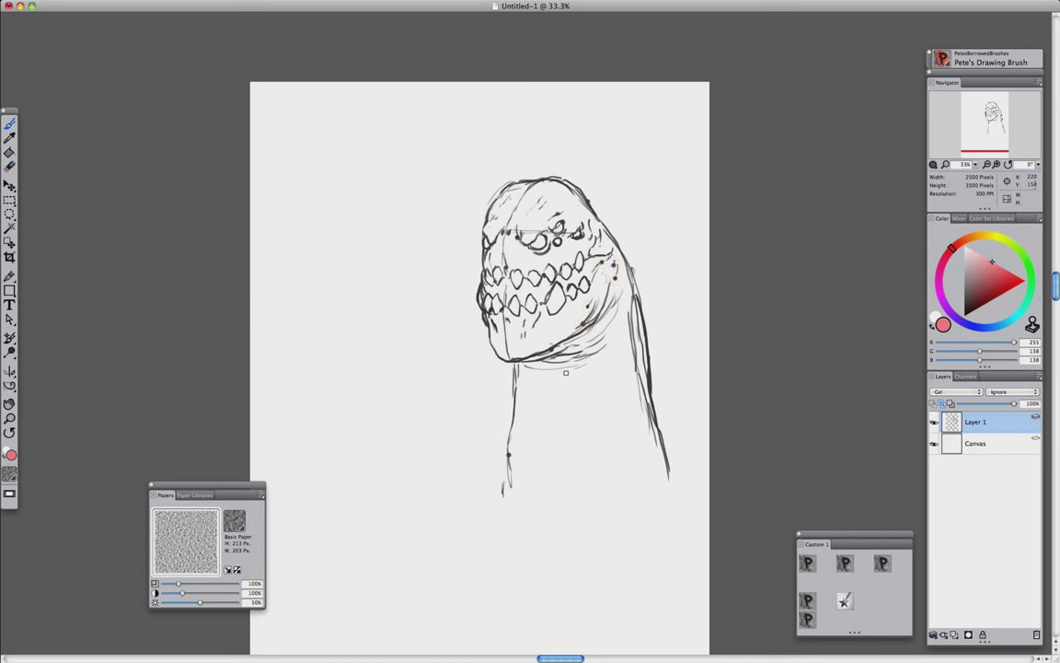
Sketch wrinkle lines across the creature's neck and extend the back of the neck outline downward
{"action": "left_click_drag", "start_coordinate": [483, 396], "coordinate": [532, 405]}
{"action": "left_click_drag", "start_coordinate": [506, 415], "coordinate": [569, 414]}
{"action": "left_click_drag", "start_coordinate": [644, 386], "coordinate": [683, 503]}
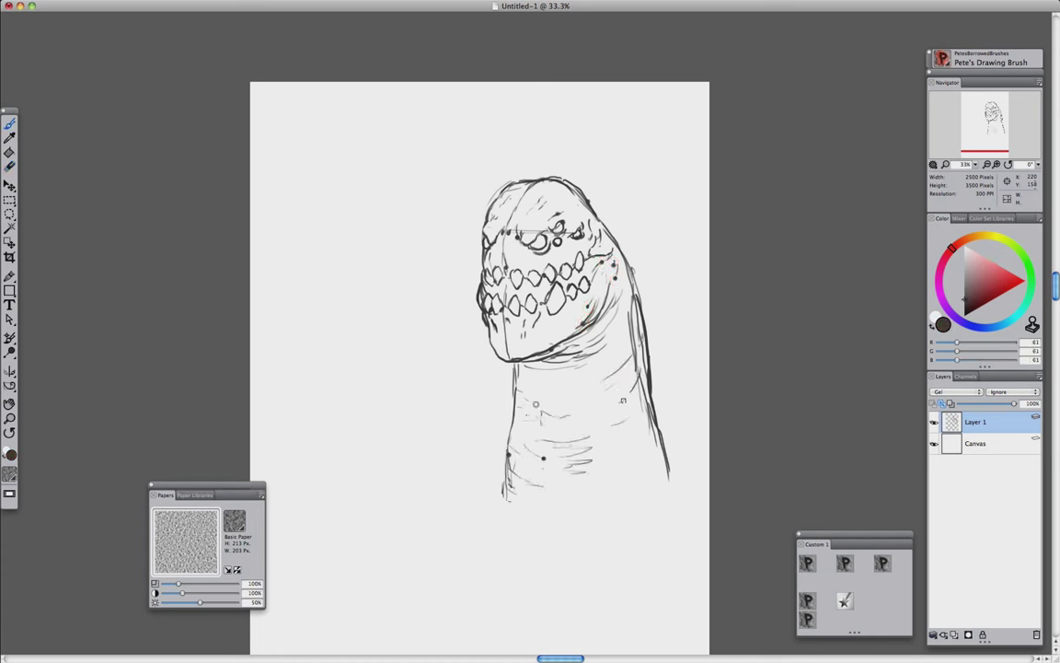
{"action": "left_click_drag", "start_coordinate": [608, 397], "coordinate": [531, 406]}
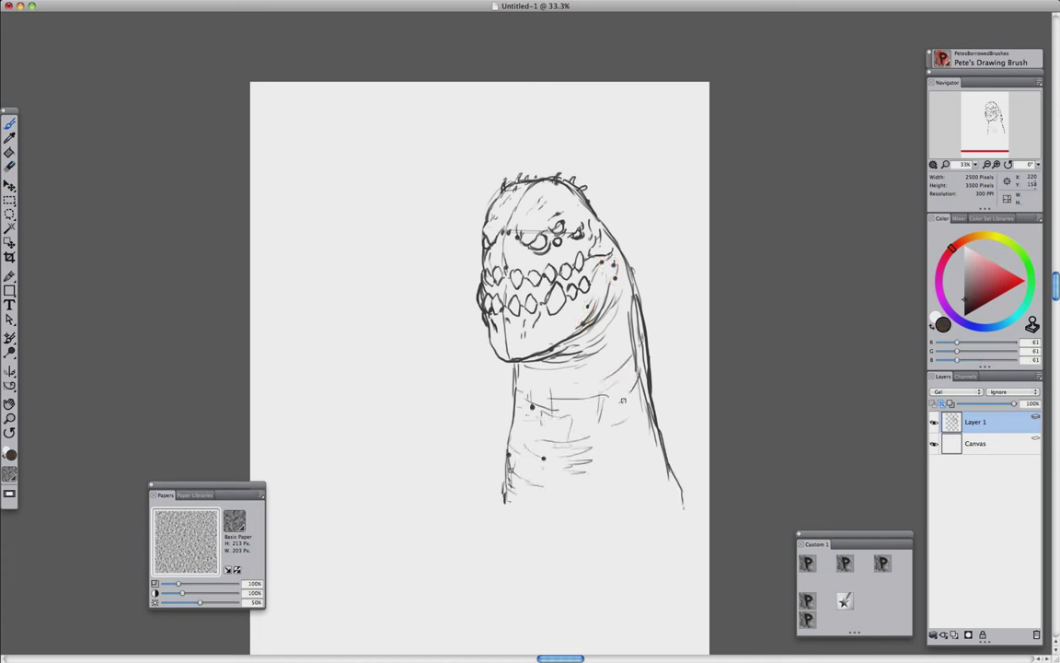
Airbrush mid-grey (RGB 111) over the head and neck on a new Multiply layer beneath the line art
{"action": "left_click", "coordinate": [882, 563]}
{"action": "left_click", "coordinate": [1040, 376]}
{"action": "left_click", "coordinate": [953, 405]}
{"action": "left_click", "coordinate": [958, 392]}
{"action": "left_click", "coordinate": [965, 285]}
{"action": "left_click_drag", "start_coordinate": [497, 184], "coordinate": [552, 276]}
{"action": "left_click_drag", "start_coordinate": [515, 350], "coordinate": [645, 515]}
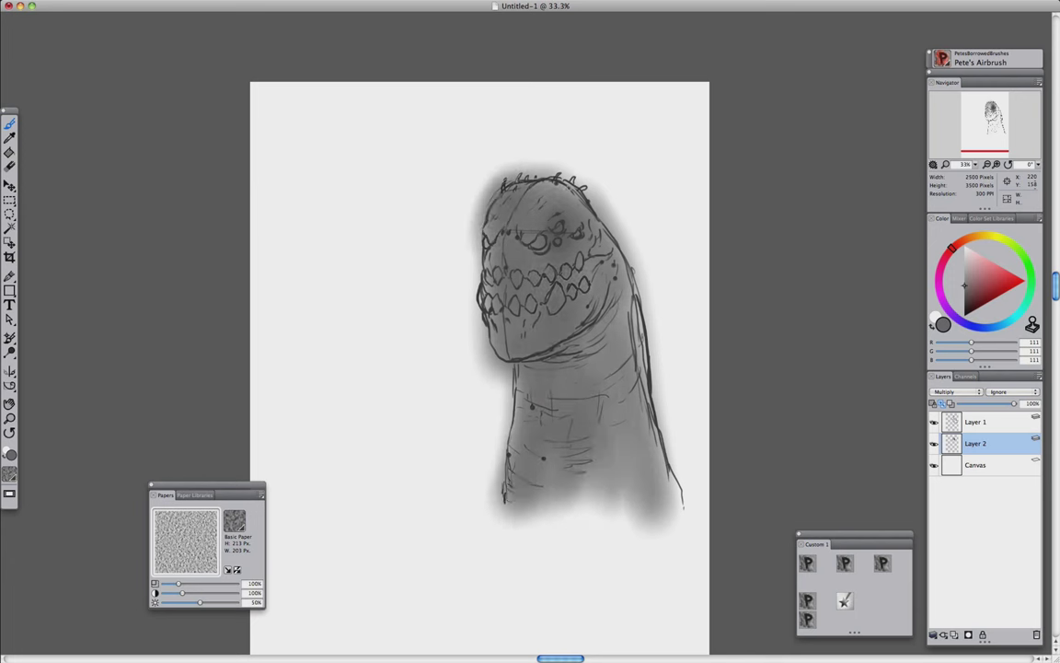
Draw a dark grey (RGB 59) base line with ripple strokes under the neck using Pete's Drawing Brush
{"action": "left_click", "coordinate": [9, 137]}
{"action": "left_click", "coordinate": [512, 498]}
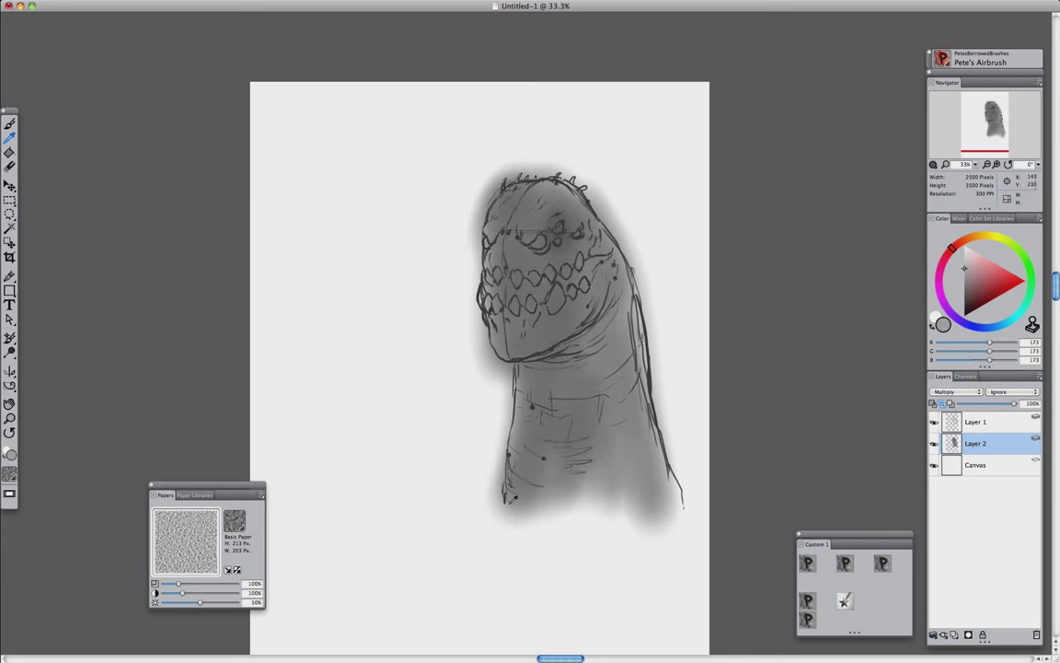
{"action": "left_click", "coordinate": [807, 563]}
{"action": "left_click", "coordinate": [964, 300]}
{"action": "left_click_drag", "start_coordinate": [504, 506], "coordinate": [679, 494]}
{"action": "left_click_drag", "start_coordinate": [483, 503], "coordinate": [700, 494]}
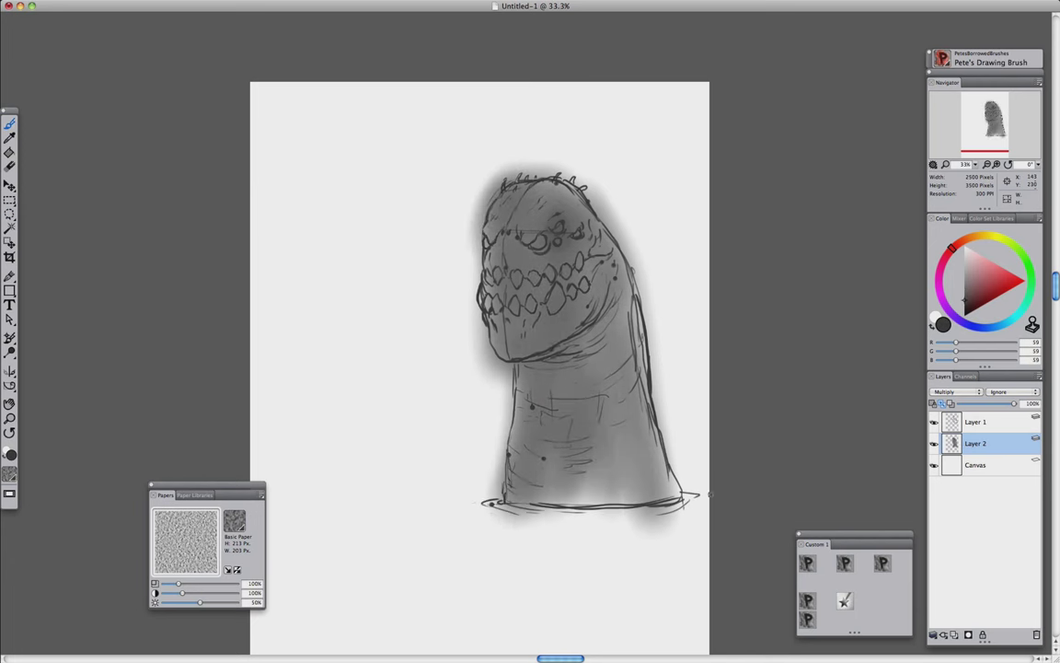
Select the creature's silhouette and fill it with dark grey on a new Default-mode layer beneath the line art
{"action": "left_click", "coordinate": [976, 422]}
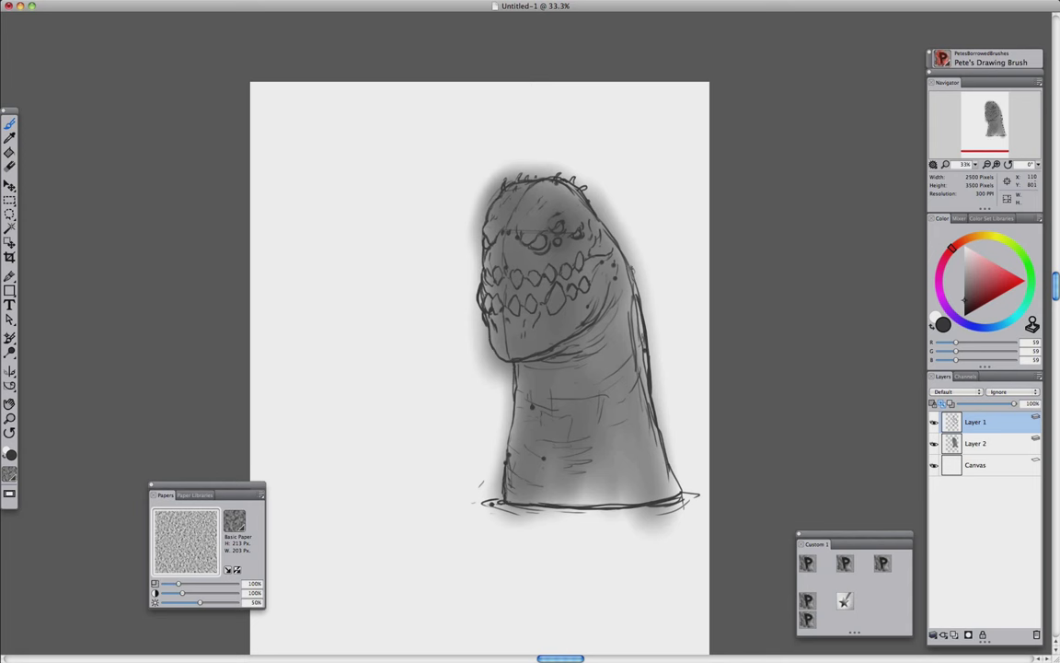
{"action": "left_click", "coordinate": [9, 152]}
{"action": "mouse_move", "coordinate": [502, 180]}
{"action": "left_mouse_down"}
{"action": "mouse_move", "coordinate": [644, 349]}
{"action": "mouse_move", "coordinate": [502, 179]}
{"action": "left_mouse_up"}
{"action": "left_click", "coordinate": [969, 634]}
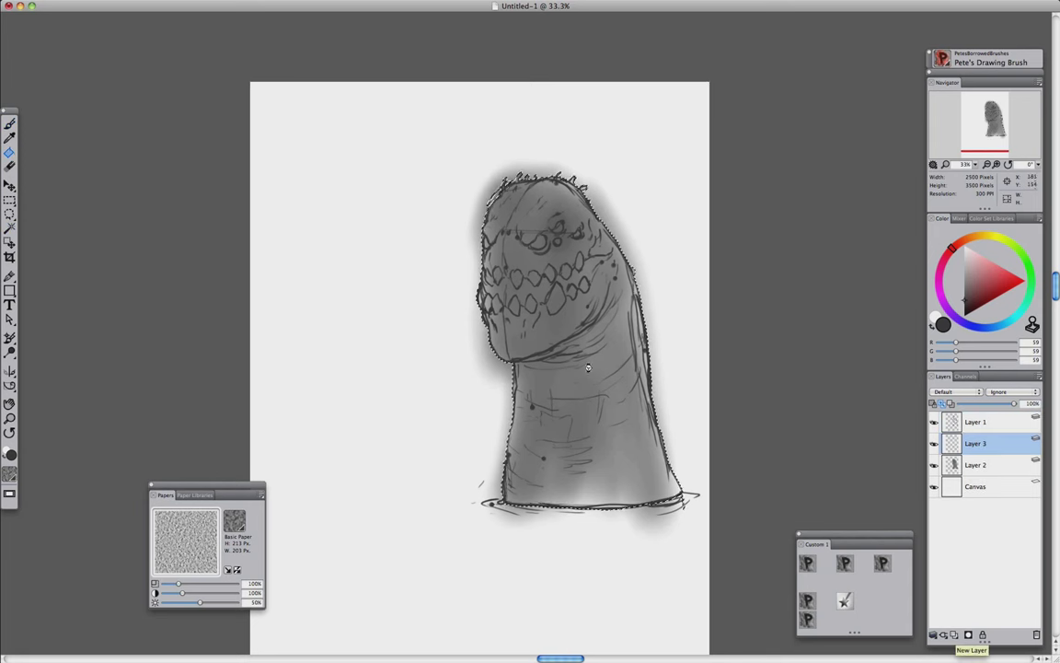
{"action": "key", "text": "super+f"}
{"action": "left_click", "coordinate": [958, 391]}
{"action": "left_click", "coordinate": [948, 471]}
{"action": "key", "text": "super+d"}
Airbrush lighter forms on the head, teeth and neck, and a dark shadow beneath the jaw on Layer 3
{"action": "left_click", "coordinate": [808, 563]}
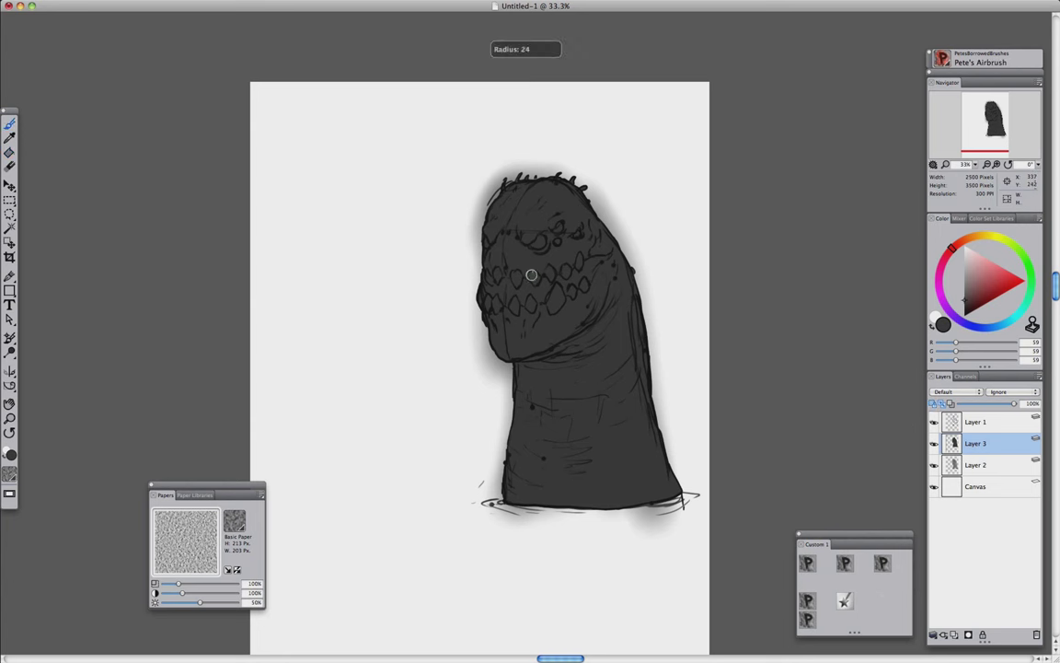
{"action": "mouse_move", "coordinate": [572, 213]}
{"action": "left_mouse_down"}
{"action": "mouse_move", "coordinate": [479, 184]}
{"action": "mouse_move", "coordinate": [610, 438]}
{"action": "mouse_move", "coordinate": [597, 266]}
{"action": "mouse_move", "coordinate": [504, 340]}
{"action": "mouse_move", "coordinate": [545, 246]}
{"action": "mouse_move", "coordinate": [479, 198]}
{"action": "mouse_move", "coordinate": [553, 432]}
{"action": "mouse_move", "coordinate": [488, 235]}
{"action": "left_mouse_up"}
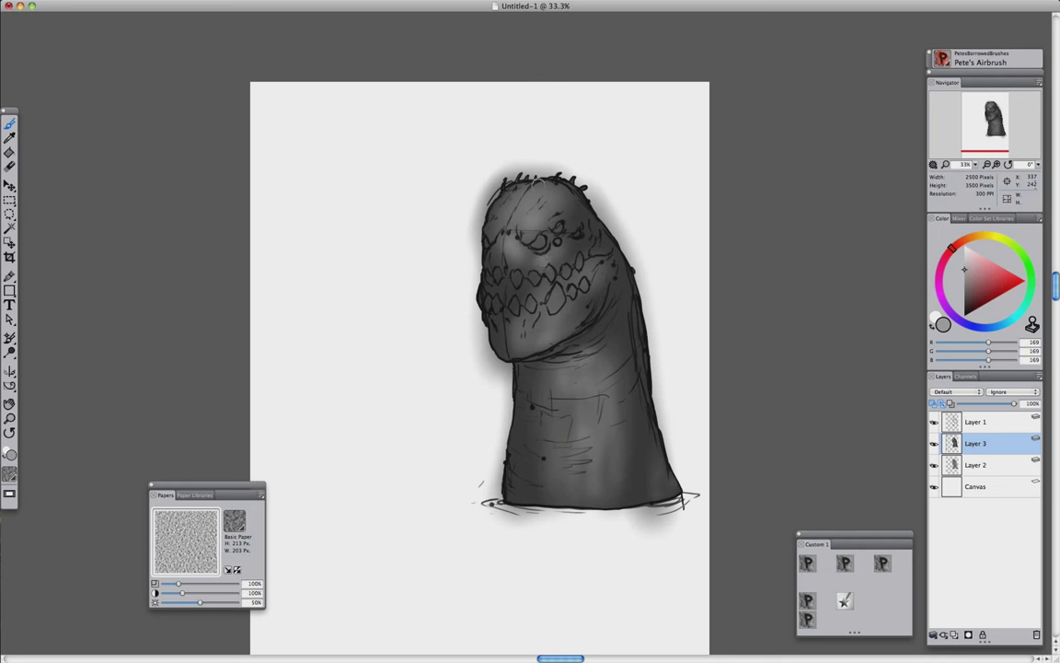
{"action": "left_click", "coordinate": [517, 278], "text": "alt"}
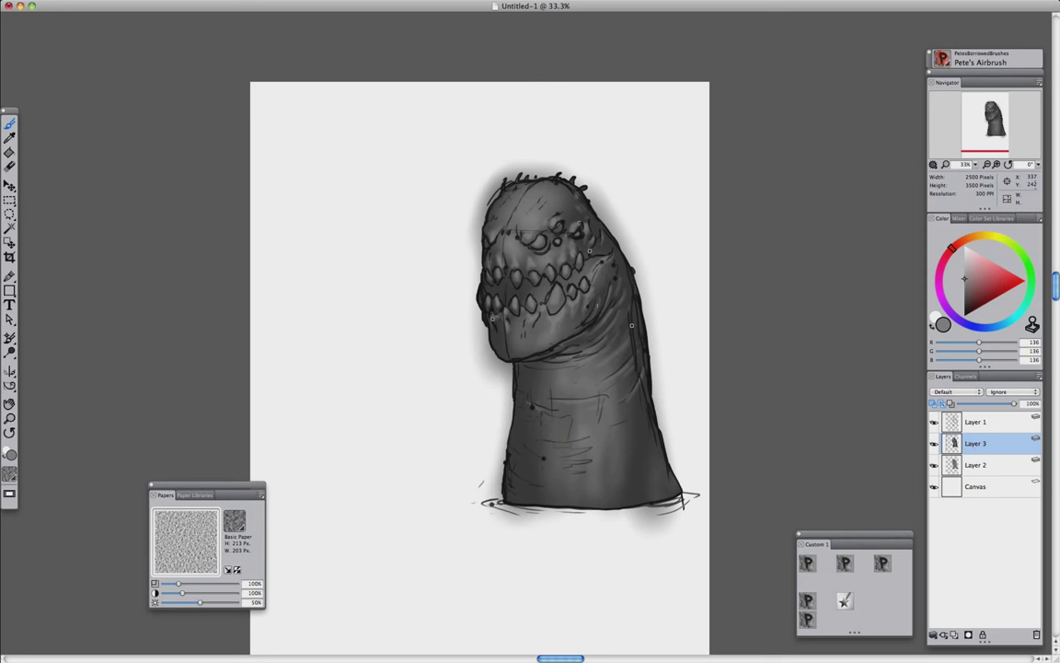
{"action": "left_click", "coordinate": [509, 301], "text": "alt"}
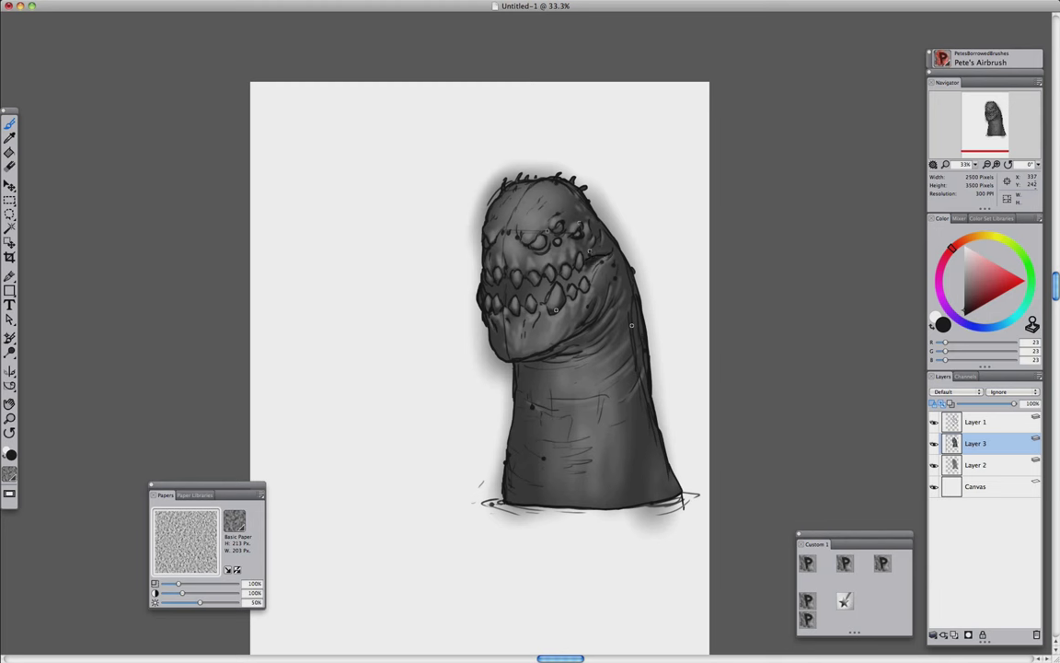
{"action": "mouse_move", "coordinate": [556, 309]}
{"action": "left_mouse_down"}
{"action": "mouse_move", "coordinate": [515, 336]}
{"action": "mouse_move", "coordinate": [562, 354]}
{"action": "mouse_move", "coordinate": [525, 350]}
{"action": "mouse_move", "coordinate": [579, 364]}
{"action": "left_mouse_up"}
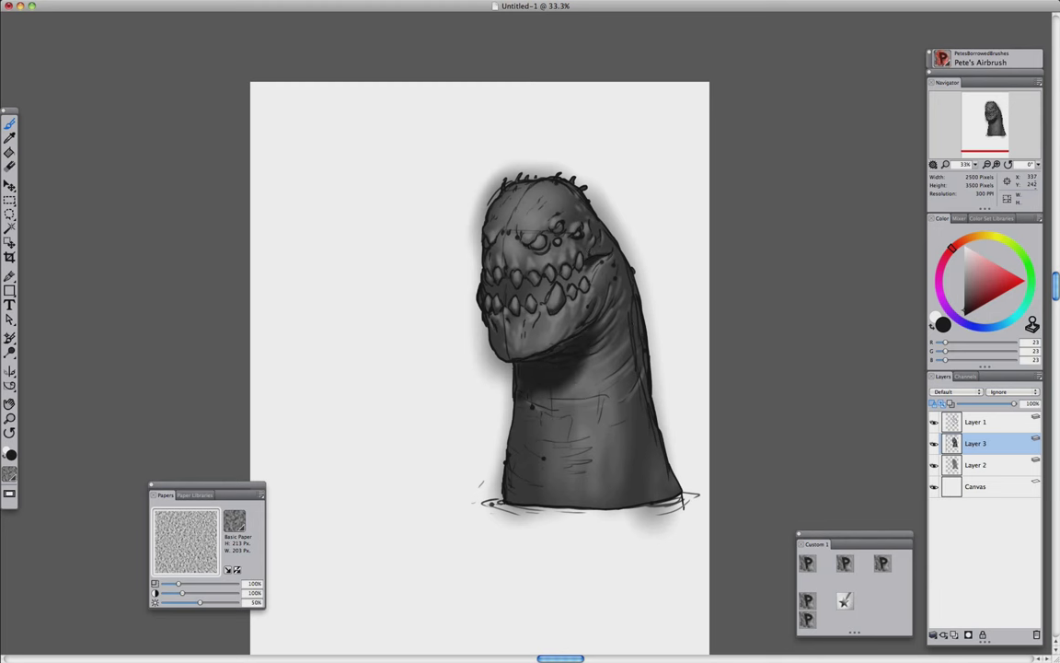
Add a top layer in Overlay mode and airbrush light and dark greys over the face to boost contrast
{"action": "key", "text": "super+shift+n"}
{"action": "left_click", "coordinate": [955, 391]}
{"action": "left_click", "coordinate": [883, 501]}
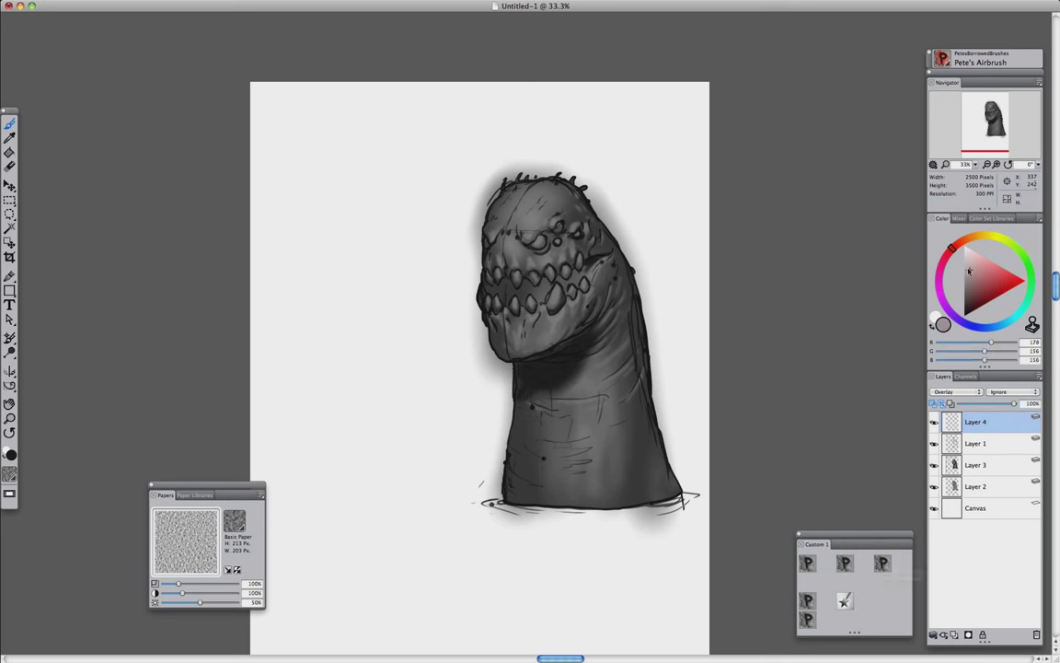
{"action": "left_click", "coordinate": [480, 231], "text": "alt"}
{"action": "mouse_move", "coordinate": [497, 184]}
{"action": "left_mouse_down"}
{"action": "mouse_move", "coordinate": [479, 235]}
{"action": "mouse_move", "coordinate": [552, 405]}
{"action": "mouse_move", "coordinate": [465, 304]}
{"action": "left_mouse_up"}
{"action": "left_click", "coordinate": [497, 205], "text": "alt"}
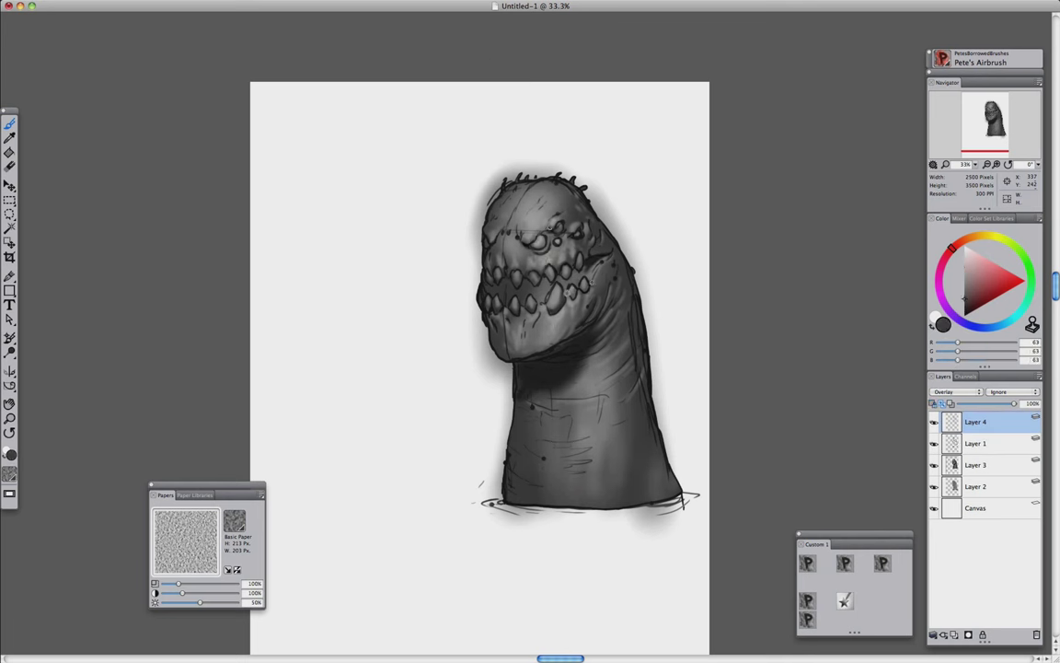
{"action": "left_click_drag", "start_coordinate": [508, 265], "coordinate": [578, 291]}
{"action": "left_click", "coordinate": [516, 149], "text": "alt"}
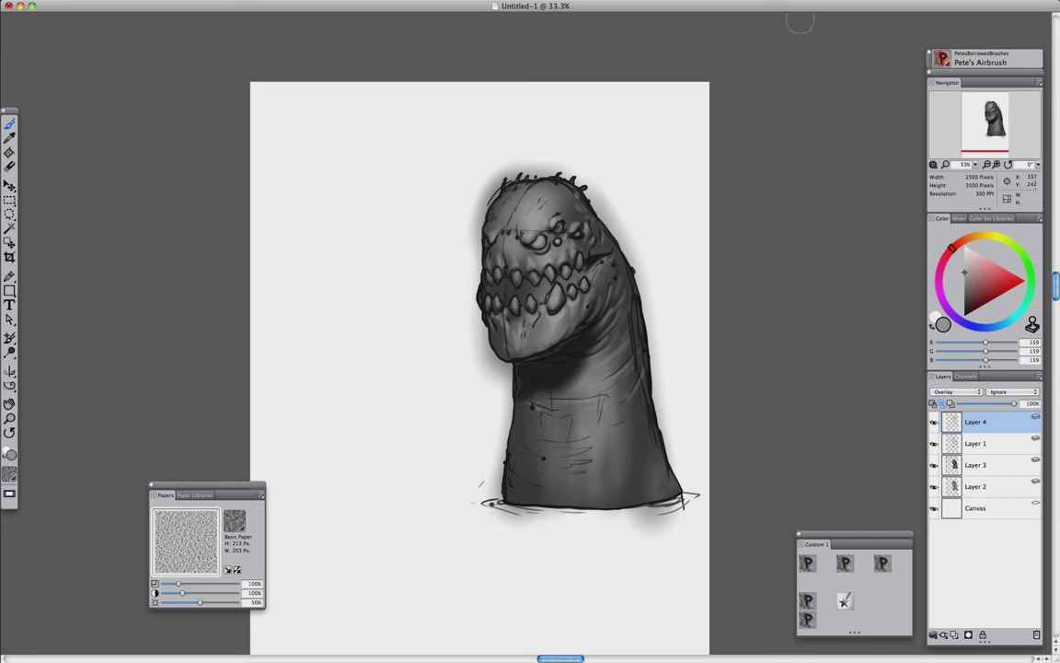
Add a new top layer for detail painting and erase the grey halo around the creature on Layer 2
{"action": "key", "text": "super+shift+n"}
{"action": "left_click", "coordinate": [946, 509]}
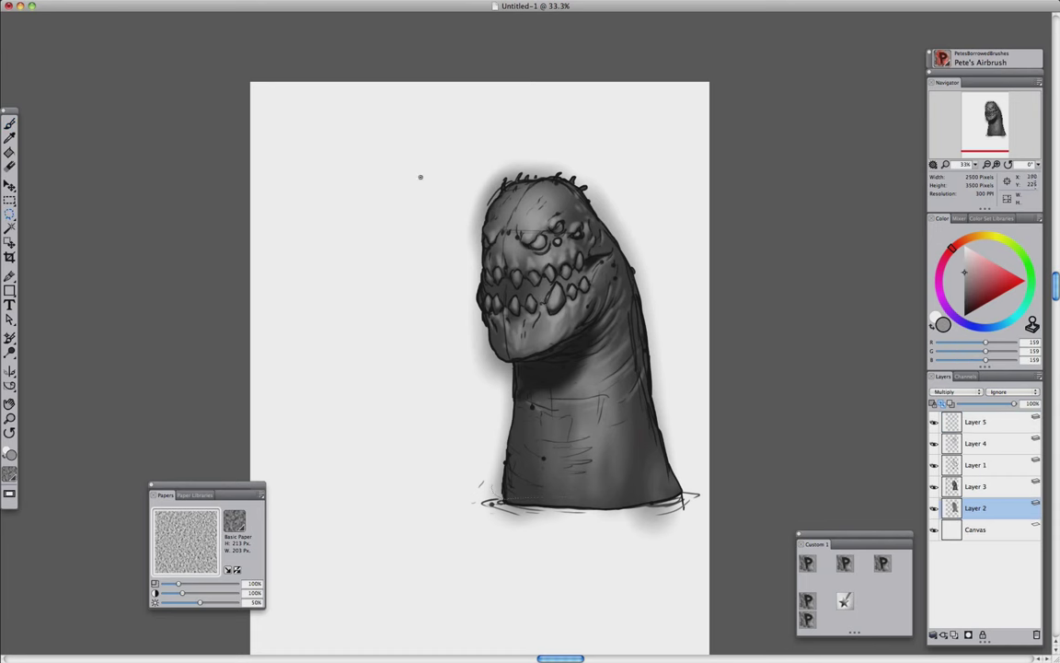
{"action": "key", "text": "BackSpace"}
{"action": "left_click", "coordinate": [976, 421]}
Paint light and dark sampled greys onto the teeth with Pete's Painting Brush on Layer 5
{"action": "left_click", "coordinate": [845, 564]}
{"action": "key", "text": "super+equal"}
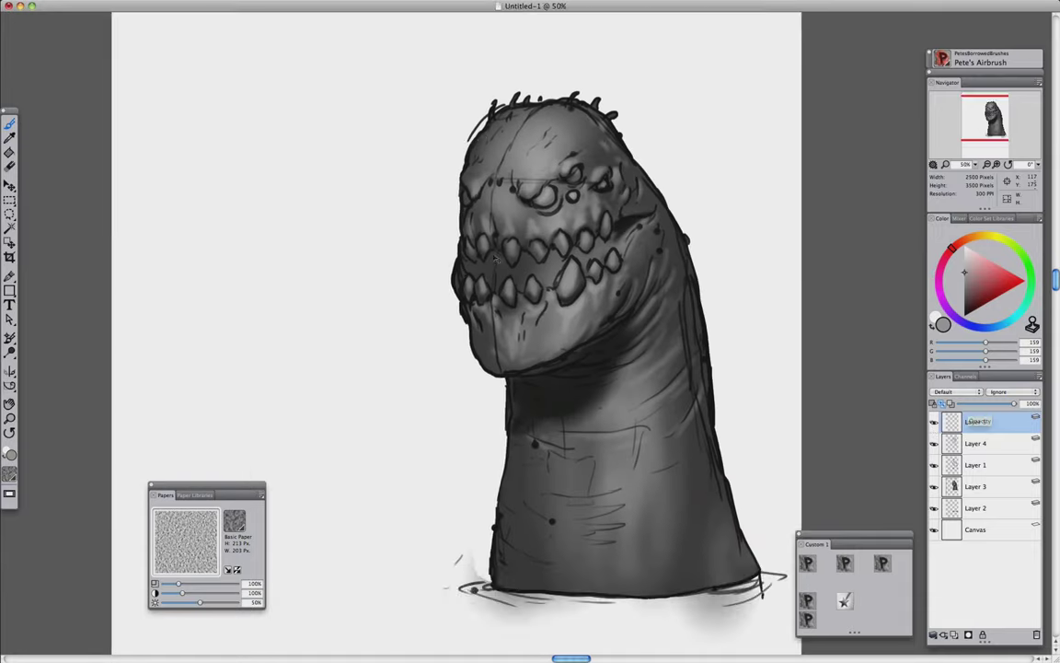
{"action": "left_click", "coordinate": [461, 225], "text": "alt"}
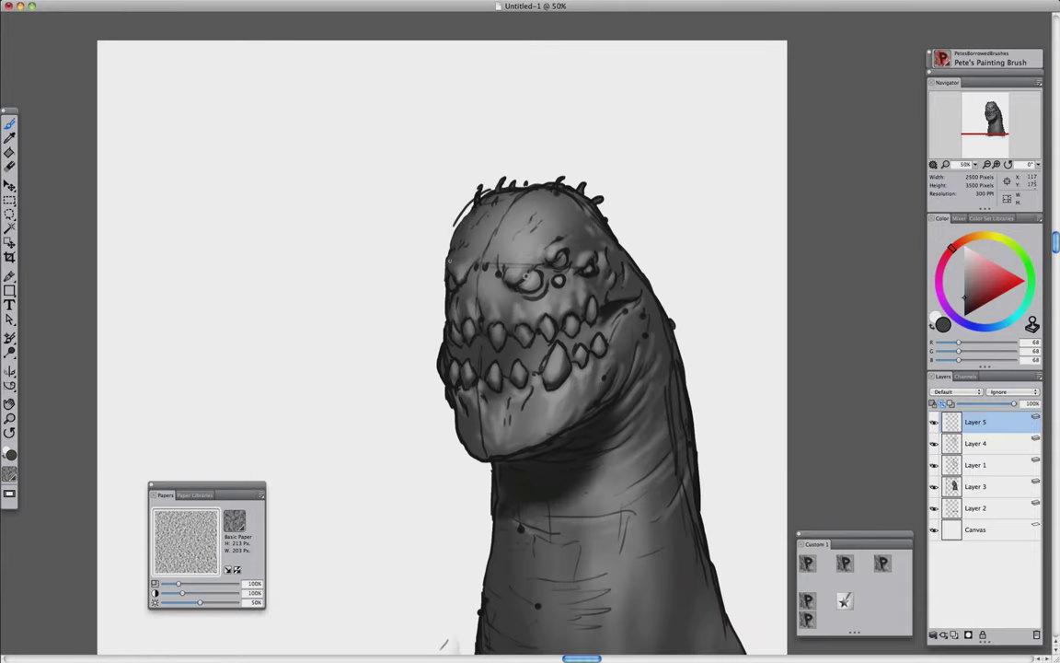
{"action": "left_click", "coordinate": [513, 289], "text": "alt"}
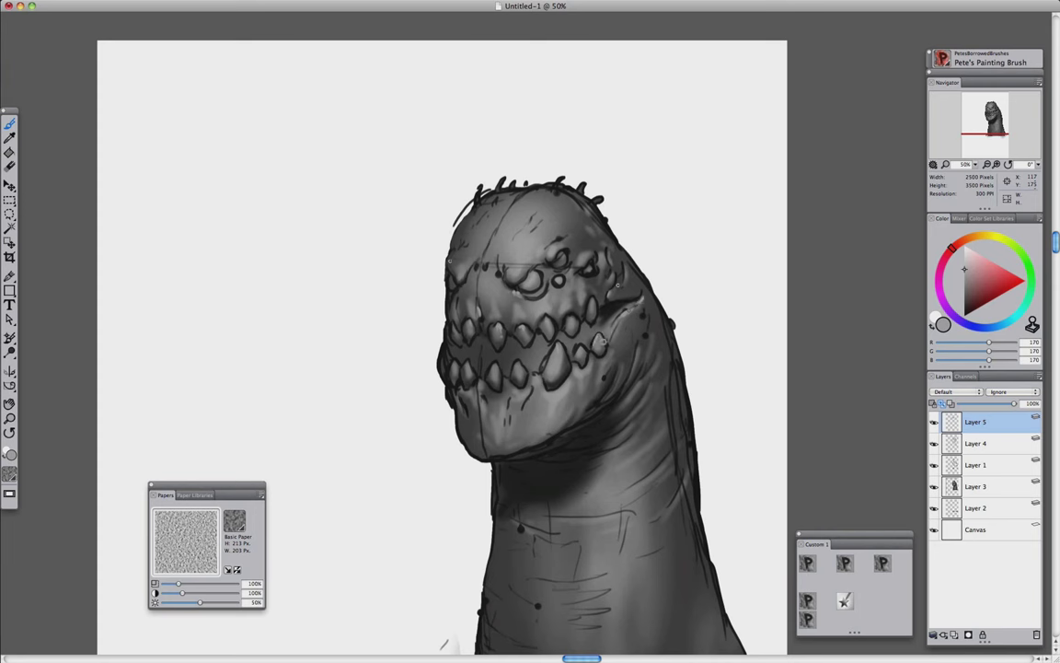
{"action": "left_click", "coordinate": [498, 339], "text": "alt"}
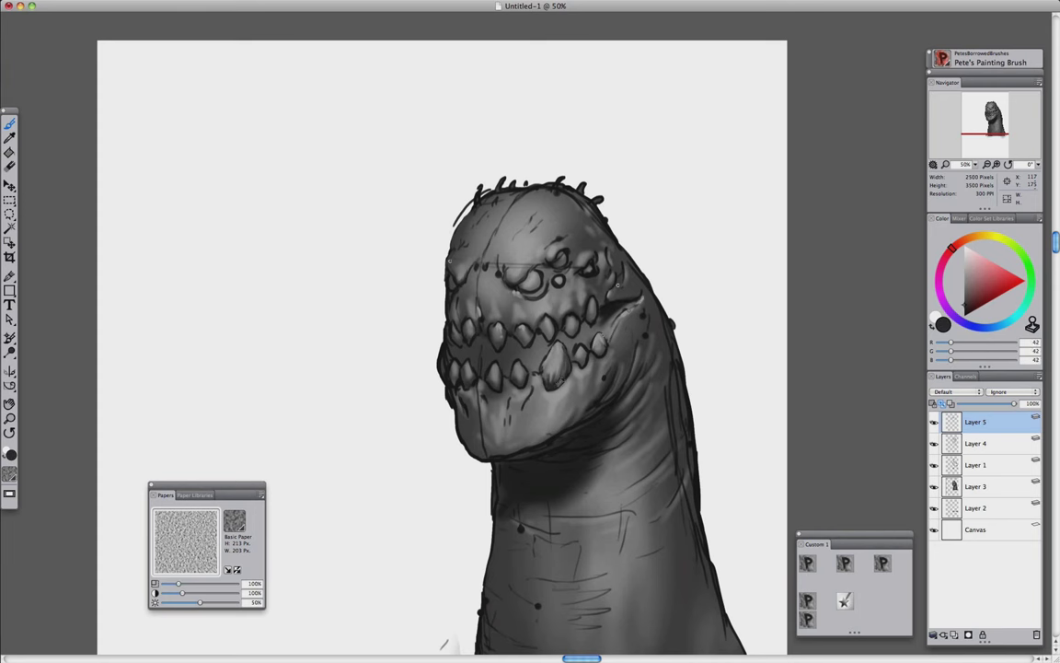
Paint the mouth interior between the upper and lower teeth near-black
{"action": "left_click", "coordinate": [495, 294], "text": "alt"}
{"action": "left_click", "coordinate": [500, 349], "text": "alt"}
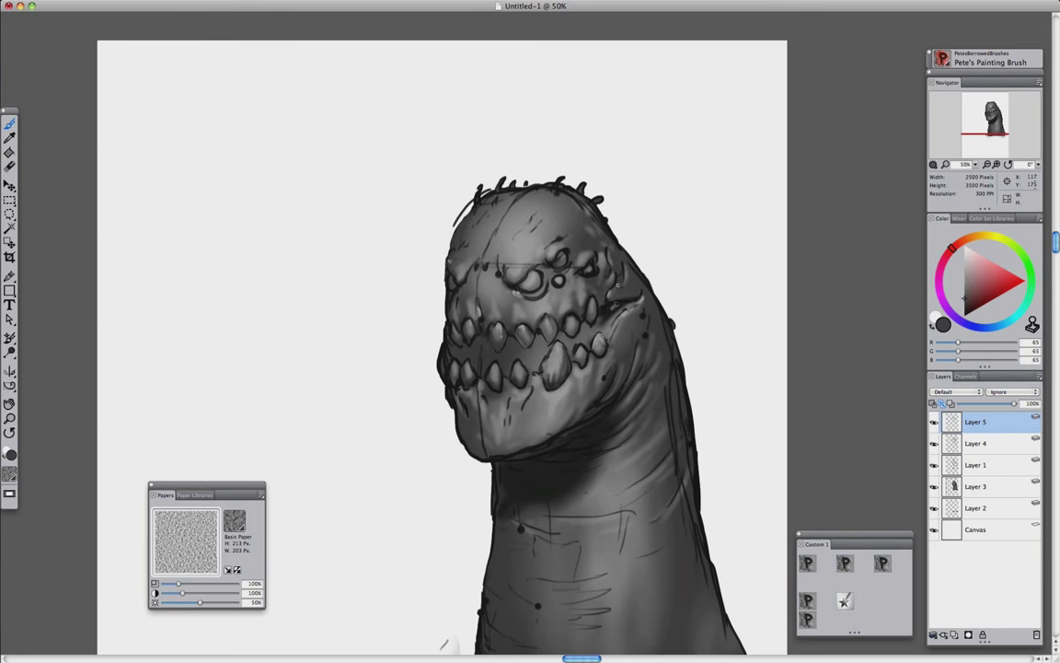
{"action": "mouse_move", "coordinate": [502, 356]}
{"action": "left_mouse_down"}
{"action": "mouse_move", "coordinate": [459, 350]}
{"action": "mouse_move", "coordinate": [527, 353]}
{"action": "mouse_move", "coordinate": [516, 328]}
{"action": "mouse_move", "coordinate": [493, 345]}
{"action": "mouse_move", "coordinate": [528, 355]}
{"action": "mouse_move", "coordinate": [532, 369]}
{"action": "mouse_move", "coordinate": [563, 341]}
{"action": "mouse_move", "coordinate": [575, 347]}
{"action": "mouse_move", "coordinate": [616, 310]}
{"action": "left_mouse_up"}
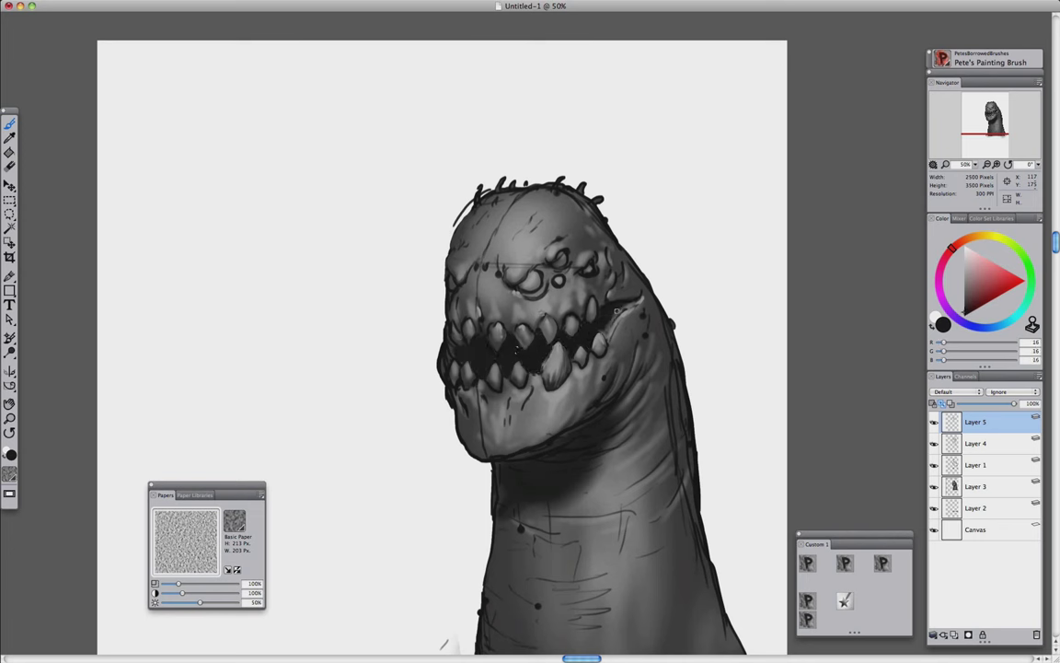
Refine the teeth, eyes and brows with sampled greys and paint over the construction lines on the forehead
{"action": "left_click", "coordinate": [518, 361], "text": "alt"}
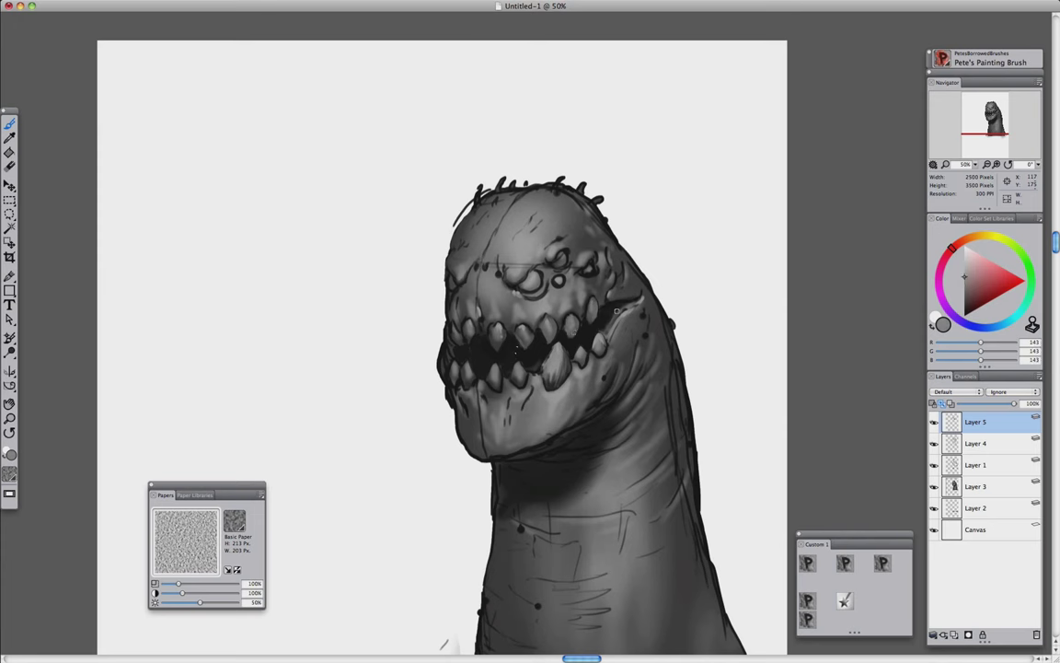
{"action": "left_click", "coordinate": [608, 352], "text": "alt"}
{"action": "left_click", "coordinate": [555, 281], "text": "alt"}
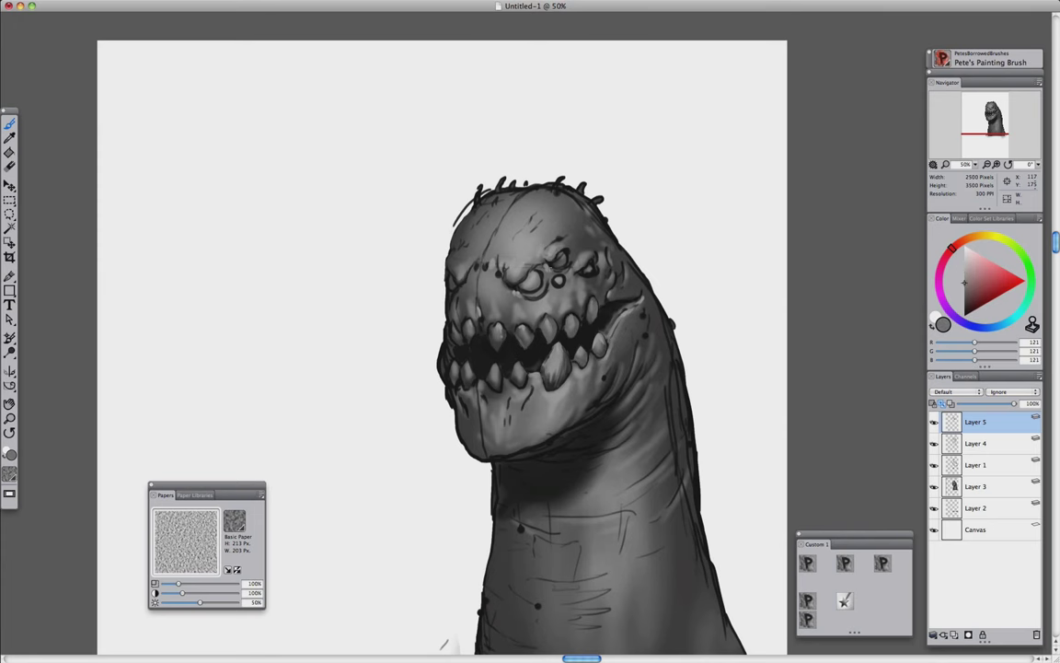
{"action": "left_click", "coordinate": [550, 314], "text": "alt"}
{"action": "left_click", "coordinate": [474, 278], "text": "alt"}
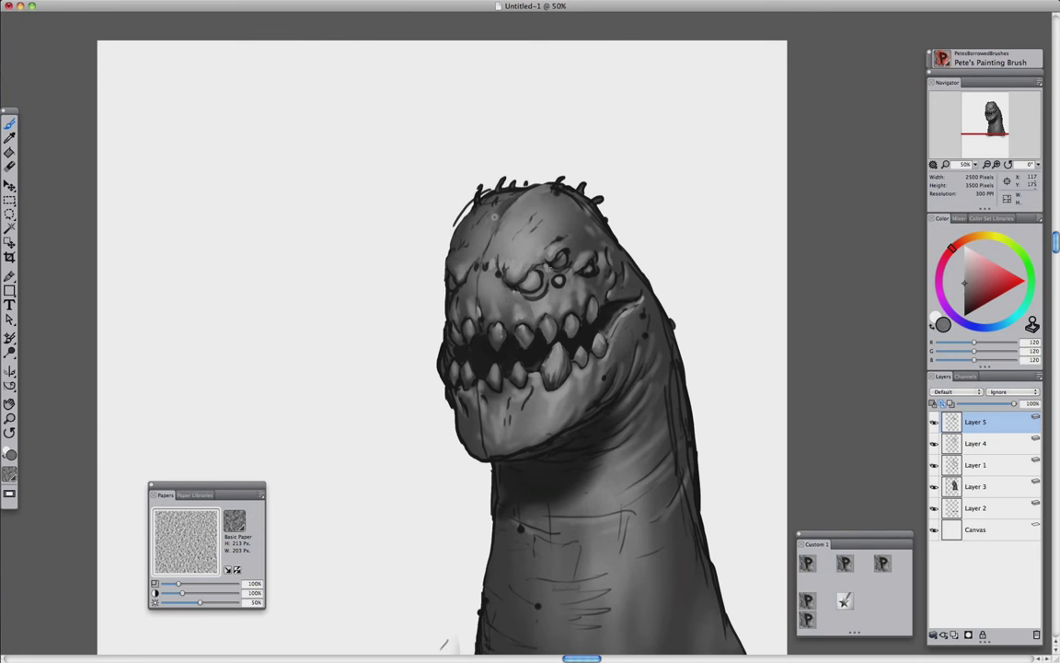
{"action": "left_click_drag", "start_coordinate": [573, 218], "coordinate": [601, 196]}
Paint over the loose outline strokes along the front and back edges of the neck with sampled dark greys
{"action": "left_click", "coordinate": [621, 250], "text": "alt"}
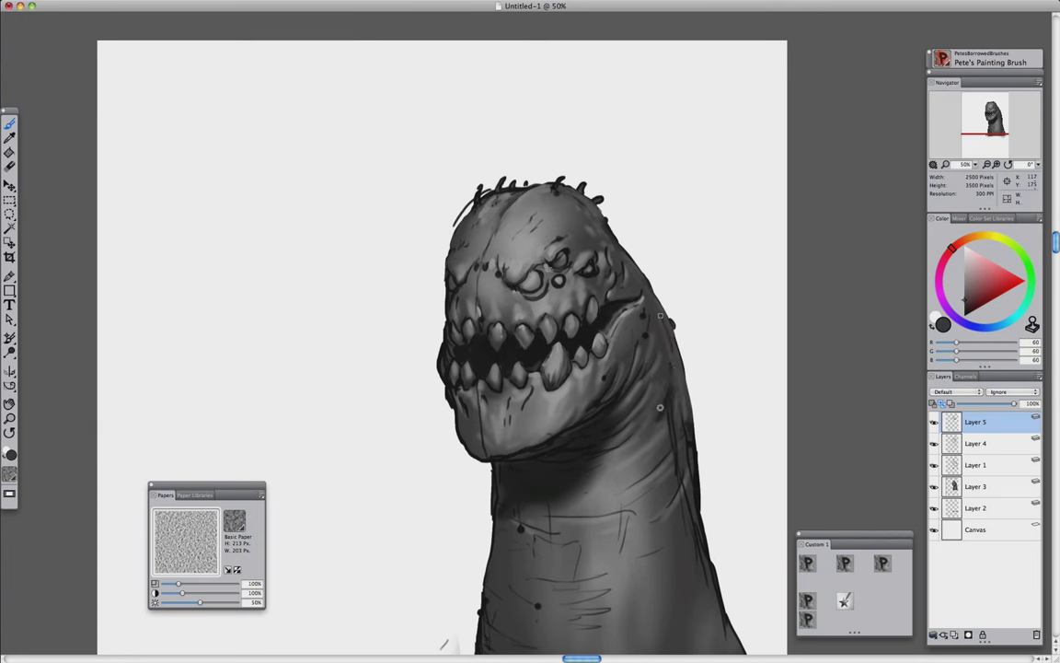
{"action": "left_click", "coordinate": [719, 602], "text": "alt"}
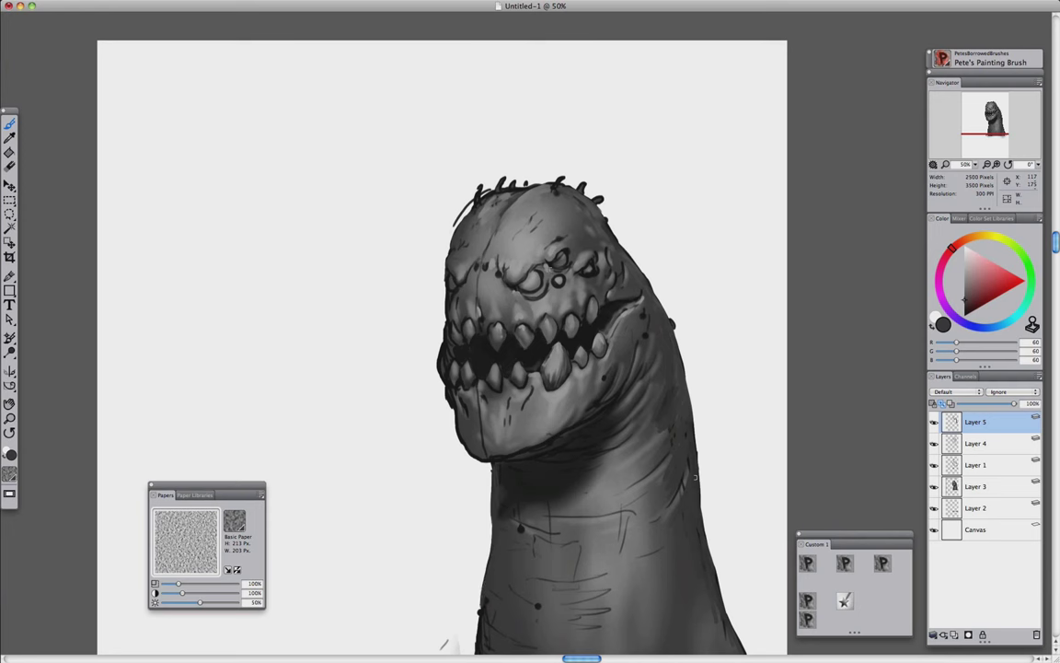
{"action": "left_click", "coordinate": [517, 449], "text": "alt"}
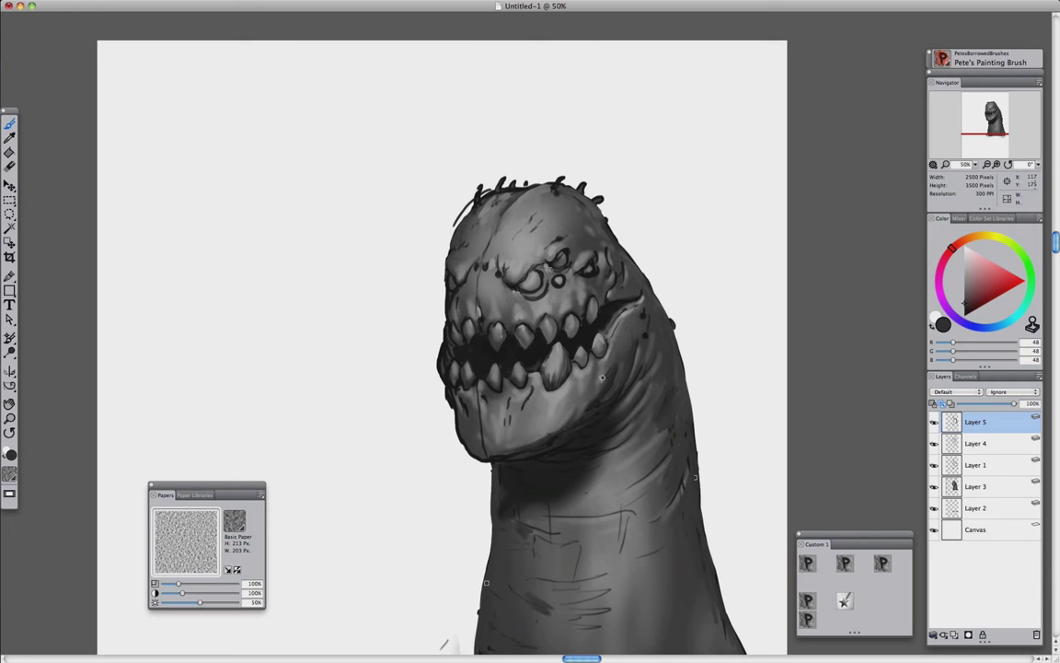
Blend the jaw, chin and lip with sampled greys, painting over the chin's centre line
{"action": "left_click", "coordinate": [611, 393], "text": "alt"}
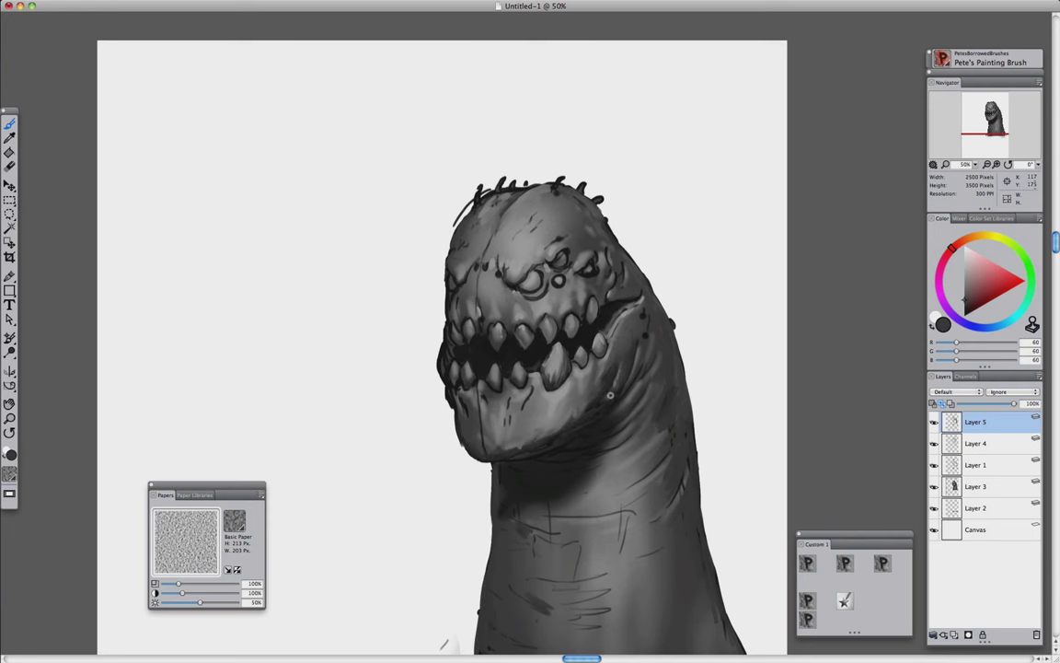
{"action": "left_click", "coordinate": [478, 393], "text": "alt"}
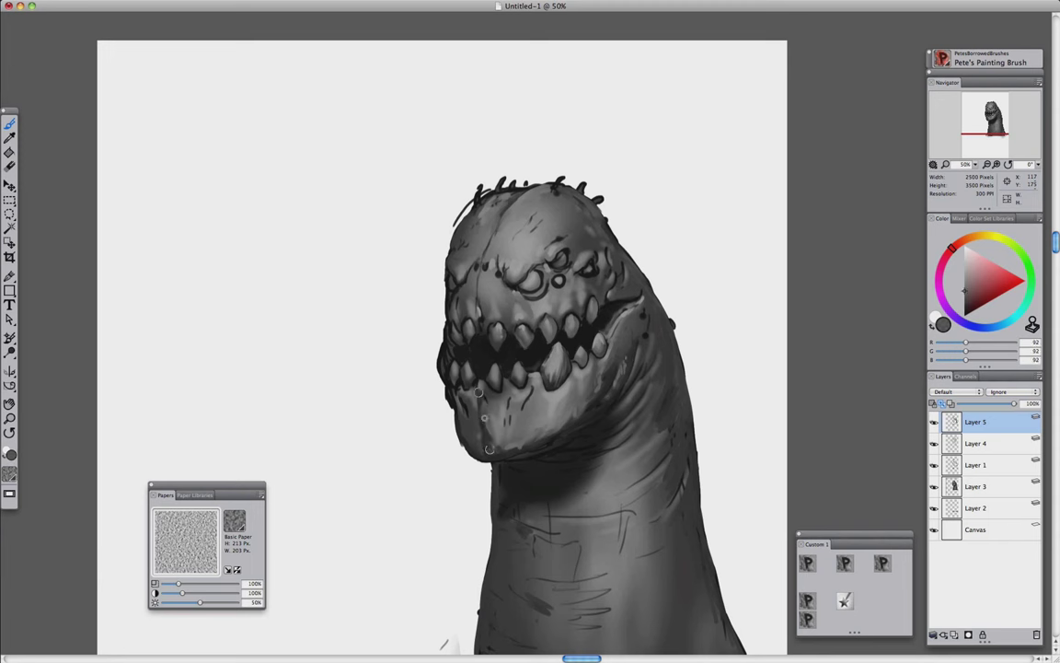
{"action": "left_click_drag", "start_coordinate": [481, 405], "coordinate": [475, 431]}
{"action": "left_click", "coordinate": [527, 438], "text": "alt"}
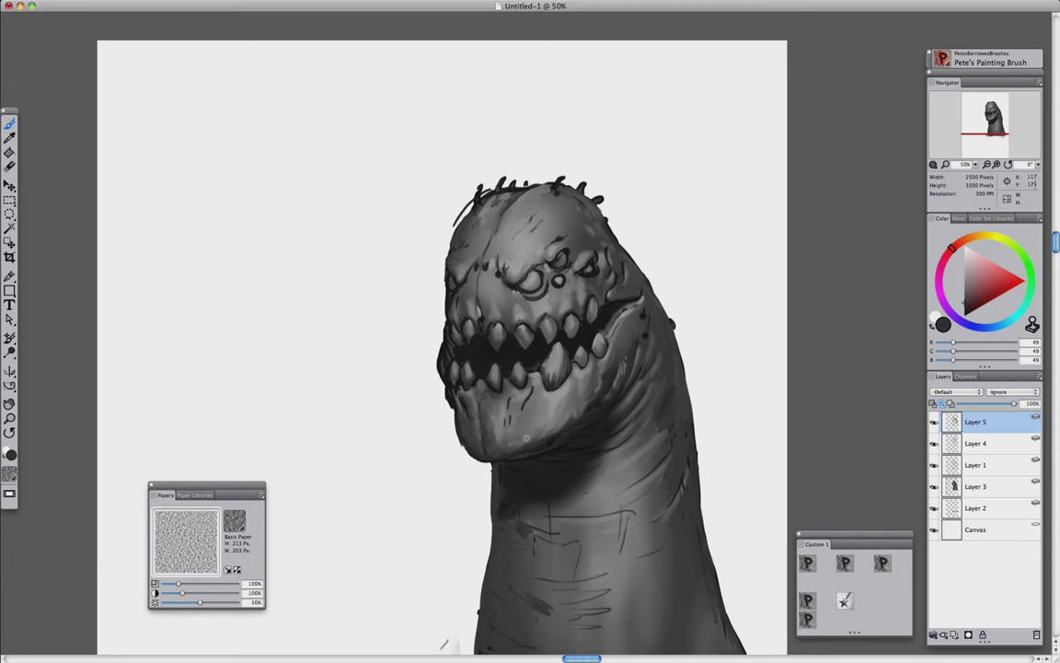
{"action": "left_click", "coordinate": [474, 395], "text": "alt"}
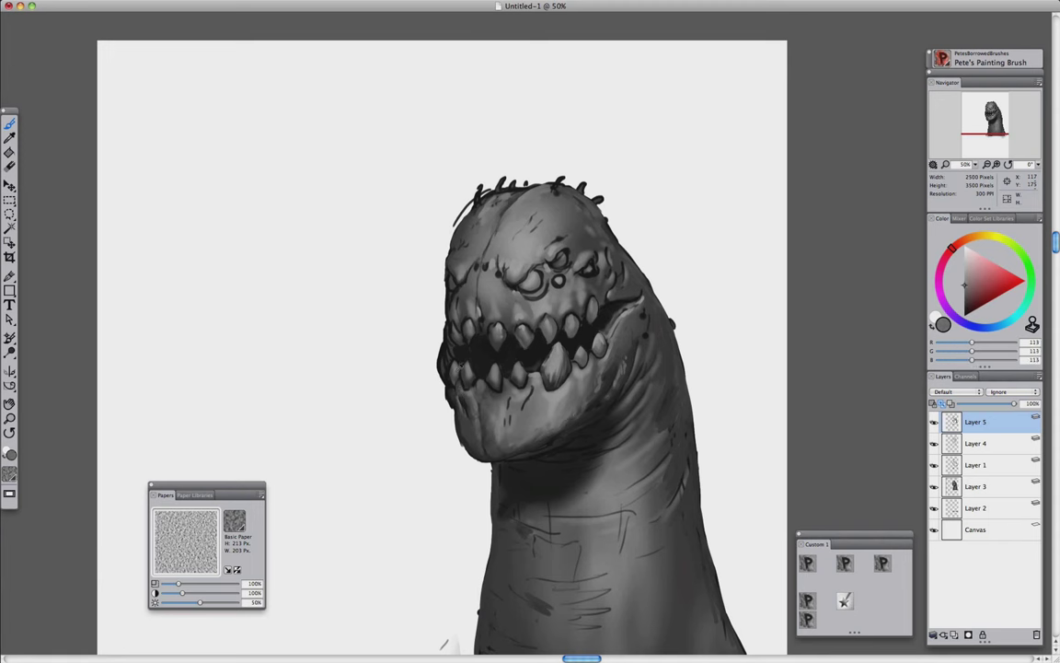
{"action": "left_click", "coordinate": [465, 410], "text": "alt"}
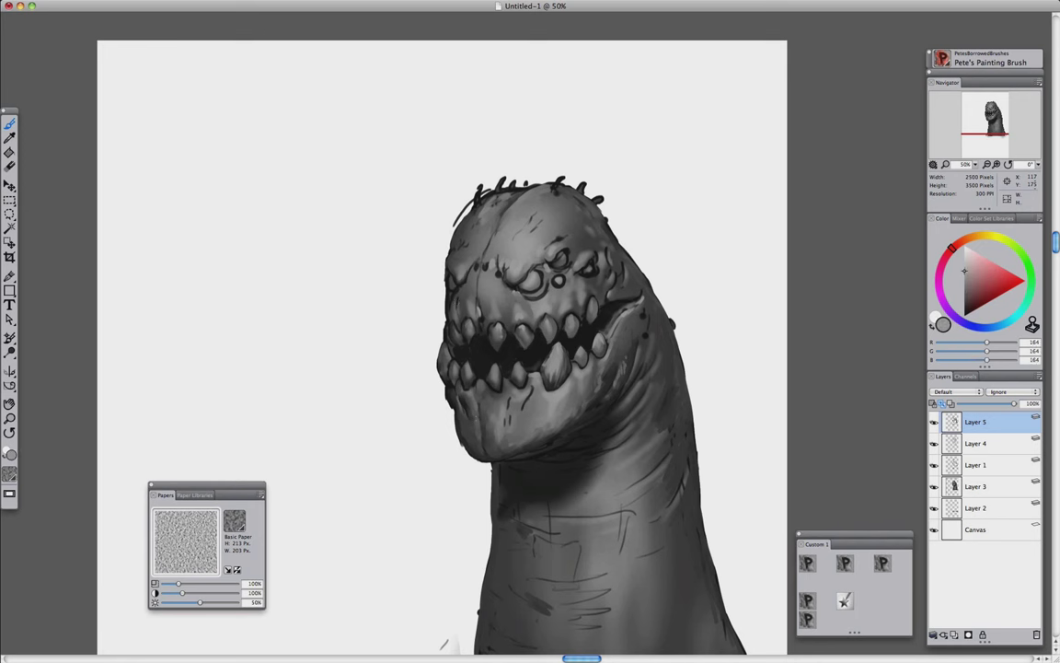
Paint over the sketch marks on the forehead and around the brow with sampled greys
{"action": "left_click", "coordinate": [470, 210], "text": "alt"}
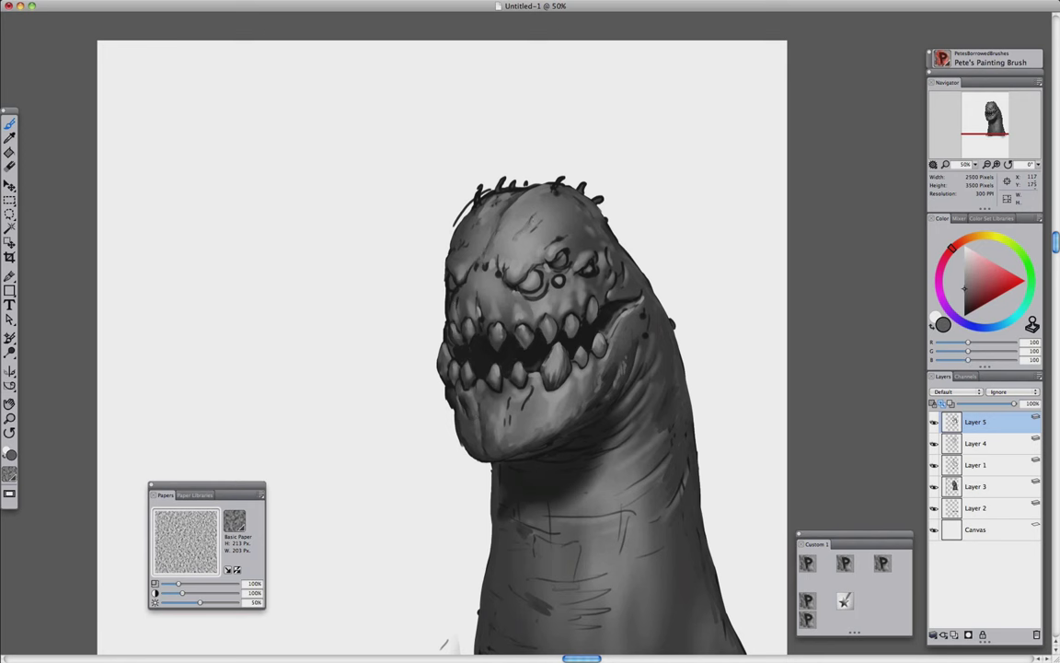
{"action": "left_click", "coordinate": [577, 238], "text": "alt"}
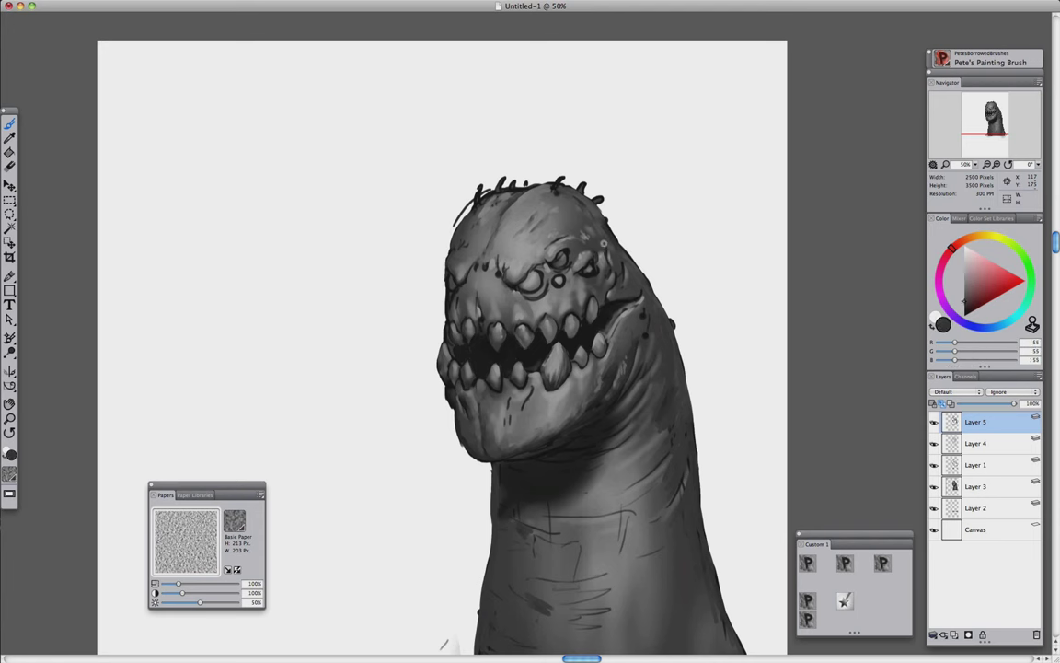
Paint over the remaining sketch marks on the chin with sampled greys and blend the folds along the jaw and cheek
{"action": "left_click", "coordinate": [544, 225], "text": "alt"}
{"action": "left_click", "coordinate": [497, 265], "text": "alt"}
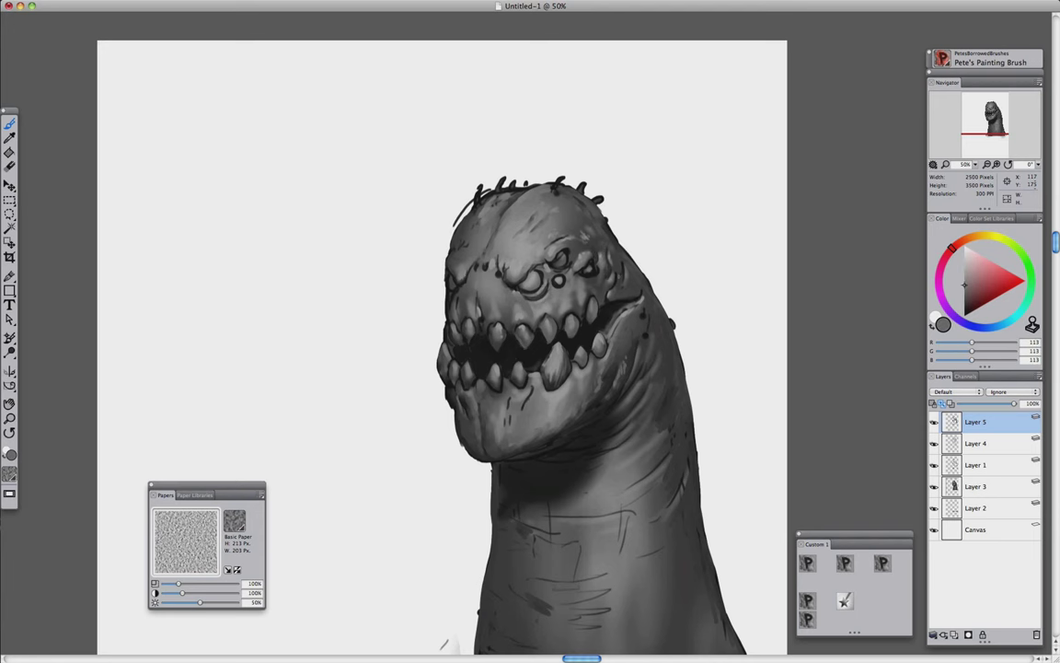
{"action": "left_click", "coordinate": [485, 247], "text": "alt"}
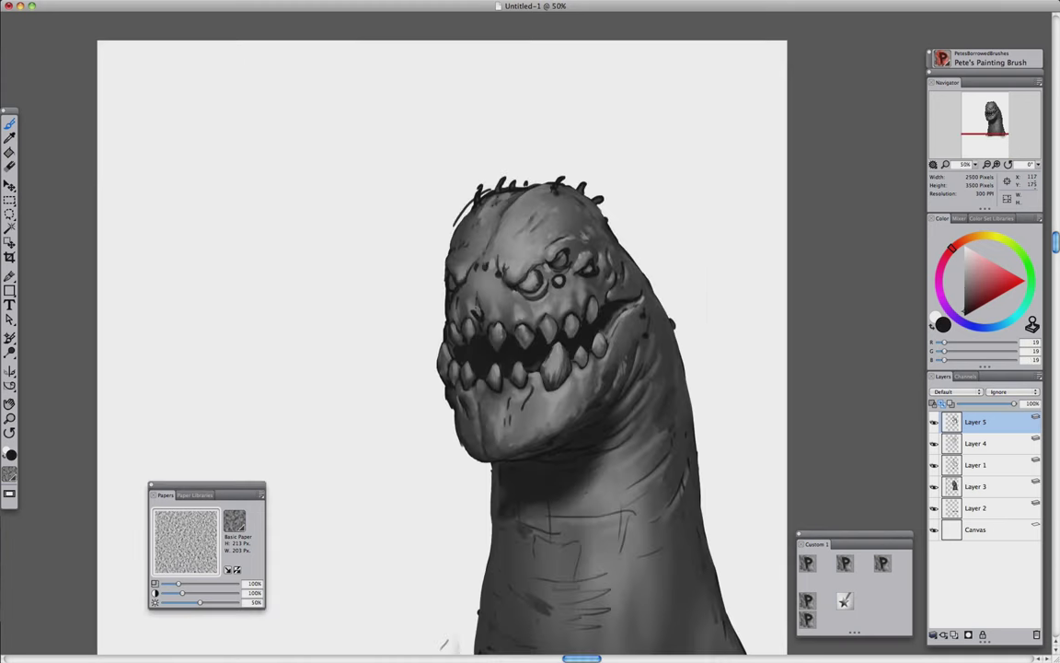
{"action": "key", "text": "2"}
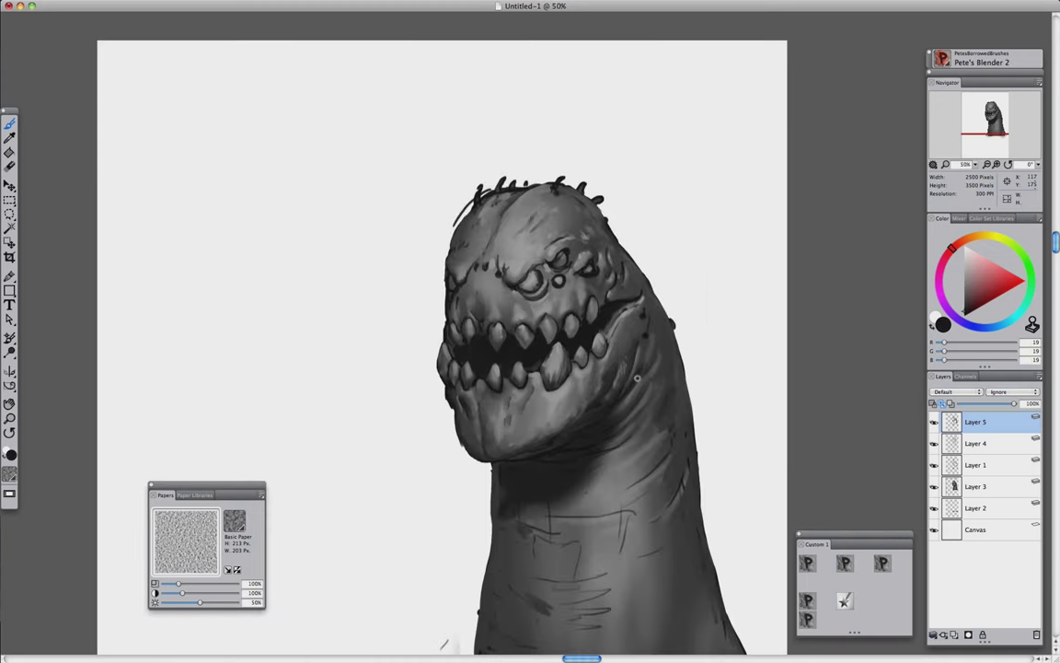
{"action": "key", "text": "1"}
{"action": "left_click", "coordinate": [574, 341], "text": "alt"}
{"action": "left_click", "coordinate": [844, 600]}
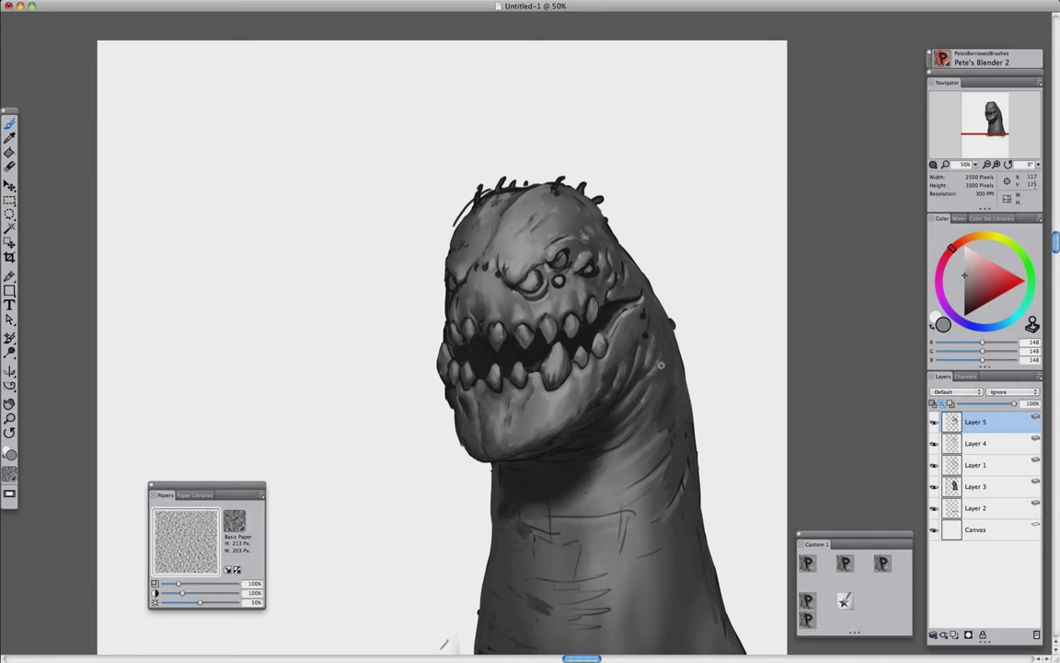
Airbrush the snout above the teeth and refine the lower jaw and throat shading with sampled greys
{"action": "key", "text": "super+minus"}
{"action": "key", "text": "super+plus"}
{"action": "key", "text": "super+plus"}
{"action": "key", "text": "3"}
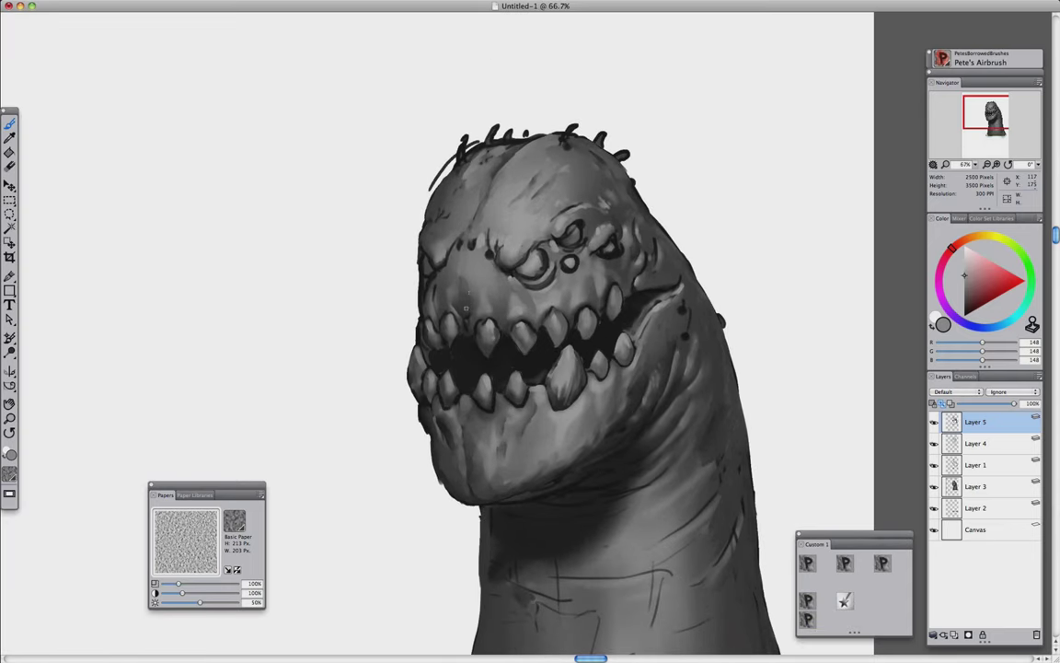
{"action": "left_click", "coordinate": [424, 276], "text": "alt"}
{"action": "left_click", "coordinate": [520, 373], "text": "alt"}
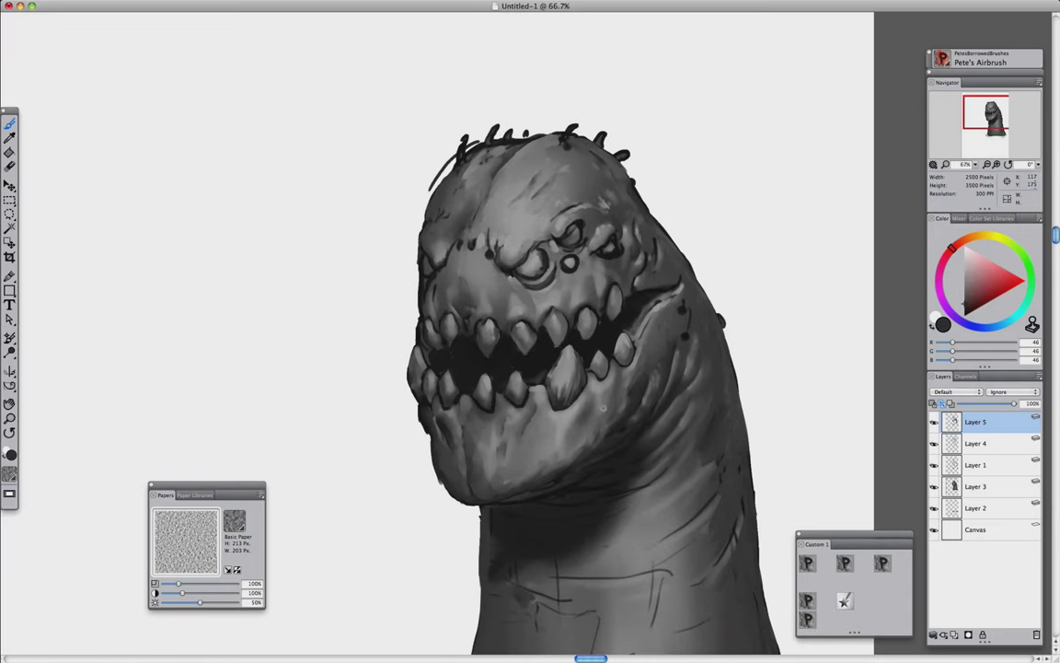
{"action": "left_click", "coordinate": [425, 367], "text": "alt"}
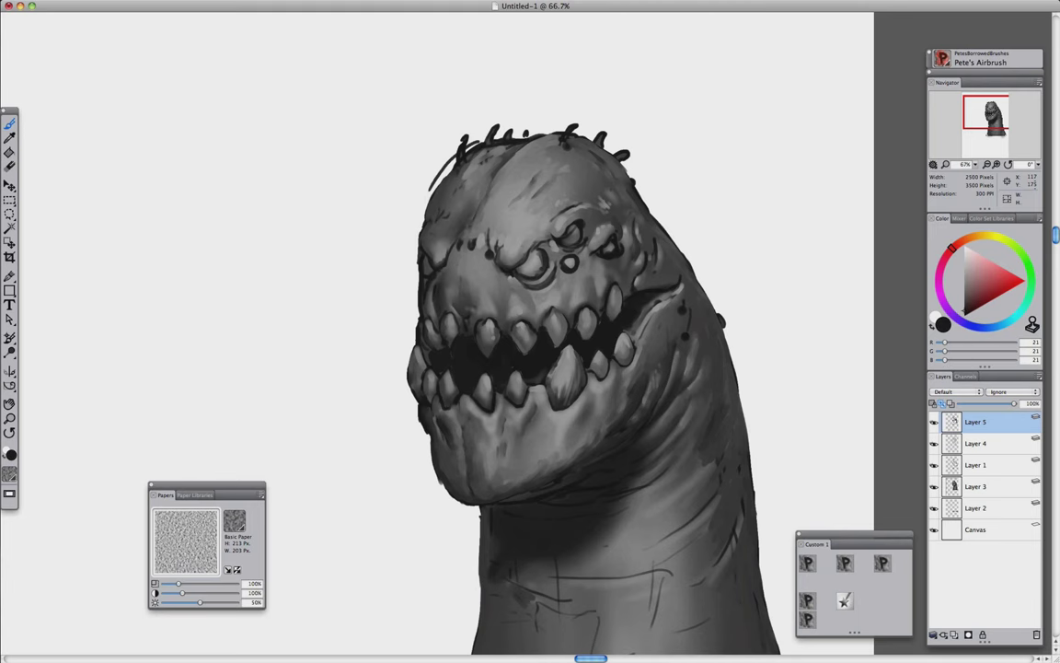
{"action": "left_click", "coordinate": [514, 237], "text": "alt"}
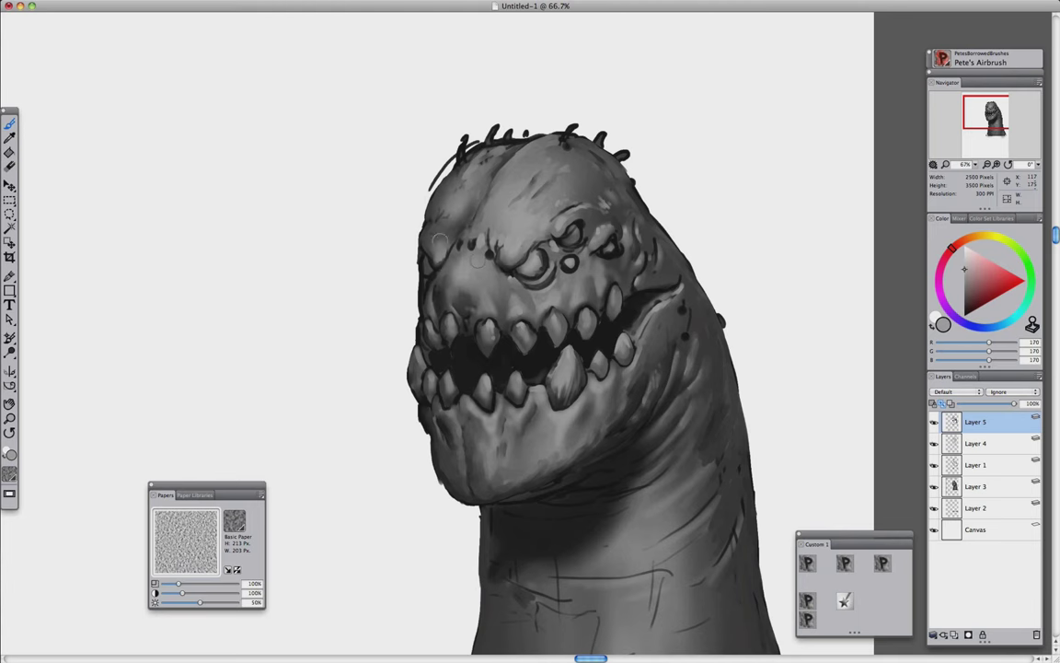
Flip the canvas horizontally, then group Layers 5, 4, 1 and 3 and collapse the group into a single layer
{"action": "key", "text": "super+minus"}
{"action": "left_click", "coordinate": [648, 328], "text": "alt"}
{"action": "mouse_move", "coordinate": [431, 479]}
{"action": "left_mouse_down"}
{"action": "mouse_move", "coordinate": [431, 423]}
{"action": "mouse_move", "coordinate": [311, 469]}
{"action": "mouse_move", "coordinate": [406, 145]}
{"action": "left_mouse_up"}
{"action": "left_click", "coordinate": [976, 507], "text": "shift"}
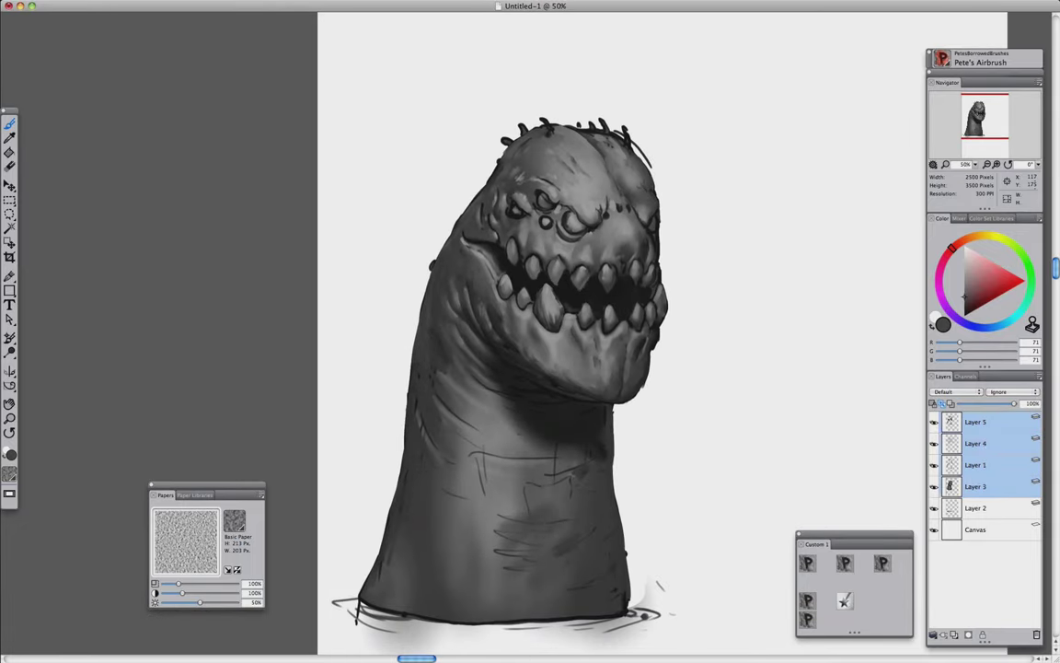
{"action": "left_click", "coordinate": [934, 634]}
{"action": "left_click", "coordinate": [972, 559]}
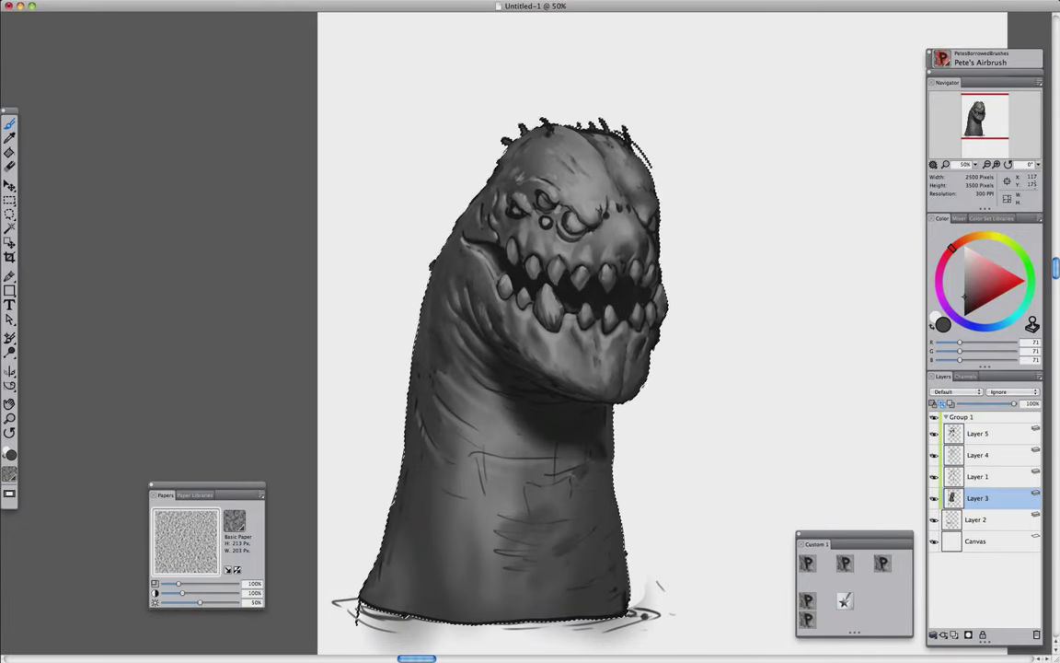
{"action": "left_click", "coordinate": [962, 417]}
{"action": "left_click", "coordinate": [934, 634]}
{"action": "left_click", "coordinate": [974, 635]}
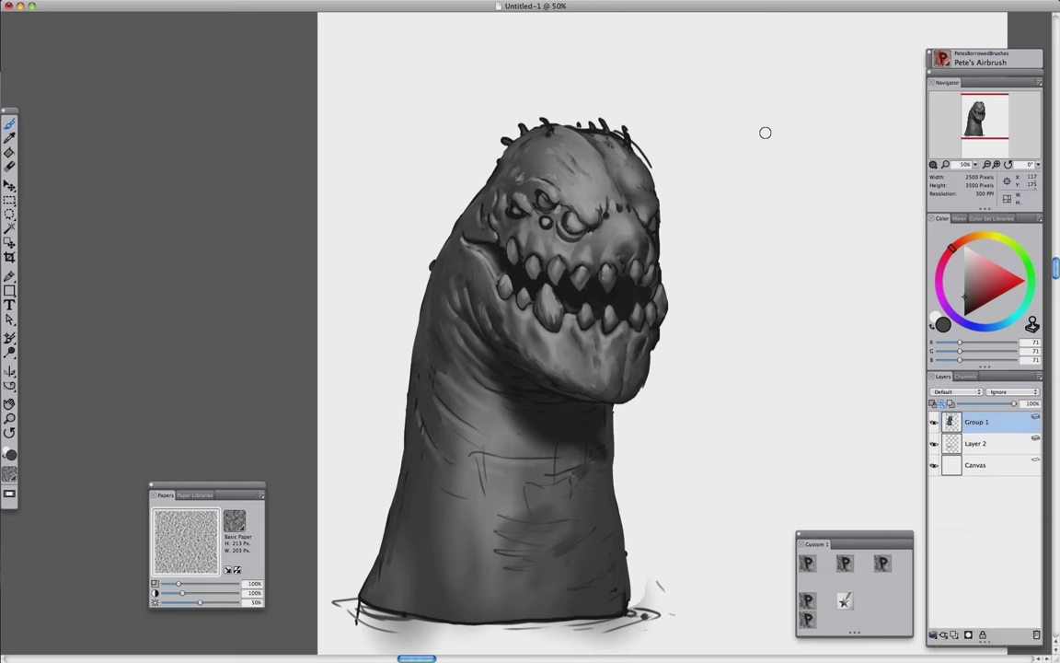
Paste a copy of the eye area, reposition it slightly on the face, and merge it with the creature layer
{"action": "key", "text": "super+v"}
{"action": "left_click_drag", "start_coordinate": [553, 217], "coordinate": [532, 166]}
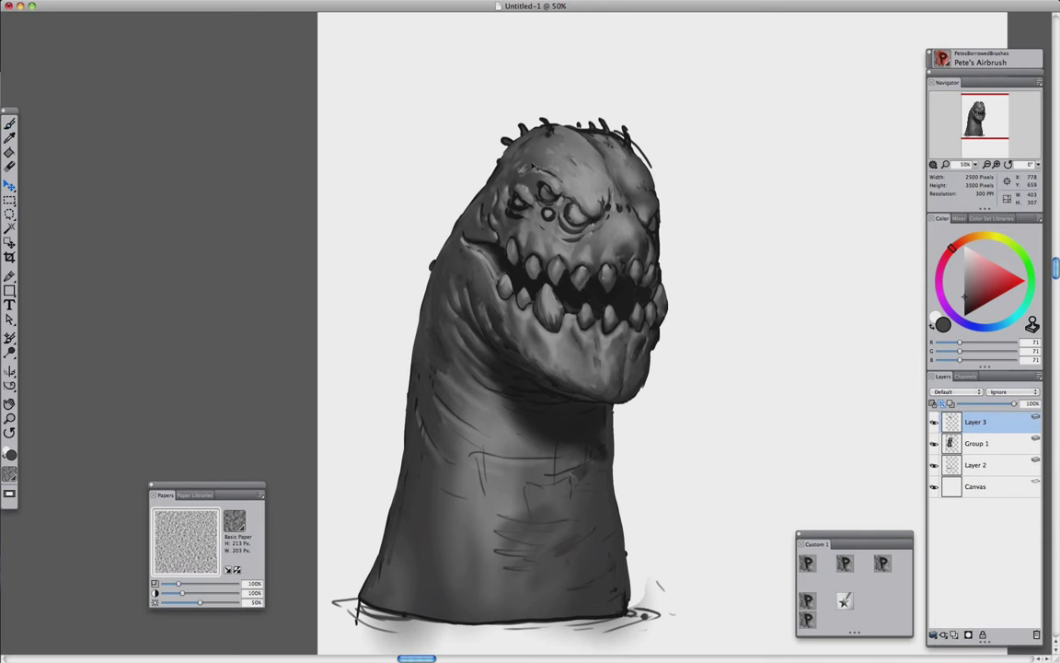
{"action": "left_click", "coordinate": [980, 444], "text": "shift"}
{"action": "key", "text": "super+g"}
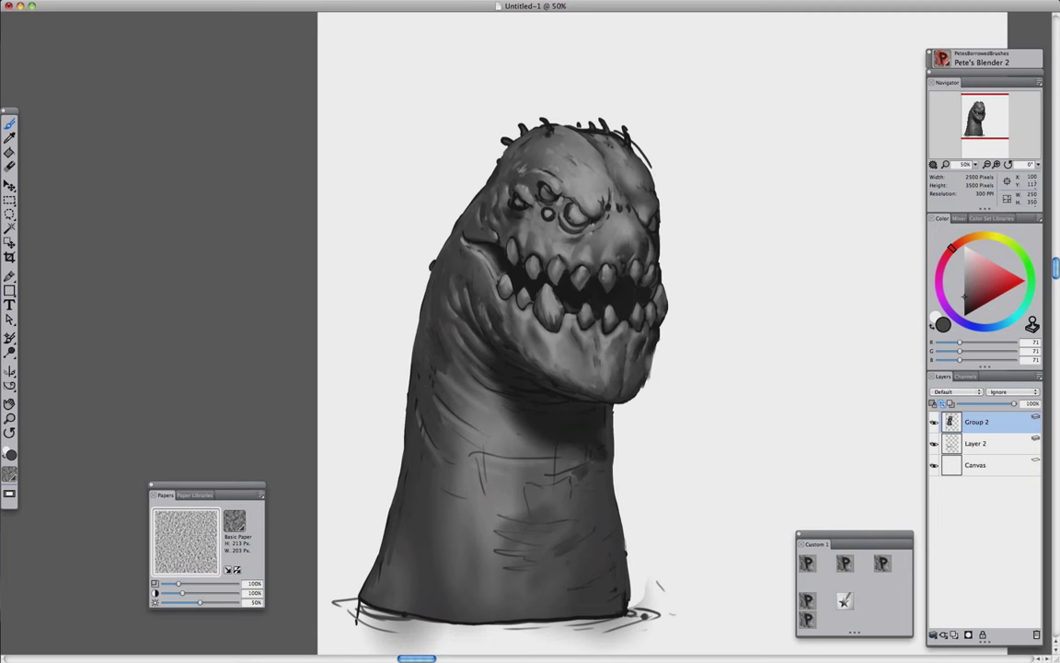
Blend the pasted eye area into the face and refine the brow and snout with sampled greys
{"action": "scroll", "coordinate": [531, 331], "scroll_direction": "down", "scroll_amount": 3}
{"action": "scroll", "coordinate": [530, 331], "scroll_direction": "up", "scroll_amount": 4}
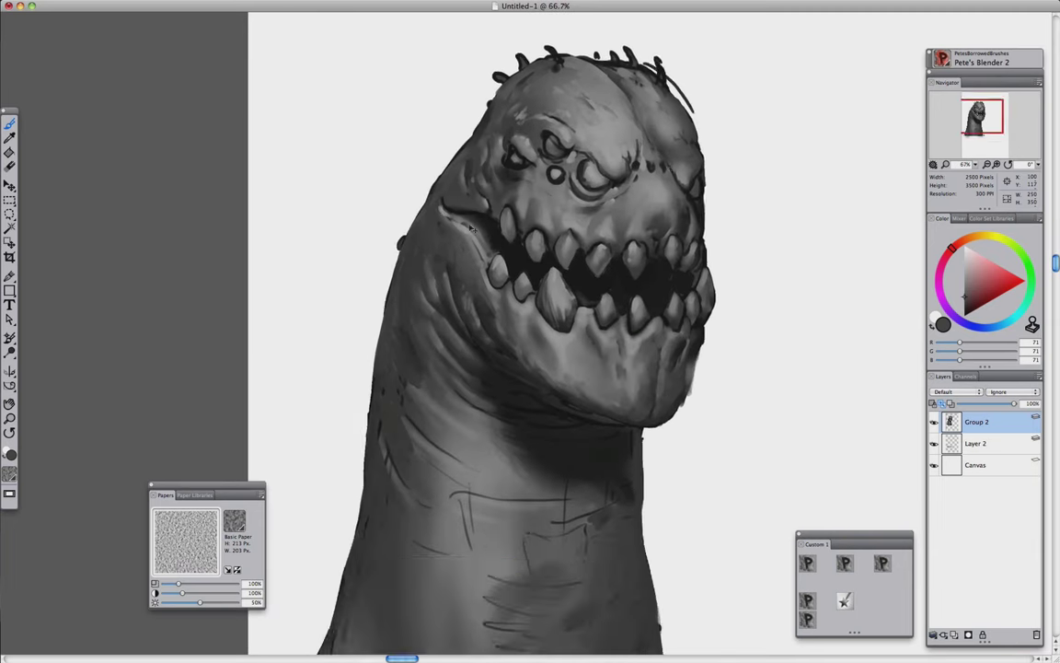
{"action": "left_click_drag", "start_coordinate": [630, 164], "coordinate": [630, 284]}
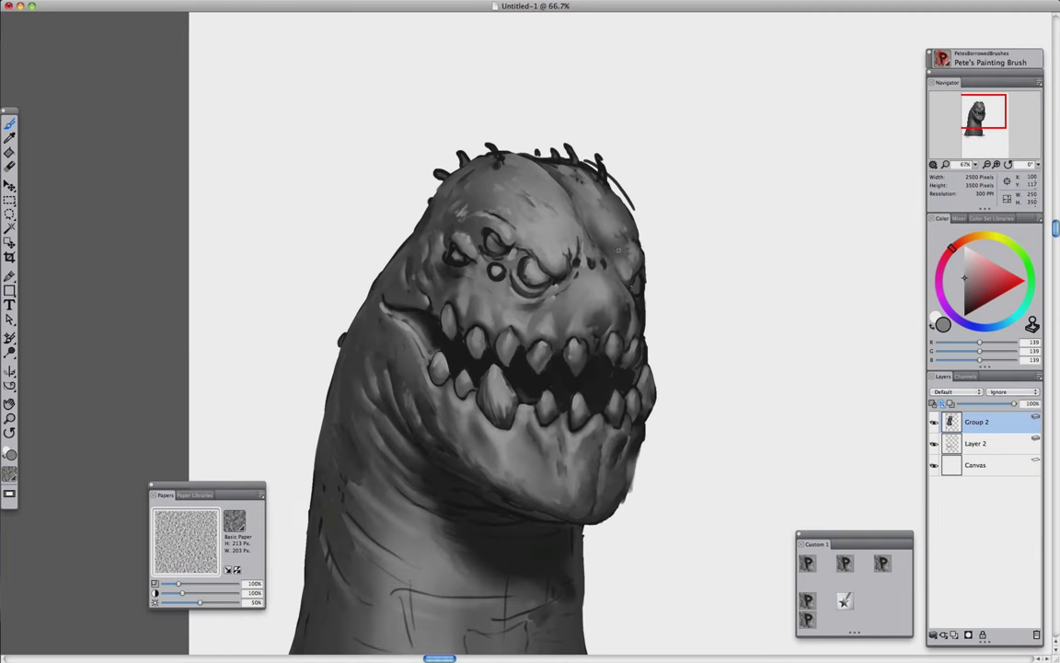
{"action": "left_click", "coordinate": [600, 285], "text": "alt"}
{"action": "left_click", "coordinate": [518, 287], "text": "alt"}
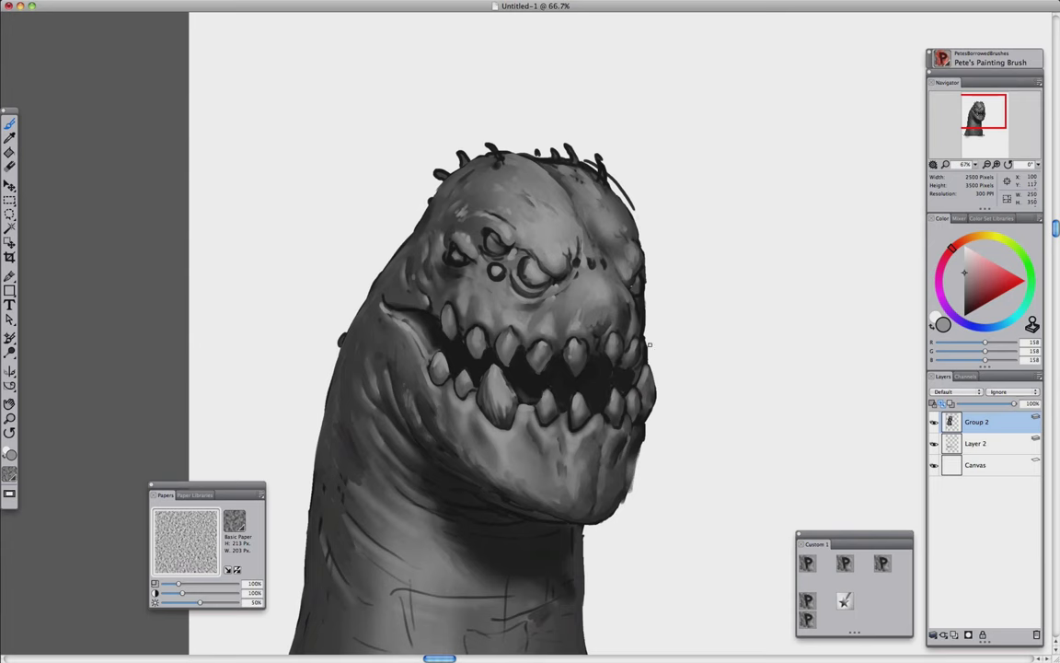
{"action": "scroll", "coordinate": [634, 289], "scroll_direction": "down", "scroll_amount": 4}
{"action": "scroll", "coordinate": [634, 289], "scroll_direction": "up", "scroll_amount": 3}
{"action": "left_click", "coordinate": [634, 289], "text": "alt"}
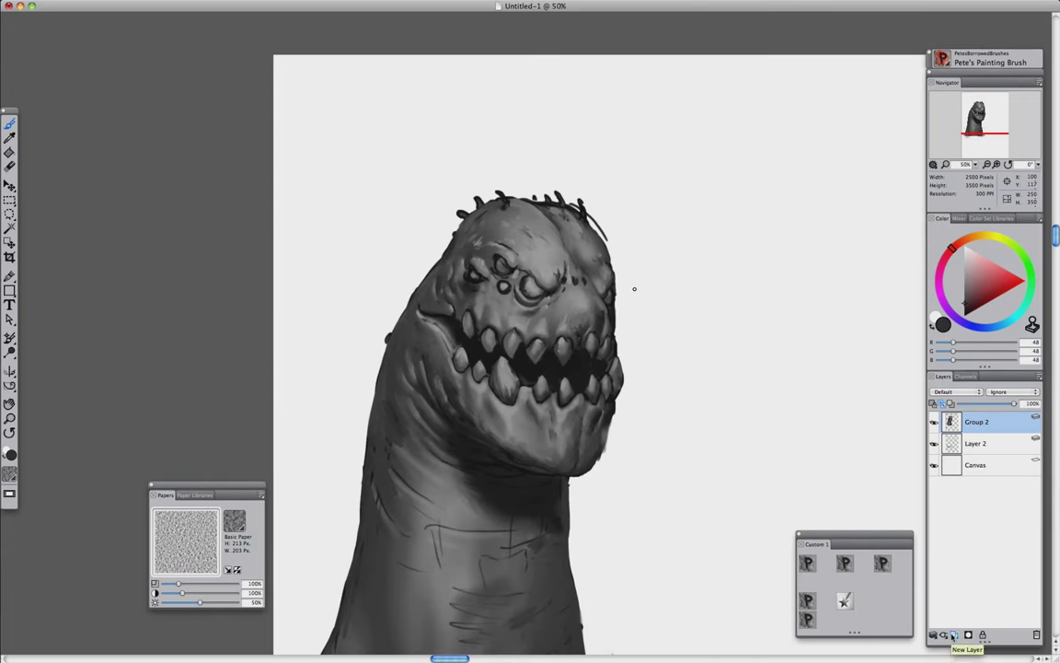
Add an Overlay layer above the creature and airbrush light grey on the neck within the creature's selected outline
{"action": "left_click", "coordinate": [954, 635]}
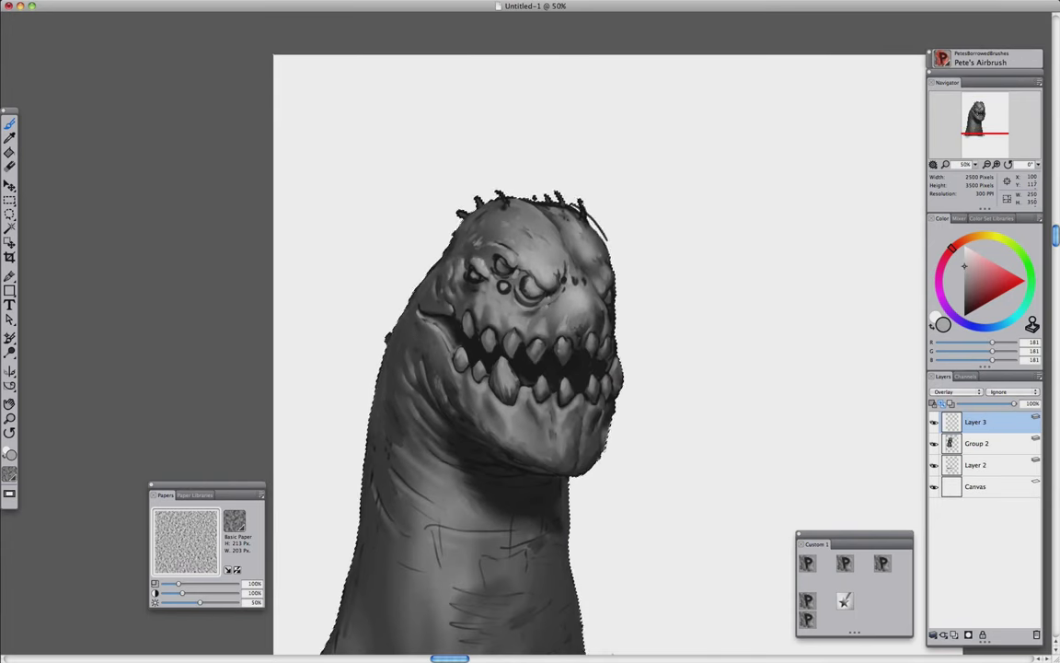
{"action": "mouse_move", "coordinate": [497, 378]}
{"action": "left_mouse_down"}
{"action": "mouse_move", "coordinate": [424, 460]}
{"action": "mouse_move", "coordinate": [382, 350]}
{"action": "left_mouse_up"}
{"action": "left_click", "coordinate": [528, 277], "text": "alt"}
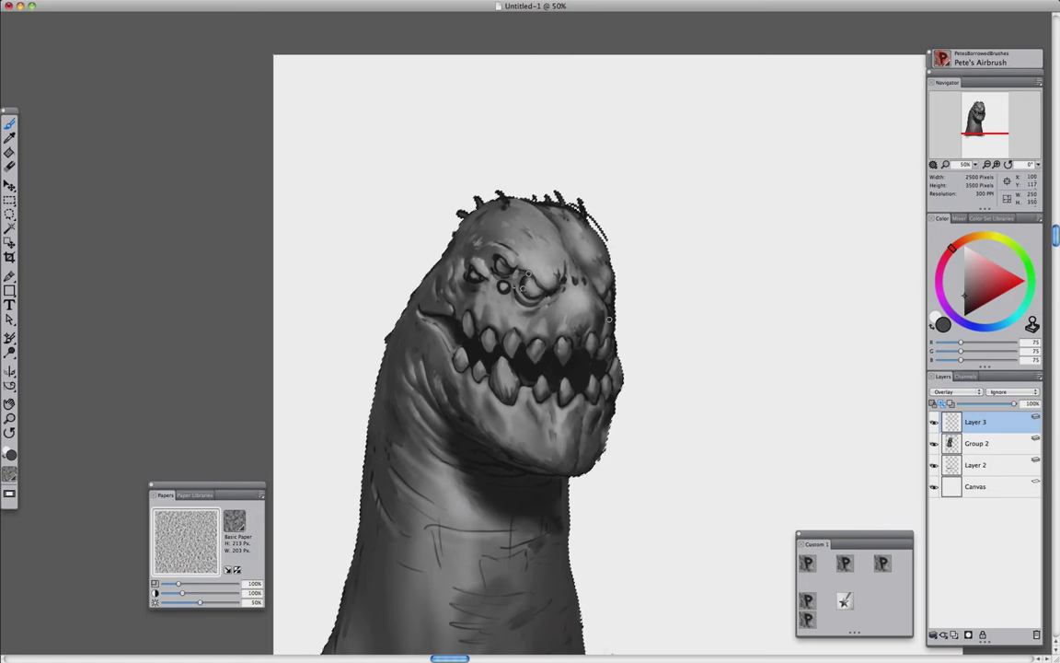
Paint over the eye outlines and nostril marks with sampled greys on a new Default layer, rounding the eyeballs
{"action": "scroll", "coordinate": [449, 336], "scroll_direction": "down", "scroll_amount": 1}
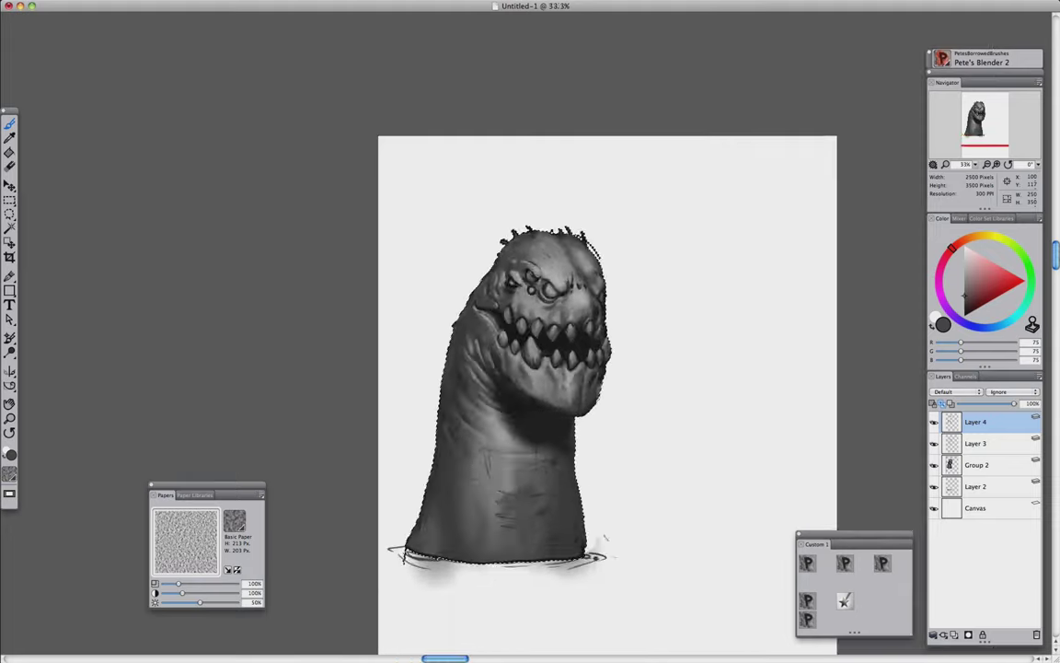
{"action": "key", "text": "super+plus"}
{"action": "left_click", "coordinate": [571, 241], "text": "alt"}
{"action": "left_click_drag", "start_coordinate": [563, 237], "coordinate": [582, 246]}
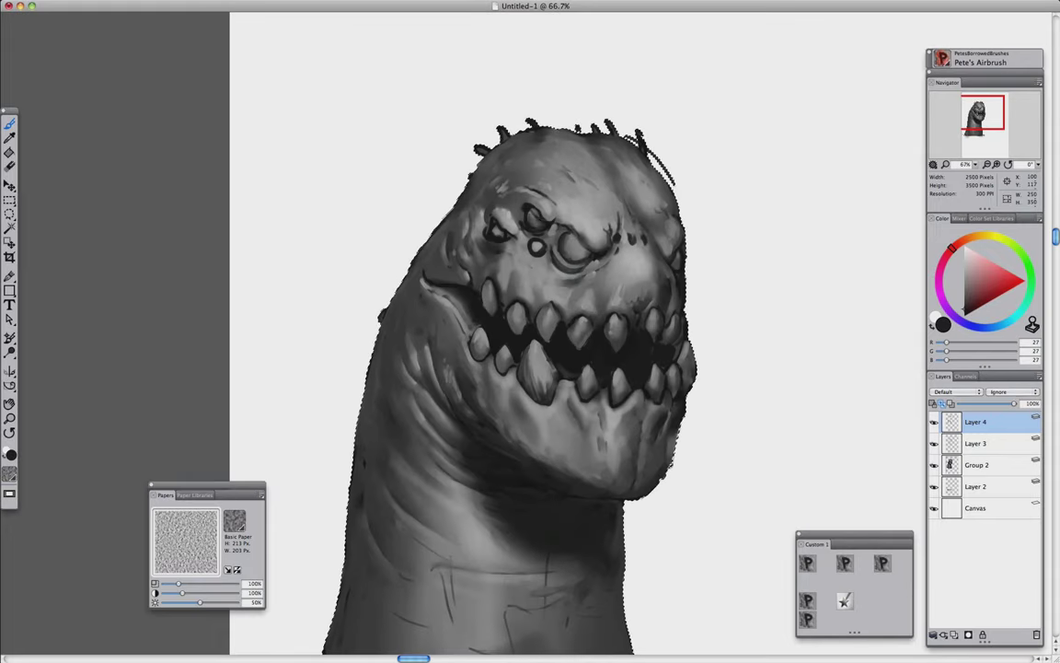
{"action": "key", "text": "super+minus"}
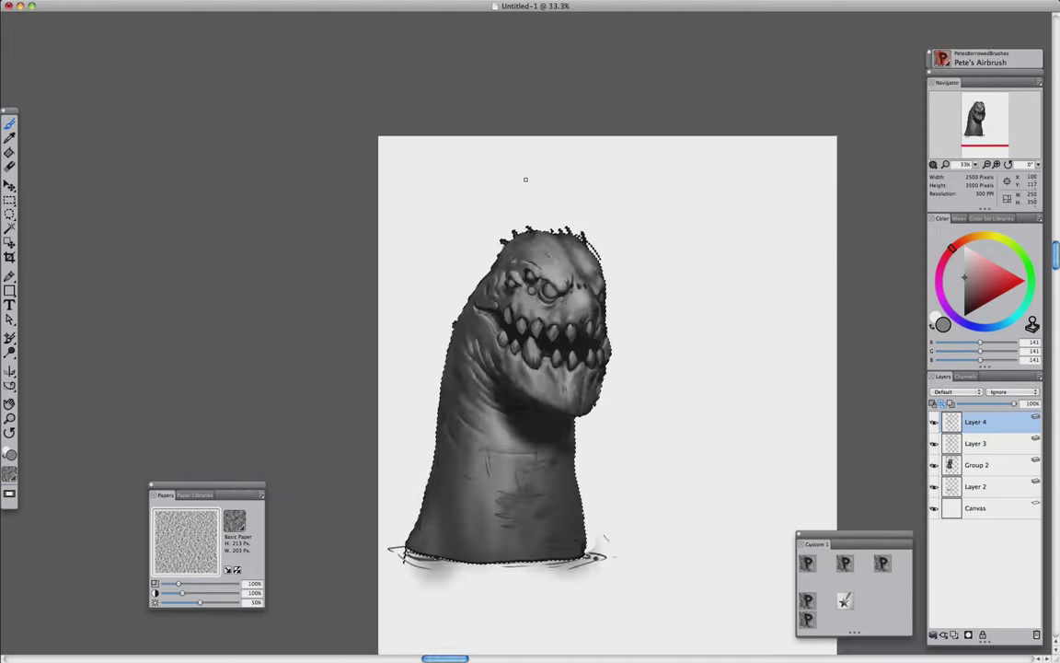
{"action": "key", "text": "2"}
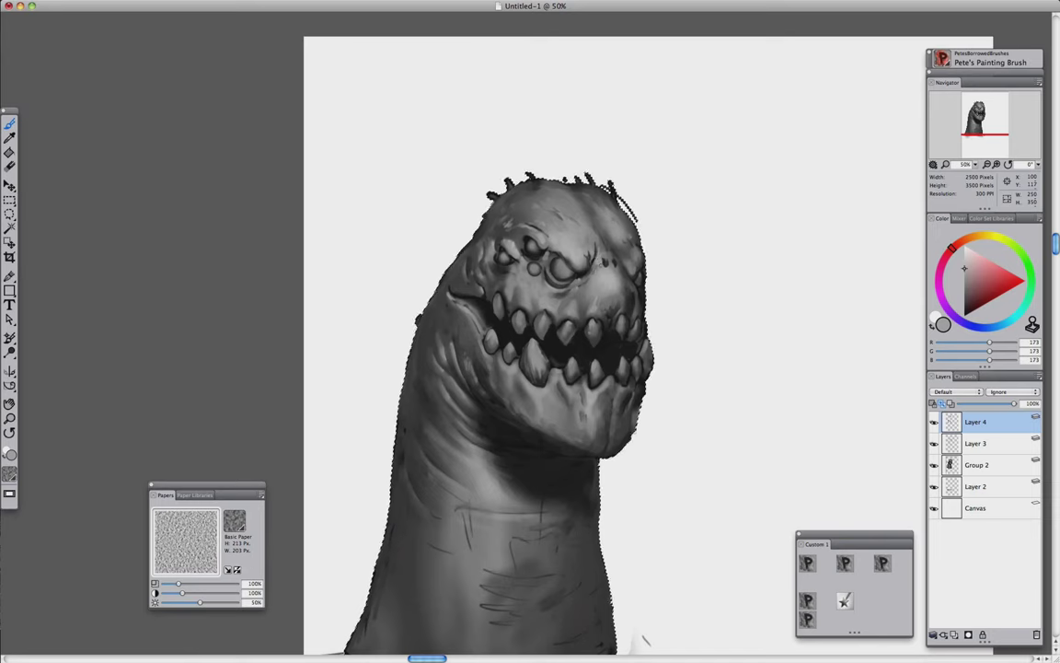
Try to airbrush away the small bump on the back edge of the neck with sampled grey
{"action": "key", "text": "1"}
{"action": "left_click", "coordinate": [451, 276], "text": "alt"}
{"action": "left_click_drag", "start_coordinate": [442, 244], "coordinate": [461, 313]}
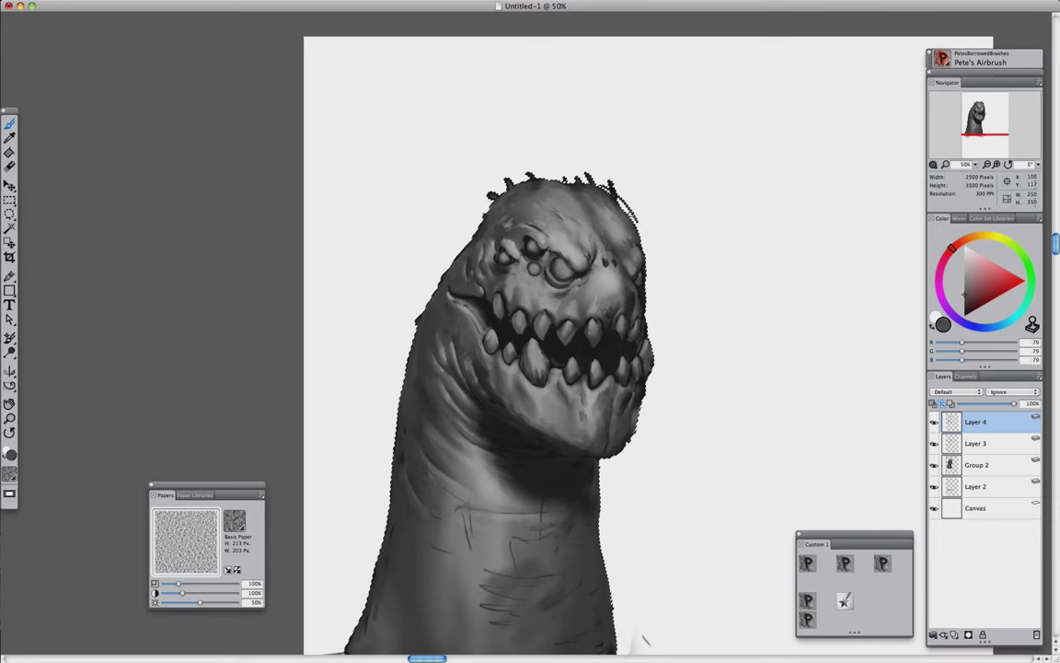
{"action": "left_click", "coordinate": [626, 206], "text": "alt"}
{"action": "left_click", "coordinate": [596, 174], "text": "alt"}
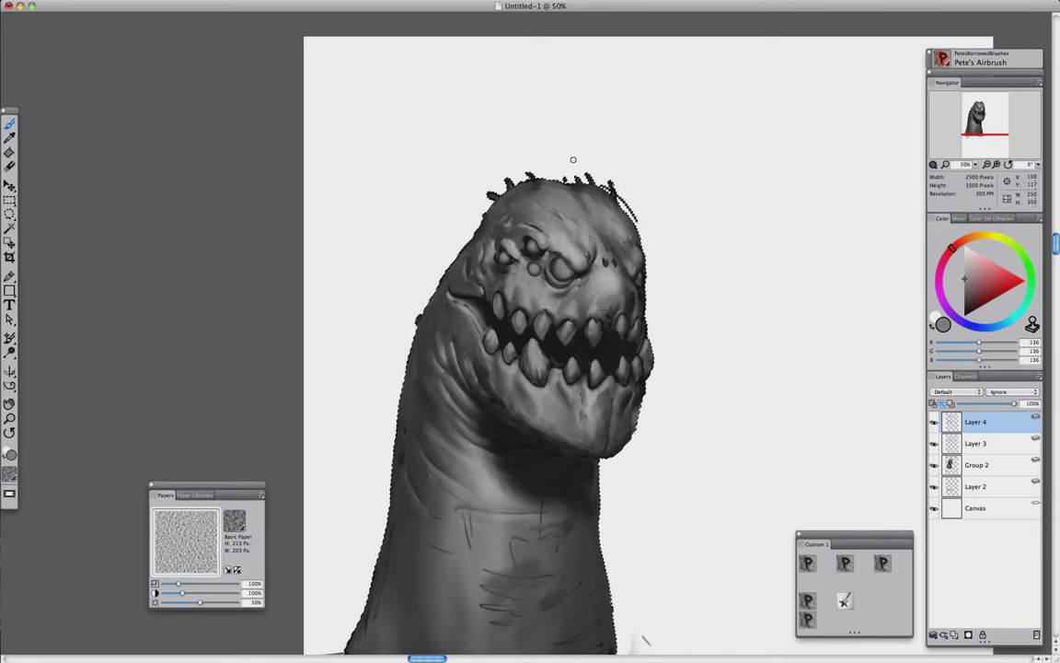
Fill all the eyes, including the one on the far side, with near-white sampled from the canvas using Pete's Painting Brush
{"action": "left_click", "coordinate": [573, 160], "text": "alt"}
{"action": "key", "text": "2"}
{"action": "left_click", "coordinate": [560, 268]}
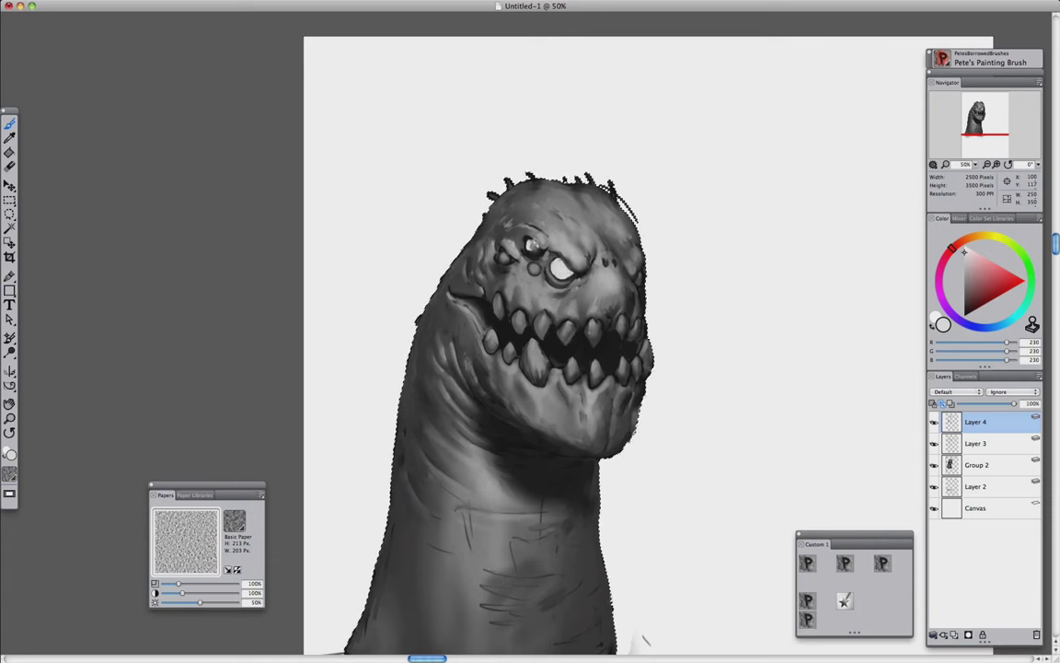
{"action": "left_click", "coordinate": [504, 256]}
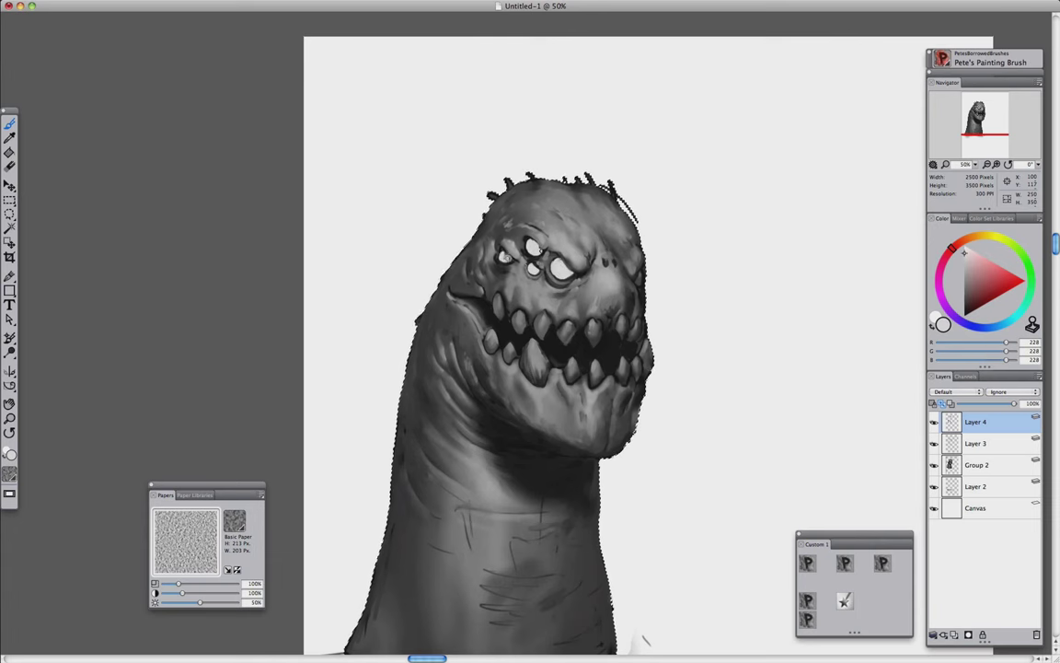
{"action": "left_click", "coordinate": [514, 261], "text": "alt"}
{"action": "left_click", "coordinate": [660, 256], "text": "alt"}
{"action": "left_click", "coordinate": [637, 276]}
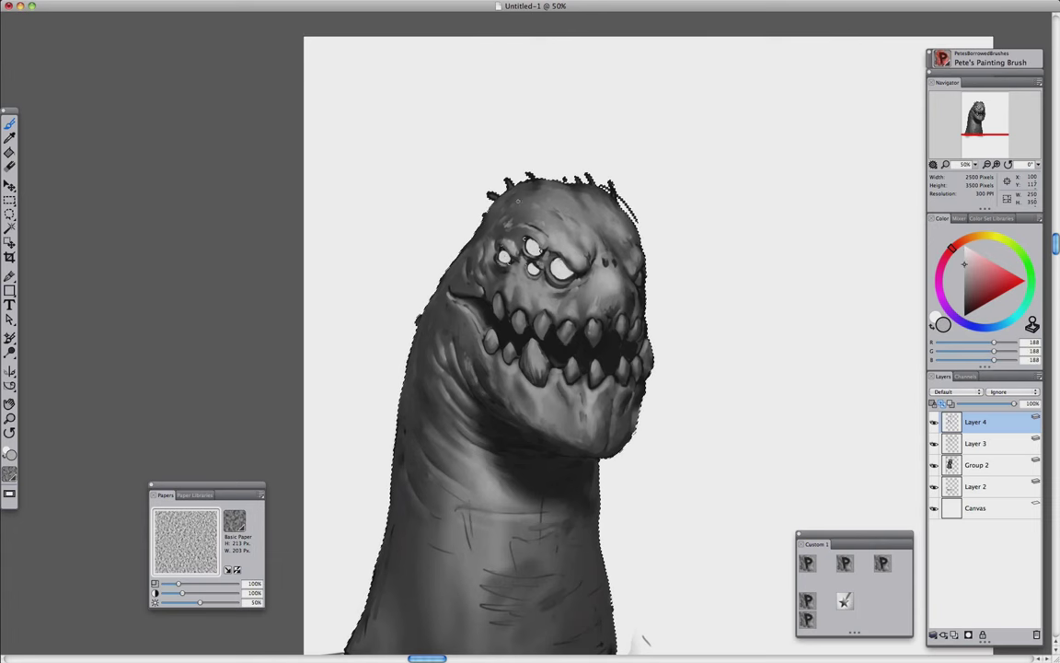
Add another Overlay layer and brighten the teeth with a light grey airbrush
{"action": "key", "text": "ctrl+minus"}
{"action": "key", "text": "ctrl+equal"}
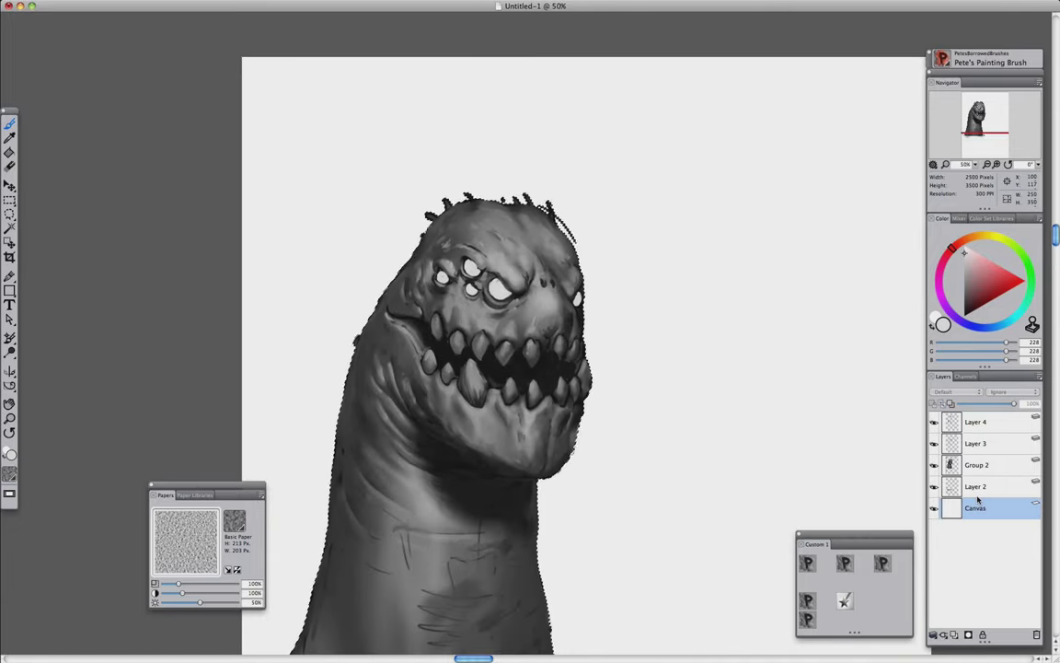
{"action": "left_click", "coordinate": [956, 391]}
{"action": "left_click", "coordinate": [944, 484]}
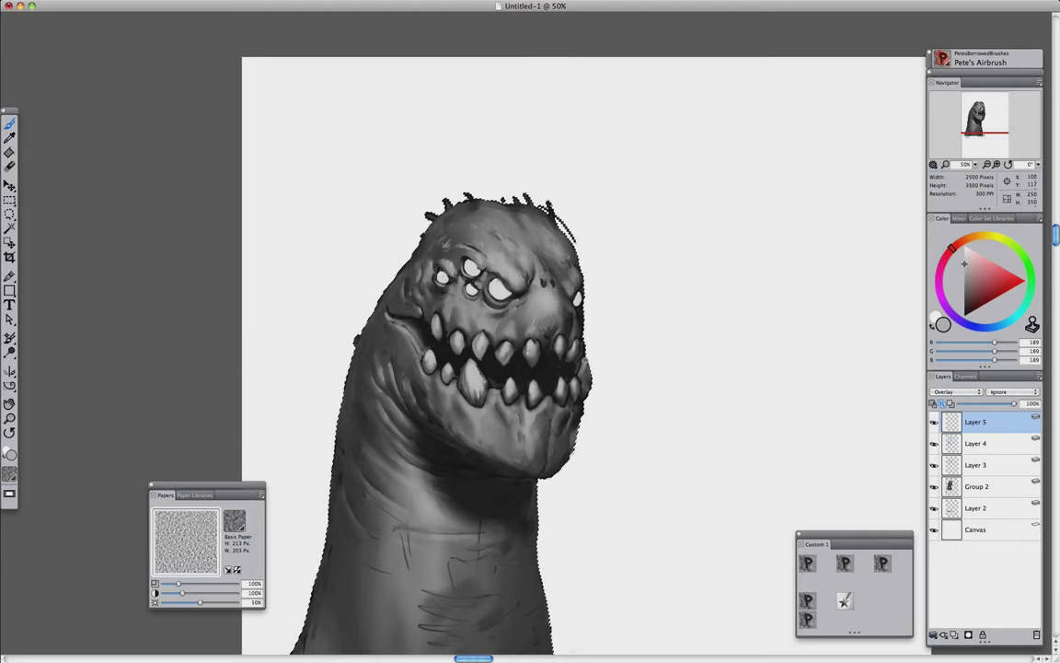
Paint a near-white rim light on a new Default layer along the far side of the head, teeth and jaw using Pete's Drawing Brush
{"action": "key", "text": "ctrl+minus"}
{"action": "key", "text": "ctrl+plus"}
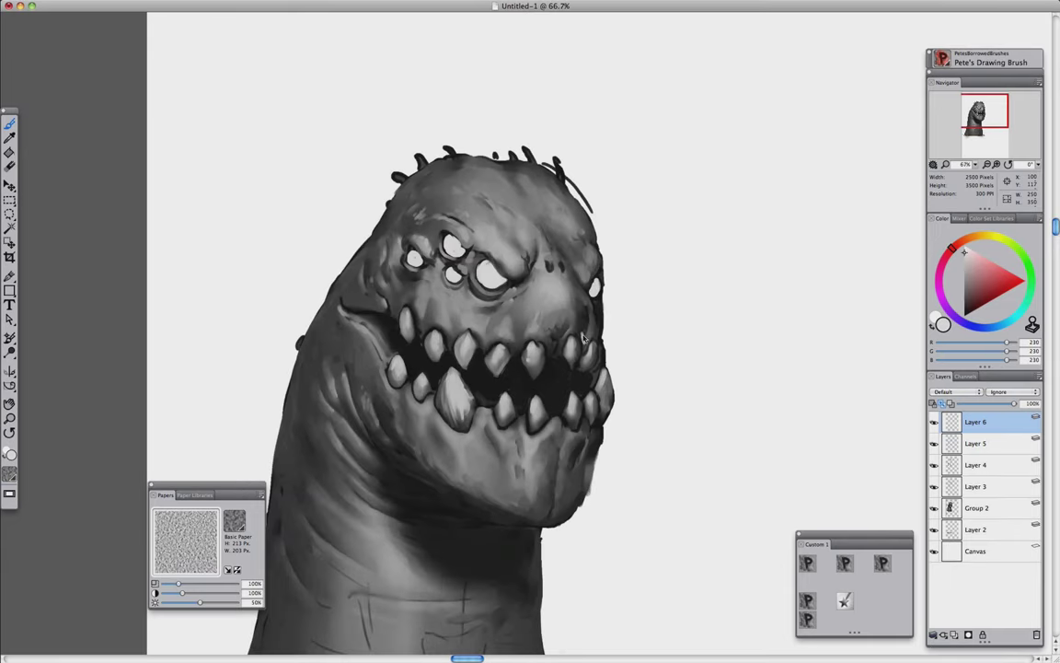
{"action": "left_click_drag", "start_coordinate": [583, 339], "coordinate": [583, 327]}
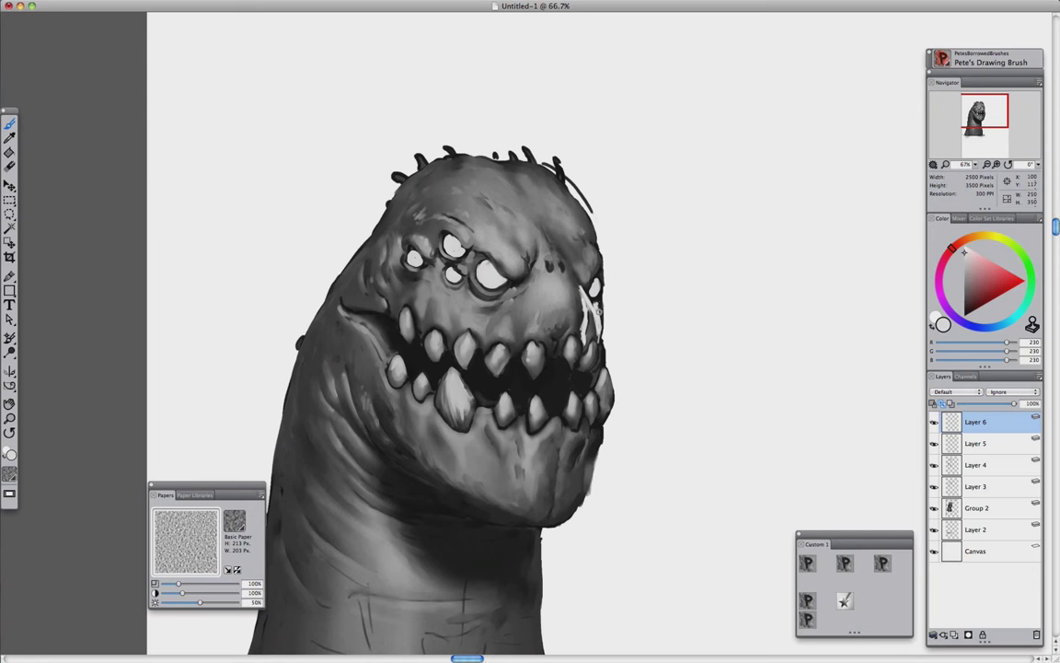
{"action": "left_click_drag", "start_coordinate": [592, 227], "coordinate": [574, 209]}
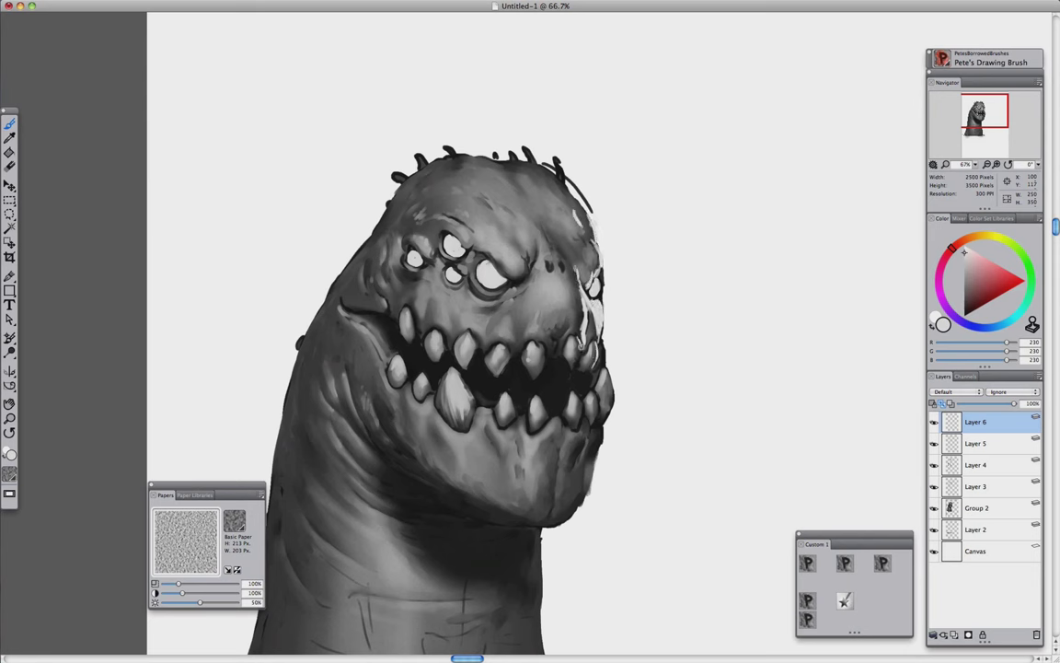
{"action": "left_click_drag", "start_coordinate": [578, 342], "coordinate": [586, 366]}
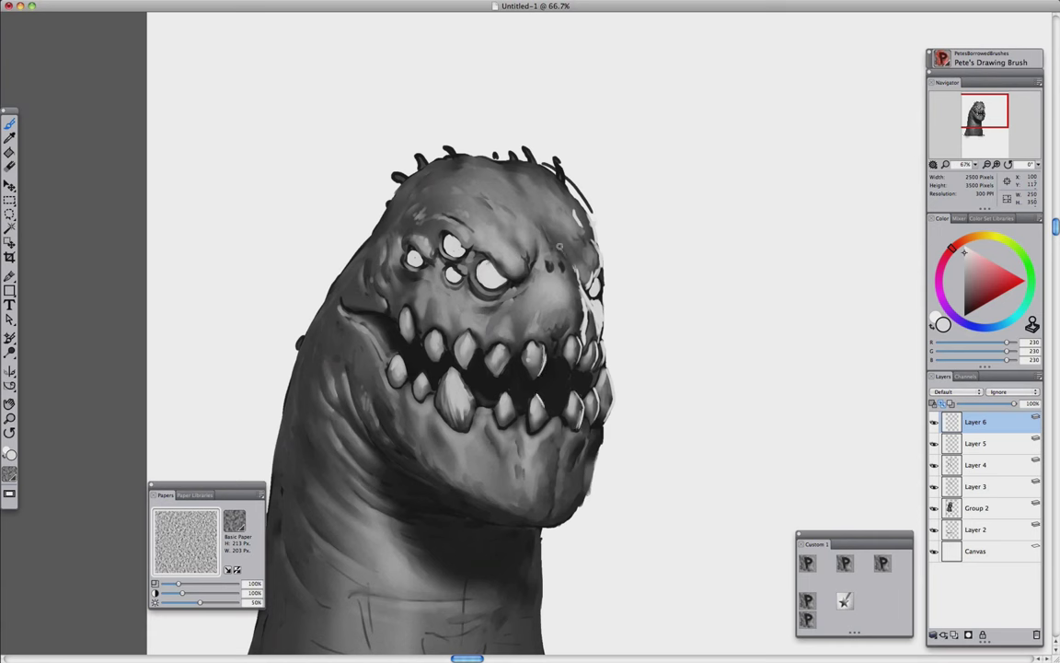
{"action": "mouse_move", "coordinate": [504, 221]}
{"action": "left_mouse_down"}
{"action": "mouse_move", "coordinate": [447, 161]}
{"action": "mouse_move", "coordinate": [512, 173]}
{"action": "mouse_move", "coordinate": [495, 140]}
{"action": "left_mouse_up"}
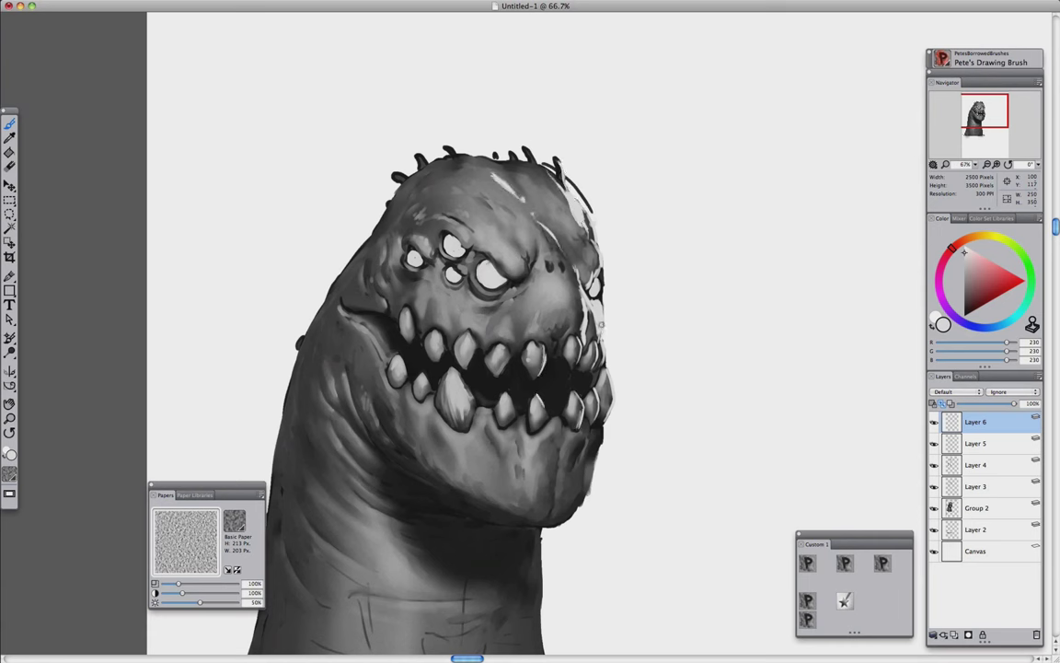
{"action": "mouse_move", "coordinate": [578, 422]}
{"action": "left_mouse_down"}
{"action": "mouse_move", "coordinate": [574, 465]}
{"action": "mouse_move", "coordinate": [557, 456]}
{"action": "mouse_move", "coordinate": [598, 420]}
{"action": "mouse_move", "coordinate": [572, 507]}
{"action": "left_mouse_up"}
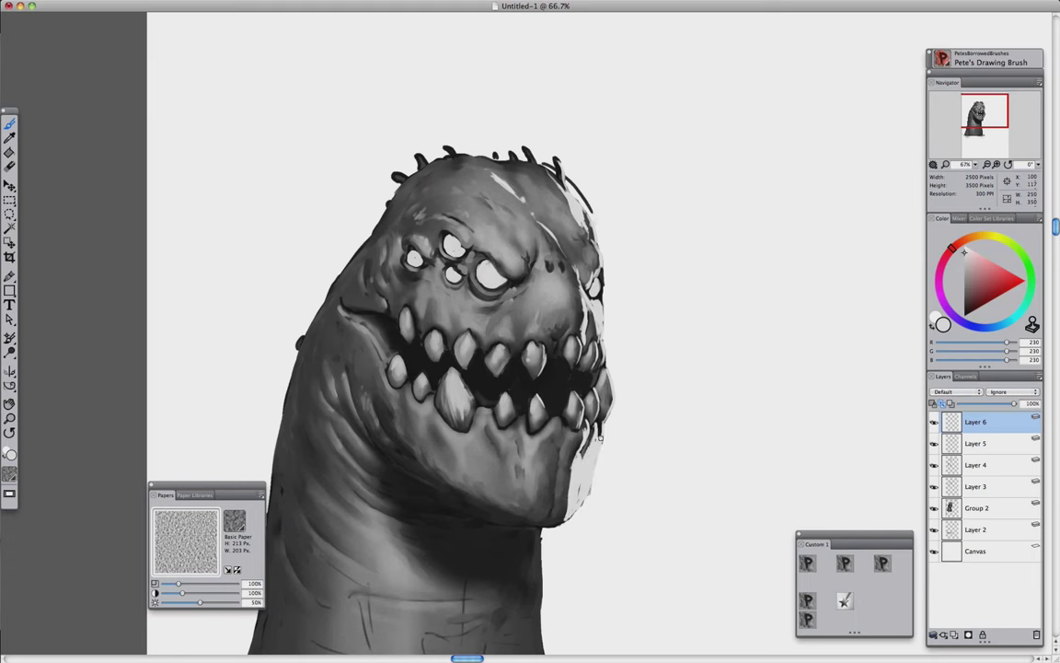
Soften the rim light on the jaw and brow with Pete's Blender 2, and select the stray edge beside the far eye on the Group 2 layer
{"action": "key", "text": "2"}
{"action": "left_click_drag", "start_coordinate": [593, 431], "coordinate": [565, 513]}
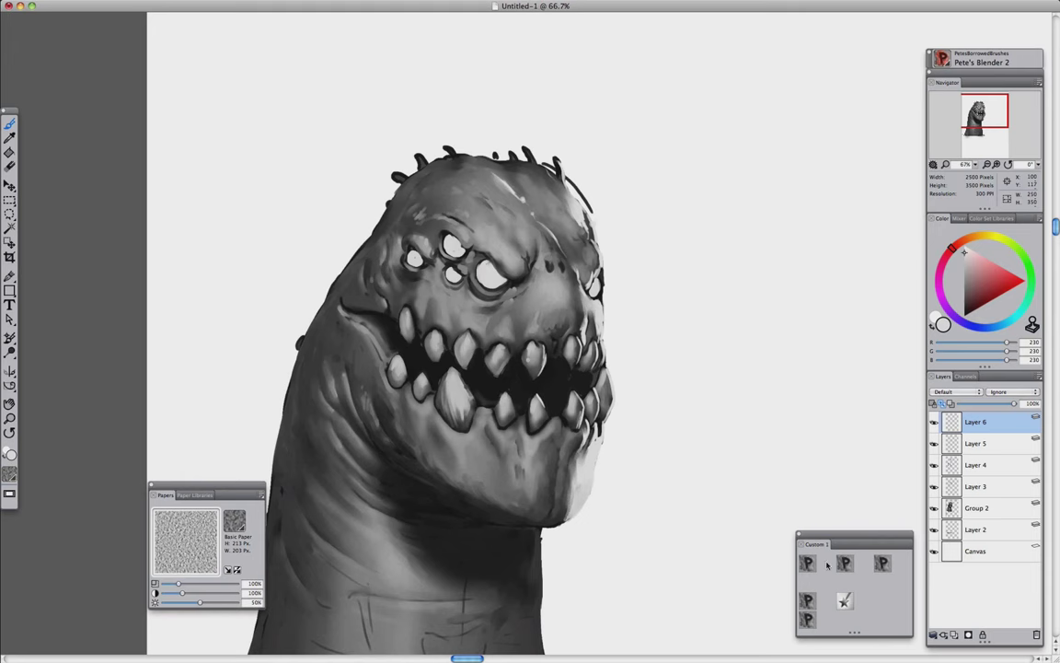
{"action": "key", "text": "1"}
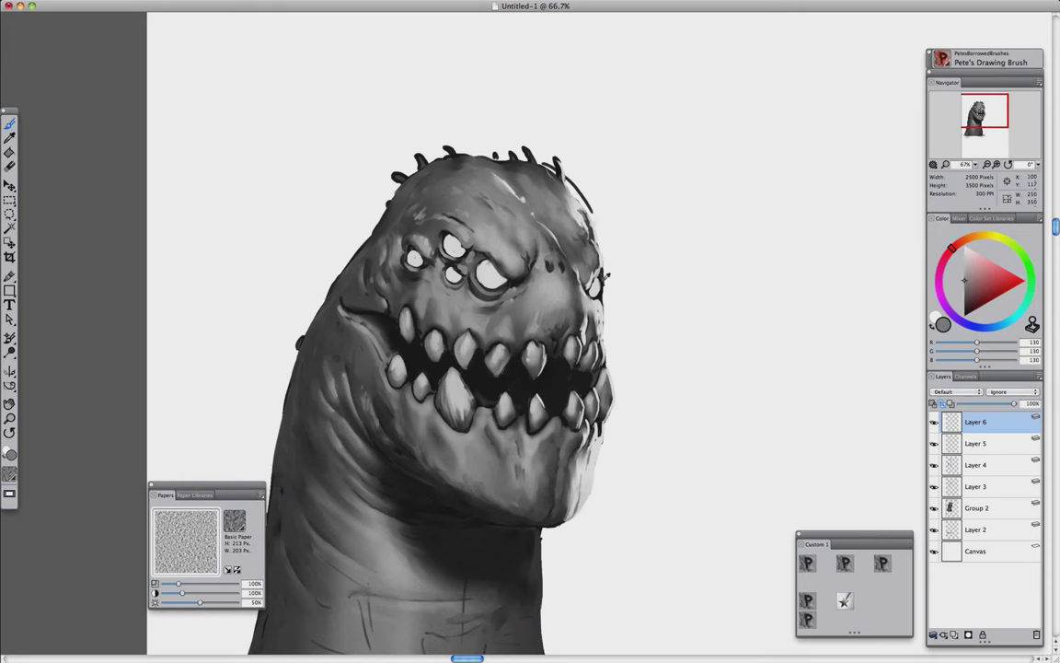
{"action": "left_click", "coordinate": [538, 267], "text": "alt"}
{"action": "left_click", "coordinate": [962, 506]}
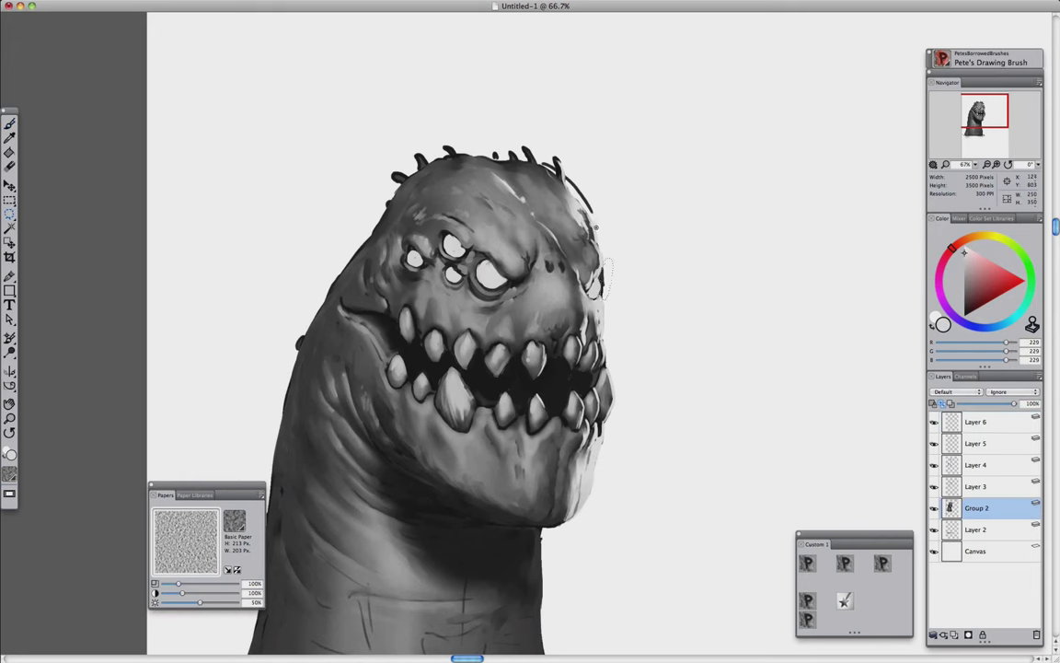
Fill a layer behind the creature with mid grey, and draw skin wrinkles and spots over neck and face on a new Multiply layer
{"action": "key", "text": "super+minus"}
{"action": "key", "text": "super+minus"}
{"action": "key", "text": "super+plus"}
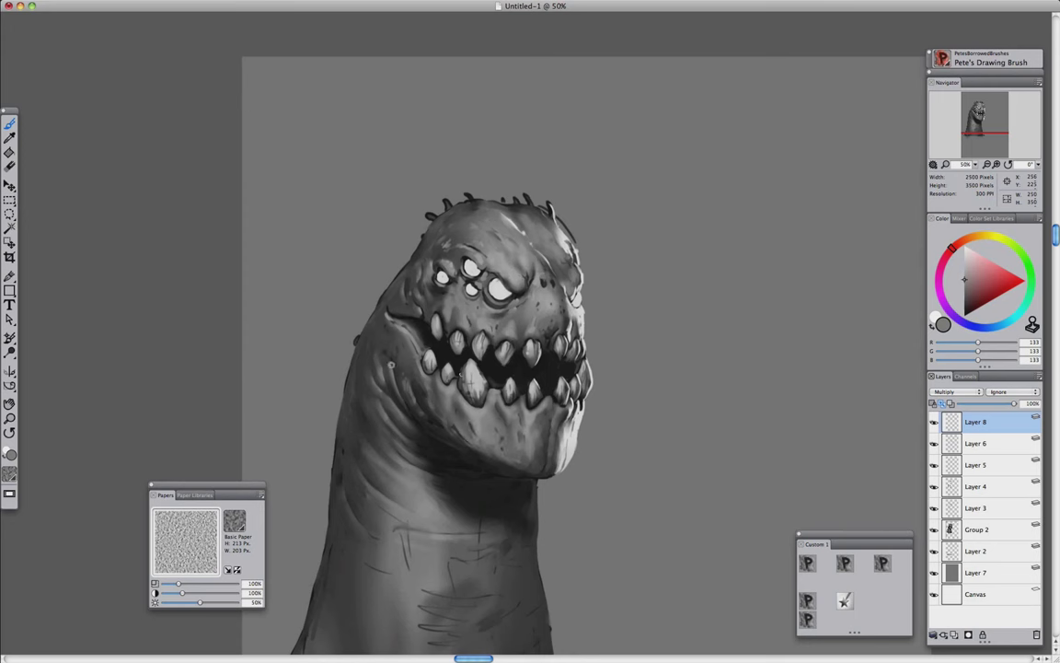
{"action": "mouse_move", "coordinate": [351, 402]}
{"action": "left_mouse_down"}
{"action": "mouse_move", "coordinate": [337, 407]}
{"action": "mouse_move", "coordinate": [349, 424]}
{"action": "left_mouse_up"}
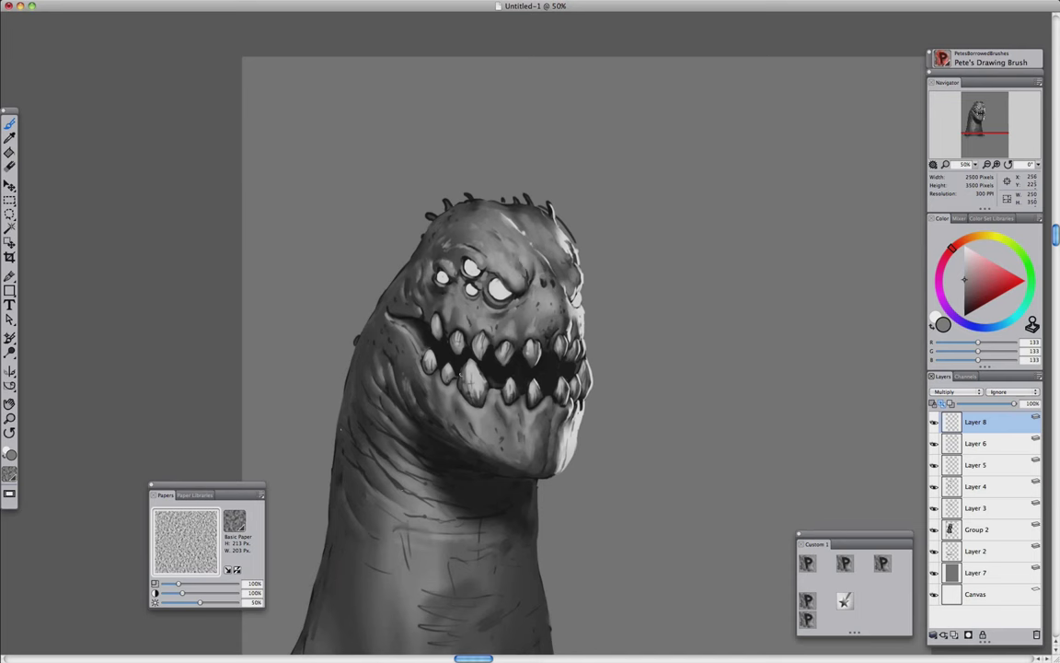
{"action": "left_click_drag", "start_coordinate": [458, 271], "coordinate": [437, 276]}
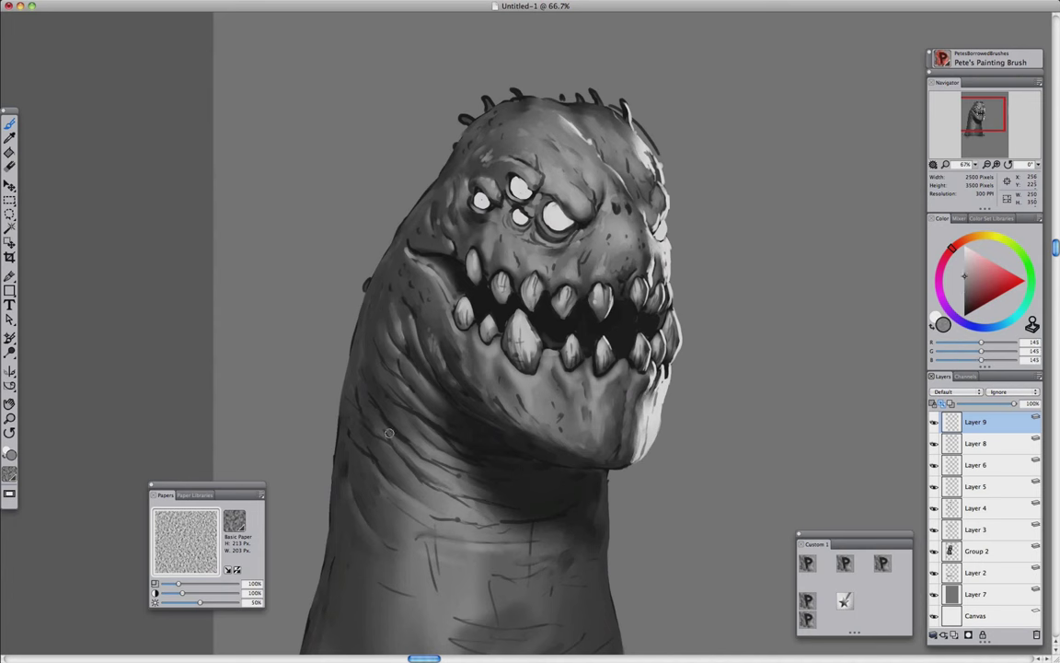
Paint the neck folds behind and under the jaw with sampled dark greys on a new Default layer using Pete's Painting Brush
{"action": "left_click", "coordinate": [363, 377], "text": "alt"}
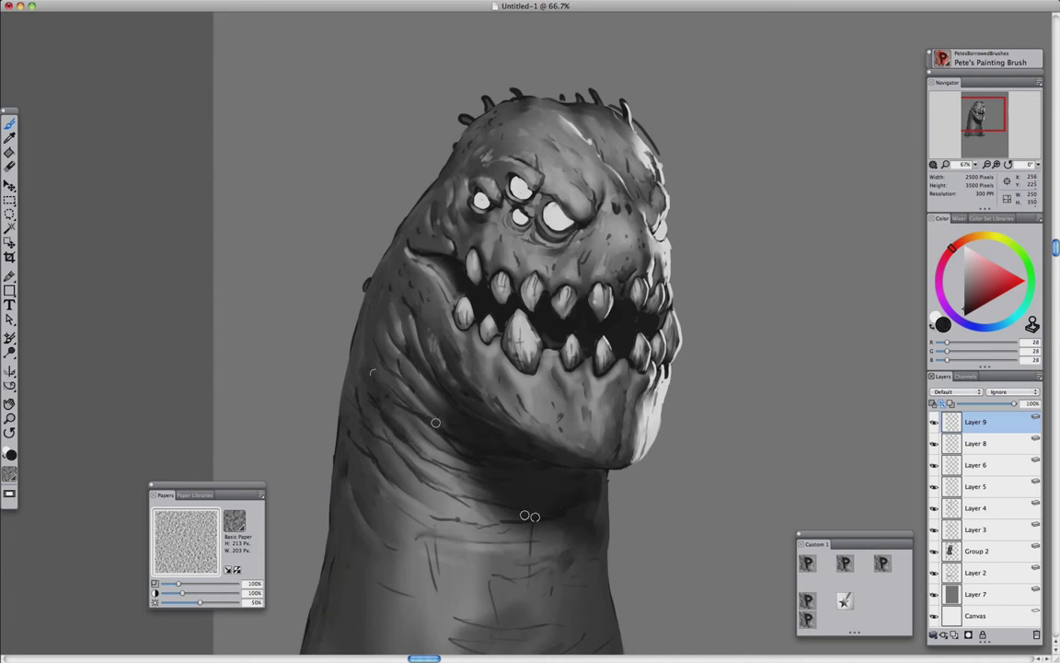
{"action": "left_click_drag", "start_coordinate": [535, 516], "coordinate": [525, 515]}
{"action": "left_click", "coordinate": [396, 455], "text": "alt"}
{"action": "mouse_move", "coordinate": [364, 423]}
{"action": "left_mouse_down"}
{"action": "mouse_move", "coordinate": [348, 405]}
{"action": "mouse_move", "coordinate": [412, 409]}
{"action": "left_mouse_up"}
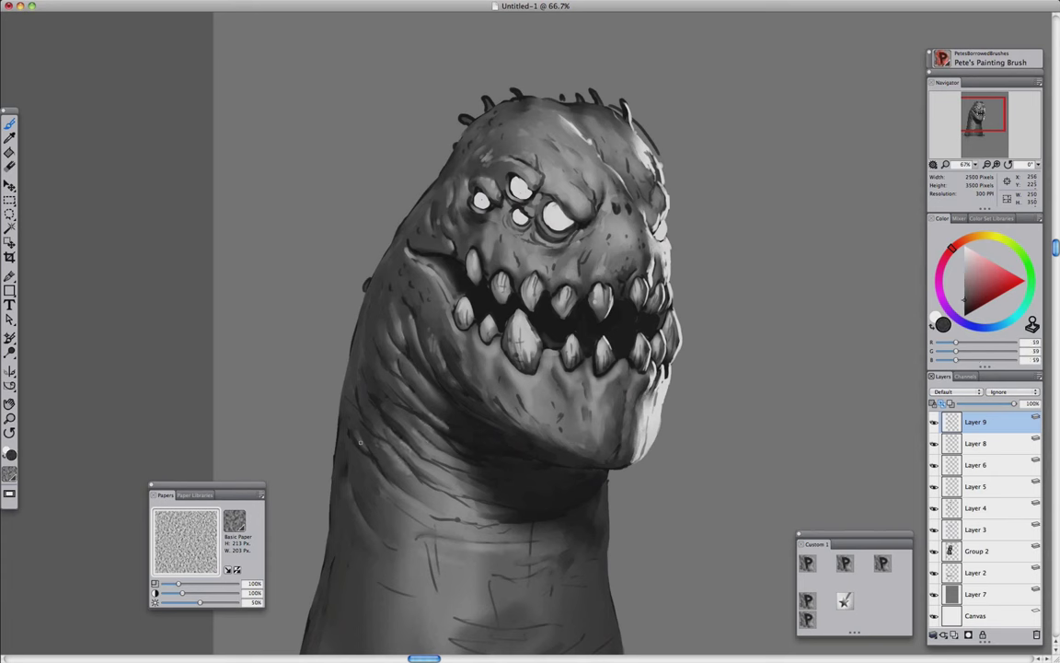
{"action": "left_click", "coordinate": [394, 398], "text": "alt"}
Blend the neck folds with Pete's Blender 2 and refine the wrinkles at the back of the neck with sampled greys using Pete's Painting Brush
{"action": "left_click", "coordinate": [844, 600]}
{"action": "left_click", "coordinate": [451, 429], "text": "alt"}
{"action": "key", "text": "super+0"}
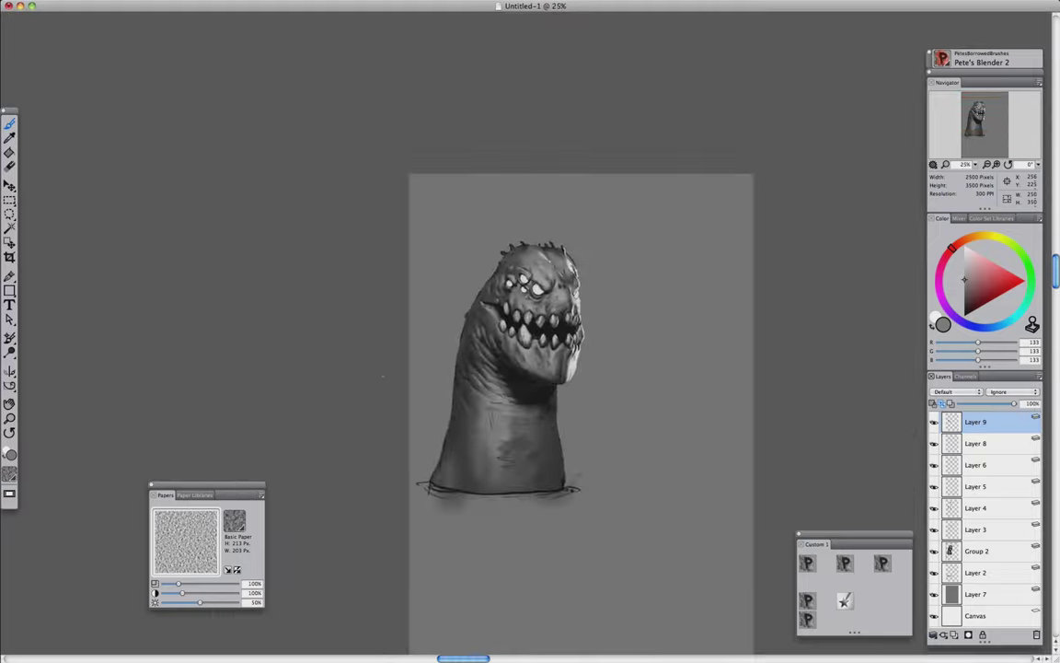
{"action": "key", "text": "super+0"}
{"action": "left_click", "coordinate": [882, 564]}
{"action": "left_click", "coordinate": [387, 425], "text": "alt"}
{"action": "left_click", "coordinate": [385, 442], "text": "alt"}
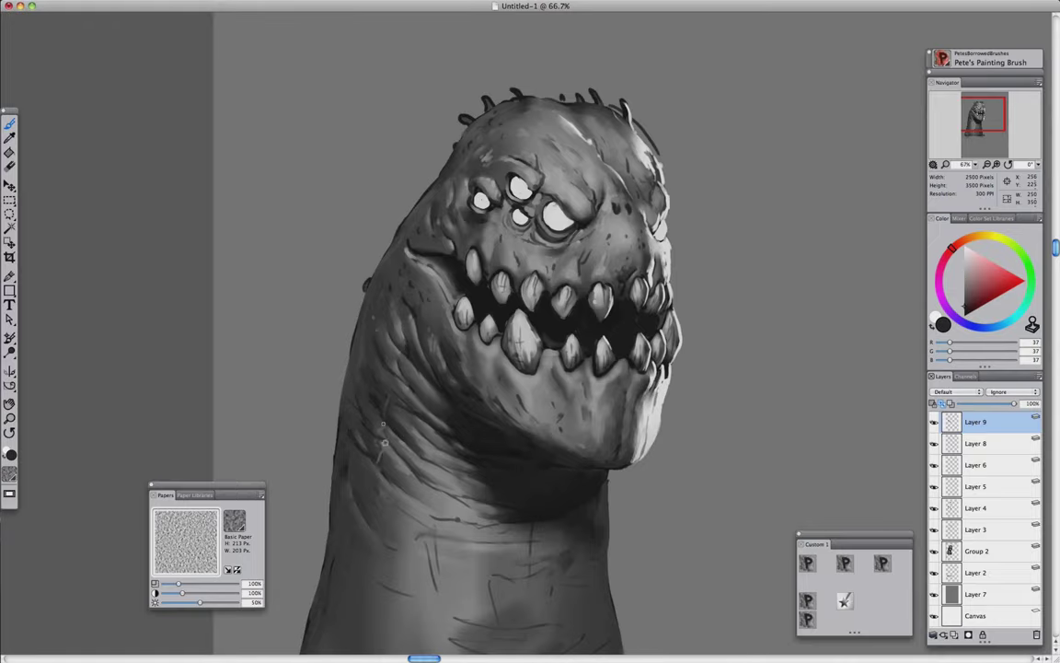
Shade the cheek behind the eyes and soften the outline at the back of the head with sampled greys using Pete's Airbrush
{"action": "key", "text": "super+plus"}
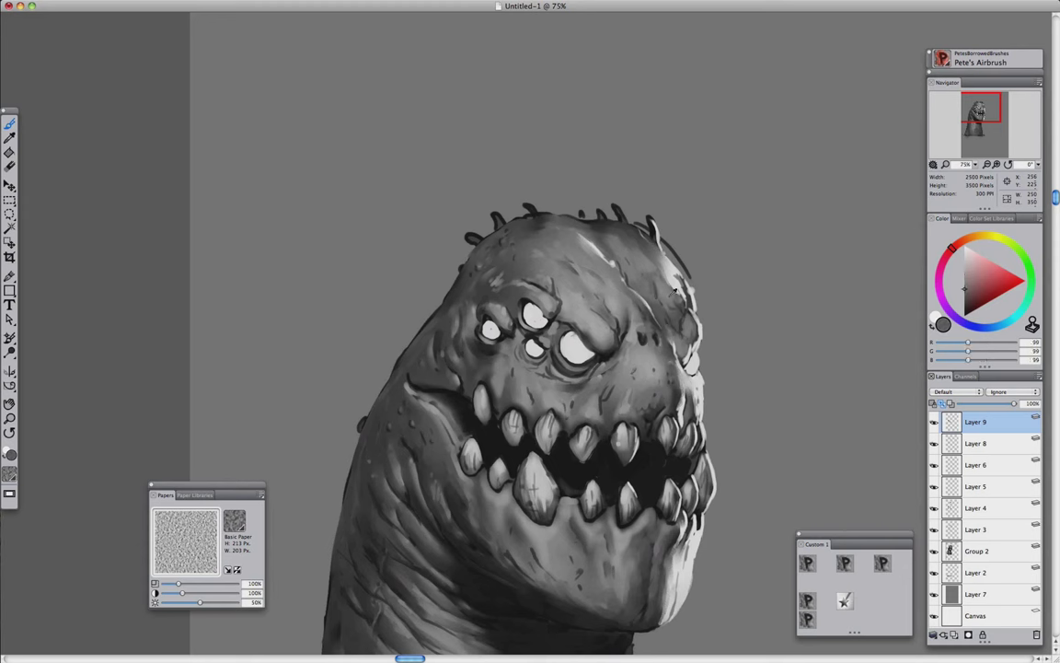
{"action": "left_click", "coordinate": [533, 310], "text": "alt"}
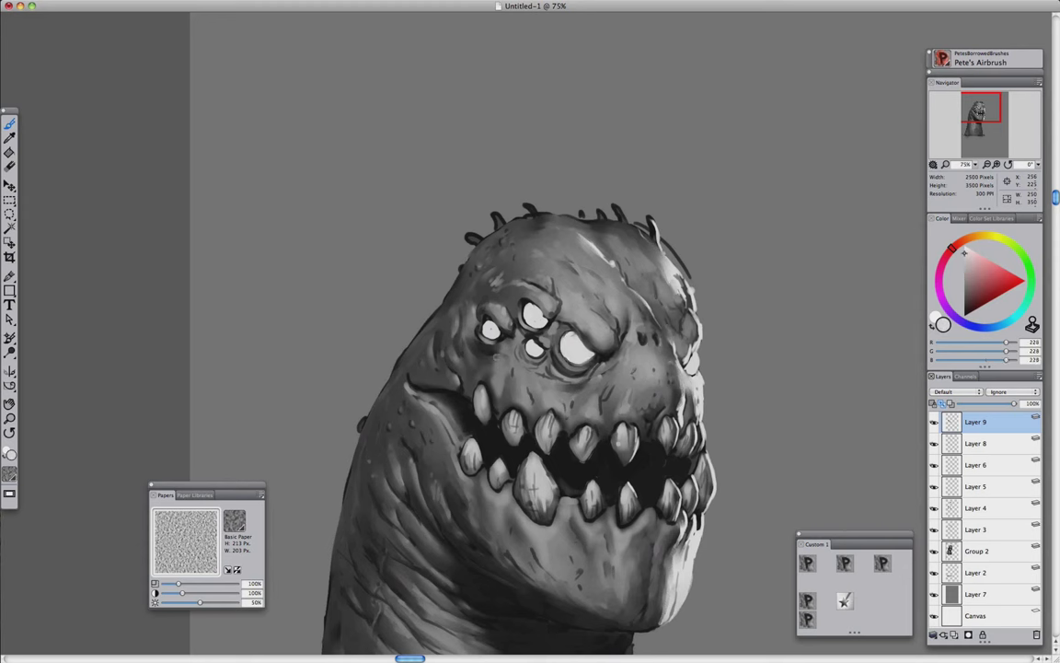
{"action": "left_click", "coordinate": [807, 563]}
{"action": "left_click", "coordinate": [489, 409], "text": "alt"}
{"action": "left_click", "coordinate": [807, 564]}
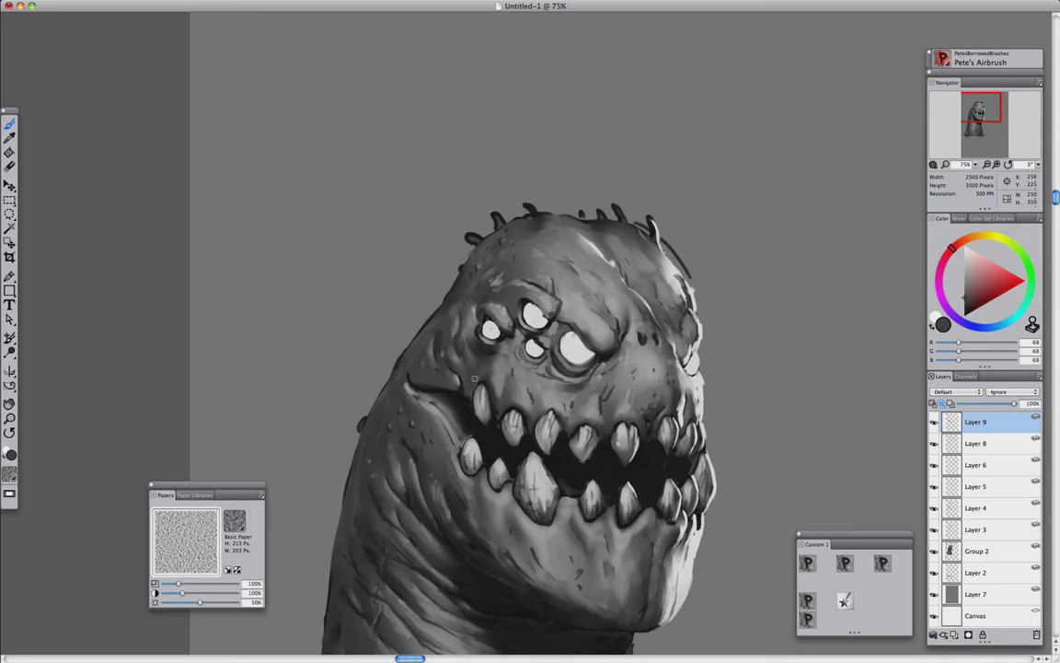
{"action": "left_click", "coordinate": [443, 353], "text": "alt"}
{"action": "left_click", "coordinate": [406, 263], "text": "alt"}
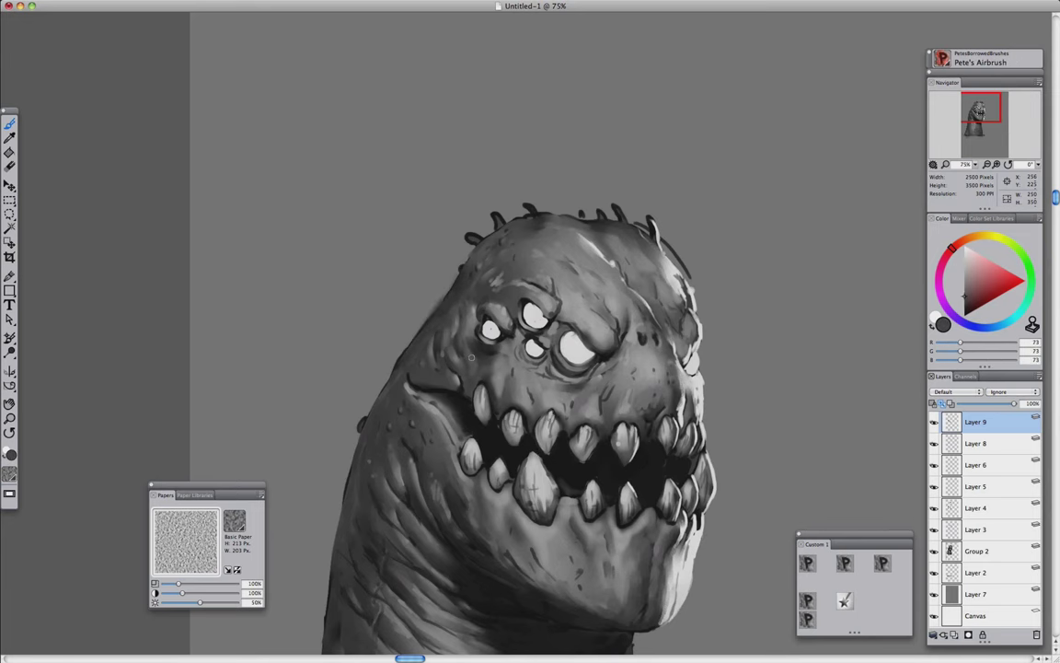
Airbrush sampled mid and light greys over the neck and the lower jaw beneath the teeth
{"action": "key", "text": "super+minus"}
{"action": "left_click", "coordinate": [565, 474], "text": "alt"}
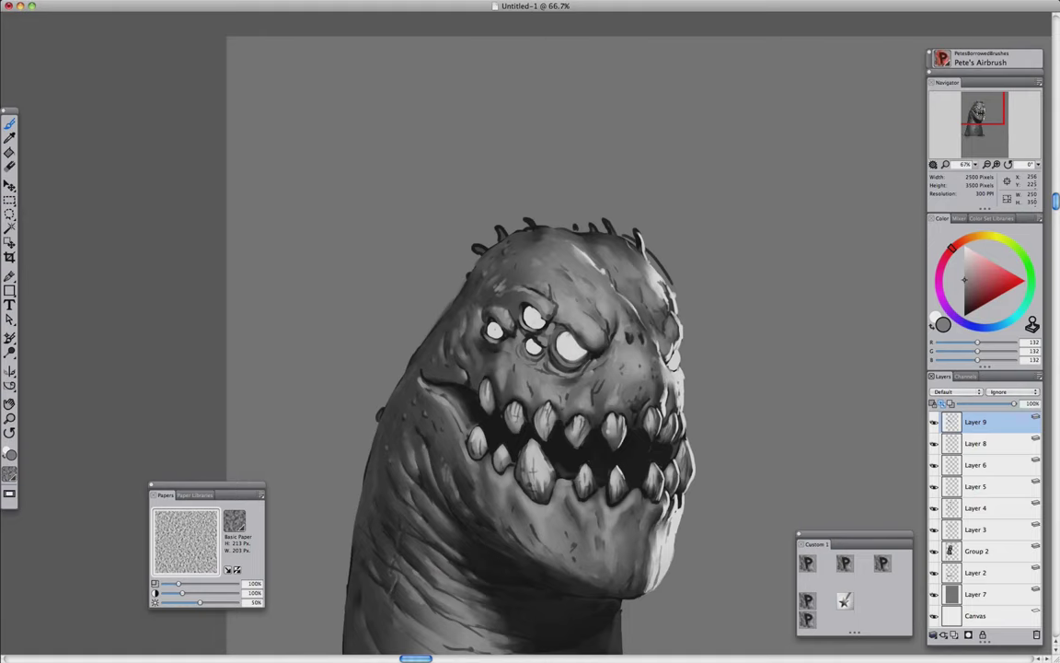
{"action": "key", "text": "super+minus"}
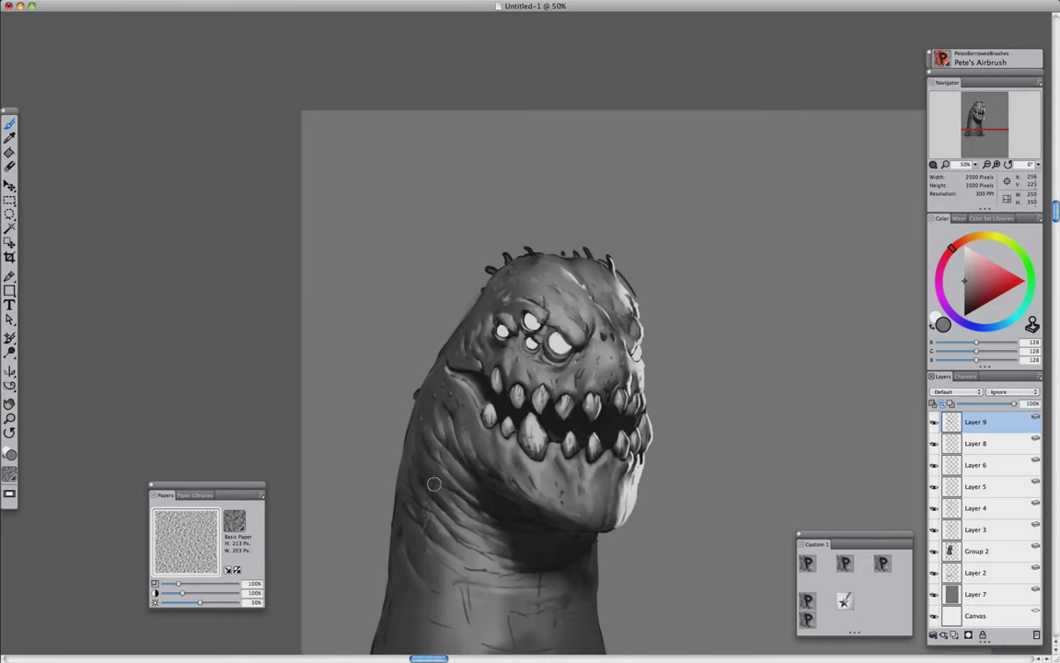
{"action": "left_click", "coordinate": [390, 436], "text": "alt"}
{"action": "key", "text": "super+minus"}
{"action": "key", "text": "super+plus"}
{"action": "key", "text": "super+plus"}
{"action": "left_click", "coordinate": [499, 485], "text": "alt"}
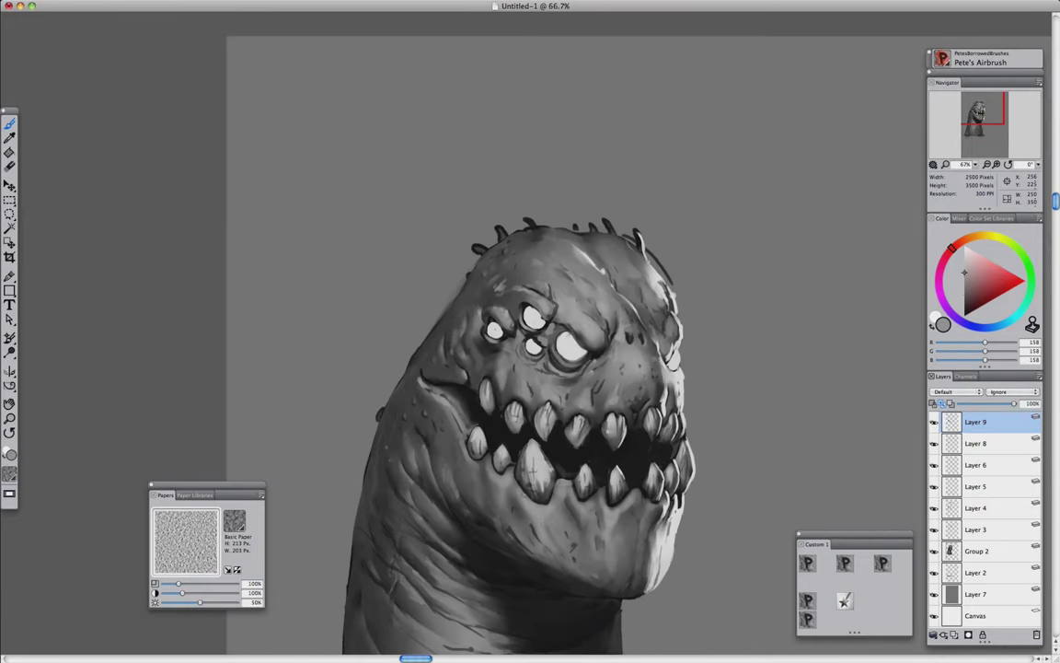
Paint small skin bumps on the jaw below the mouth corner with sampled dark and light greys, alternating Pete's Painting Brush and Airbrush
{"action": "key", "text": "slash"}
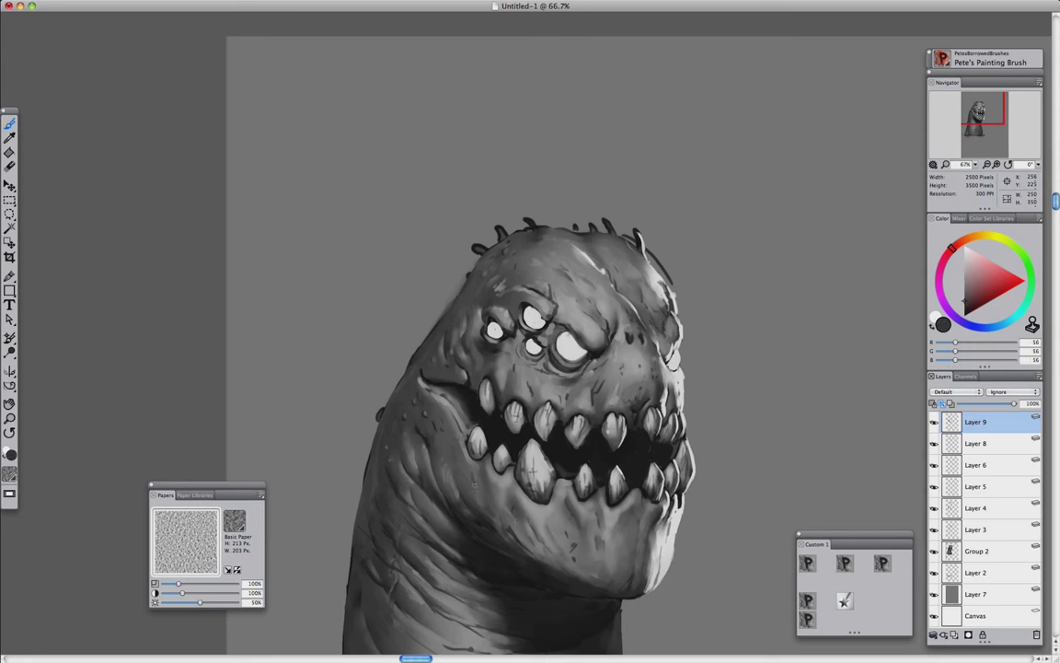
{"action": "left_click", "coordinate": [477, 501], "text": "alt"}
{"action": "key", "text": "slash"}
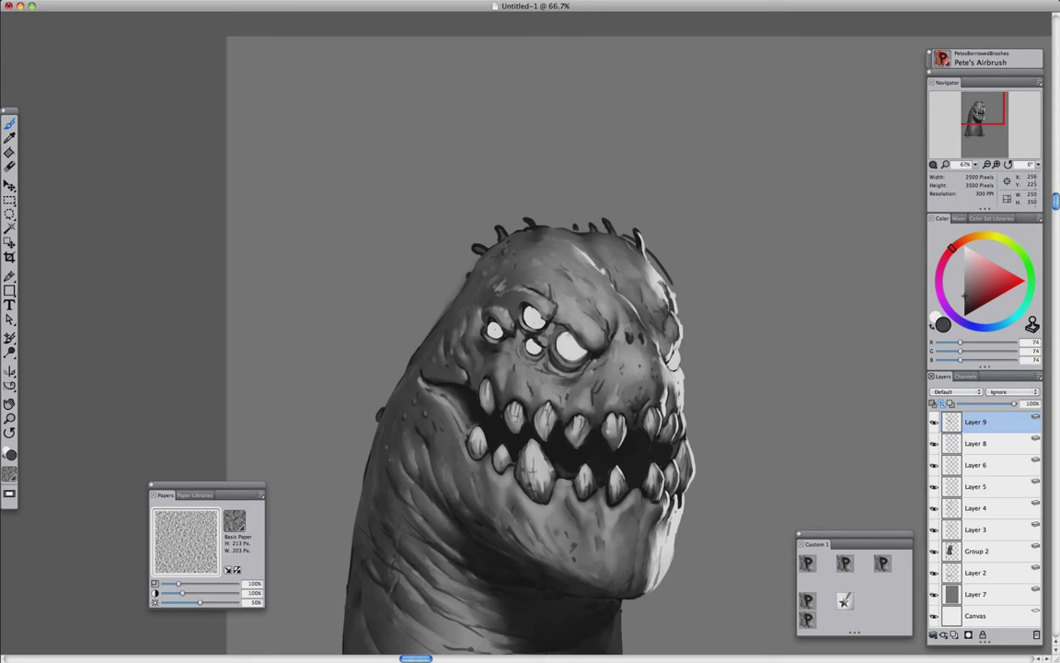
{"action": "left_click", "coordinate": [483, 470], "text": "alt"}
{"action": "key", "text": "slash"}
{"action": "left_click", "coordinate": [532, 498], "text": "alt"}
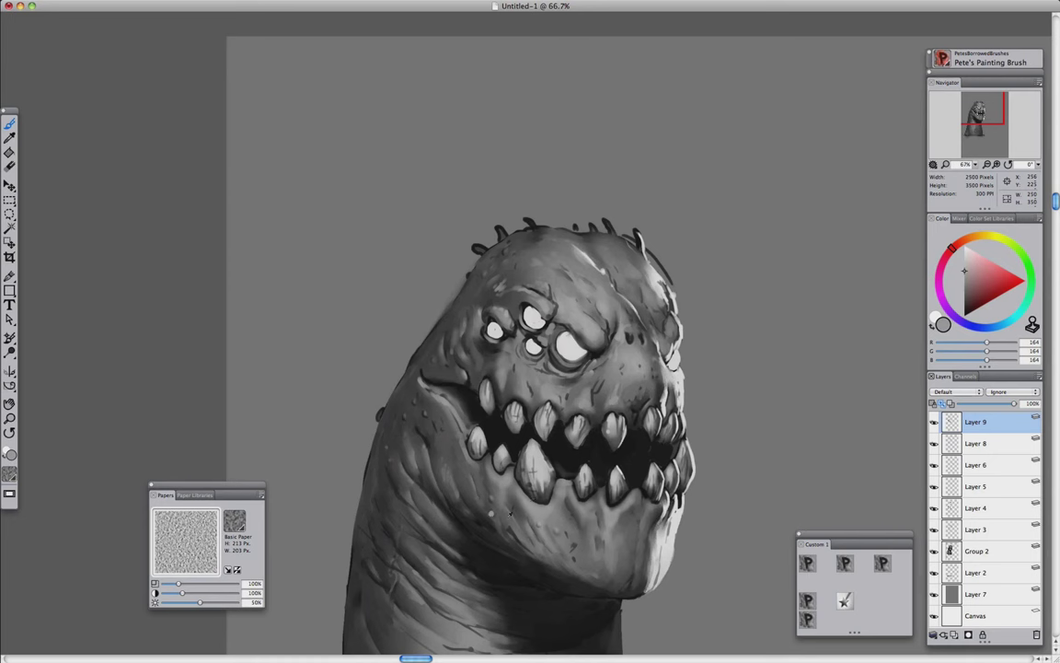
{"action": "left_click", "coordinate": [443, 463], "text": "alt"}
Refine the teeth with sampled light greys using Pete's Blender 2 and Pete's Painting Brush
{"action": "key", "text": "slash"}
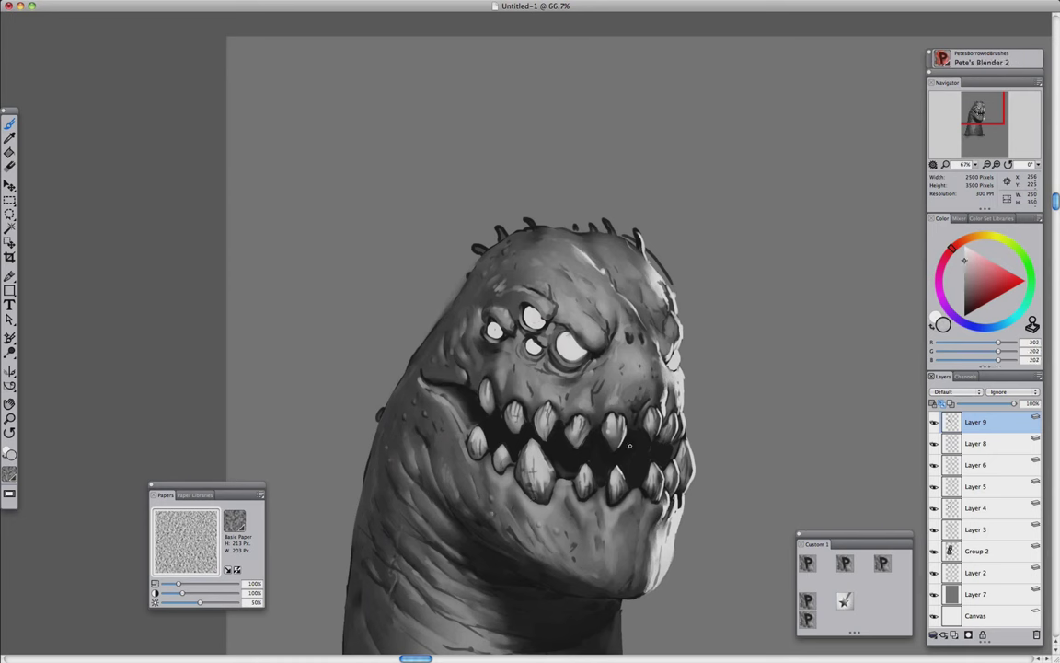
{"action": "key", "text": "slash"}
{"action": "left_click", "coordinate": [543, 446], "text": "alt"}
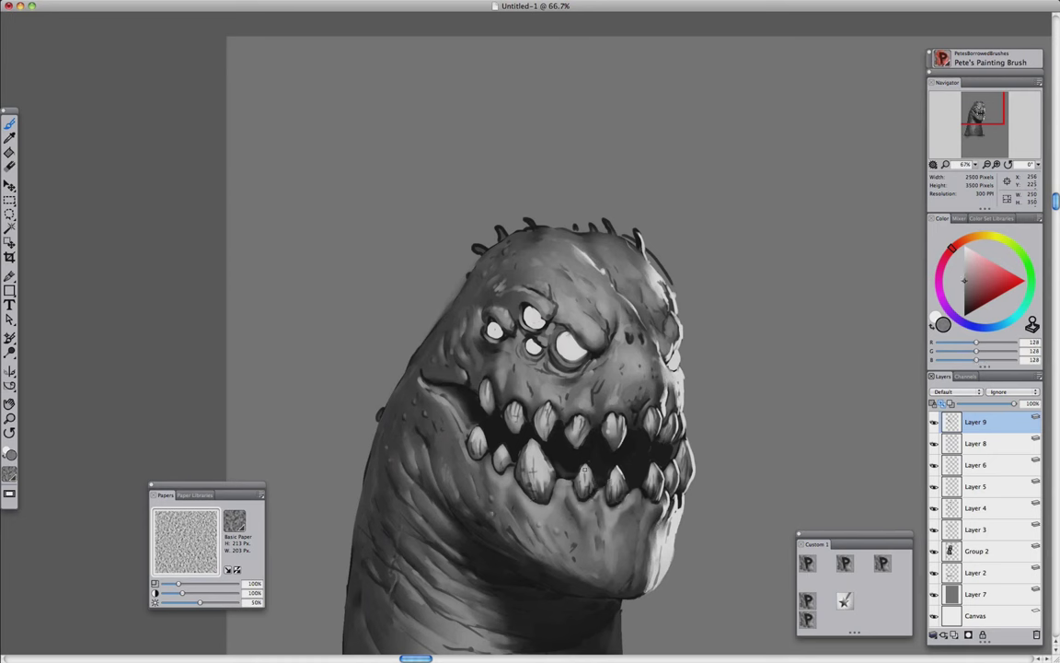
{"action": "left_click", "coordinate": [487, 455], "text": "alt"}
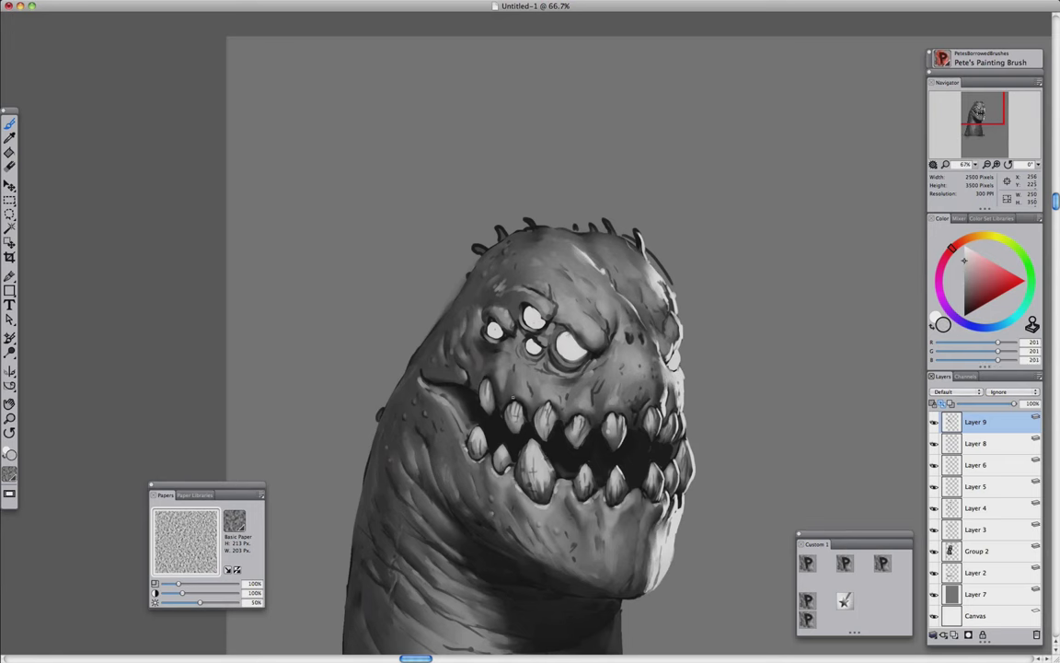
Paint over and blend away the sketch lines on the lower neck with sampled greys, using Pete's Painting Brush and Pete's Blender 2
{"action": "key", "text": "super+minus"}
{"action": "key", "text": "super+minus"}
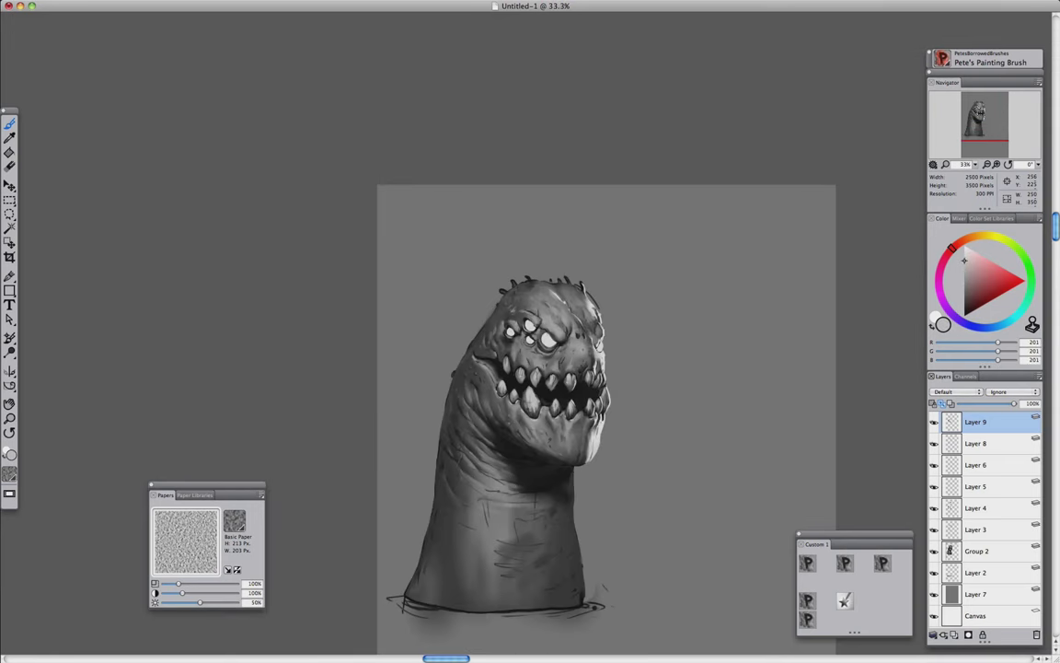
{"action": "key", "text": "slash"}
{"action": "key", "text": "super+equal"}
{"action": "key", "text": "super+equal"}
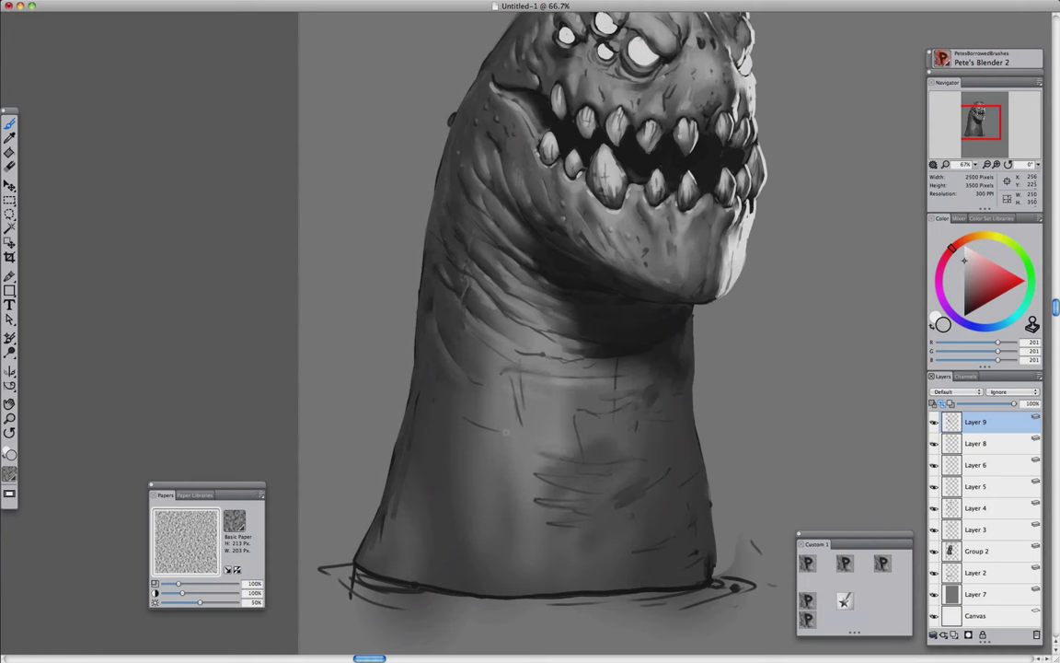
{"action": "key", "text": "slash"}
{"action": "left_click", "coordinate": [475, 427], "text": "alt"}
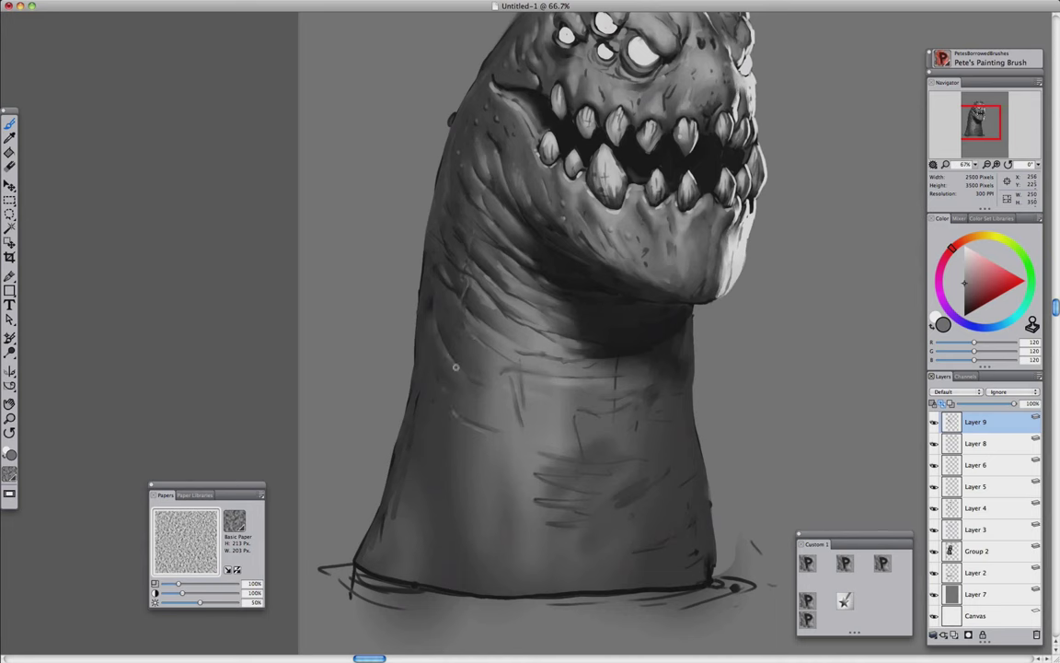
{"action": "key", "text": "slash"}
{"action": "scroll", "coordinate": [465, 330], "scroll_direction": "down", "scroll_amount": 3}
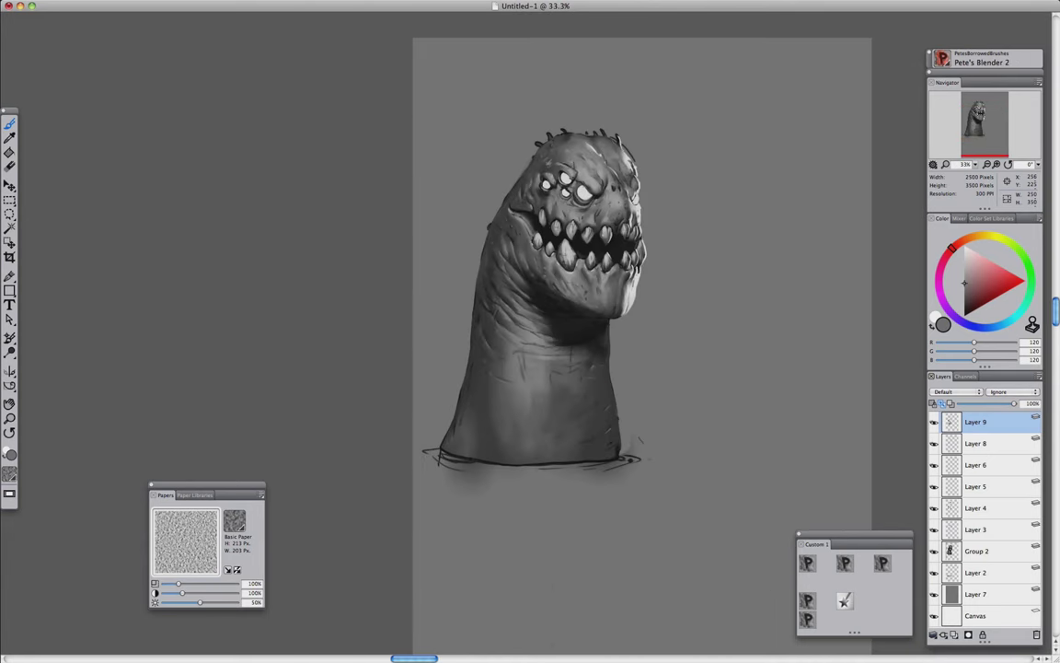
Paint a light grey rim light down the far edge of the neck with Pete's Drawing Brush and switch to Pete's Blender 2 for blending
{"action": "scroll", "coordinate": [604, 353], "scroll_direction": "up", "scroll_amount": 1}
{"action": "left_click", "coordinate": [570, 304], "text": "alt"}
{"action": "key", "text": "slash"}
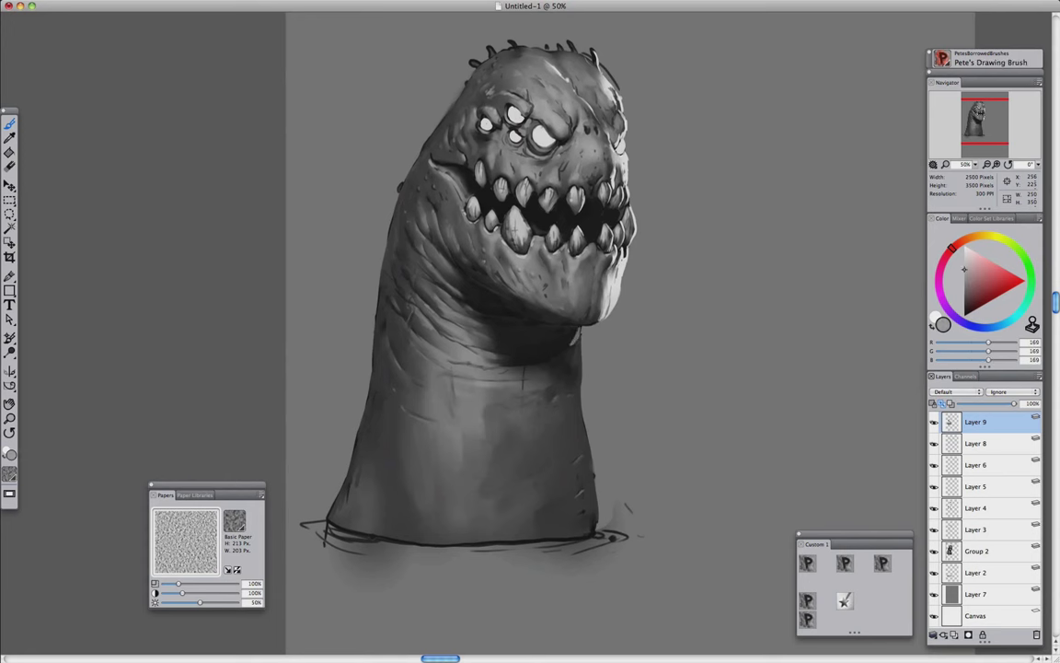
{"action": "mouse_move", "coordinate": [578, 387]}
{"action": "left_mouse_down"}
{"action": "mouse_move", "coordinate": [589, 516]}
{"action": "mouse_move", "coordinate": [588, 461]}
{"action": "left_mouse_up"}
{"action": "key", "text": "b"}
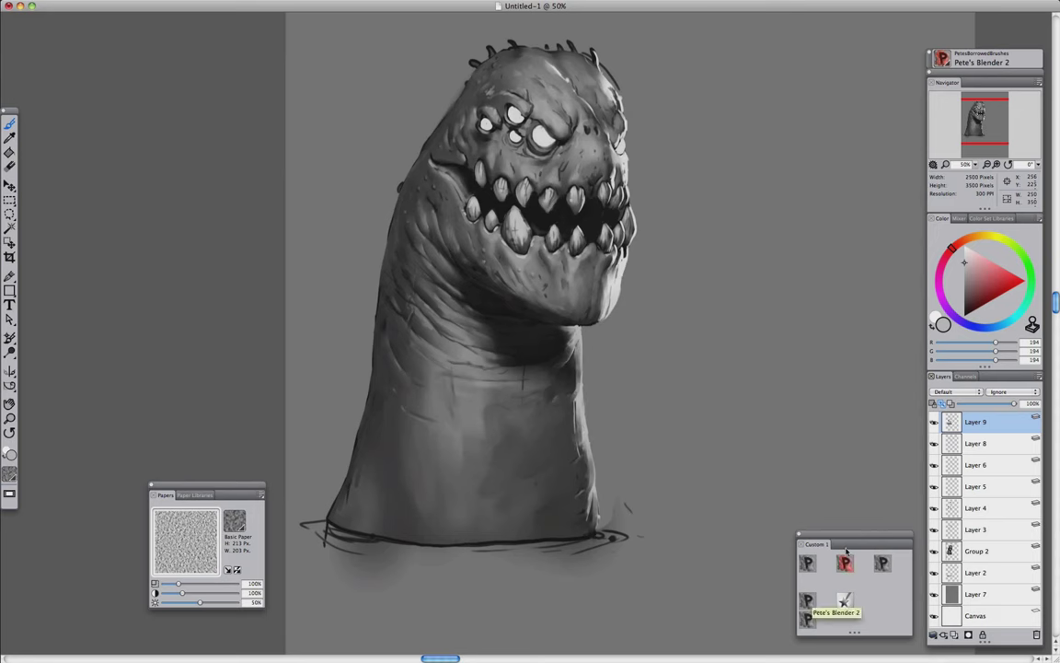
Extend the light grey rim light along the far edge of the neck with Pete's Painting Brush and blend it with Pete's Blender 2
{"action": "left_click", "coordinate": [845, 564]}
{"action": "key", "text": "b"}
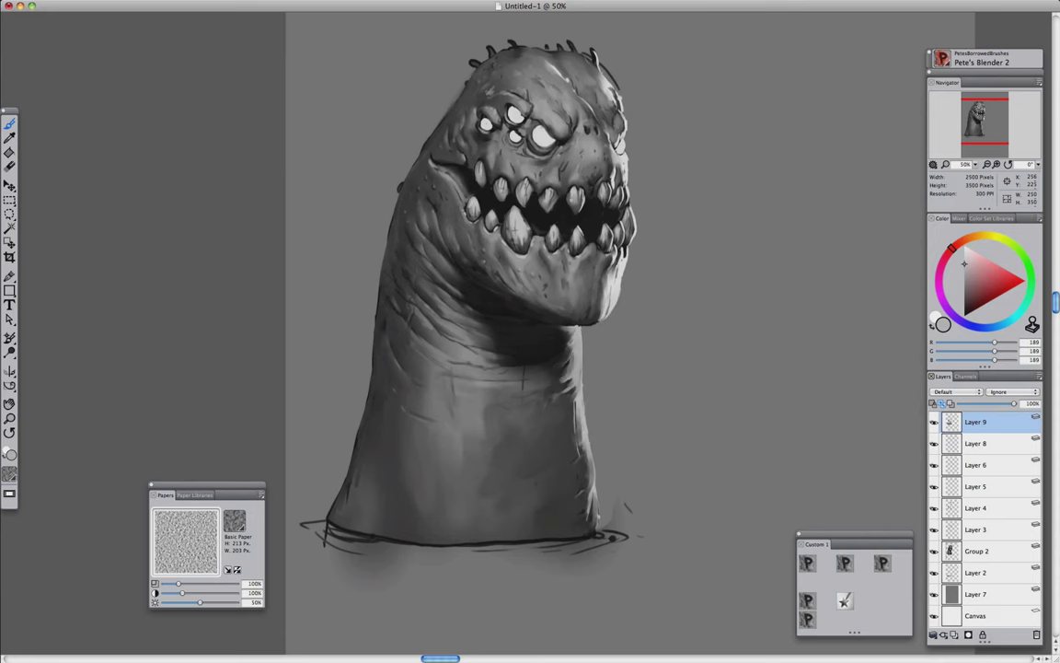
{"action": "key", "text": "b"}
{"action": "left_click", "coordinate": [521, 305], "text": "alt"}
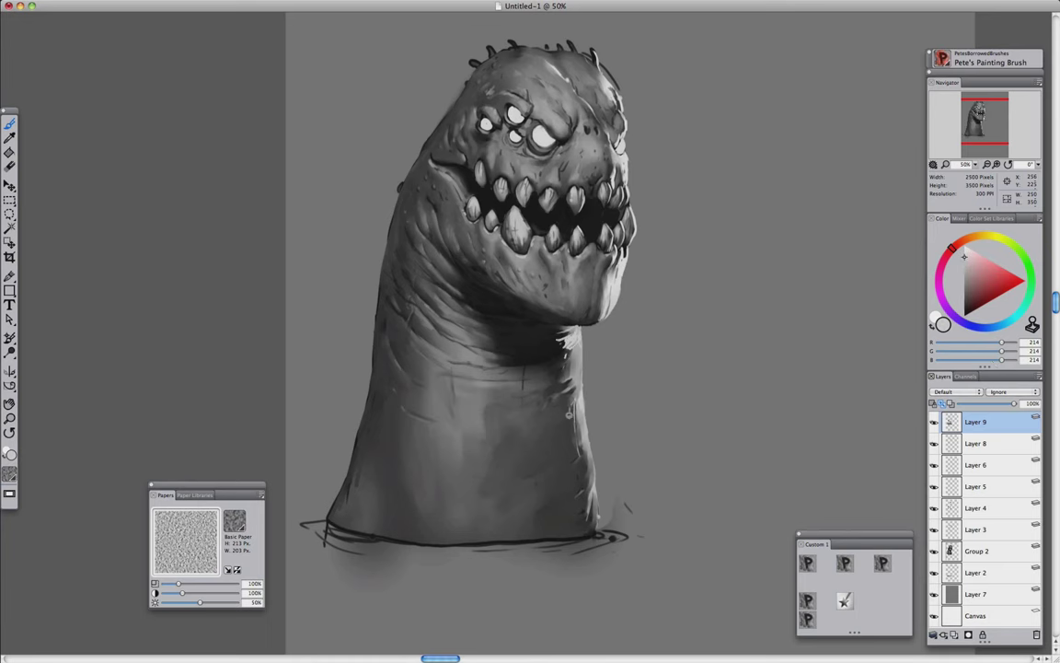
{"action": "key", "text": "b"}
{"action": "key", "text": "b"}
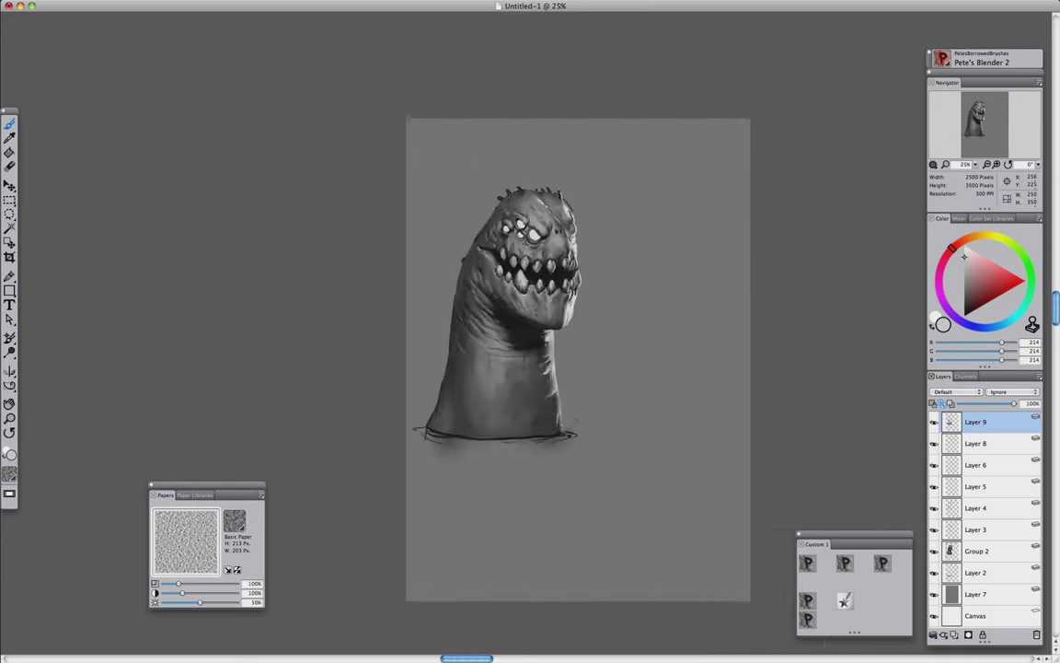
Refine the far edge of the head in sampled light grey with Pete's Drawing Brush, and mirror the whole creature horizontally
{"action": "scroll", "coordinate": [530, 331], "scroll_direction": "up", "scroll_amount": 5}
{"action": "left_click", "coordinate": [537, 216], "text": "alt"}
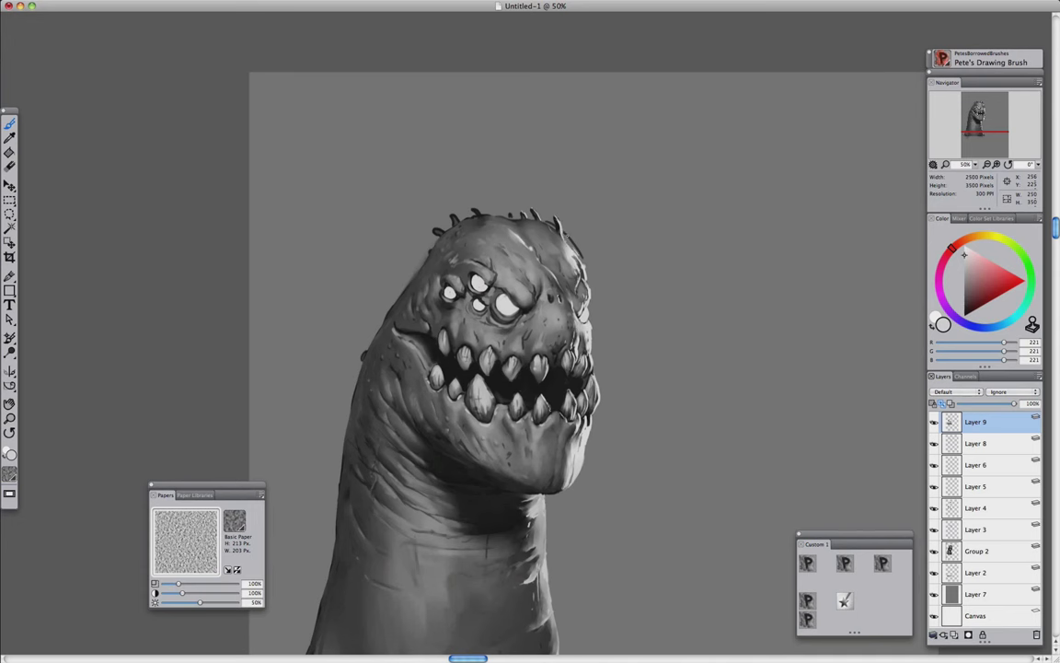
{"action": "key", "text": "b"}
{"action": "key", "text": "super+minus"}
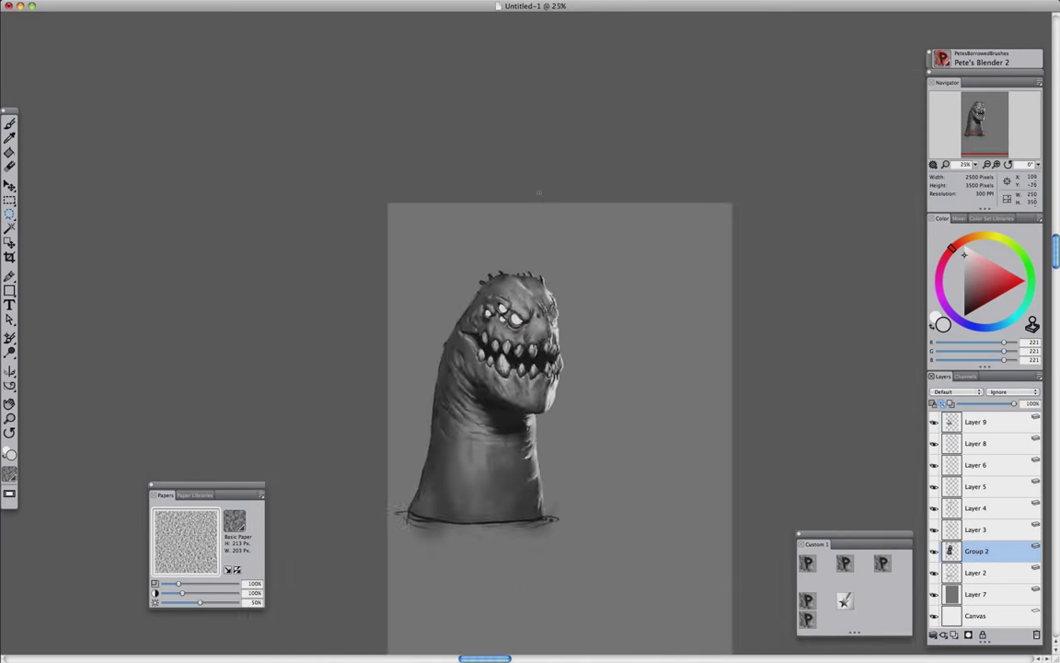
{"action": "key", "text": "super+equal"}
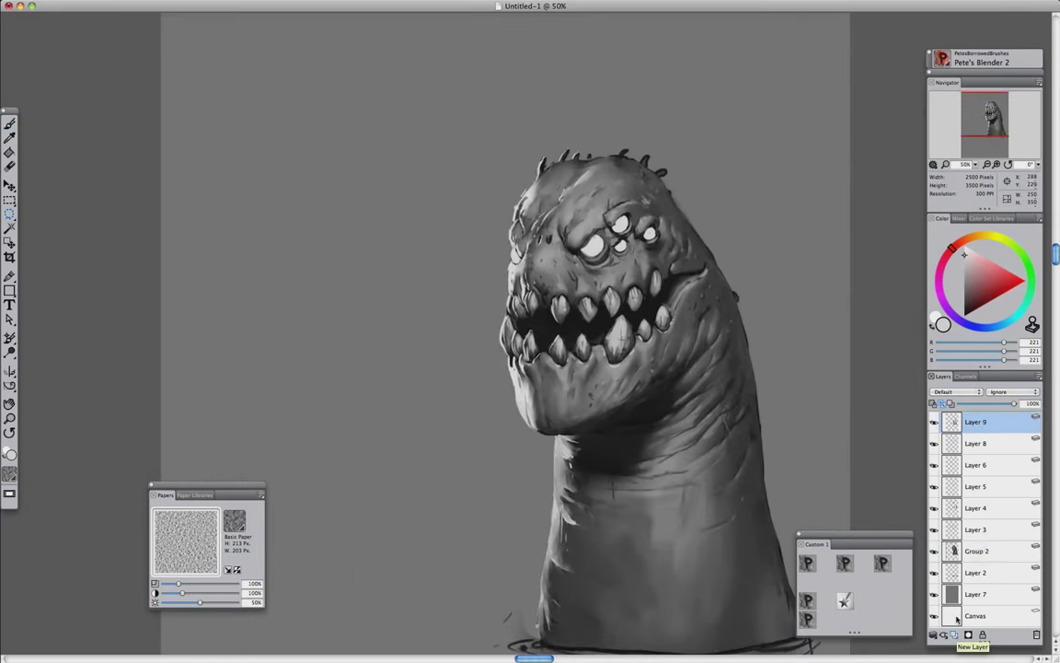
Add a new layer above Layer 9, set it to Multiply, and choose Pete's Airbrush
{"action": "key", "text": "super+shift+n"}
{"action": "left_click", "coordinate": [955, 392]}
{"action": "left_click", "coordinate": [949, 361]}
{"action": "left_click", "coordinate": [807, 563]}
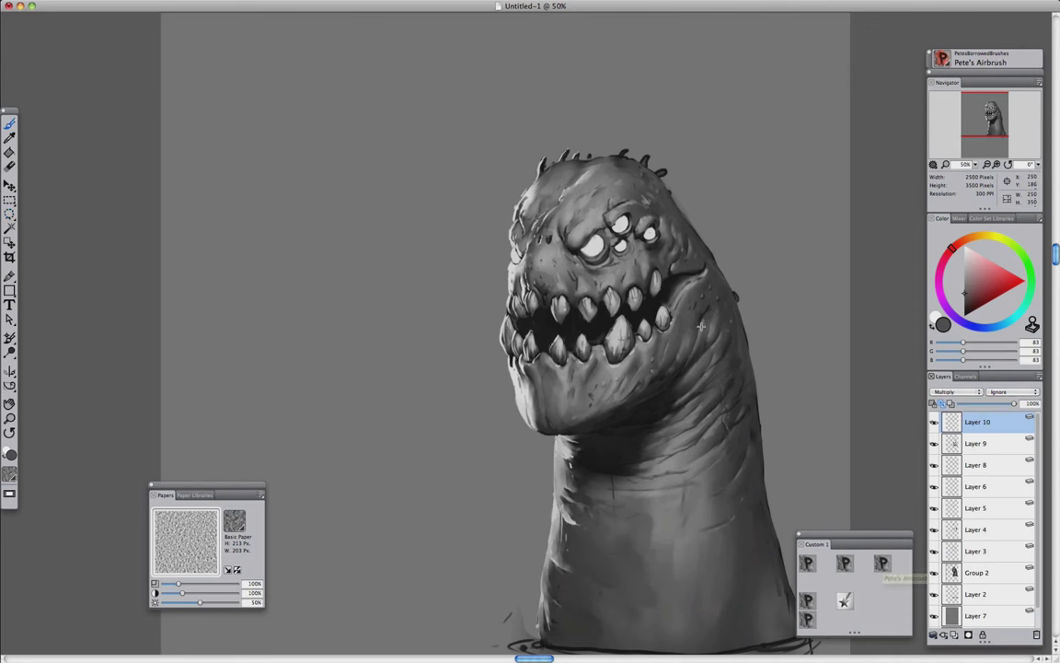
Airbrush soft dark grey shading over the head and neck on the Multiply layer, toggling the layer's visibility to compare
{"action": "left_click_drag", "start_coordinate": [608, 156], "coordinate": [626, 386]}
{"action": "left_click_drag", "start_coordinate": [571, 165], "coordinate": [497, 249]}
{"action": "mouse_move", "coordinate": [515, 152]}
{"action": "left_mouse_down"}
{"action": "mouse_move", "coordinate": [568, 421]}
{"action": "mouse_move", "coordinate": [663, 515]}
{"action": "mouse_move", "coordinate": [552, 304]}
{"action": "mouse_move", "coordinate": [571, 313]}
{"action": "left_mouse_up"}
{"action": "key", "text": "shift+s"}
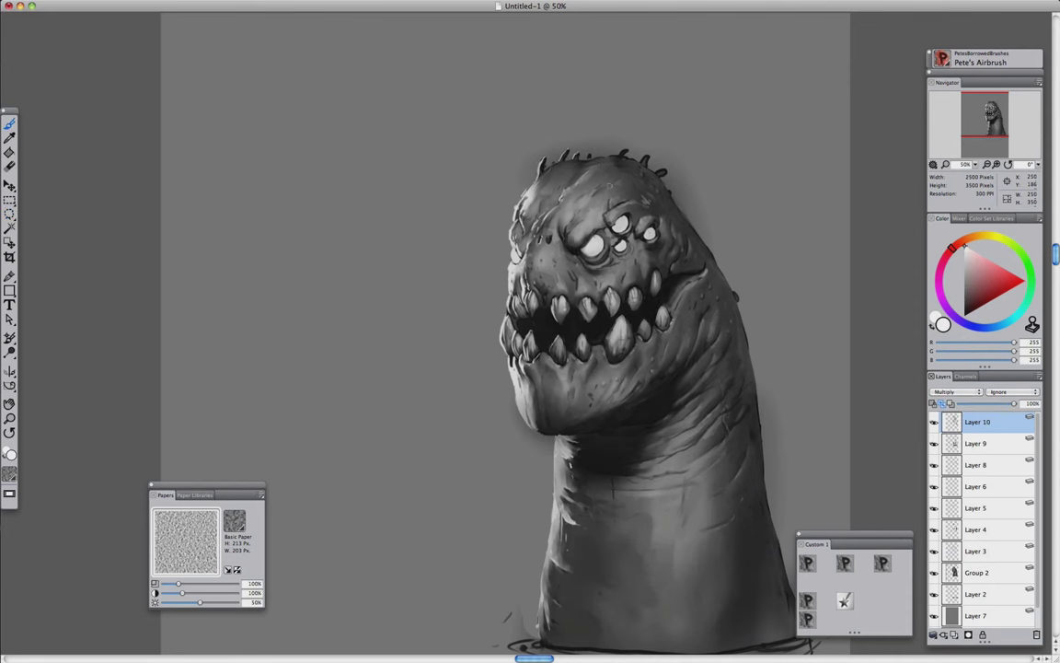
{"action": "key", "text": "super+minus"}
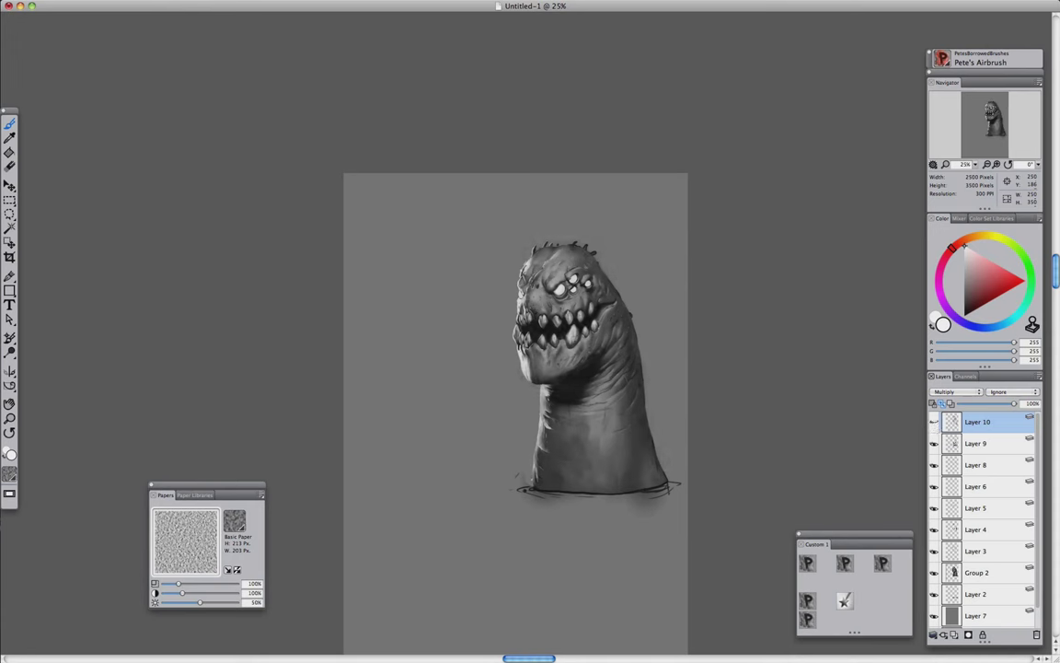
{"action": "right_click", "coordinate": [957, 572]}
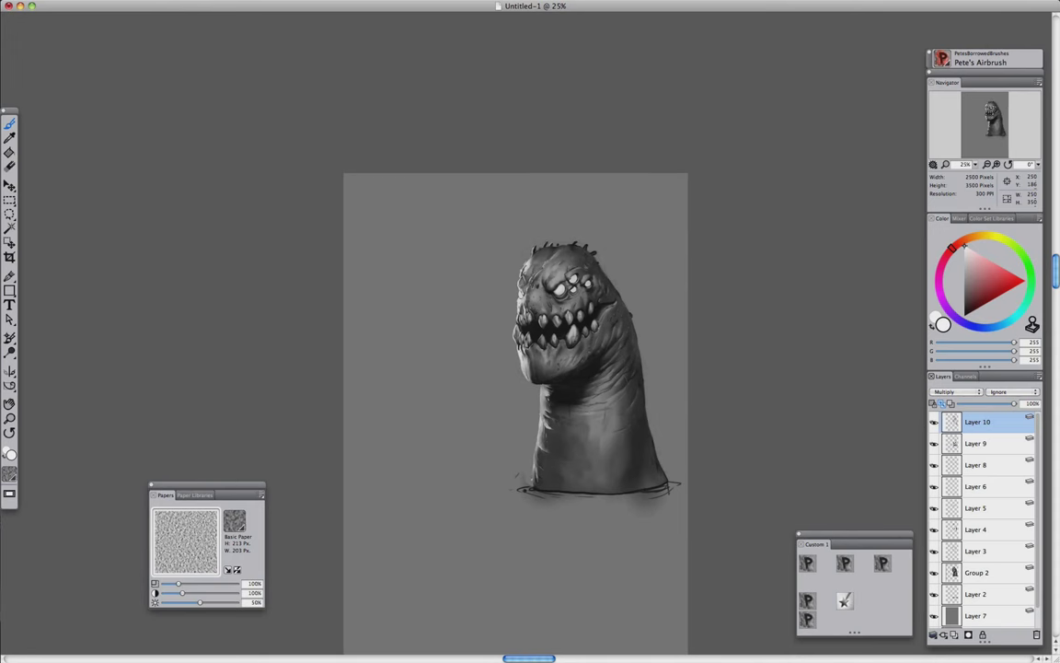
Build up light and shade with Pete's Airbrush on new Overlay and Multiply layers, using a selection of the creature's silhouette
{"action": "left_click", "coordinate": [882, 563]}
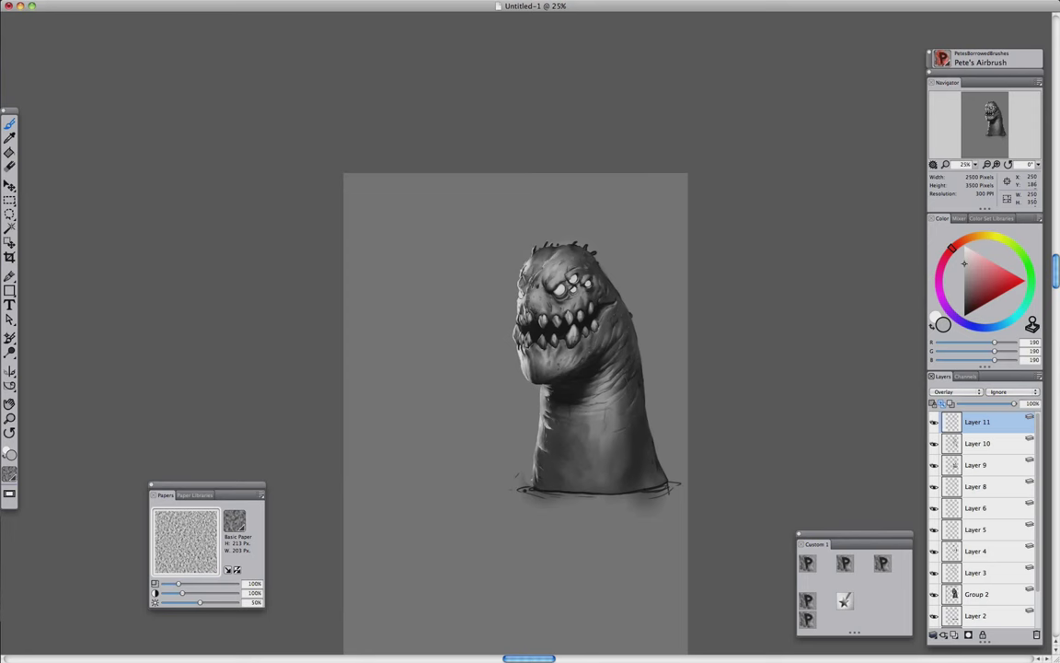
{"action": "left_click", "coordinate": [845, 563]}
{"action": "left_click", "coordinate": [957, 391]}
{"action": "left_click", "coordinate": [957, 460]}
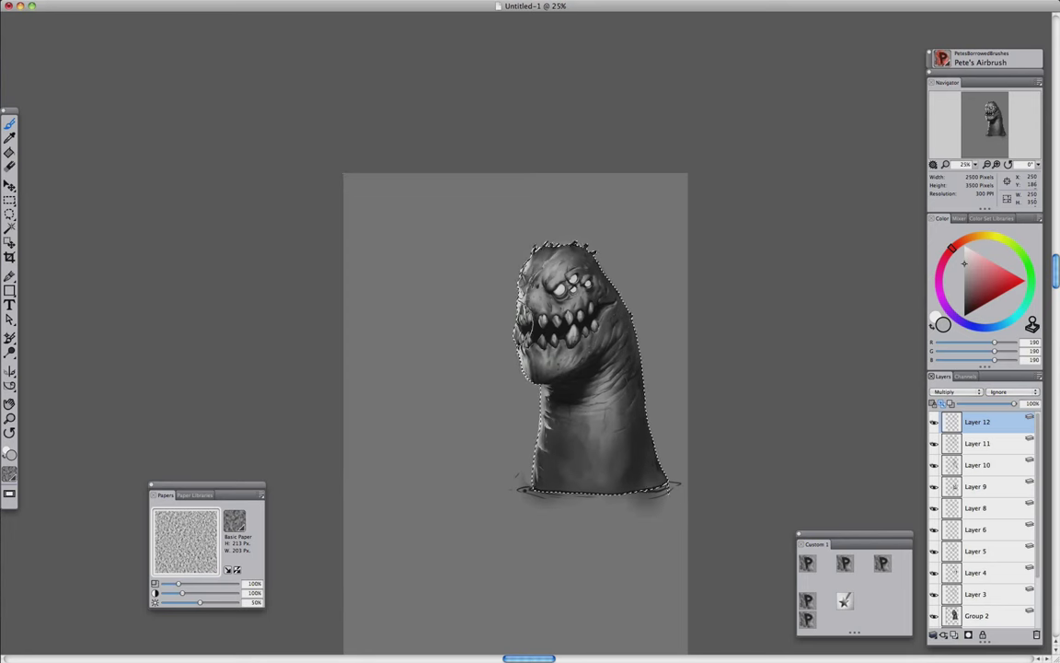
{"action": "left_click", "coordinate": [845, 564]}
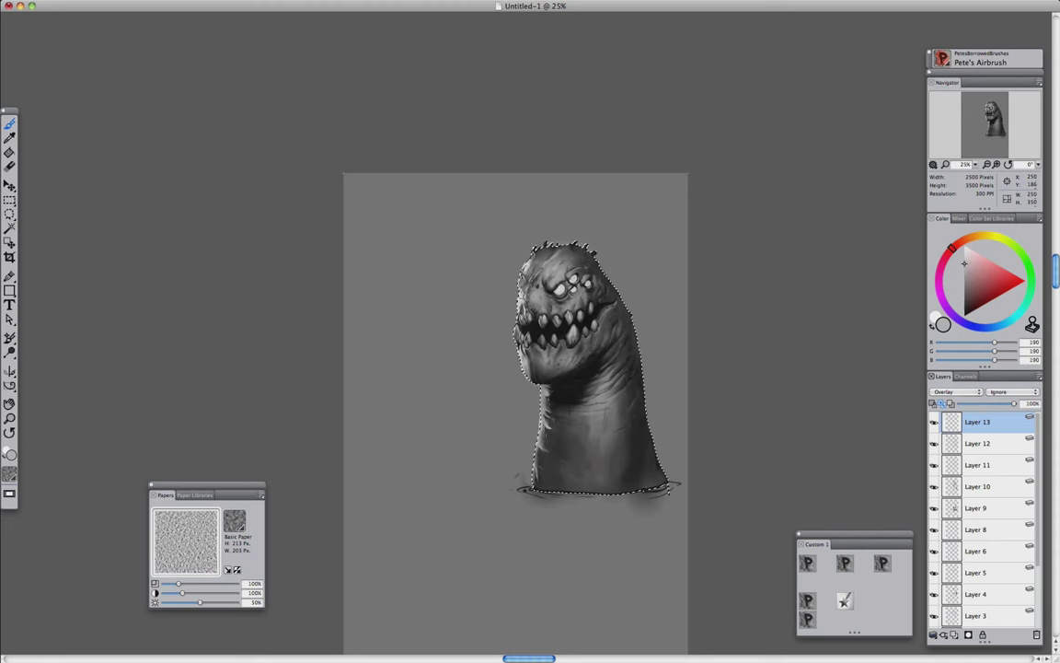
{"action": "key", "text": "super+minus"}
{"action": "key", "text": "super+plus"}
{"action": "key", "text": "super+plus"}
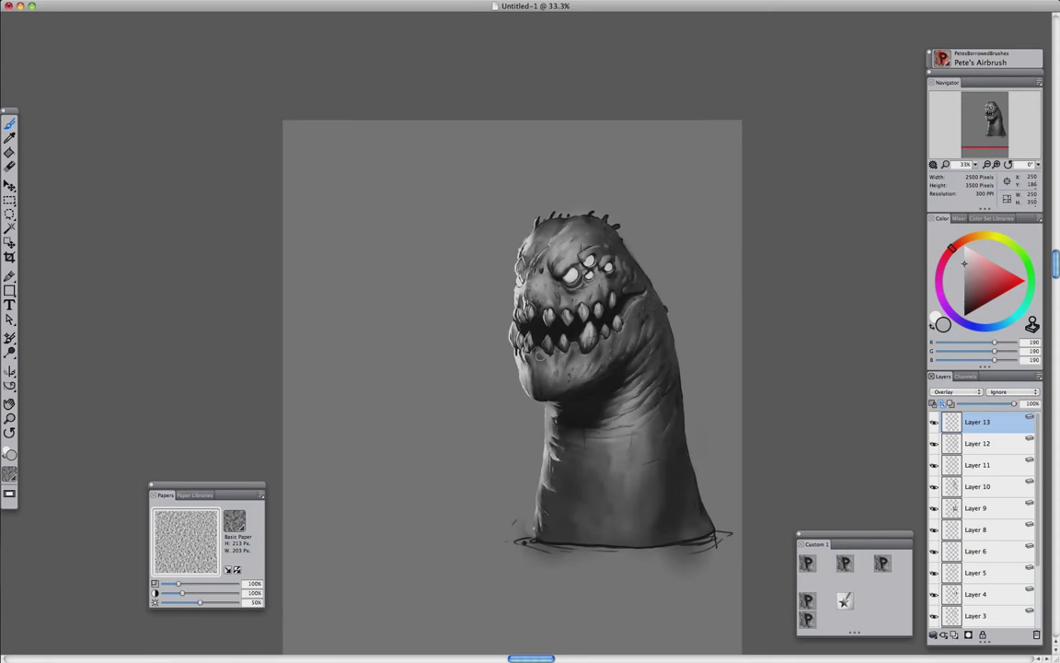
Add a new Default-mode layer and repaint the snout in sampled greys with Pete's Drawing Brush, Painting Brush and Blender 2
{"action": "left_click", "coordinate": [882, 564]}
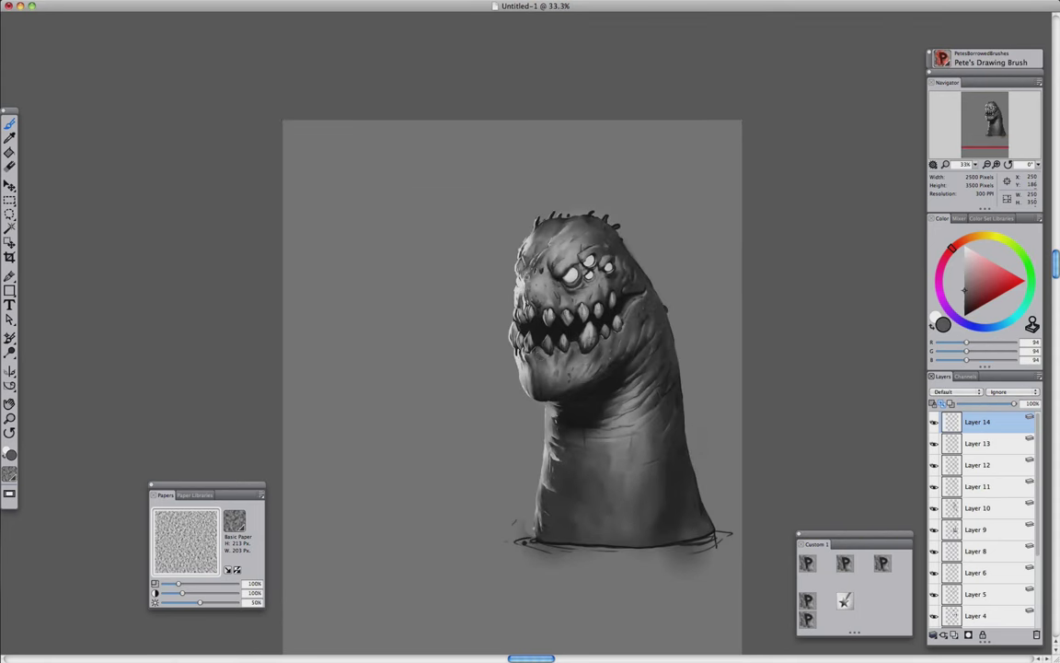
{"action": "left_click", "coordinate": [486, 244], "text": "alt"}
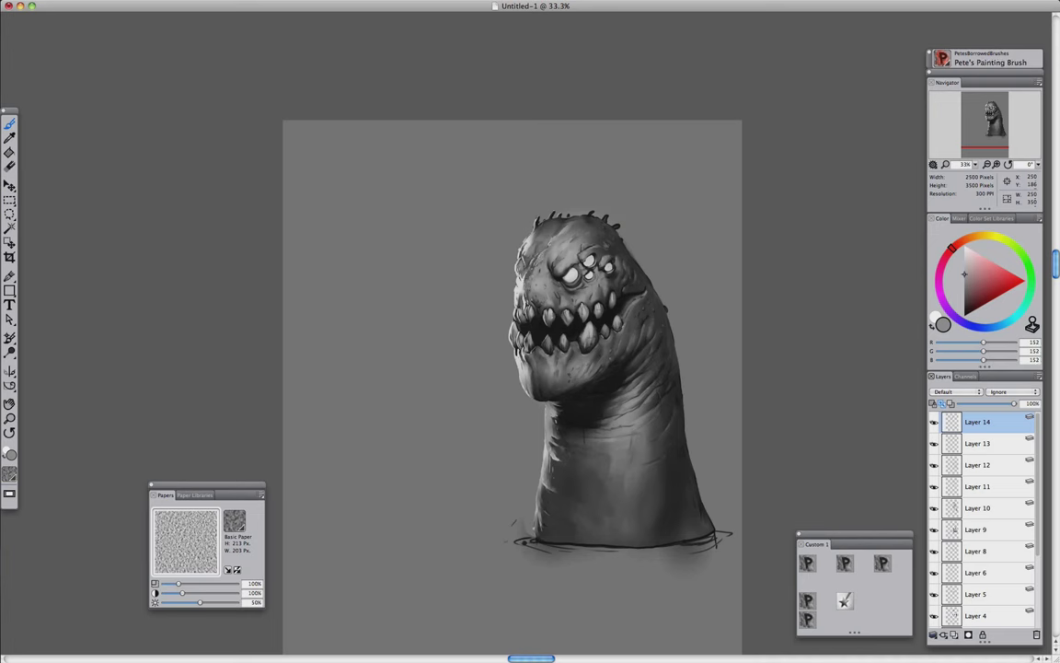
{"action": "left_click", "coordinate": [508, 237], "text": "alt"}
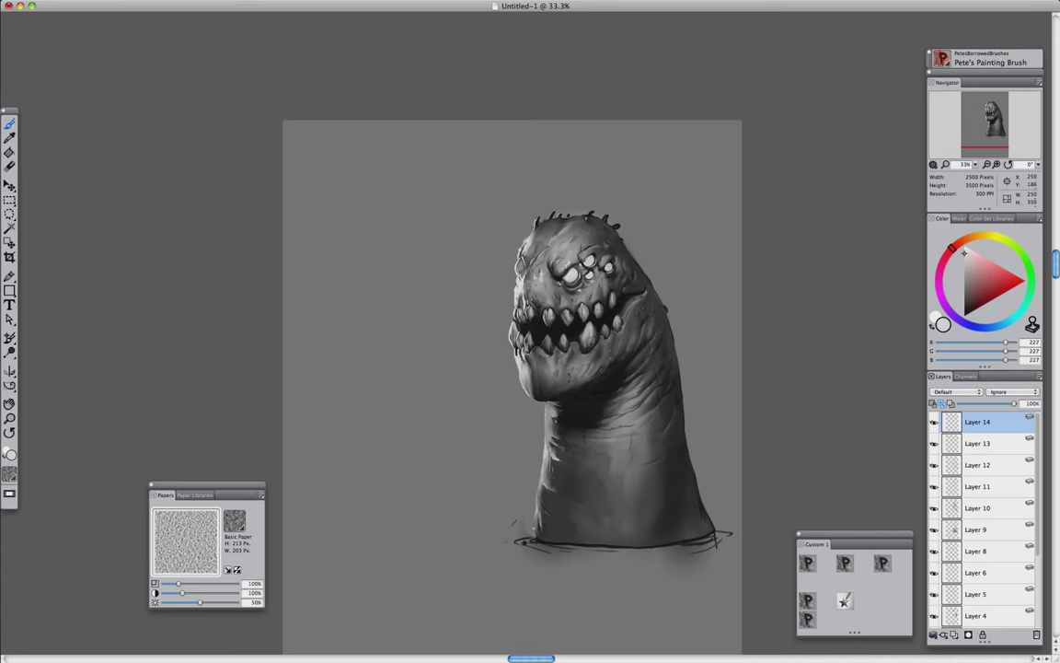
{"action": "key", "text": "super+equal"}
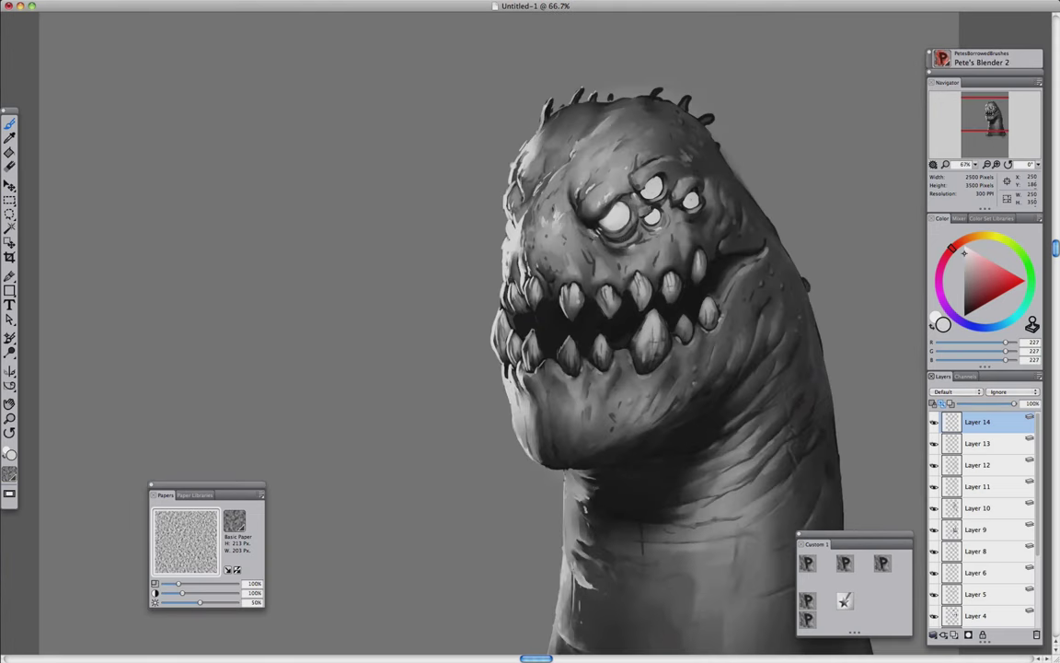
{"action": "key", "text": "super+minus"}
{"action": "key", "text": "super+equal"}
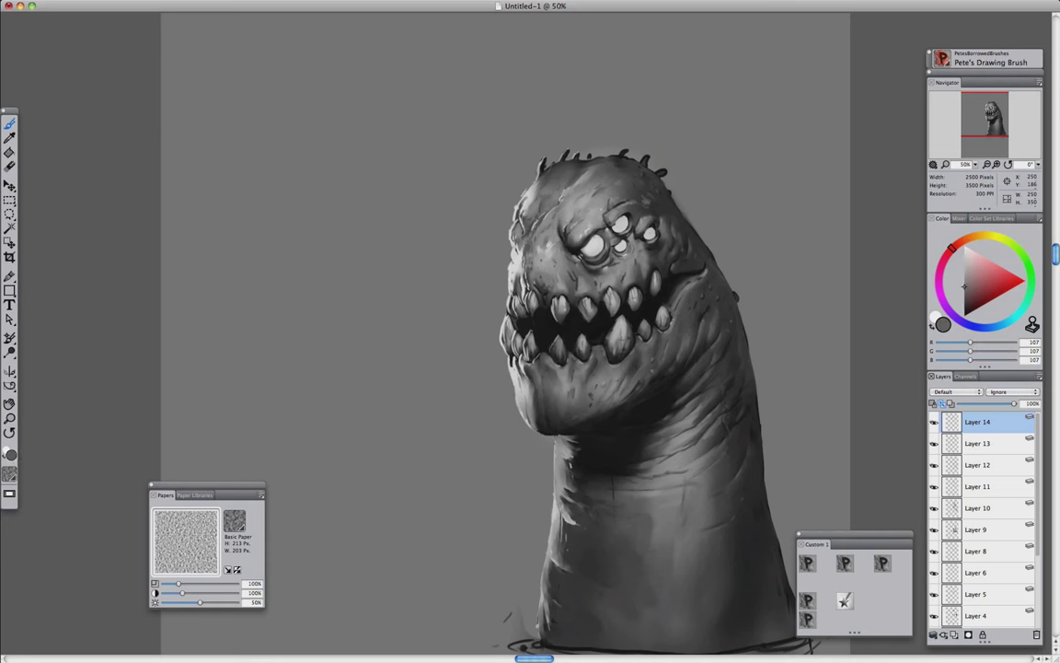
Paint small dark nostrils and a light-edged ridge on the snout with Pete's Drawing Brush in sampled greys
{"action": "left_click", "coordinate": [474, 215], "text": "alt"}
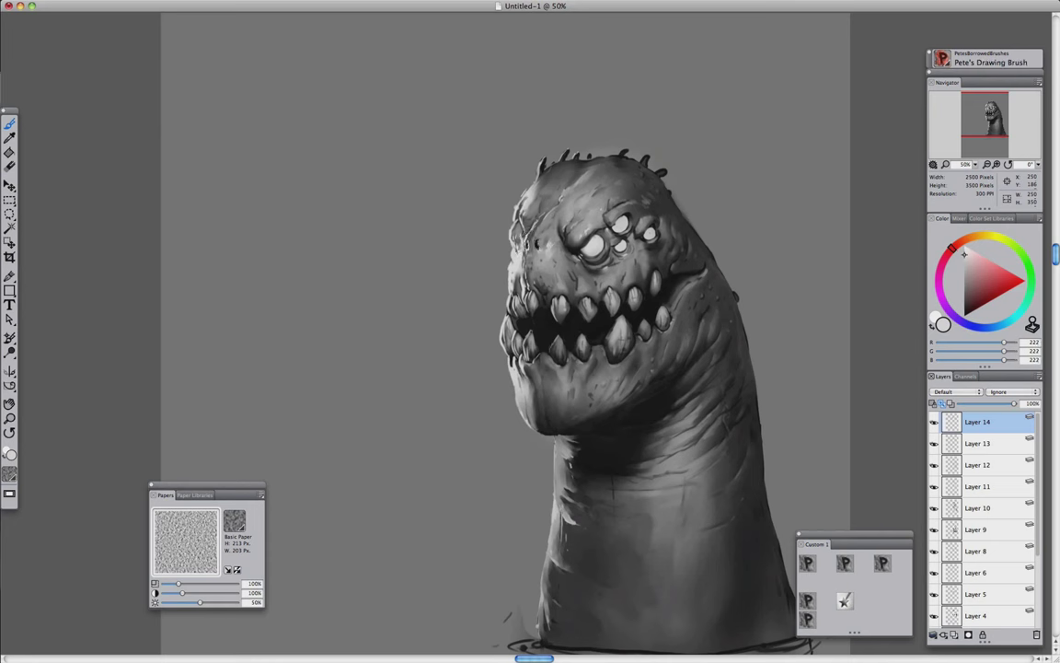
{"action": "left_click", "coordinate": [463, 226], "text": "alt"}
{"action": "left_click", "coordinate": [807, 618]}
{"action": "left_click", "coordinate": [807, 563]}
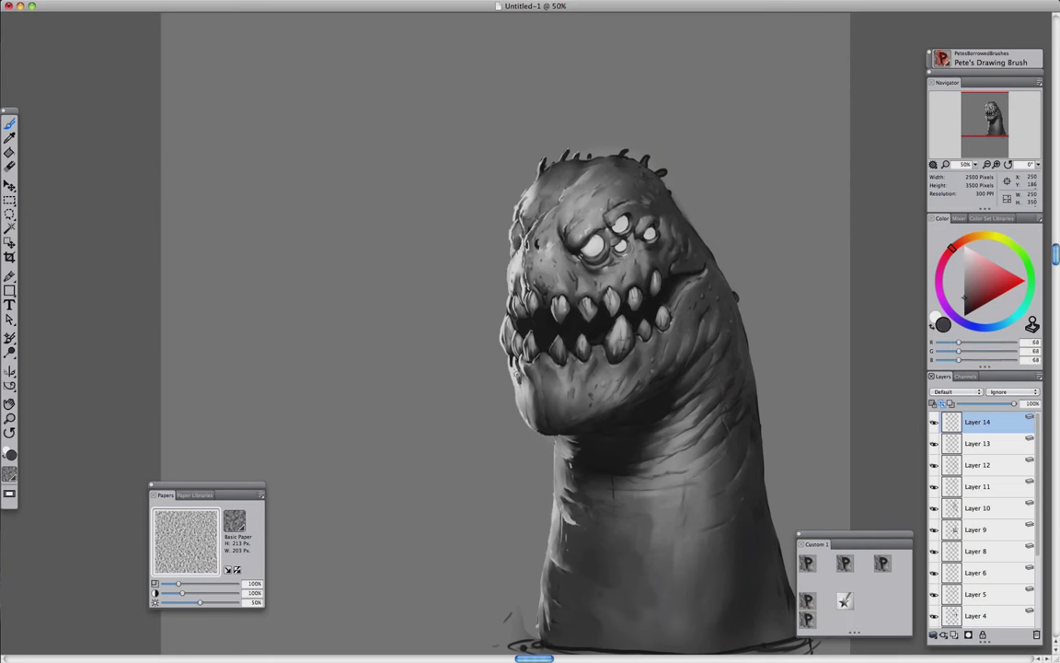
Paint skin folds along the rim-lit edge of the lower jaw, alternating Pete's Drawing Brush and Pete's Blender 2
{"action": "key", "text": "slash"}
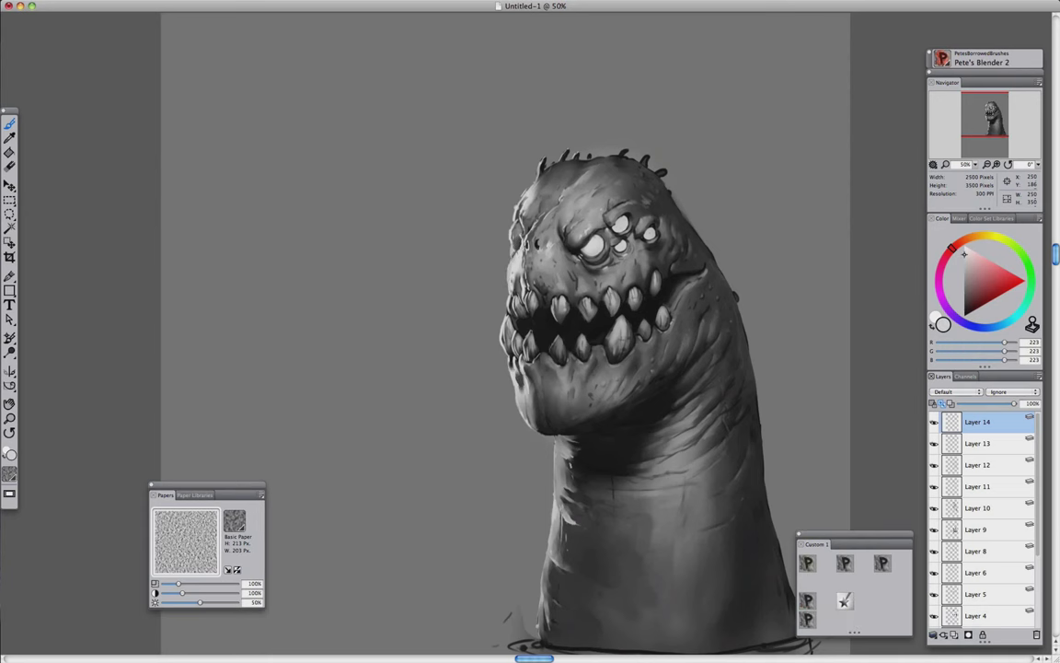
{"action": "key", "text": "slash"}
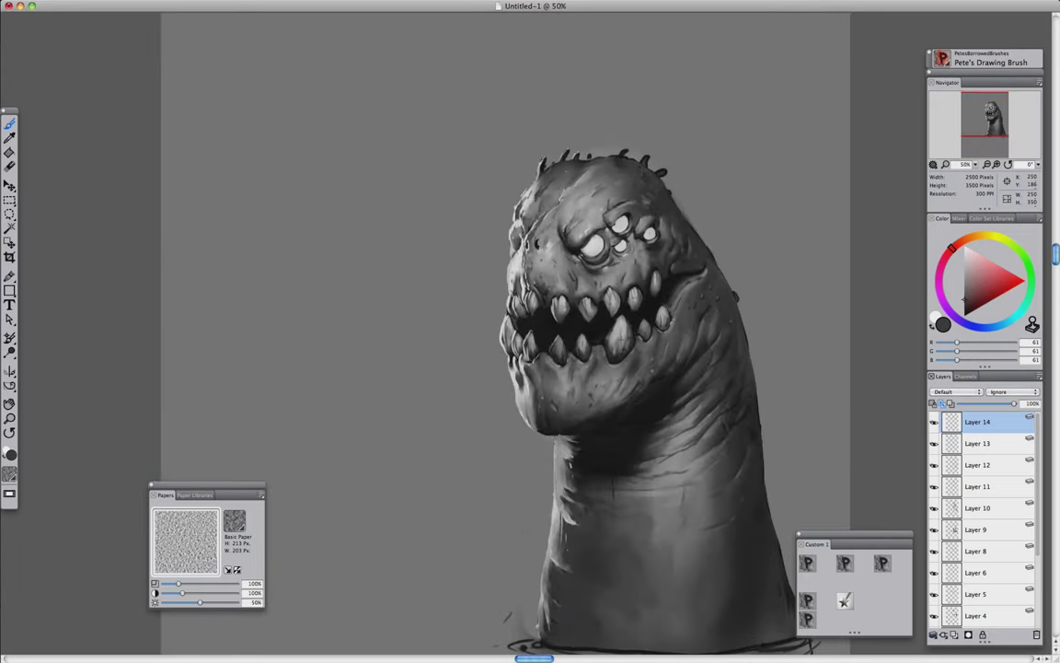
{"action": "left_click", "coordinate": [491, 377], "text": "alt"}
{"action": "key", "text": "ctrl+plus"}
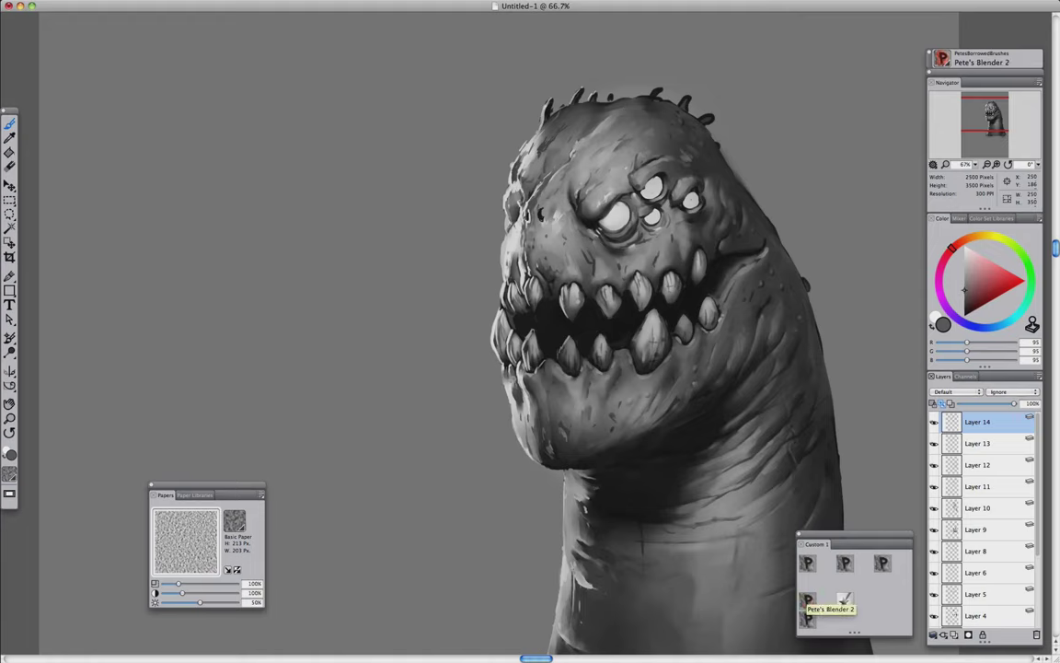
Add fine light grey highlights to the face and snout with Pete's Drawing Brush and switch to Pete's Airbrush around the eyes
{"action": "key", "text": "ctrl+plus"}
{"action": "left_click", "coordinate": [849, 292], "text": "alt"}
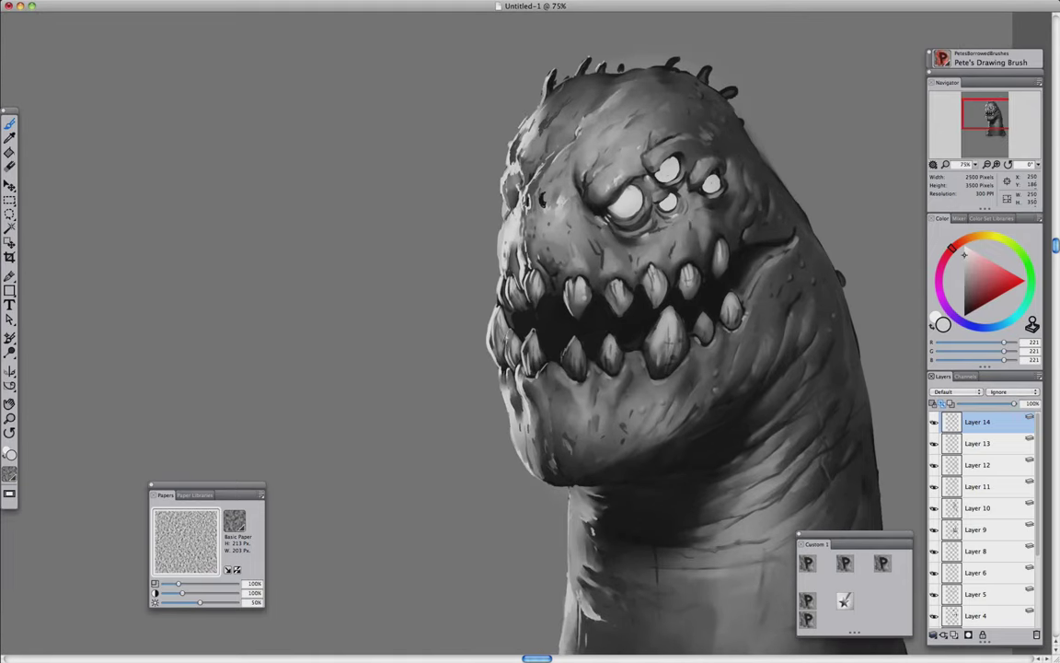
{"action": "left_click", "coordinate": [849, 292], "text": "alt"}
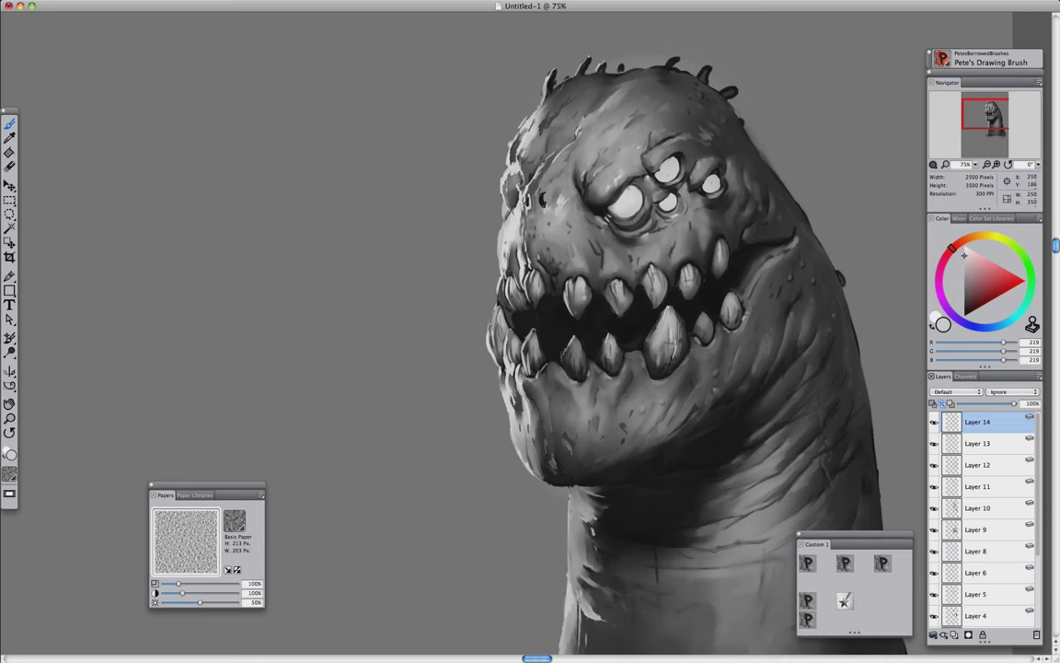
{"action": "left_click_drag", "start_coordinate": [688, 100], "coordinate": [609, 208]}
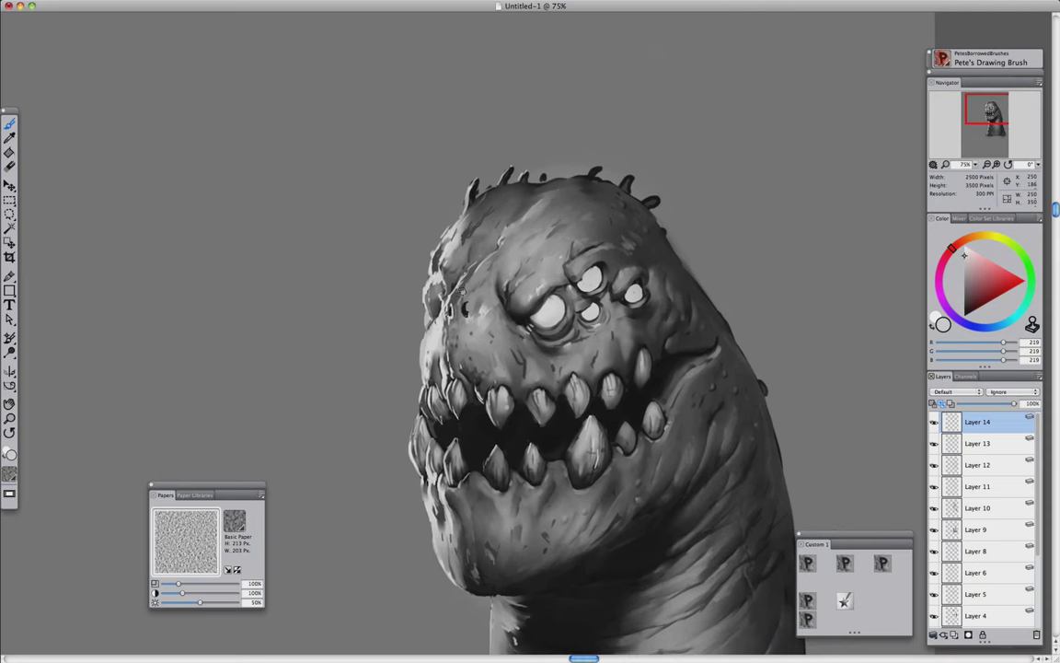
{"action": "left_click", "coordinate": [609, 208], "text": "alt"}
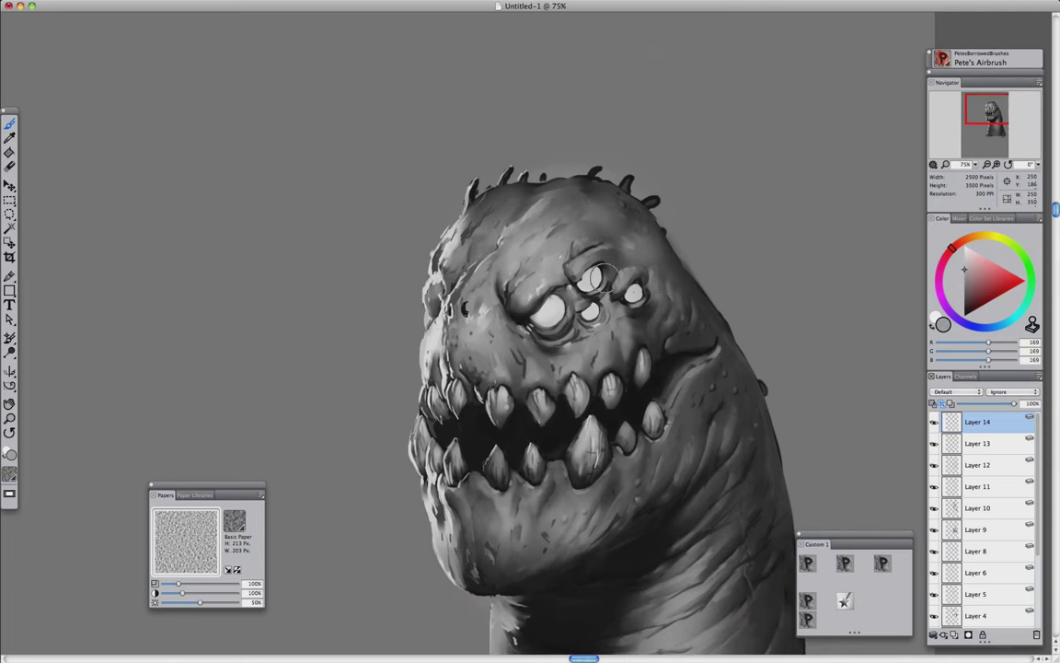
Paint soft vertical folds on the lower neck in sampled greys with Pete's Drawing Brush and blend them with Pete's Blender 2
{"action": "key", "text": "super+minus"}
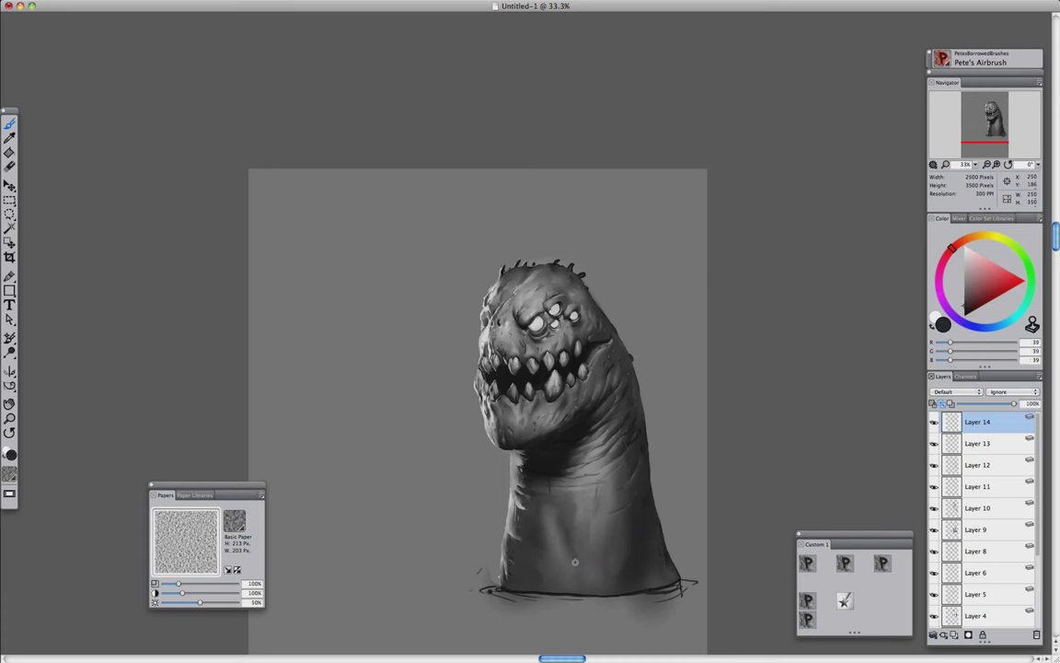
{"action": "left_click", "coordinate": [532, 509], "text": "alt"}
{"action": "key", "text": "1"}
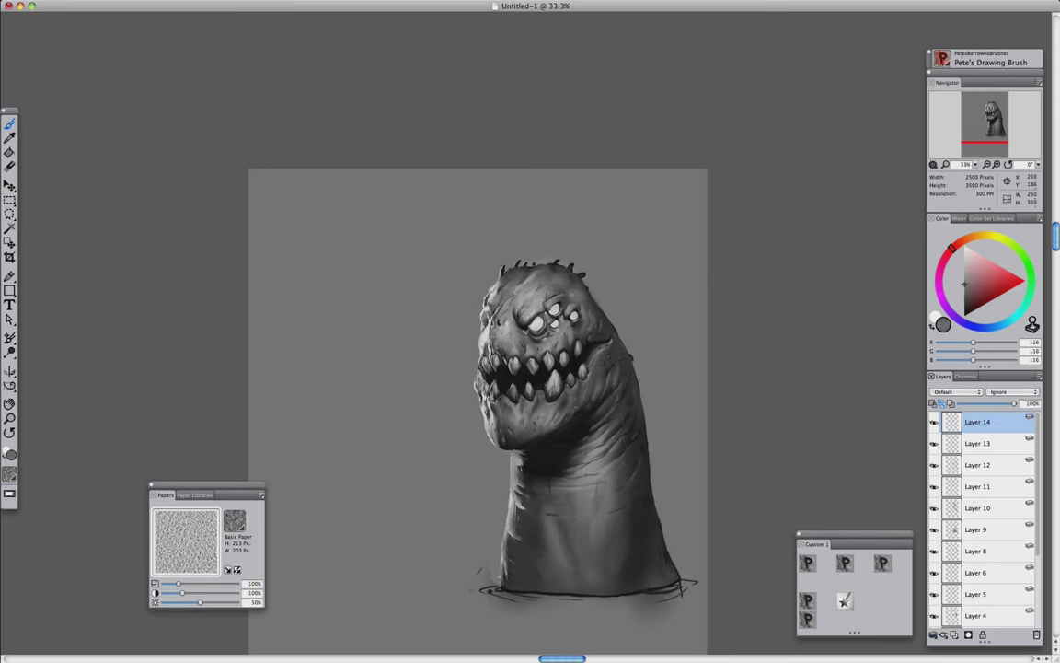
{"action": "key", "text": "2"}
{"action": "left_click", "coordinate": [551, 532], "text": "alt"}
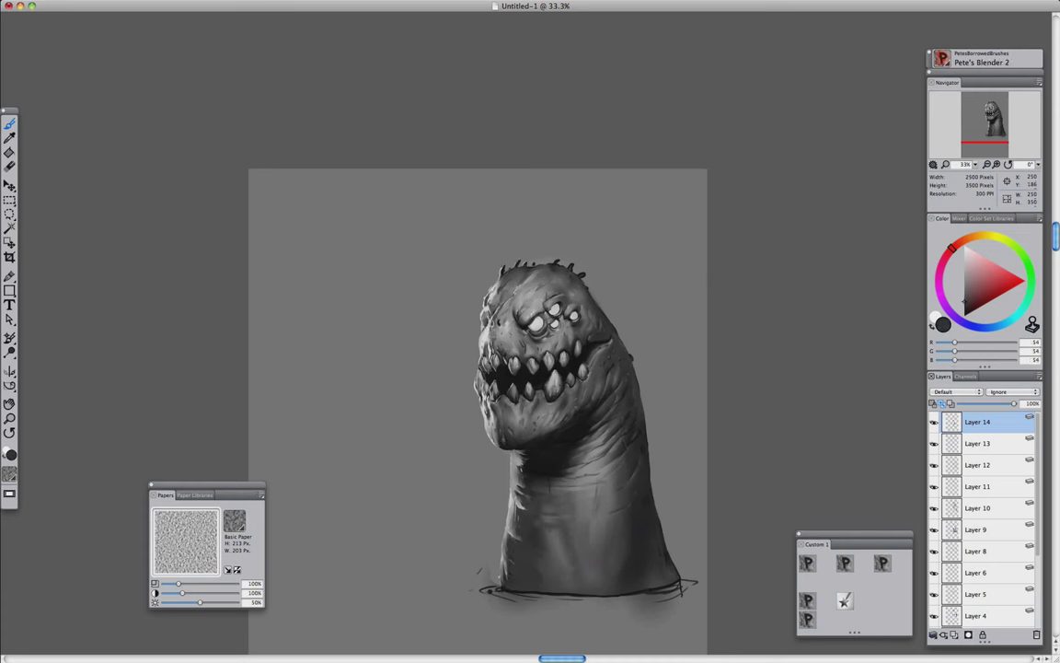
Refine the back edge of the head in sampled mid grey with Pete's Drawing Brush and soften it with Pete's Blender 2
{"action": "scroll", "coordinate": [497, 324], "scroll_direction": "up", "scroll_amount": 2}
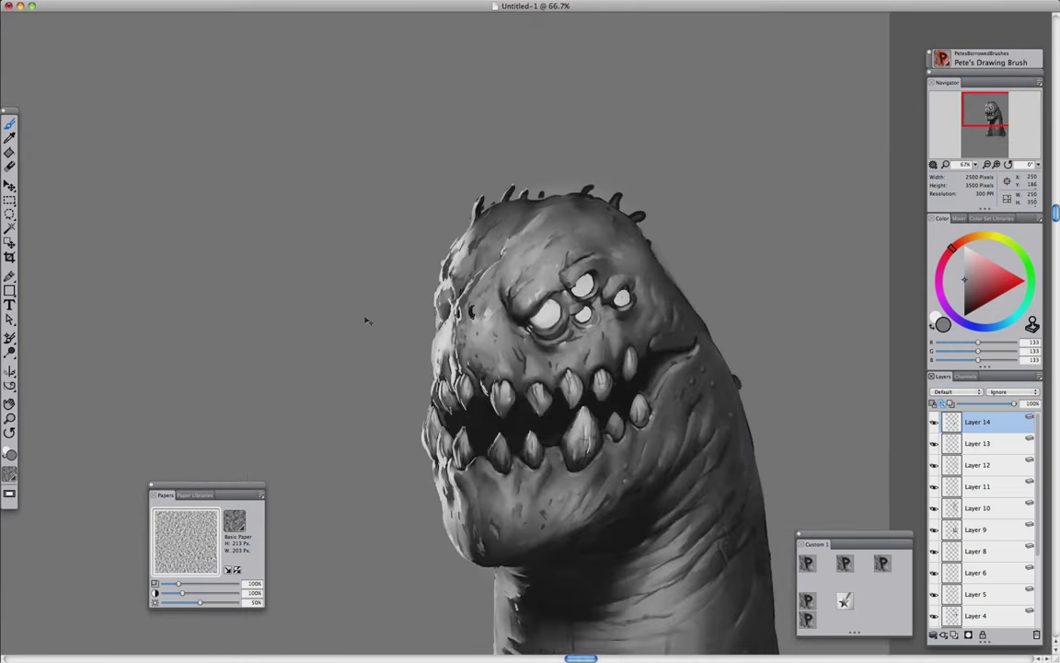
{"action": "left_click", "coordinate": [848, 292], "text": "alt"}
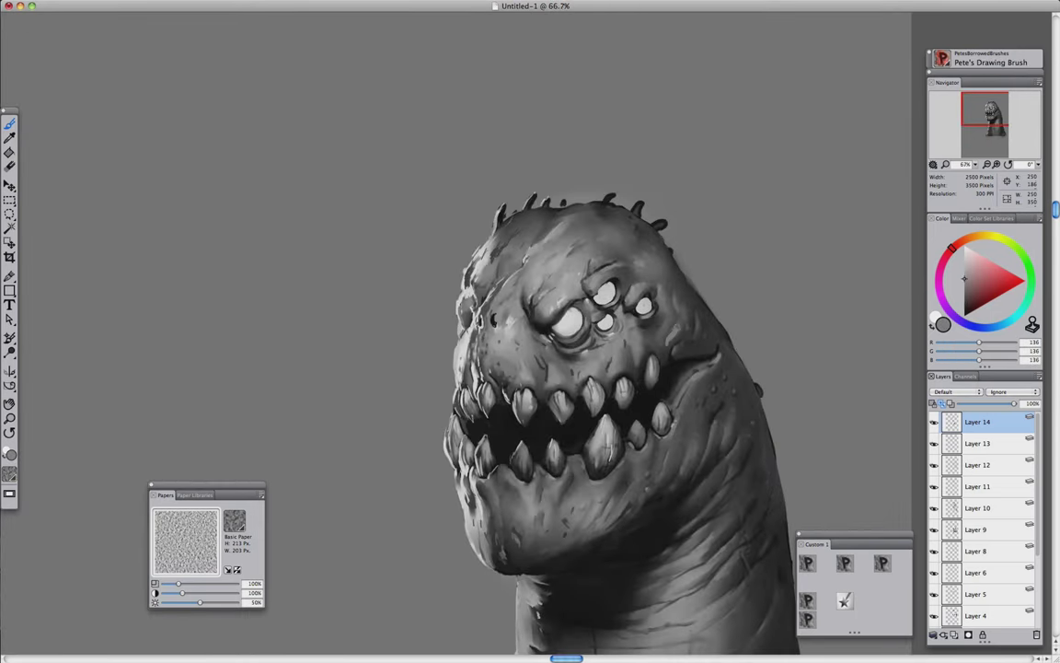
{"action": "key", "text": "F2"}
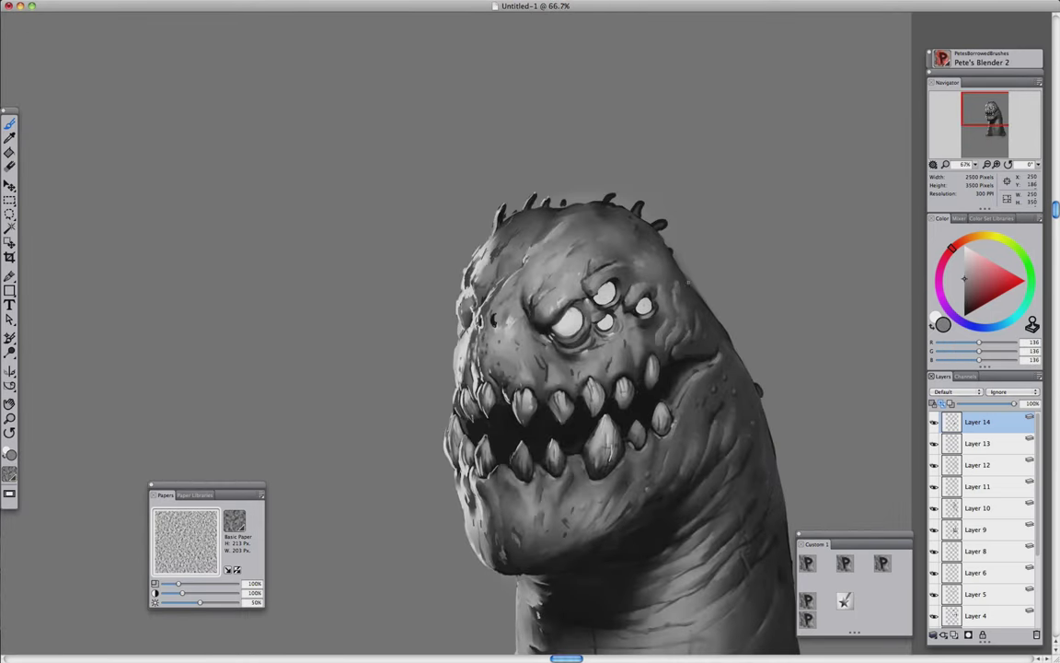
{"action": "scroll", "coordinate": [760, 501], "scroll_direction": "down", "scroll_amount": 2}
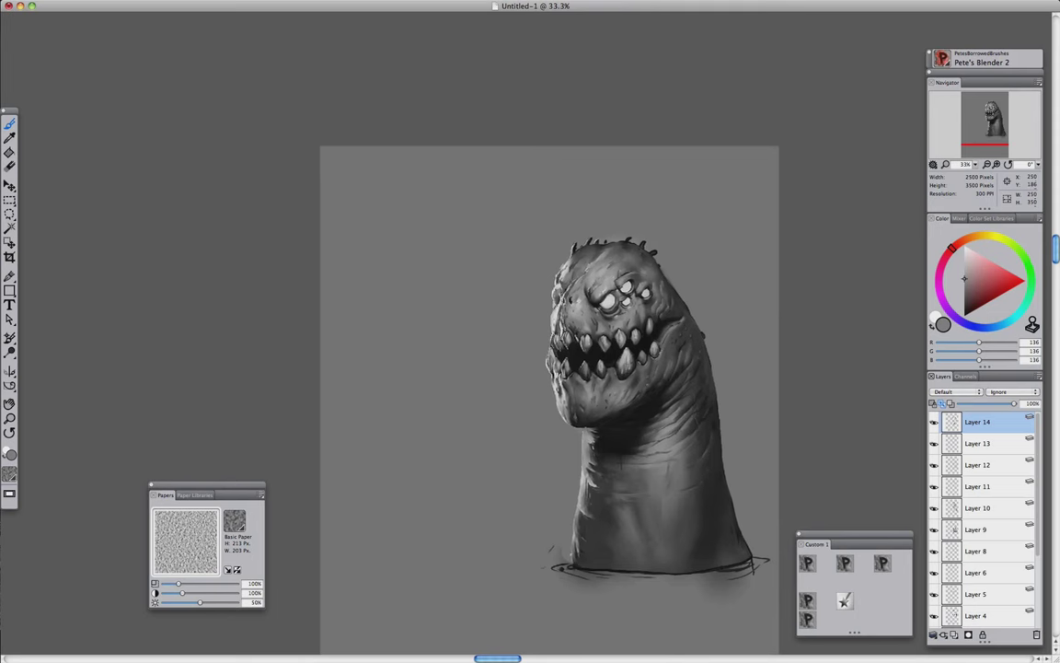
Block in the dark blue silhouette of a worm's arched head, open jaws and neck on Layer 1 with Pete's Painting Brush
{"action": "key", "text": "Tab"}
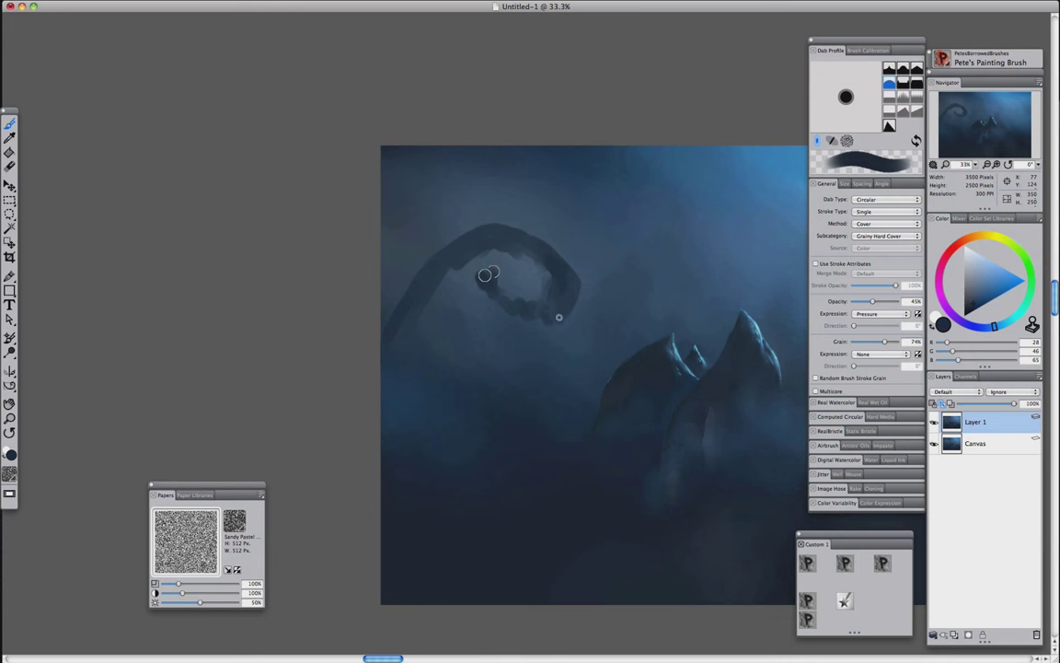
{"action": "mouse_move", "coordinate": [433, 276]}
{"action": "left_mouse_down"}
{"action": "mouse_move", "coordinate": [471, 295]}
{"action": "mouse_move", "coordinate": [455, 327]}
{"action": "mouse_move", "coordinate": [423, 304]}
{"action": "left_mouse_up"}
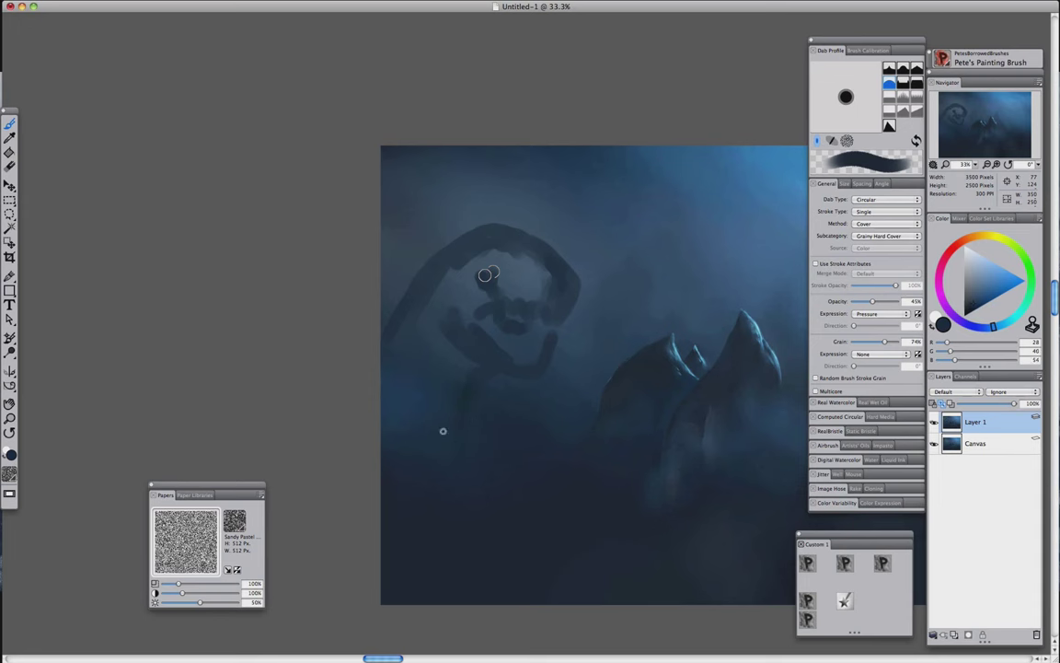
{"action": "mouse_move", "coordinate": [485, 274]}
{"action": "left_mouse_down"}
{"action": "mouse_move", "coordinate": [442, 276]}
{"action": "mouse_move", "coordinate": [489, 349]}
{"action": "mouse_move", "coordinate": [497, 276]}
{"action": "mouse_move", "coordinate": [442, 350]}
{"action": "left_mouse_up"}
{"action": "key", "text": "Tab"}
{"action": "key", "text": "Tab"}
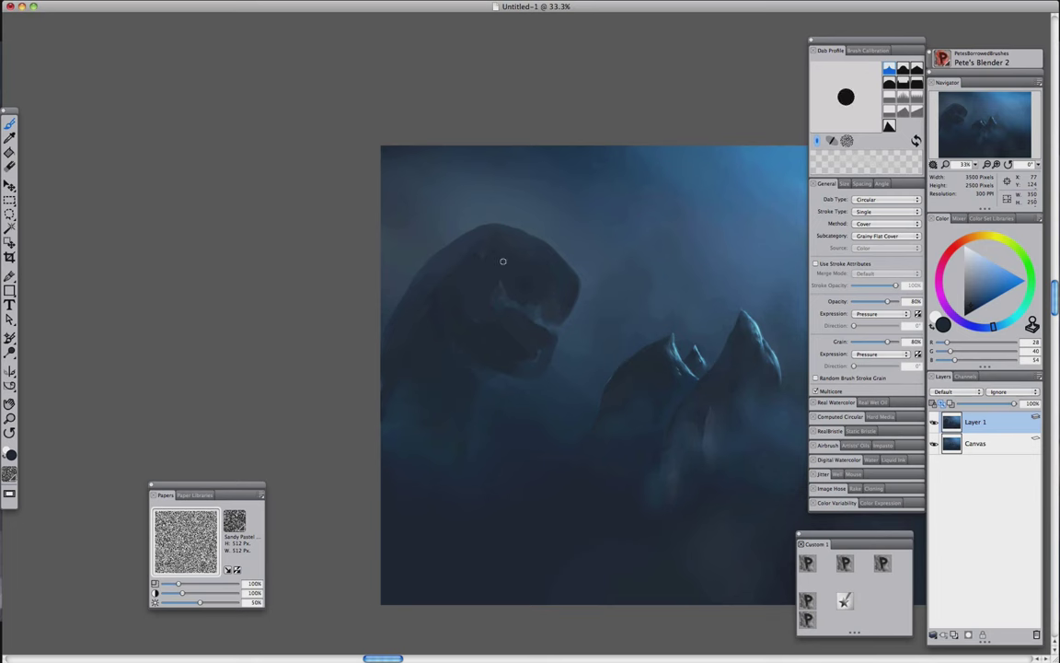
Paint the front upper teeth and lighter strokes under the lower jaw with Pete's Drawing Brush, softening them with Pete's Blender 2
{"action": "key", "text": "super+equal"}
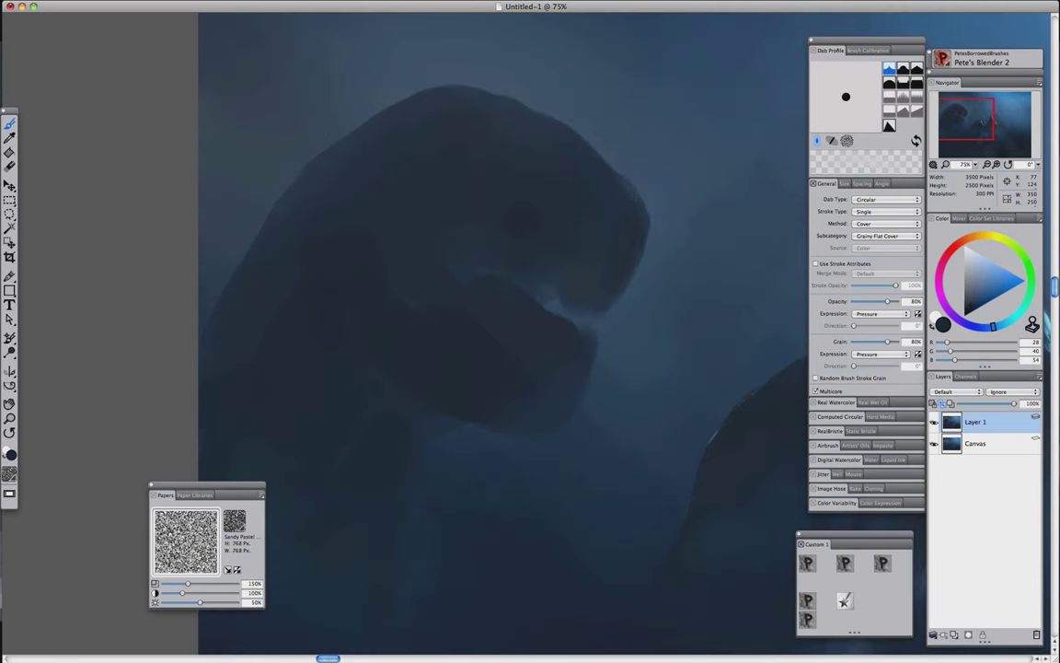
{"action": "left_click", "coordinate": [807, 564]}
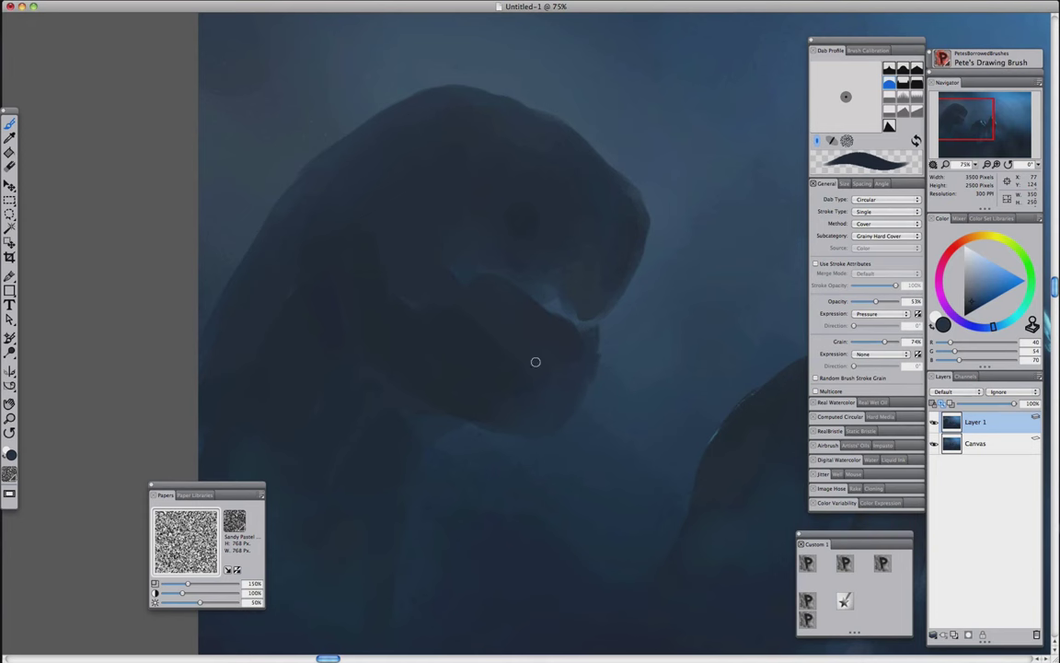
{"action": "left_click", "coordinate": [466, 406], "text": "alt"}
{"action": "mouse_move", "coordinate": [498, 249]}
{"action": "left_mouse_down"}
{"action": "mouse_move", "coordinate": [556, 282]}
{"action": "mouse_move", "coordinate": [608, 288]}
{"action": "left_mouse_up"}
{"action": "mouse_move", "coordinate": [331, 334]}
{"action": "left_mouse_down"}
{"action": "mouse_move", "coordinate": [509, 424]}
{"action": "mouse_move", "coordinate": [409, 373]}
{"action": "mouse_move", "coordinate": [485, 426]}
{"action": "mouse_move", "coordinate": [370, 423]}
{"action": "mouse_move", "coordinate": [540, 414]}
{"action": "left_mouse_up"}
{"action": "key", "text": "b"}
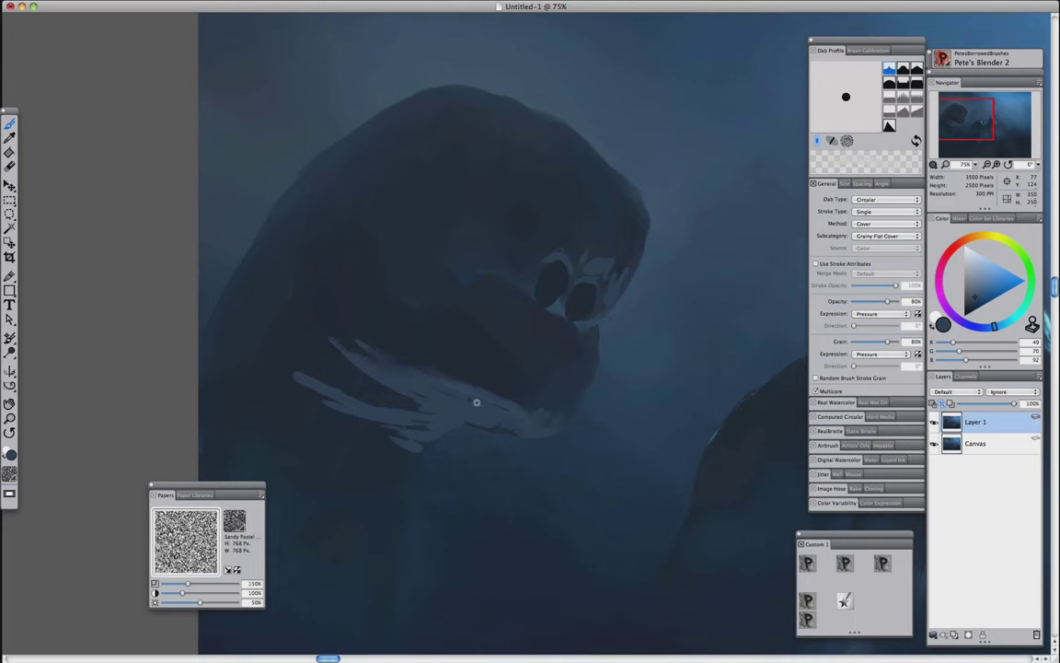
{"action": "scroll", "coordinate": [557, 249], "scroll_direction": "down", "scroll_amount": 2}
{"action": "key", "text": "b"}
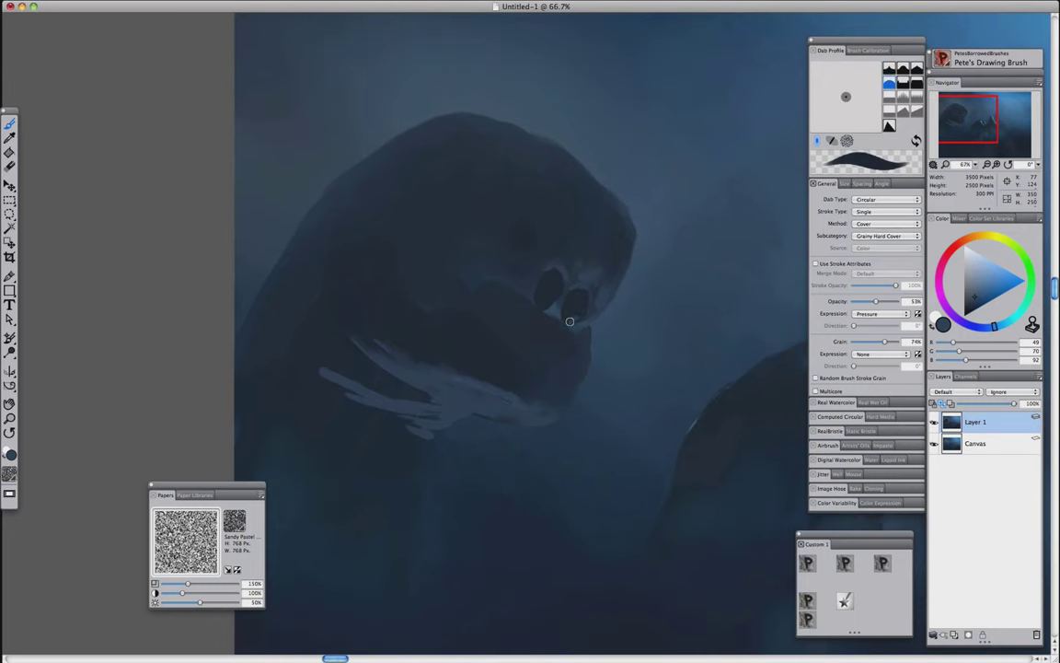
{"action": "key", "text": "b"}
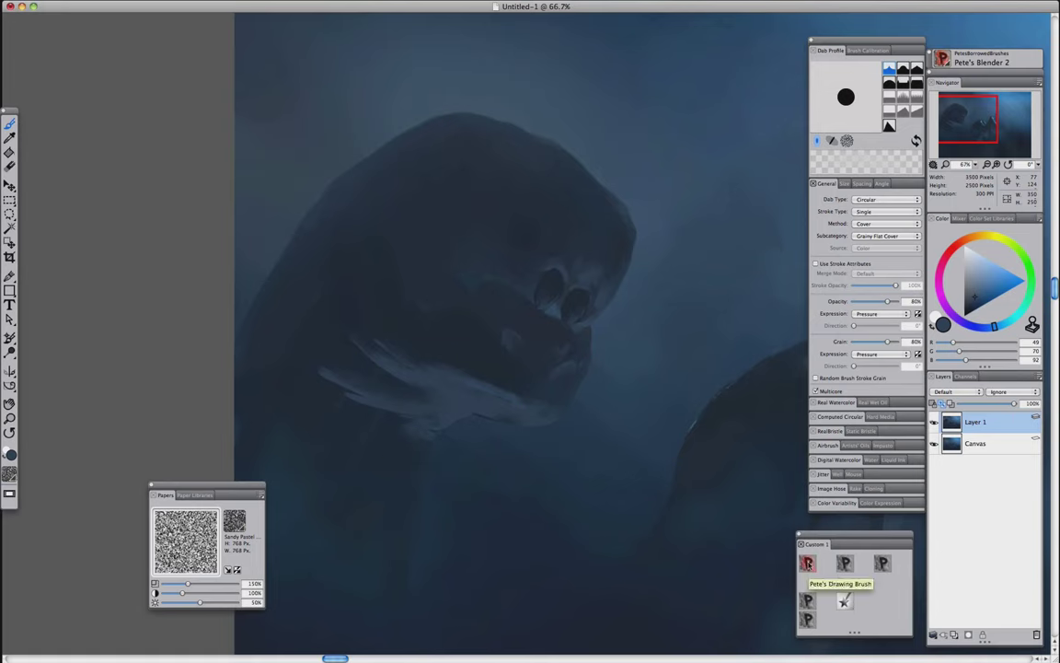
Paint the remaining upper teeth and the lip fold behind them in sampled blue-grey, blending with Pete's Blender 2
{"action": "key", "text": "ctrl+z"}
{"action": "key", "text": "b"}
{"action": "mouse_move", "coordinate": [356, 220]}
{"action": "left_mouse_down"}
{"action": "mouse_move", "coordinate": [505, 243]}
{"action": "mouse_move", "coordinate": [467, 229]}
{"action": "mouse_move", "coordinate": [494, 251]}
{"action": "left_mouse_up"}
{"action": "left_click", "coordinate": [453, 263], "text": "alt"}
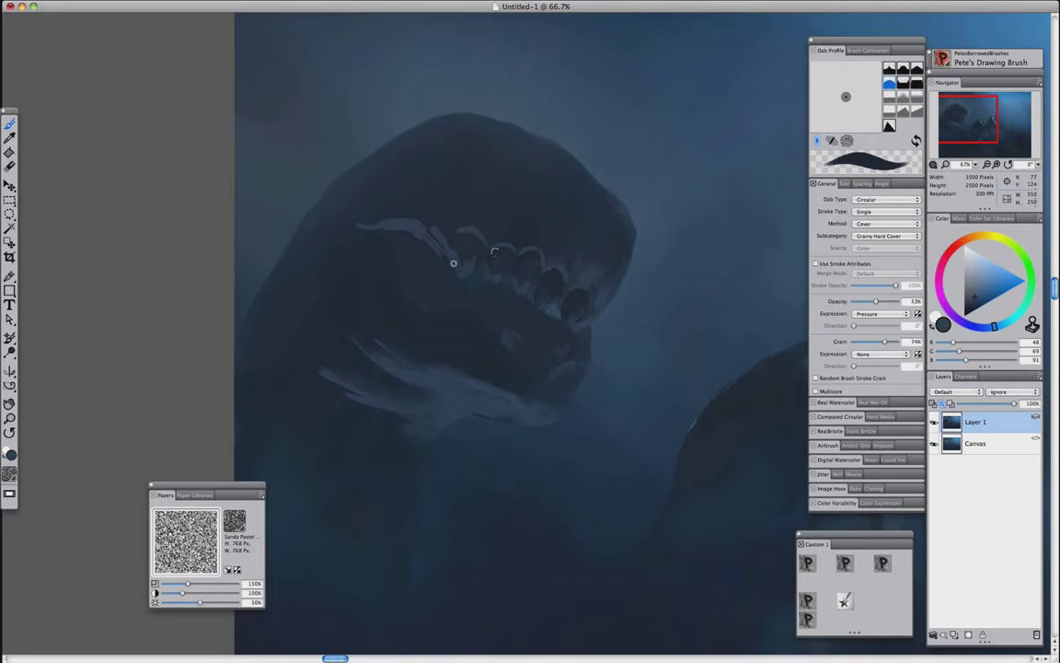
{"action": "key", "text": "b"}
{"action": "left_click", "coordinate": [710, 378], "text": "alt"}
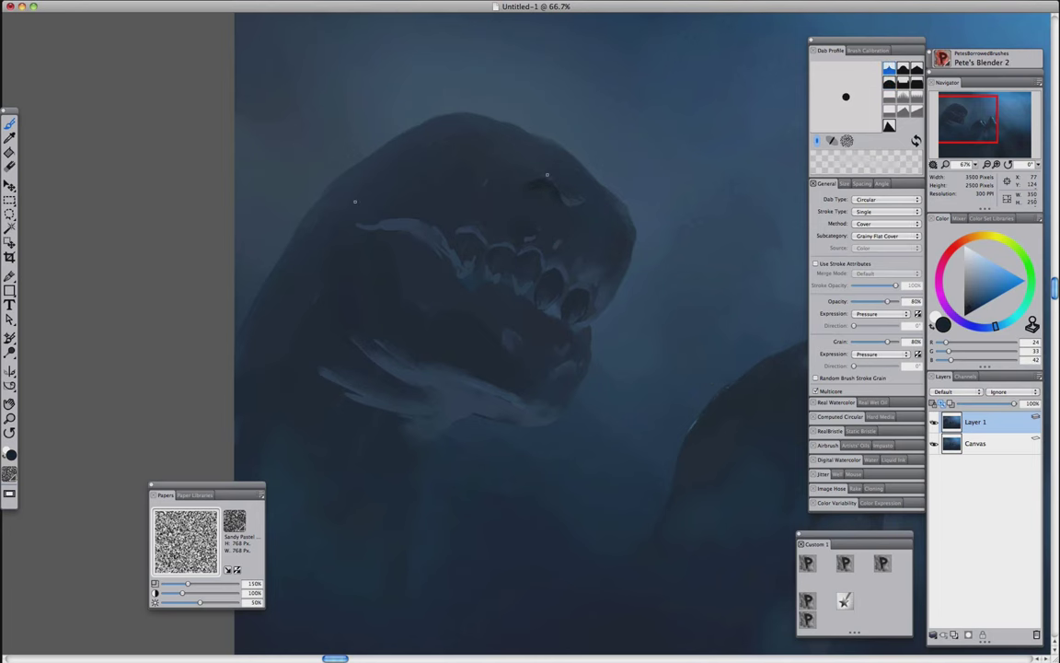
Add sampled muted grey tones under the lower jaw with Pete's Painting Brush
{"action": "key", "text": "1"}
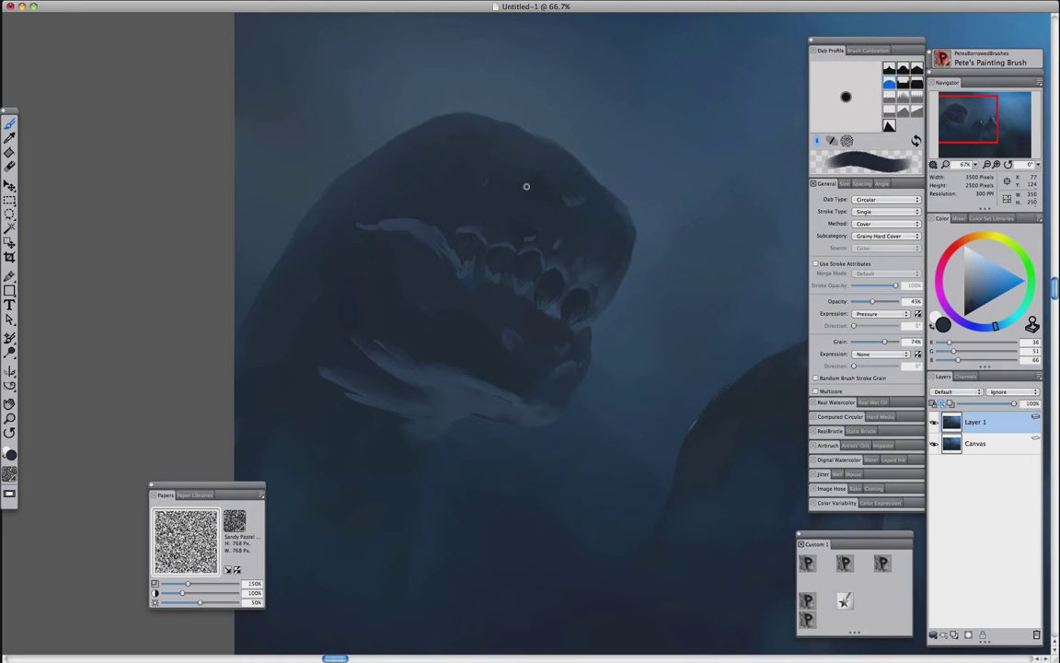
{"action": "left_click", "coordinate": [405, 386], "text": "alt"}
{"action": "left_click_drag", "start_coordinate": [465, 410], "coordinate": [515, 414]}
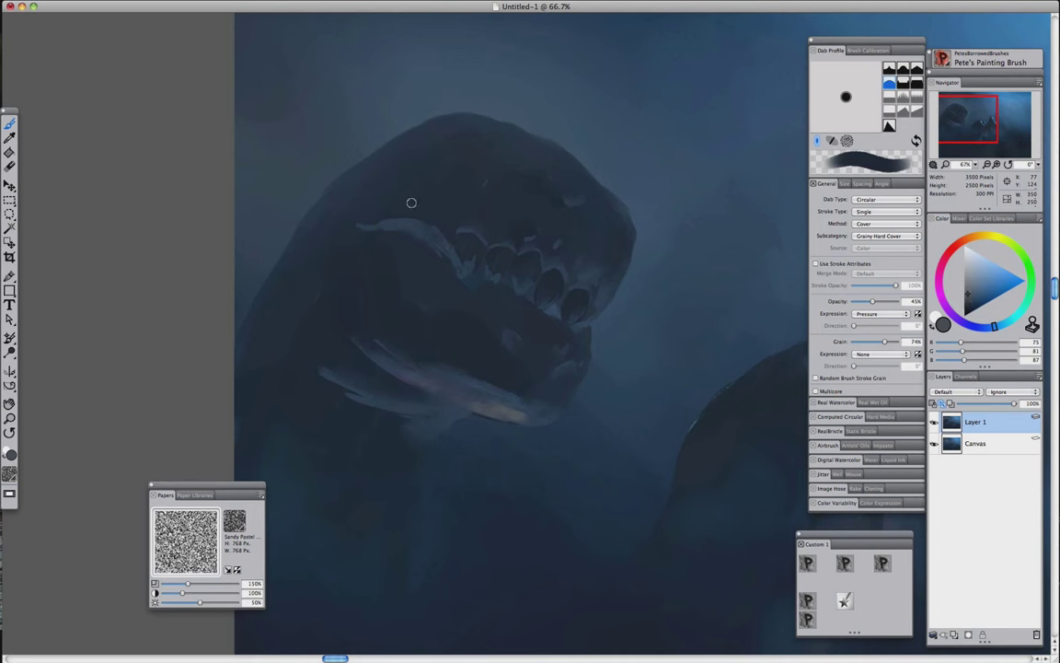
{"action": "key", "text": "b"}
{"action": "left_click", "coordinate": [398, 348], "text": "alt"}
Brighten the underside of the lower jaw, the upper teeth and the lip fold with the Glow brush
{"action": "left_click", "coordinate": [844, 601]}
{"action": "mouse_move", "coordinate": [468, 402]}
{"action": "left_mouse_down"}
{"action": "mouse_move", "coordinate": [480, 407]}
{"action": "mouse_move", "coordinate": [382, 373]}
{"action": "mouse_move", "coordinate": [547, 419]}
{"action": "left_mouse_up"}
{"action": "mouse_move", "coordinate": [570, 275]}
{"action": "left_mouse_down"}
{"action": "mouse_move", "coordinate": [419, 208]}
{"action": "mouse_move", "coordinate": [391, 225]}
{"action": "left_mouse_up"}
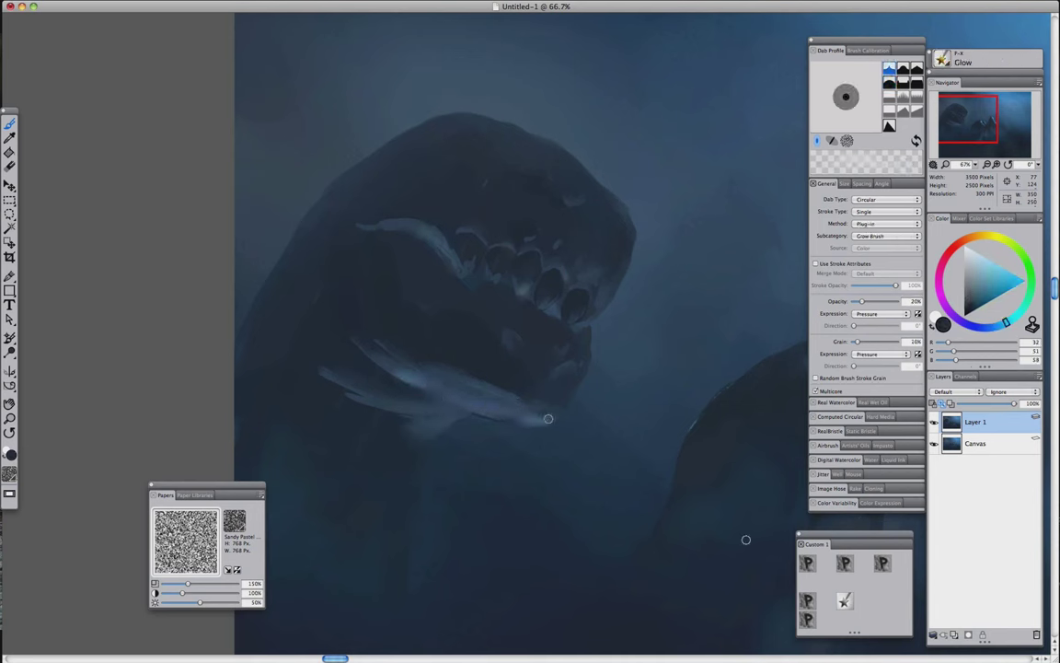
Paint curved skin folds under the jaw and across the throat with Pete's Drawing Brush and soften them with Pete's Blender 2
{"action": "key", "text": "2"}
{"action": "left_click", "coordinate": [405, 364], "text": "alt"}
{"action": "mouse_move", "coordinate": [433, 364]}
{"action": "left_mouse_down"}
{"action": "mouse_move", "coordinate": [340, 363]}
{"action": "mouse_move", "coordinate": [411, 450]}
{"action": "left_mouse_up"}
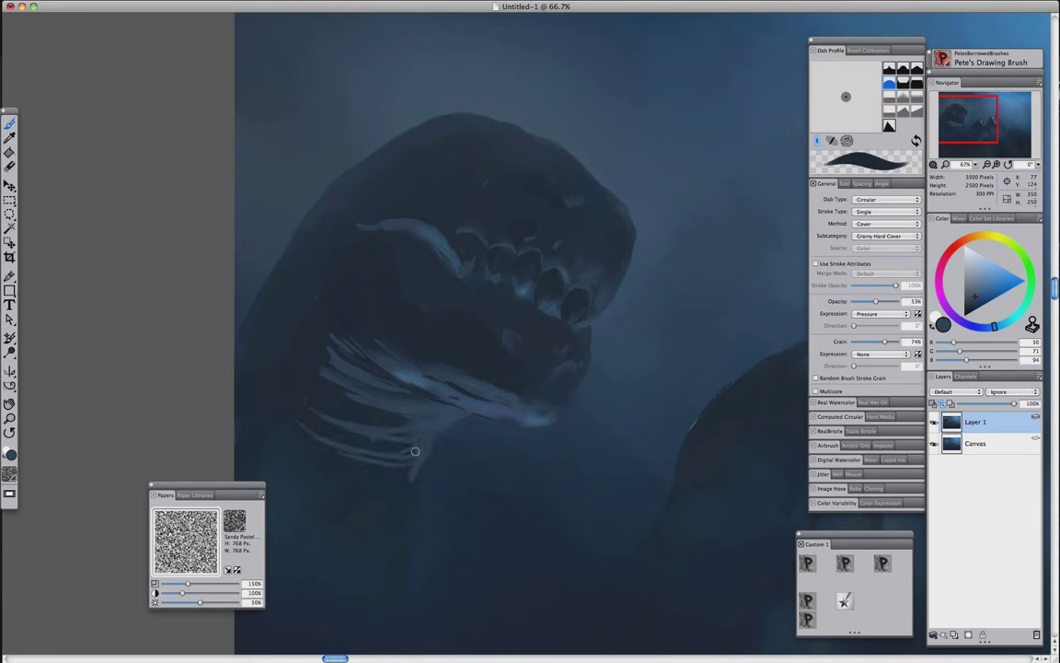
{"action": "key", "text": "1"}
{"action": "left_click_drag", "start_coordinate": [455, 366], "coordinate": [470, 401]}
{"action": "scroll", "coordinate": [455, 368], "scroll_direction": "down", "scroll_amount": 5}
{"action": "scroll", "coordinate": [443, 525], "scroll_direction": "up", "scroll_amount": 5}
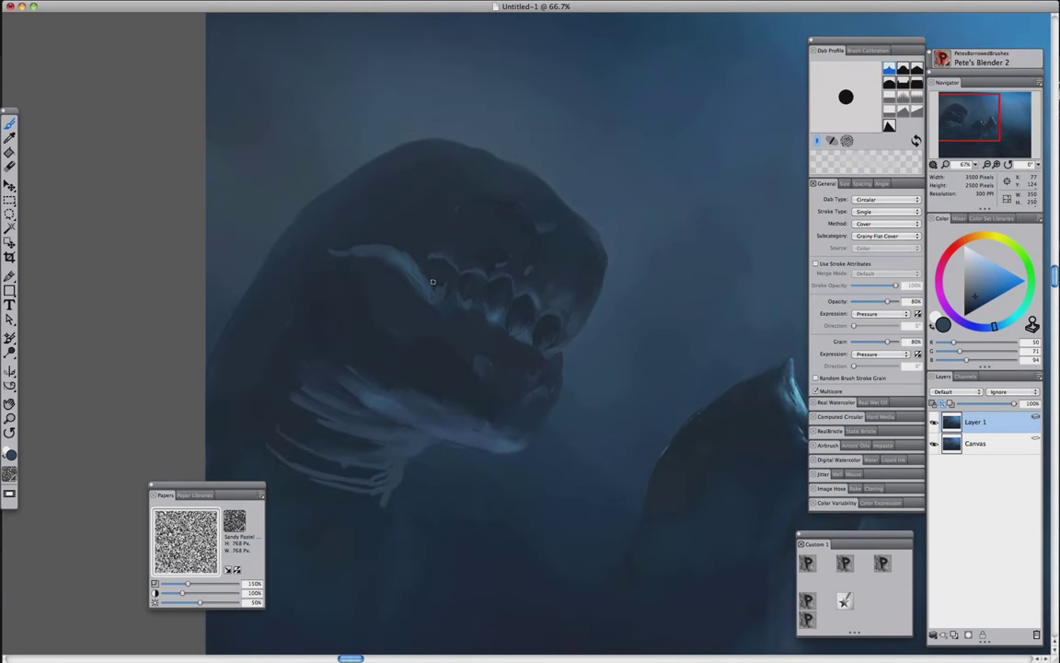
{"action": "key", "text": "Tab"}
{"action": "key", "text": "Tab"}
{"action": "key", "text": "Tab"}
{"action": "key", "text": "Tab"}
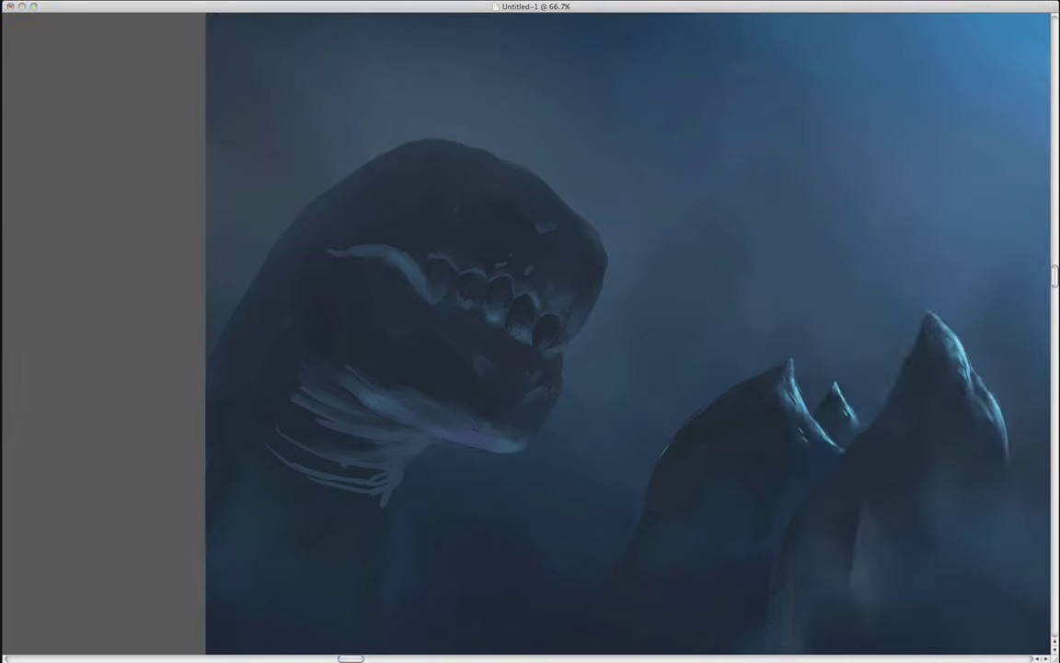
Paint bright blue rim light along the brow and the front of the snout with Pete's Drawing Brush
{"action": "key", "text": "1"}
{"action": "scroll", "coordinate": [763, 386], "scroll_direction": "down", "scroll_amount": 3}
{"action": "scroll", "coordinate": [544, 303], "scroll_direction": "up", "scroll_amount": 3}
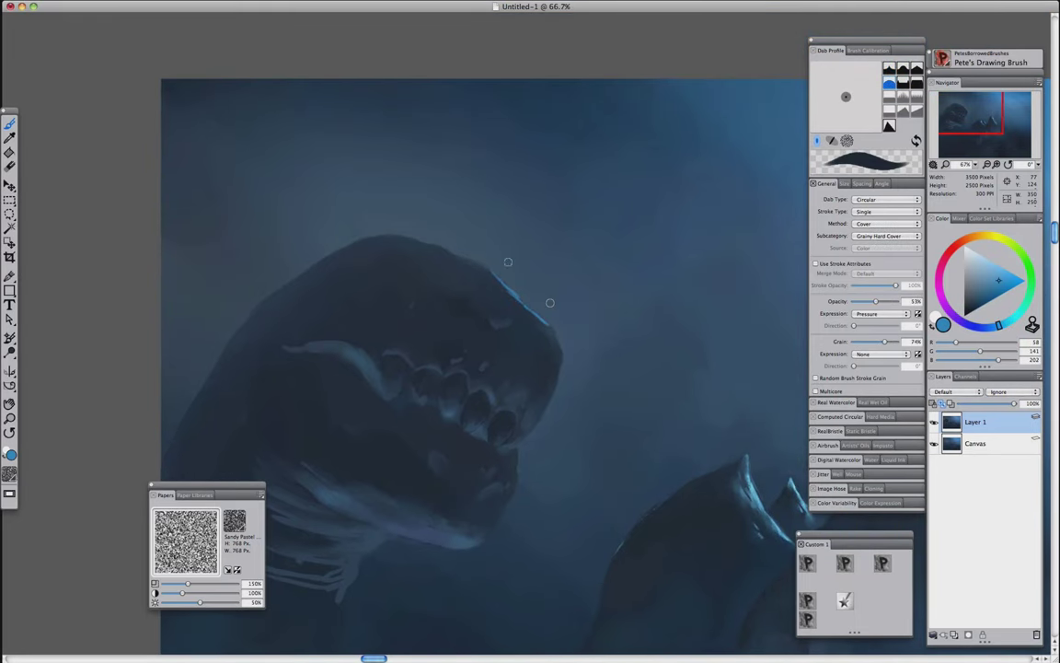
{"action": "left_click", "coordinate": [549, 302], "text": "alt"}
{"action": "left_click_drag", "start_coordinate": [517, 304], "coordinate": [555, 343]}
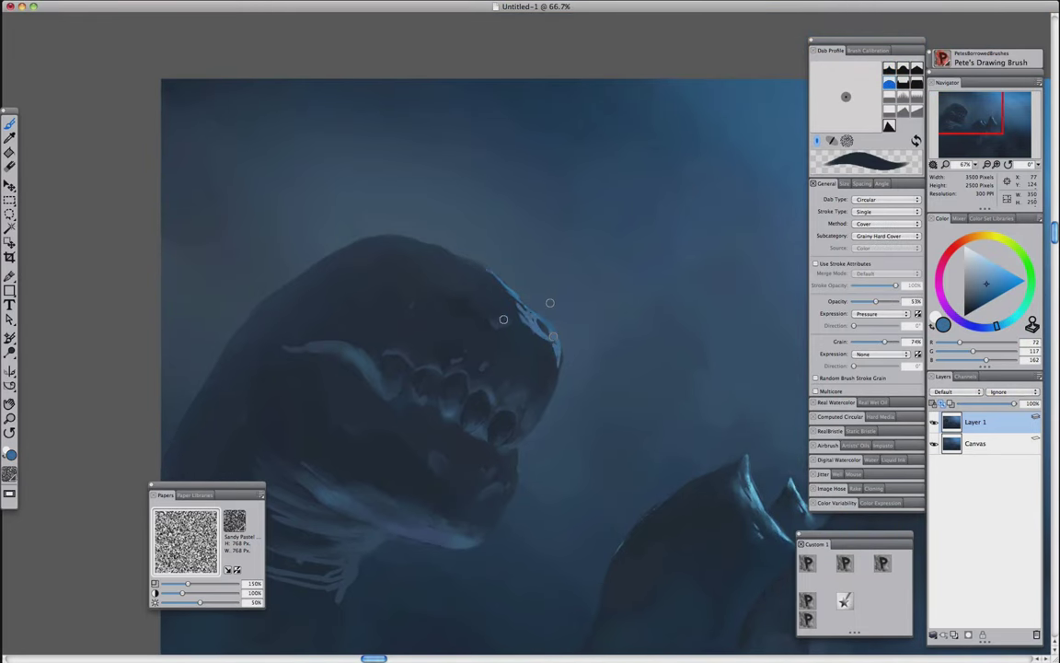
Extend thin rim-light lines over the head, snout and chin with a smaller Pete's Drawing Brush and blend them with Pete's Blender 2
{"action": "key", "text": "bracketleft"}
{"action": "key", "text": "bracketleft"}
{"action": "key", "text": "bracketleft"}
{"action": "mouse_move", "coordinate": [481, 286]}
{"action": "left_mouse_down"}
{"action": "mouse_move", "coordinate": [424, 241]}
{"action": "mouse_move", "coordinate": [392, 242]}
{"action": "left_mouse_up"}
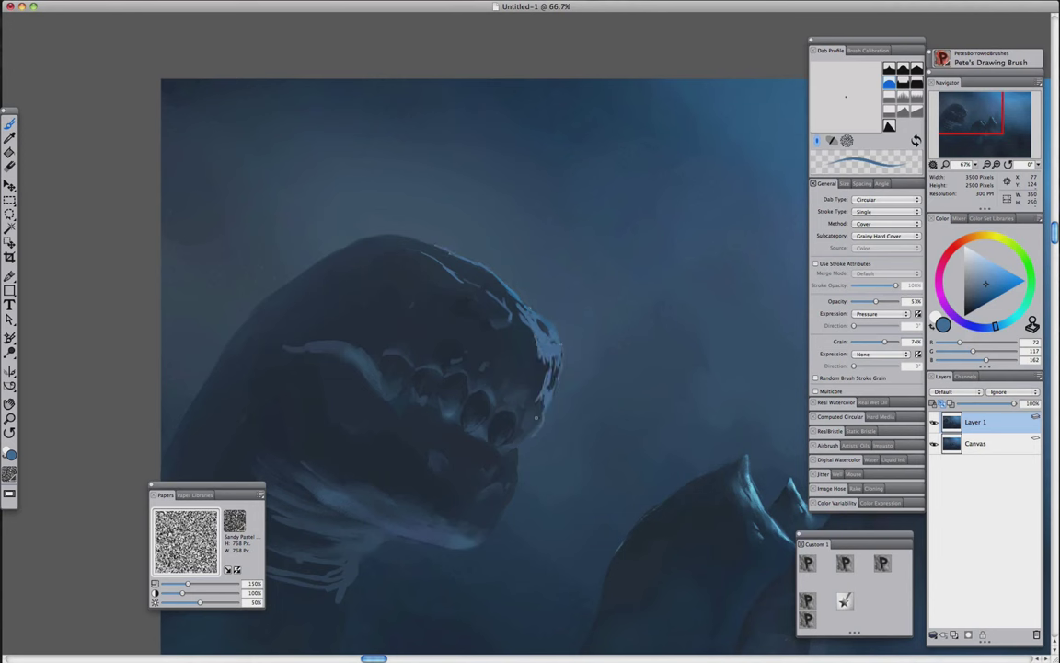
{"action": "left_click", "coordinate": [530, 411], "text": "alt"}
{"action": "key", "text": "ctrl+z"}
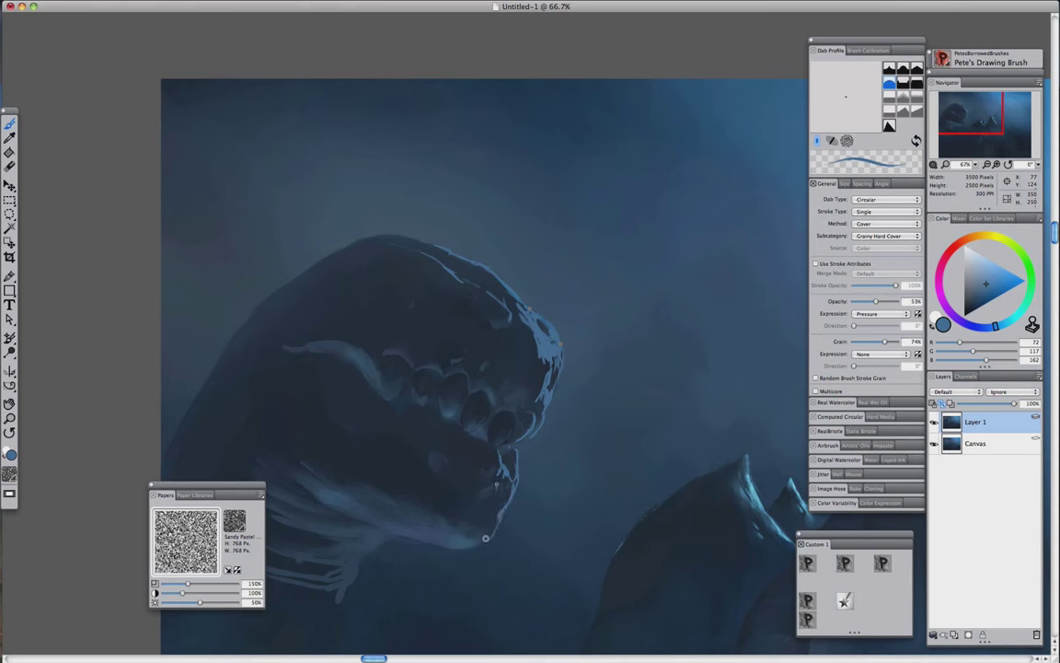
{"action": "key", "text": "1"}
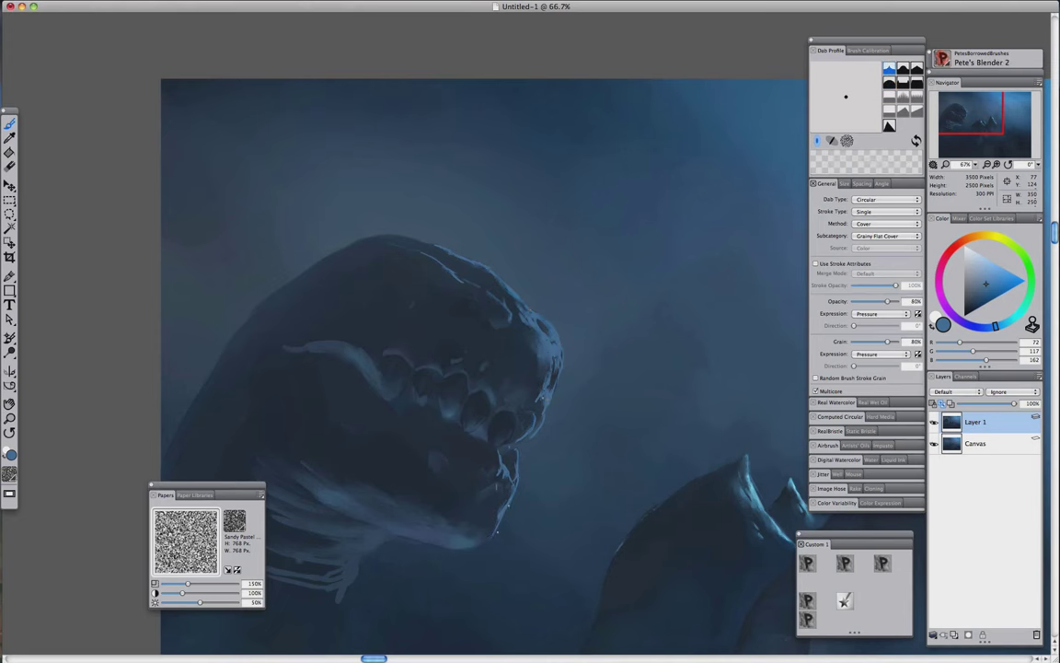
Shape a dark eye socket beneath the brow in sampled dark blues with Pete's Painting Brush and Pete's Blender 2
{"action": "key", "text": "2"}
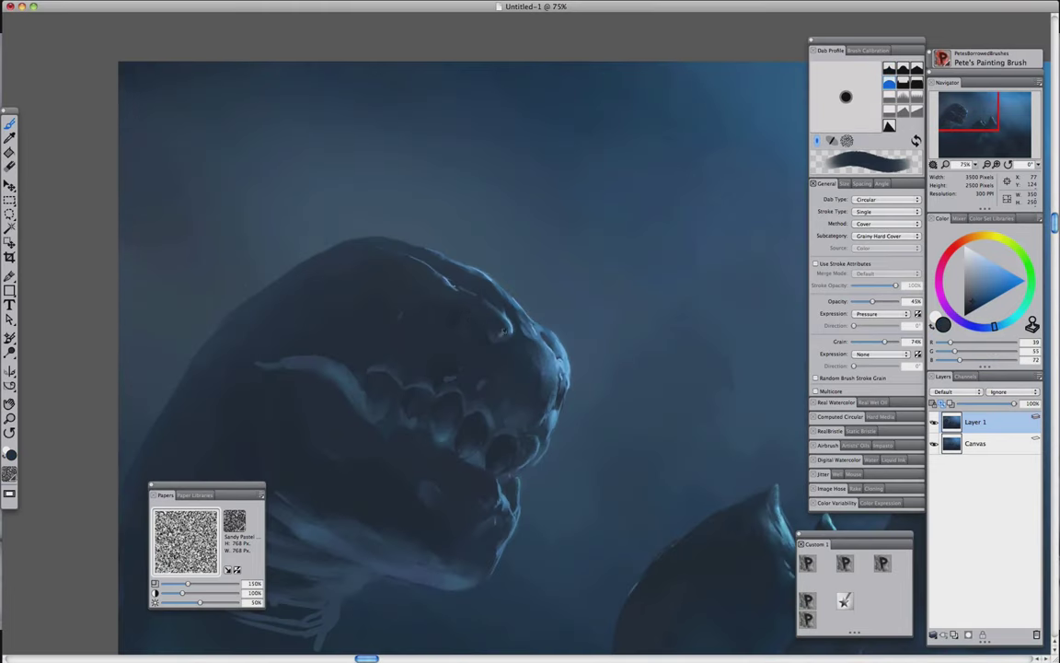
{"action": "left_click", "coordinate": [433, 306], "text": "alt"}
{"action": "left_click", "coordinate": [449, 272], "text": "alt"}
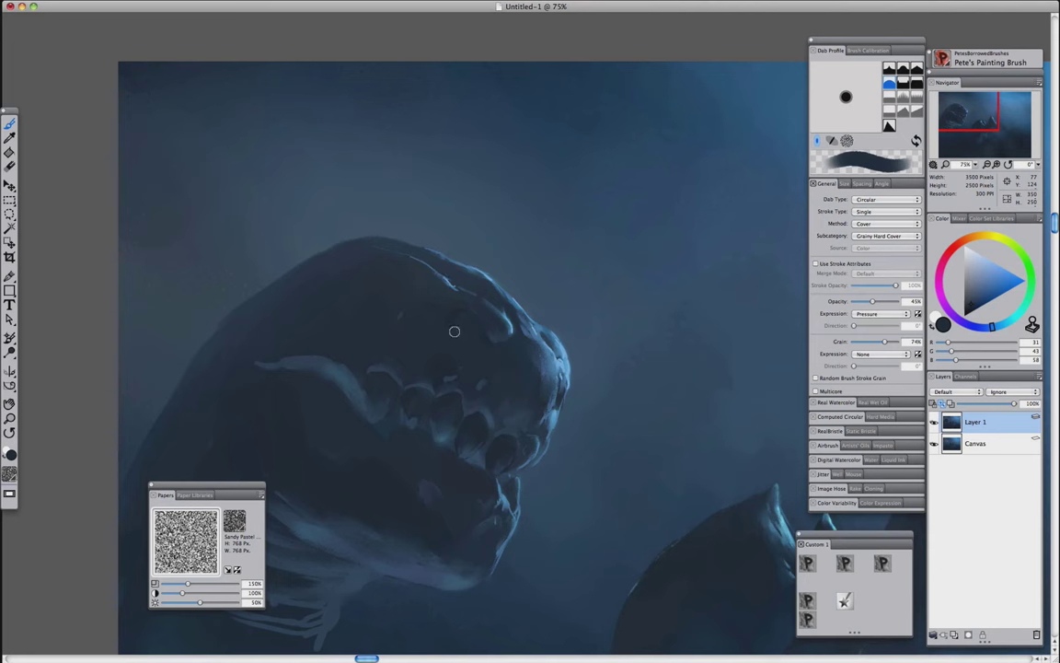
{"action": "left_click", "coordinate": [808, 620]}
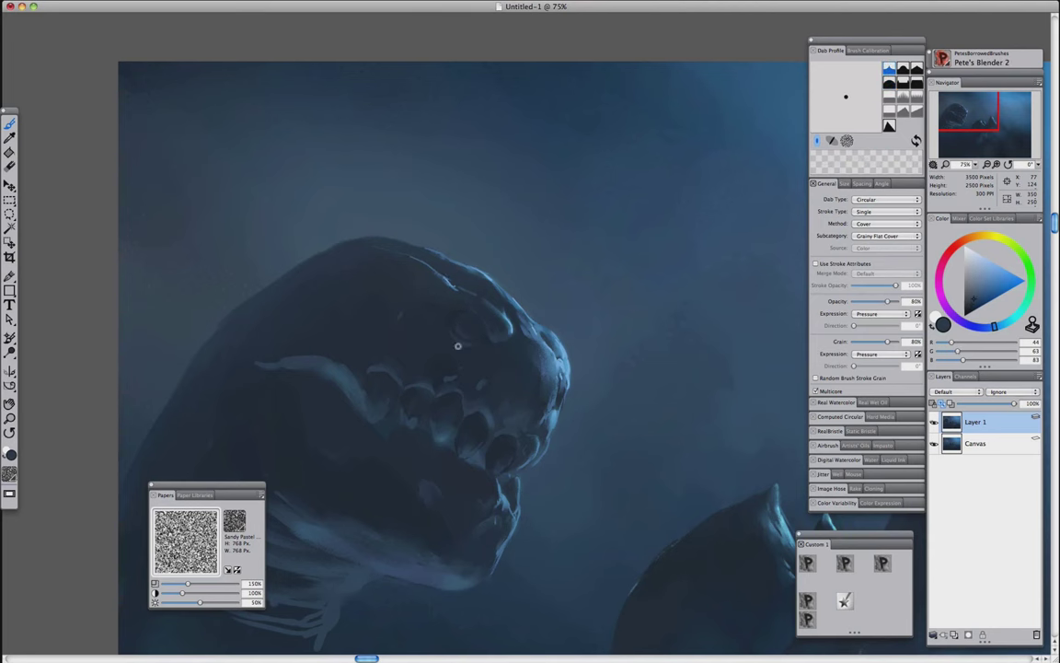
Paint a fiery orange eye in the socket, intensify it with the Glow brush and define its dark lids with Pete's Drawing Brush
{"action": "left_click", "coordinate": [807, 564]}
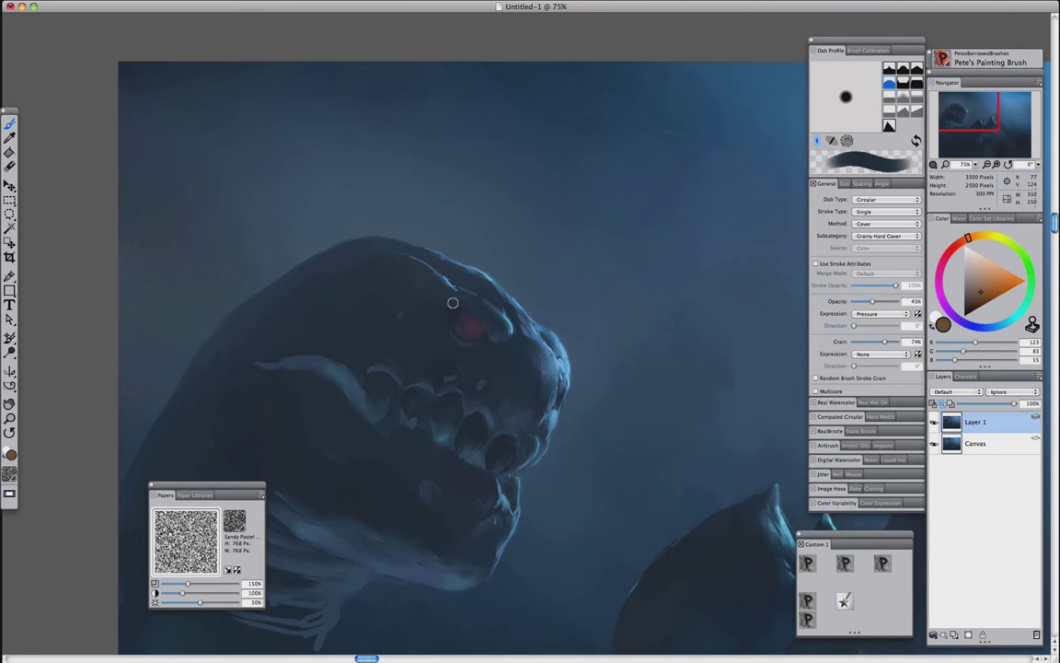
{"action": "left_click", "coordinate": [808, 563]}
{"action": "left_click", "coordinate": [989, 267]}
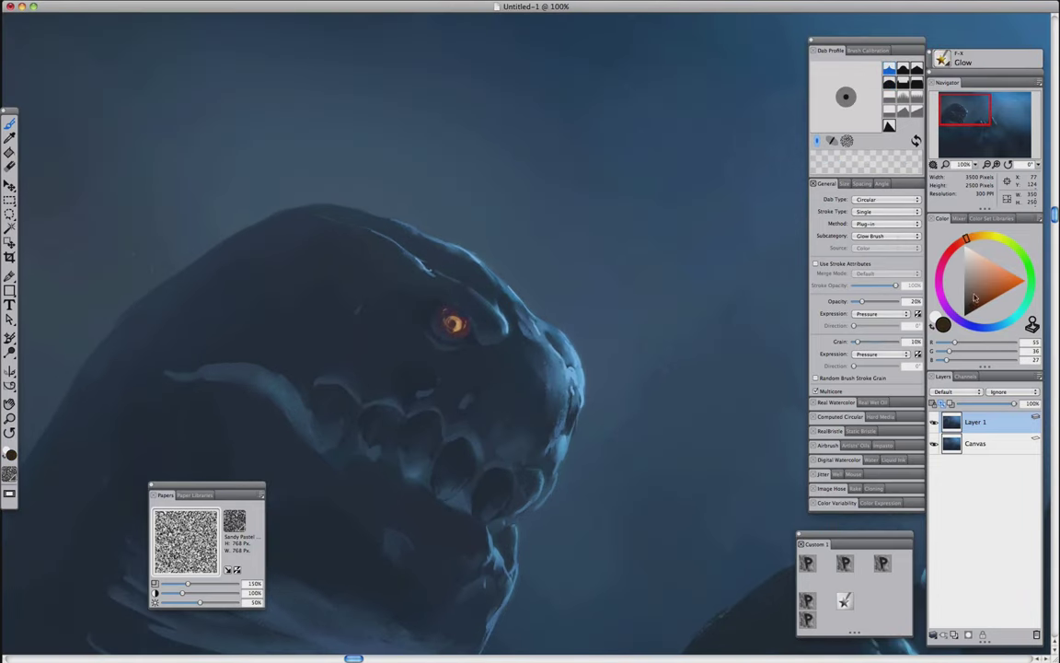
{"action": "key", "text": "1"}
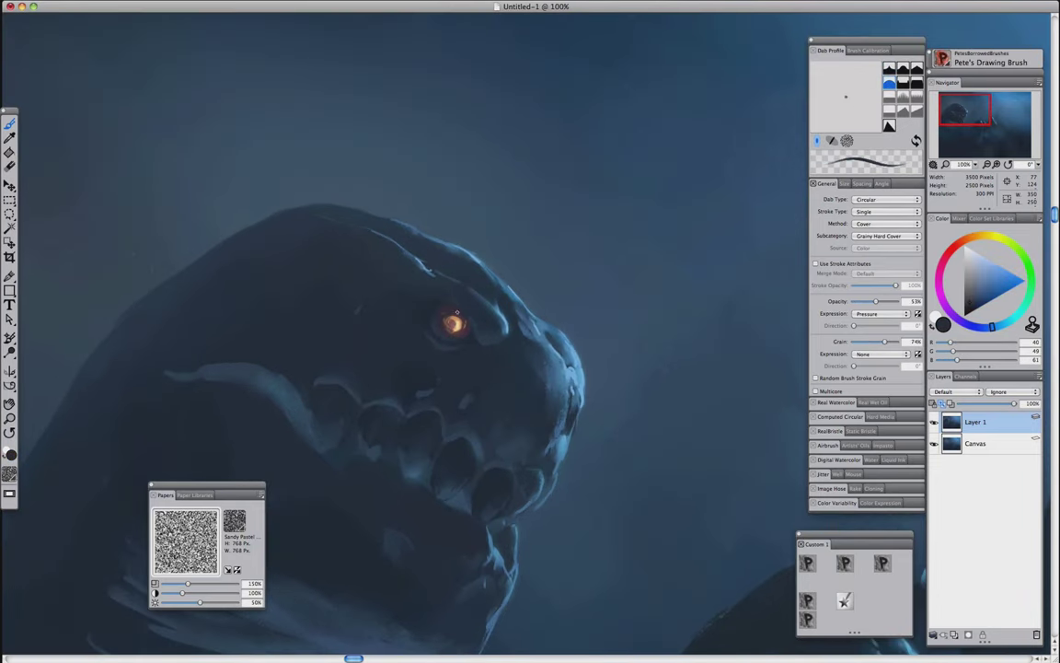
{"action": "left_click", "coordinate": [473, 322], "text": "alt"}
{"action": "key", "text": "2"}
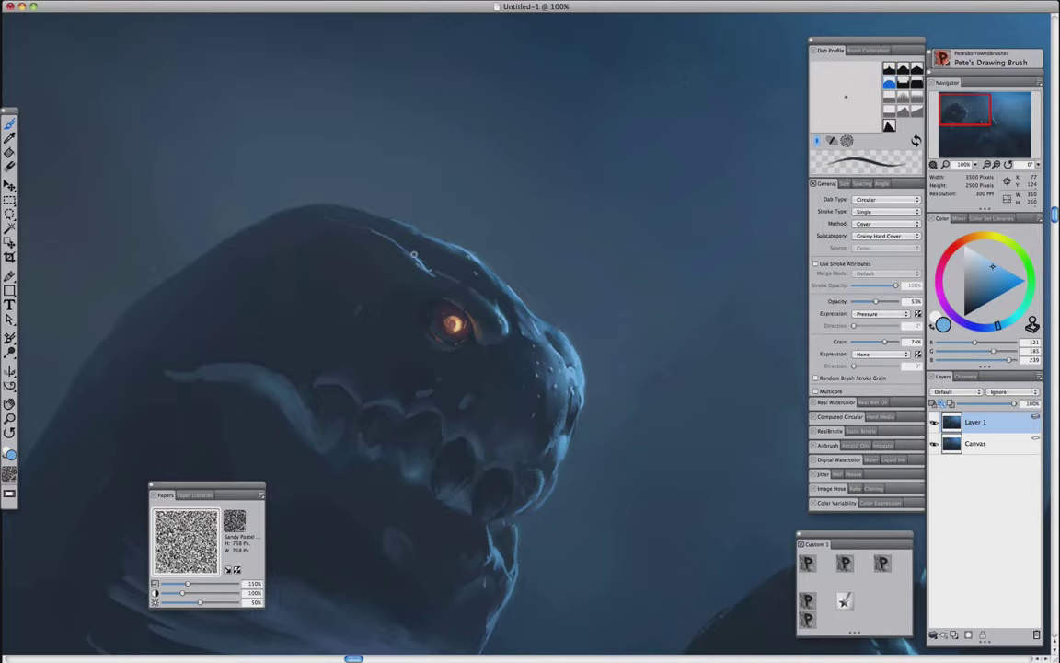
Add light blue bumps and wrinkle highlights to the snout and brow with Pete's Drawing Brush and soften them with Pete's Blender 2
{"action": "left_click", "coordinate": [497, 287], "text": "alt"}
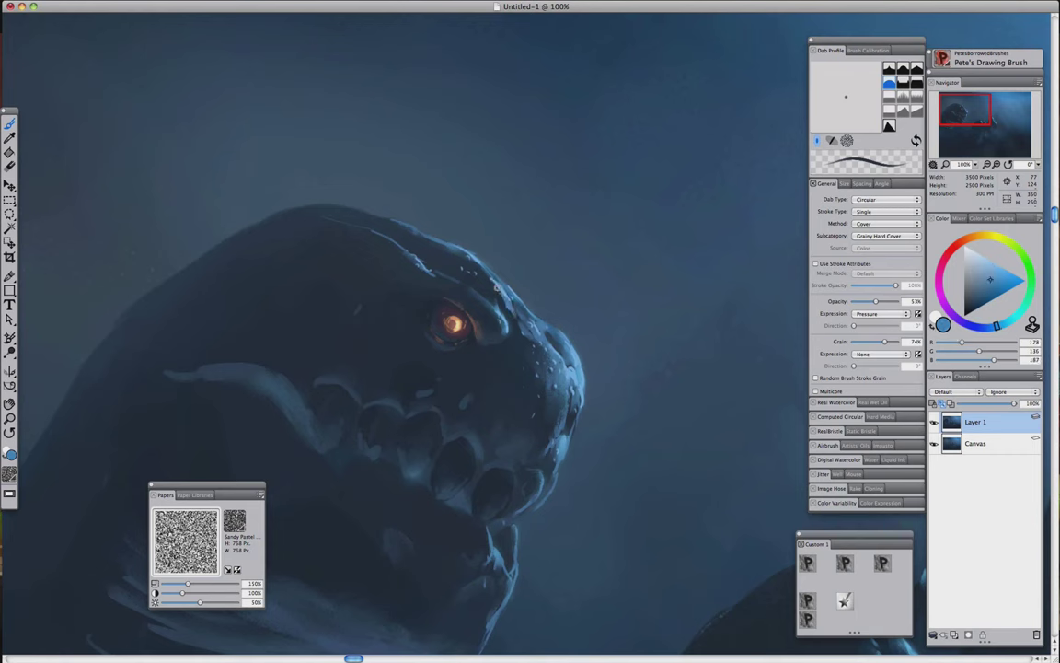
{"action": "left_click", "coordinate": [844, 601]}
{"action": "key", "text": "Tab"}
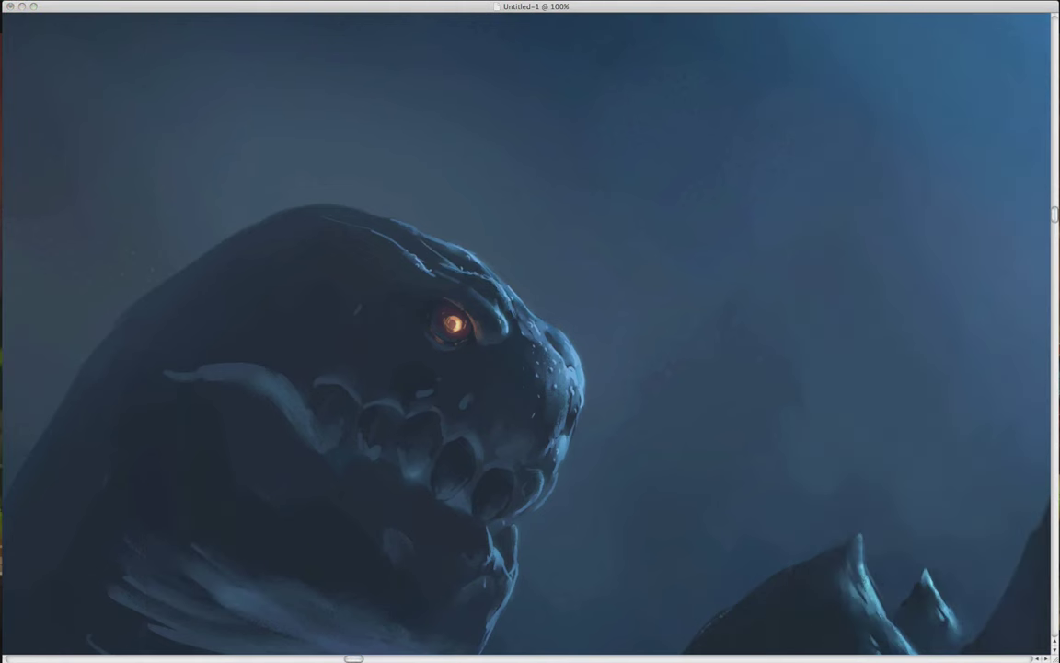
{"action": "key", "text": "Tab"}
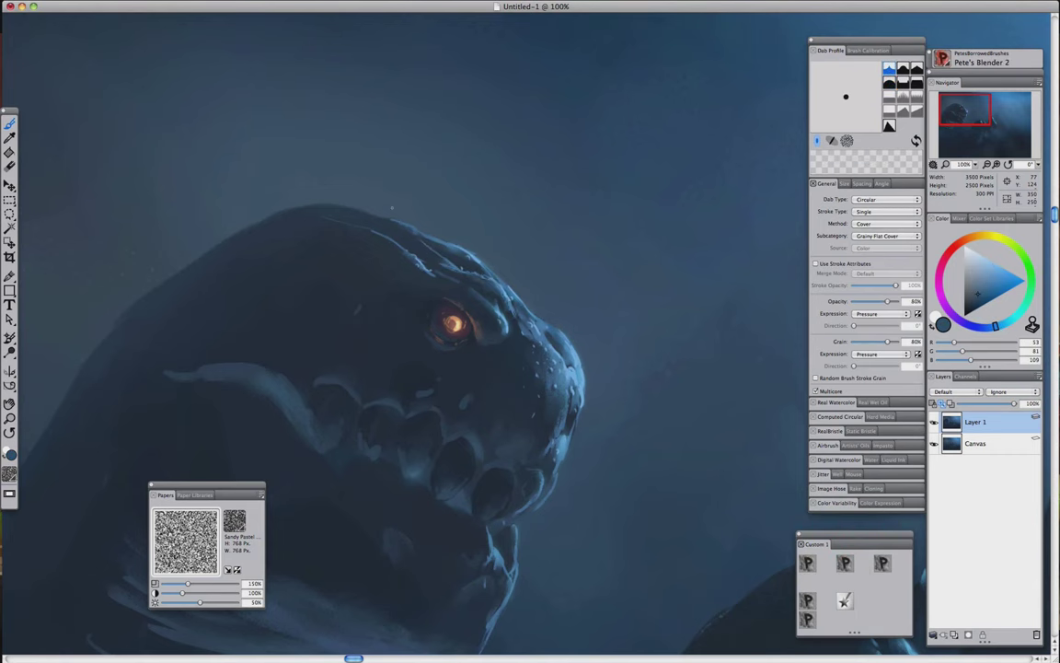
Examine the whole composition at different zoom levels to judge the creature against the rock spires and misty background
{"action": "key", "text": "super+minus"}
{"action": "key", "text": "super+minus"}
{"action": "key", "text": "super+minus"}
{"action": "key", "text": "super+plus"}
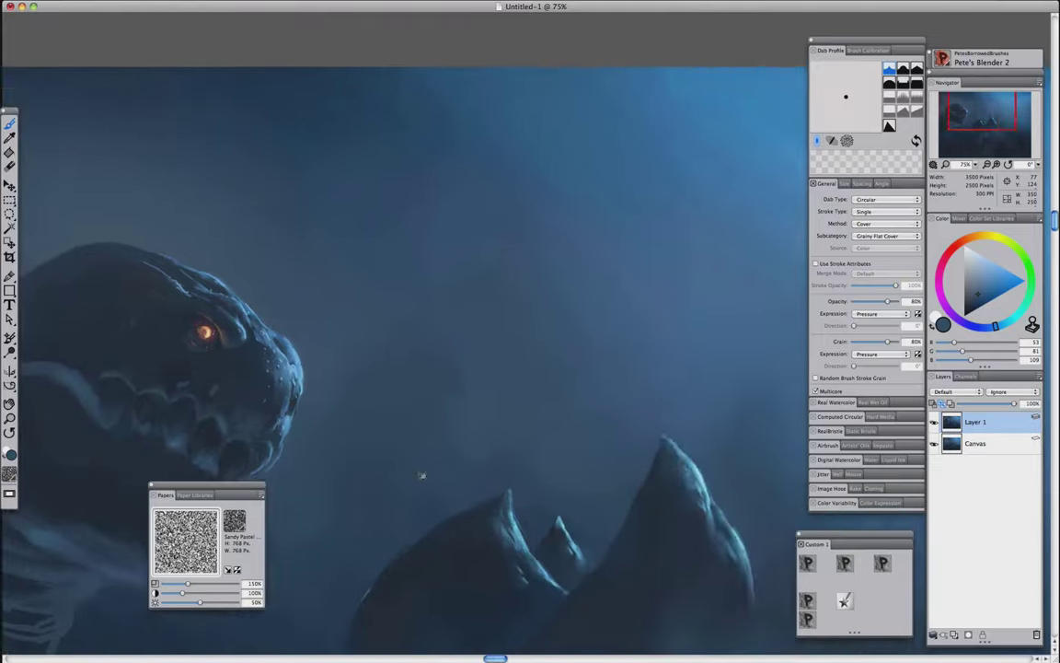
{"action": "key", "text": "/"}
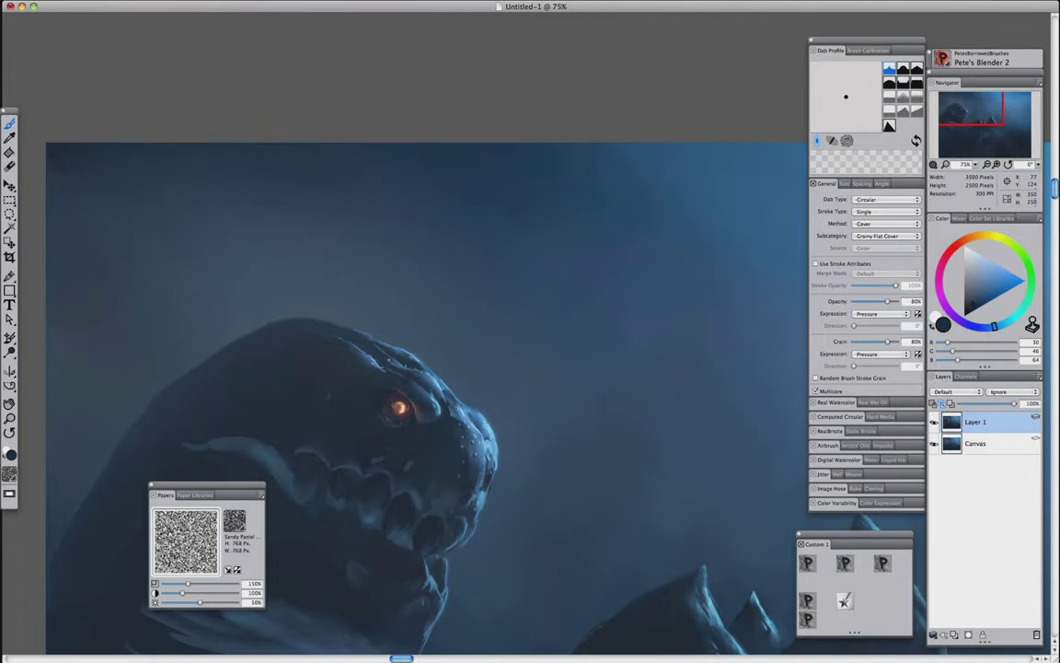
{"action": "key", "text": "super+minus"}
{"action": "key", "text": "super+minus"}
{"action": "key", "text": "super+minus"}
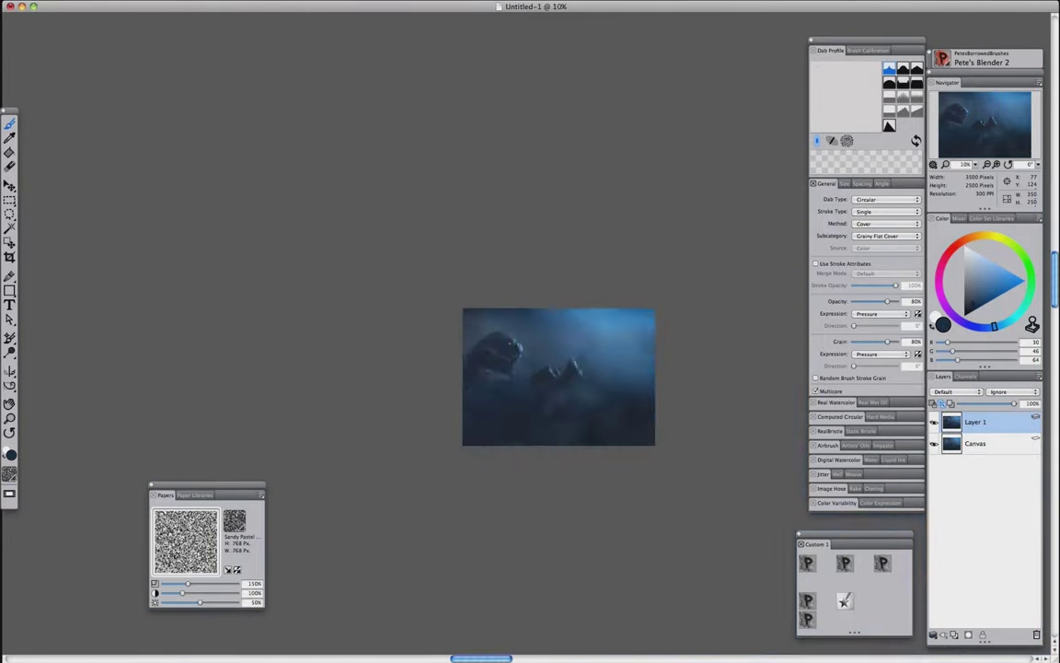
{"action": "key", "text": "super+plus"}
{"action": "key", "text": "super+plus"}
Paint an extra rounded tooth at the back of the creature's jaw with Pete's Drawing Brush and soften it with Pete's Blender 2
{"action": "key", "text": "Tab"}
{"action": "key", "text": "Tab"}
{"action": "left_click", "coordinate": [802, 560]}
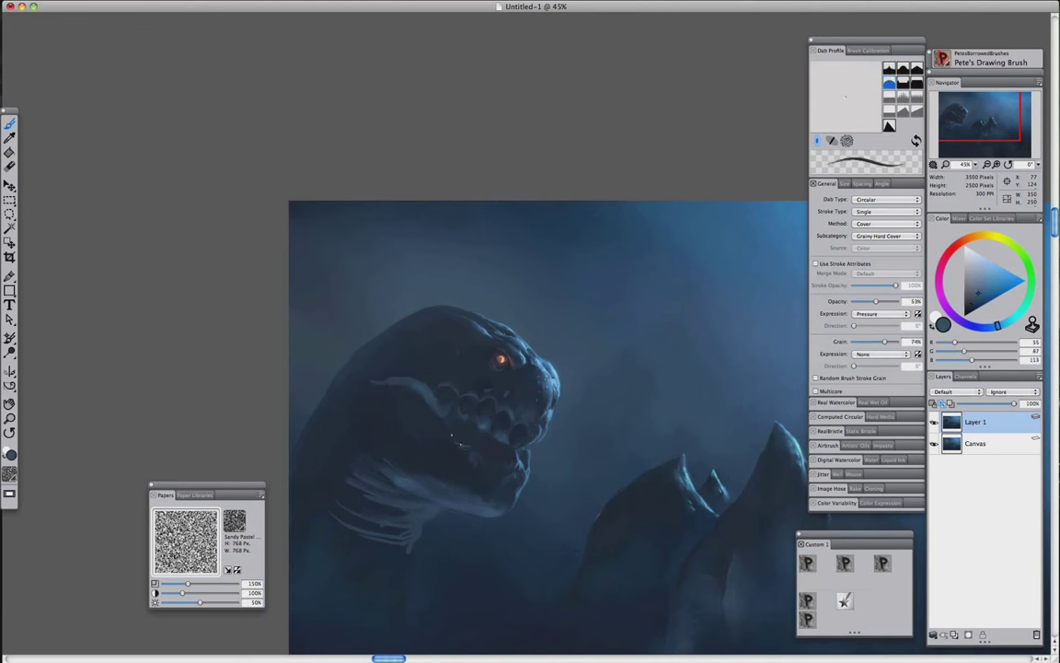
{"action": "key", "text": "/"}
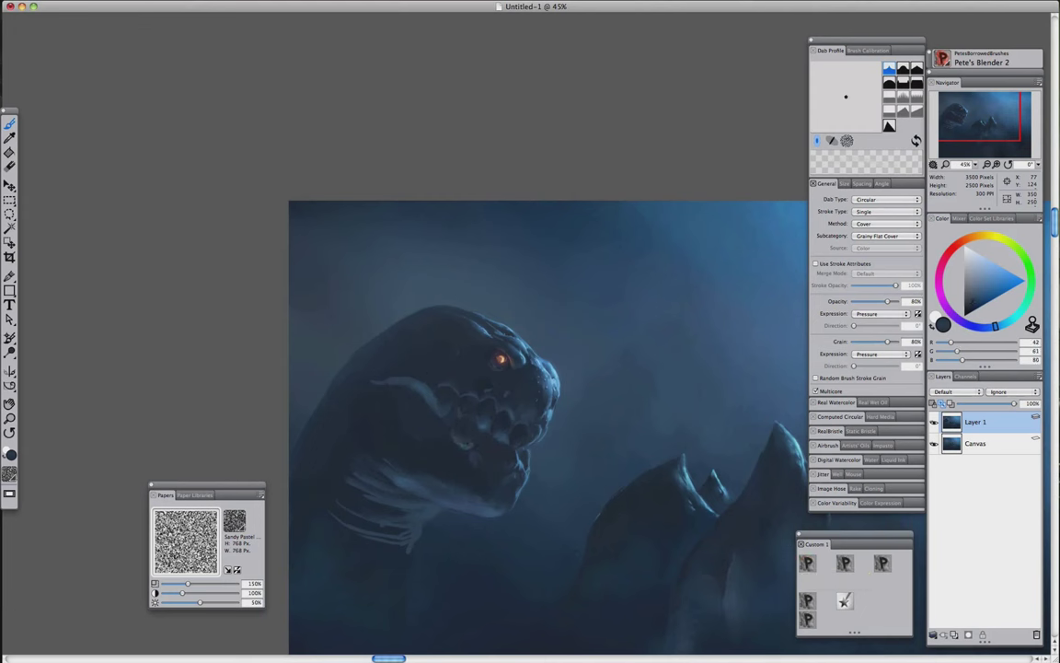
Add a row of small curved spikes along the creature's crown with Pete's Drawing Brush, highlight them in light blue and blend them
{"action": "key", "text": "/"}
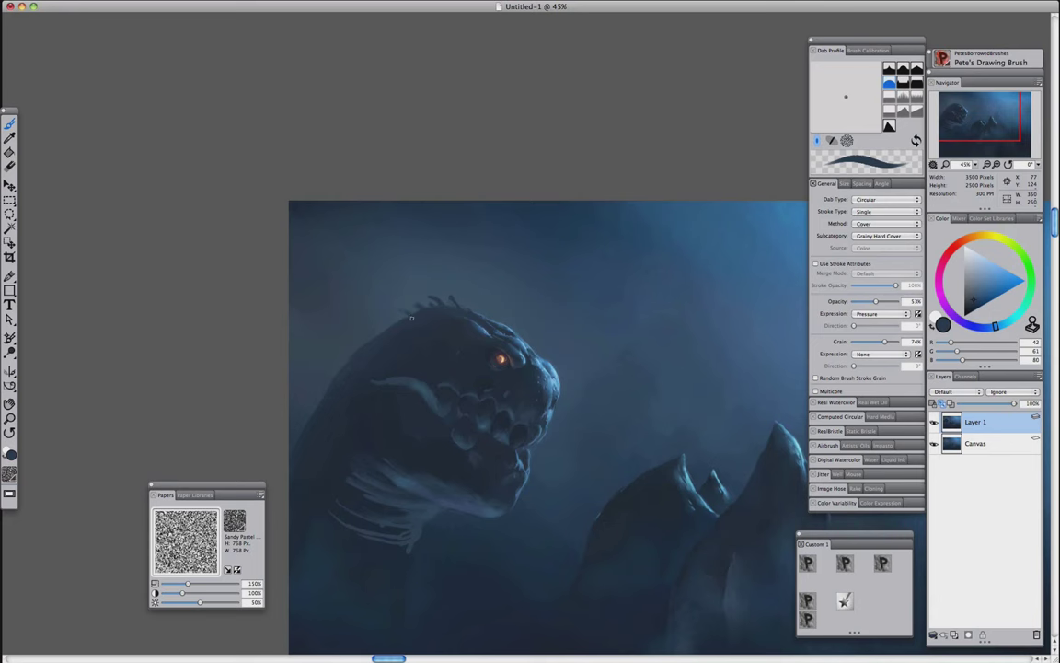
{"action": "scroll", "coordinate": [437, 255], "scroll_direction": "up", "scroll_amount": 3}
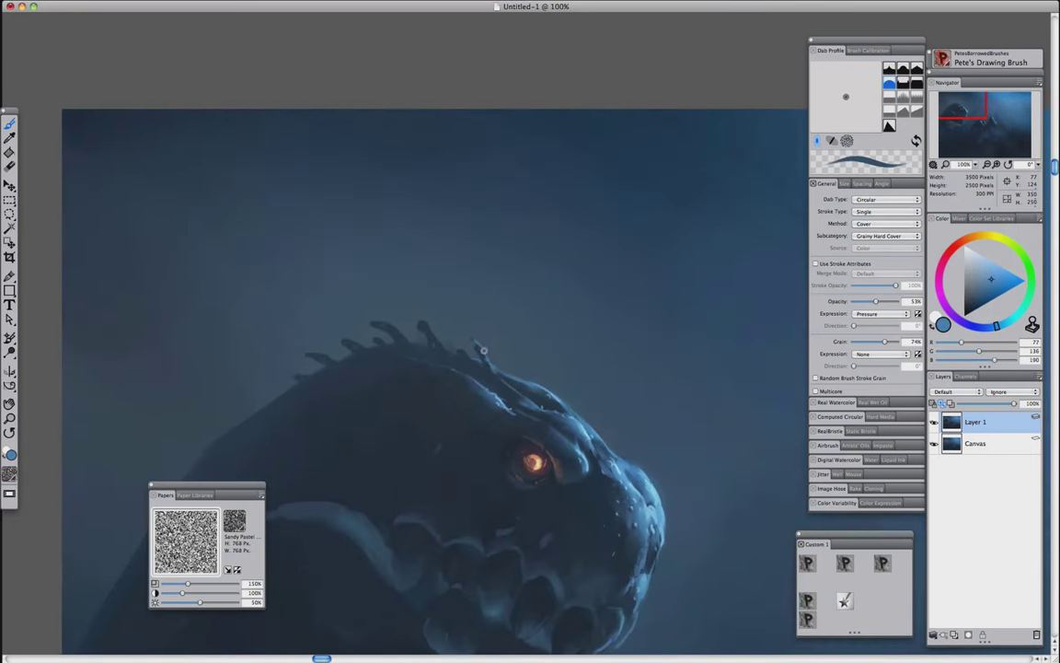
{"action": "key", "text": "/"}
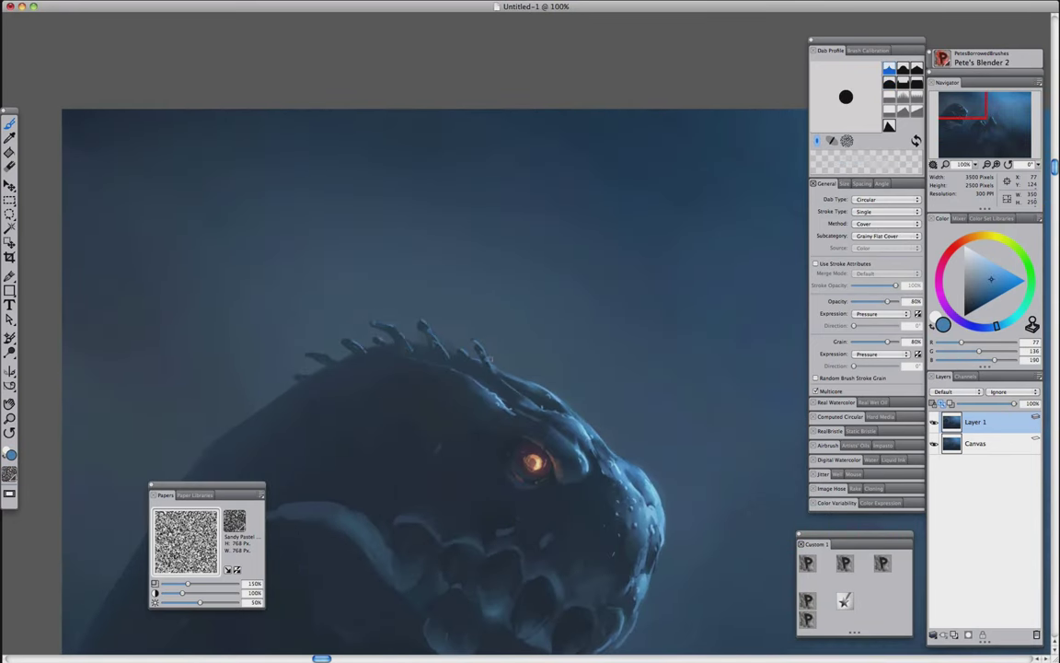
{"action": "scroll", "coordinate": [527, 338], "scroll_direction": "down", "scroll_amount": 1}
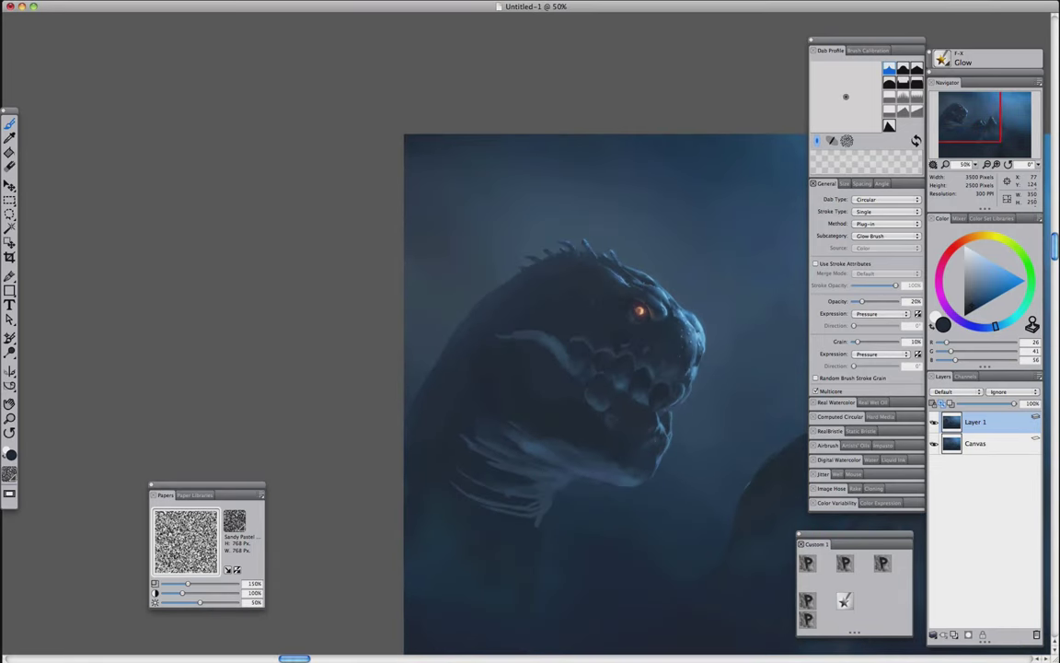
Tint the creature's head and neck with muted greenish tones on a new Color-mode layer using Pete's Airbrush
{"action": "left_click", "coordinate": [957, 391]}
{"action": "left_click", "coordinate": [939, 556]}
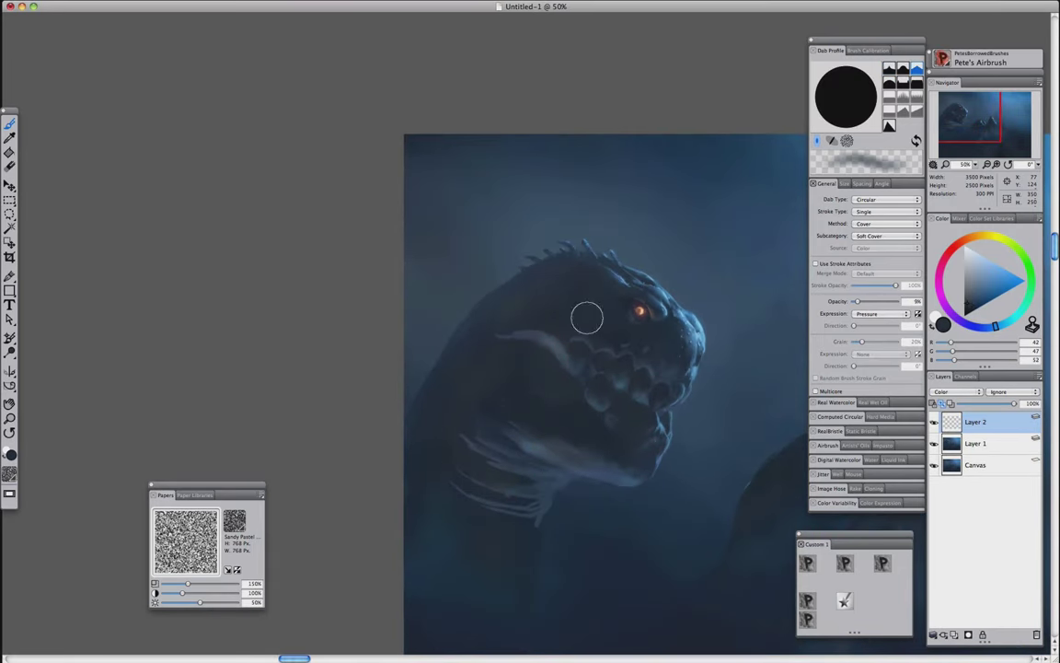
{"action": "left_click", "coordinate": [1028, 265]}
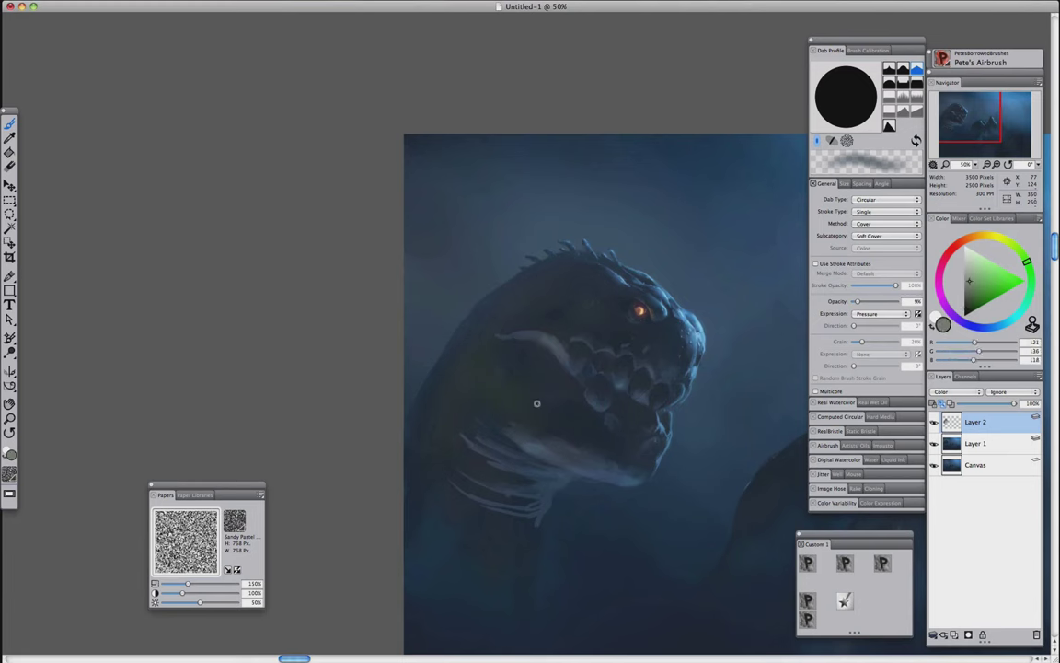
{"action": "left_click", "coordinate": [438, 414], "text": "alt"}
{"action": "key", "text": "ctrl+minus"}
{"action": "key", "text": "ctrl+minus"}
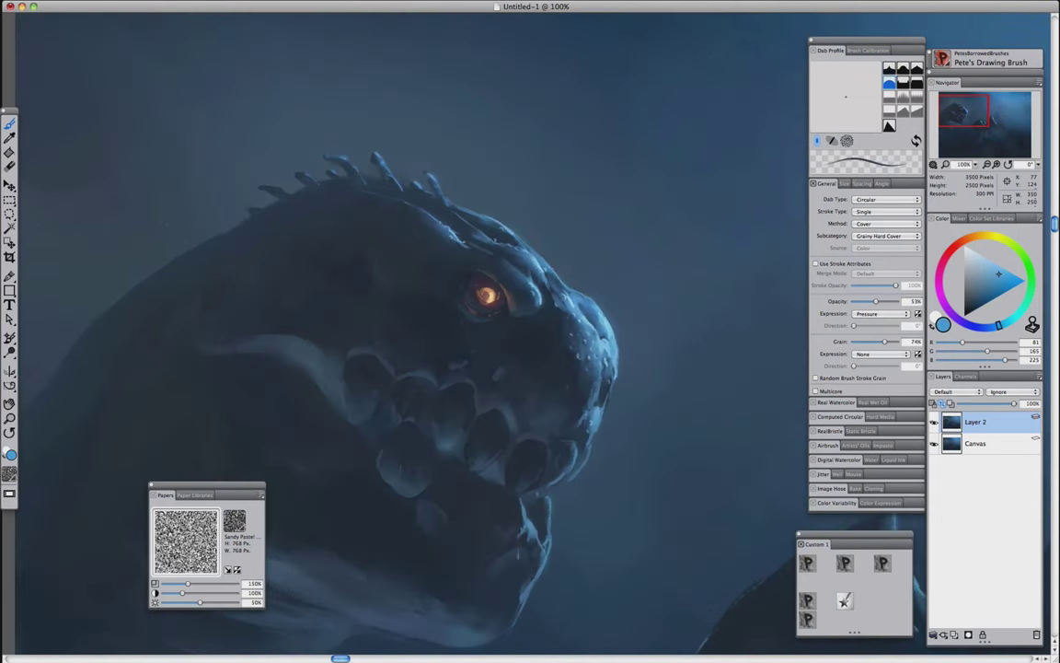
Refine the teeth, neck folds and lower jaw in sampled blues with Pete's Drawing Brush and soften them with Pete's Blender 2
{"action": "left_click", "coordinate": [543, 366], "text": "alt"}
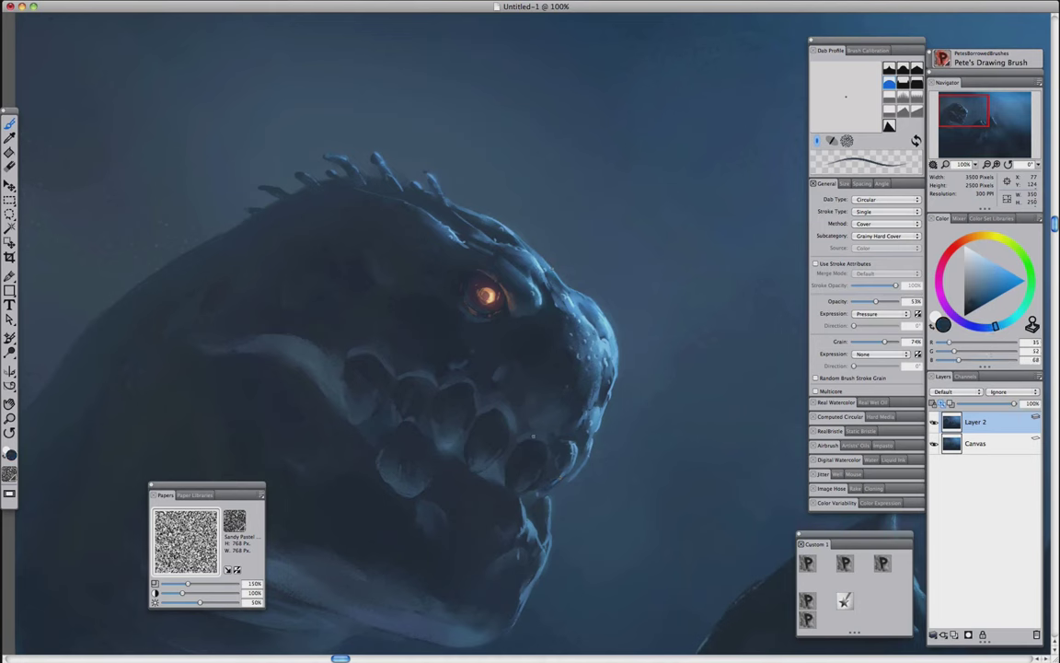
{"action": "left_click", "coordinate": [808, 600]}
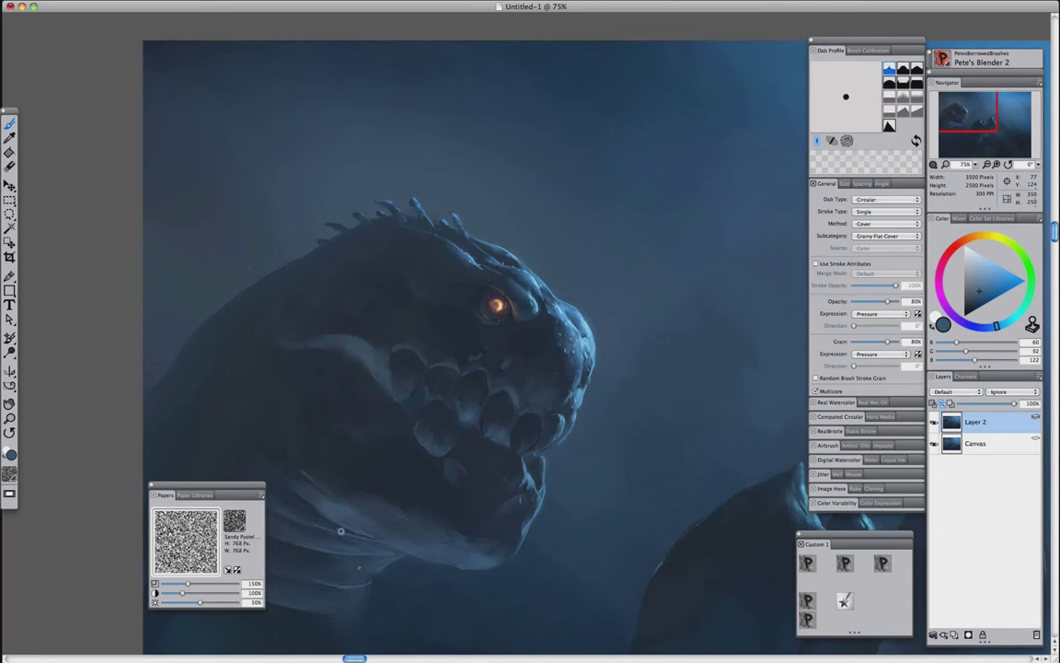
{"action": "key", "text": "super+minus"}
{"action": "left_click", "coordinate": [807, 563]}
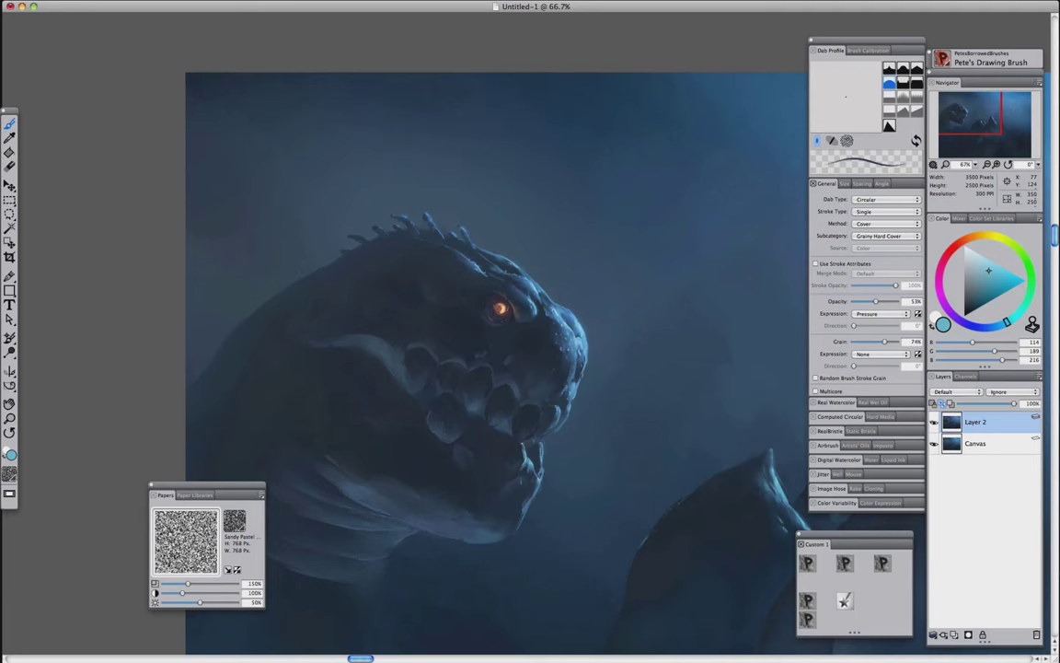
{"action": "left_click", "coordinate": [801, 75], "text": "alt"}
{"action": "left_click", "coordinate": [807, 619]}
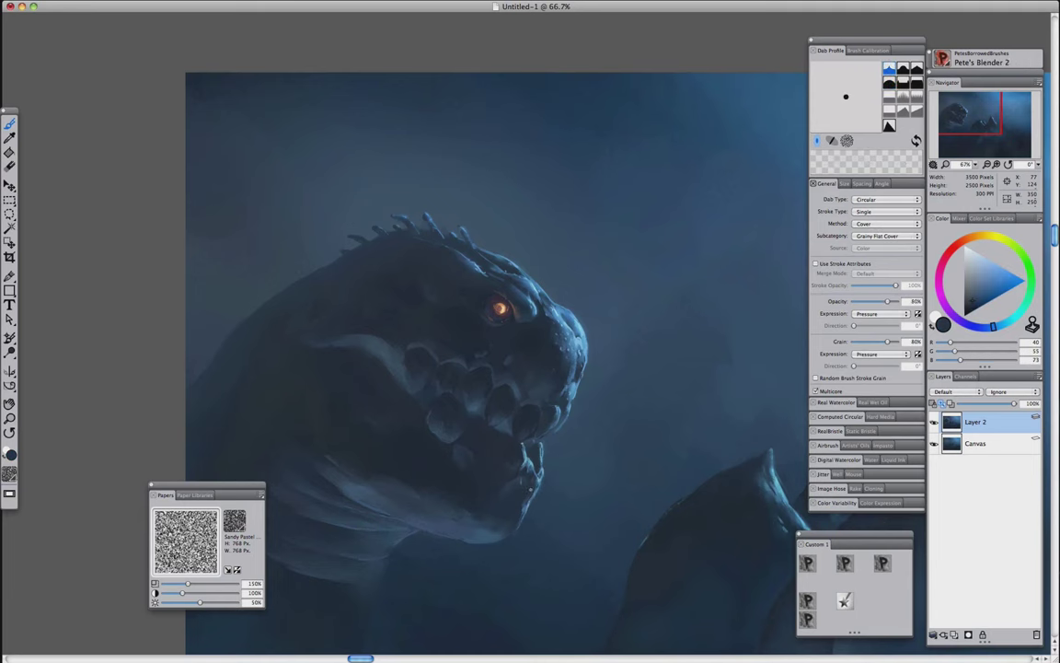
Paint another tooth beneath the upper row with Pete's Painting Brush, blend it and streak the teeth with Pete's Drawing Brush
{"action": "scroll", "coordinate": [524, 338], "scroll_direction": "down", "scroll_amount": 2}
{"action": "scroll", "coordinate": [524, 338], "scroll_direction": "up", "scroll_amount": 3}
{"action": "left_click", "coordinate": [845, 564]}
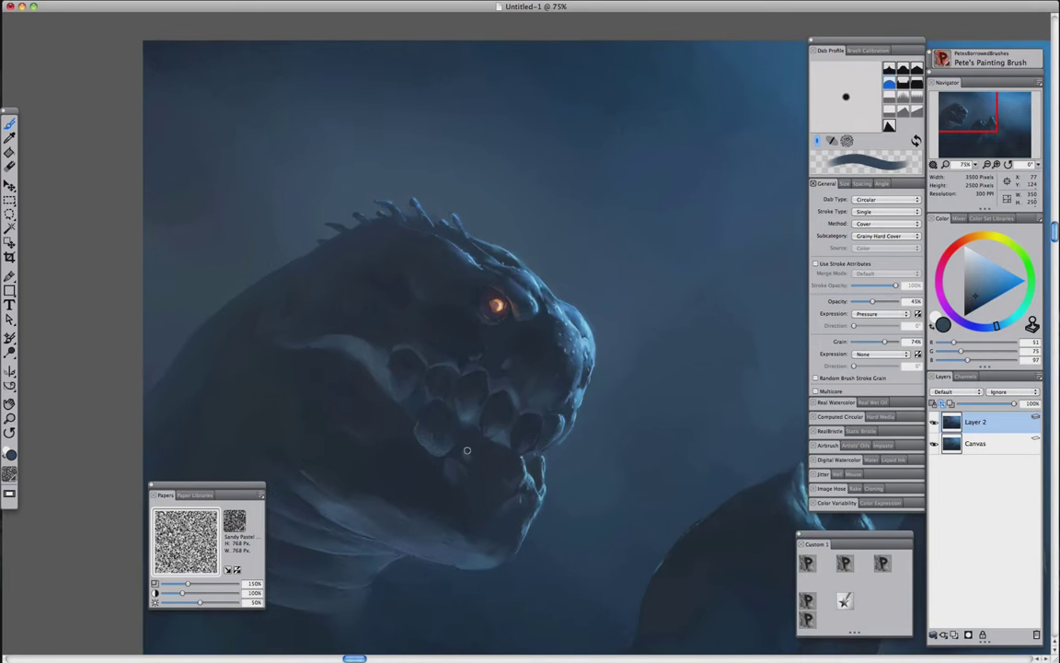
{"action": "left_click", "coordinate": [431, 394], "text": "alt"}
{"action": "key", "text": "F2"}
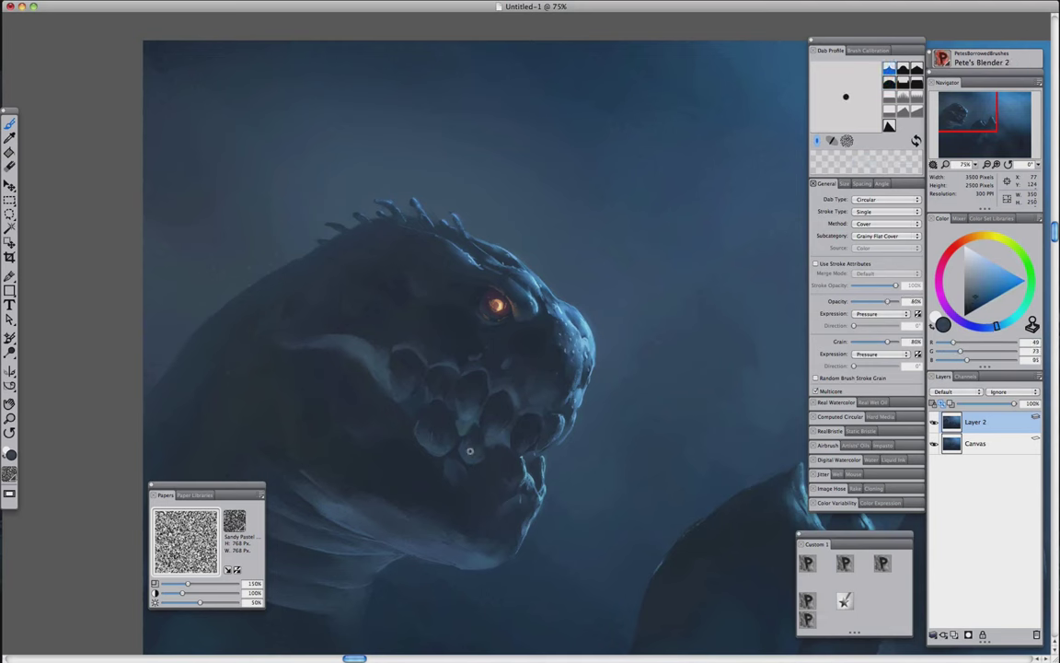
{"action": "left_click", "coordinate": [481, 441], "text": "alt"}
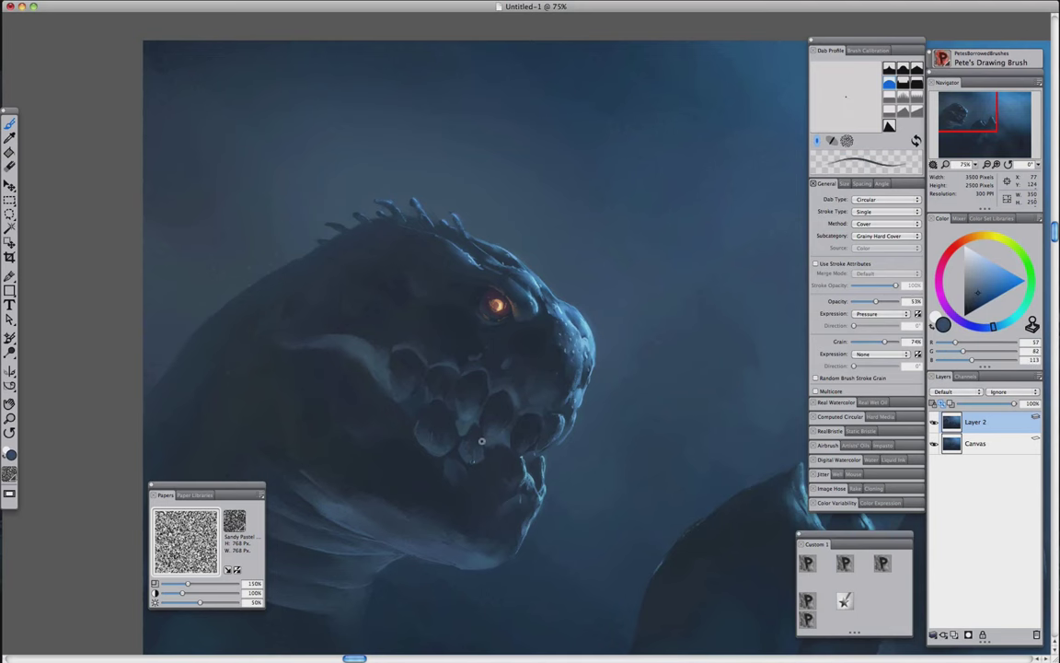
{"action": "key", "text": "F3"}
{"action": "left_click", "coordinate": [428, 420], "text": "alt"}
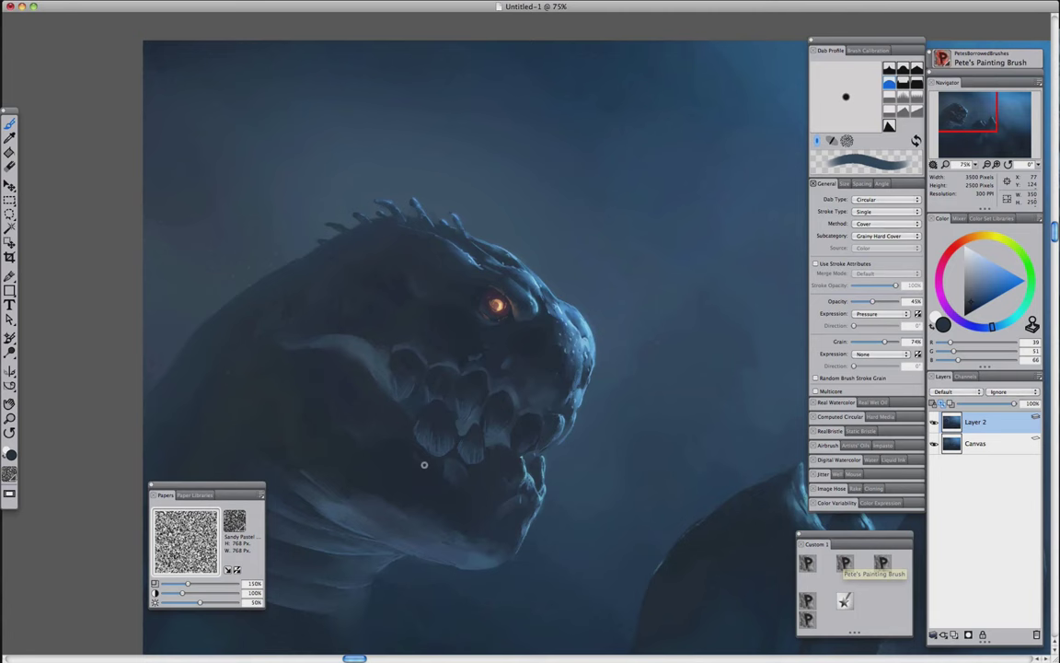
Add faint lower teeth inside the jaw in sampled dark blue with Pete's Painting Brush and soften them with Pete's Blender 2
{"action": "left_click", "coordinate": [472, 476], "text": "alt"}
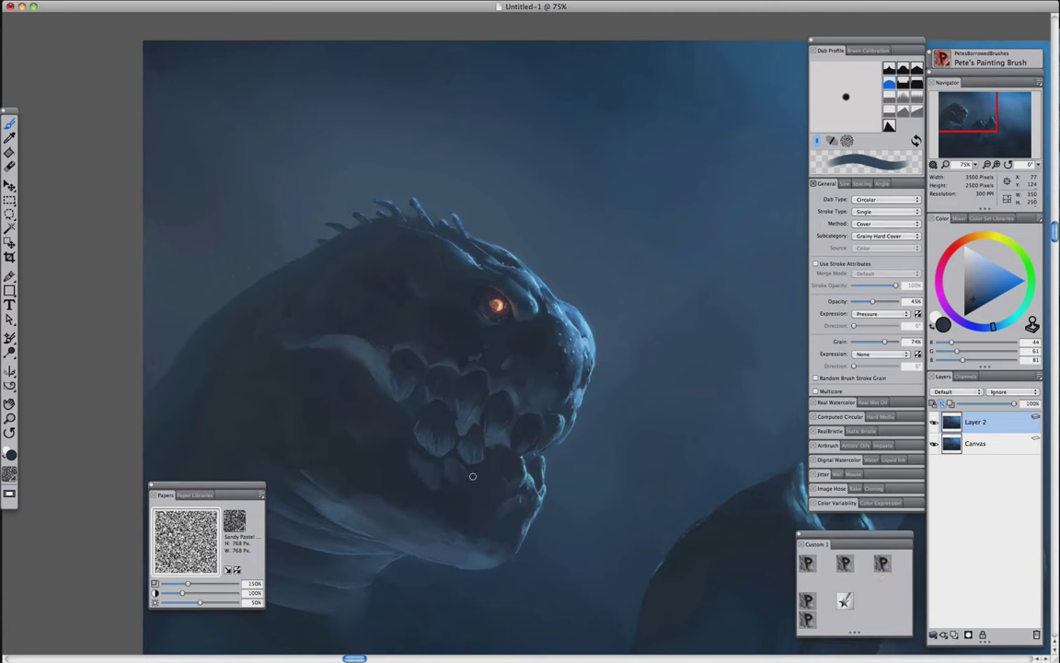
{"action": "key", "text": "2"}
{"action": "scroll", "coordinate": [515, 407], "scroll_direction": "down", "scroll_amount": 3}
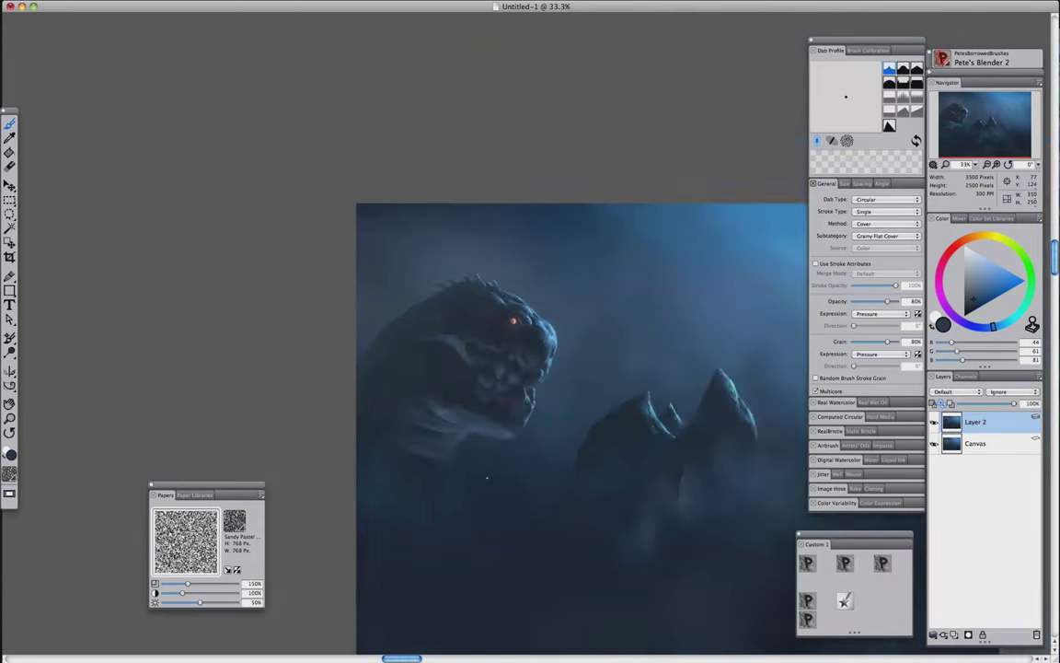
{"action": "scroll", "coordinate": [516, 407], "scroll_direction": "up", "scroll_amount": 3}
Rework the folds of the creature's neck in sampled blue with Pete's Painting Brush and blend them with Pete's Blender 2
{"action": "key", "text": "1"}
{"action": "left_click", "coordinate": [460, 509], "text": "alt"}
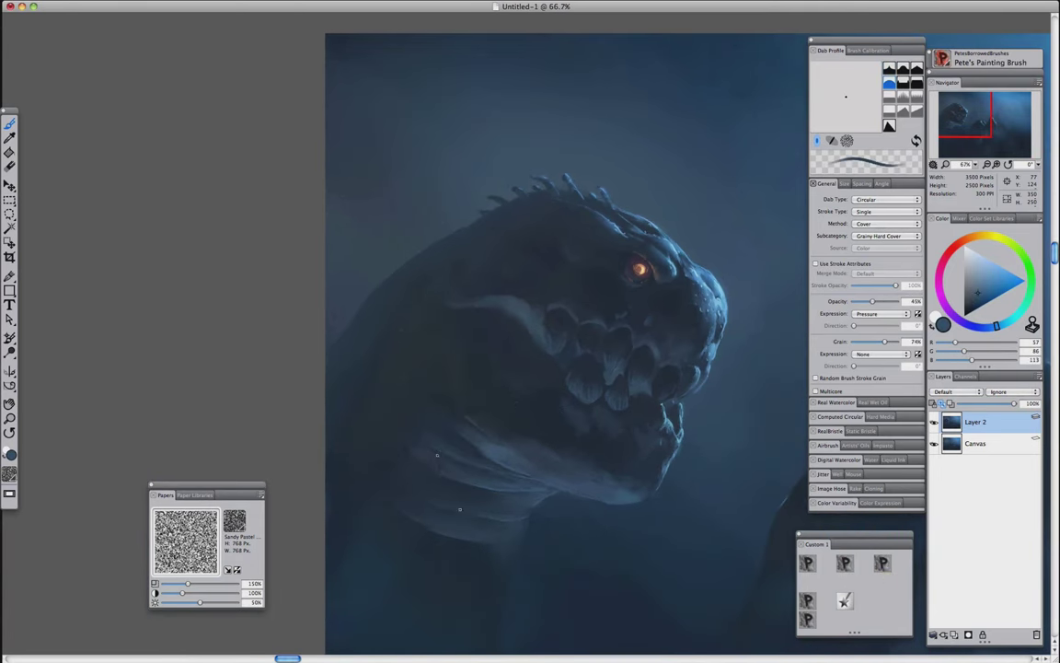
{"action": "key", "text": "2"}
{"action": "key", "text": "super+minus"}
{"action": "key", "text": "super+minus"}
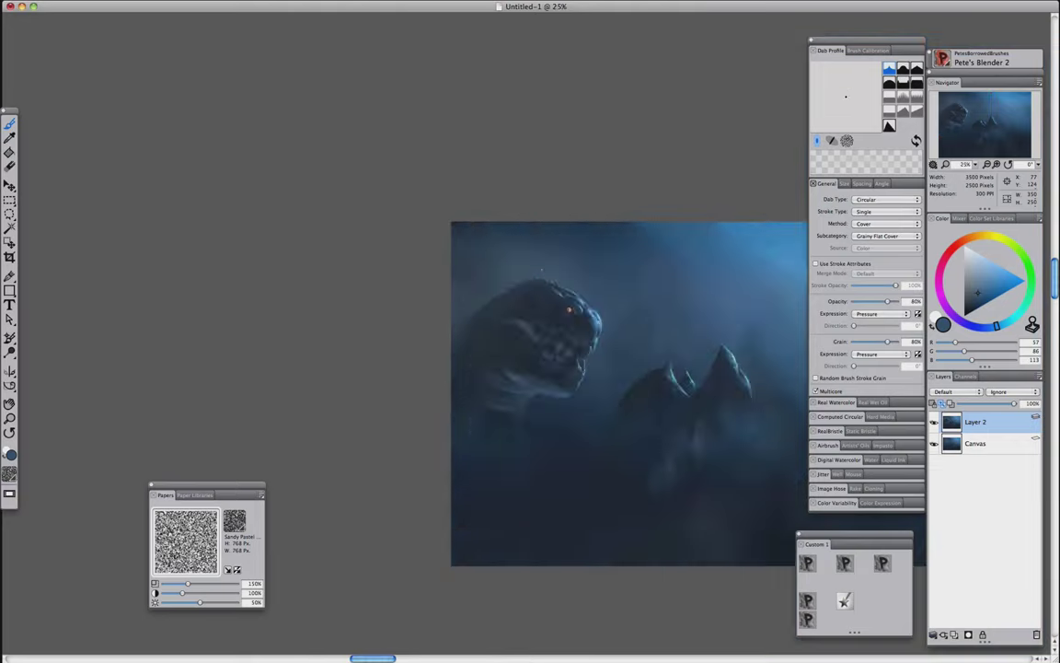
Save the painting as blue_001 in Photoshop format in the June 2013 folder
{"action": "left_click_drag", "start_coordinate": [651, 251], "coordinate": [444, 291]}
{"action": "key", "text": "super+shift+s"}
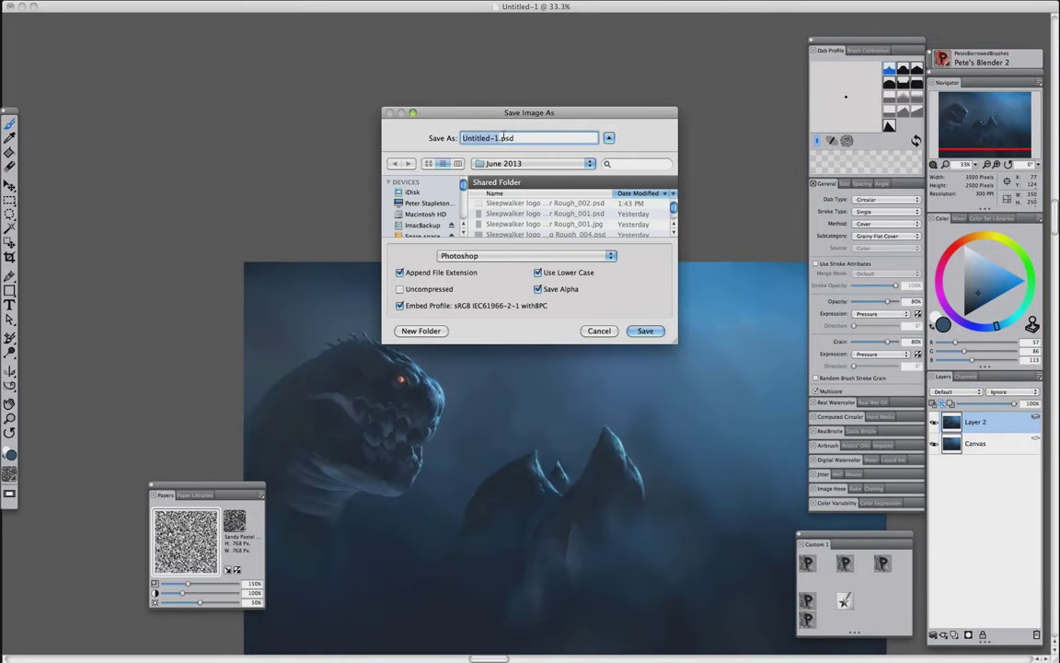
{"action": "type", "text": "blue_001"}
{"action": "key", "text": "Return"}
Set up a fresh full-image working layer above the Canvas and check the painting with the palettes hidden
{"action": "right_click", "coordinate": [957, 422]}
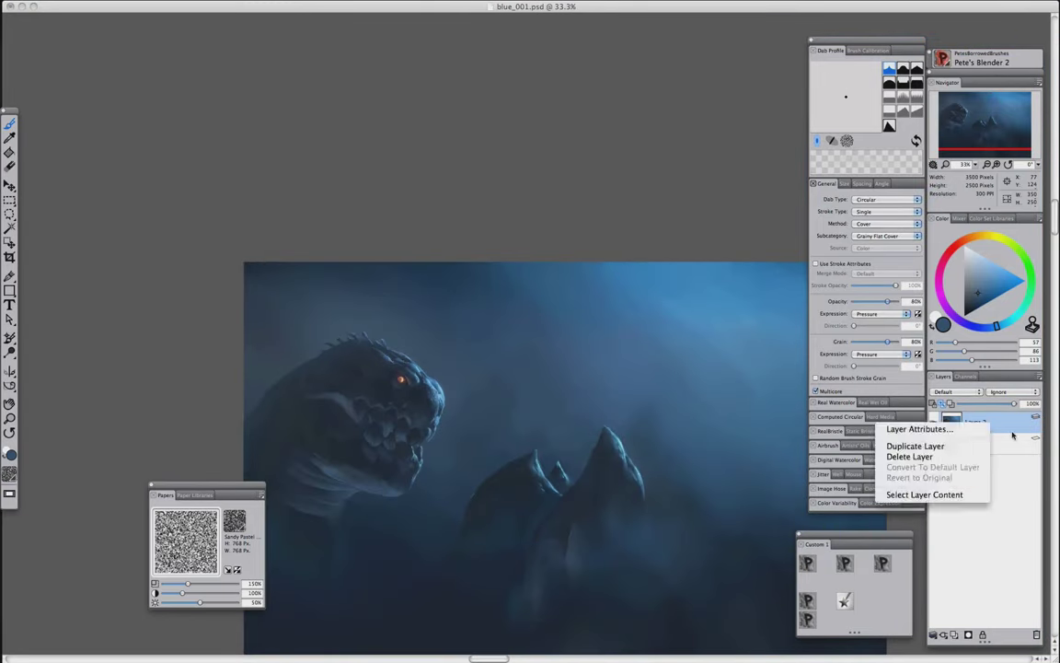
{"action": "left_click", "coordinate": [967, 466]}
{"action": "key", "text": "super+shift+n"}
{"action": "key", "text": "Tab"}
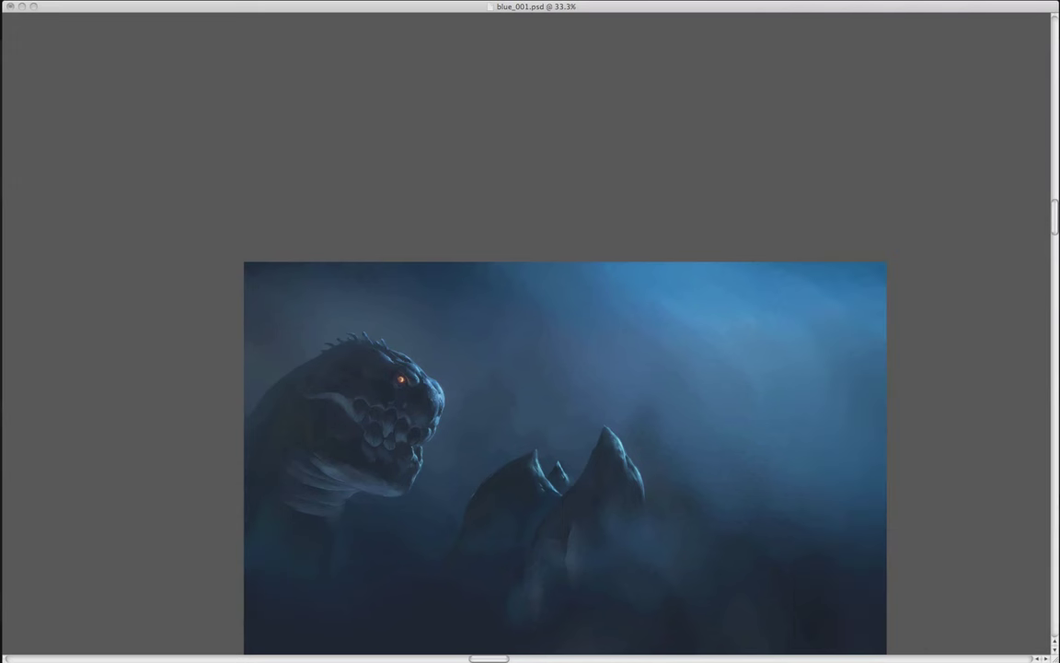
{"action": "key", "text": "Tab"}
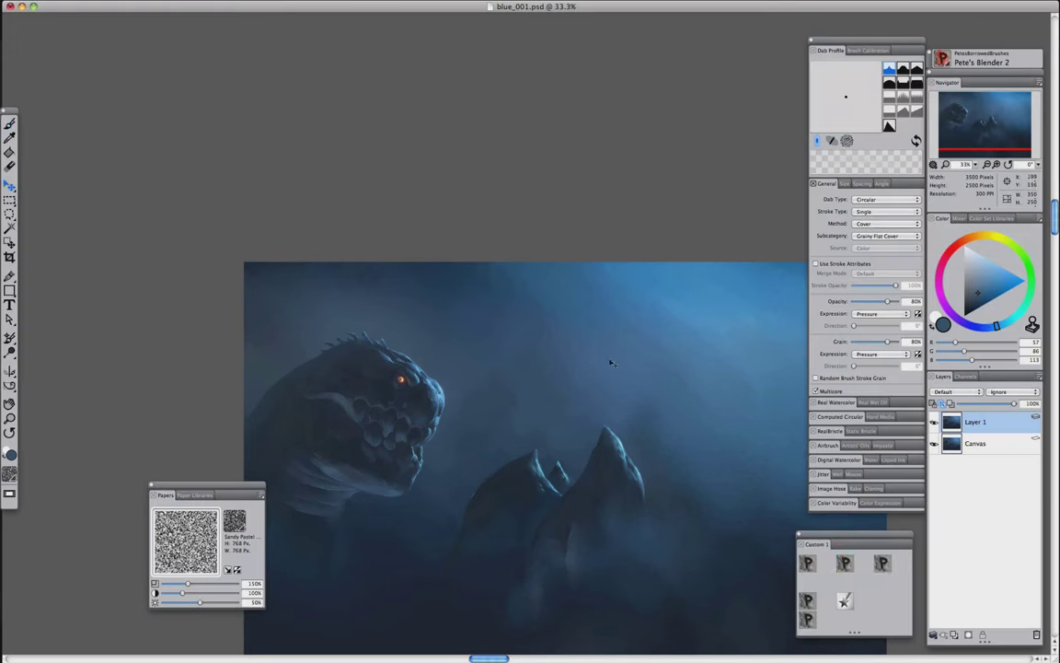
Block in a second worm creature's rounded head and neck behind the spires in dark blue with Pete's Painting Brush
{"action": "mouse_move", "coordinate": [656, 377]}
{"action": "left_mouse_down"}
{"action": "mouse_move", "coordinate": [681, 421]}
{"action": "mouse_move", "coordinate": [709, 308]}
{"action": "left_mouse_up"}
{"action": "mouse_move", "coordinate": [641, 444]}
{"action": "left_mouse_down"}
{"action": "mouse_move", "coordinate": [671, 414]}
{"action": "mouse_move", "coordinate": [635, 440]}
{"action": "mouse_move", "coordinate": [671, 436]}
{"action": "left_mouse_up"}
{"action": "left_click", "coordinate": [808, 620]}
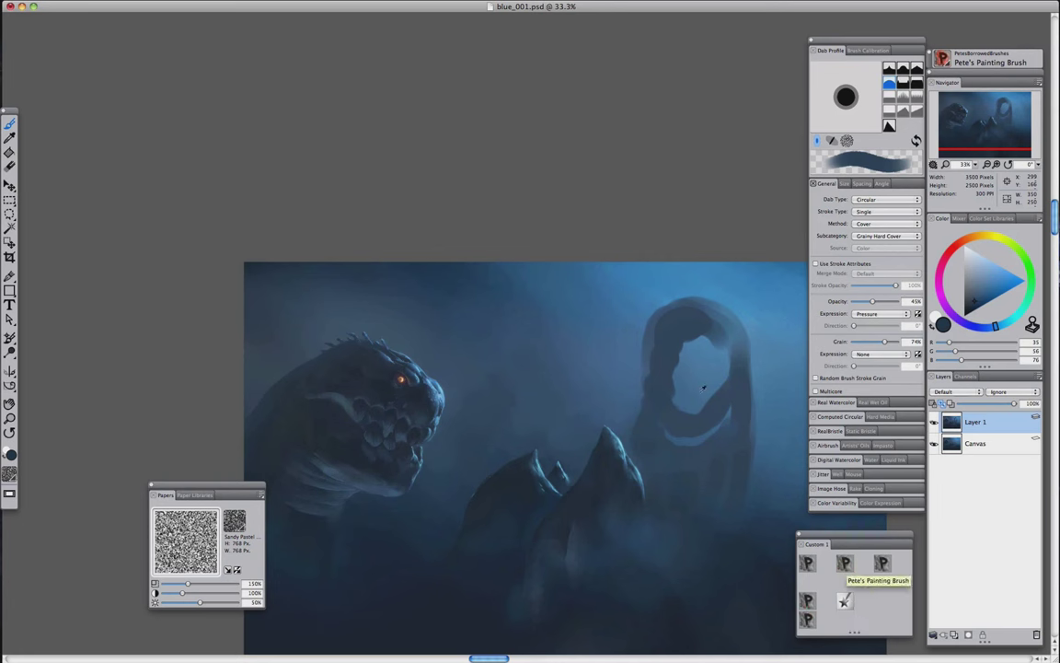
{"action": "mouse_move", "coordinate": [686, 354]}
{"action": "left_mouse_down"}
{"action": "mouse_move", "coordinate": [718, 404]}
{"action": "mouse_move", "coordinate": [717, 422]}
{"action": "mouse_move", "coordinate": [727, 411]}
{"action": "mouse_move", "coordinate": [668, 435]}
{"action": "mouse_move", "coordinate": [677, 419]}
{"action": "mouse_move", "coordinate": [705, 419]}
{"action": "mouse_move", "coordinate": [683, 362]}
{"action": "mouse_move", "coordinate": [678, 376]}
{"action": "mouse_move", "coordinate": [650, 366]}
{"action": "mouse_move", "coordinate": [712, 377]}
{"action": "left_mouse_up"}
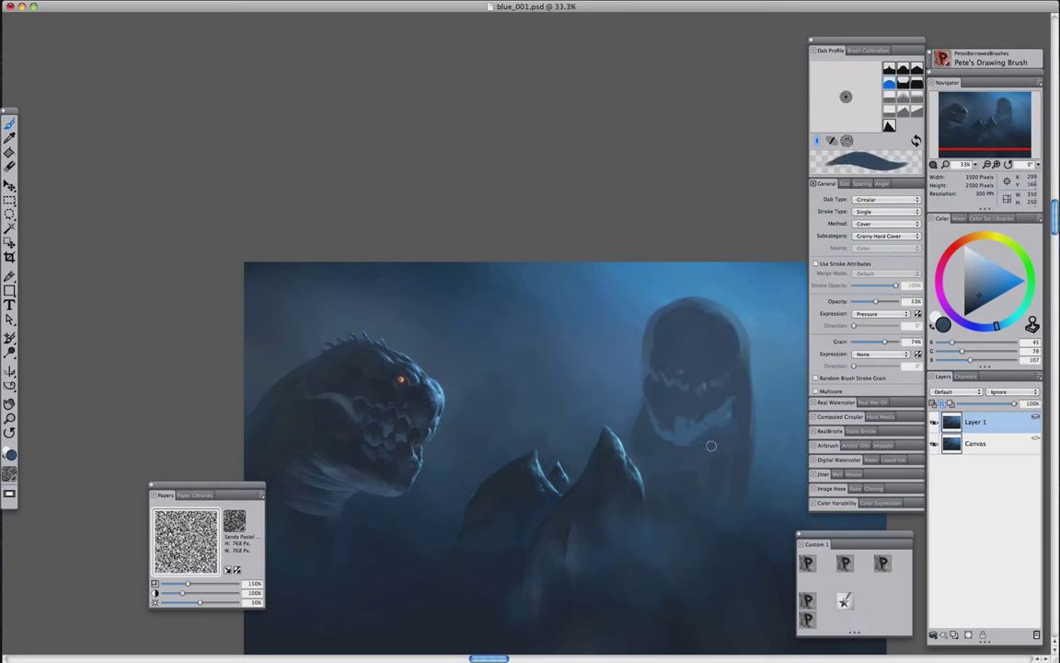
Shape the second creature's mouth, chin and throat in lighter blues and soften the forms with Pete's Blender 2
{"action": "left_click", "coordinate": [808, 600]}
{"action": "mouse_move", "coordinate": [649, 364]}
{"action": "left_mouse_down"}
{"action": "mouse_move", "coordinate": [663, 370]}
{"action": "mouse_move", "coordinate": [690, 427]}
{"action": "left_mouse_up"}
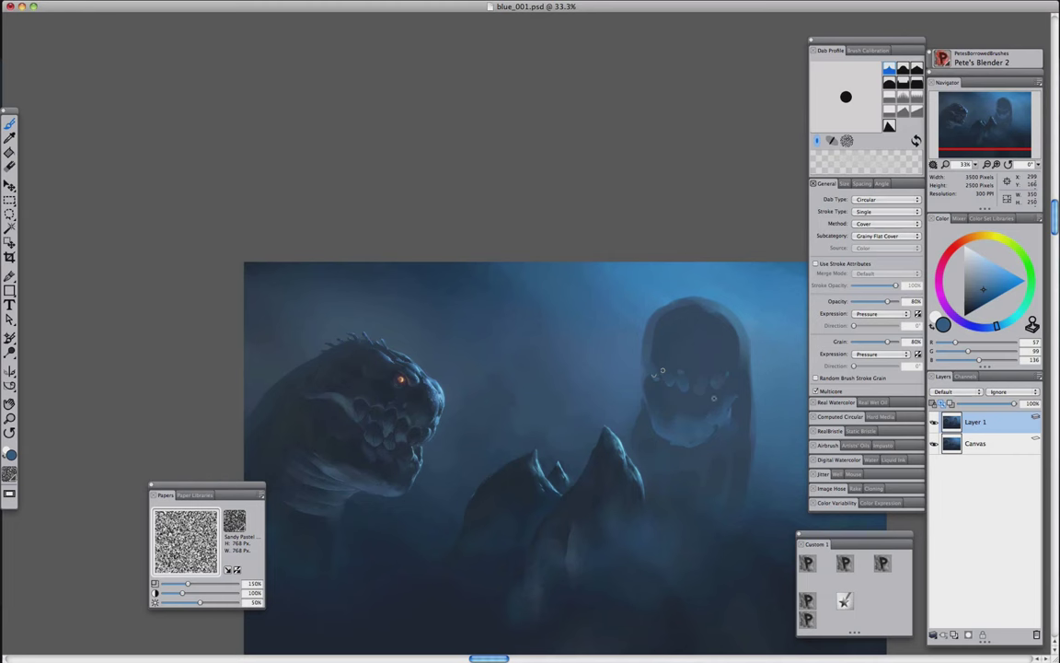
{"action": "left_click_drag", "start_coordinate": [662, 370], "coordinate": [728, 331]}
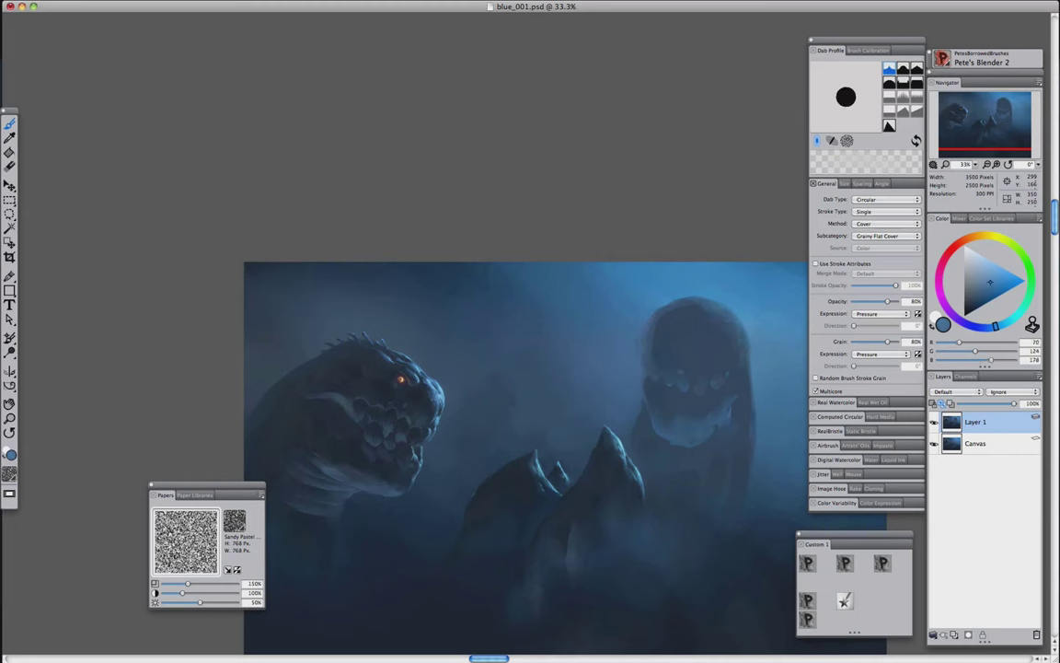
{"action": "left_click", "coordinate": [674, 472], "text": "alt"}
{"action": "mouse_move", "coordinate": [673, 472]}
{"action": "left_mouse_down"}
{"action": "mouse_move", "coordinate": [644, 387]}
{"action": "mouse_move", "coordinate": [598, 423]}
{"action": "mouse_move", "coordinate": [661, 444]}
{"action": "left_mouse_up"}
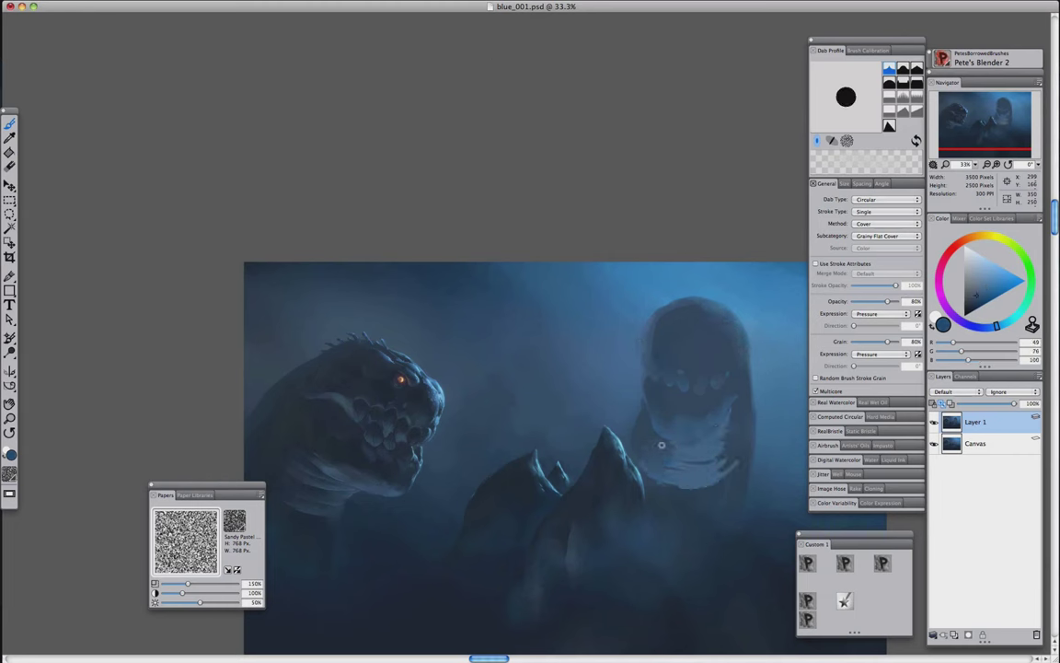
Paint a lighter blue gum area above the second creature's upper teeth with Pete's Painting Brush and blend it into the face
{"action": "key", "text": "2"}
{"action": "left_click", "coordinate": [708, 362], "text": "alt"}
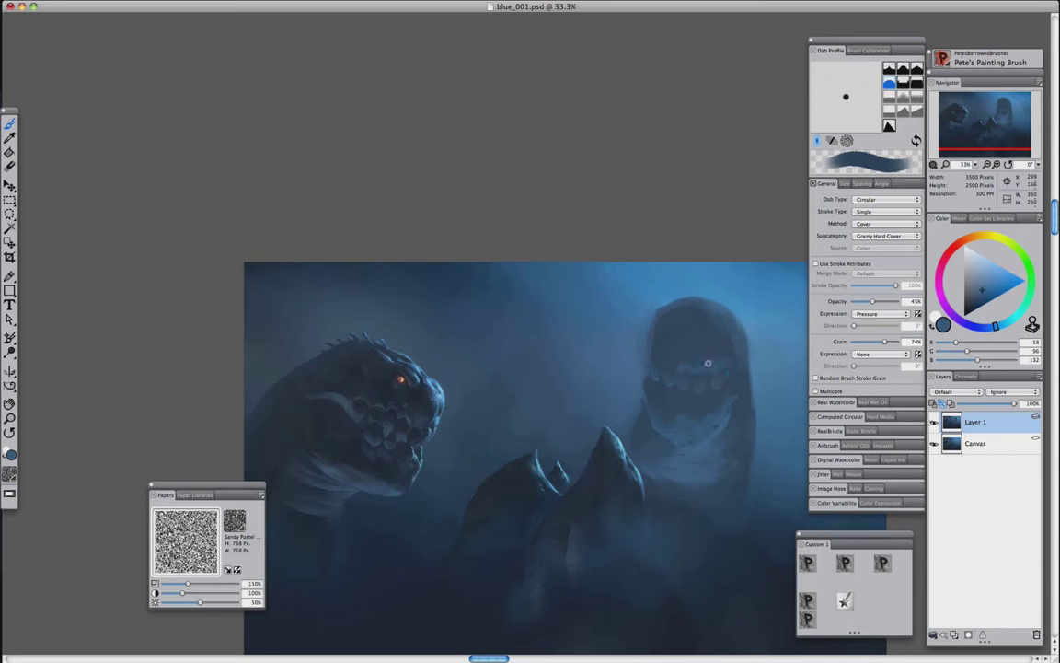
{"action": "key", "text": "1"}
{"action": "left_click", "coordinate": [727, 346], "text": "alt"}
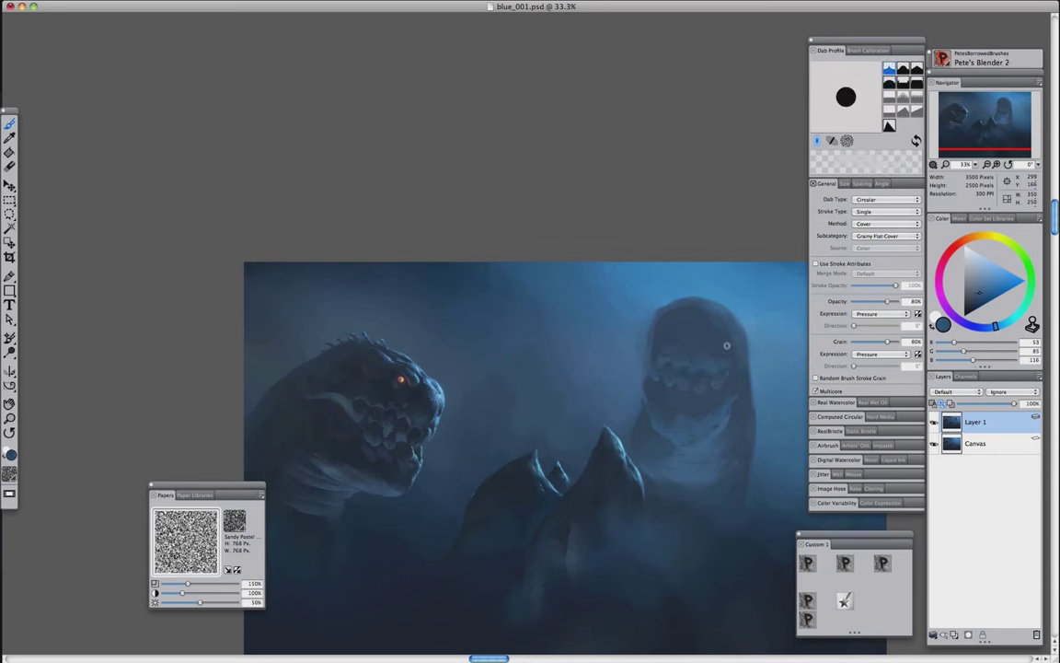
Define the second creature's upper and lower teeth with dark blue using Pete's Drawing Brush and soften them with Pete's Blender 2
{"action": "left_click", "coordinate": [807, 600]}
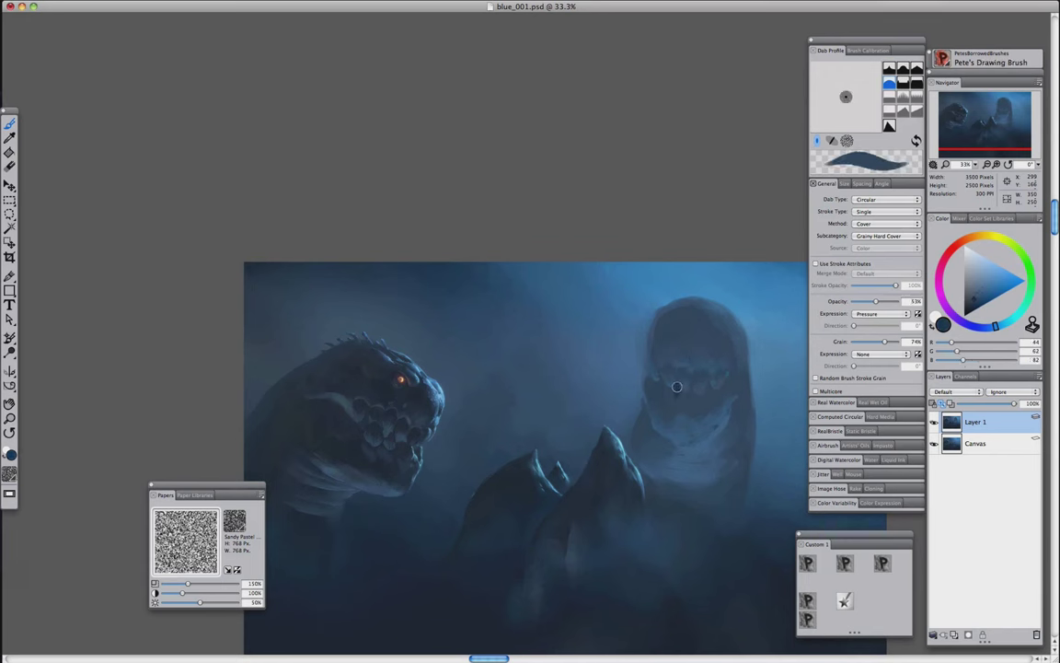
{"action": "left_click", "coordinate": [696, 386], "text": "alt"}
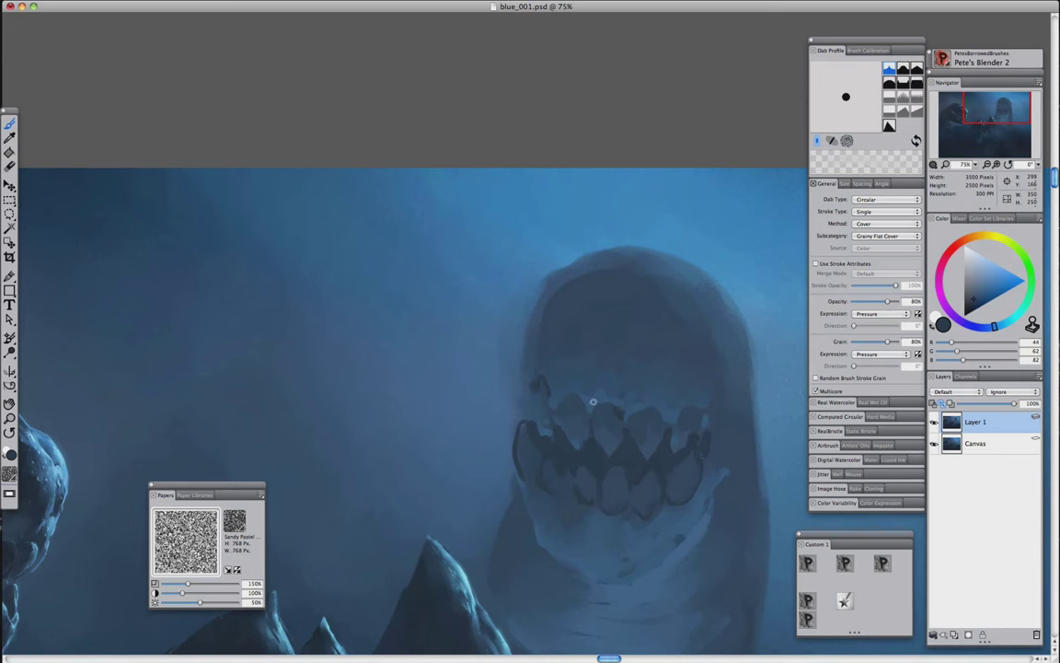
{"action": "mouse_move", "coordinate": [518, 445]}
{"action": "left_mouse_down"}
{"action": "mouse_move", "coordinate": [592, 497]}
{"action": "mouse_move", "coordinate": [645, 497]}
{"action": "left_mouse_up"}
{"action": "key", "text": "super+minus"}
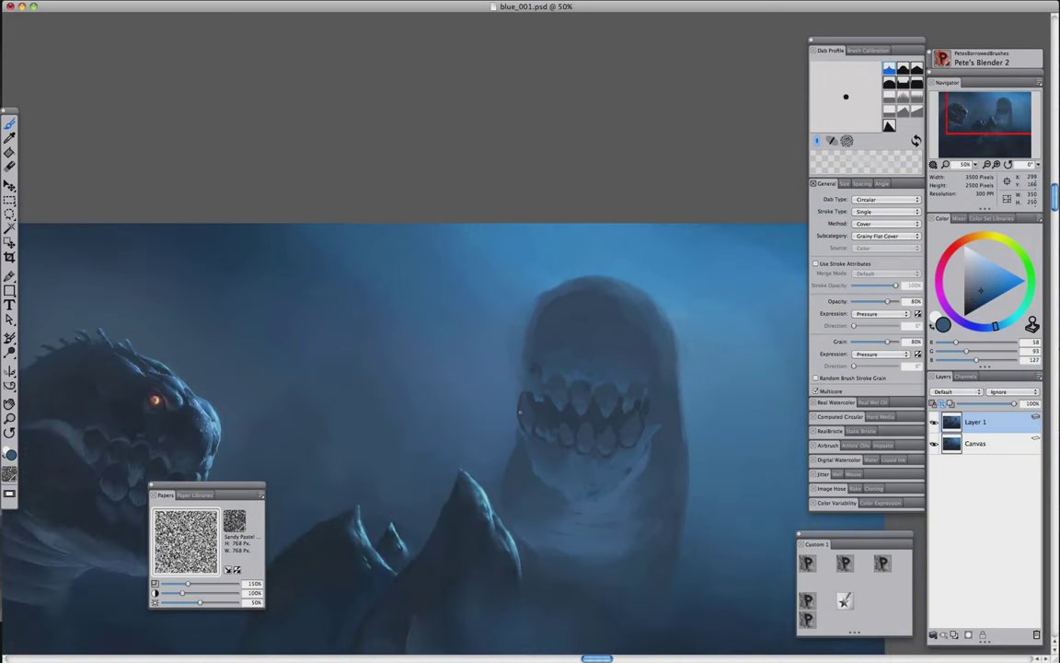
Shade the second creature's forehead in dark blue with Pete's Drawing Brush and soften it with Pete's Blender 2
{"action": "mouse_move", "coordinate": [534, 277]}
{"action": "left_mouse_down"}
{"action": "mouse_move", "coordinate": [598, 286]}
{"action": "mouse_move", "coordinate": [589, 350]}
{"action": "mouse_move", "coordinate": [650, 439]}
{"action": "left_mouse_up"}
{"action": "key", "text": "2"}
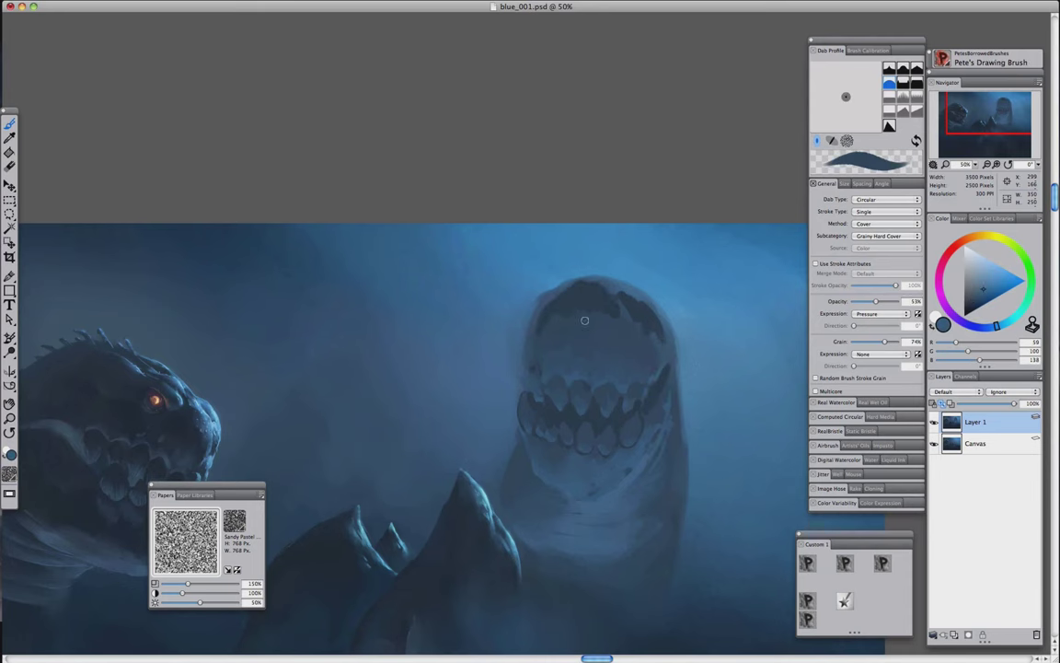
{"action": "key", "text": "3"}
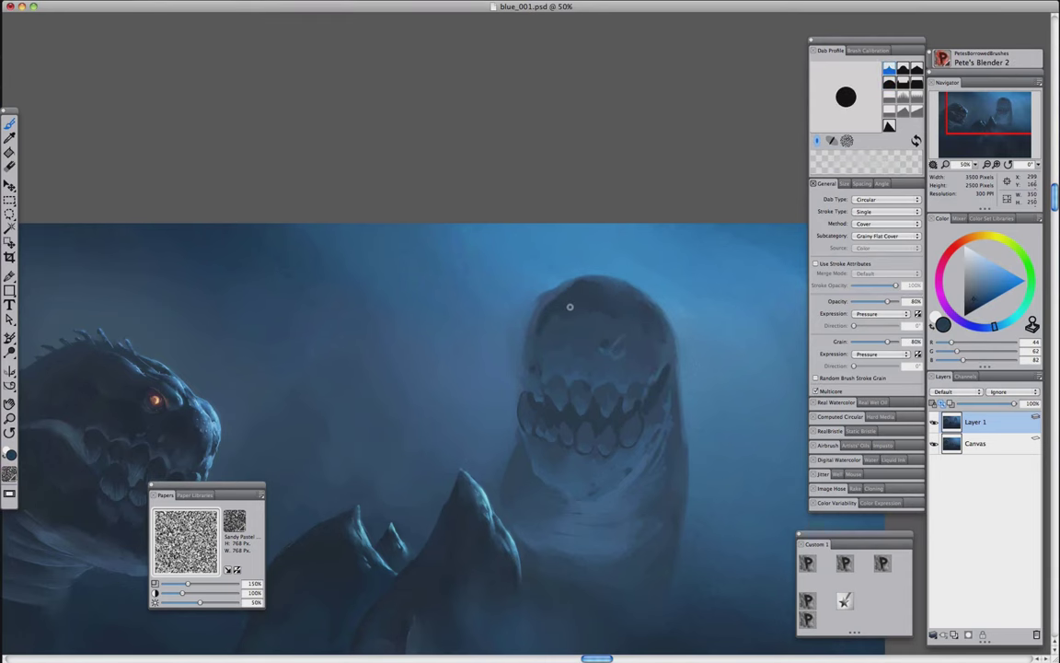
Define the second creature's upper lip with lighter blue bumps using Pete's Drawing Brush and soften them with Pete's Blender 2
{"action": "key", "text": "super+minus"}
{"action": "key", "text": "super+minus"}
{"action": "key", "text": "super+minus"}
{"action": "key", "text": "super+minus"}
{"action": "key", "text": "super+plus"}
{"action": "key", "text": "super+plus"}
{"action": "key", "text": "super+plus"}
{"action": "key", "text": "super+plus"}
{"action": "key", "text": "2"}
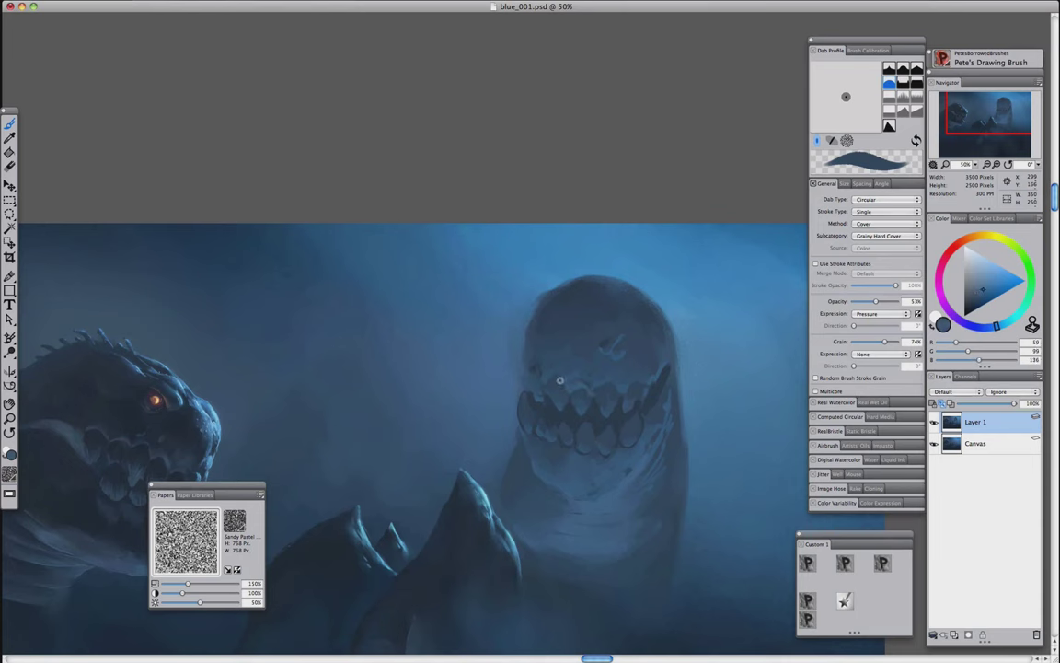
{"action": "key", "text": "3"}
{"action": "key", "text": "super+plus"}
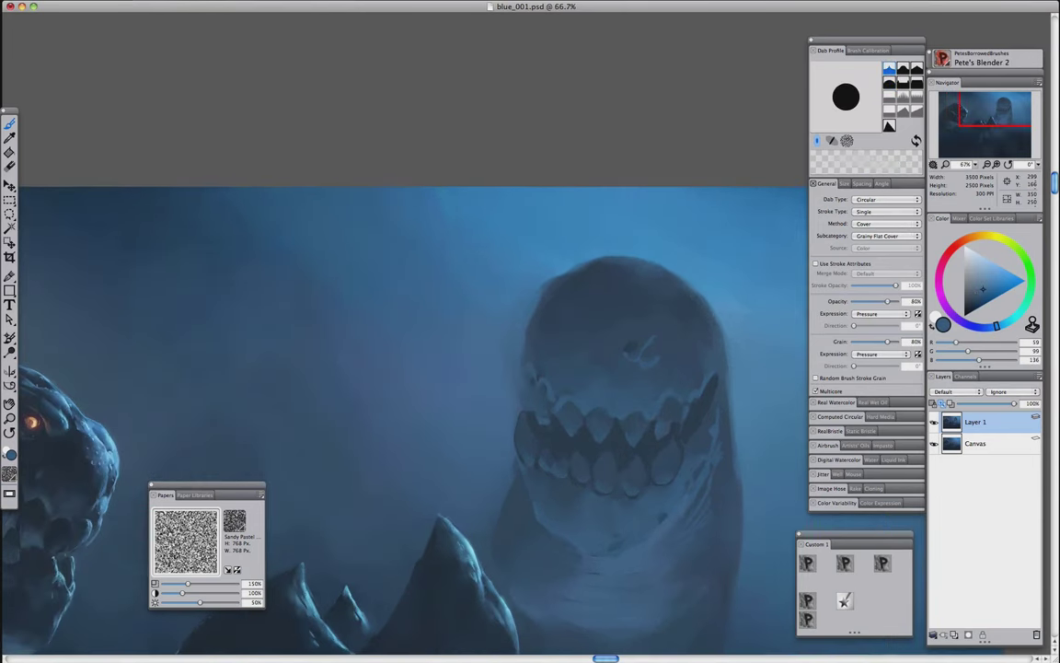
Draw a cluster of round eye sockets above the second creature's mouth in dark and light blue with Pete's Drawing Brush
{"action": "left_click", "coordinate": [807, 562]}
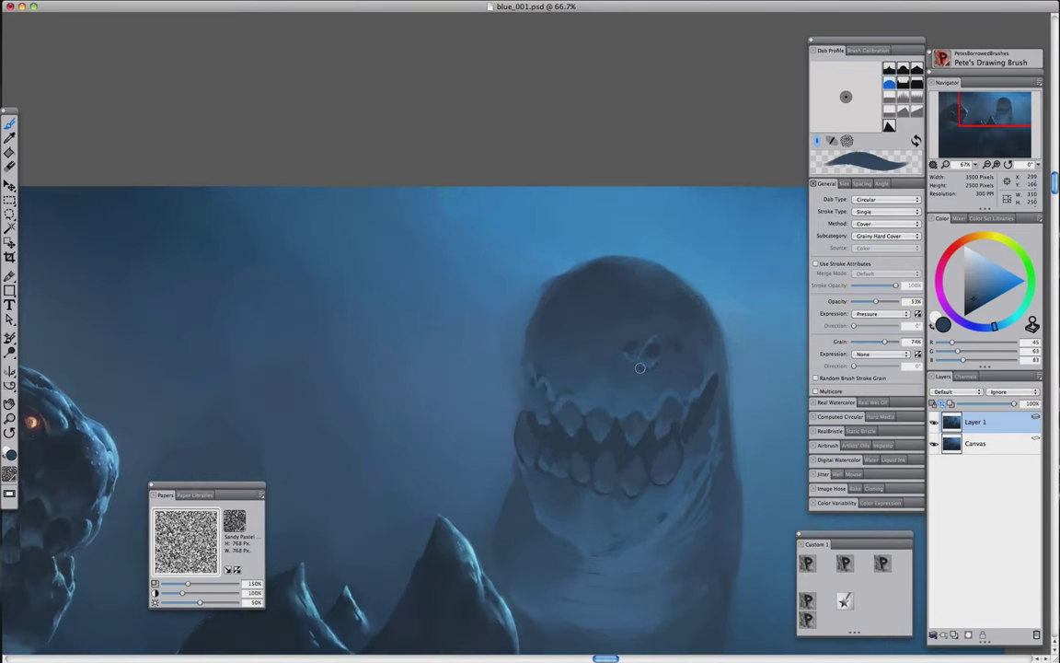
{"action": "mouse_move", "coordinate": [682, 340]}
{"action": "left_mouse_down"}
{"action": "mouse_move", "coordinate": [641, 365]}
{"action": "mouse_move", "coordinate": [669, 349]}
{"action": "left_mouse_up"}
{"action": "left_click", "coordinate": [670, 300], "text": "alt"}
{"action": "key", "text": "super+minus"}
{"action": "key", "text": "super+minus"}
{"action": "key", "text": "super+minus"}
{"action": "key", "text": "super+minus"}
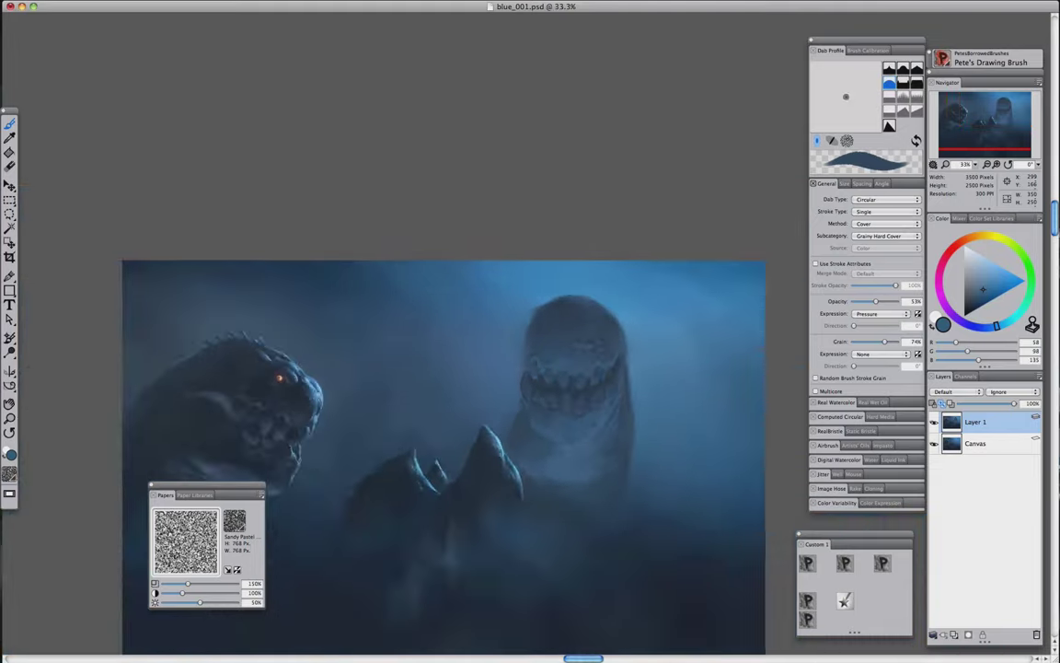
Recut the second creature's head outline by painting sampled bright background blue around it with Pete's Painting Brush
{"action": "key", "text": "super+plus"}
{"action": "key", "text": "super+plus"}
{"action": "key", "text": "super+plus"}
{"action": "key", "text": "super+plus"}
{"action": "key", "text": "super+minus"}
{"action": "key", "text": "super+minus"}
{"action": "key", "text": "super+minus"}
{"action": "key", "text": "super+minus"}
{"action": "key", "text": "super+plus"}
{"action": "key", "text": "super+plus"}
{"action": "key", "text": "super+plus"}
{"action": "key", "text": "super+plus"}
{"action": "key", "text": "2"}
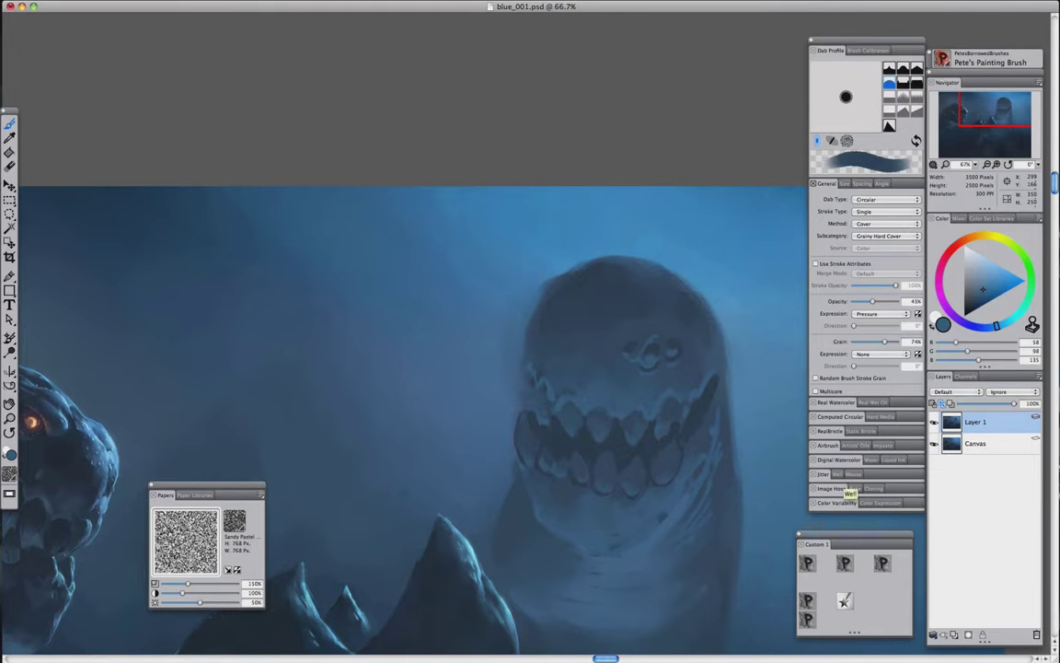
{"action": "left_click", "coordinate": [652, 260], "text": "alt"}
{"action": "left_click_drag", "start_coordinate": [537, 273], "coordinate": [512, 339]}
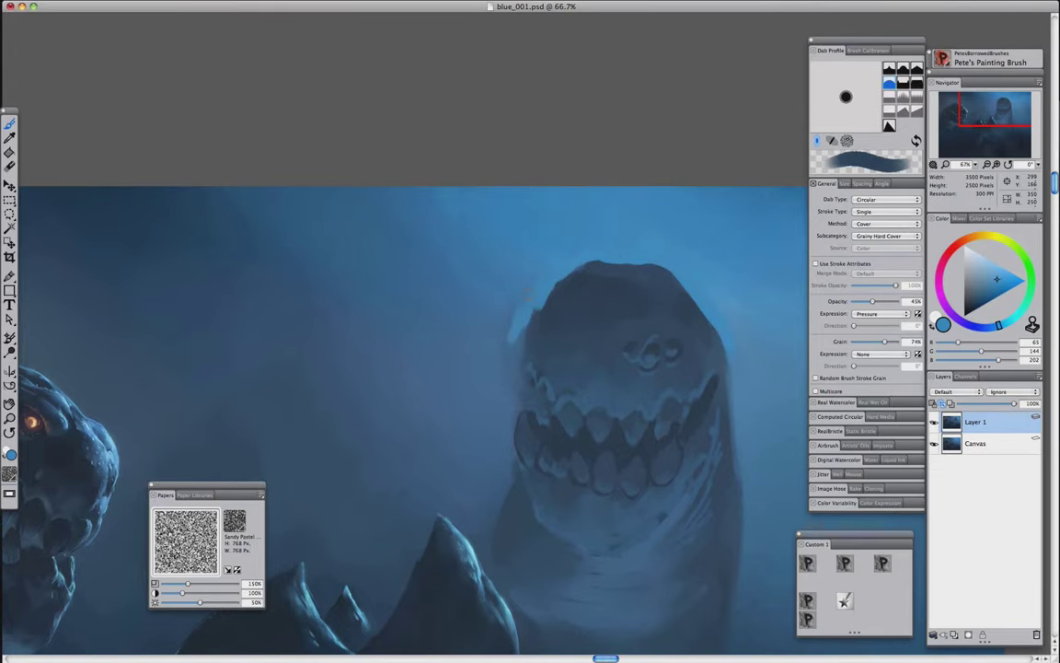
Paint a bright blue rim light along the top and right edge of the second creature's head and blend it with Pete's Blender 2
{"action": "key", "text": "super+minus"}
{"action": "key", "text": "Tab"}
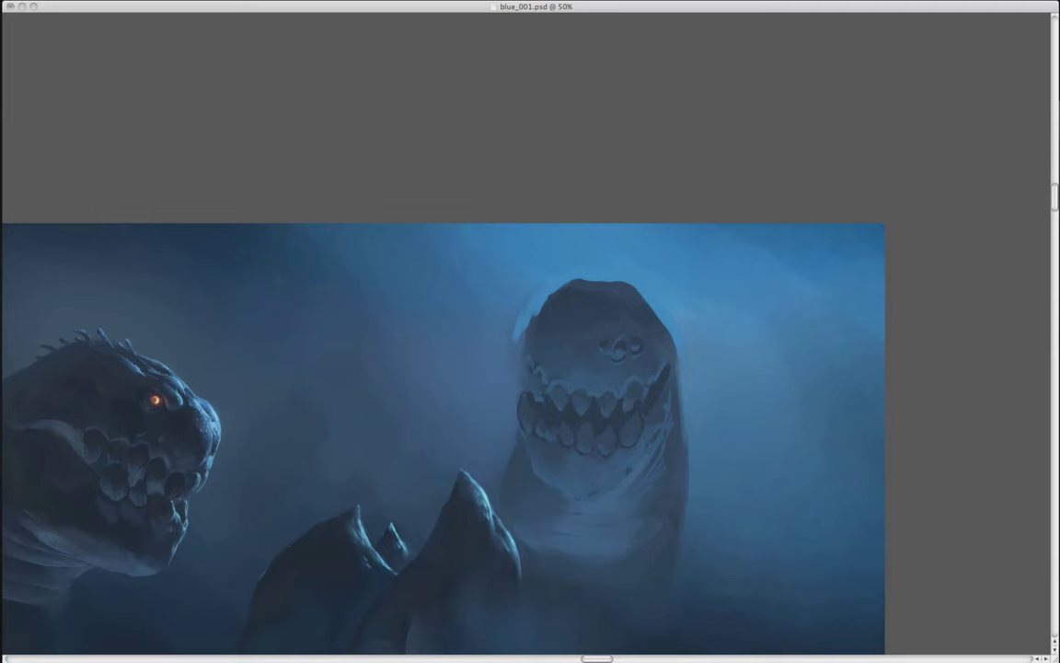
{"action": "key", "text": "Tab"}
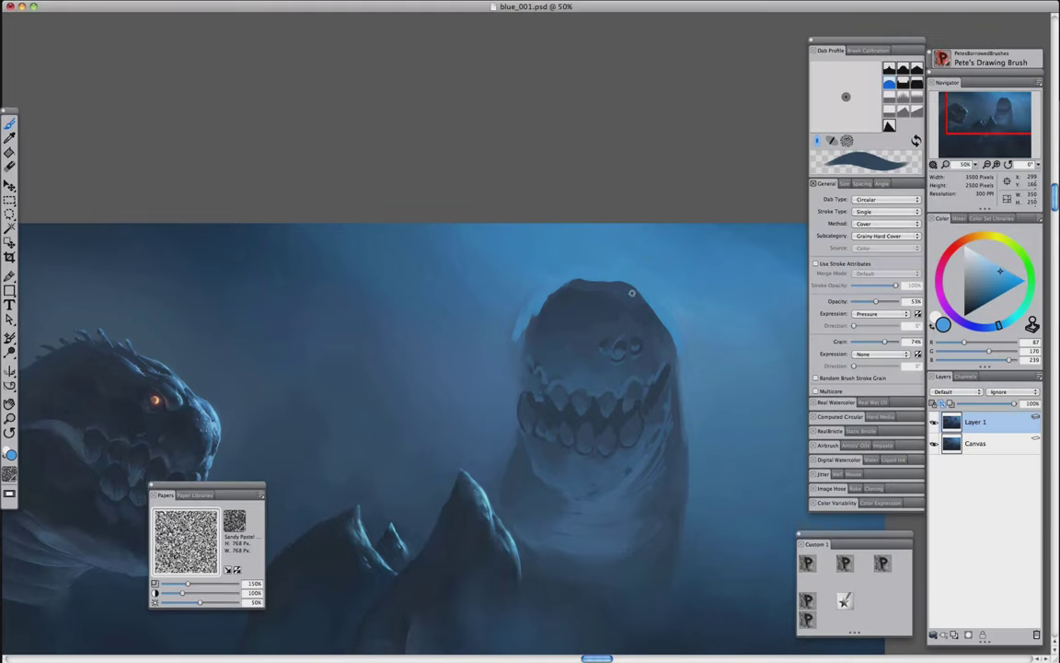
{"action": "mouse_move", "coordinate": [644, 292]}
{"action": "left_mouse_down"}
{"action": "mouse_move", "coordinate": [591, 281]}
{"action": "mouse_move", "coordinate": [635, 295]}
{"action": "left_mouse_up"}
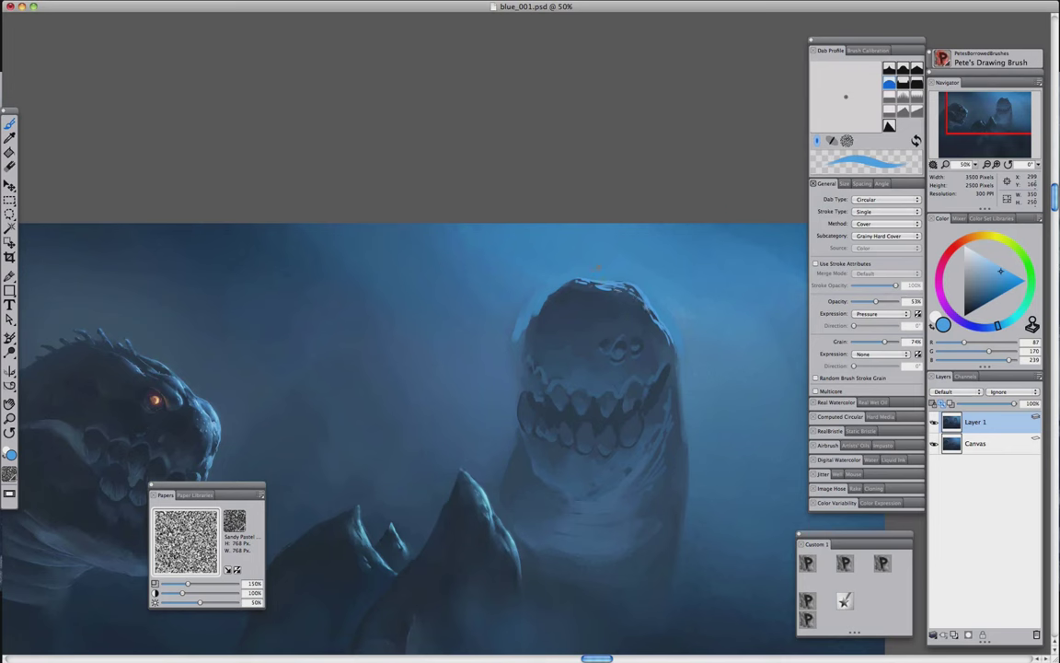
{"action": "left_click", "coordinate": [807, 600]}
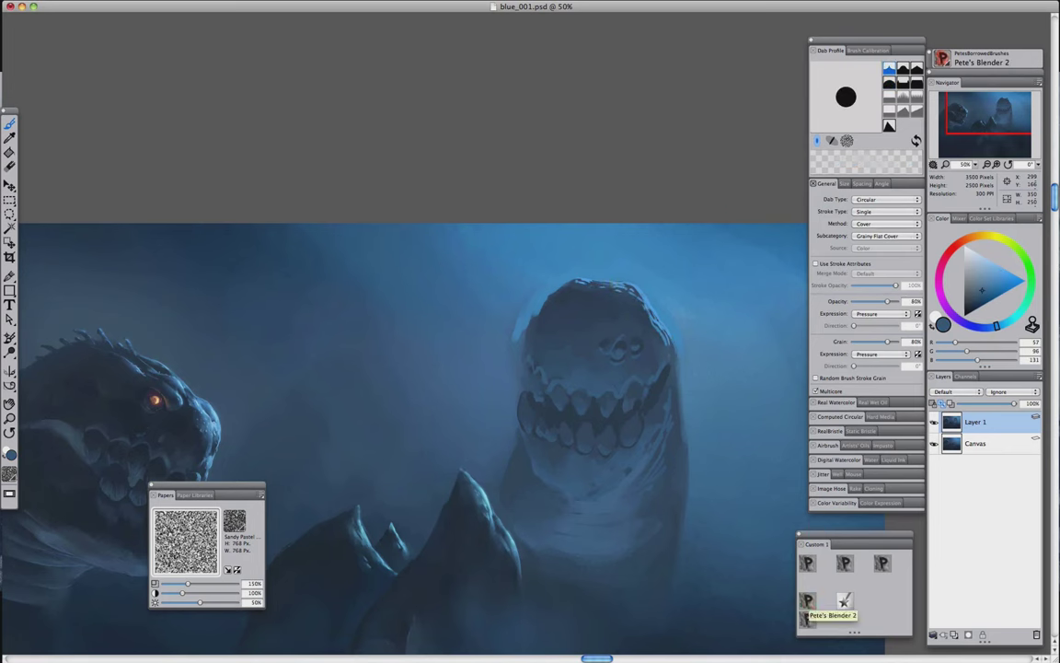
{"action": "key", "text": "super+plus"}
{"action": "key", "text": "super+plus"}
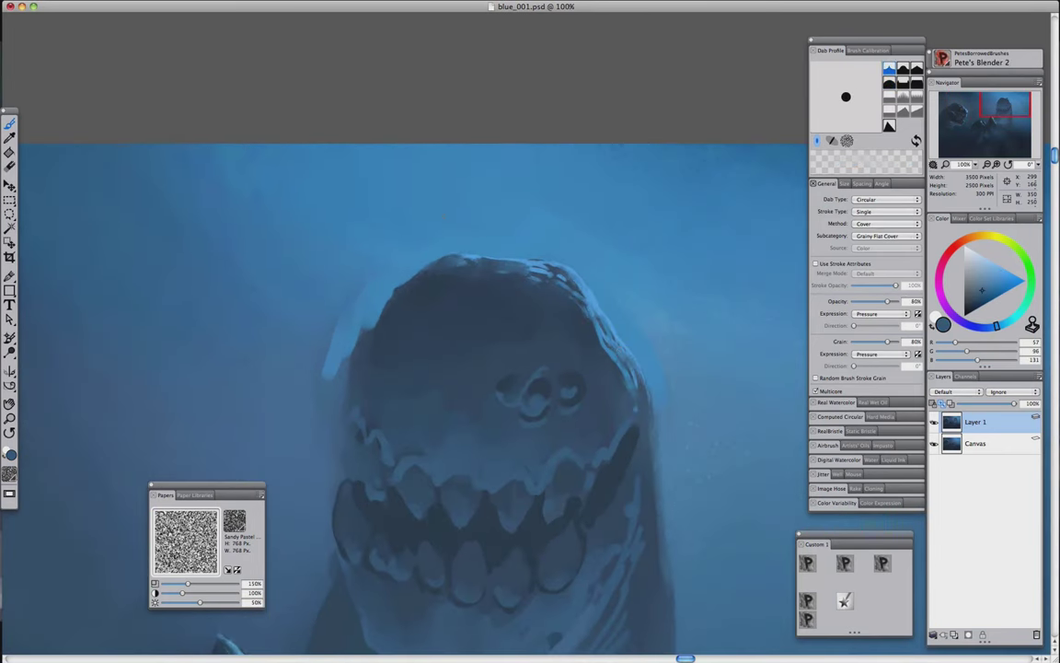
Brighten the rim light on the second creature's head with the Glow brush
{"action": "left_click", "coordinate": [845, 600]}
{"action": "key", "text": "super+minus"}
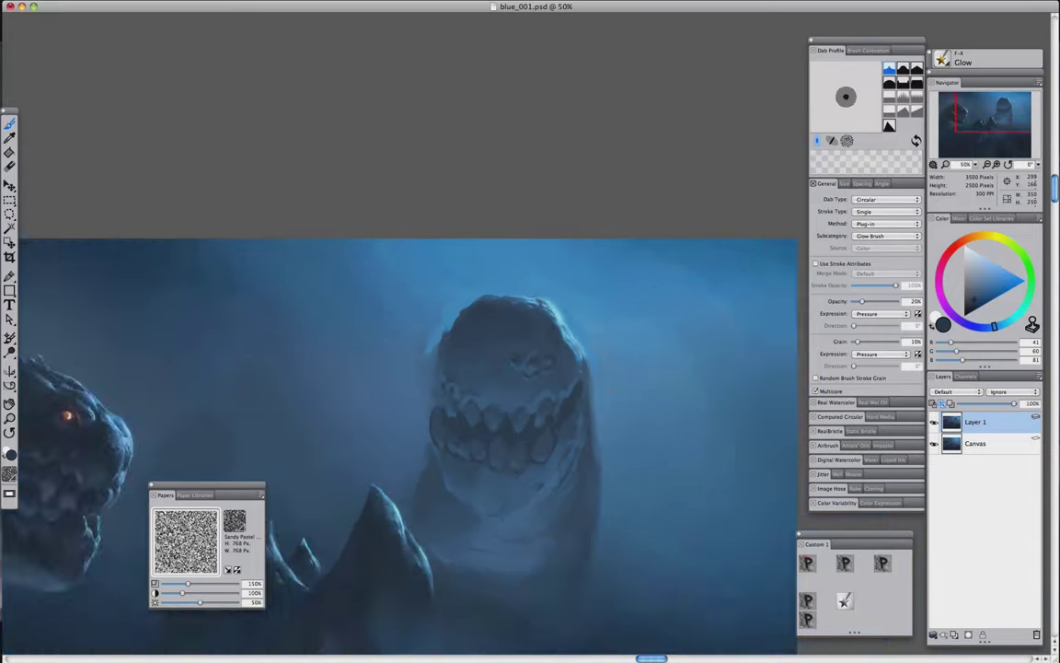
{"action": "key", "text": "super+plus"}
Paint bright blue, scaly edge highlights down the left side of the second creature's face with Pete's Drawing Brush and blend them
{"action": "left_click", "coordinate": [807, 564]}
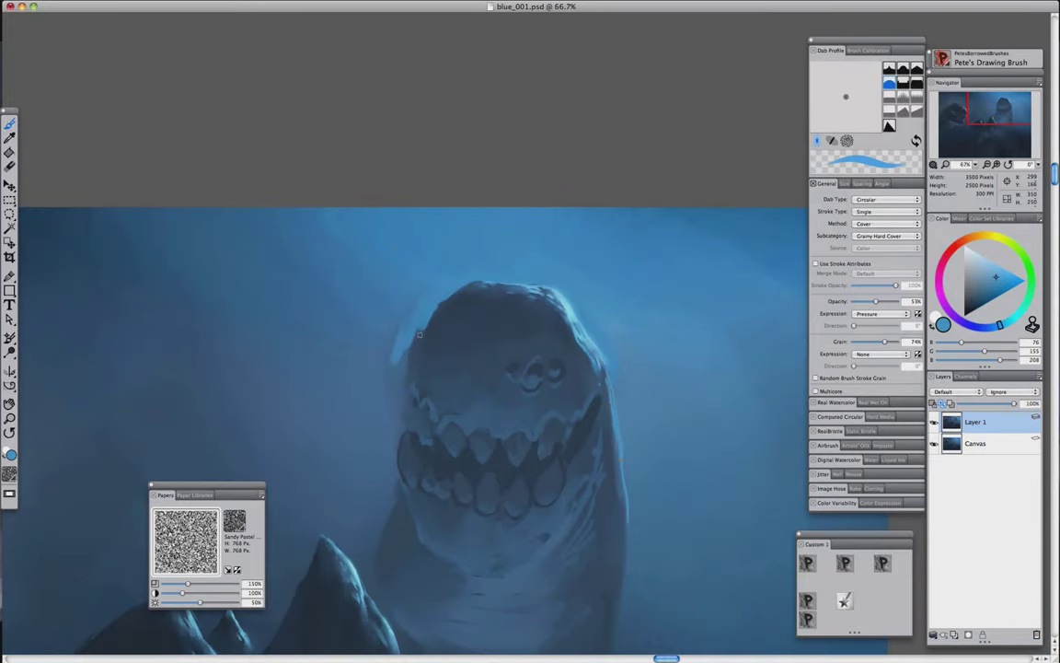
{"action": "mouse_move", "coordinate": [419, 335]}
{"action": "left_mouse_down"}
{"action": "mouse_move", "coordinate": [408, 387]}
{"action": "mouse_move", "coordinate": [428, 328]}
{"action": "mouse_move", "coordinate": [439, 374]}
{"action": "mouse_move", "coordinate": [432, 336]}
{"action": "mouse_move", "coordinate": [431, 372]}
{"action": "mouse_move", "coordinate": [423, 341]}
{"action": "left_mouse_up"}
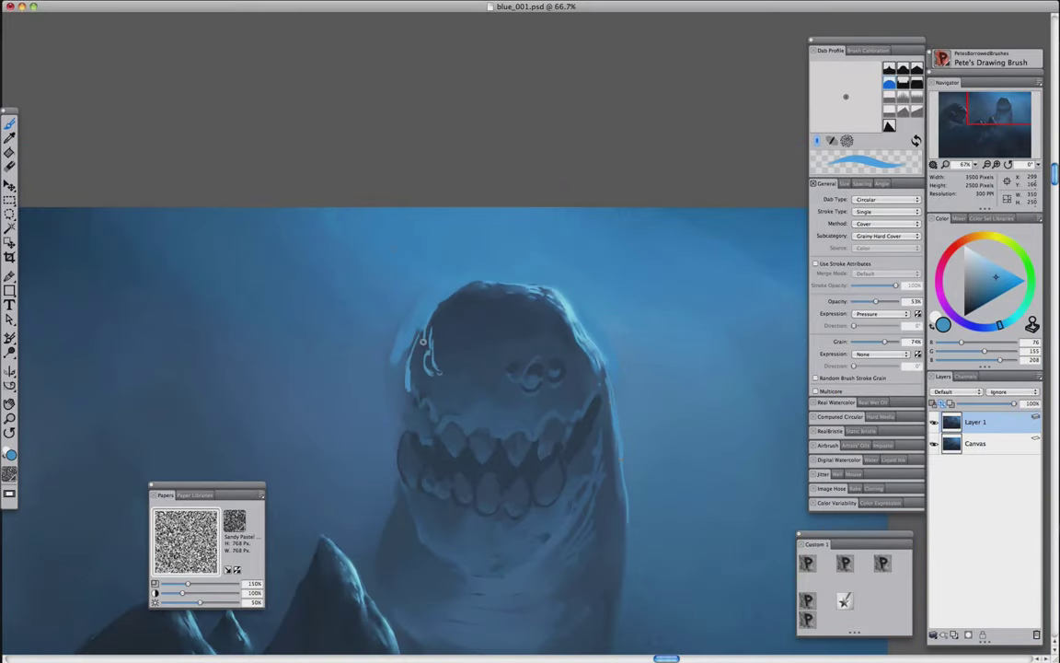
{"action": "mouse_move", "coordinate": [438, 399]}
{"action": "left_mouse_down"}
{"action": "mouse_move", "coordinate": [421, 354]}
{"action": "mouse_move", "coordinate": [411, 419]}
{"action": "mouse_move", "coordinate": [426, 464]}
{"action": "left_mouse_up"}
{"action": "left_click", "coordinate": [440, 364], "text": "alt"}
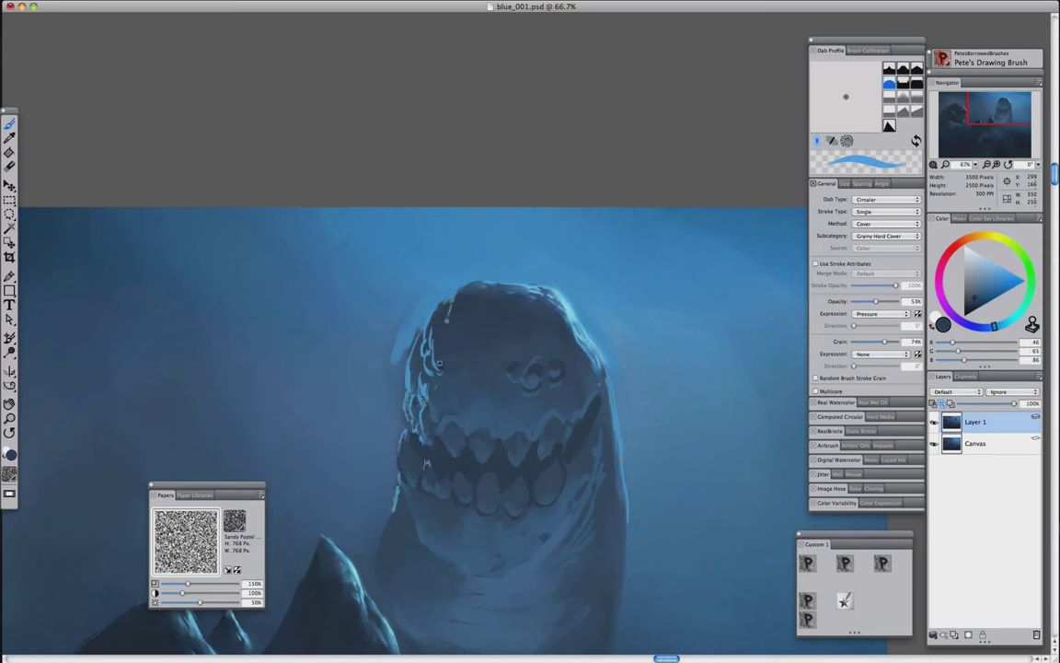
{"action": "key", "text": "1"}
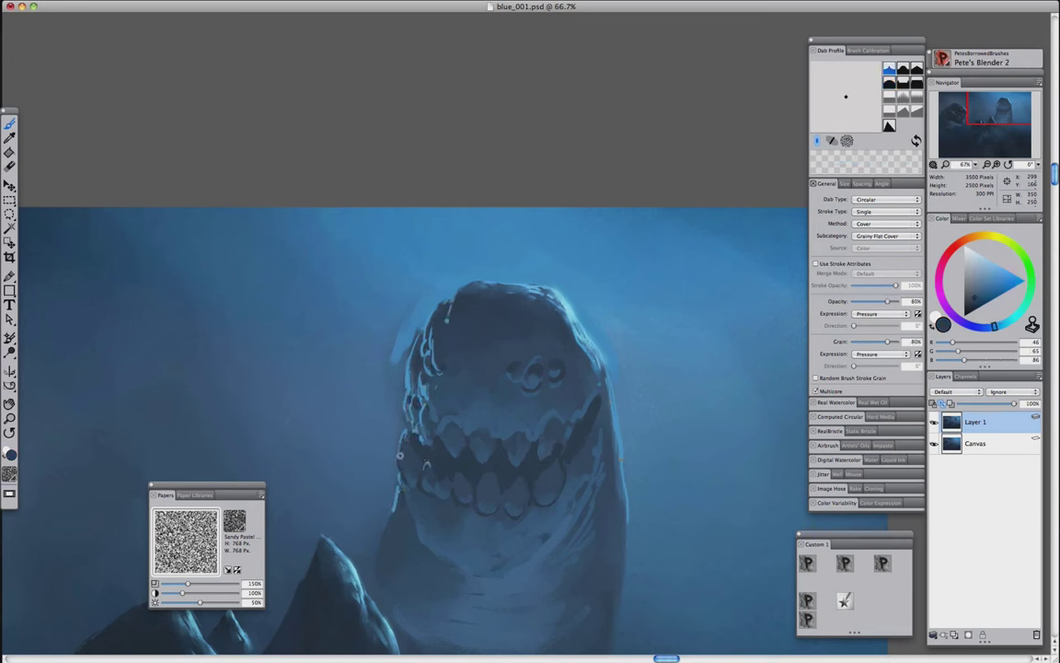
Clean up the light blue patch in the background beside the left edge of the second creature's head
{"action": "scroll", "coordinate": [405, 405], "scroll_direction": "down", "scroll_amount": 3}
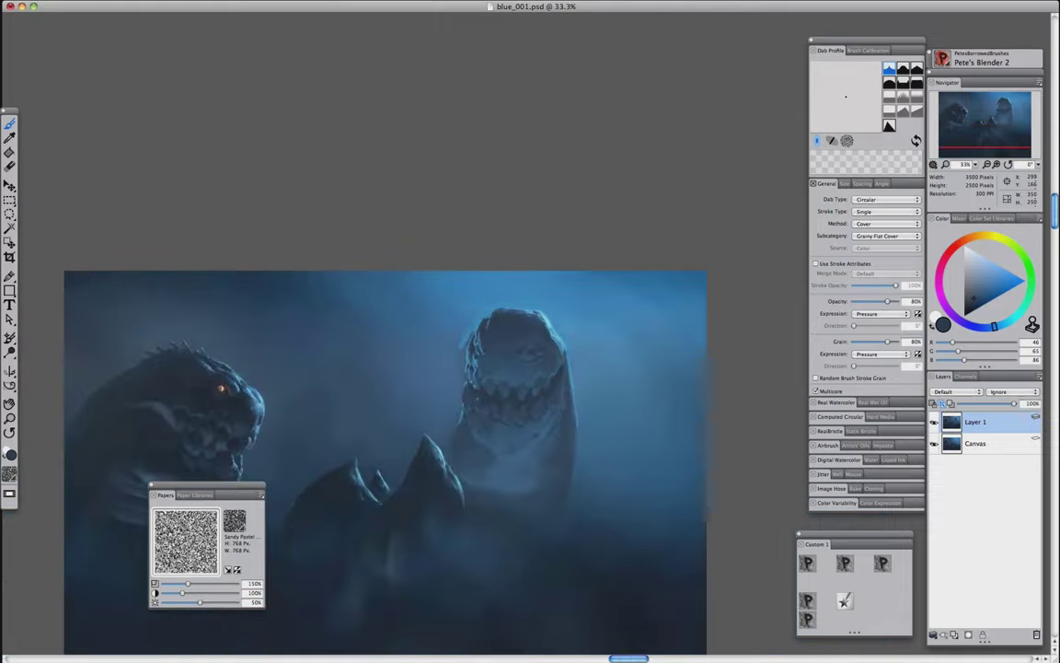
{"action": "scroll", "coordinate": [405, 405], "scroll_direction": "up", "scroll_amount": 4}
{"action": "left_click", "coordinate": [490, 301], "text": "alt"}
{"action": "key", "text": "bracketright"}
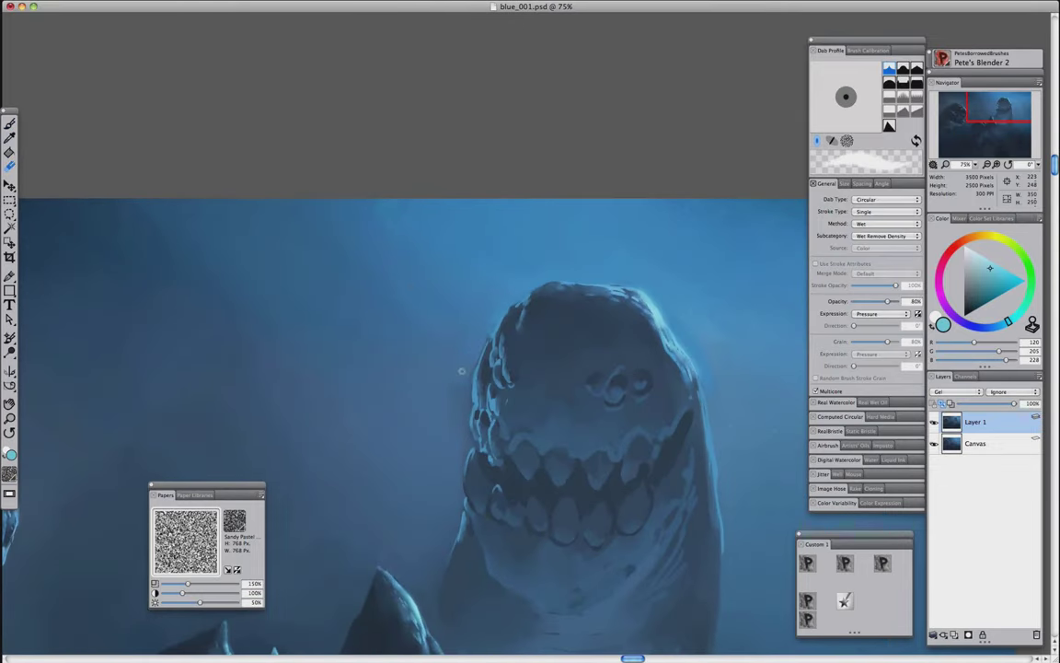
{"action": "scroll", "coordinate": [695, 318], "scroll_direction": "down", "scroll_amount": 3}
{"action": "scroll", "coordinate": [695, 317], "scroll_direction": "up", "scroll_amount": 3}
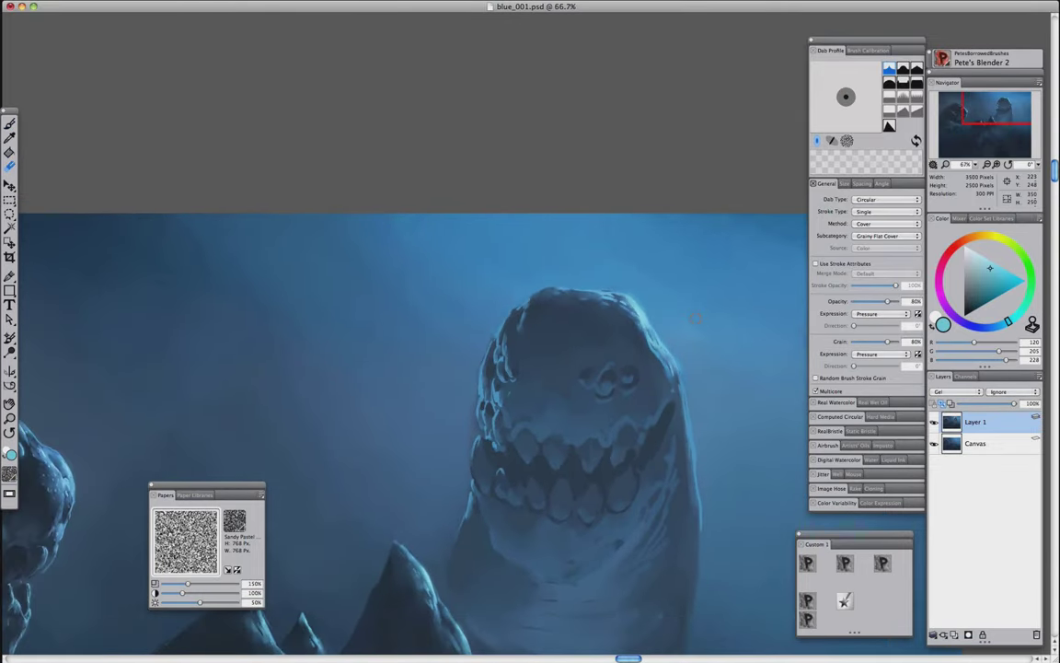
Intensify the edge highlights along both sides of the second creature's head with the Glow brush
{"action": "left_click", "coordinate": [845, 600]}
{"action": "left_click", "coordinate": [808, 563]}
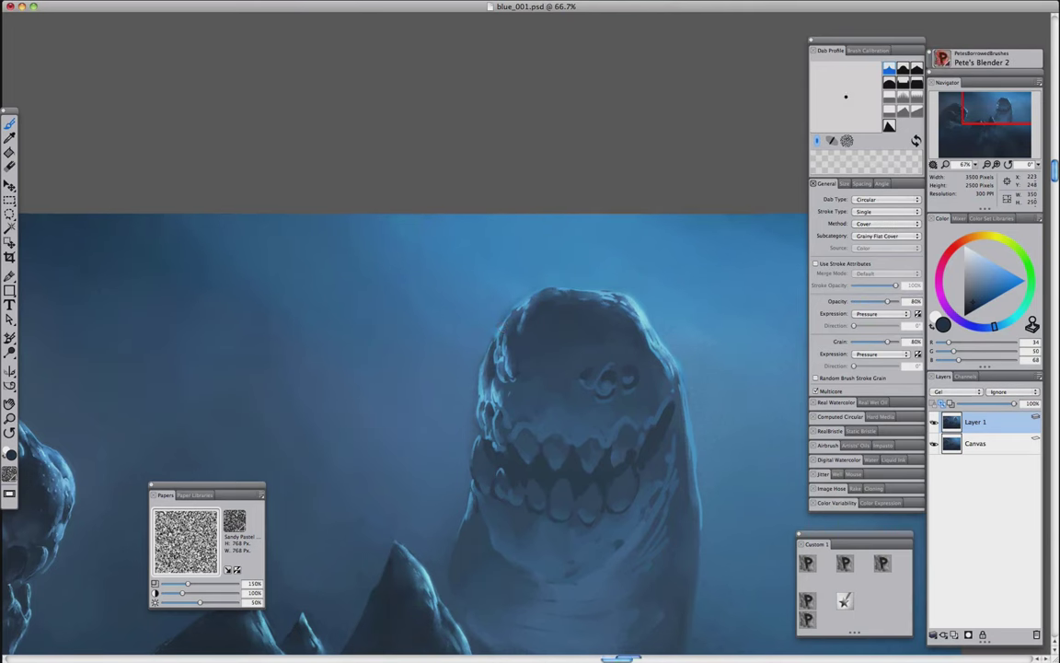
{"action": "scroll", "coordinate": [531, 205], "scroll_direction": "up", "scroll_amount": 1}
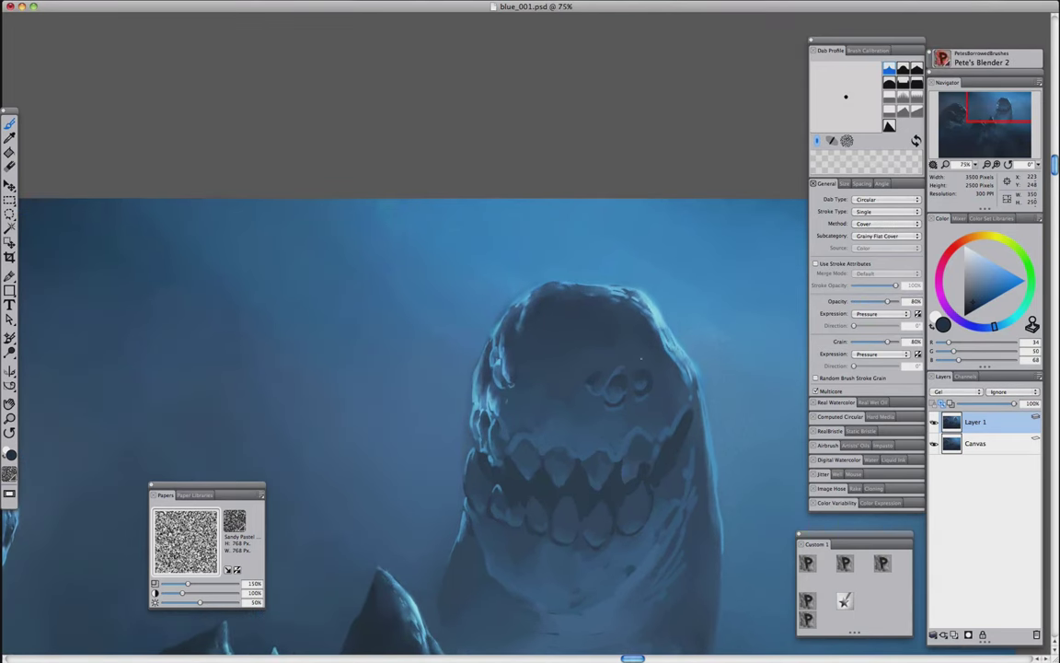
{"action": "scroll", "coordinate": [612, 330], "scroll_direction": "down", "scroll_amount": 4}
{"action": "scroll", "coordinate": [612, 331], "scroll_direction": "up", "scroll_amount": 4}
{"action": "scroll", "coordinate": [486, 306], "scroll_direction": "down", "scroll_amount": 4}
{"action": "scroll", "coordinate": [486, 306], "scroll_direction": "up", "scroll_amount": 3}
{"action": "left_click", "coordinate": [843, 598]}
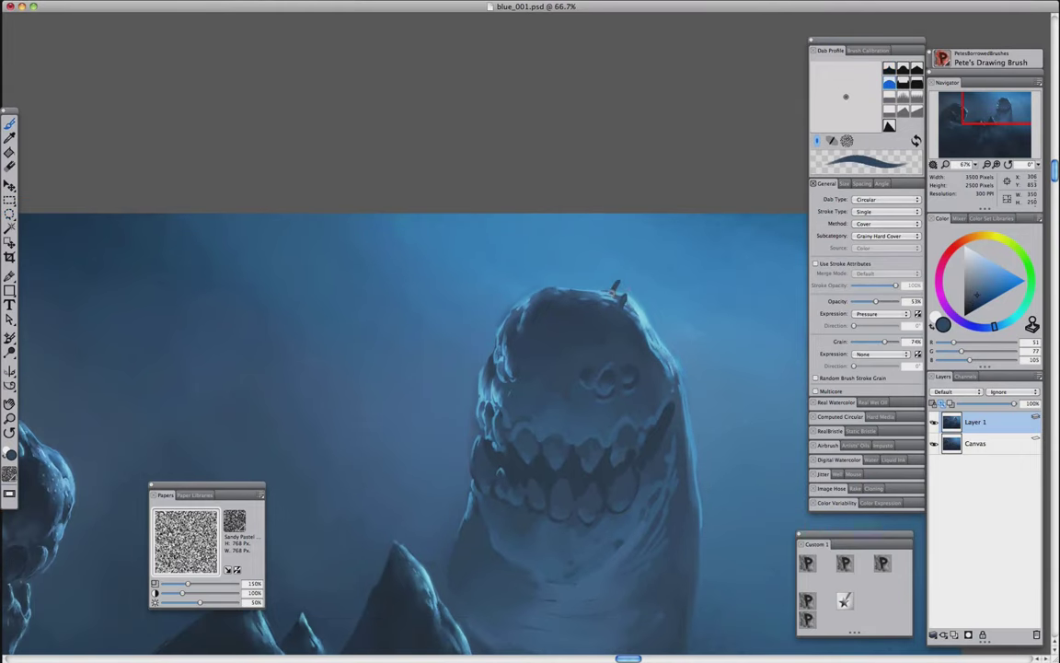
Draw small dark blue spikes on top of the second creature's head and edge them with light cyan using Pete's Drawing Brush
{"action": "left_click", "coordinate": [634, 300], "text": "alt"}
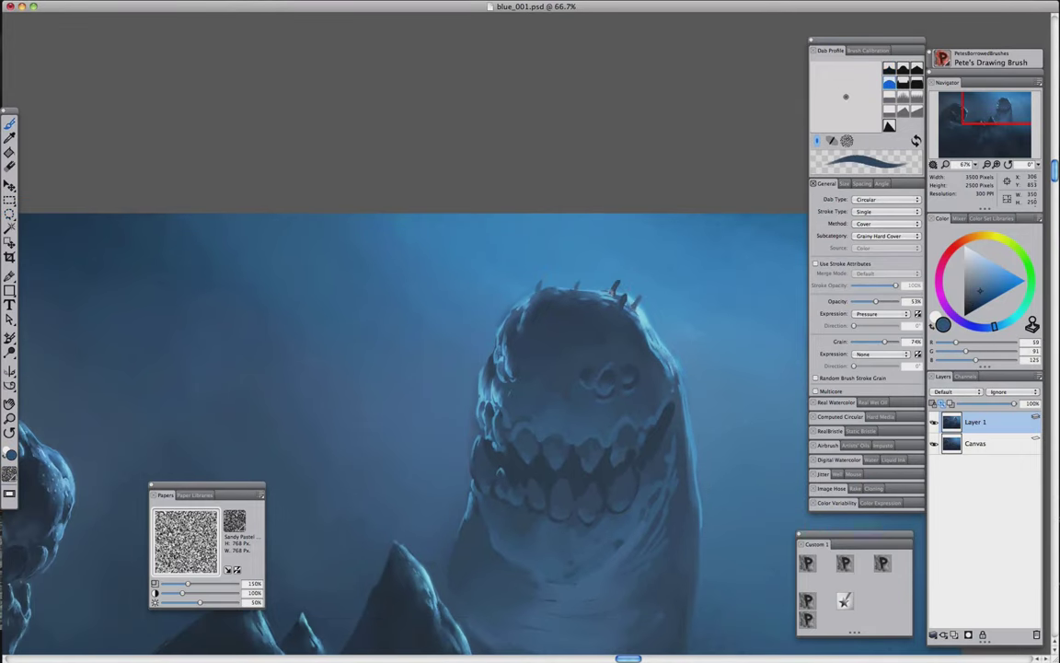
{"action": "left_click", "coordinate": [616, 290], "text": "alt"}
{"action": "left_click", "coordinate": [989, 264]}
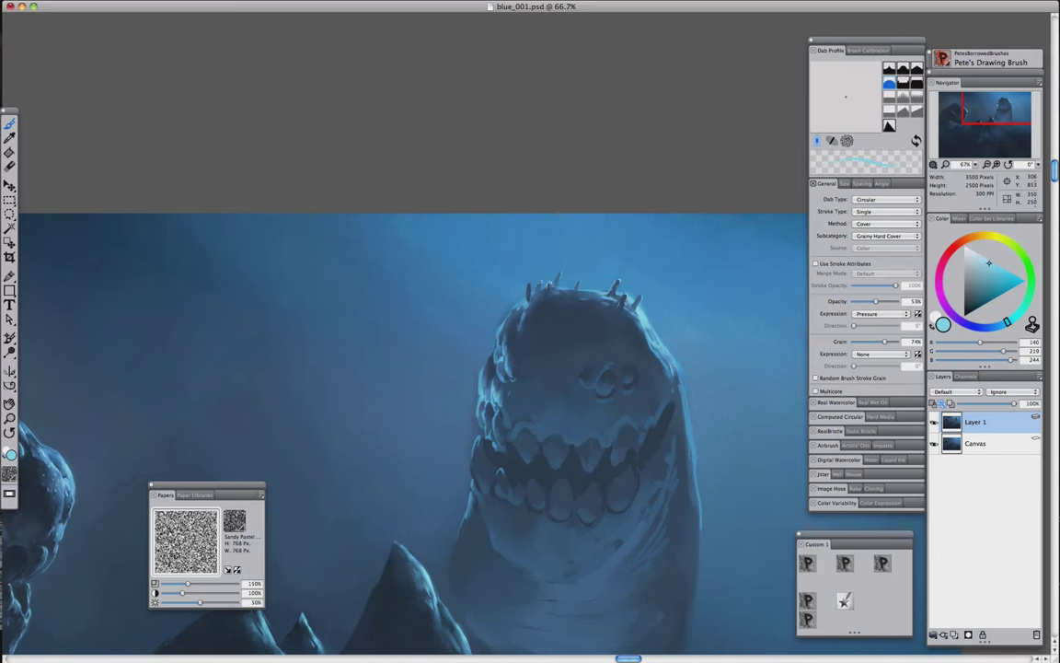
{"action": "key", "text": "super+0"}
{"action": "key", "text": "super+plus"}
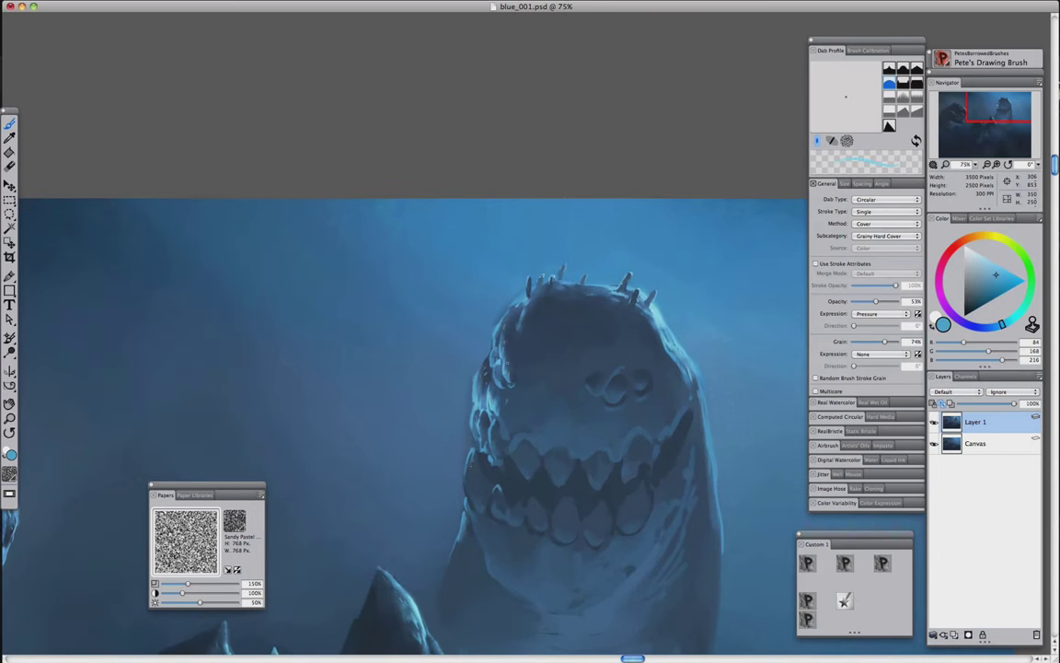
Refine the second creature's gums and scaly left face edge with sampled light and dark blues, softening with Pete's Blender 2
{"action": "left_click", "coordinate": [448, 368], "text": "alt"}
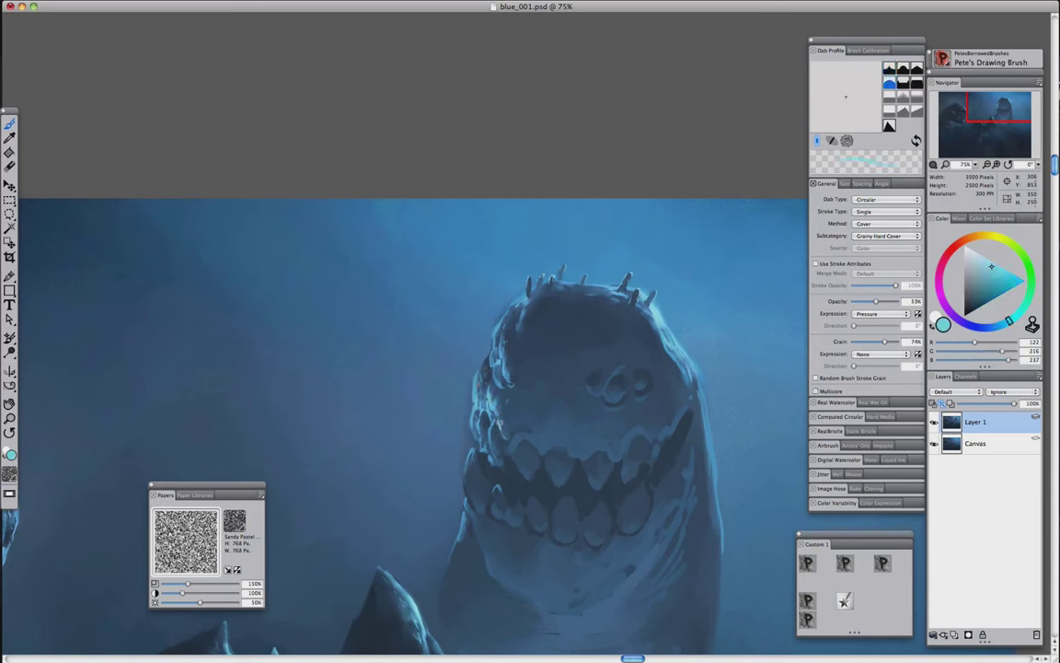
{"action": "left_click_drag", "start_coordinate": [433, 368], "coordinate": [423, 412]}
{"action": "left_click", "coordinate": [447, 320], "text": "alt"}
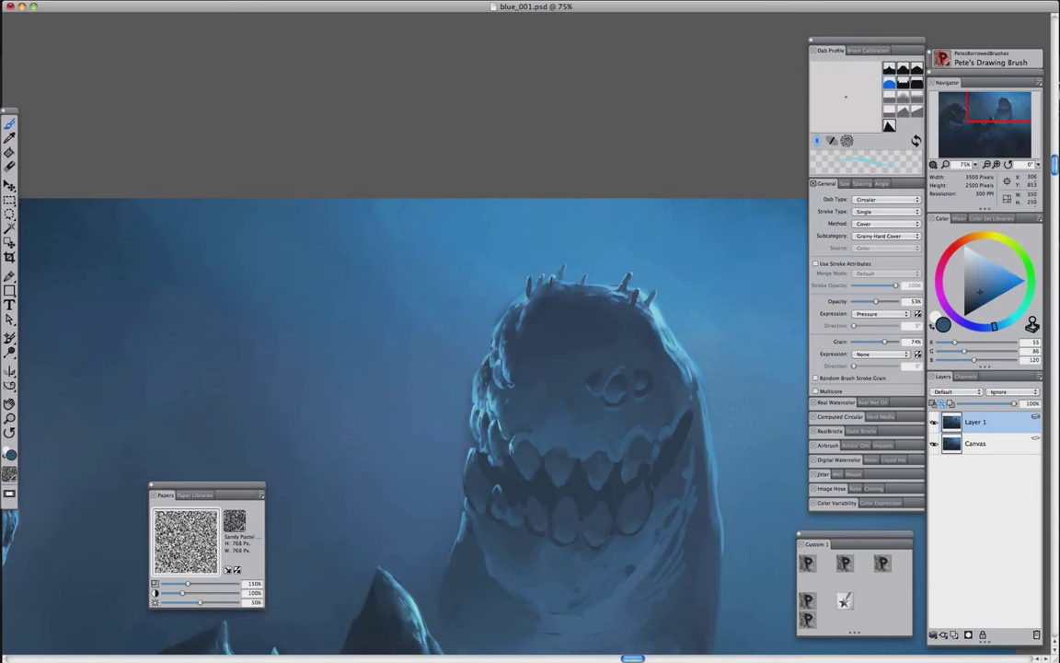
{"action": "scroll", "coordinate": [439, 328], "scroll_direction": "down", "scroll_amount": 5}
{"action": "scroll", "coordinate": [439, 328], "scroll_direction": "up", "scroll_amount": 8}
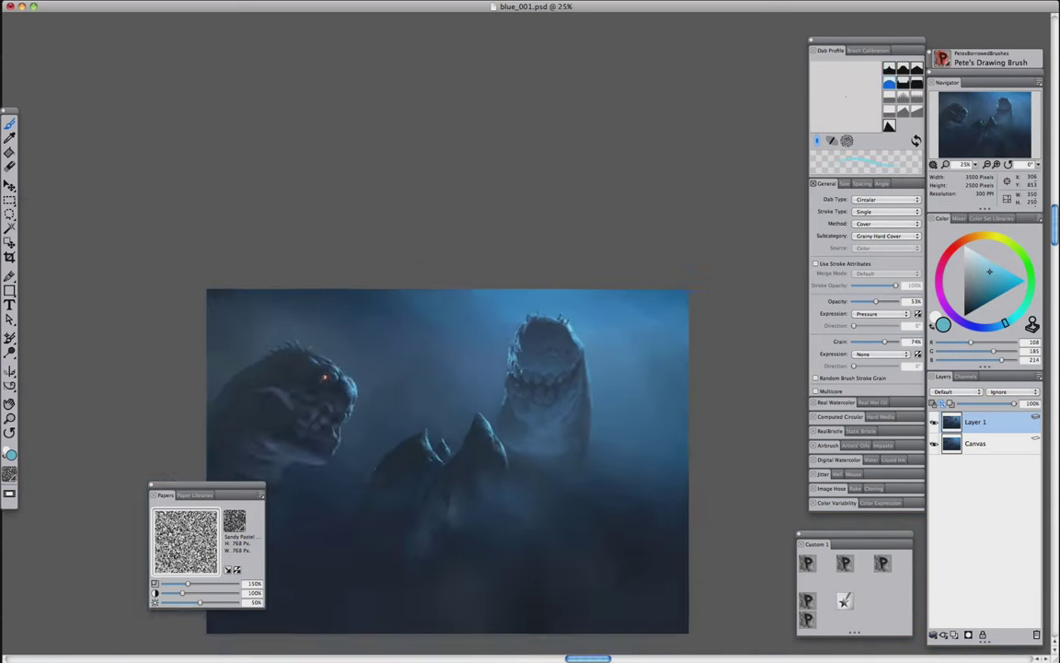
{"action": "left_click_drag", "start_coordinate": [610, 470], "coordinate": [576, 462]}
{"action": "left_click", "coordinate": [576, 463], "text": "alt"}
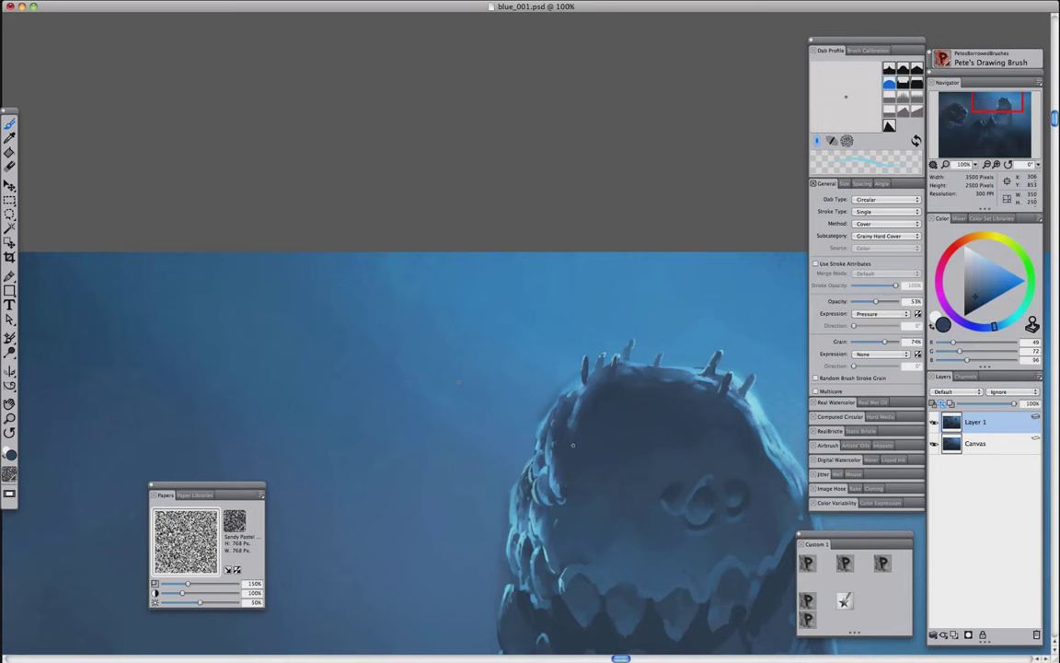
{"action": "left_click", "coordinate": [807, 617]}
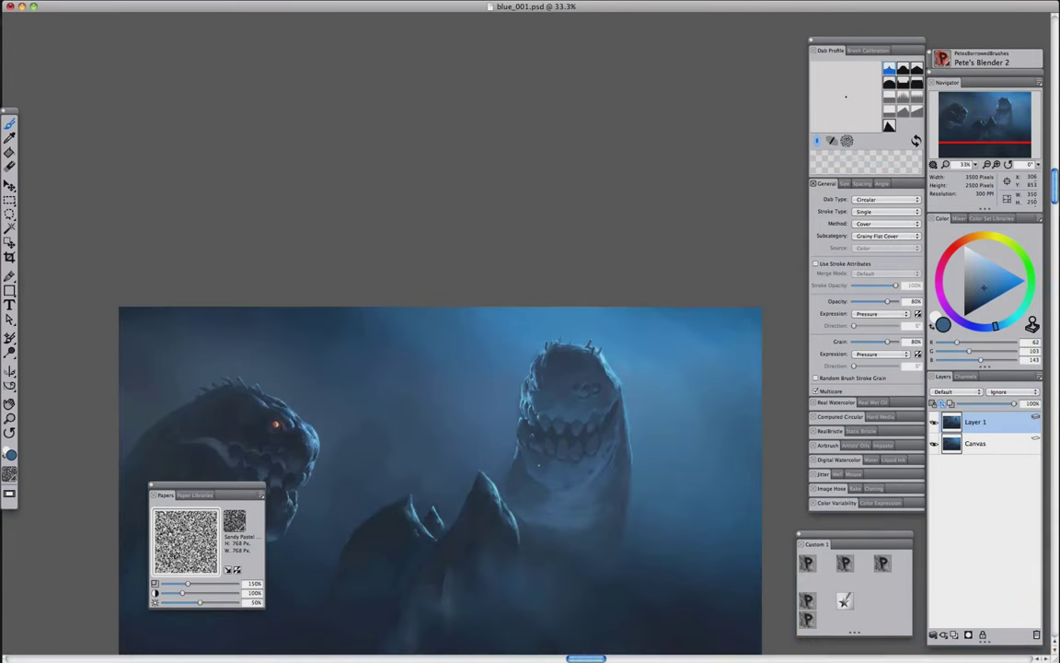
Paint the second creature's eyes dull red with Pete's Painting Brush and add light orange glints with Pete's Drawing Brush
{"action": "scroll", "coordinate": [617, 466], "scroll_direction": "up", "scroll_amount": 4}
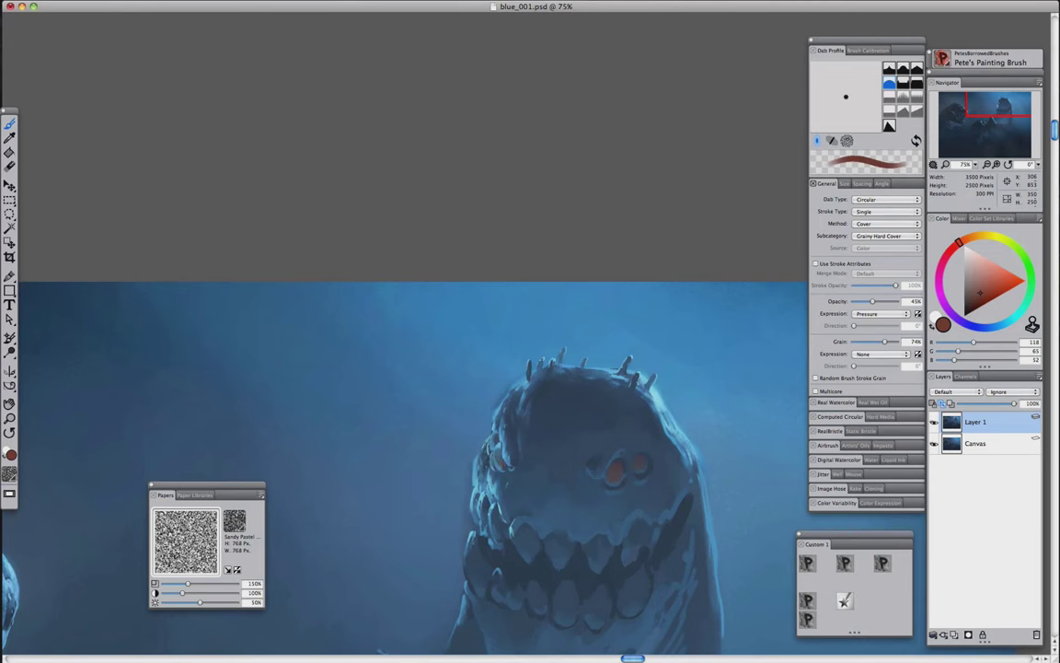
{"action": "left_click", "coordinate": [807, 600]}
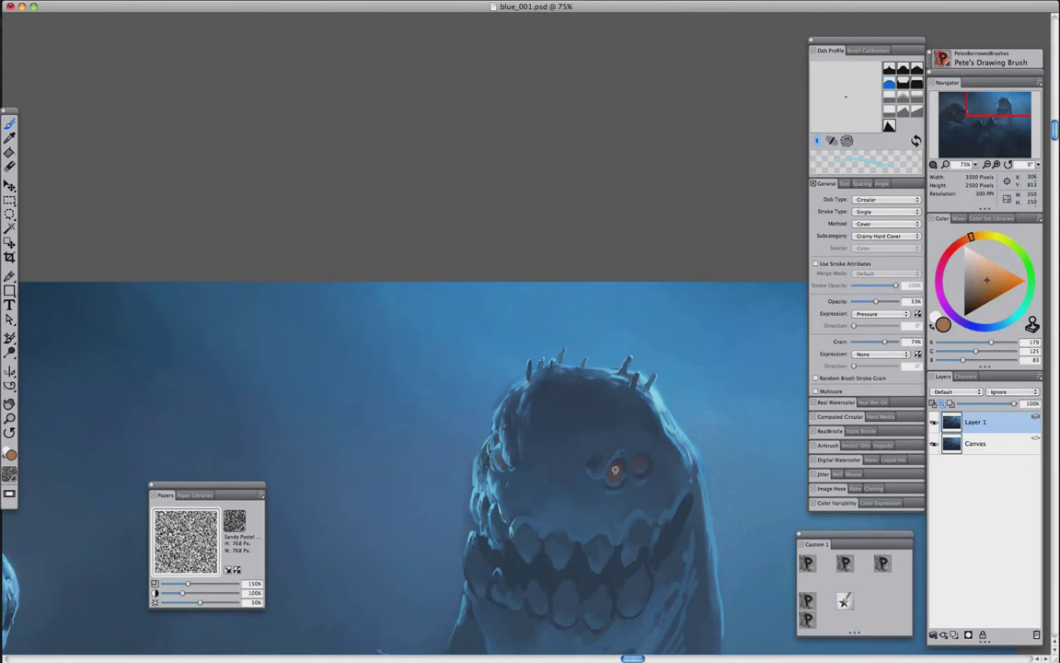
{"action": "key", "text": "super+minus"}
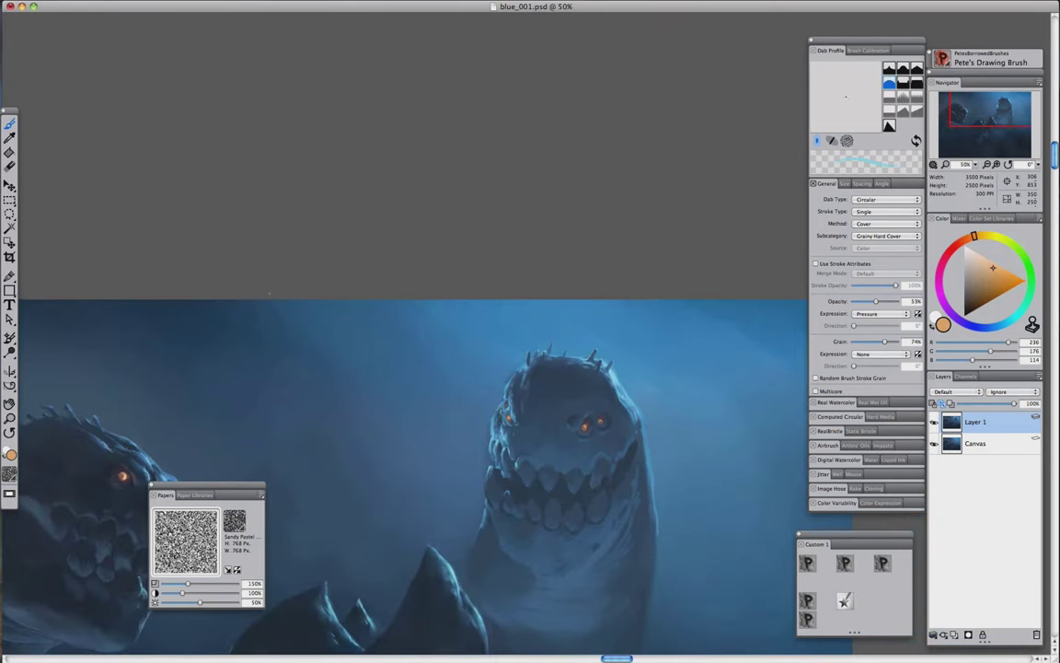
Add a dark red glow to the second creature's eyes with the Glow brush and shade its brow and eye sockets with sampled dark blues
{"action": "left_click", "coordinate": [844, 600]}
{"action": "key", "text": "super+minus"}
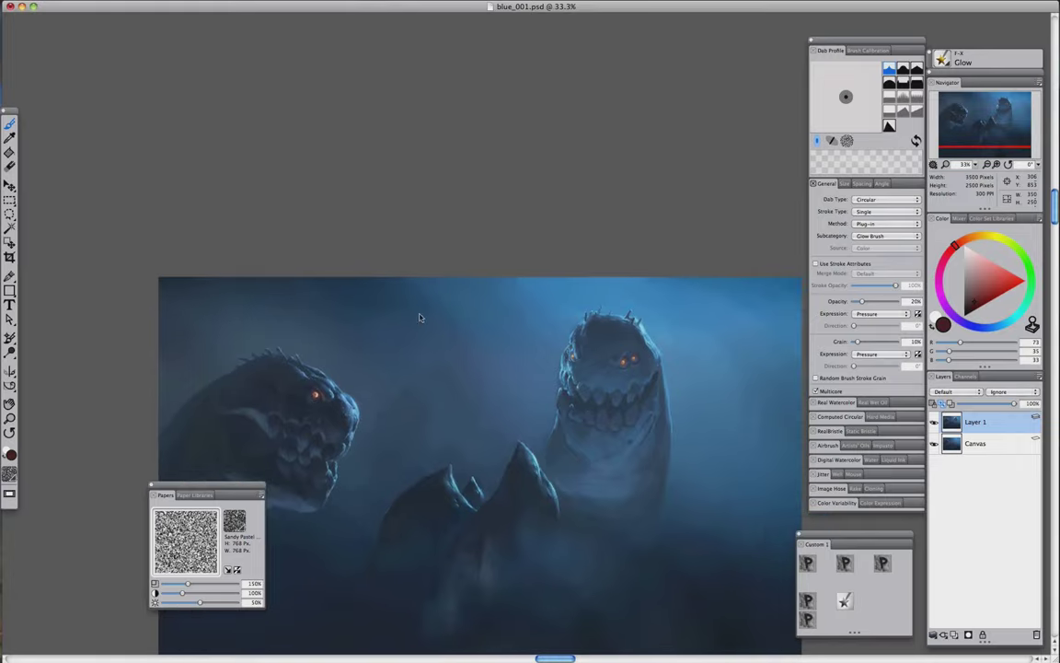
{"action": "key", "text": "super+b"}
{"action": "key", "text": "super+plus"}
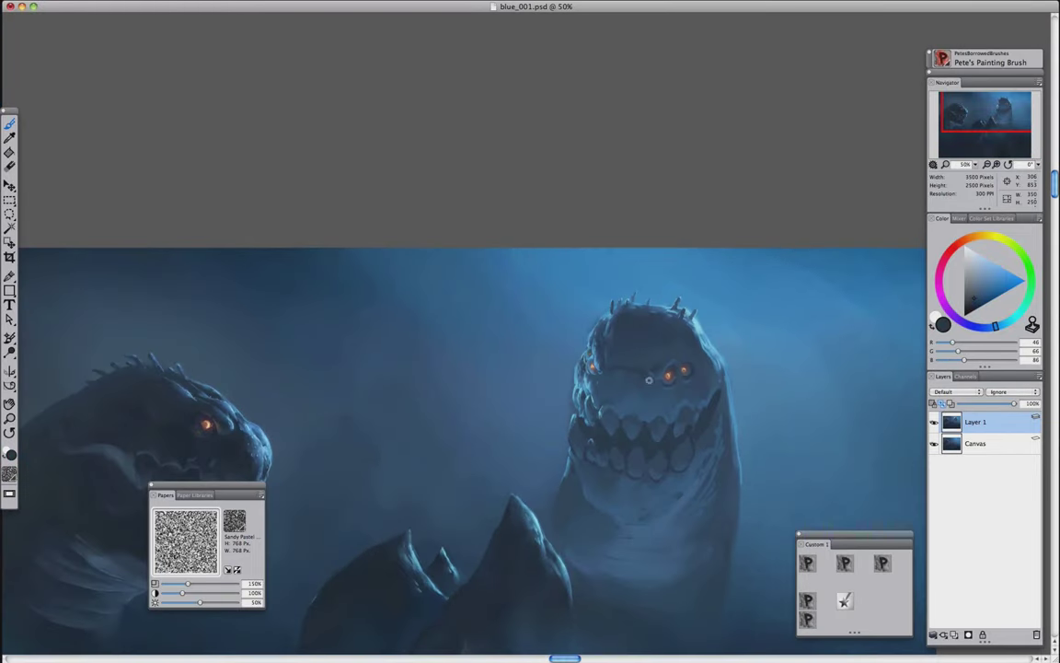
{"action": "left_click", "coordinate": [696, 380], "text": "alt"}
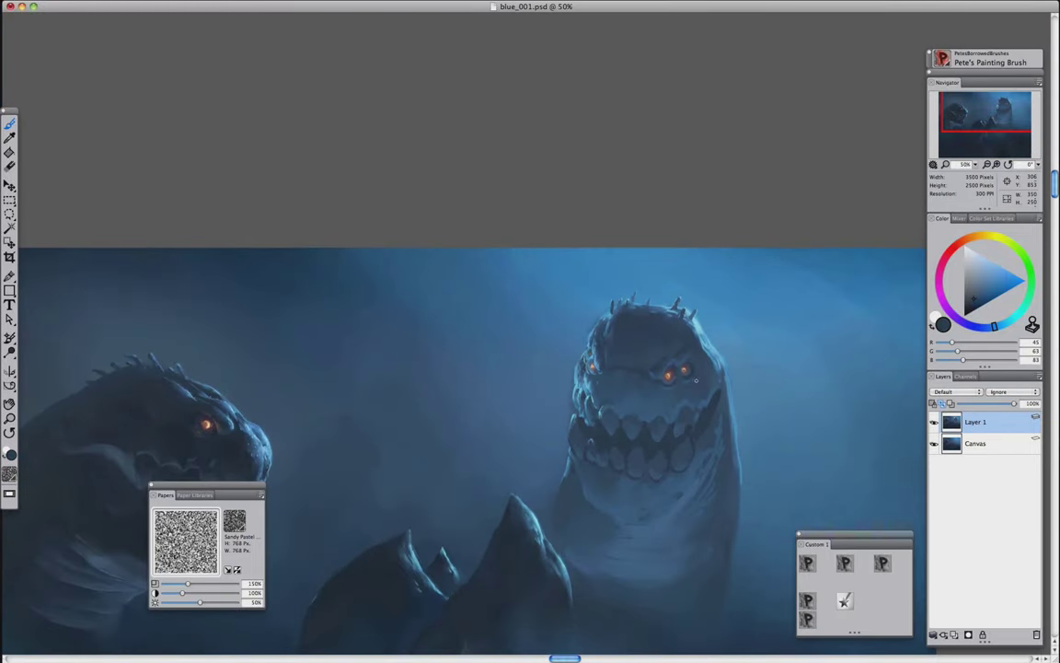
{"action": "left_click", "coordinate": [631, 354], "text": "alt"}
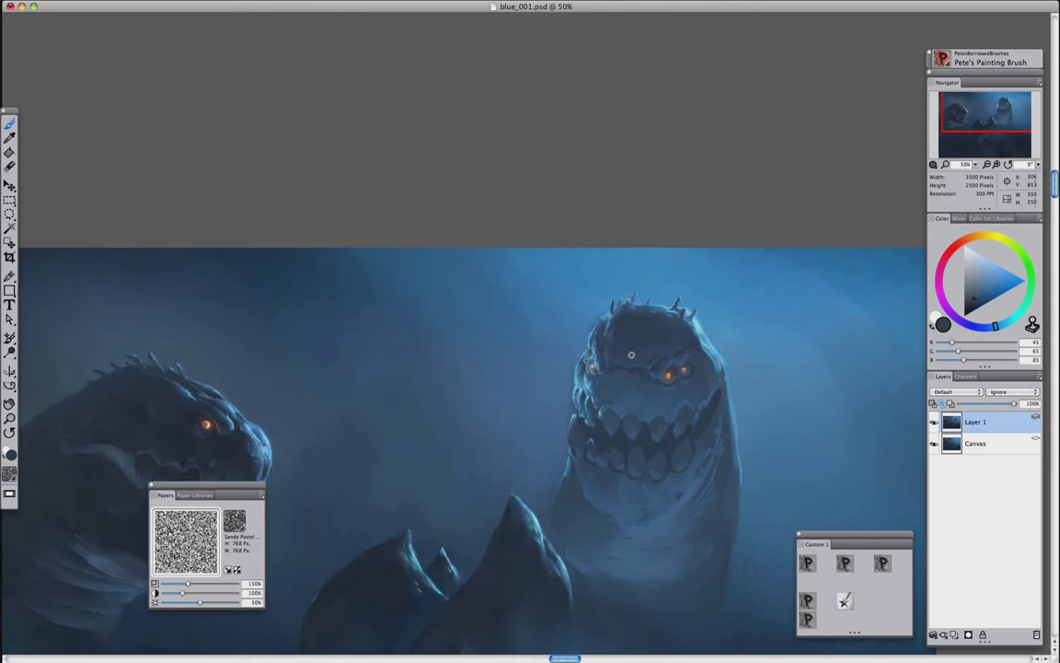
Model the second creature's snout and upper gums with sampled blues using Pete's Painting Brush and Pete's Drawing Brush
{"action": "left_click", "coordinate": [639, 417], "text": "alt"}
{"action": "left_click", "coordinate": [605, 403], "text": "alt"}
{"action": "left_click", "coordinate": [647, 402], "text": "alt"}
{"action": "key", "text": "b"}
{"action": "left_click", "coordinate": [845, 600]}
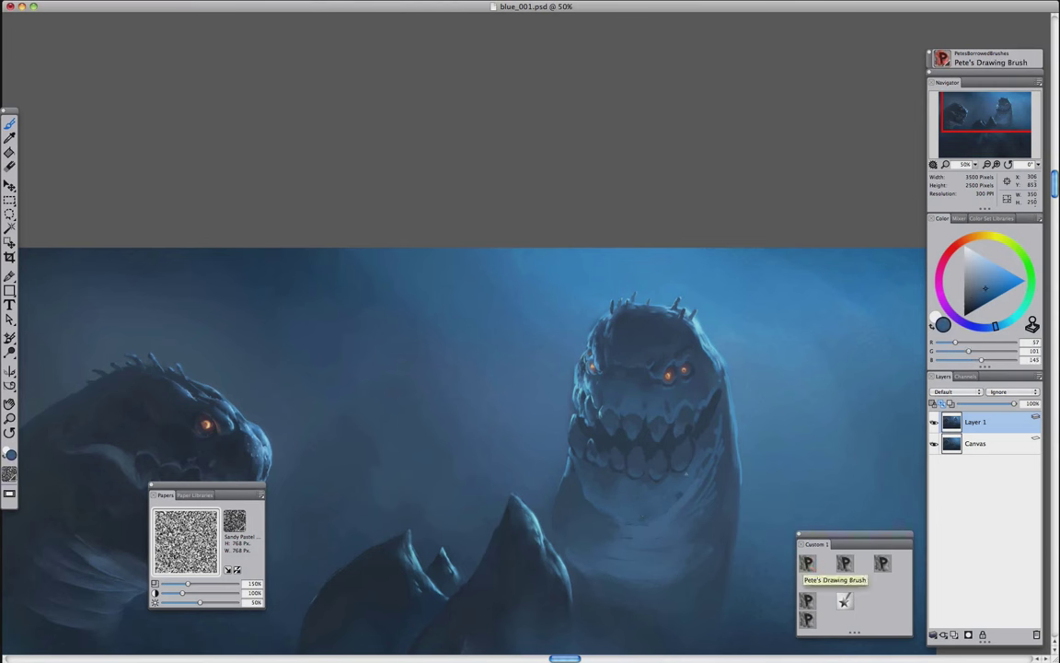
{"action": "left_click", "coordinate": [628, 427], "text": "alt"}
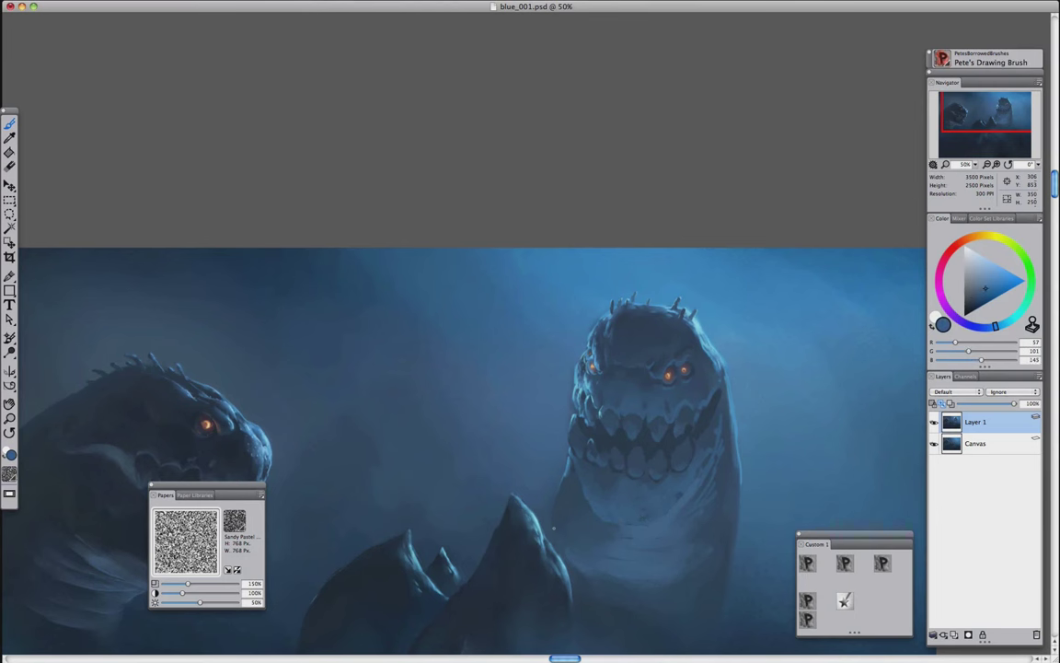
Define the second creature's chin and lower jaw edge with sampled light blue, softening with Pete's Blender 2
{"action": "left_click", "coordinate": [646, 525], "text": "alt"}
{"action": "left_click", "coordinate": [591, 480], "text": "alt"}
{"action": "key", "text": "b"}
{"action": "left_click", "coordinate": [845, 600]}
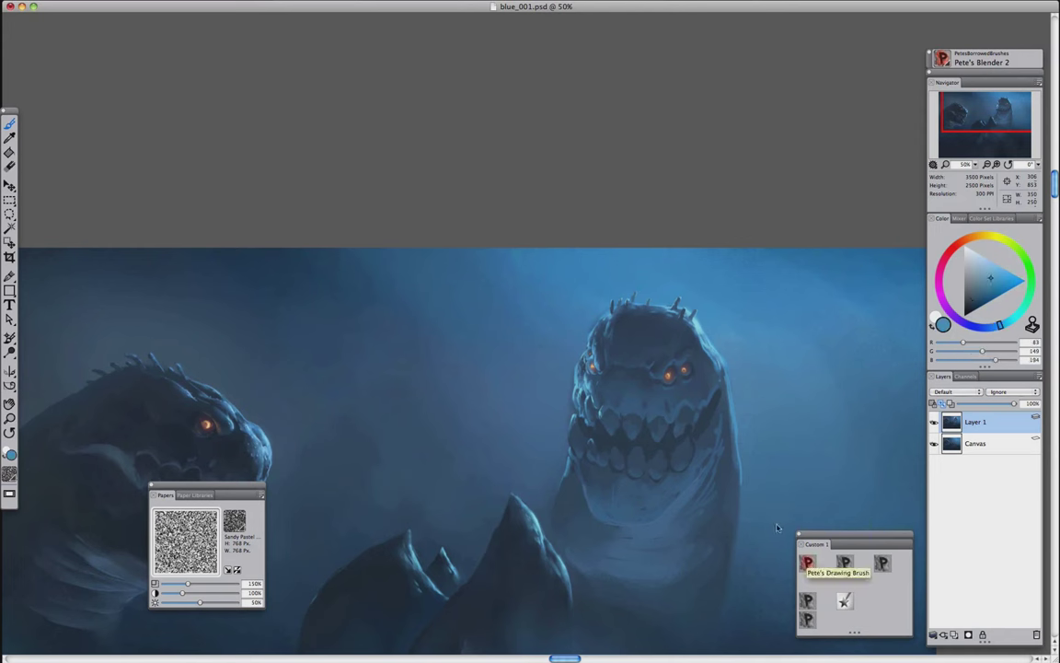
{"action": "left_click", "coordinate": [574, 458], "text": "alt"}
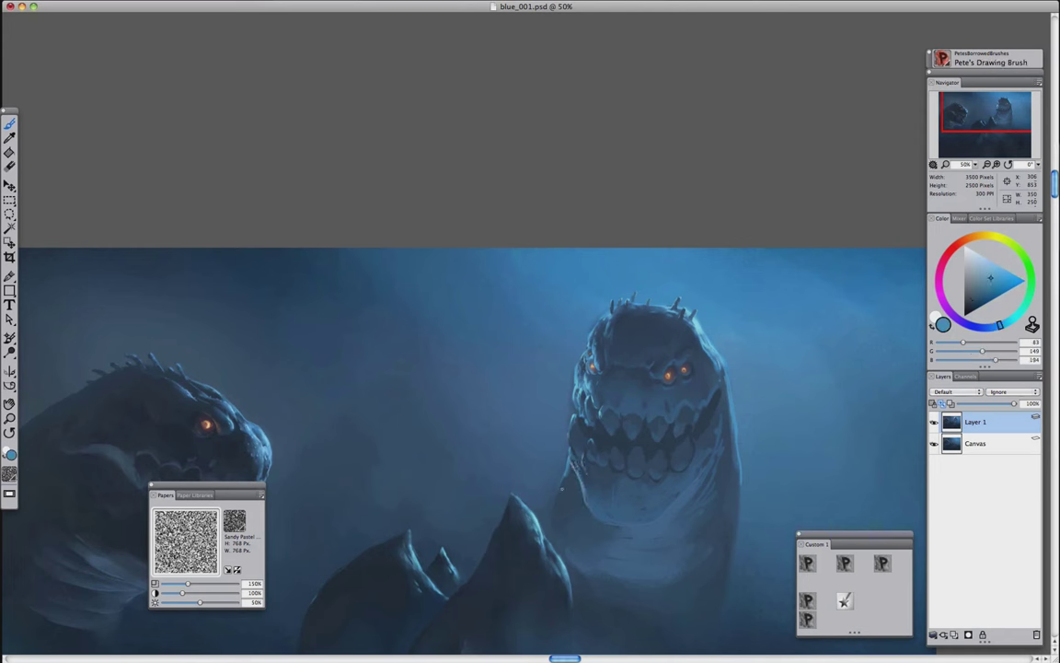
Paint skin folds across the second creature's neck and below its jaw with sampled blues using Pete's Drawing Brush
{"action": "key", "text": "b"}
{"action": "left_click", "coordinate": [845, 600]}
{"action": "left_click", "coordinate": [617, 534], "text": "alt"}
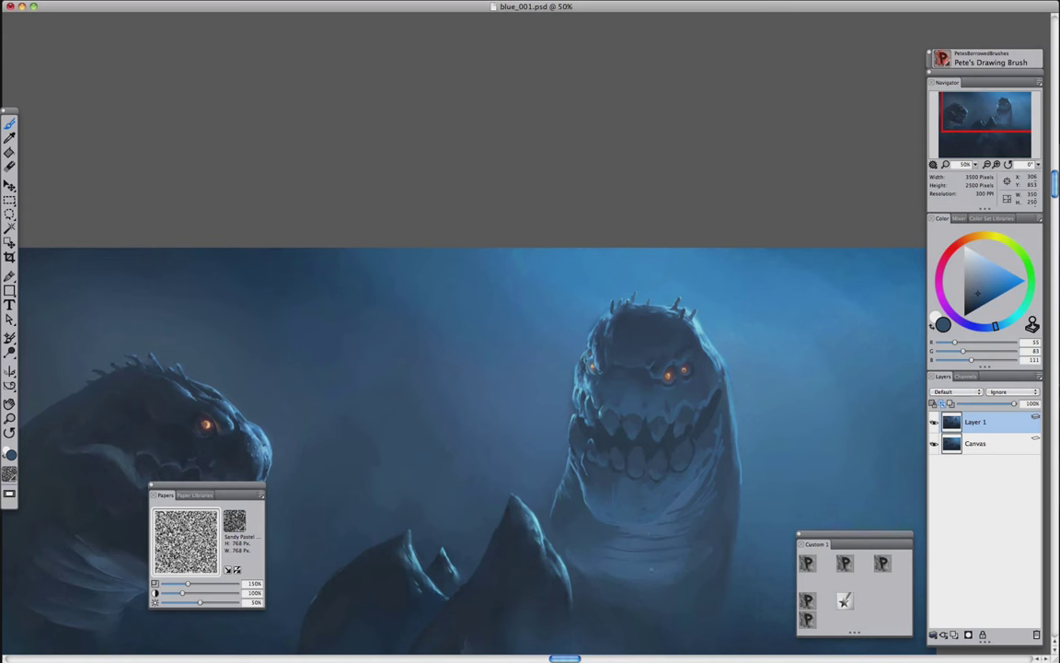
{"action": "key", "text": "b"}
{"action": "left_click", "coordinate": [564, 437], "text": "alt"}
{"action": "key", "text": "b"}
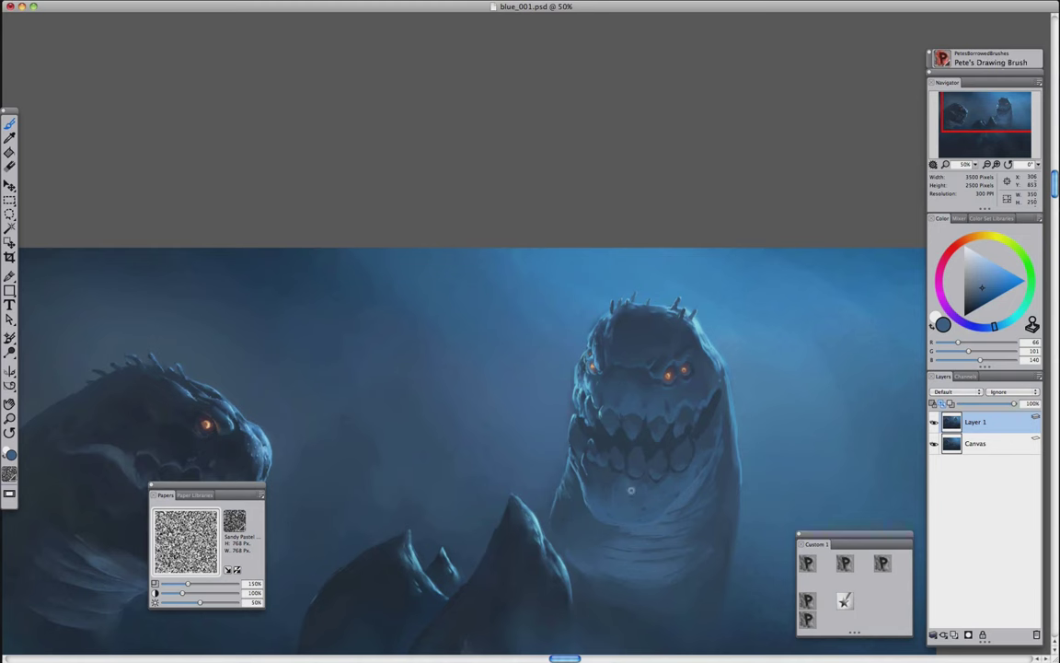
Add small bumps to the second creature's chin and lower gums with Pete's Drawing Brush and blend them with Pete's Blender 2
{"action": "left_click", "coordinate": [619, 465], "text": "alt"}
{"action": "key", "text": "b"}
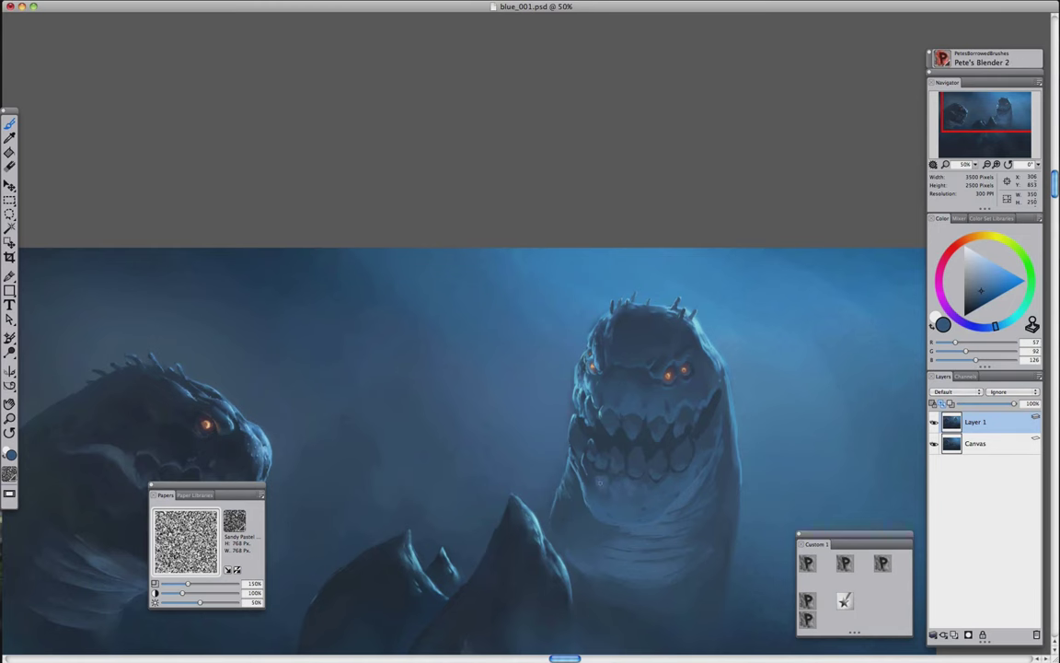
{"action": "key", "text": "super+minus"}
{"action": "key", "text": "super+equal"}
{"action": "key", "text": "b"}
Paint small bumps and lighter blue patches on the second creature's snout between the eyes and the upper teeth
{"action": "key", "text": "super+equal"}
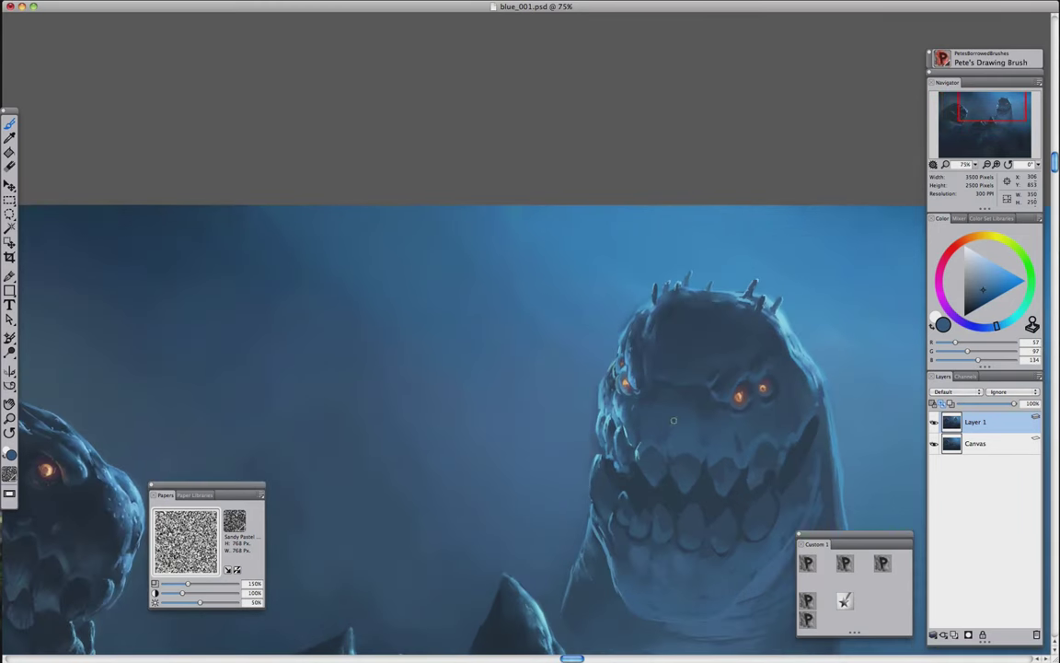
{"action": "key", "text": "n"}
{"action": "left_click", "coordinate": [656, 412], "text": "alt"}
{"action": "left_click", "coordinate": [689, 431], "text": "alt"}
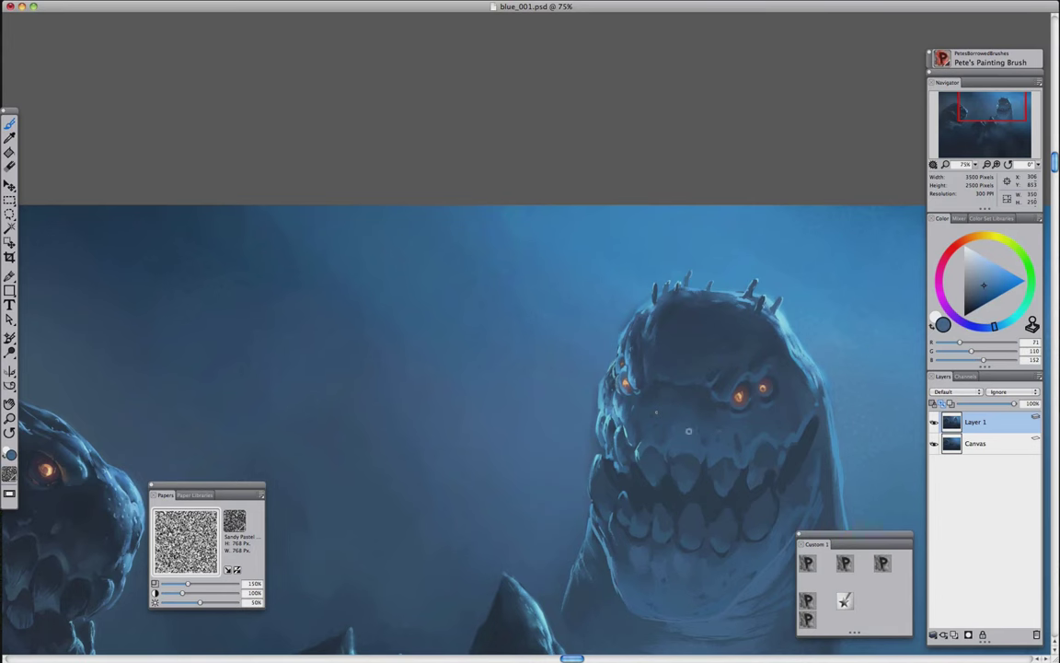
{"action": "key", "text": "super+minus"}
{"action": "key", "text": "super+equal"}
Refine the second creature's forehead and eye bags with sampled dark blues, softening with Pete's Blender 2
{"action": "left_click", "coordinate": [807, 563]}
{"action": "left_click", "coordinate": [777, 401], "text": "alt"}
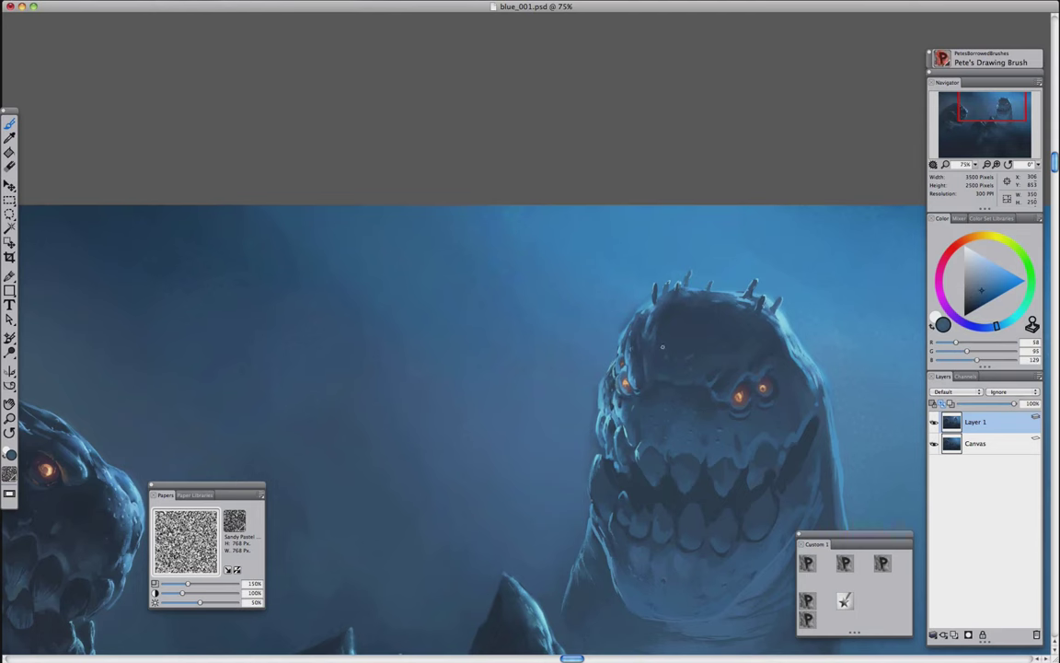
{"action": "left_click", "coordinate": [845, 600]}
{"action": "left_click", "coordinate": [706, 341], "text": "alt"}
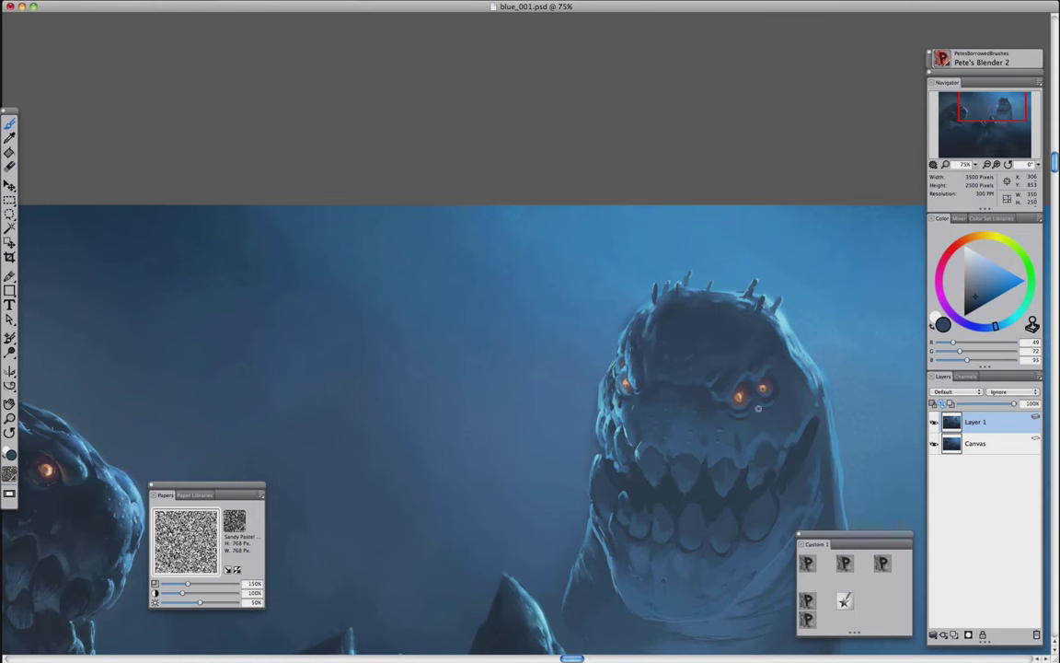
Texture the right edge of the second creature's head with dark blue and light cyan dabs using Pete's Drawing Brush
{"action": "key", "text": "super+minus"}
{"action": "key", "text": "super+equal"}
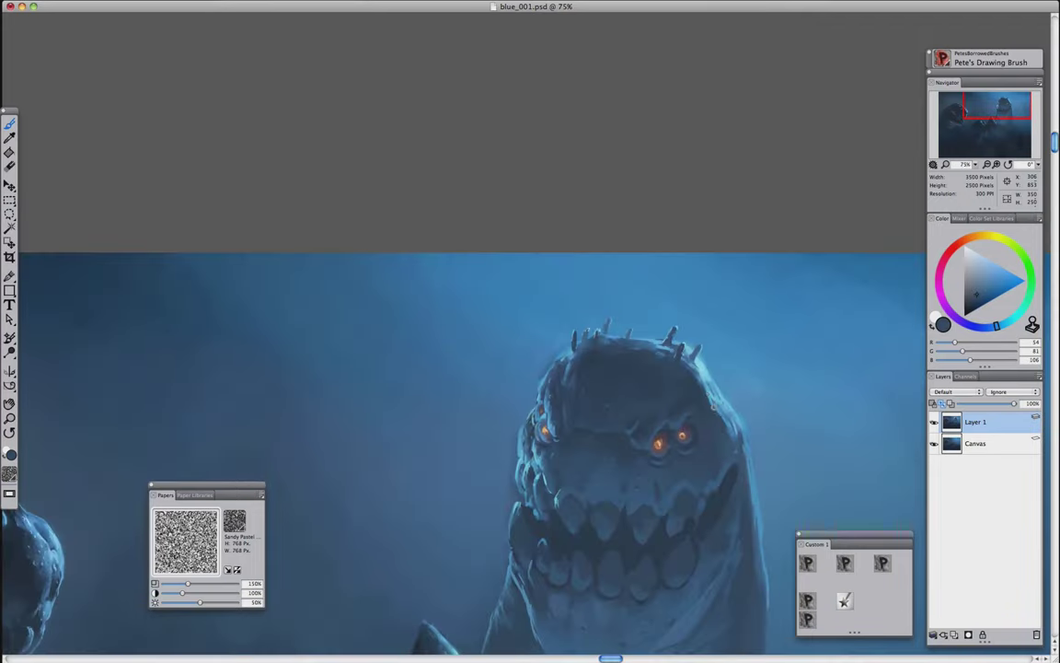
{"action": "left_click", "coordinate": [807, 564]}
{"action": "left_click", "coordinate": [652, 385], "text": "alt"}
{"action": "left_click", "coordinate": [845, 600]}
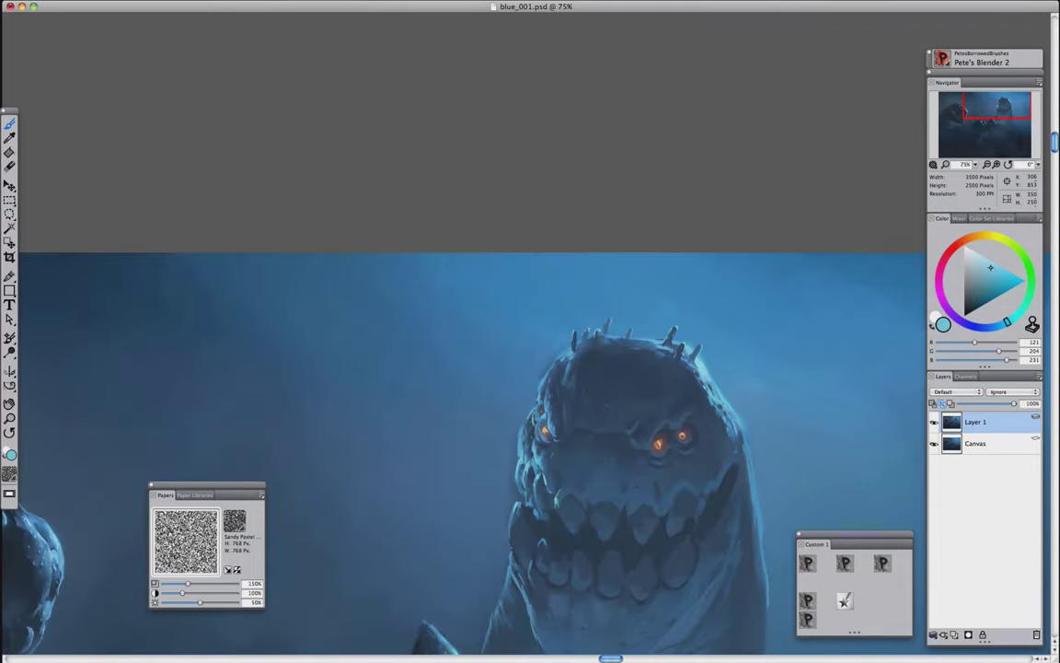
Draw ridges and shading on the second creature's teeth with sampled blues and soften them with Pete's Blender 2
{"action": "key", "text": "super+minus"}
{"action": "key", "text": "super+equal"}
{"action": "left_click", "coordinate": [807, 563]}
{"action": "left_click", "coordinate": [596, 513], "text": "alt"}
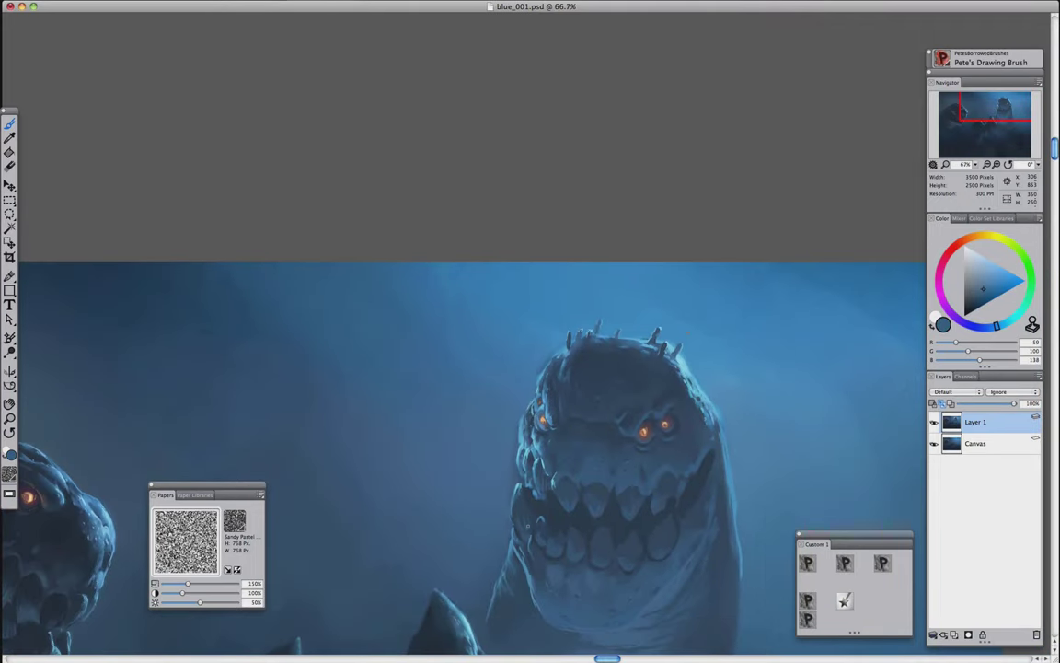
{"action": "left_click", "coordinate": [592, 497], "text": "alt"}
{"action": "key", "text": "ctrl+2"}
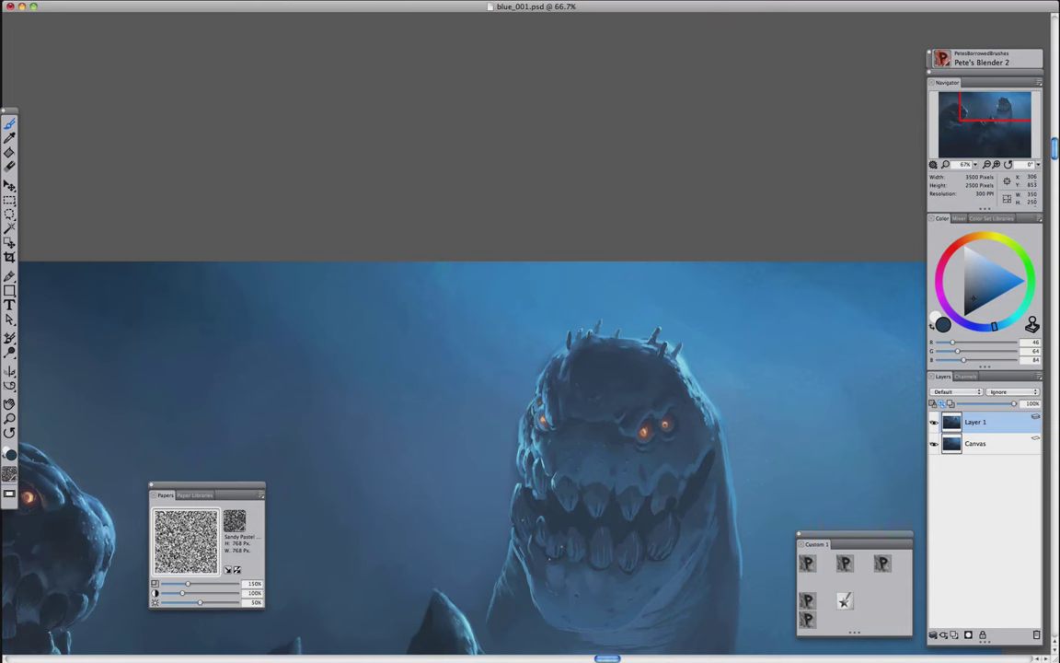
Airbrush dark blue shadows over the second creature's forehead and face on a new Multiply layer and merge it down
{"action": "key", "text": "super+minus"}
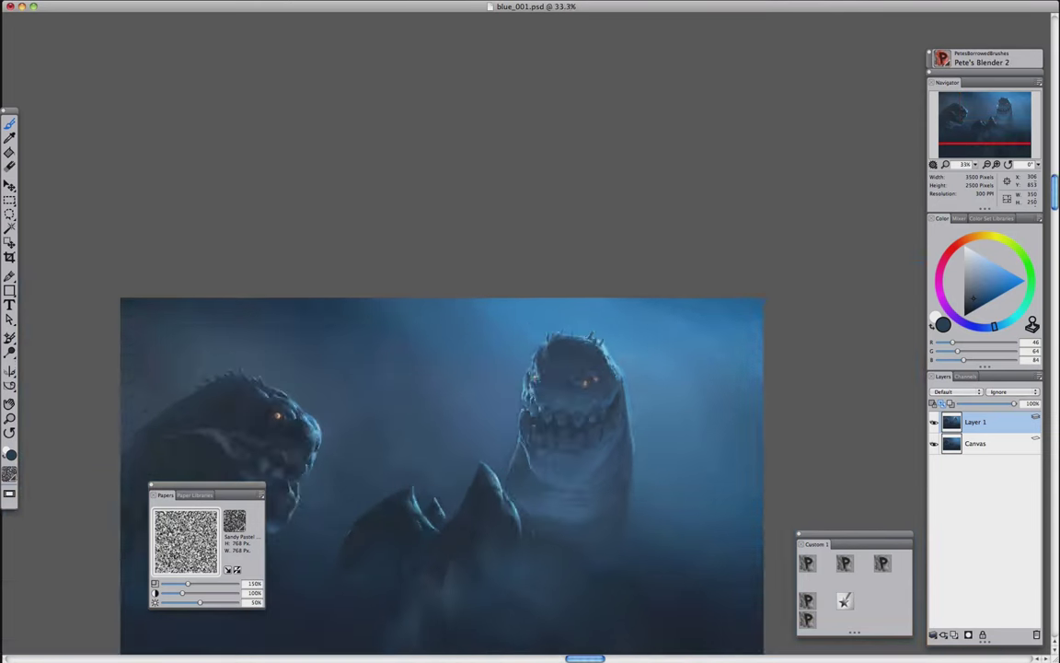
{"action": "key", "text": "super+equal"}
{"action": "key", "text": "super+minus"}
{"action": "key", "text": "super+equal"}
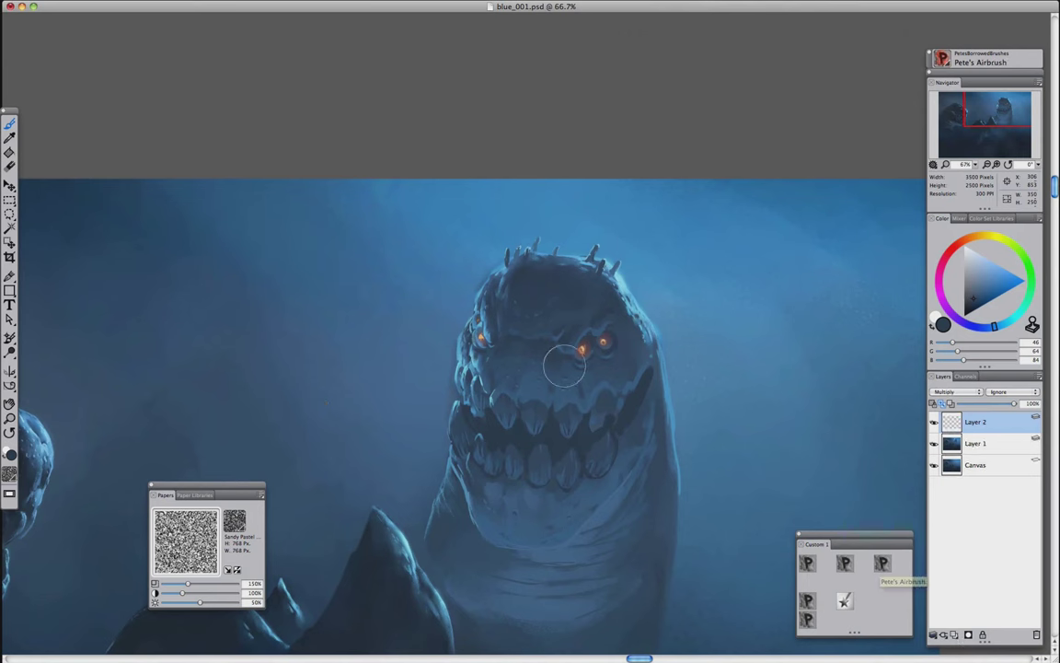
{"action": "left_click", "coordinate": [945, 636]}
{"action": "left_click", "coordinate": [971, 634]}
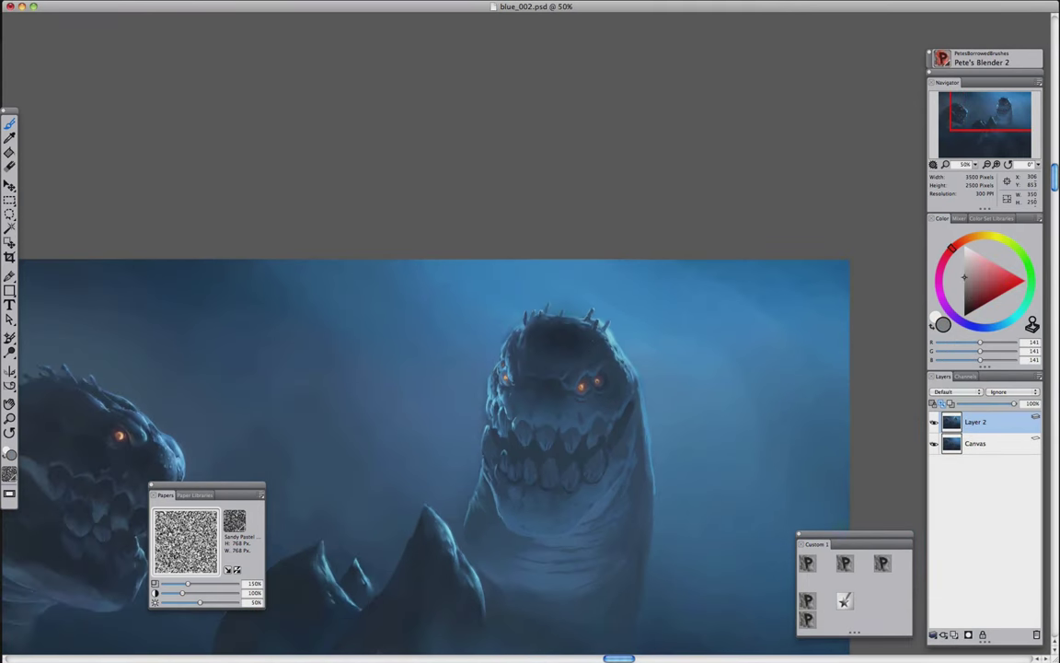
Tint the second creature's teeth warm grey on a new layer at 53% opacity with Pete's Painting Brush and merge it into Layer 2
{"action": "left_click", "coordinate": [845, 564]}
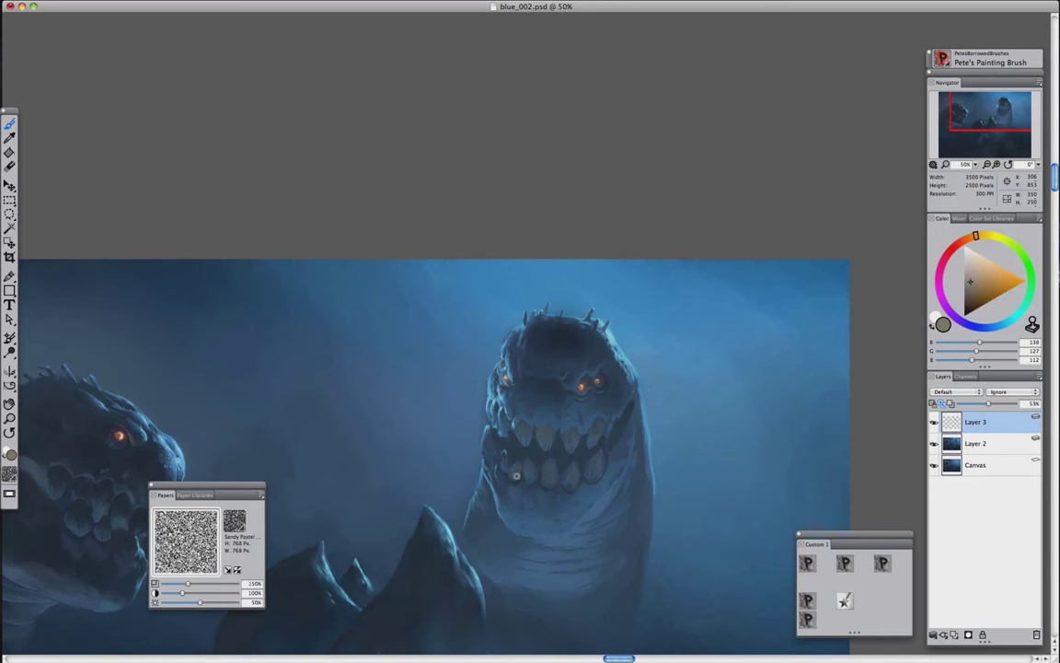
{"action": "right_click", "coordinate": [971, 427]}
{"action": "left_click", "coordinate": [911, 461]}
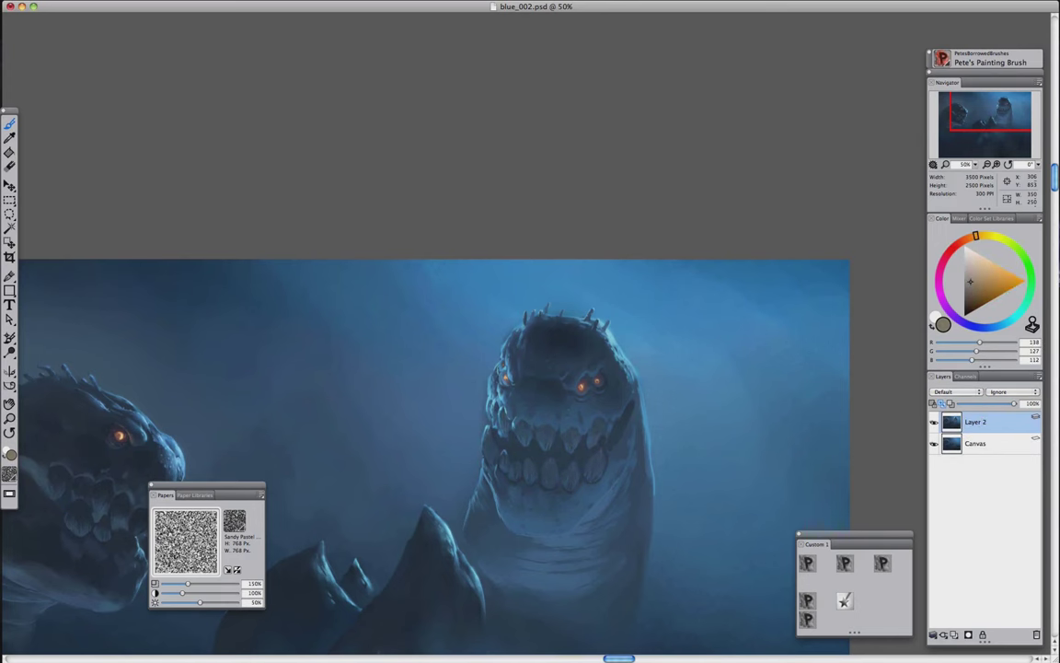
Soften the second creature's right side with Pete's Blender 2 and touch up its rim with light blue using Pete's Drawing Brush
{"action": "scroll", "coordinate": [675, 409], "scroll_direction": "down", "scroll_amount": 2}
{"action": "scroll", "coordinate": [674, 409], "scroll_direction": "up", "scroll_amount": 3}
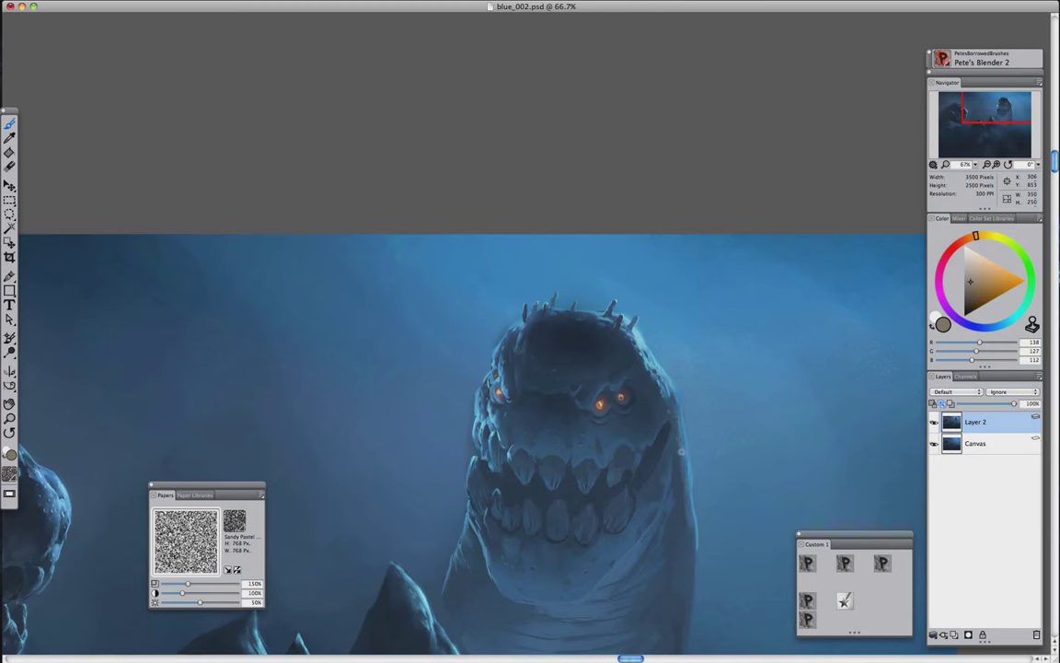
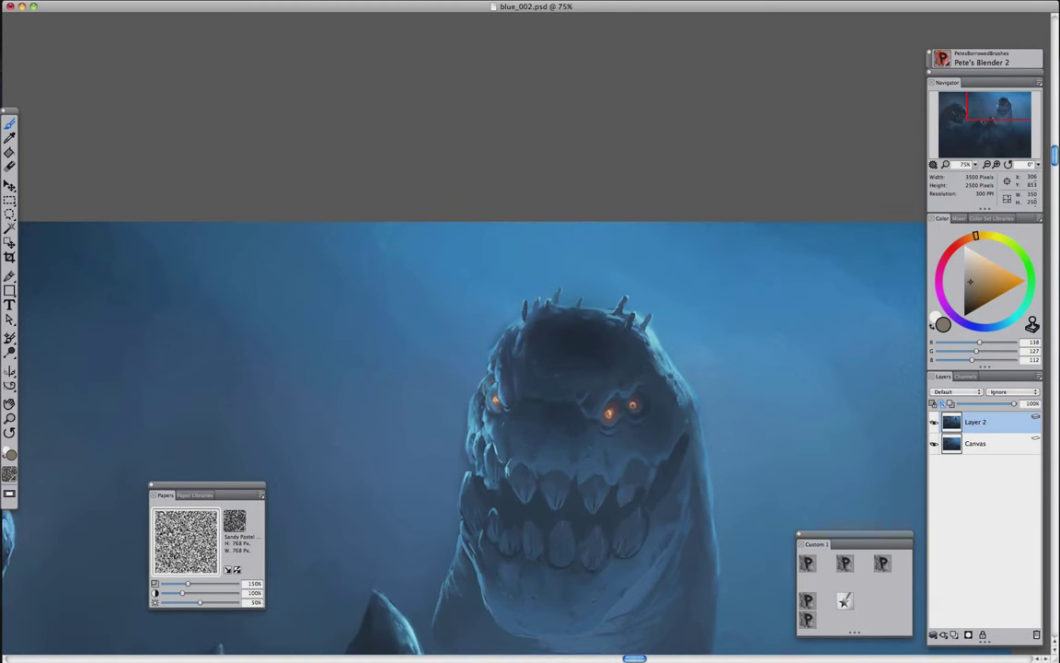
{"action": "left_click", "coordinate": [848, 292], "text": "alt"}
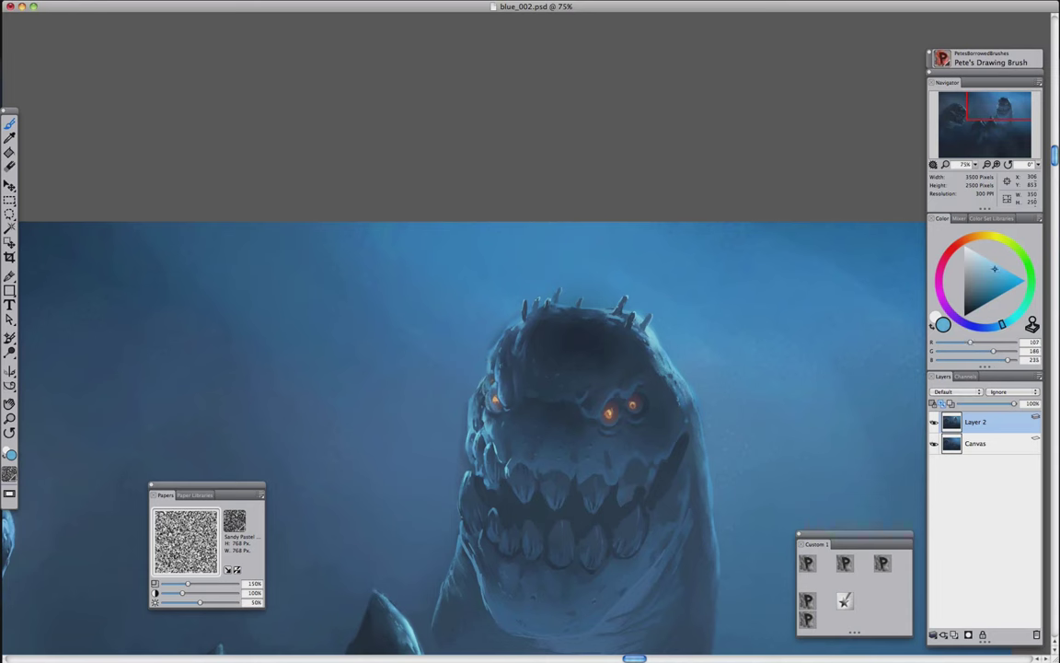
{"action": "left_click", "coordinate": [808, 600]}
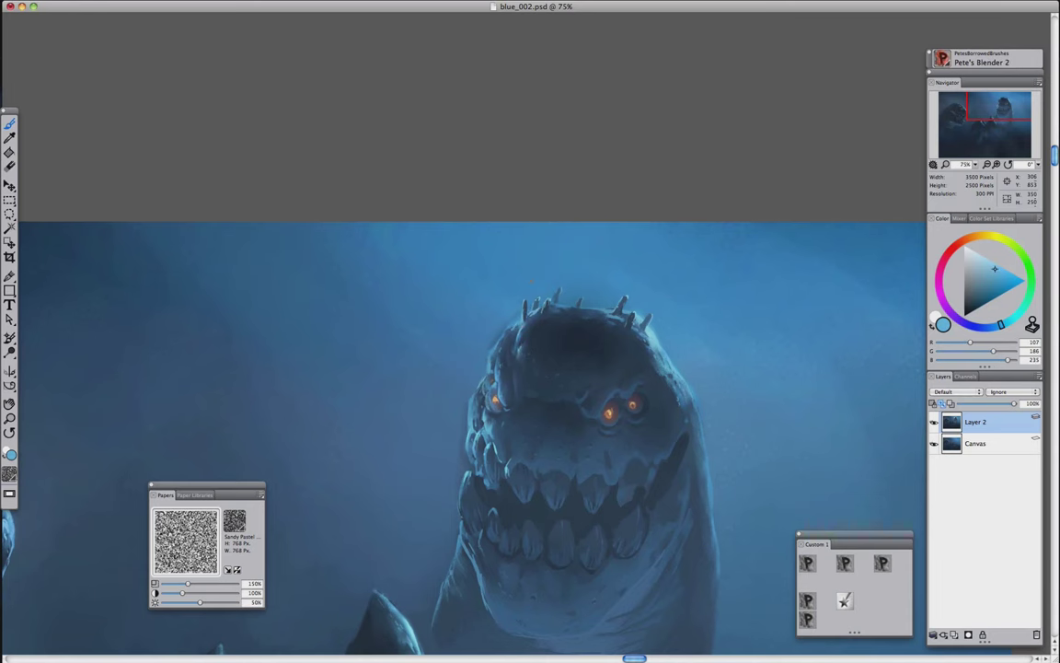
{"action": "key", "text": "super+minus"}
{"action": "key", "text": "super+minus"}
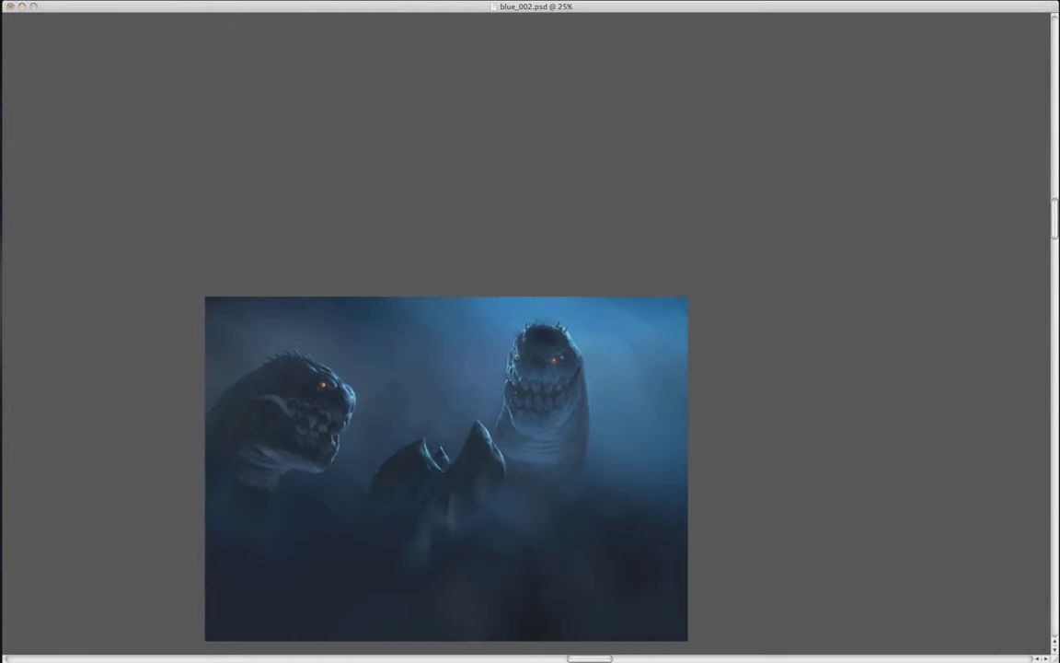
{"action": "key", "text": "super+plus"}
{"action": "key", "text": "super+plus"}
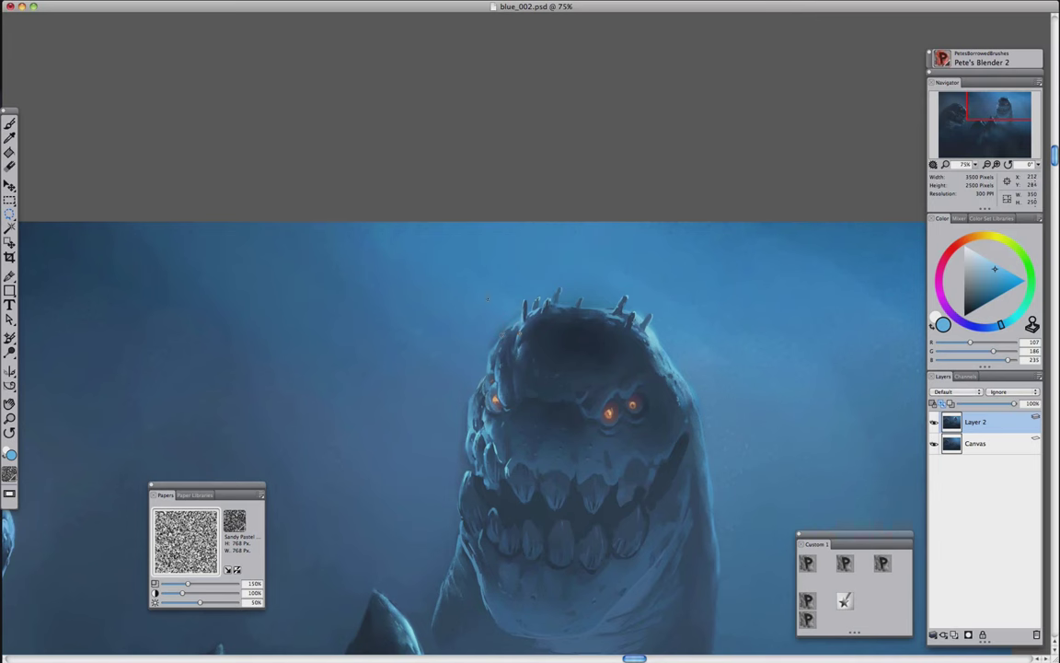
Block in a large dark blue rounded mound in the right foreground below the second creature with Pete's Painting Brush
{"action": "key", "text": "super+minus"}
{"action": "key", "text": "super+minus"}
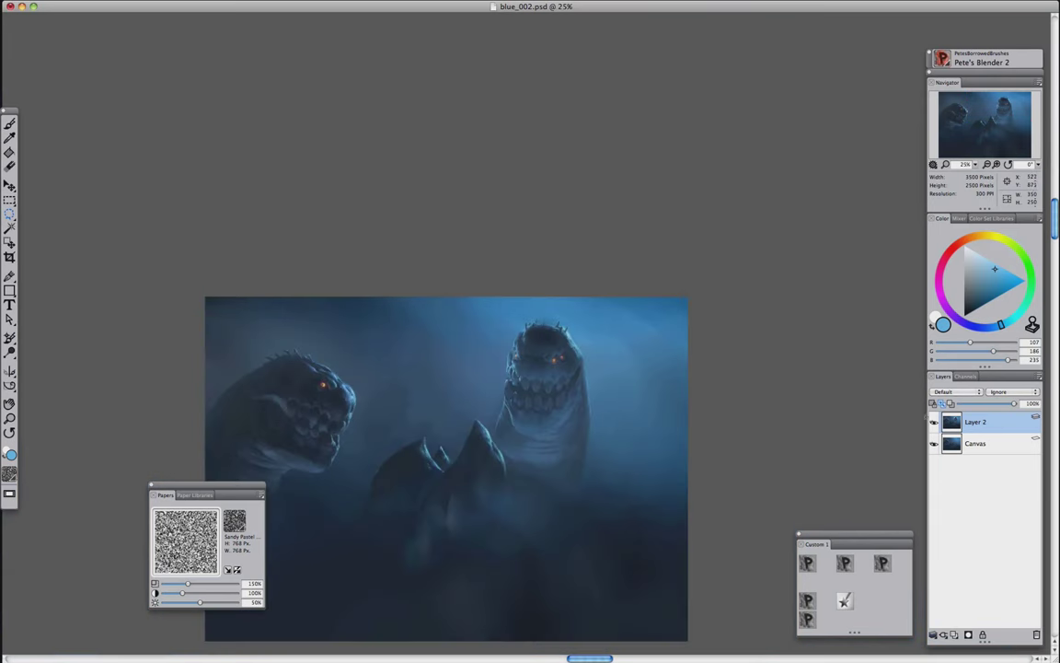
{"action": "left_click", "coordinate": [808, 563]}
{"action": "mouse_move", "coordinate": [658, 518]}
{"action": "left_mouse_down"}
{"action": "mouse_move", "coordinate": [626, 471]}
{"action": "mouse_move", "coordinate": [568, 445]}
{"action": "mouse_move", "coordinate": [529, 463]}
{"action": "mouse_move", "coordinate": [528, 541]}
{"action": "left_mouse_up"}
{"action": "left_click_drag", "start_coordinate": [543, 456], "coordinate": [557, 499]}
{"action": "left_click_drag", "start_coordinate": [516, 437], "coordinate": [560, 409]}
{"action": "left_click_drag", "start_coordinate": [533, 461], "coordinate": [573, 428]}
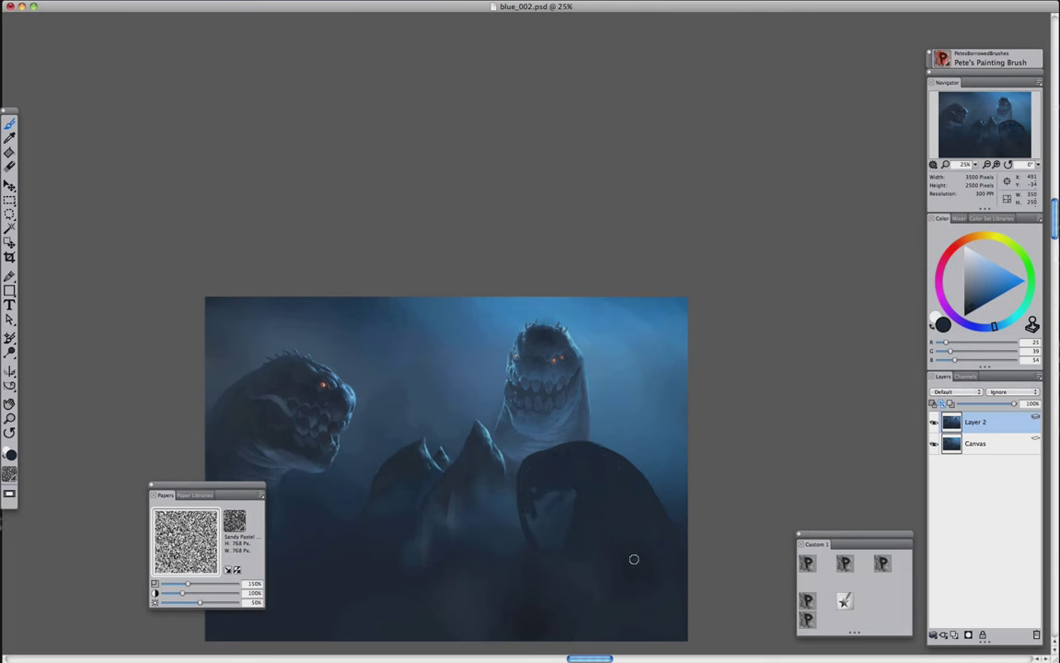
Fill and shape the left part of the foreground mound with sampled dark blues
{"action": "left_click", "coordinate": [573, 496], "text": "alt"}
{"action": "key", "text": "1"}
{"action": "left_click", "coordinate": [527, 504], "text": "alt"}
{"action": "key", "text": "2"}
{"action": "key", "text": "super+equal"}
{"action": "key", "text": "3"}
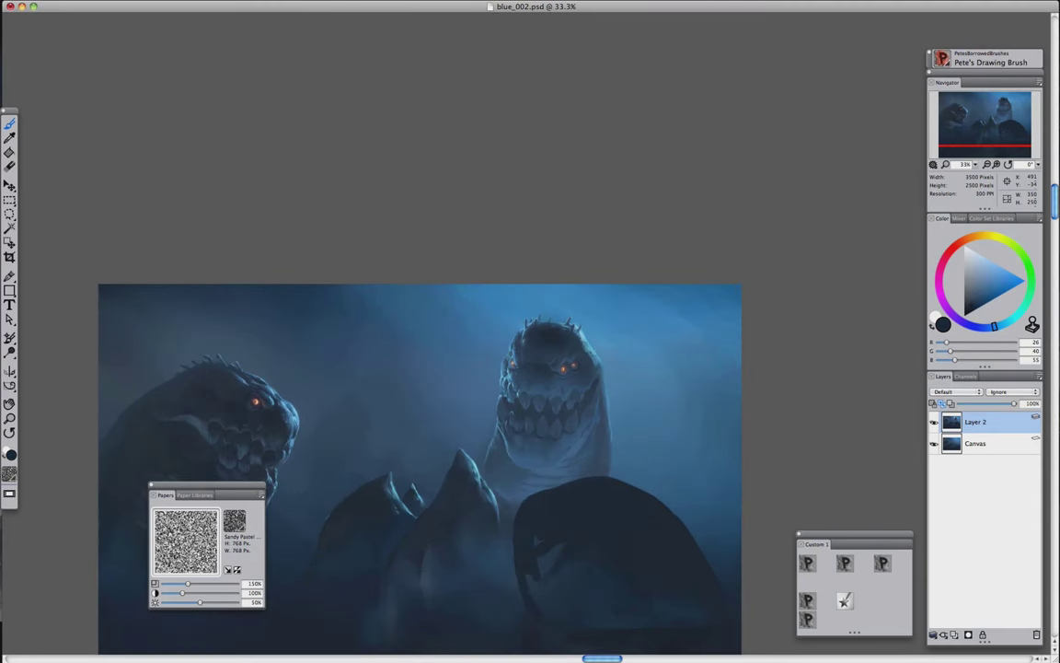
Sketch a face and a curved mouth line on the foreground mound's left end using sampled dark blues and Pete's Drawing Brush
{"action": "left_click", "coordinate": [539, 534], "text": "alt"}
{"action": "left_click", "coordinate": [485, 559], "text": "alt"}
{"action": "key", "text": "1"}
{"action": "left_click", "coordinate": [521, 544], "text": "alt"}
{"action": "key", "text": "3"}
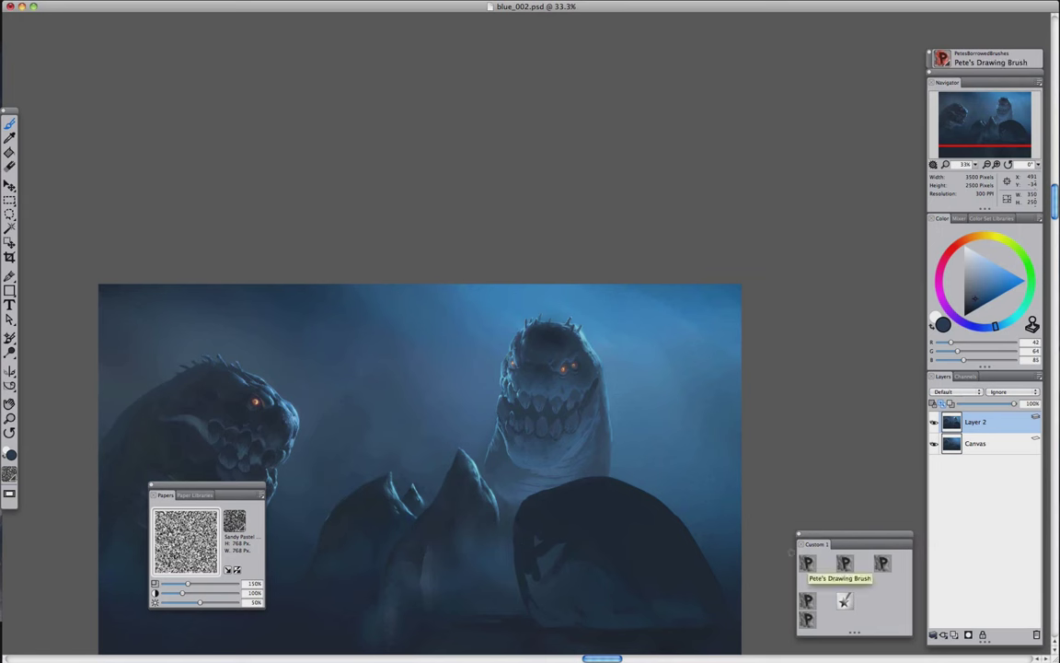
{"action": "left_click", "coordinate": [488, 486], "text": "alt"}
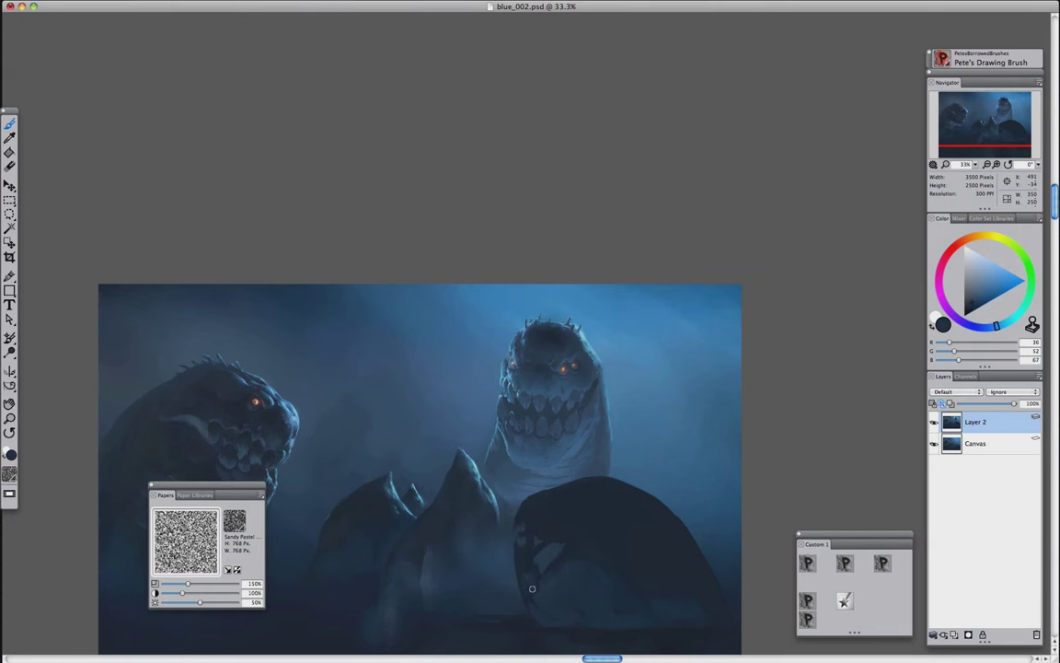
{"action": "left_click", "coordinate": [533, 559], "text": "alt"}
{"action": "left_click", "coordinate": [560, 549], "text": "alt"}
{"action": "left_click", "coordinate": [526, 592], "text": "alt"}
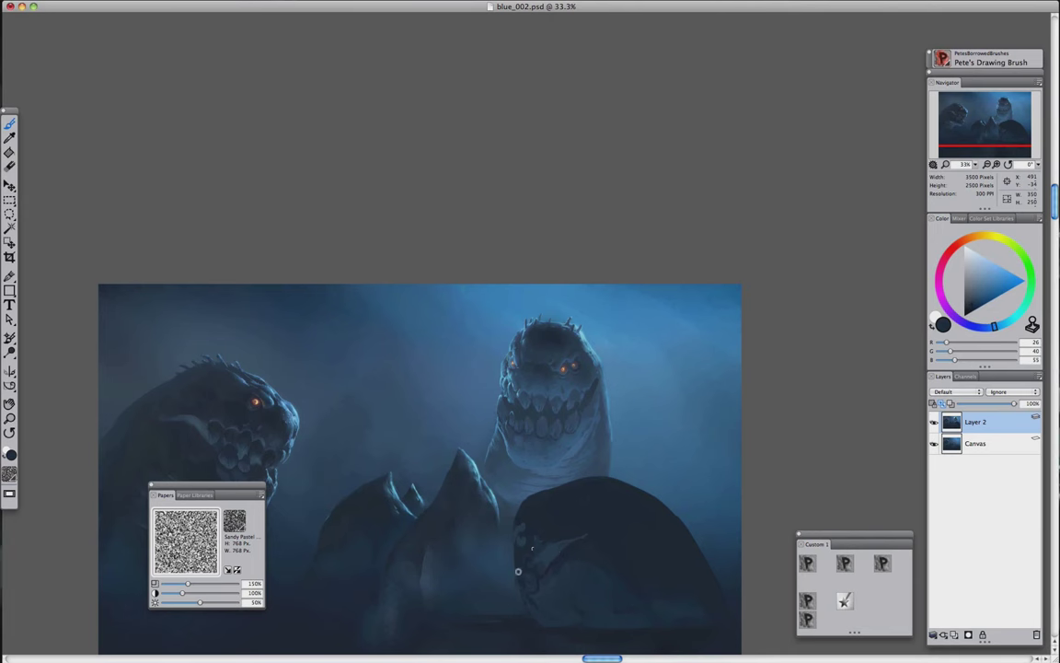
Shape the third creature's face and throat folds with sampled blues, softening them with Pete's Blender 2
{"action": "left_click", "coordinate": [522, 535], "text": "alt"}
{"action": "key", "text": "b"}
{"action": "left_click", "coordinate": [468, 453], "text": "alt"}
{"action": "key", "text": "b"}
{"action": "key", "text": "b"}
{"action": "left_click", "coordinate": [568, 580], "text": "alt"}
{"action": "key", "text": "b"}
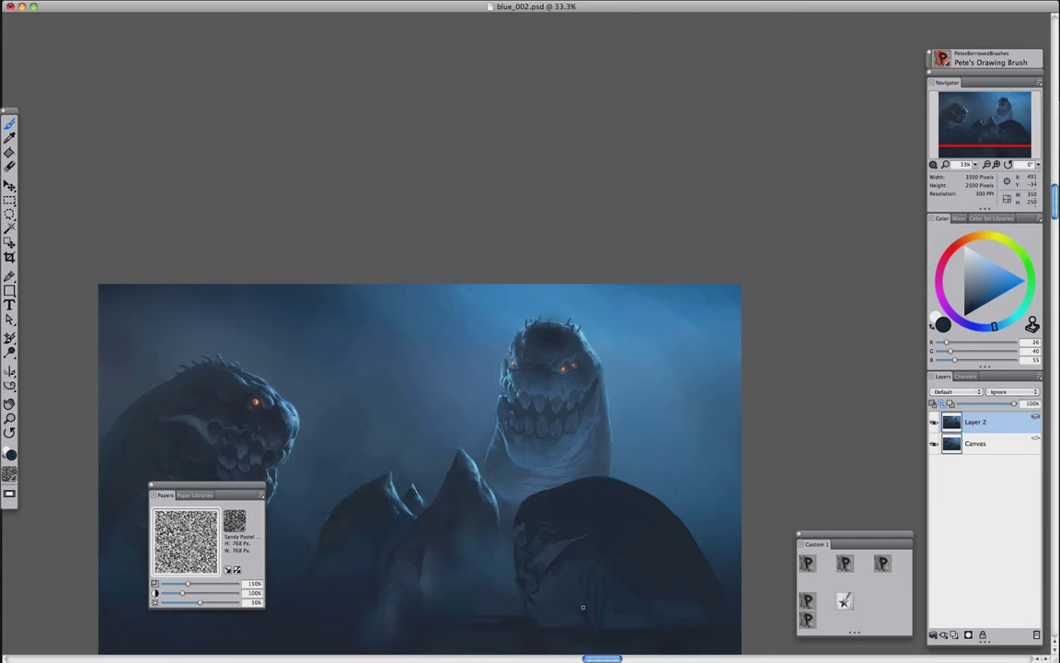
{"action": "left_click", "coordinate": [808, 600]}
{"action": "left_click", "coordinate": [539, 582], "text": "alt"}
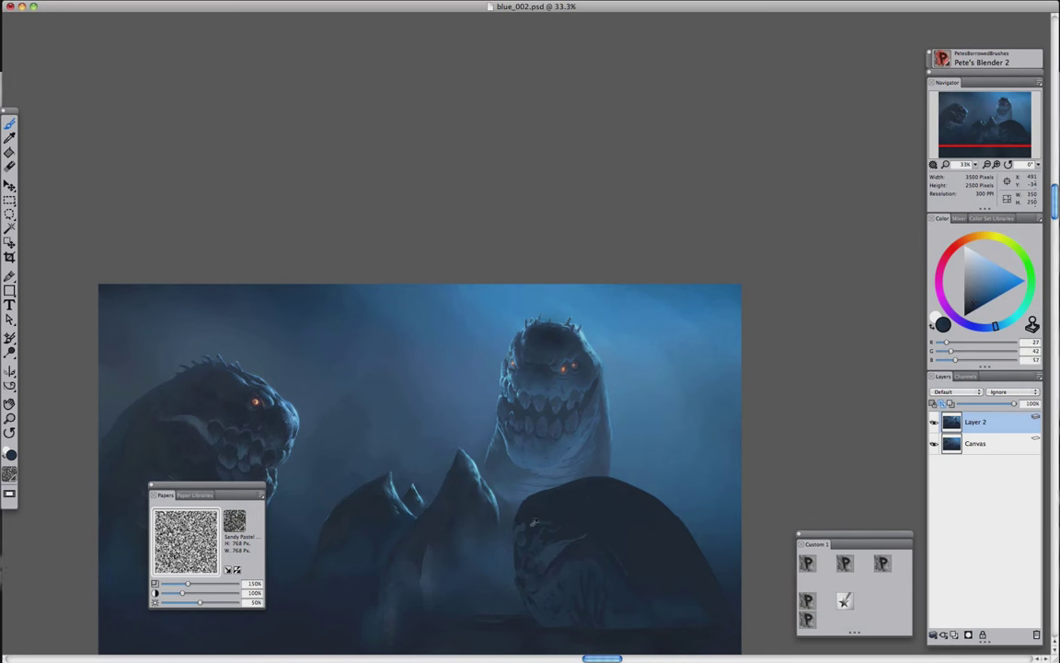
Add short dark spikes along the top of the third creature's head and detail its brow with Pete's Drawing Brush
{"action": "key", "text": "ctrl+1"}
{"action": "left_click", "coordinate": [512, 511], "text": "alt"}
{"action": "left_click", "coordinate": [551, 482], "text": "alt"}
{"action": "left_click", "coordinate": [547, 604], "text": "alt"}
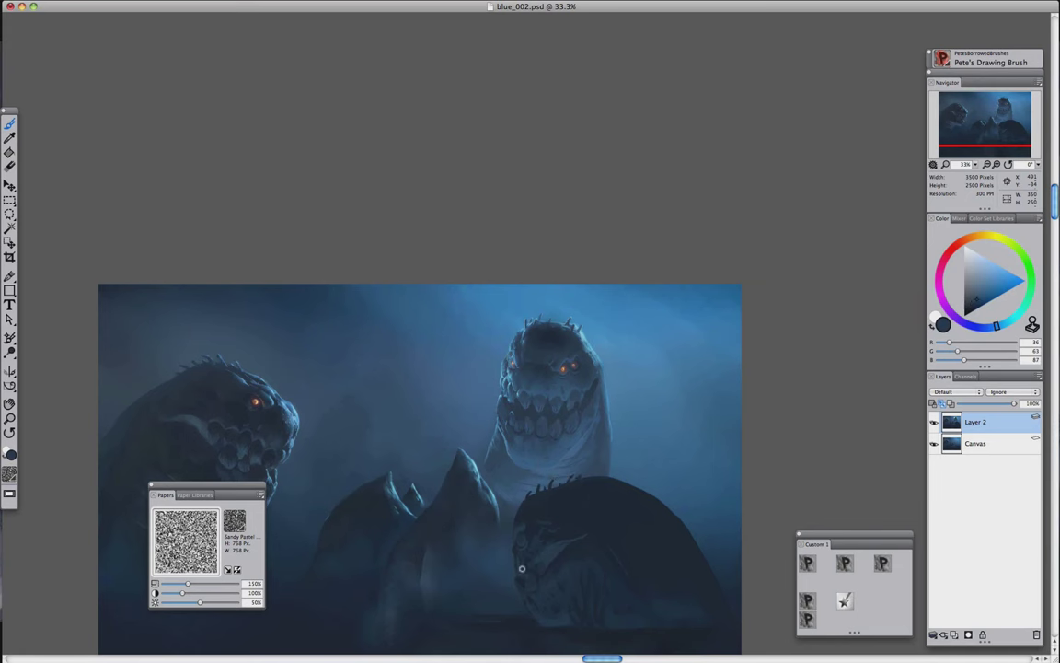
{"action": "left_click", "coordinate": [572, 543], "text": "alt"}
{"action": "key", "text": "ctrl+2"}
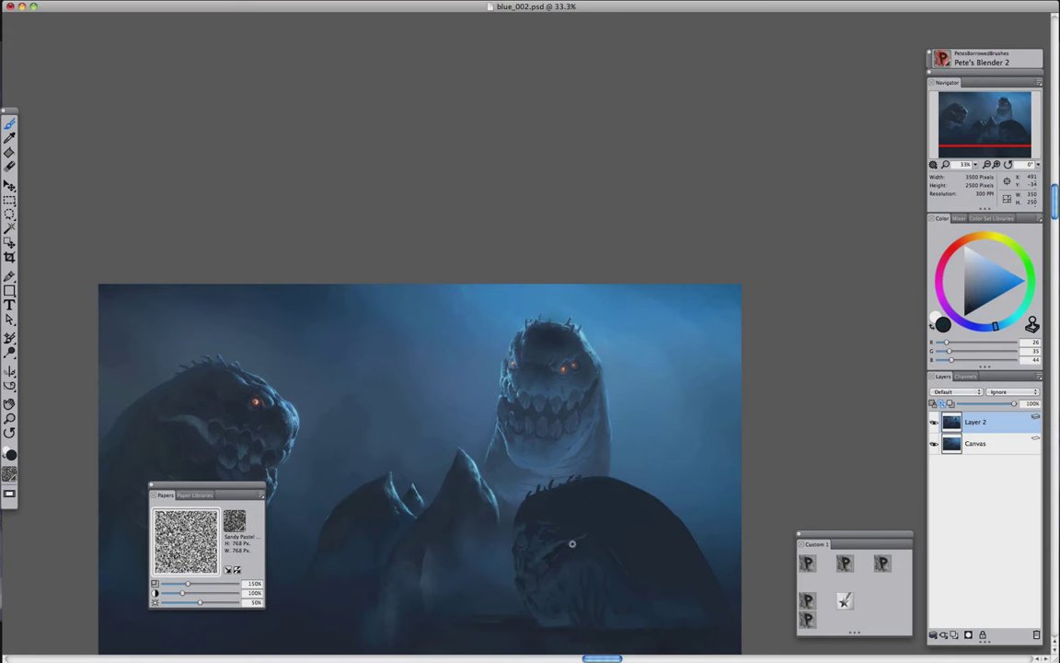
Refine the third creature's eye sockets and cheek with sampled dark blues and blend its body with Pete's Blender 2
{"action": "left_click", "coordinate": [556, 555], "text": "alt"}
{"action": "key", "text": "ctrl+1"}
{"action": "left_click", "coordinate": [547, 534], "text": "alt"}
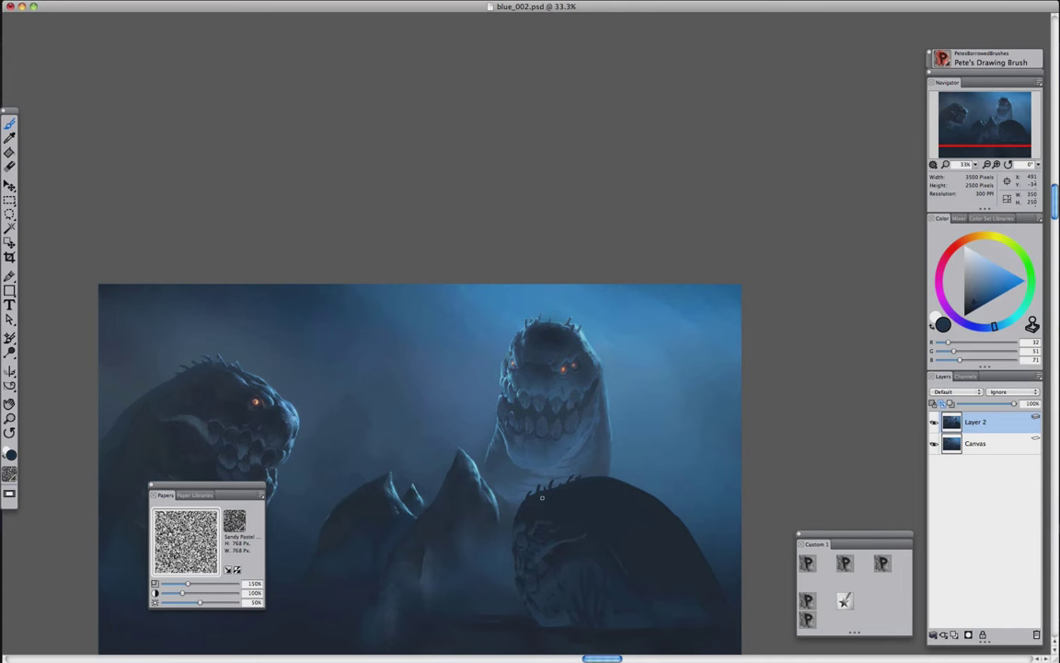
{"action": "left_click", "coordinate": [542, 497], "text": "alt"}
{"action": "key", "text": "ctrl+2"}
{"action": "key", "text": "ctrl+3"}
{"action": "key", "text": "ctrl+2"}
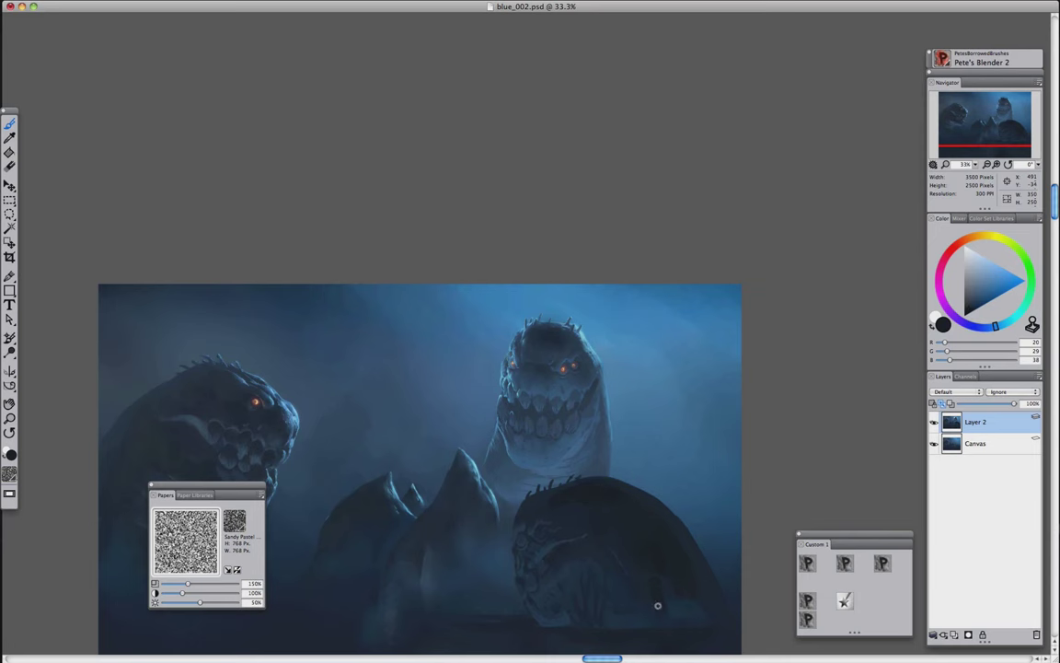
Paint a broken light blue rim light along the third creature's back and soften it with Pete's Blender 2
{"action": "key", "text": "ctrl+plus"}
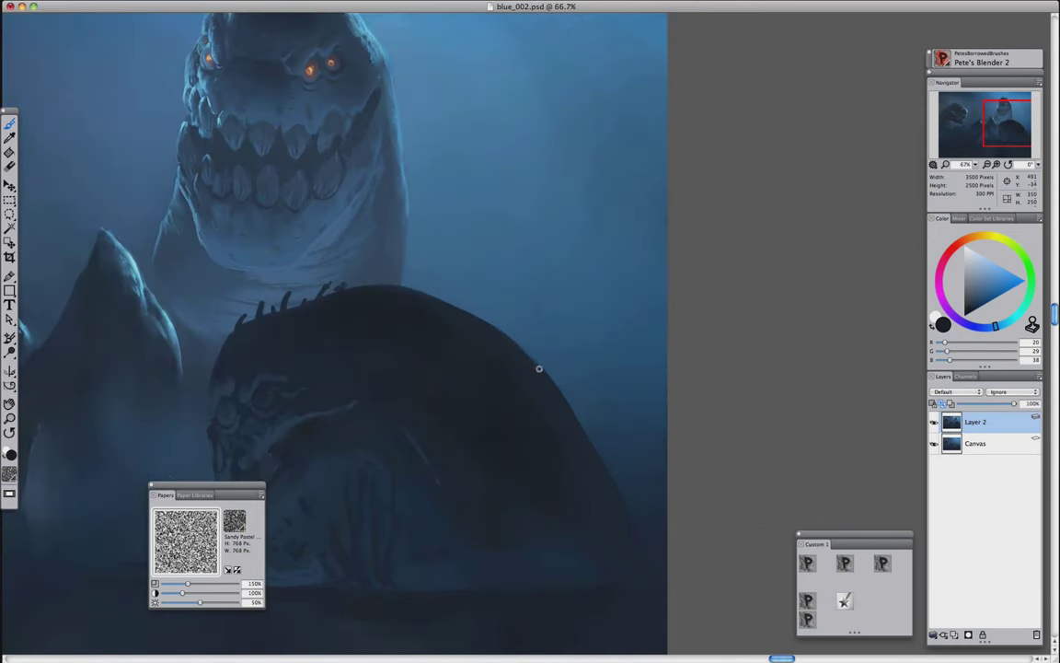
{"action": "key", "text": "bracketleft"}
{"action": "key", "text": "Tab"}
{"action": "key", "text": "Tab"}
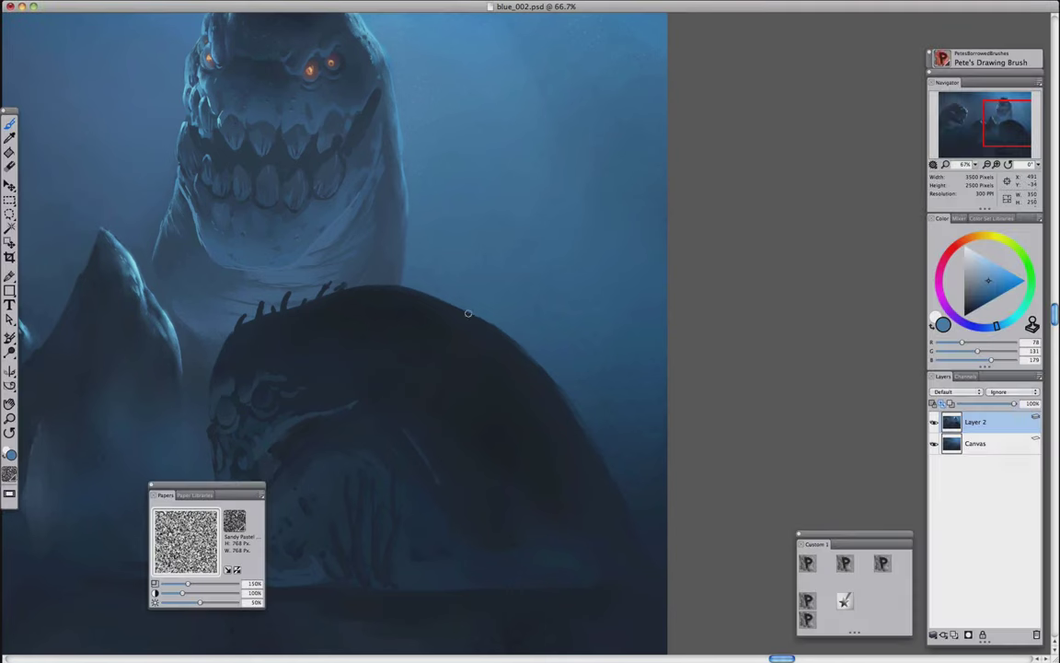
{"action": "mouse_move", "coordinate": [368, 262]}
{"action": "left_mouse_down"}
{"action": "mouse_move", "coordinate": [483, 330]}
{"action": "mouse_move", "coordinate": [532, 391]}
{"action": "mouse_move", "coordinate": [516, 362]}
{"action": "left_mouse_up"}
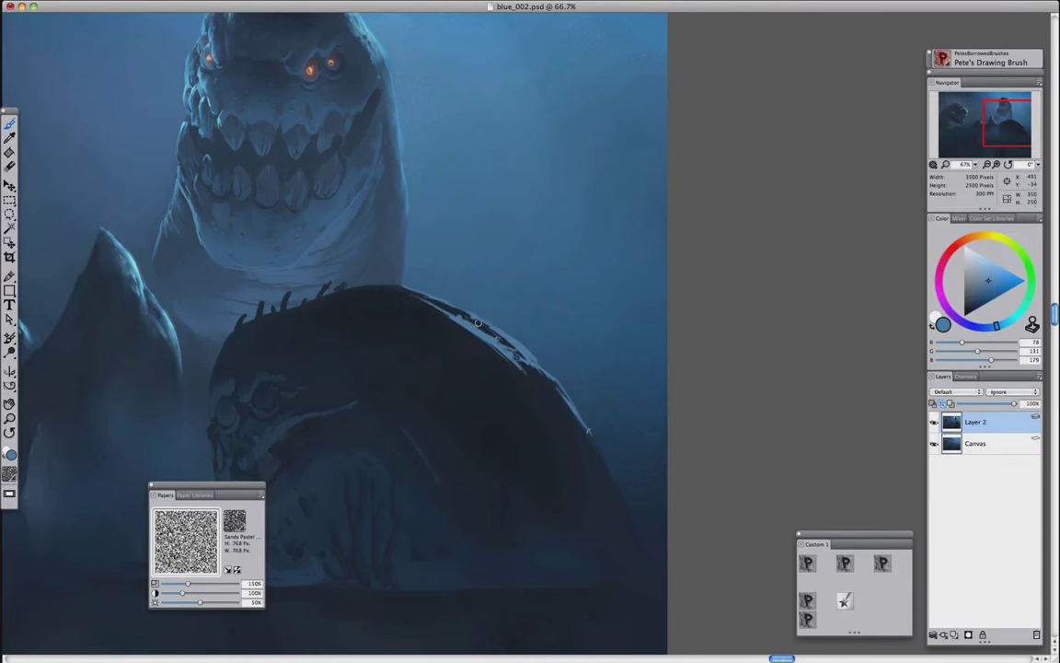
{"action": "key", "text": "b"}
{"action": "mouse_move", "coordinate": [432, 290]}
{"action": "left_mouse_down"}
{"action": "mouse_move", "coordinate": [537, 385]}
{"action": "mouse_move", "coordinate": [442, 299]}
{"action": "left_mouse_up"}
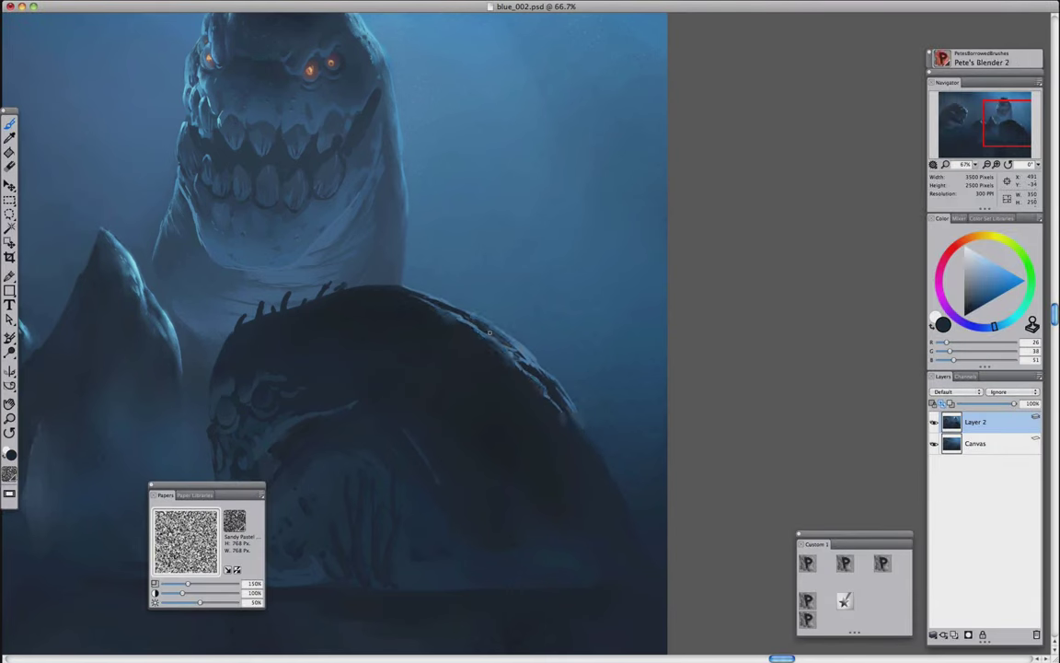
{"action": "left_click", "coordinate": [807, 563]}
{"action": "left_click", "coordinate": [391, 291], "text": "alt"}
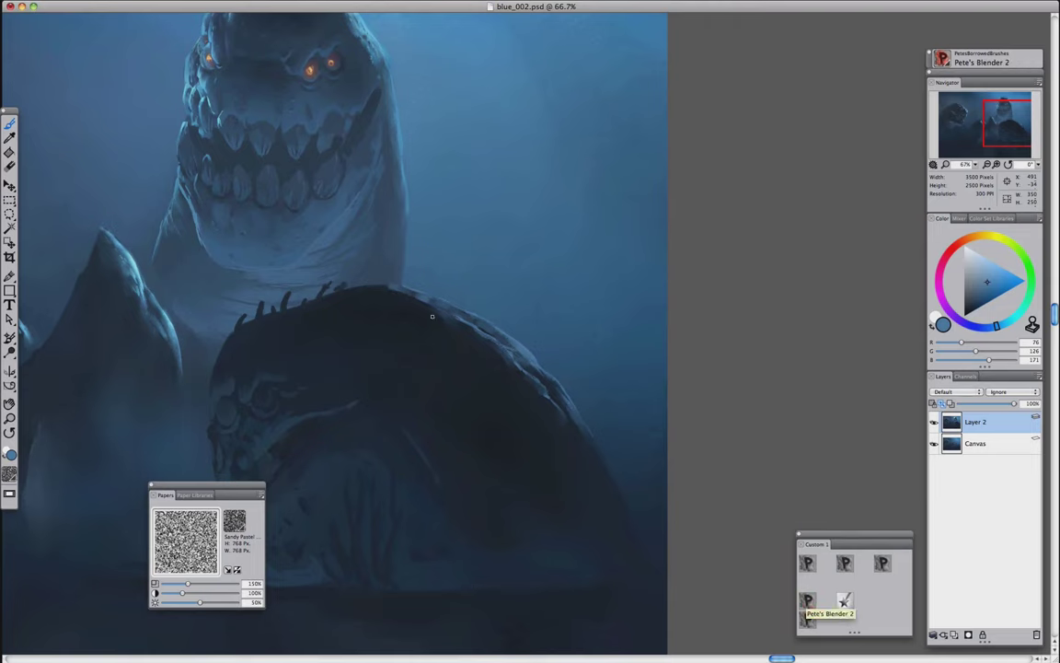
Add light blue rim highlights and small bumps to the third creature's spikes, forehead and brow with Pete's Drawing Brush
{"action": "key", "text": "Tab"}
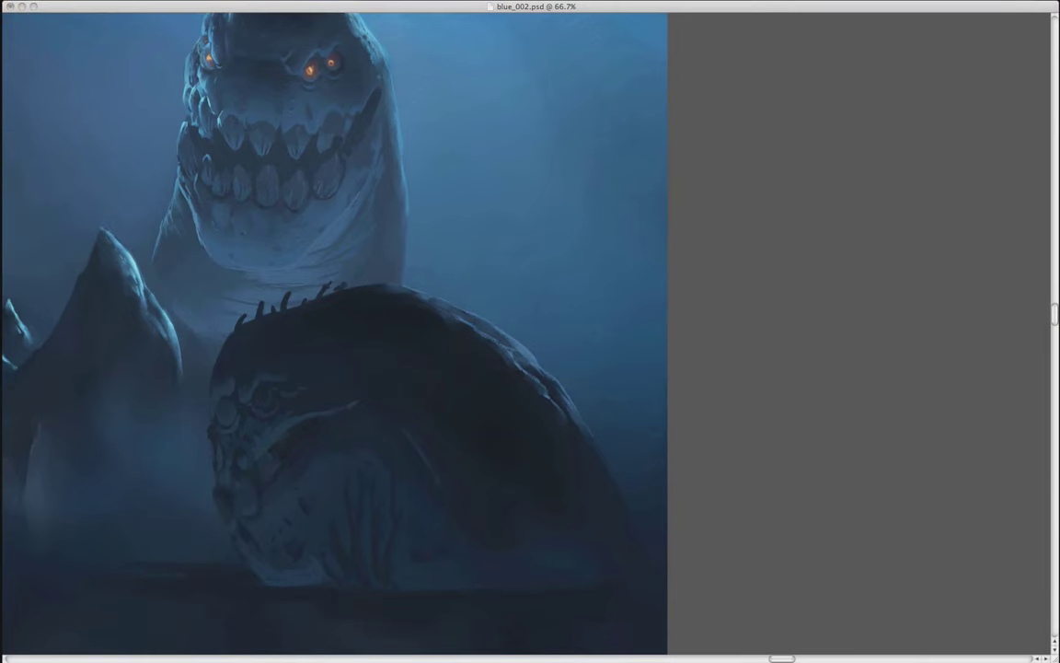
{"action": "key", "text": "Tab"}
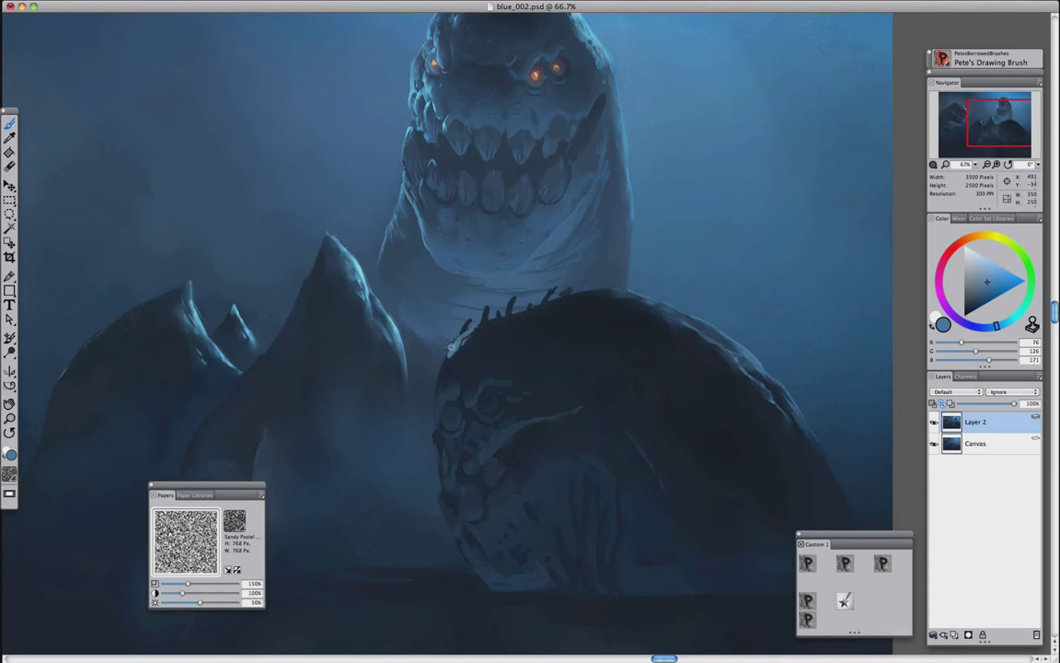
{"action": "mouse_move", "coordinate": [451, 346]}
{"action": "left_mouse_down"}
{"action": "mouse_move", "coordinate": [442, 377]}
{"action": "mouse_move", "coordinate": [450, 372]}
{"action": "mouse_move", "coordinate": [462, 392]}
{"action": "mouse_move", "coordinate": [468, 372]}
{"action": "left_mouse_up"}
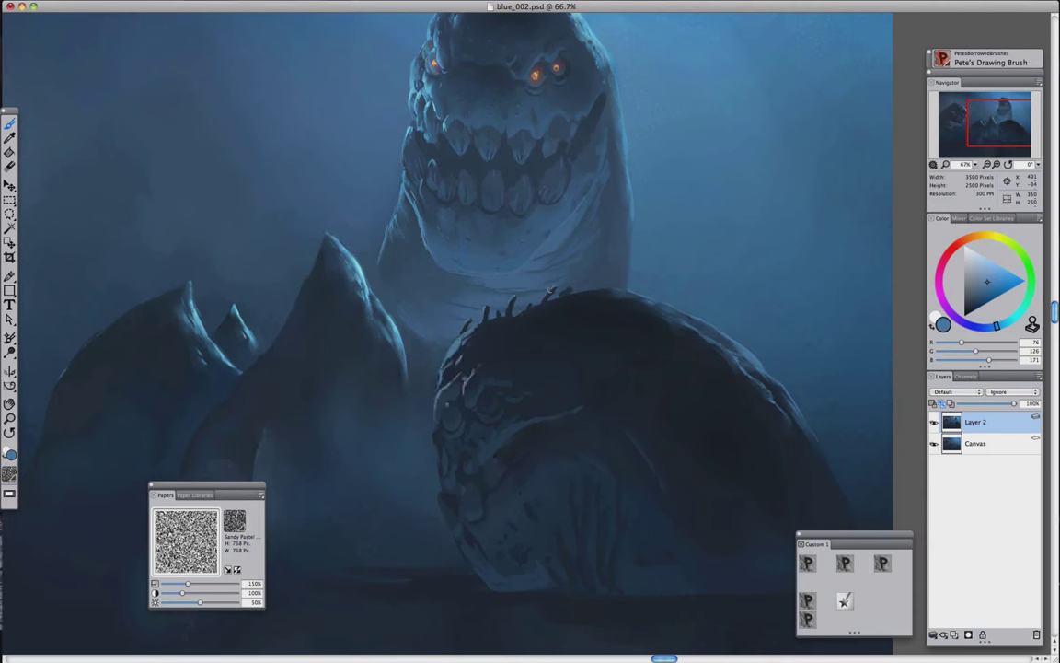
{"action": "left_click", "coordinate": [485, 274], "text": "alt"}
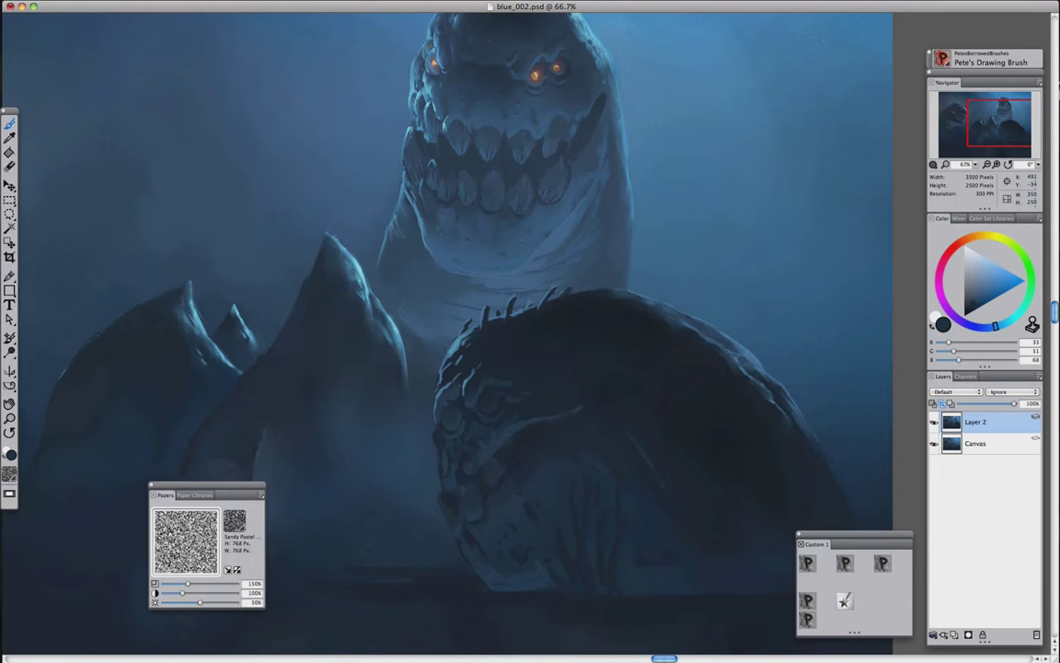
{"action": "left_click", "coordinate": [453, 368], "text": "alt"}
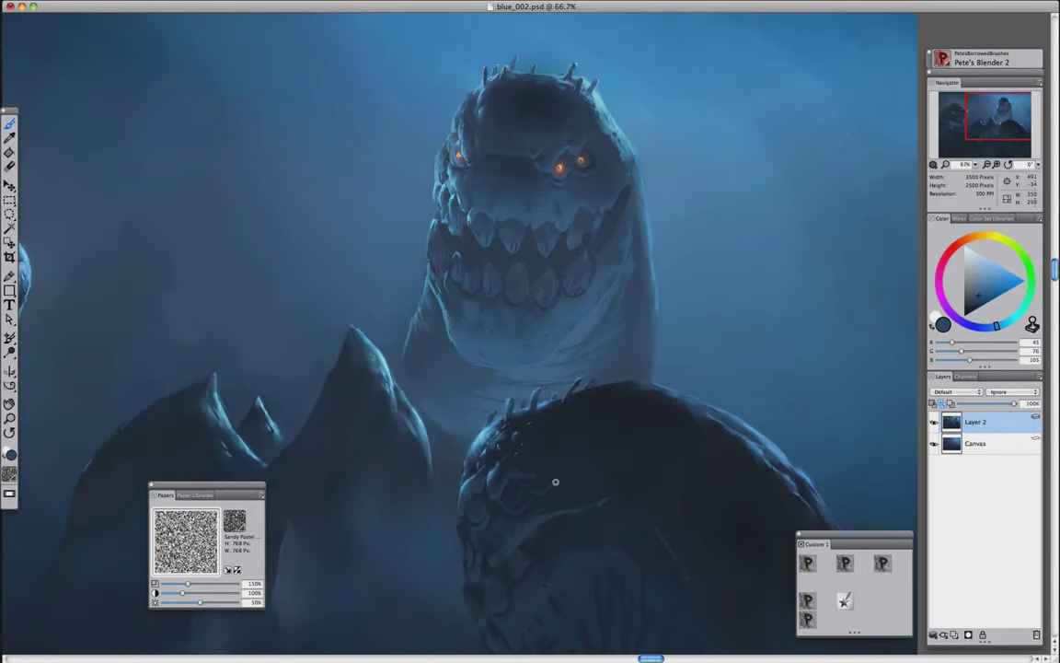
Deepen the third creature's eye sockets with dark blue and touch up the front edge of its face with light blue
{"action": "key", "text": "super+minus"}
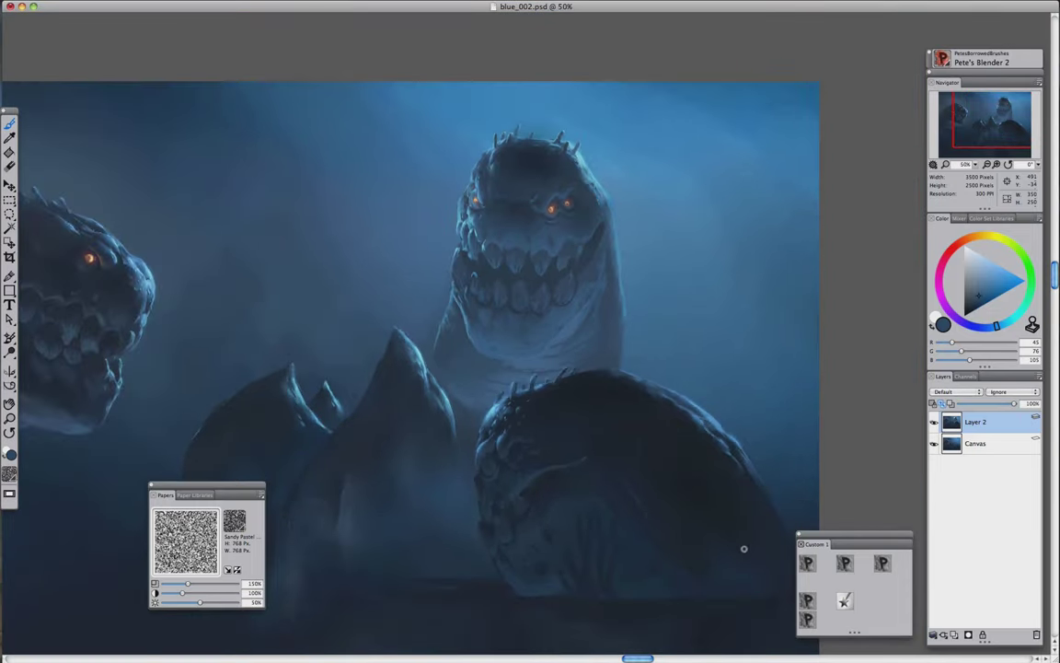
{"action": "key", "text": "super+plus"}
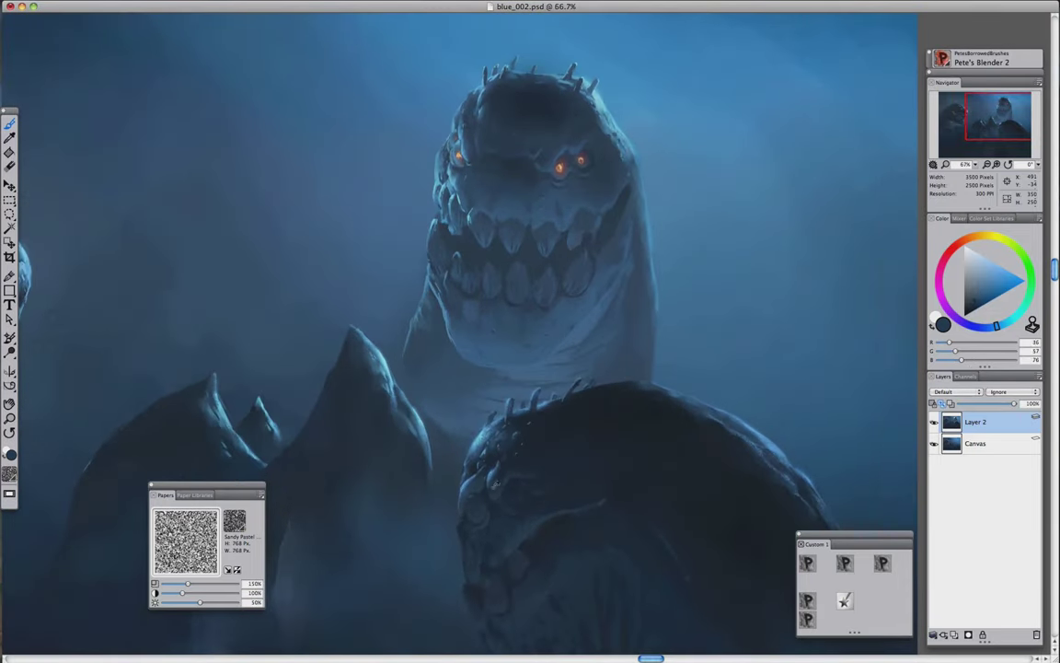
{"action": "key", "text": "b"}
{"action": "left_click", "coordinate": [479, 521], "text": "alt"}
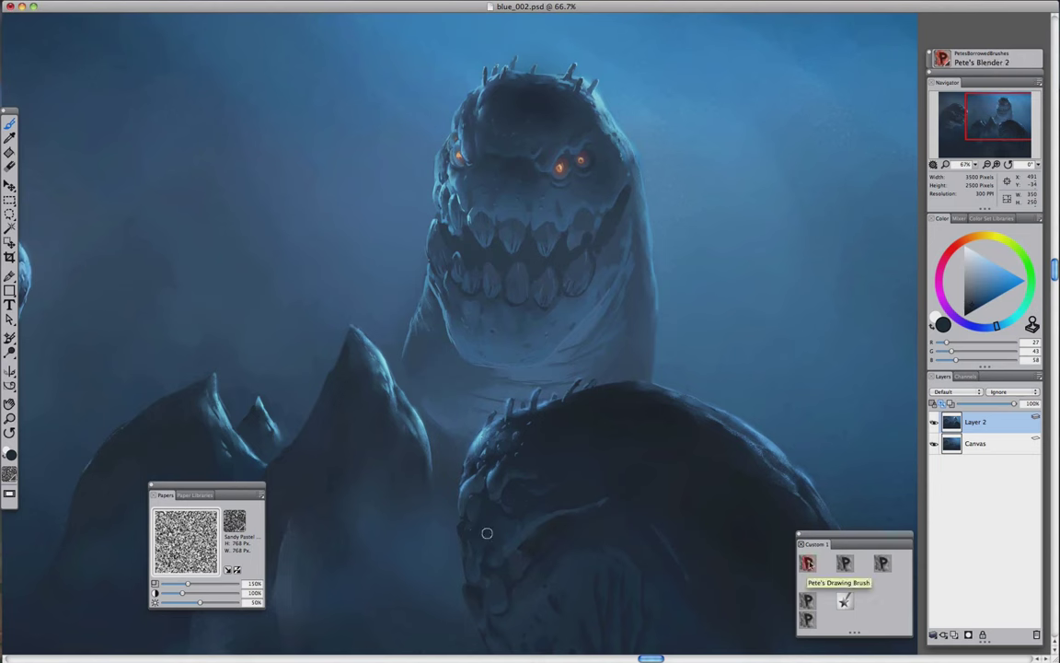
{"action": "left_click", "coordinate": [434, 458], "text": "alt"}
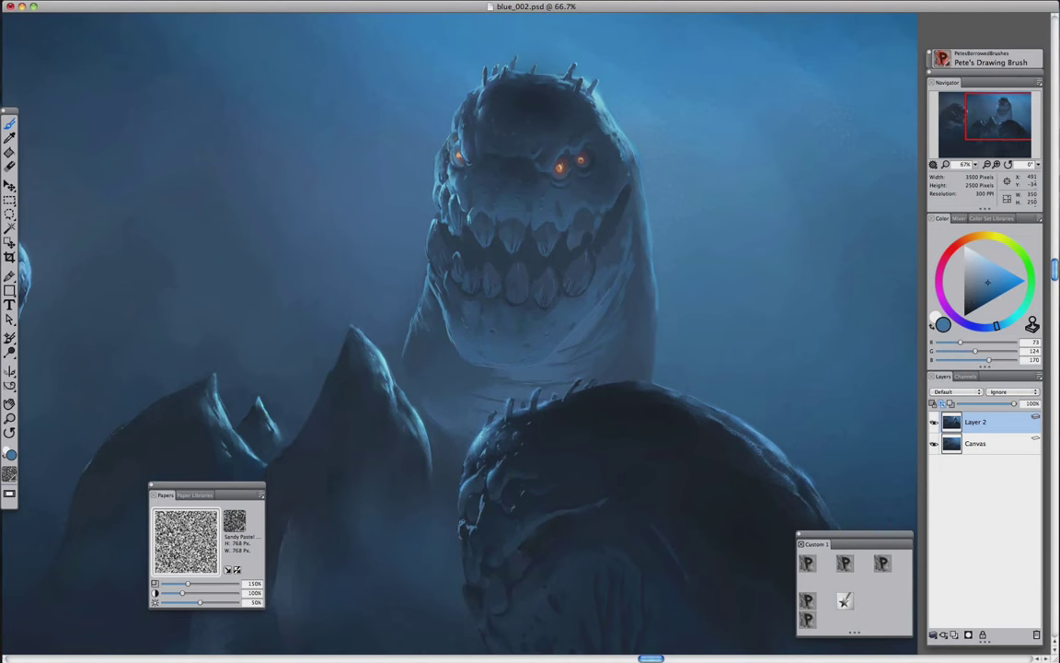
Paint the third creature's two eyes with dark red and orange, and brighten them with the Glow brush
{"action": "key", "text": "slash"}
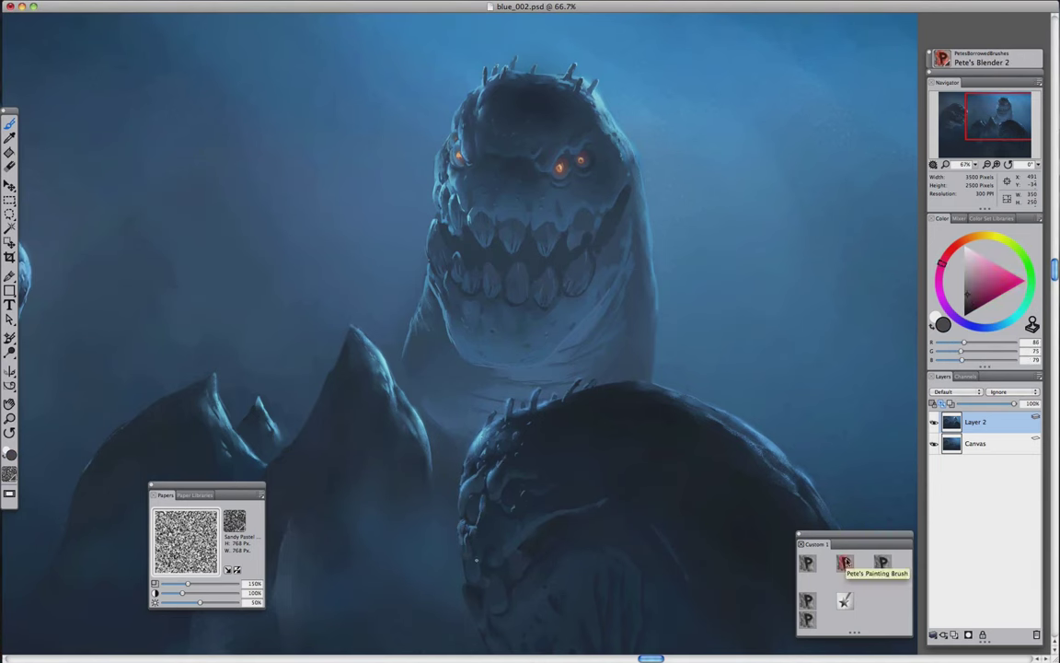
{"action": "left_click", "coordinate": [807, 563]}
{"action": "left_click", "coordinate": [977, 303]}
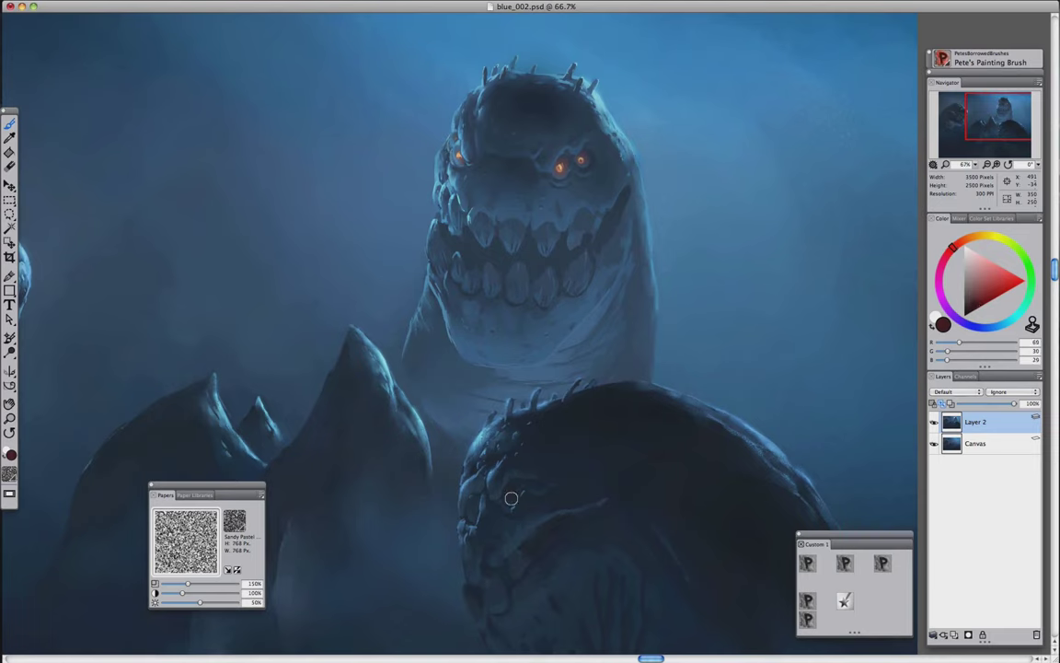
{"action": "key", "text": "slash"}
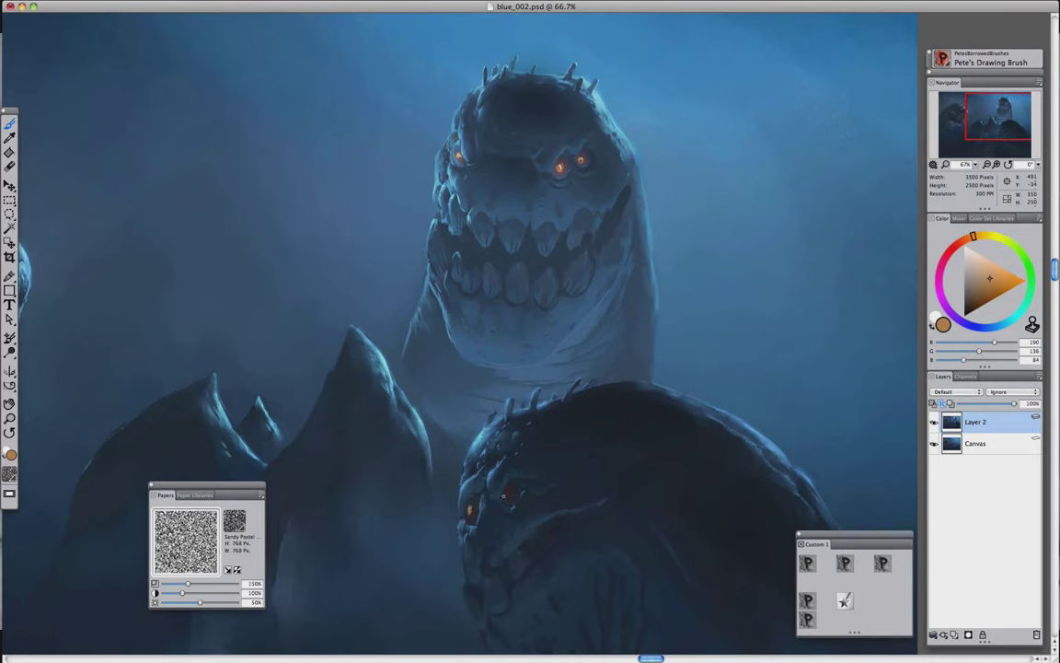
{"action": "key", "text": "slash"}
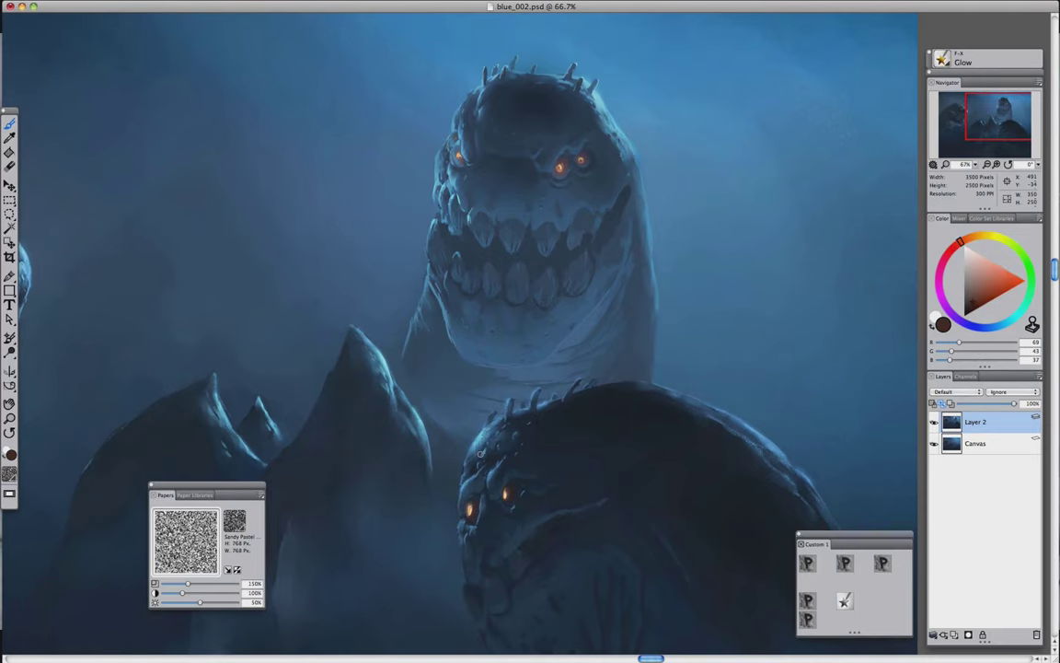
Soften the third creature's lower body with Pete's Blender 2 and airbrush sampled blue mist around its base
{"action": "key", "text": "super+minus"}
{"action": "key", "text": "slash"}
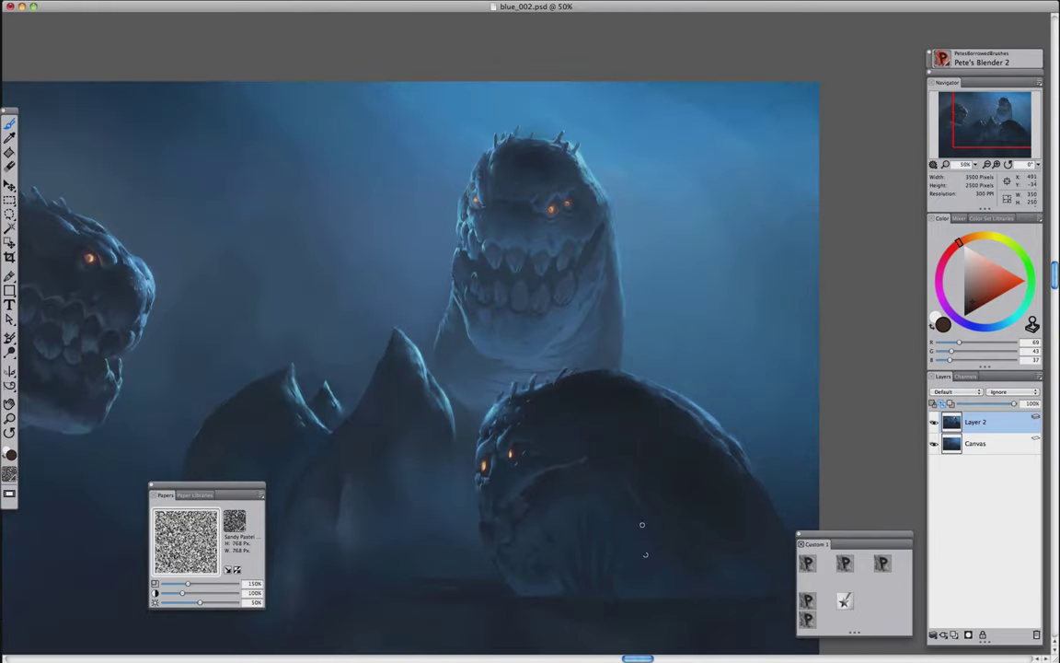
{"action": "key", "text": "super+minus"}
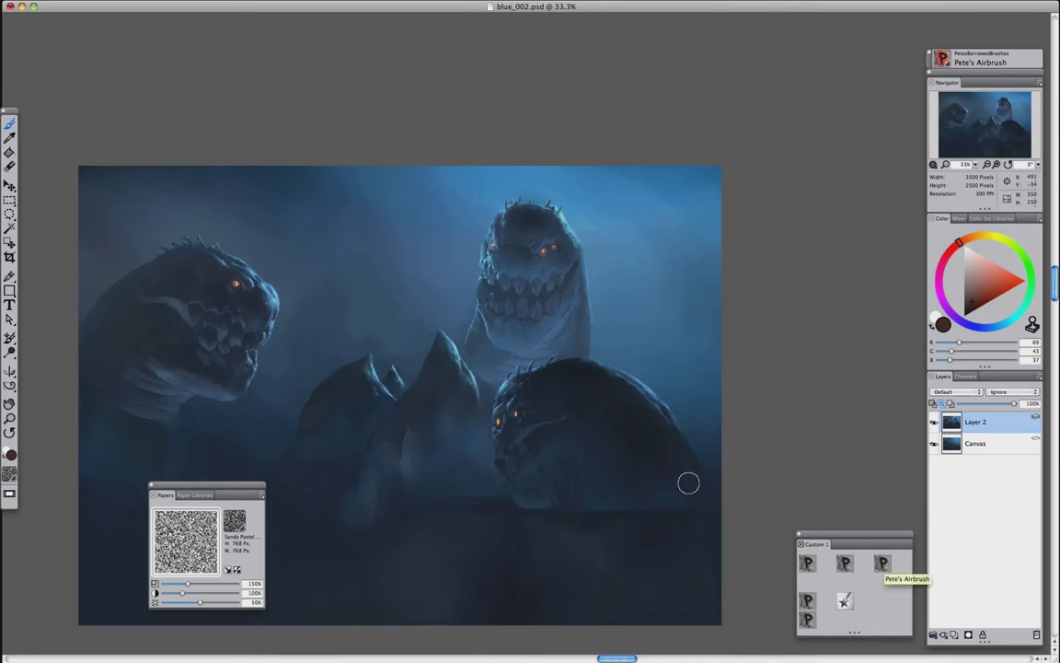
{"action": "left_click", "coordinate": [881, 562]}
{"action": "left_click", "coordinate": [442, 455], "text": "alt"}
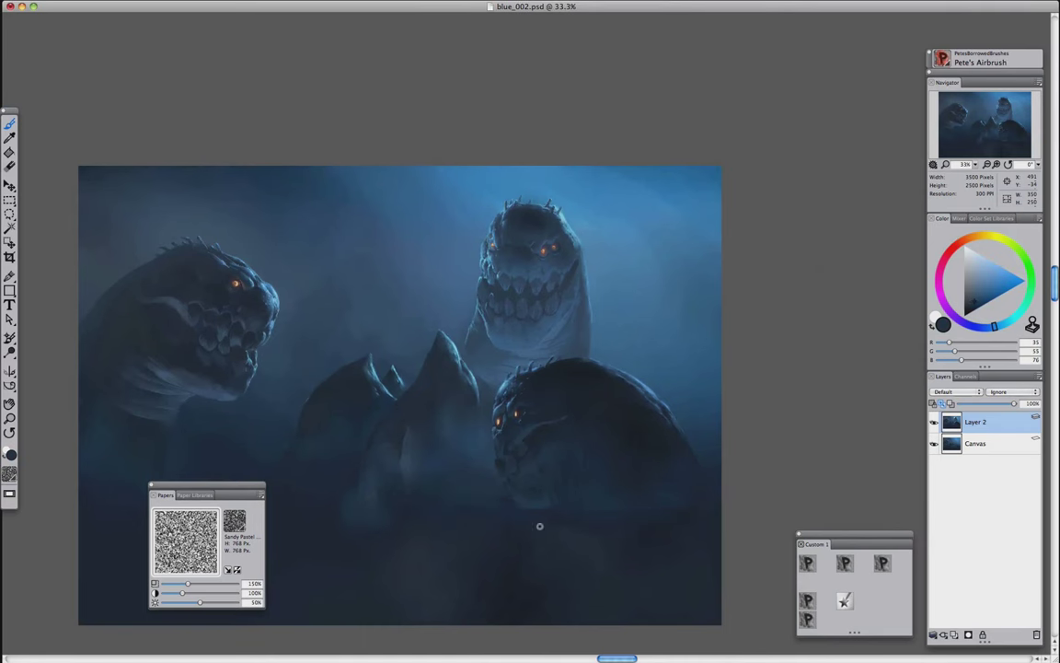
{"action": "key", "text": "Tab"}
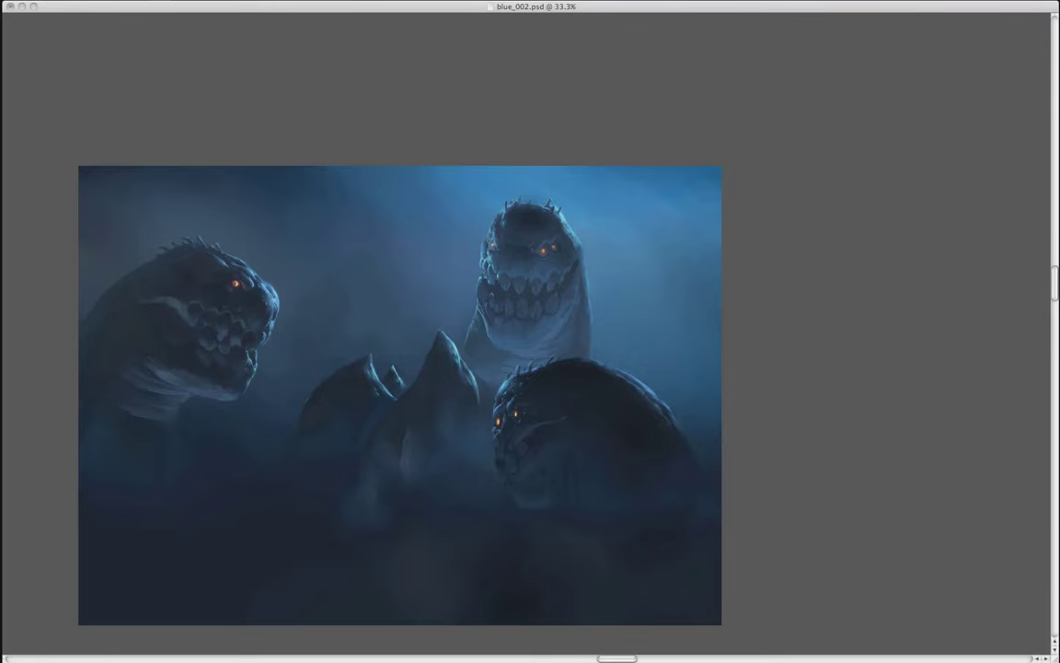
{"action": "key", "text": "Tab"}
Paint teeth along the third creature's mouth with sampled blues and blend them with Pete's Blender 2
{"action": "scroll", "coordinate": [468, 469], "scroll_direction": "up", "scroll_amount": 2}
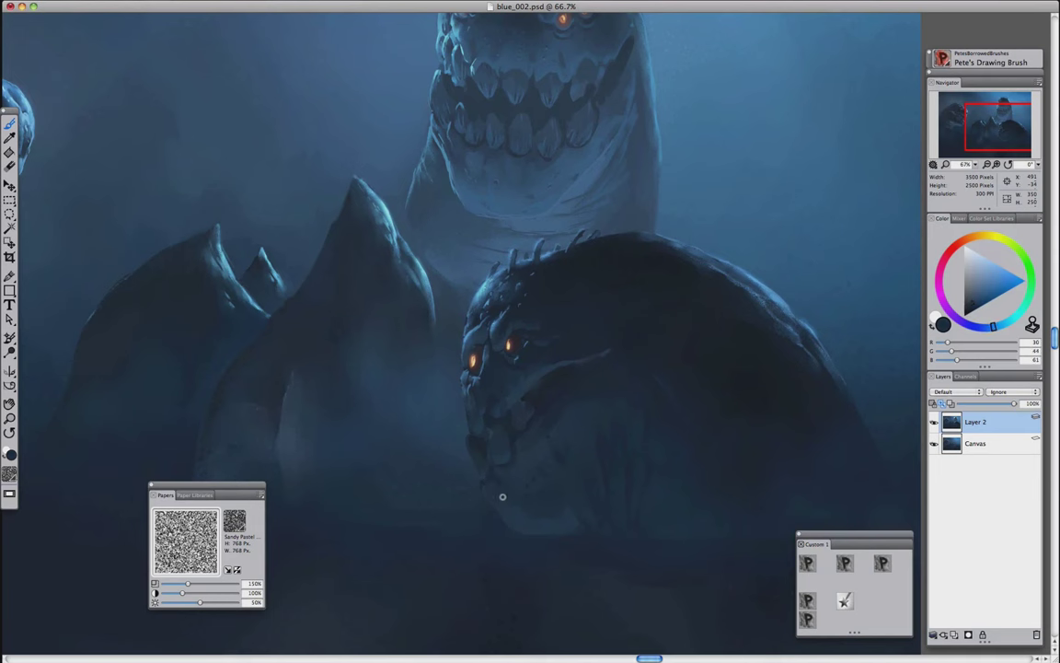
{"action": "left_click", "coordinate": [526, 426], "text": "alt"}
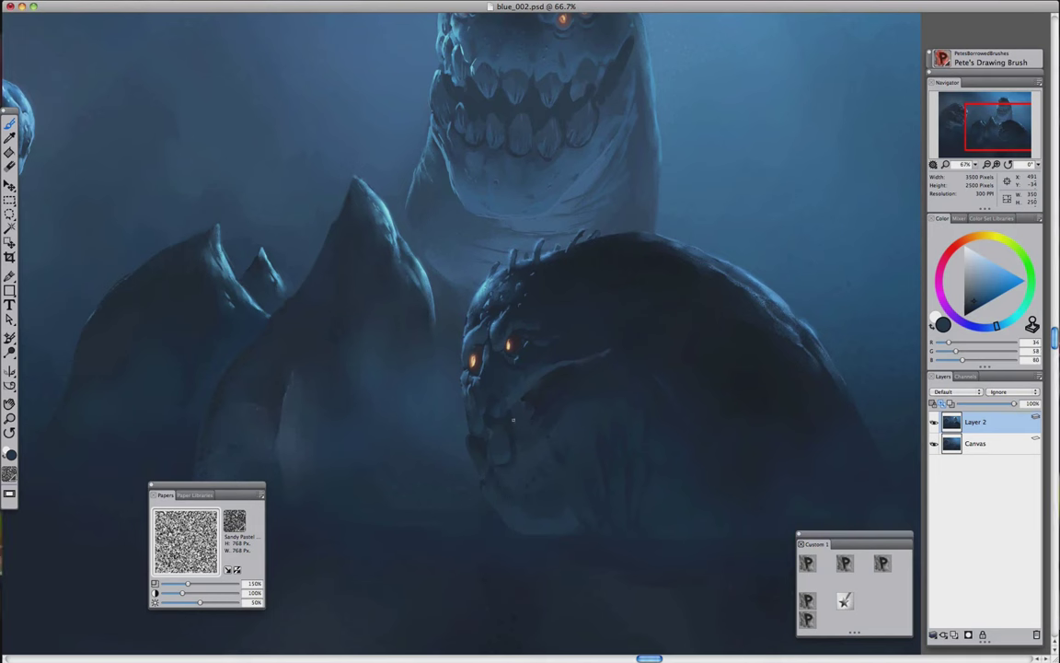
{"action": "left_click", "coordinate": [503, 430], "text": "alt"}
{"action": "left_click", "coordinate": [501, 397], "text": "alt"}
{"action": "key", "text": "slash"}
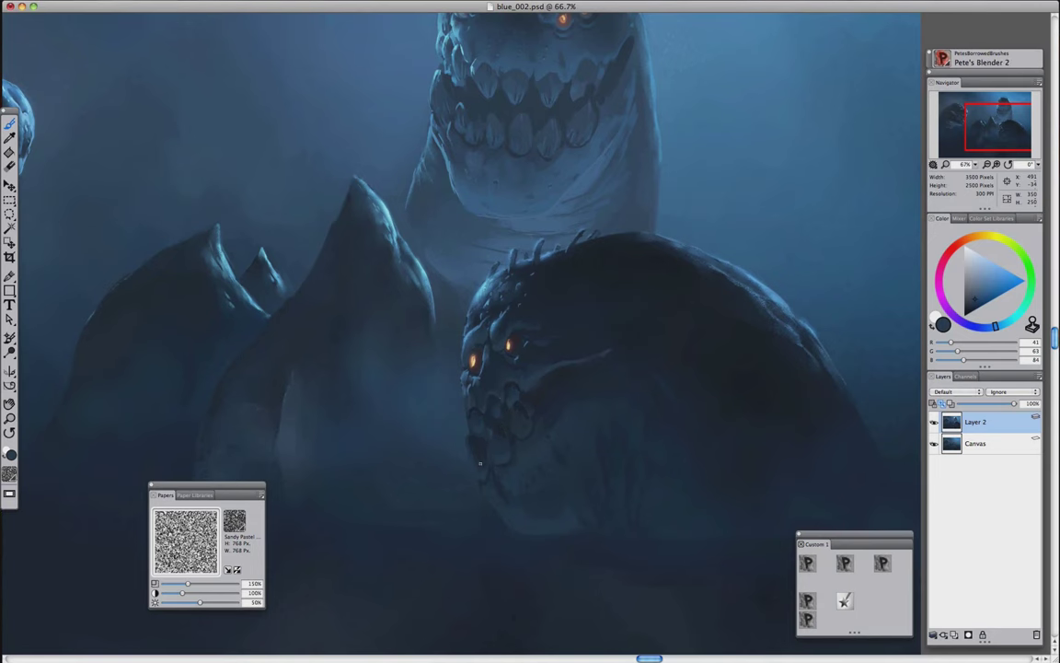
{"action": "scroll", "coordinate": [521, 512], "scroll_direction": "down", "scroll_amount": 5}
{"action": "scroll", "coordinate": [521, 511], "scroll_direction": "up", "scroll_amount": 5}
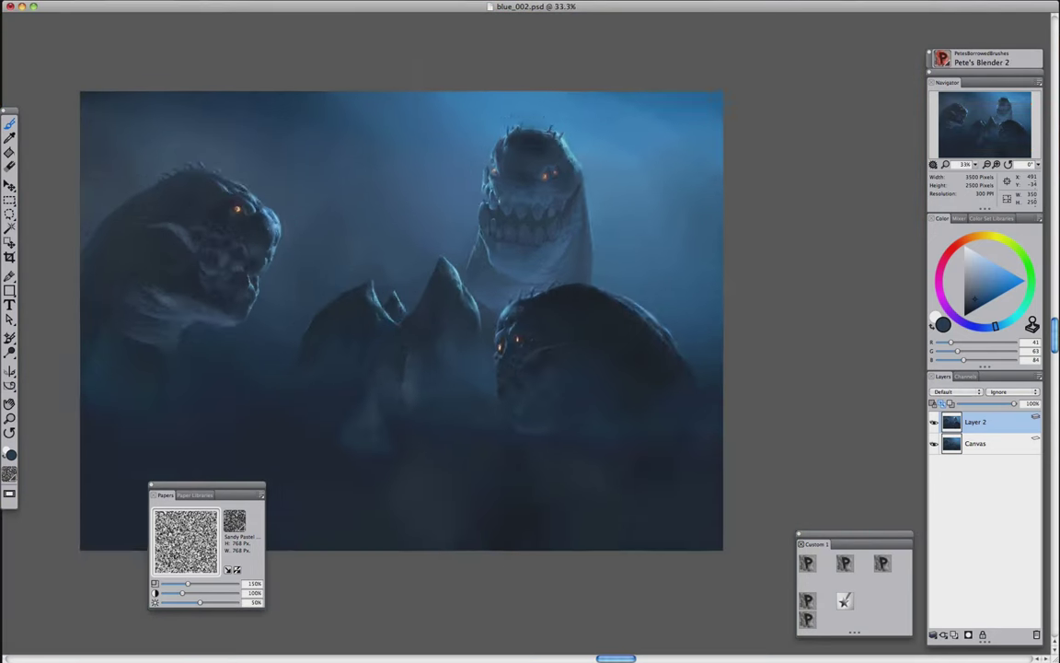
Refine the third creature's cheek crease, teeth and lower face with sampled dark blues, softening the strokes with Pete's Blender 2
{"action": "scroll", "coordinate": [520, 518], "scroll_direction": "down", "scroll_amount": 4}
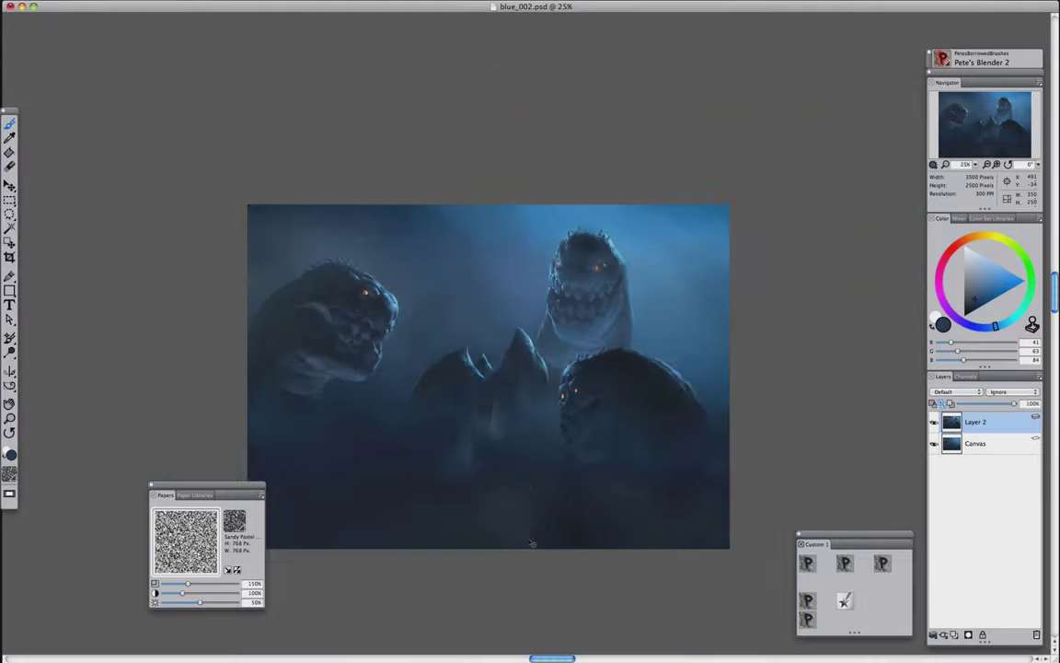
{"action": "scroll", "coordinate": [520, 518], "scroll_direction": "up", "scroll_amount": 4}
{"action": "scroll", "coordinate": [520, 518], "scroll_direction": "down", "scroll_amount": 3}
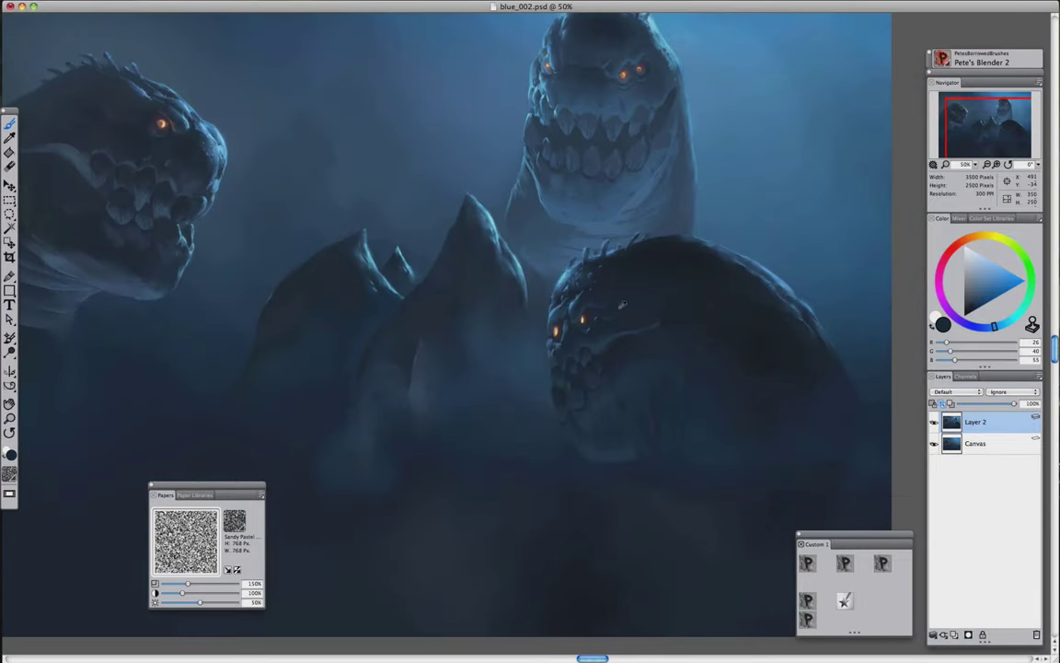
{"action": "key", "text": "slash"}
{"action": "key", "text": "slash"}
{"action": "scroll", "coordinate": [710, 575], "scroll_direction": "down", "scroll_amount": 4}
{"action": "scroll", "coordinate": [709, 575], "scroll_direction": "up", "scroll_amount": 4}
{"action": "scroll", "coordinate": [405, 350], "scroll_direction": "down", "scroll_amount": 2}
{"action": "scroll", "coordinate": [563, 332], "scroll_direction": "up", "scroll_amount": 3}
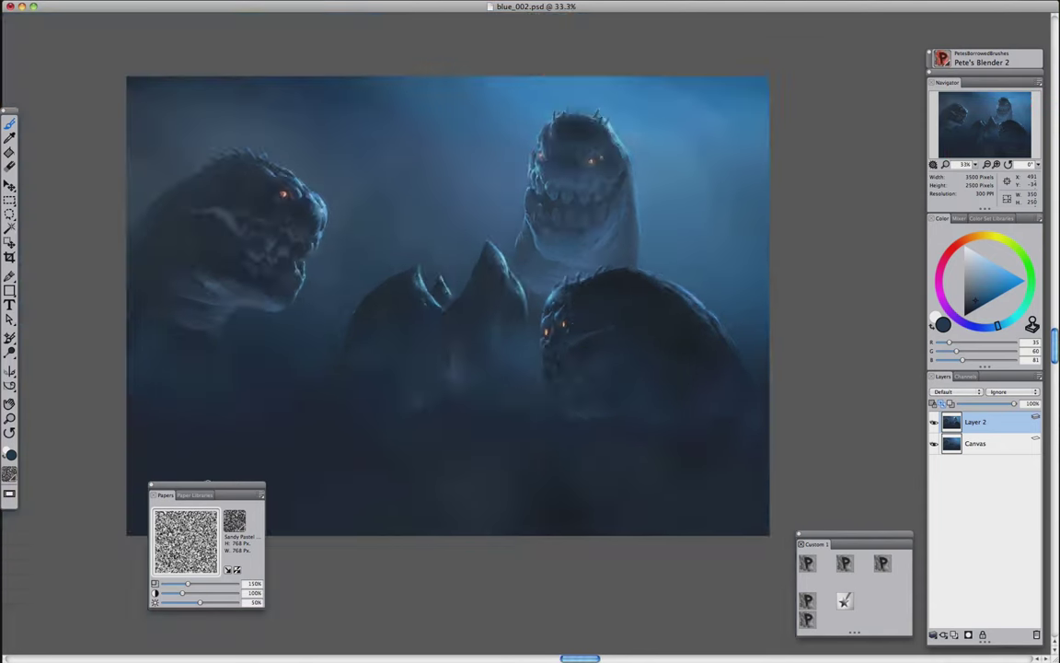
{"action": "key", "text": "slash"}
{"action": "key", "text": "slash"}
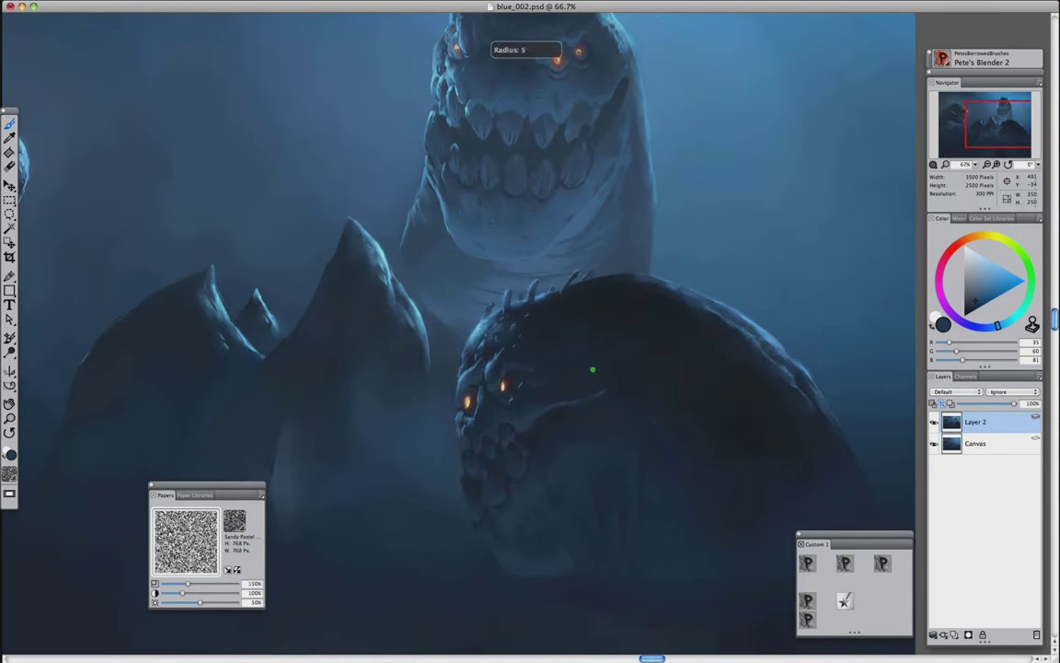
Rework the area behind the third creature's eye and along its cheek with sampled dark blues using Pete's Painting Brush
{"action": "scroll", "coordinate": [587, 356], "scroll_direction": "down", "scroll_amount": 3}
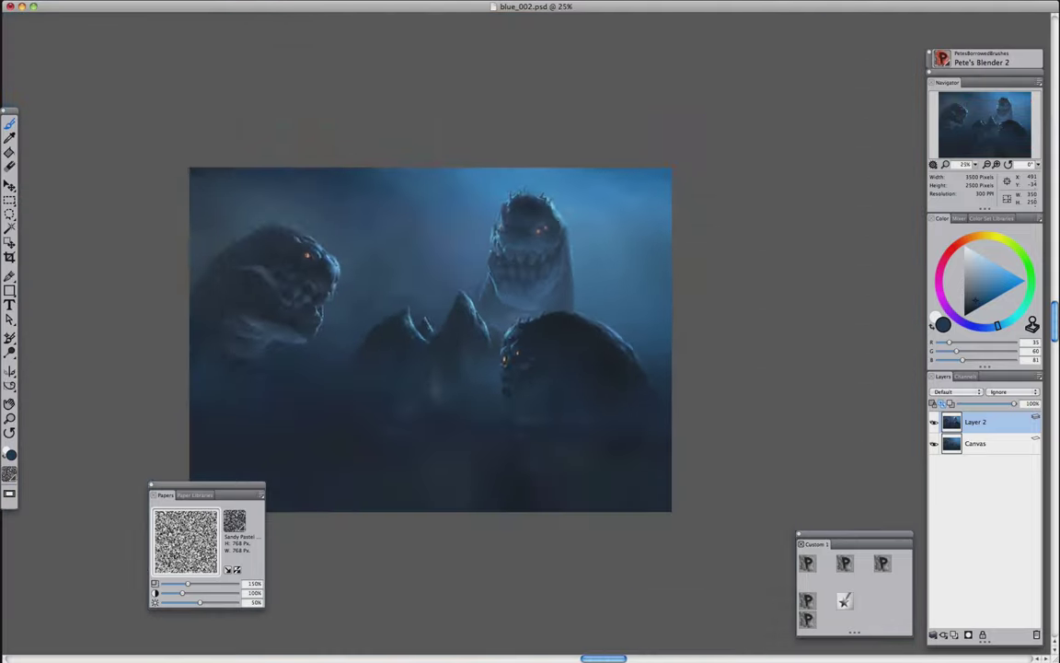
{"action": "scroll", "coordinate": [627, 418], "scroll_direction": "up", "scroll_amount": 2}
{"action": "key", "text": "slash"}
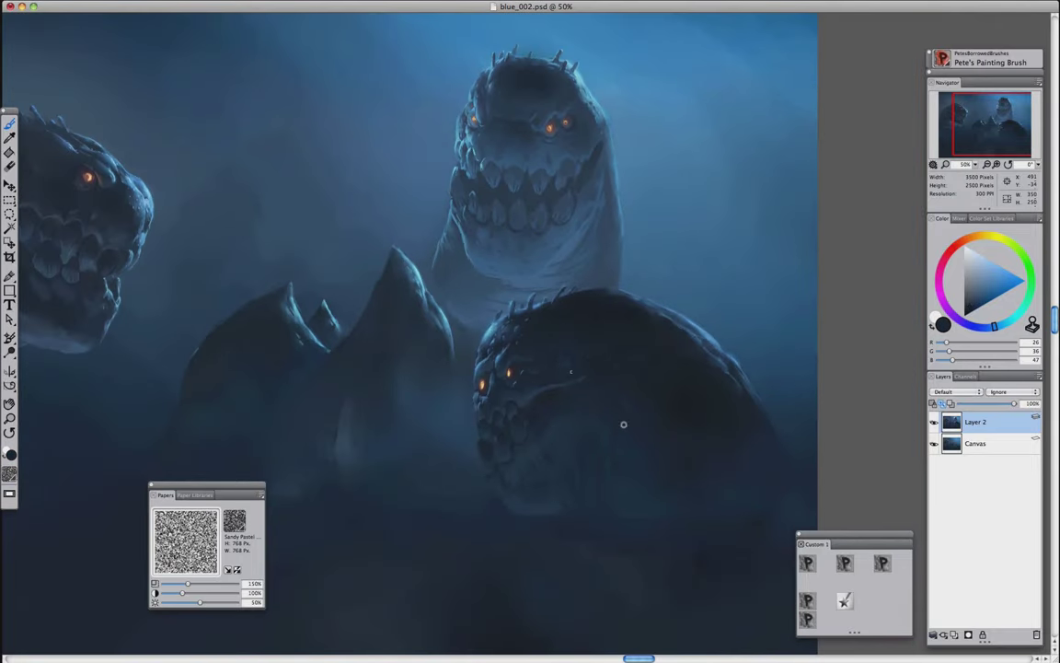
{"action": "left_click", "coordinate": [569, 367], "text": "alt"}
{"action": "key", "text": "slash"}
{"action": "key", "text": "period"}
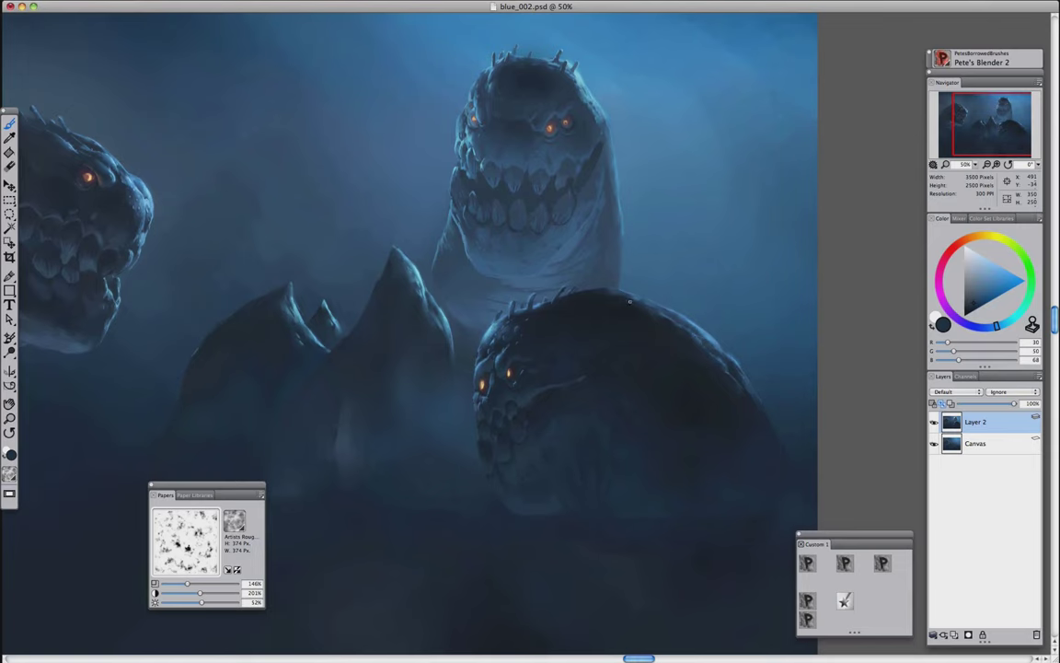
Paint sampled blues over the third creature's chin and lower body with Pete's Painting Brush and blend them
{"action": "scroll", "coordinate": [492, 354], "scroll_direction": "down", "scroll_amount": 3}
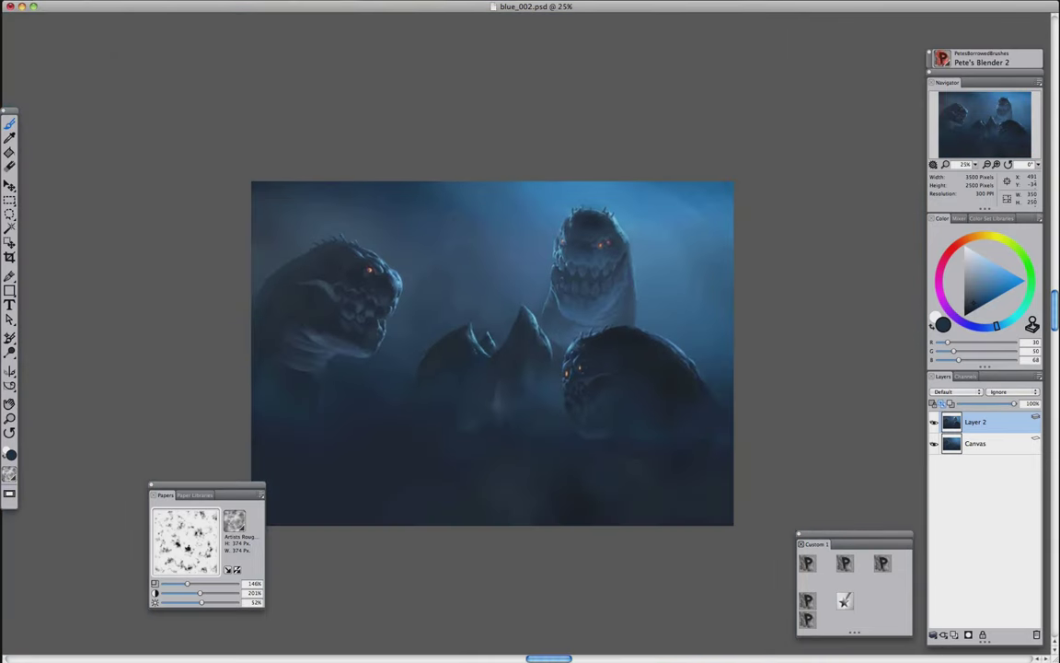
{"action": "scroll", "coordinate": [586, 352], "scroll_direction": "up", "scroll_amount": 4}
{"action": "key", "text": "slash"}
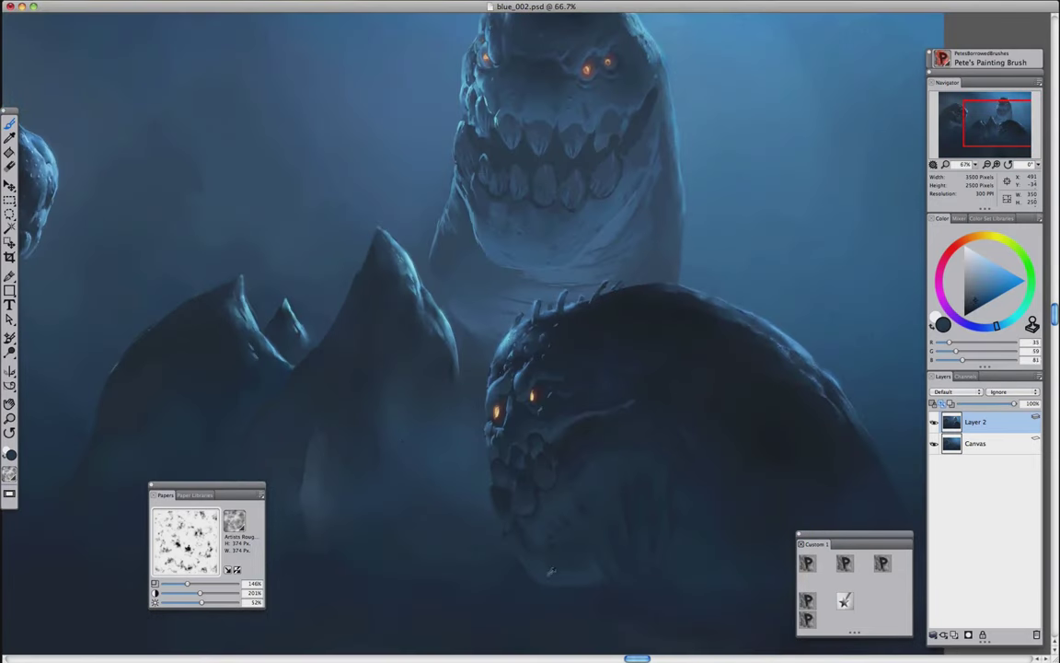
{"action": "left_click", "coordinate": [849, 292], "text": "alt"}
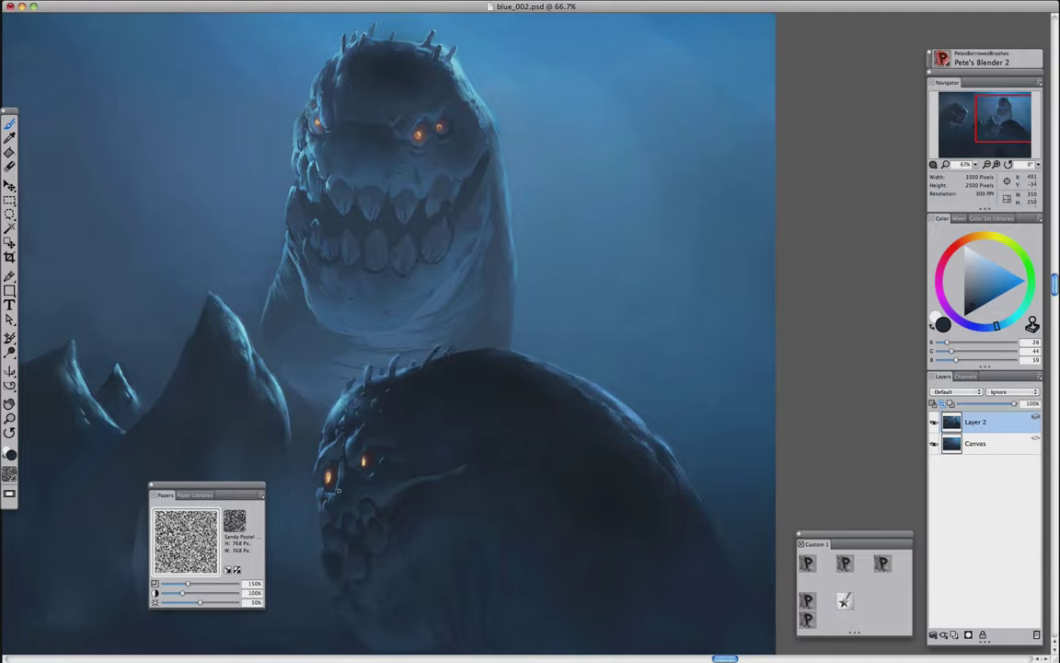
Add sampled light blue highlights to the third creature's brow with Pete's Drawing Brush, and crop the image to 3500 by 2169 pixels
{"action": "left_click", "coordinate": [807, 563]}
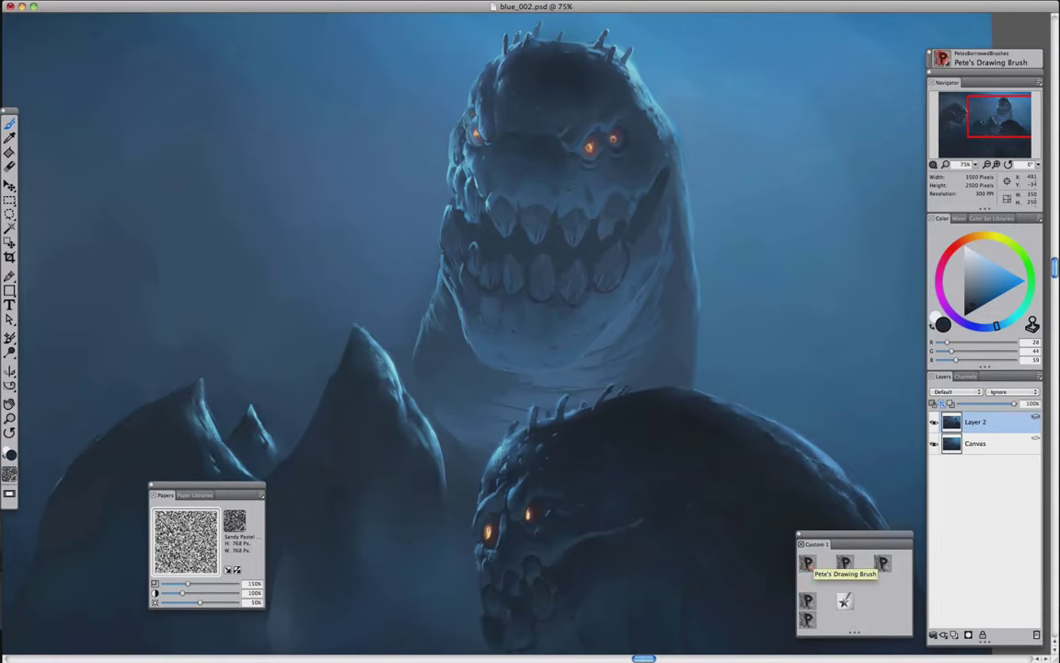
{"action": "left_click", "coordinate": [479, 491], "text": "alt"}
{"action": "left_click", "coordinate": [436, 438], "text": "alt"}
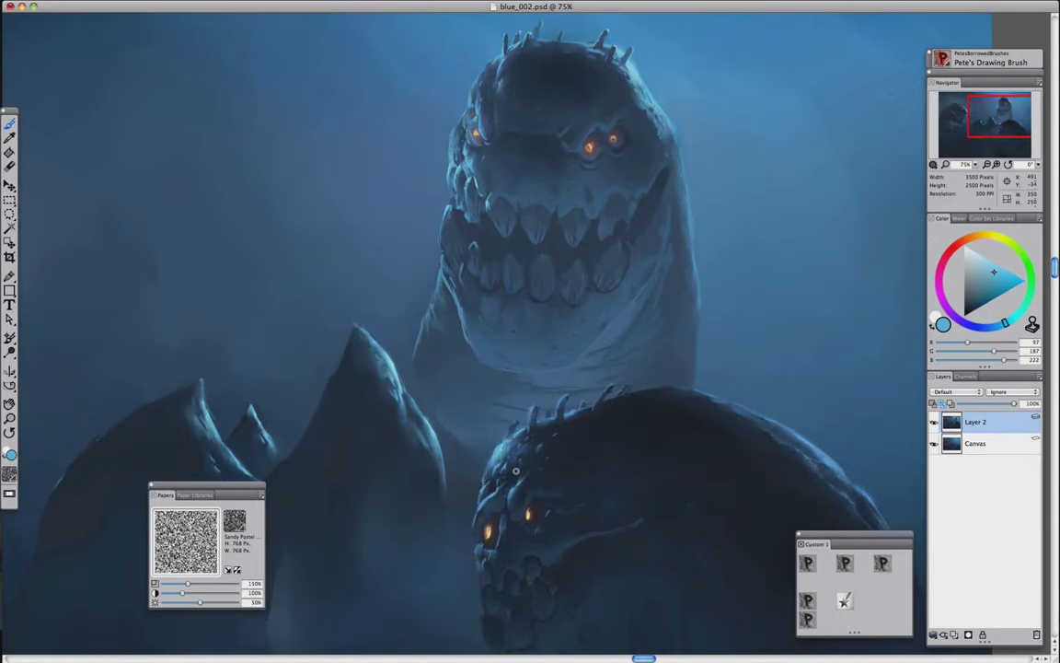
{"action": "left_click", "coordinate": [807, 618]}
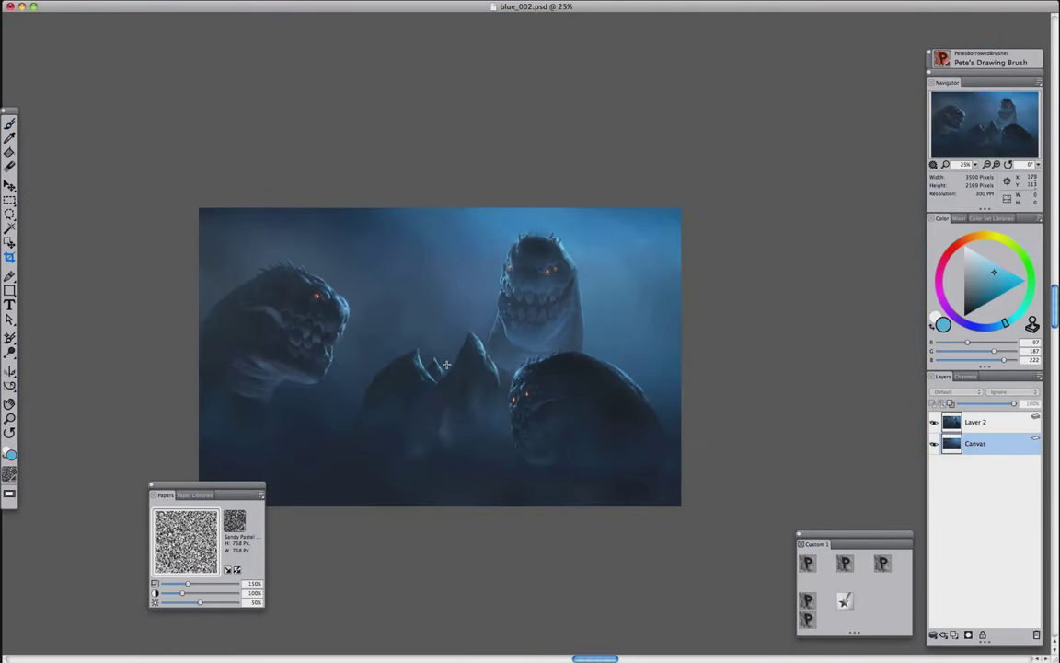
On Layer 2, paint subtle water ripples across the dark foreground below the creatures with sampled dark blues
{"action": "left_click", "coordinate": [844, 600]}
{"action": "left_click", "coordinate": [533, 492], "text": "alt"}
{"action": "left_click", "coordinate": [976, 421]}
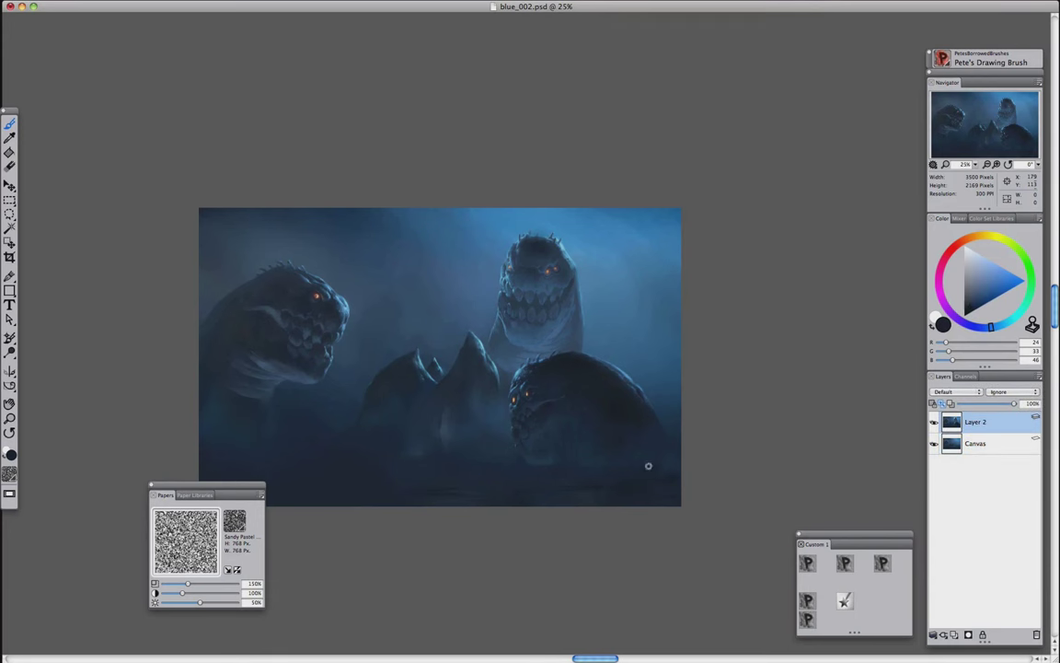
{"action": "left_click", "coordinate": [475, 490], "text": "alt"}
{"action": "left_click", "coordinate": [415, 479], "text": "alt"}
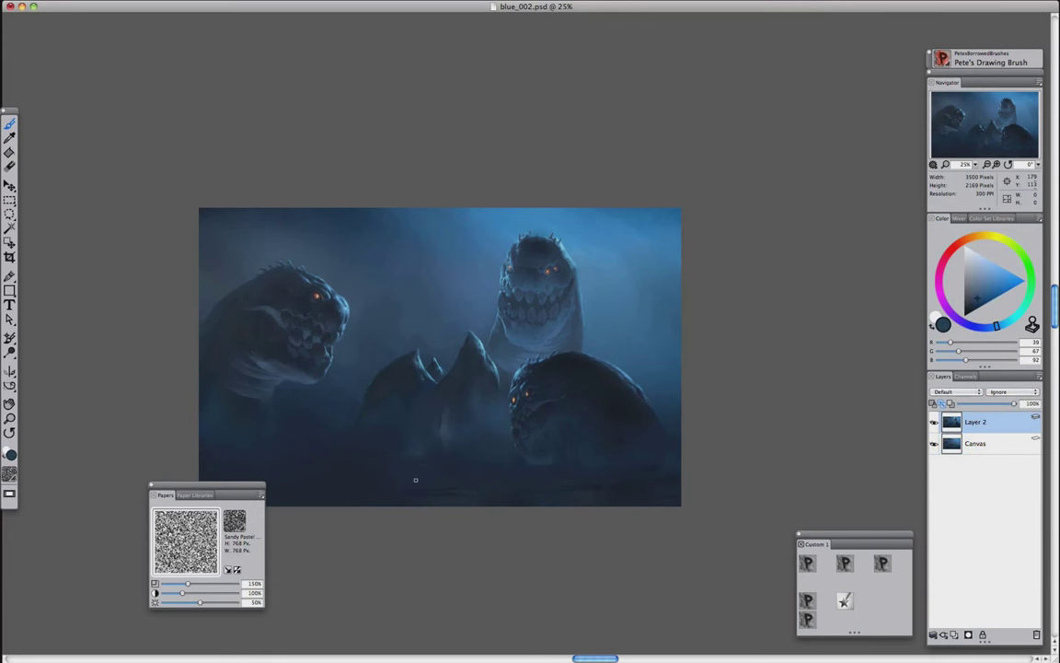
{"action": "left_click", "coordinate": [545, 475], "text": "alt"}
{"action": "left_click", "coordinate": [573, 441], "text": "alt"}
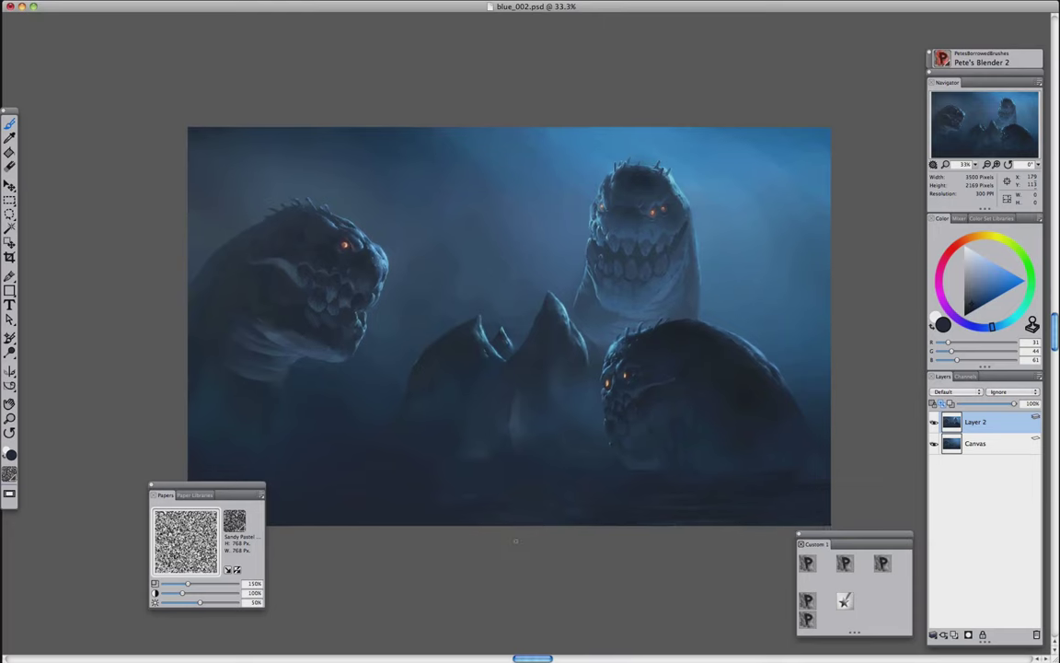
Texture the second and third creatures' skin with the Round Hard Pastel brush in sampled light blues
{"action": "key", "text": "super+equal"}
{"action": "key", "text": "super+equal"}
{"action": "left_click", "coordinate": [984, 58]}
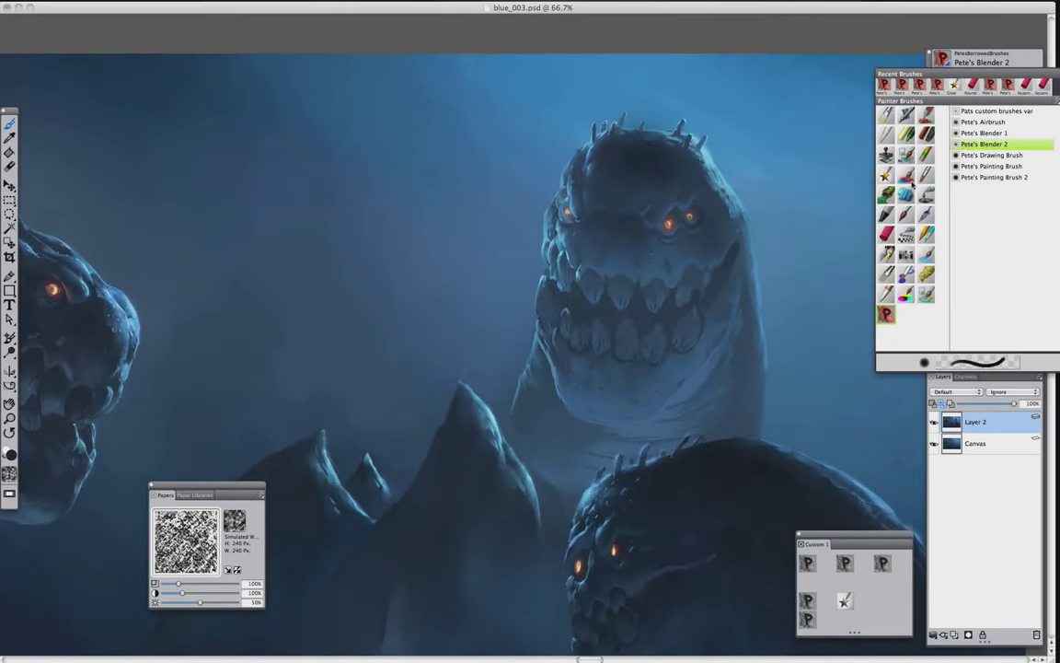
{"action": "left_click", "coordinate": [884, 294]}
{"action": "left_click", "coordinate": [971, 196]}
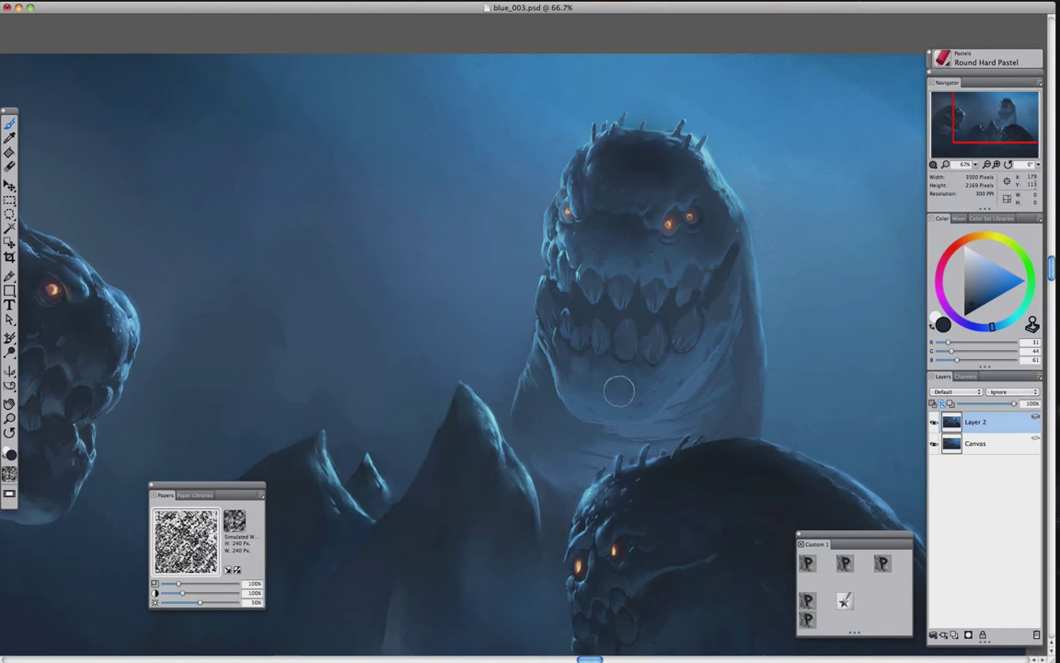
{"action": "left_click", "coordinate": [550, 134], "text": "alt"}
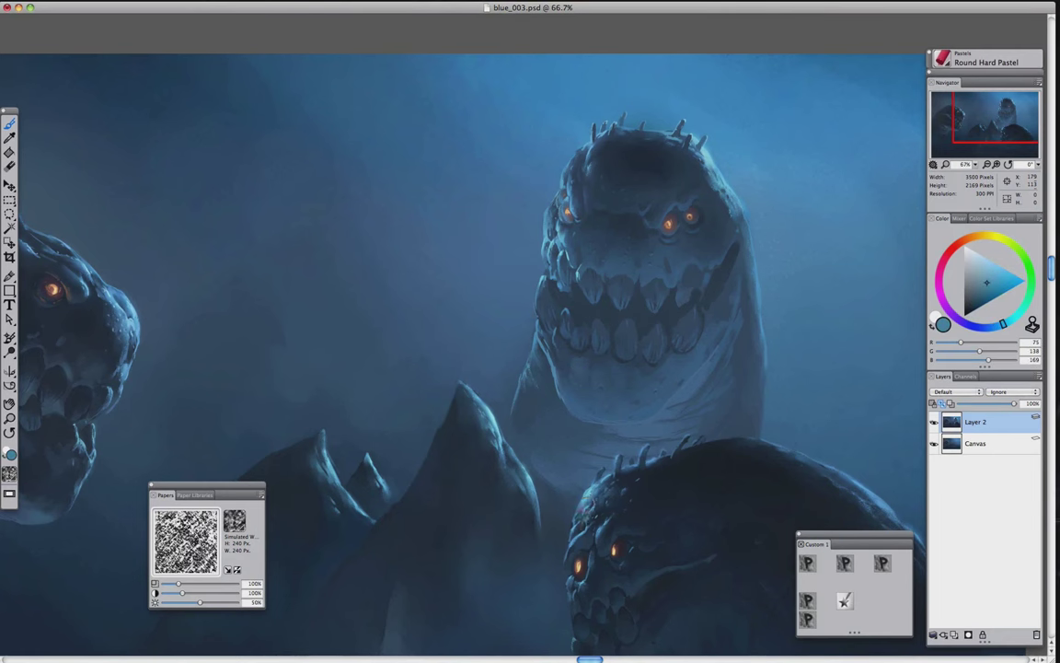
{"action": "left_click", "coordinate": [604, 522], "text": "alt"}
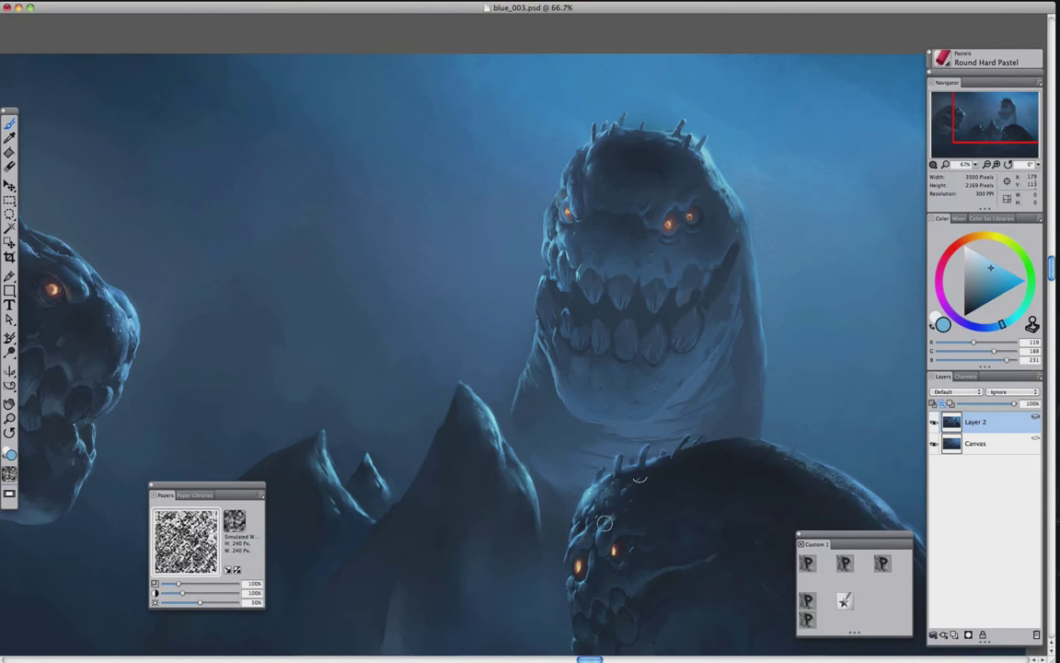
Add pastel texture to the first creature's head and mouth area with sampled blues
{"action": "left_click_drag", "start_coordinate": [377, 371], "coordinate": [670, 452]}
{"action": "left_click_drag", "start_coordinate": [224, 414], "coordinate": [431, 336]}
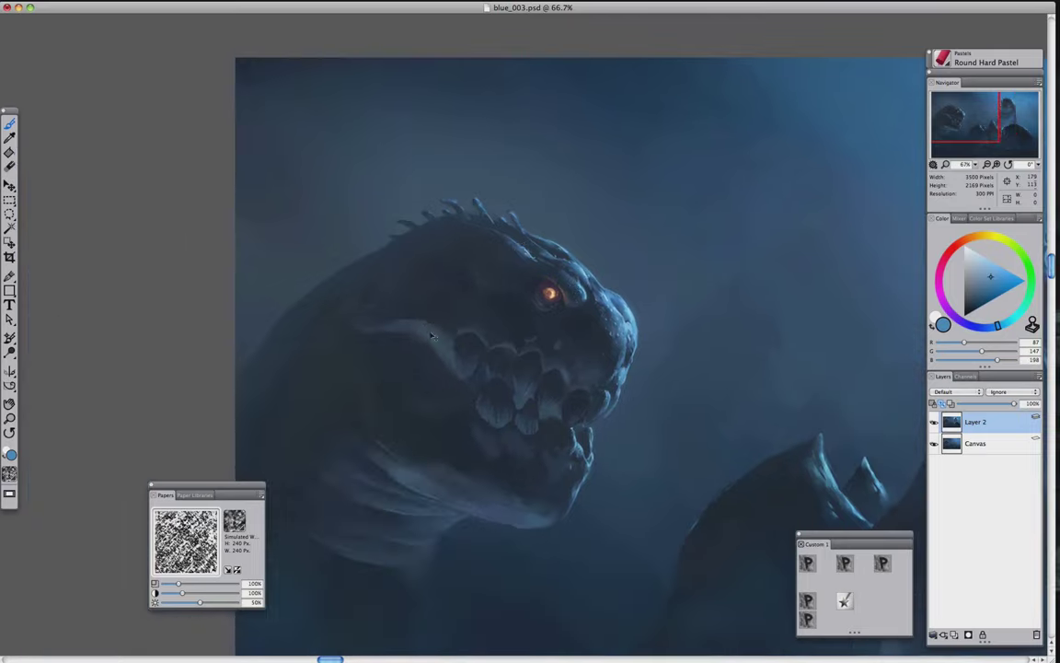
{"action": "left_click", "coordinate": [491, 343], "text": "alt"}
{"action": "key", "text": "super+minus"}
{"action": "key", "text": "super+minus"}
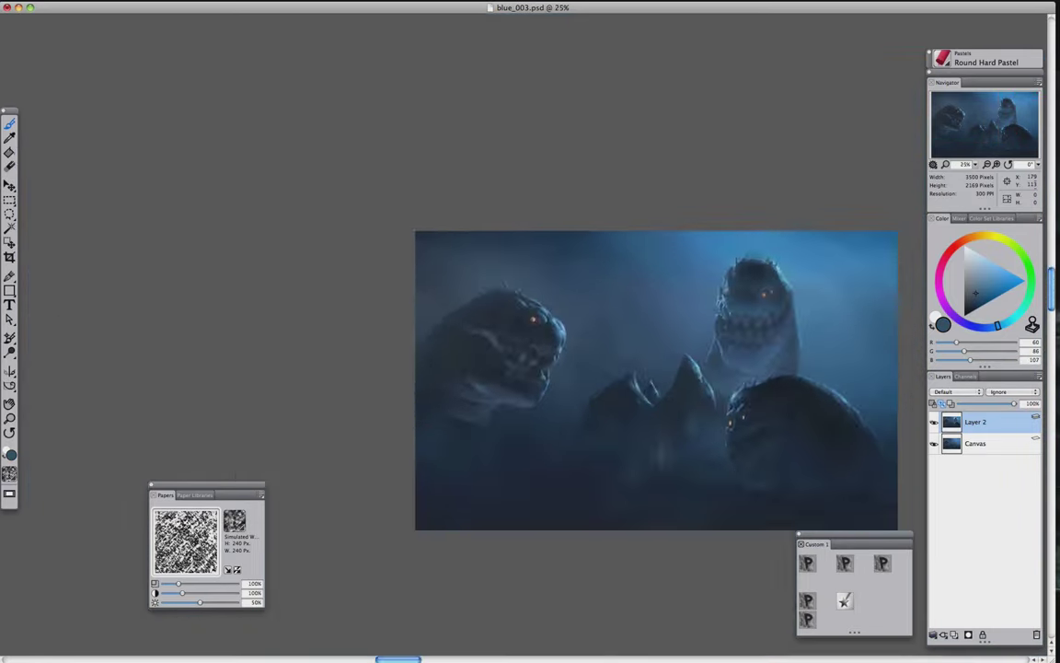
Create a new layer above Layer 2 and set its blend mode to Overlay
{"action": "key", "text": "super+plus"}
{"action": "key", "text": "super+shift+n"}
{"action": "left_click", "coordinate": [960, 393]}
{"action": "left_click", "coordinate": [948, 478]}
Choose a muted orange-brown (RGB 143, 115, 103) and tint the third and first creatures' faces with Pete's Airbrush
{"action": "left_click", "coordinate": [964, 239]}
{"action": "left_click", "coordinate": [969, 282]}
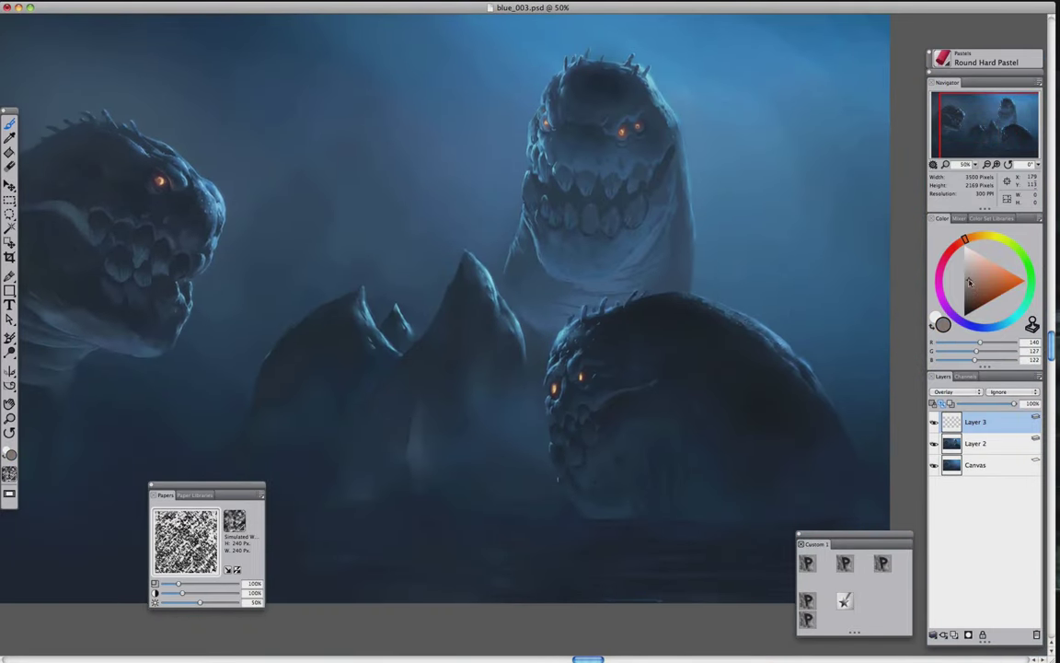
{"action": "left_click", "coordinate": [975, 281]}
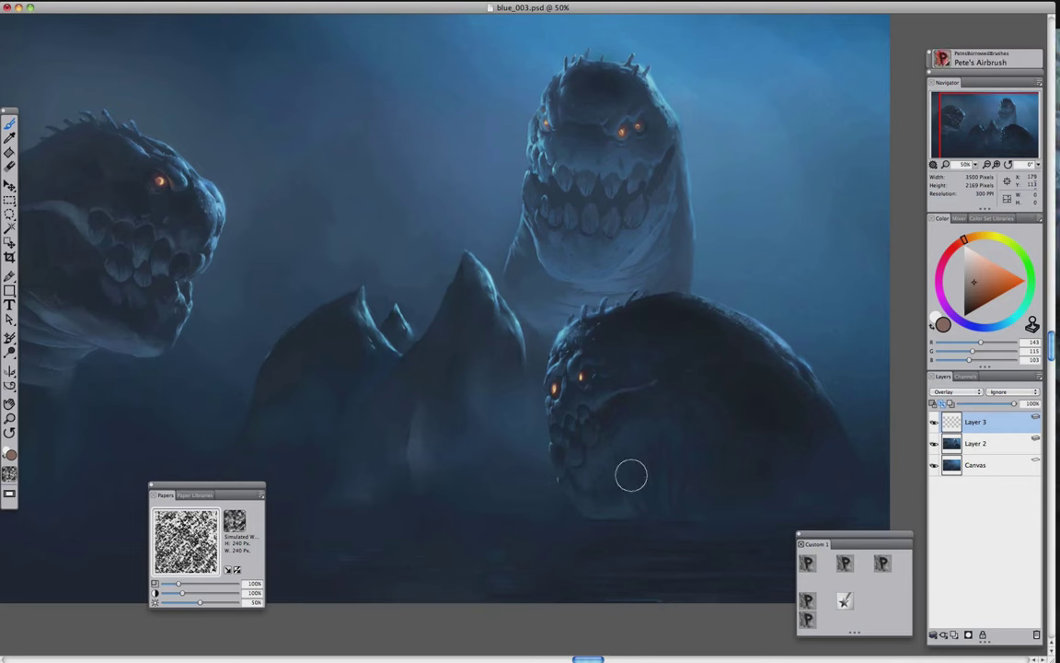
{"action": "scroll", "coordinate": [625, 360], "scroll_direction": "left", "scroll_amount": 10}
{"action": "scroll", "coordinate": [625, 360], "scroll_direction": "up", "scroll_amount": 3}
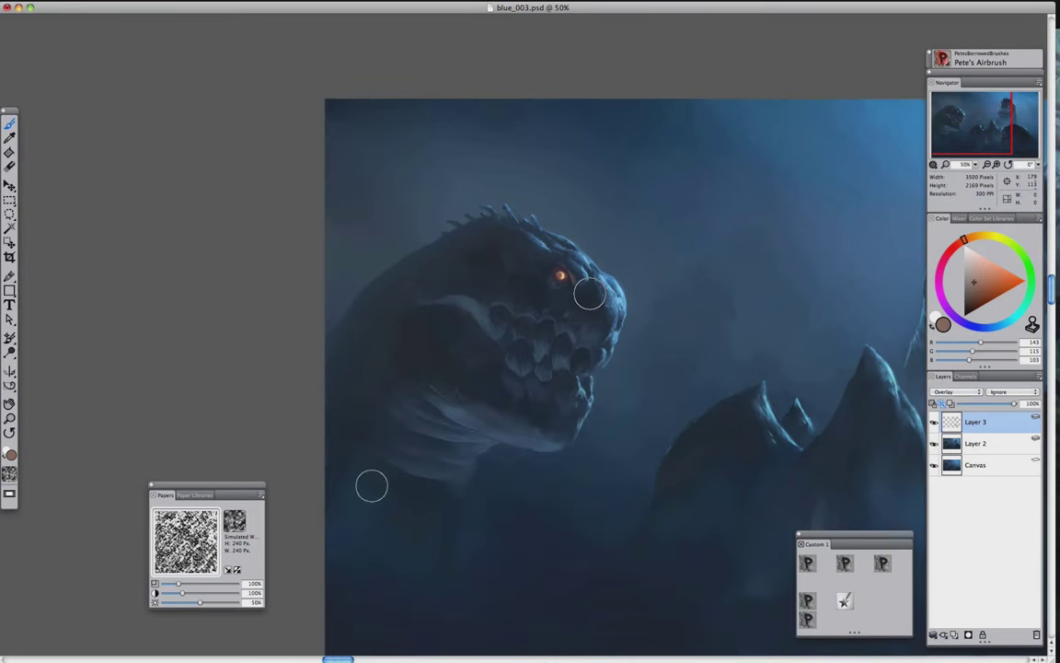
Airbrush a pale beige tint (RGB 182, 171, 156) over the first and second creatures' teeth
{"action": "left_click", "coordinate": [519, 353], "text": "alt"}
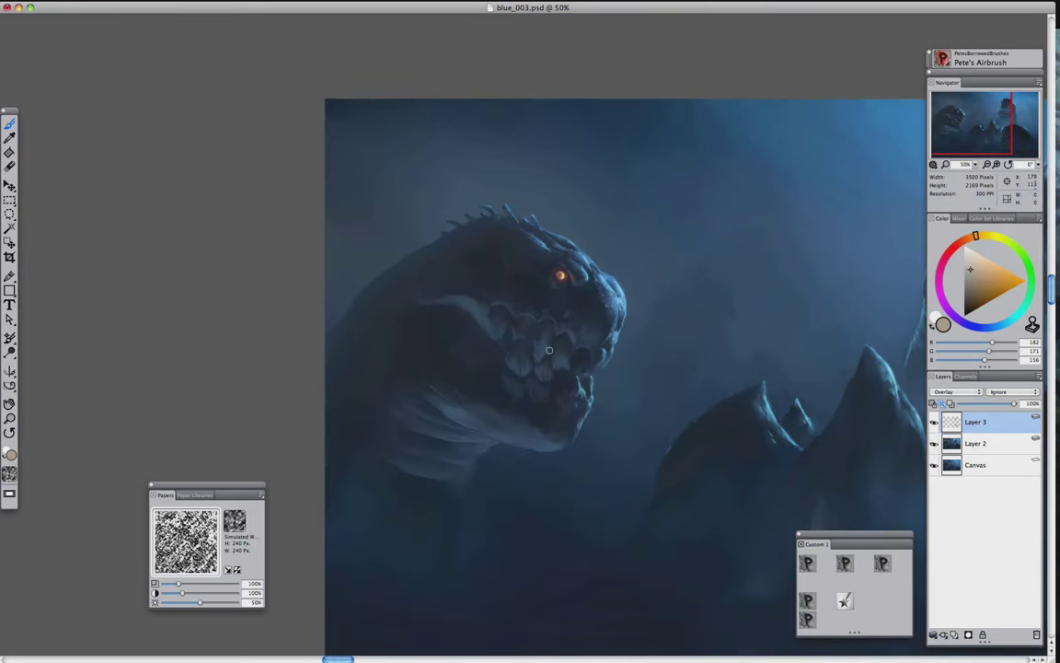
{"action": "scroll", "coordinate": [596, 353], "scroll_direction": "right", "scroll_amount": 8}
{"action": "scroll", "coordinate": [597, 353], "scroll_direction": "down", "scroll_amount": 2}
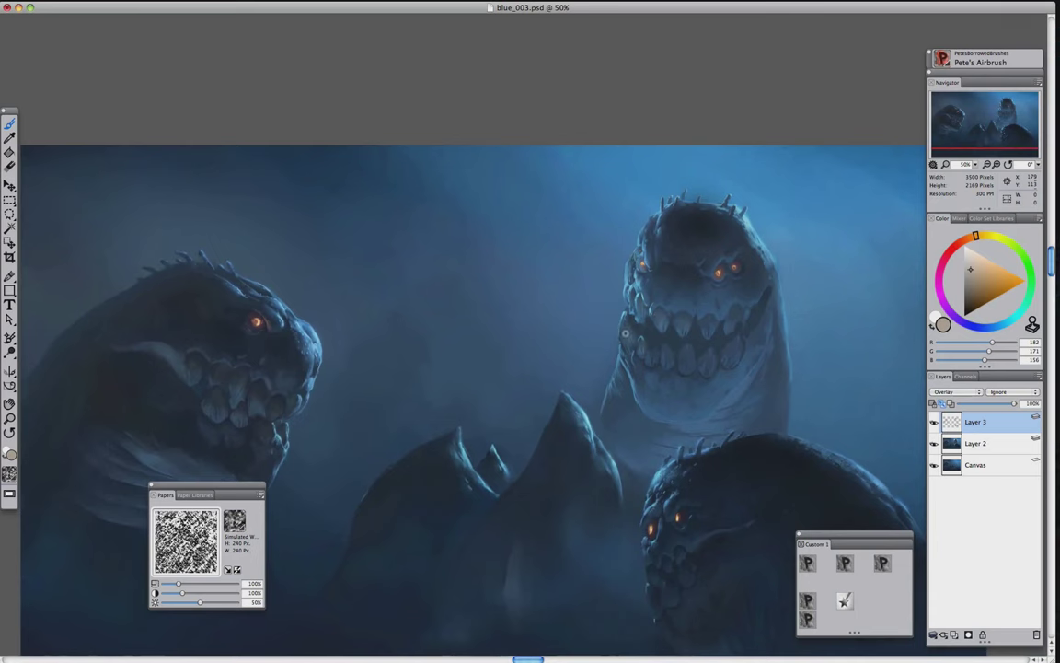
{"action": "key", "text": "super+minus"}
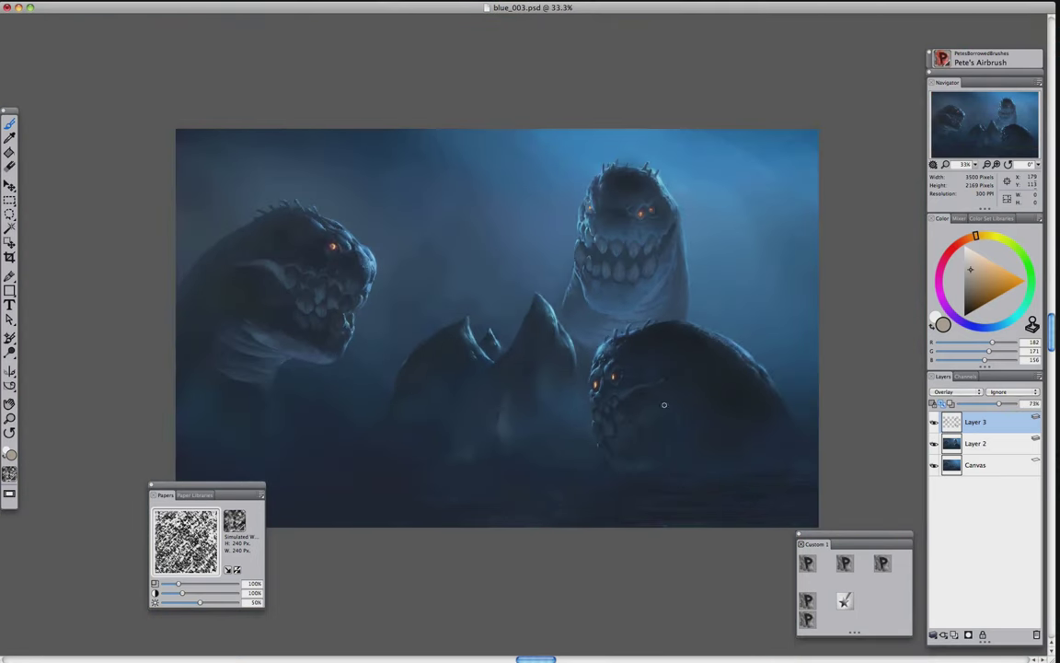
Set the tint layer's blend mode to Overlay and its opacity to 48%
{"action": "left_click", "coordinate": [957, 391]}
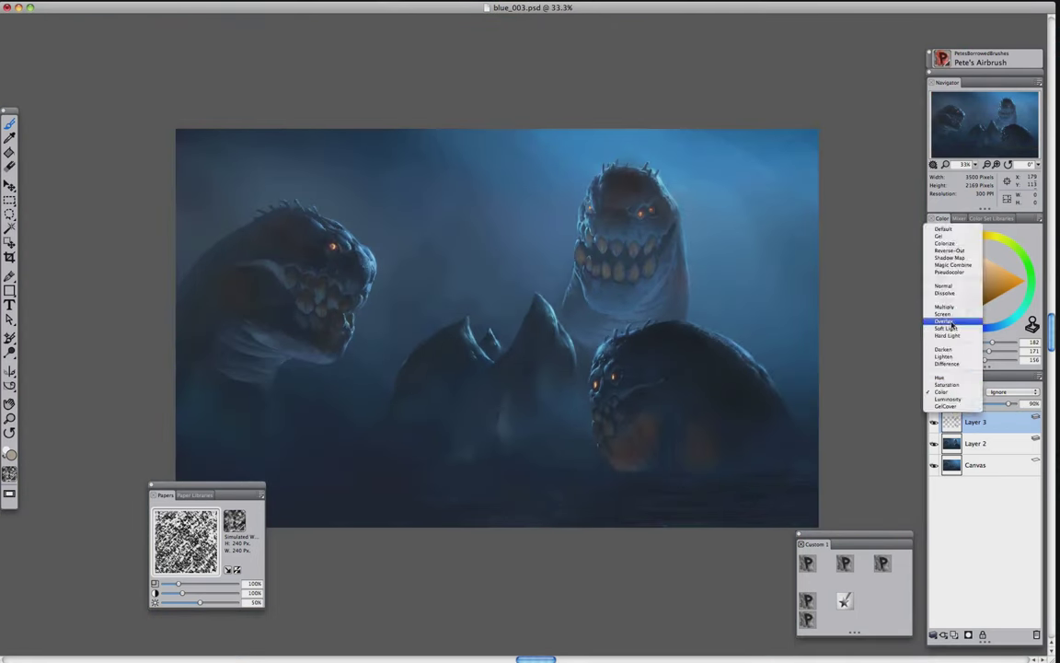
{"action": "left_click", "coordinate": [953, 331]}
{"action": "left_click_drag", "start_coordinate": [1011, 404], "coordinate": [986, 403]}
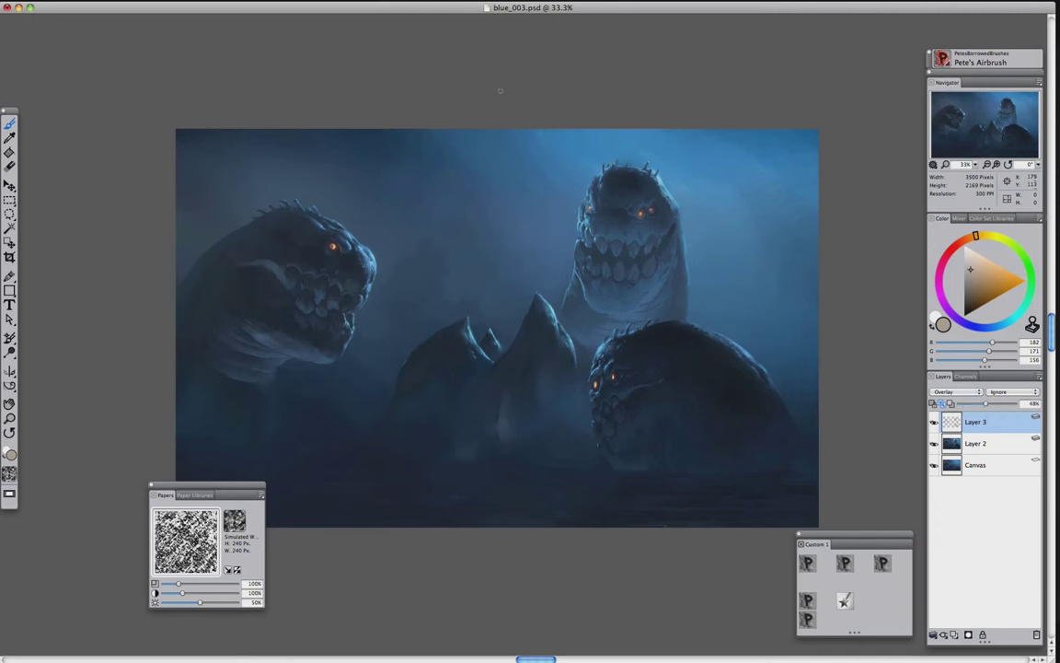
On Layer 2, paint small dark brown touches with Pete's Drawing Brush and soften them with Pete's Blender 2
{"action": "left_click", "coordinate": [976, 443]}
{"action": "left_click", "coordinate": [808, 562]}
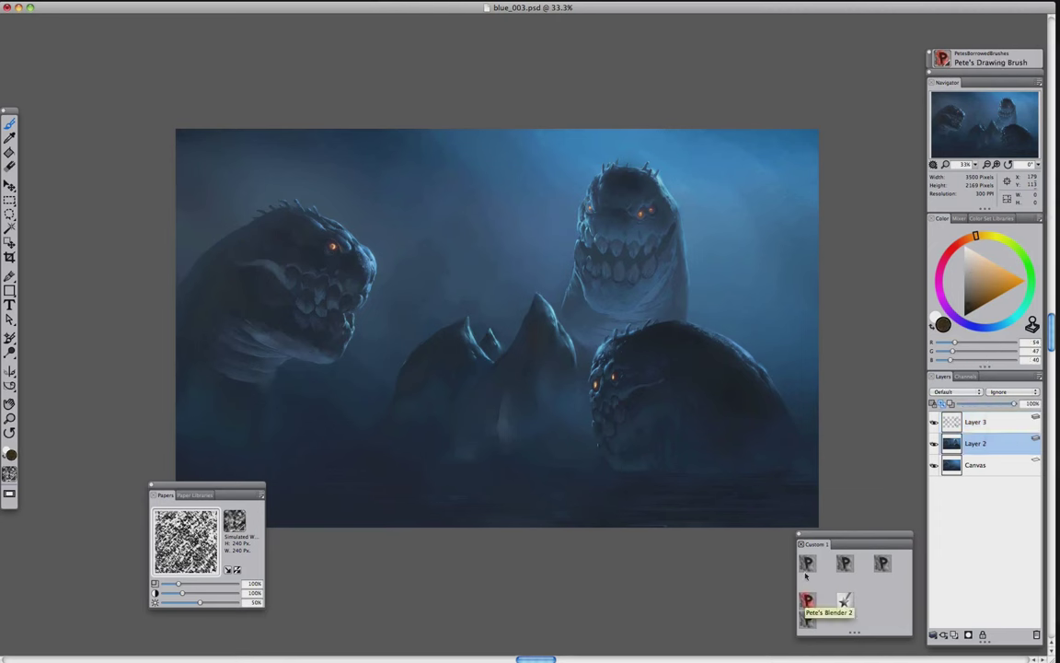
{"action": "left_click", "coordinate": [807, 600]}
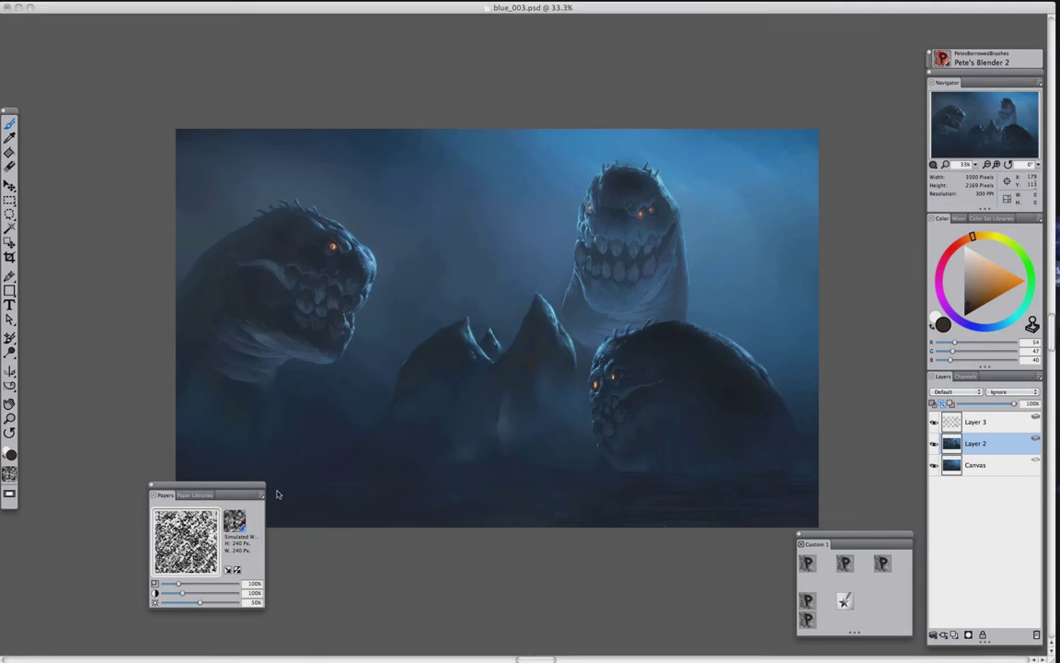
Select the Round Hard Pastel brush with the paper scale at 153% and add it to the Custom 1 palette
{"action": "key", "text": "super+b"}
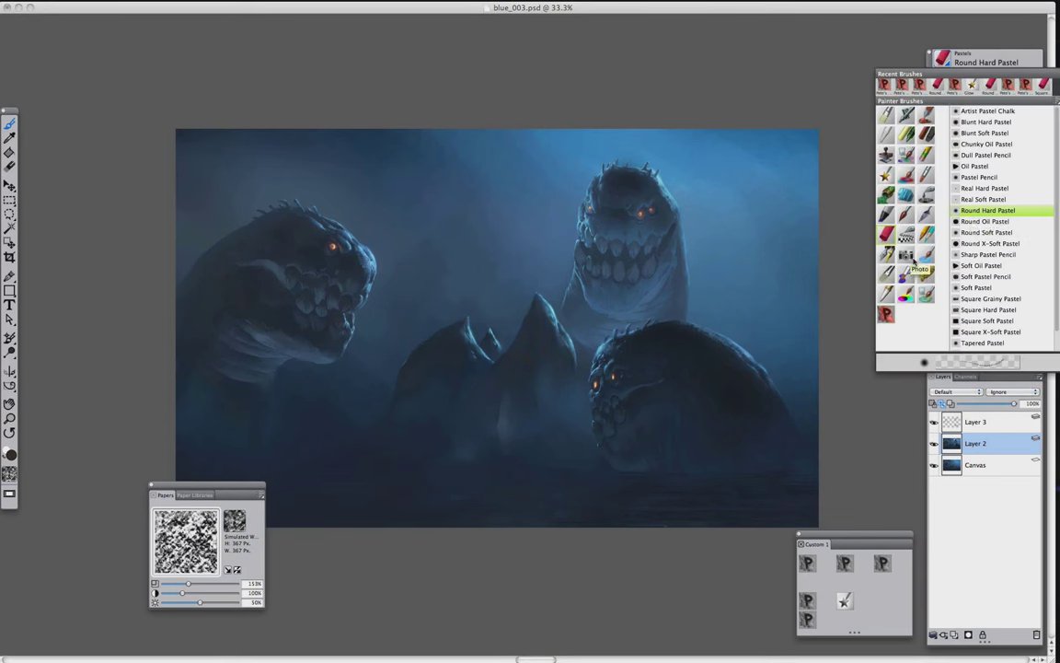
{"action": "mouse_move", "coordinate": [988, 209]}
{"action": "left_mouse_down"}
{"action": "mouse_move", "coordinate": [797, 506]}
{"action": "mouse_move", "coordinate": [882, 618]}
{"action": "left_mouse_up"}
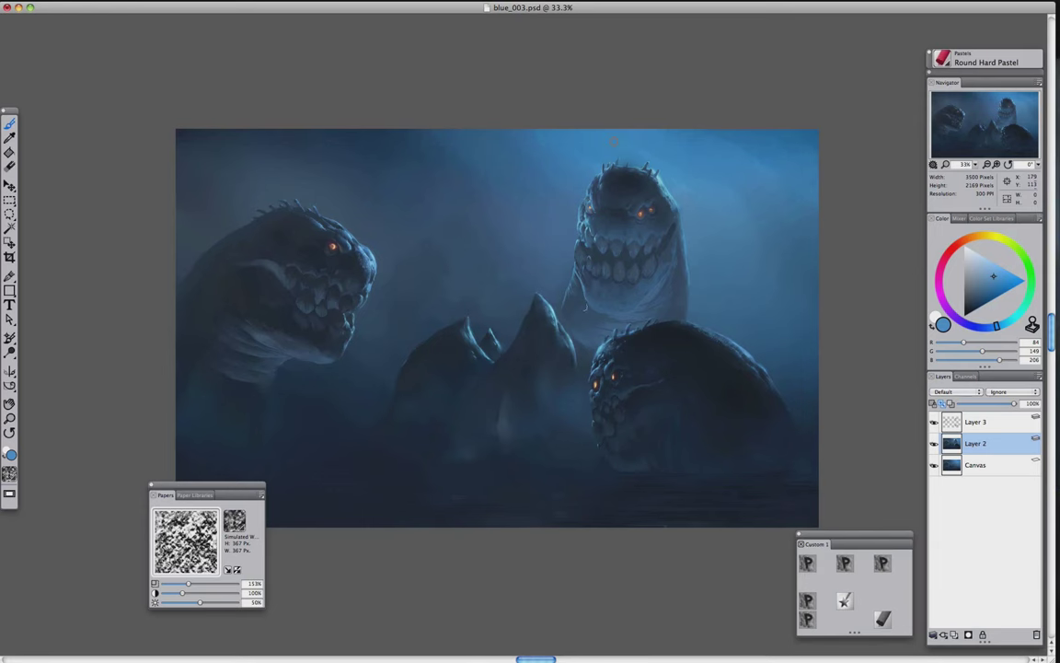
Paint muted orange-brown touches around the second and third creatures' eyes with Pete's Drawing Brush and soften them with Pete's Blender 2
{"action": "key", "text": "super+equal"}
{"action": "left_click", "coordinate": [686, 353], "text": "alt"}
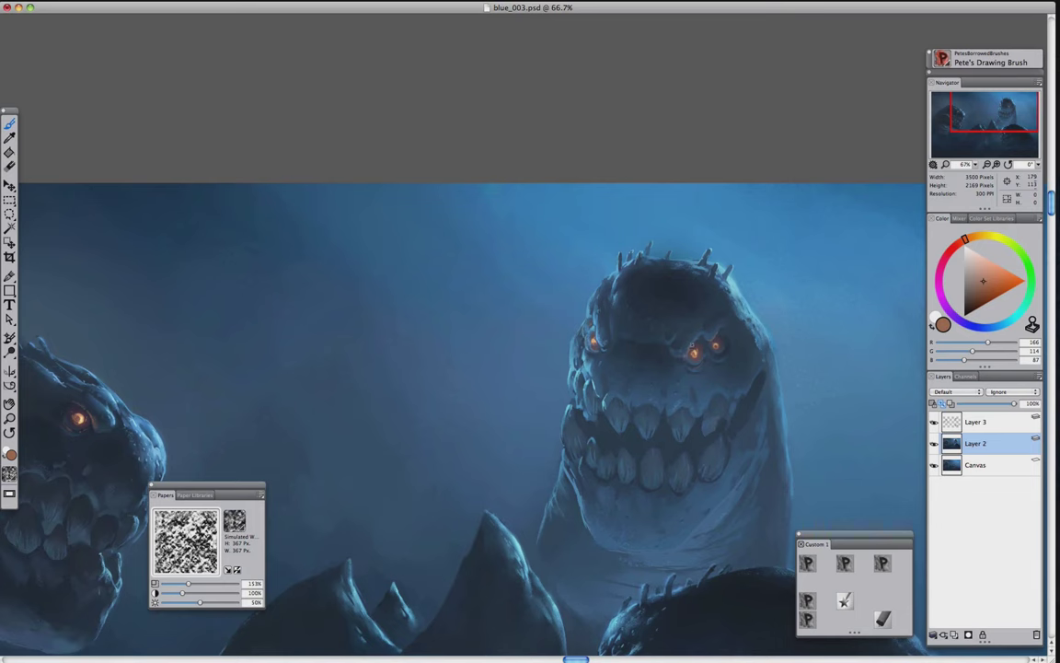
{"action": "left_click", "coordinate": [808, 600]}
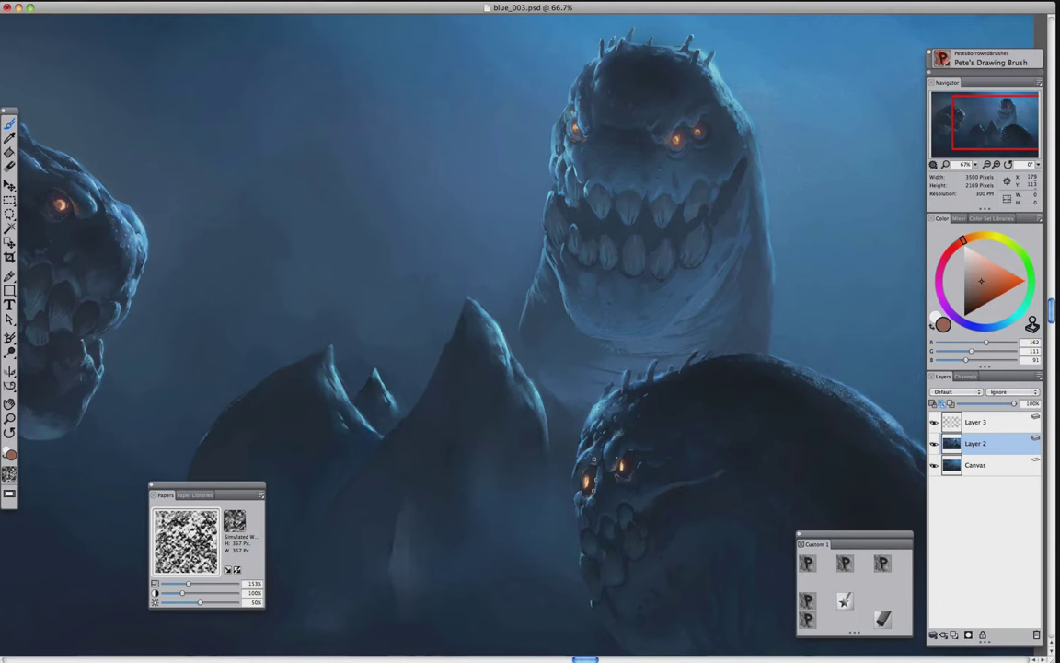
{"action": "left_click", "coordinate": [807, 600]}
{"action": "key", "text": "ctrl+minus"}
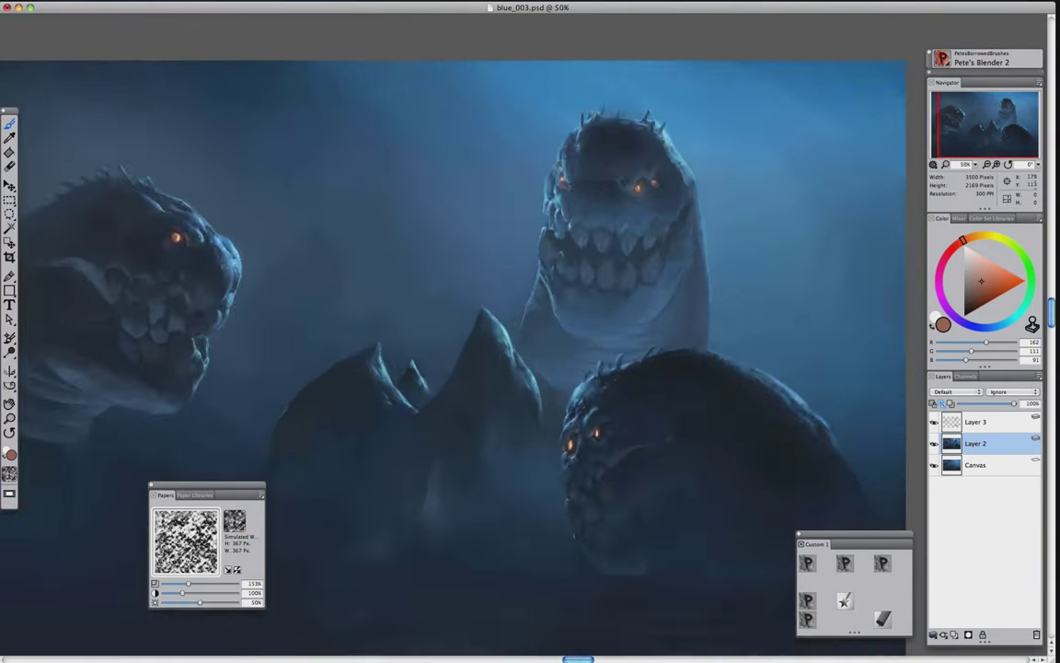
{"action": "key", "text": "ctrl+minus"}
Paint faint dark blue (RGB 36, 56, 71) ripples in the water below the third creature and blend them
{"action": "left_click", "coordinate": [807, 564]}
{"action": "left_click", "coordinate": [575, 490], "text": "alt"}
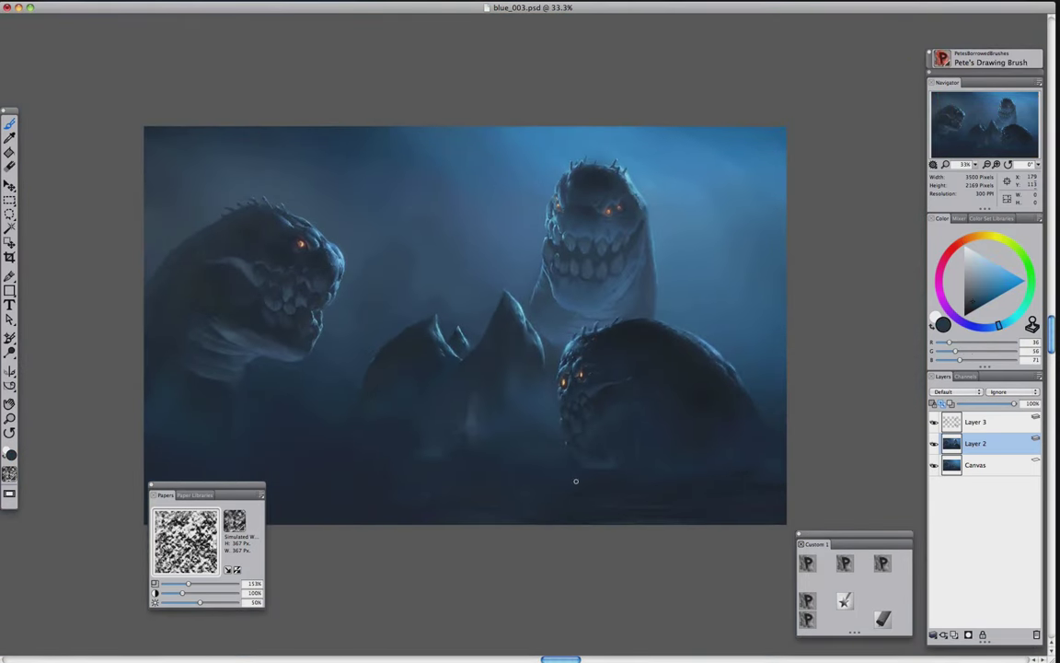
{"action": "left_click", "coordinate": [807, 601]}
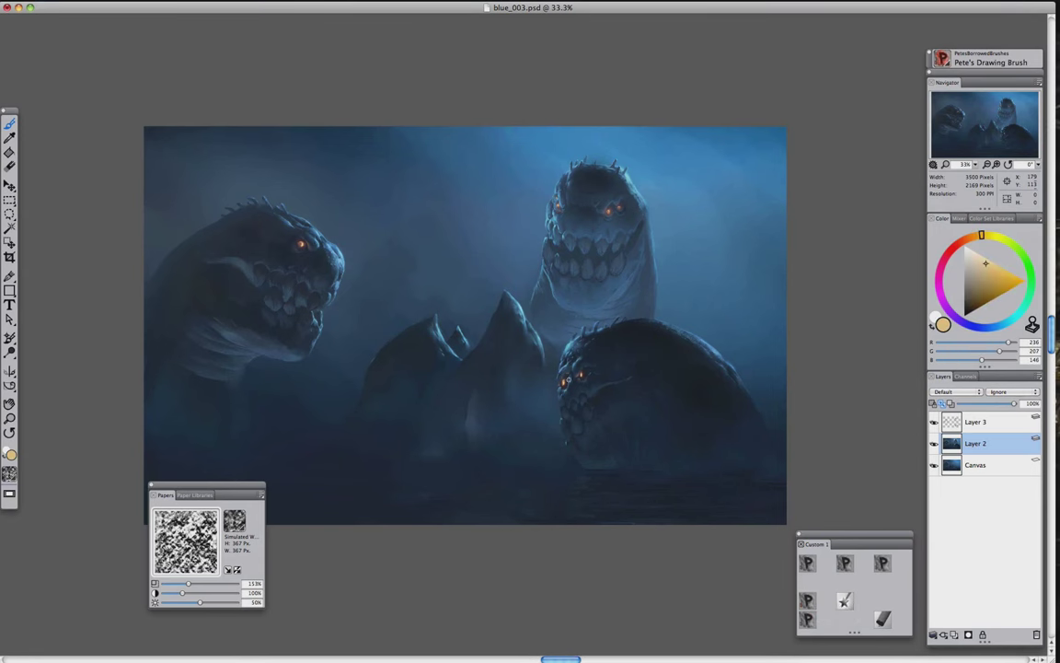
Paint a pale yellow eye reflection in the water below the third creature, blend it and tone it down with dark blue airbrushing
{"action": "key", "text": "F2"}
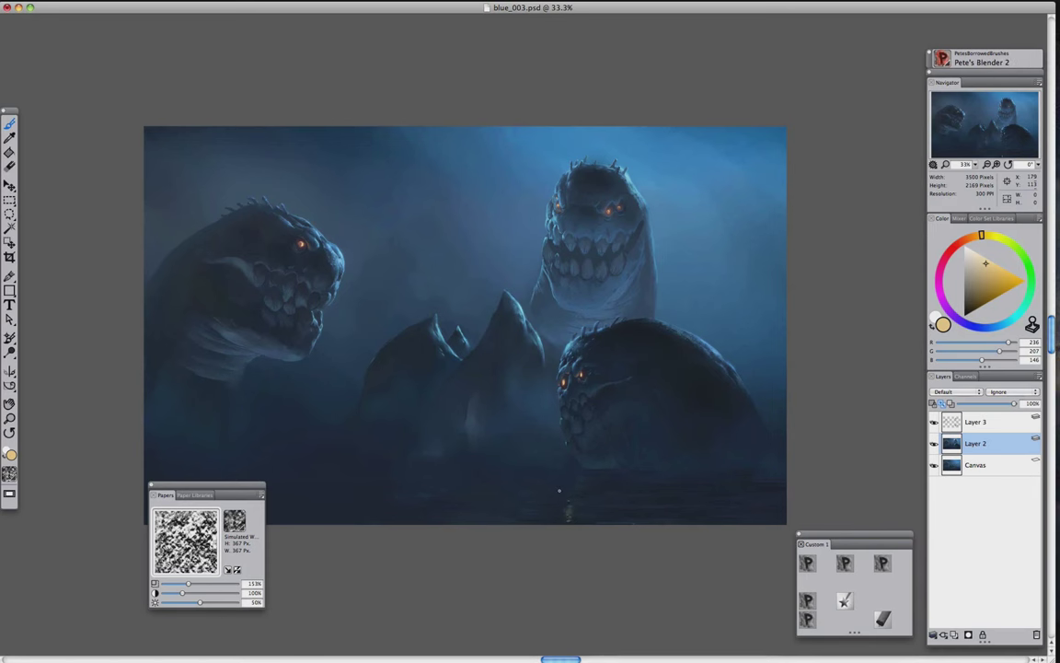
{"action": "key", "text": "F3"}
{"action": "left_click", "coordinate": [565, 501], "text": "alt"}
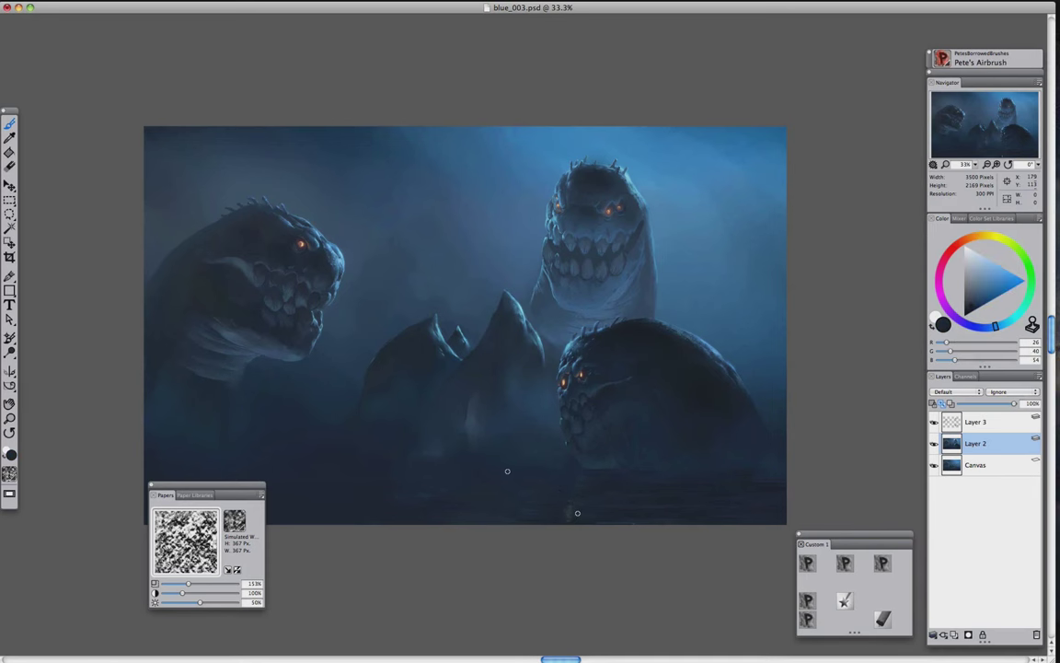
{"action": "key", "text": "super+z"}
{"action": "key", "text": "super+y"}
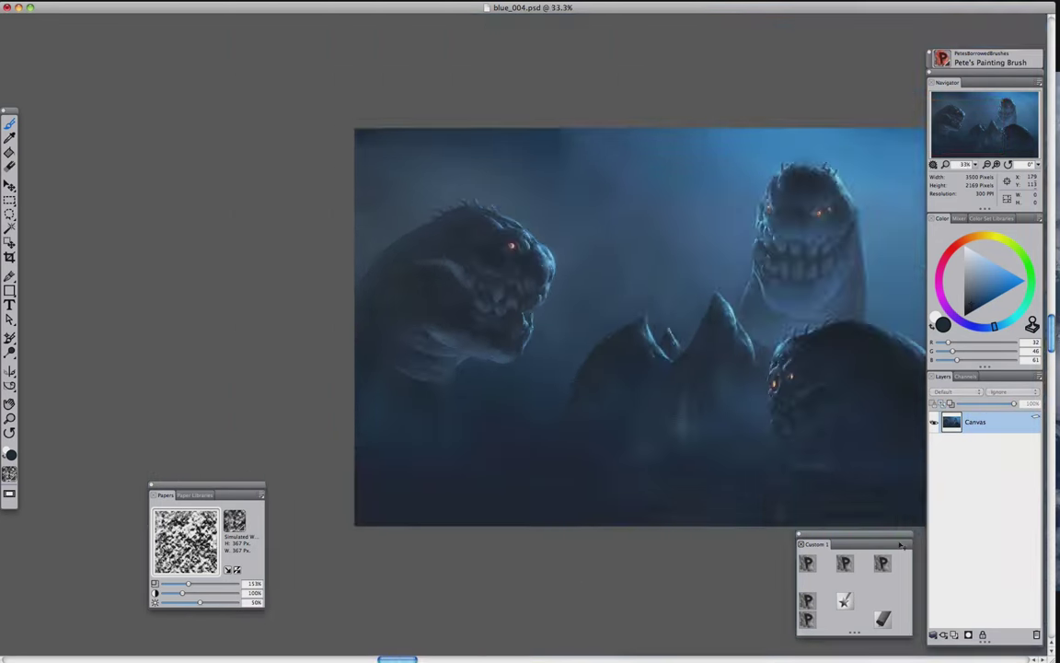
Refine the first creature's lower jaw in blue_004.psd with Pete's Painting Brush in dark blue (RGB 35, 48, 62)
{"action": "key", "text": "super+plus"}
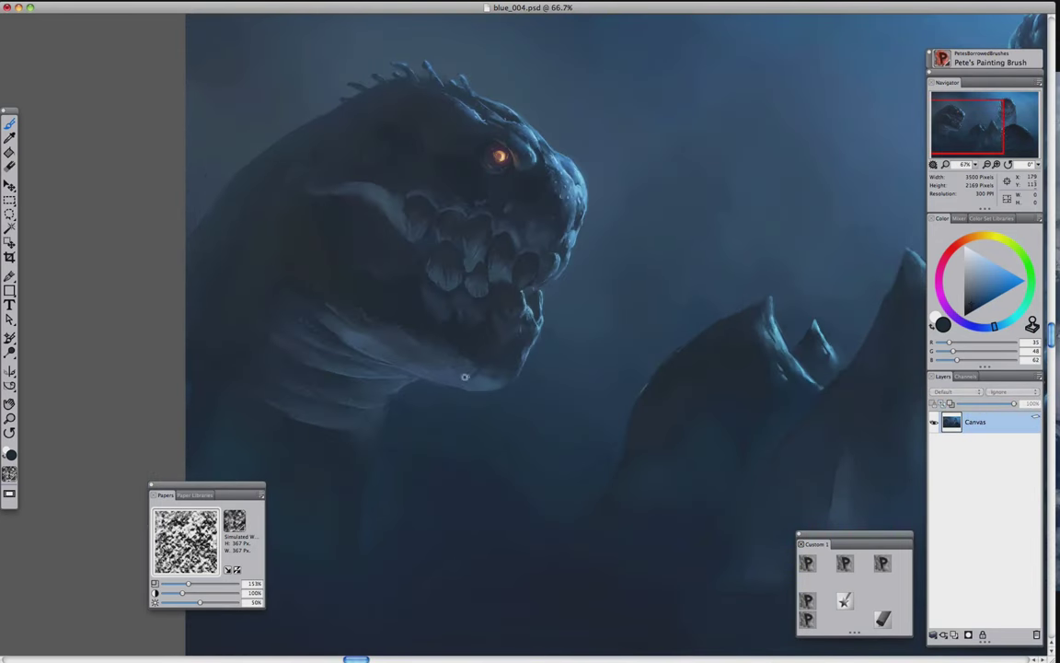
Paint thin dark drool strands hanging from the left creature's chin with Pete's Drawing Brush, sampling colours from the painting
{"action": "left_click", "coordinate": [449, 308], "text": "alt"}
{"action": "left_click_drag", "start_coordinate": [451, 379], "coordinate": [451, 433]}
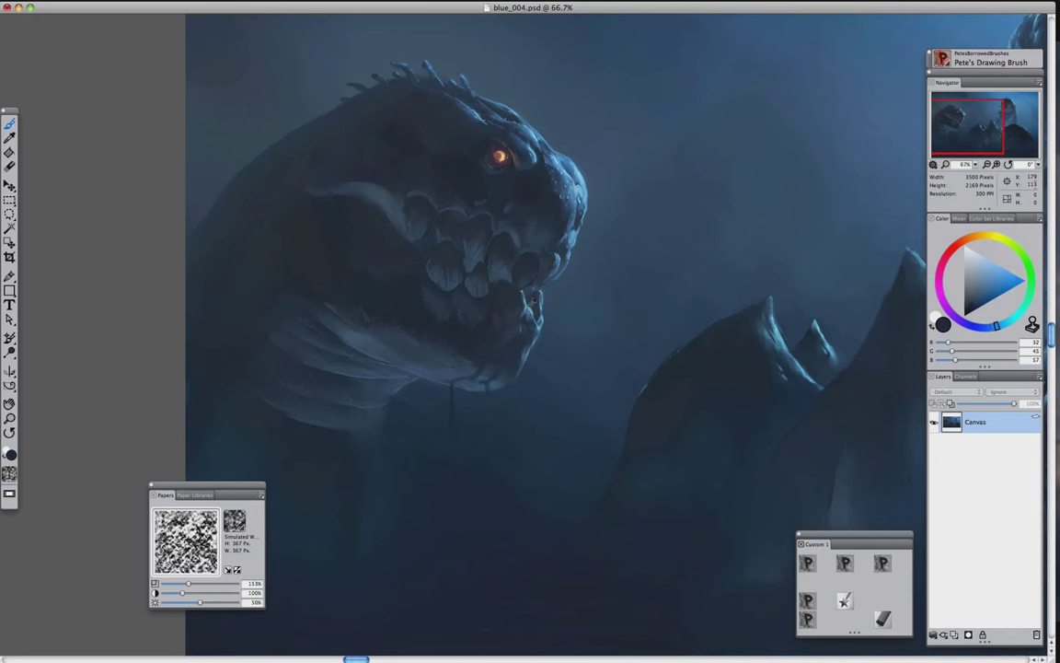
{"action": "key", "text": "Tab"}
{"action": "key", "text": "Tab"}
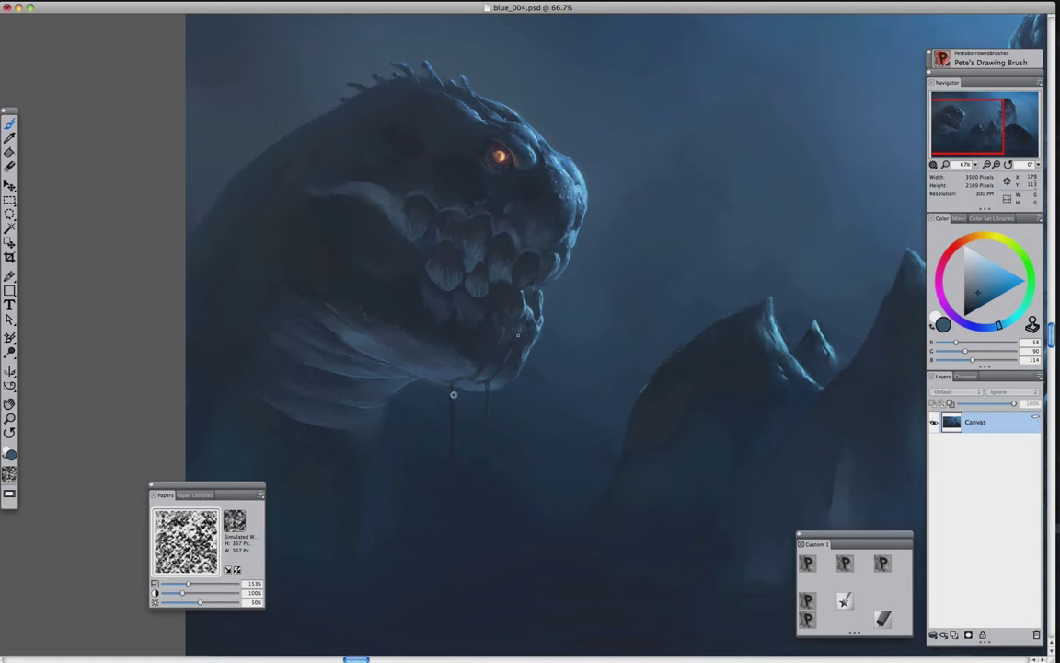
{"action": "left_click", "coordinate": [486, 399], "text": "alt"}
{"action": "left_click", "coordinate": [743, 510], "text": "alt"}
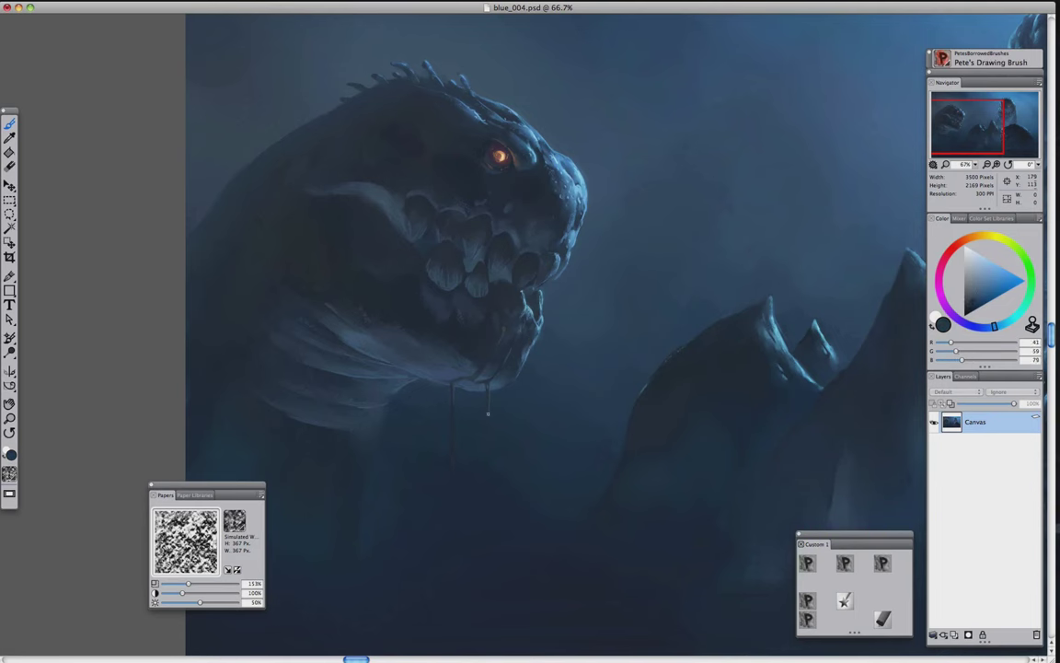
Add light blue highlights and droplet tips to the two drool strands below the left creature's chin
{"action": "left_click", "coordinate": [849, 292], "text": "alt"}
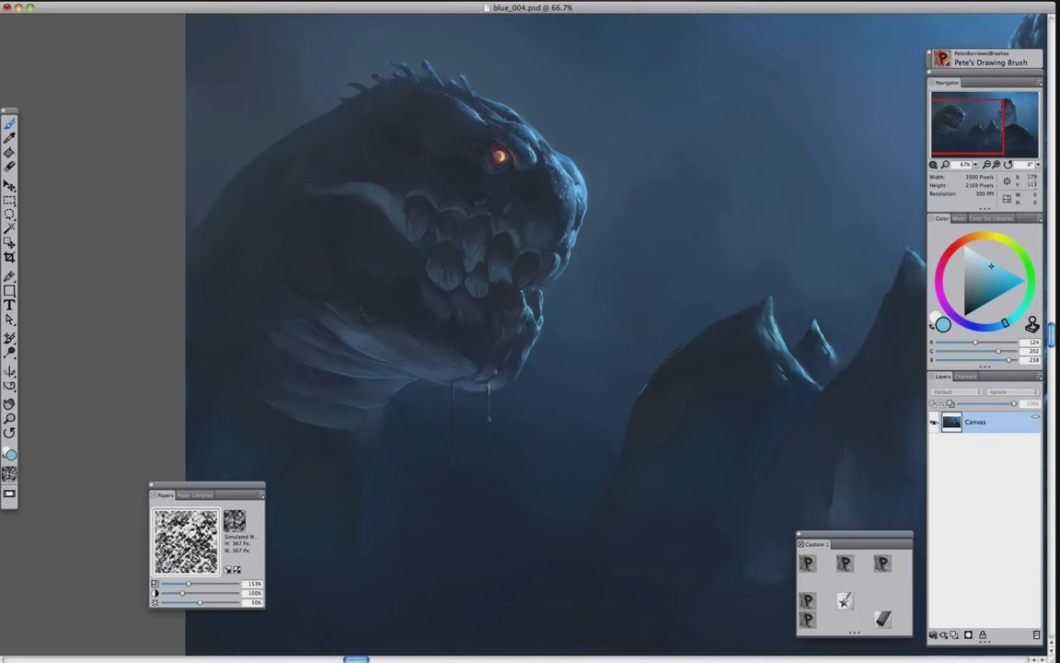
{"action": "left_click_drag", "start_coordinate": [452, 419], "coordinate": [452, 460]}
{"action": "key", "text": "super+minus"}
{"action": "key", "text": "super+minus"}
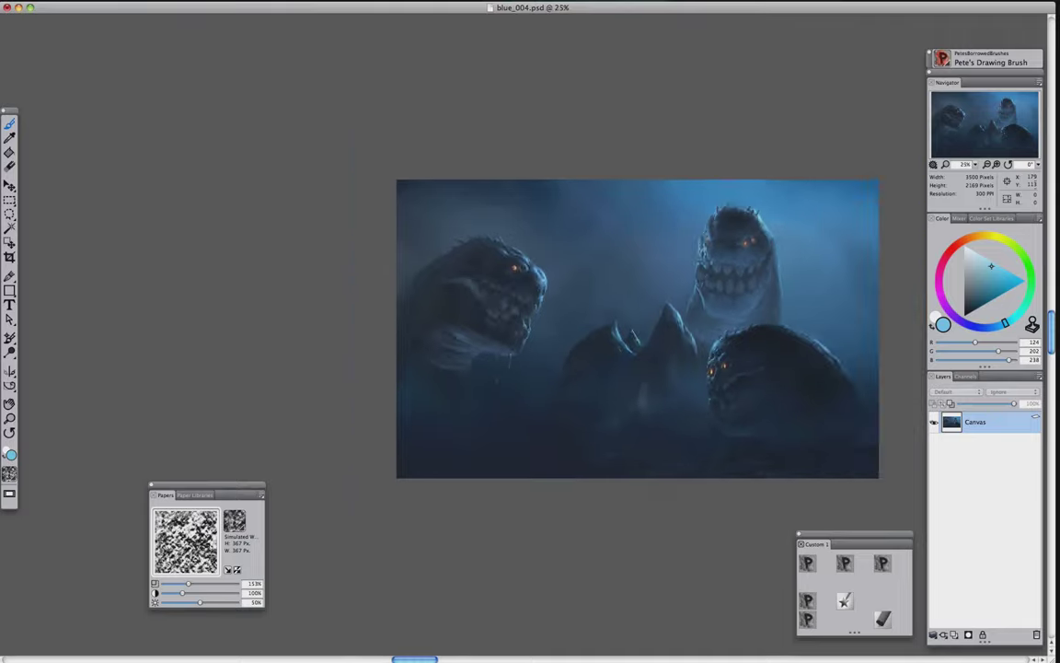
Paint a separate falling droplet beneath the shorter drool strand using sampled dark and light blue tones
{"action": "key", "text": "super+plus"}
{"action": "key", "text": "super+plus"}
{"action": "left_click", "coordinate": [481, 452], "text": "alt"}
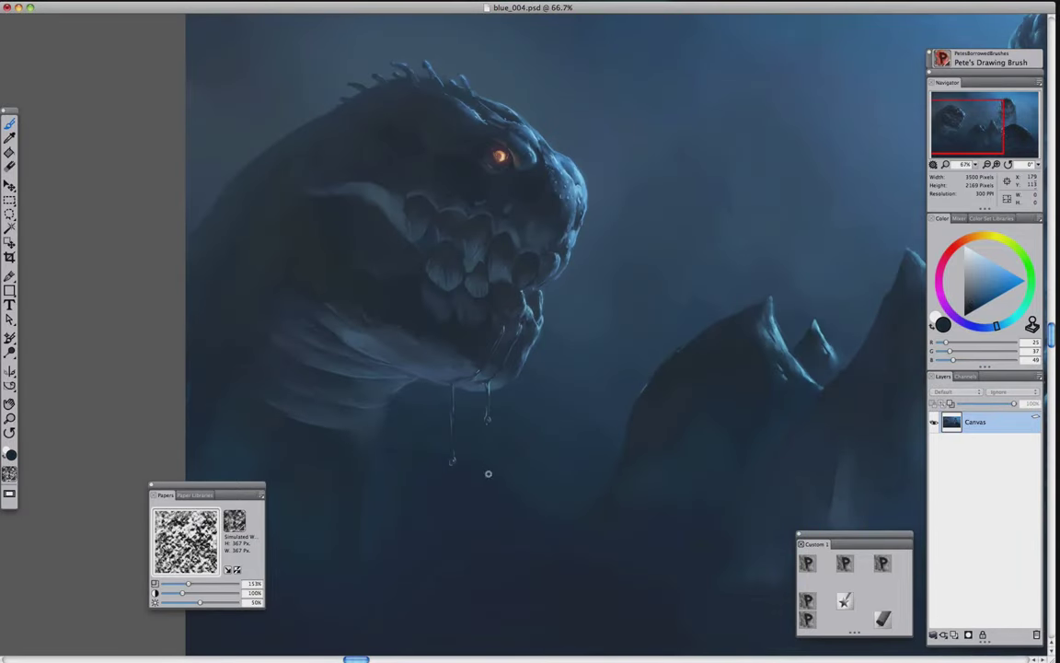
{"action": "left_click", "coordinate": [875, 289], "text": "alt"}
Review the whole painting at 25% zoom with the panels hidden, then bring the panels back
{"action": "key", "text": "super+minus"}
{"action": "key", "text": "super+minus"}
{"action": "key", "text": "super+minus"}
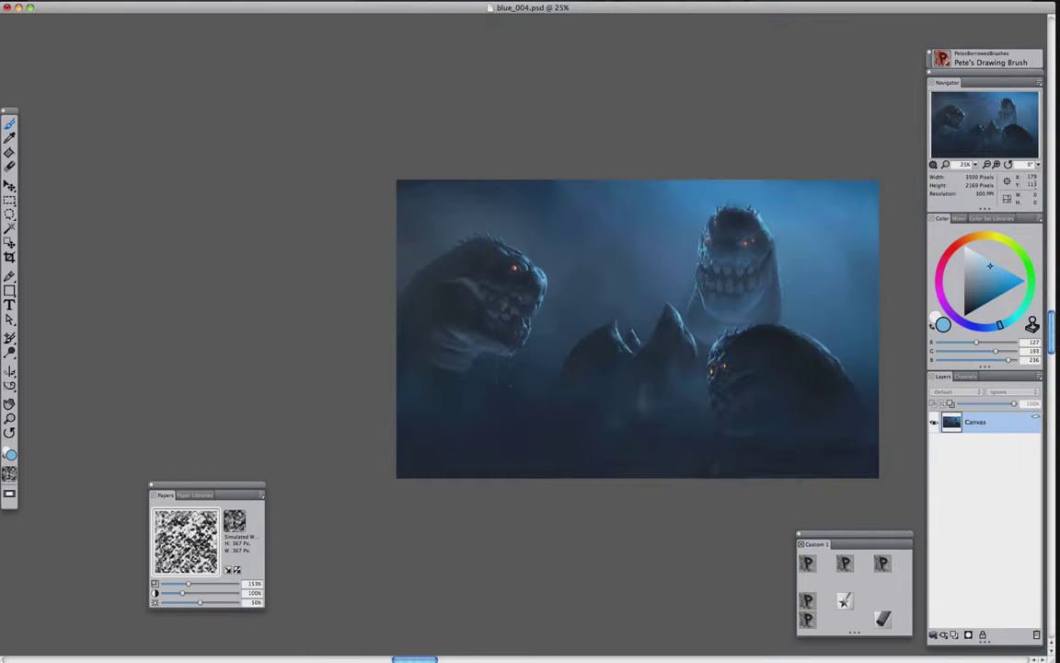
{"action": "key", "text": "super+plus"}
{"action": "key", "text": "super+plus"}
{"action": "key", "text": "super+minus"}
{"action": "key", "text": "super+minus"}
{"action": "key", "text": "Tab"}
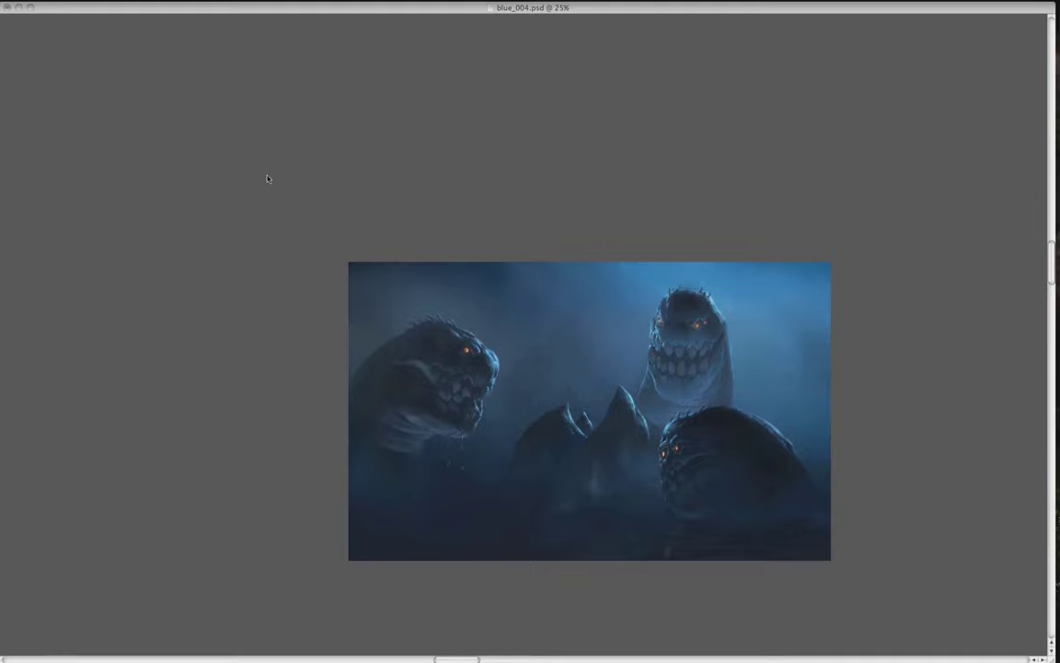
{"action": "key", "text": "Tab"}
Add a new layer and block in a dark dome-shaped creature head in the foreground below the left creature
{"action": "key", "text": "super+plus"}
{"action": "key", "text": "super+plus"}
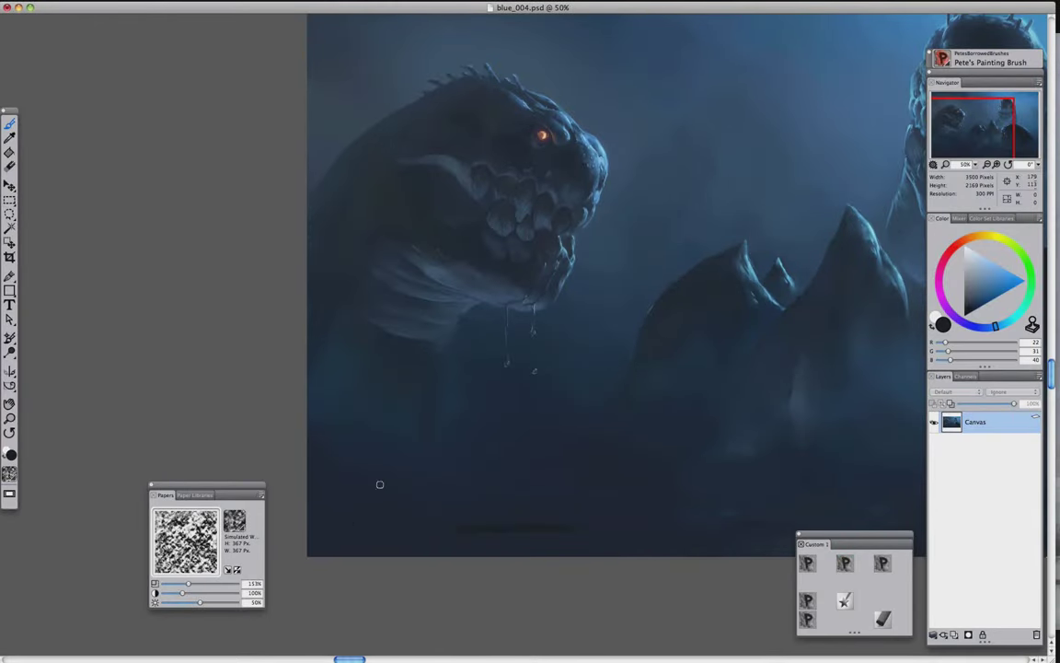
{"action": "key", "text": "super+shift+n"}
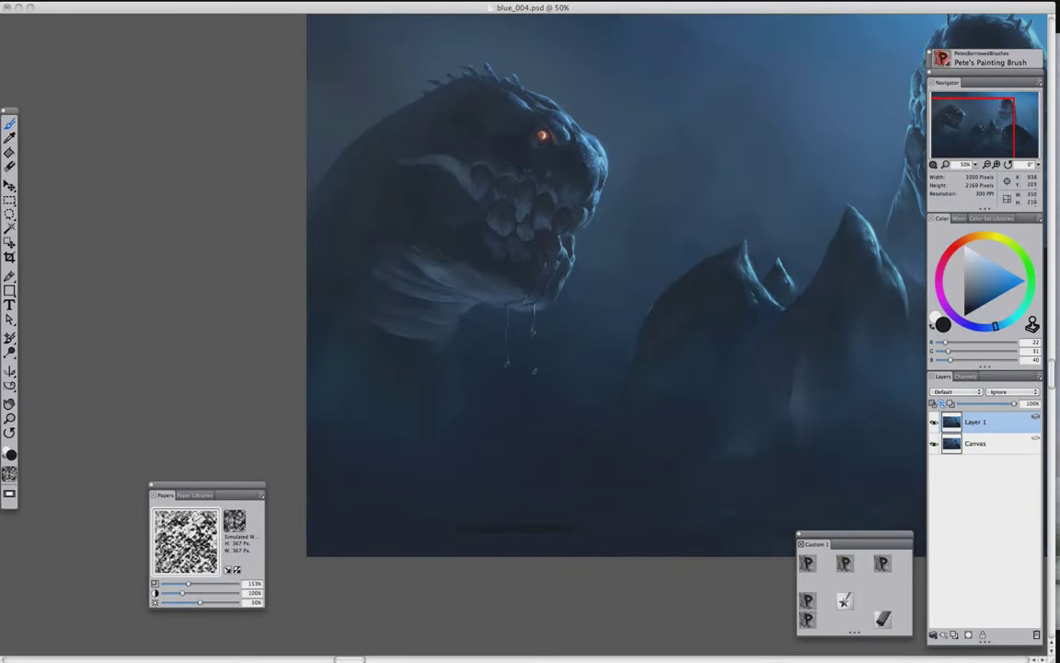
{"action": "left_click", "coordinate": [578, 522]}
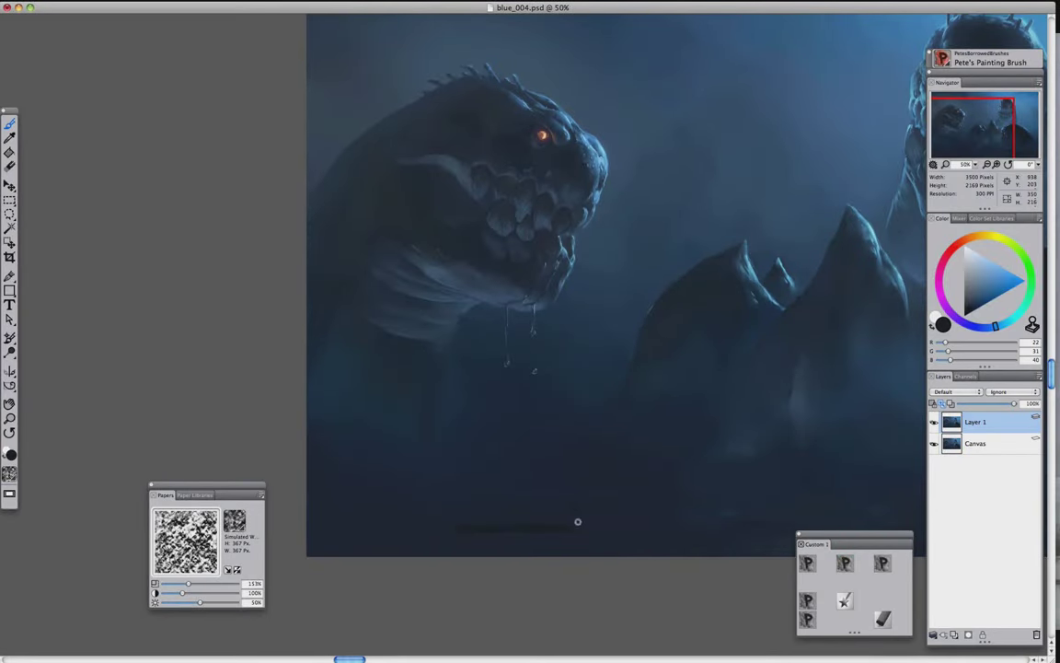
{"action": "left_click_drag", "start_coordinate": [535, 443], "coordinate": [457, 418]}
{"action": "left_click_drag", "start_coordinate": [478, 464], "coordinate": [348, 528]}
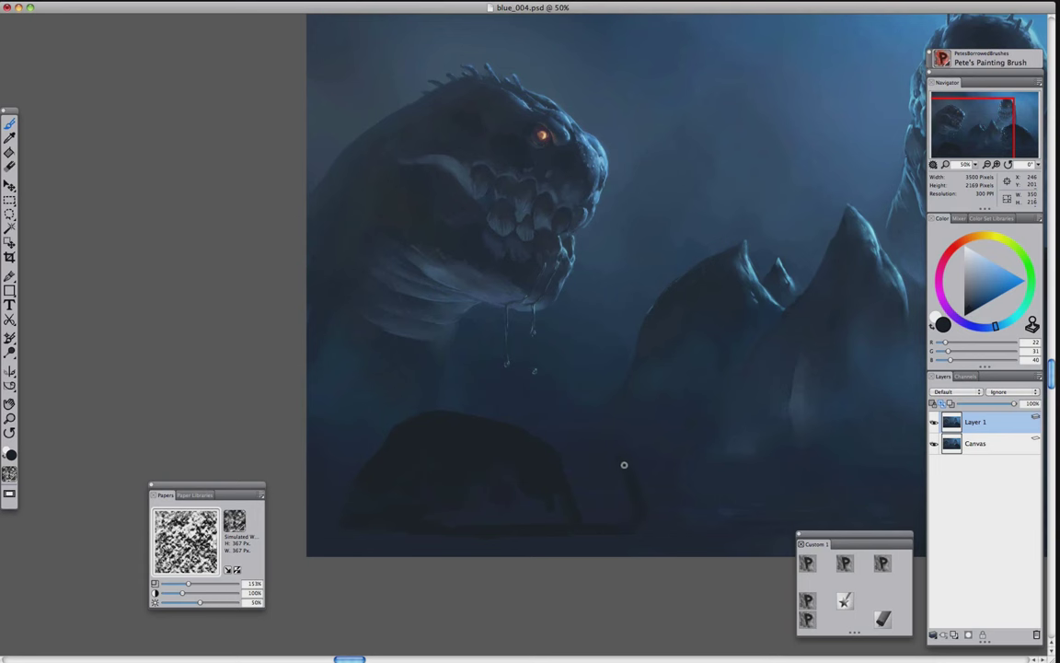
{"action": "mouse_move", "coordinate": [576, 398]}
{"action": "left_mouse_down"}
{"action": "mouse_move", "coordinate": [430, 382]}
{"action": "mouse_move", "coordinate": [383, 451]}
{"action": "mouse_move", "coordinate": [457, 410]}
{"action": "mouse_move", "coordinate": [439, 393]}
{"action": "mouse_move", "coordinate": [591, 432]}
{"action": "mouse_move", "coordinate": [627, 495]}
{"action": "left_mouse_up"}
{"action": "key", "text": "b"}
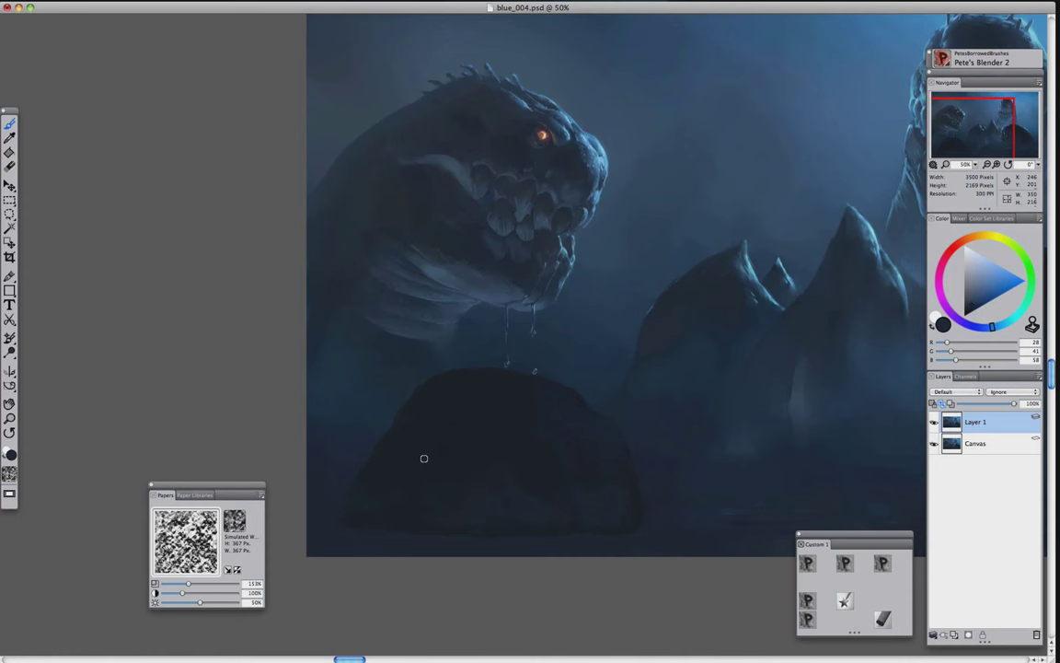
Sketch the new head's scalloped upper lip and one eye with its brow in mid blue using Pete's Drawing Brush
{"action": "key", "text": "b"}
{"action": "left_click", "coordinate": [907, 251], "text": "alt"}
{"action": "mouse_move", "coordinate": [539, 511]}
{"action": "left_mouse_down"}
{"action": "mouse_move", "coordinate": [621, 502]}
{"action": "mouse_move", "coordinate": [621, 491]}
{"action": "mouse_move", "coordinate": [561, 493]}
{"action": "mouse_move", "coordinate": [524, 510]}
{"action": "mouse_move", "coordinate": [431, 489]}
{"action": "mouse_move", "coordinate": [359, 497]}
{"action": "left_mouse_up"}
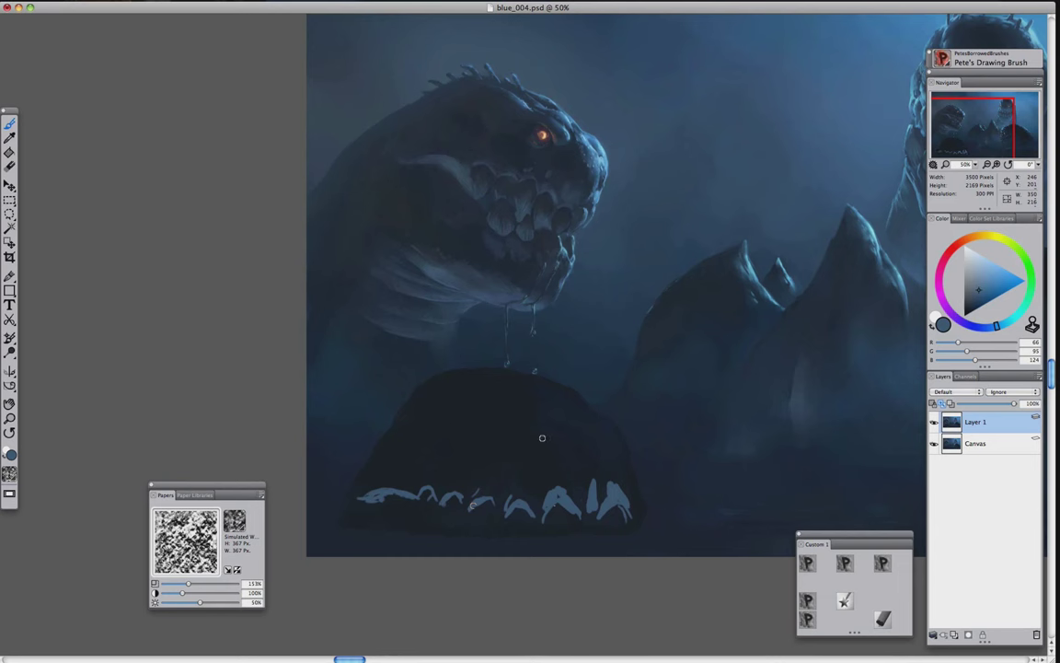
{"action": "mouse_move", "coordinate": [543, 449]}
{"action": "left_mouse_down"}
{"action": "mouse_move", "coordinate": [465, 416]}
{"action": "mouse_move", "coordinate": [517, 454]}
{"action": "left_mouse_up"}
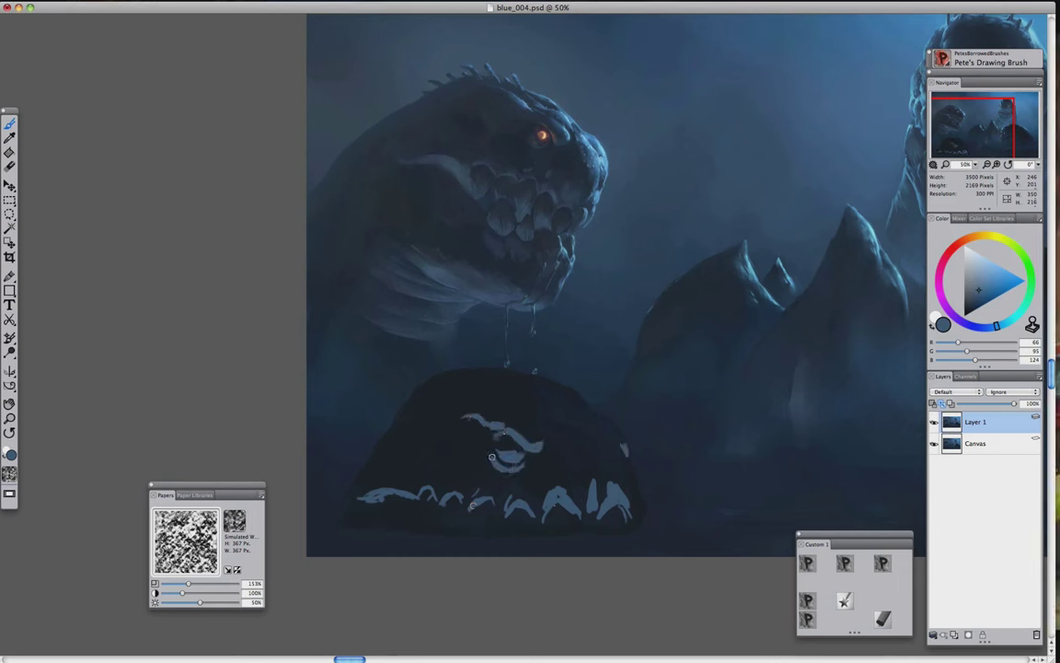
Choose the Sandy Pastel Paper texture and soften the lip and eye strokes with Pete's Blender 2
{"action": "key", "text": "ctrl+1"}
{"action": "left_click", "coordinate": [234, 521]}
{"action": "left_click", "coordinate": [295, 548]}
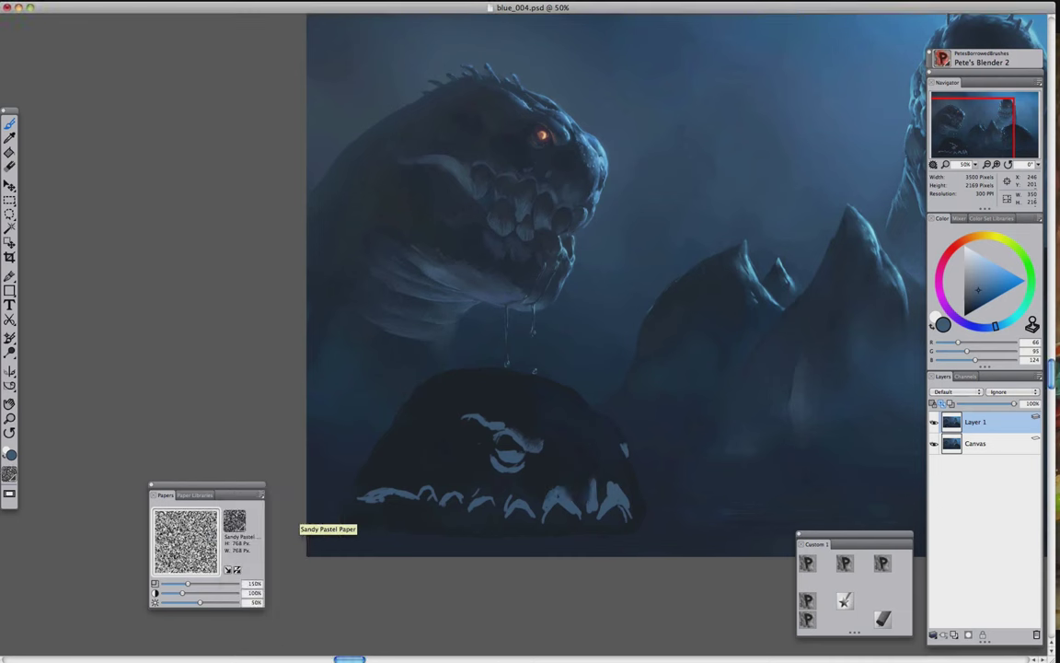
{"action": "mouse_move", "coordinate": [557, 442]}
{"action": "left_mouse_down"}
{"action": "mouse_move", "coordinate": [488, 447]}
{"action": "mouse_move", "coordinate": [515, 450]}
{"action": "left_mouse_up"}
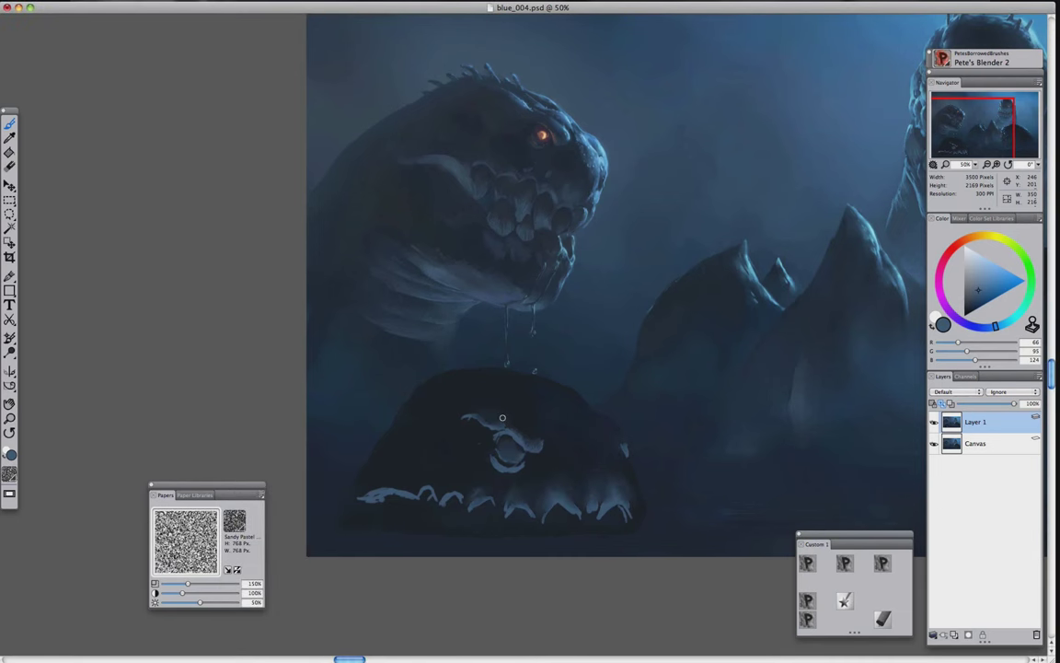
Paint a second eye on the new head and shade the skin above its lip, blending the strokes
{"action": "left_click", "coordinate": [807, 563]}
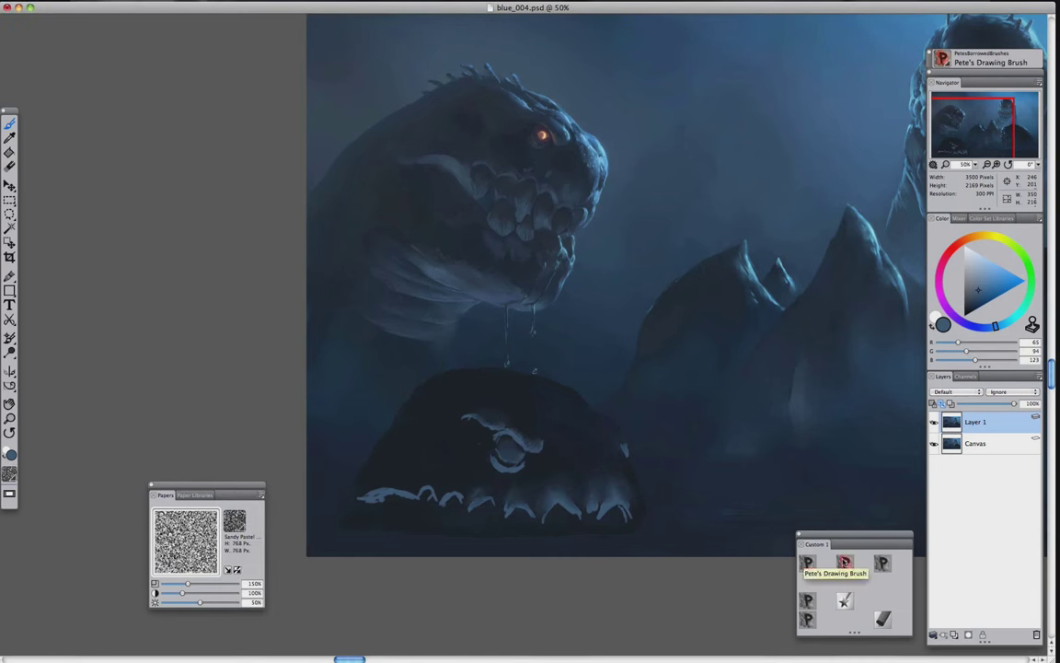
{"action": "mouse_move", "coordinate": [445, 485]}
{"action": "left_mouse_down"}
{"action": "mouse_move", "coordinate": [476, 427]}
{"action": "mouse_move", "coordinate": [594, 471]}
{"action": "mouse_move", "coordinate": [485, 450]}
{"action": "left_mouse_up"}
{"action": "left_click", "coordinate": [808, 619]}
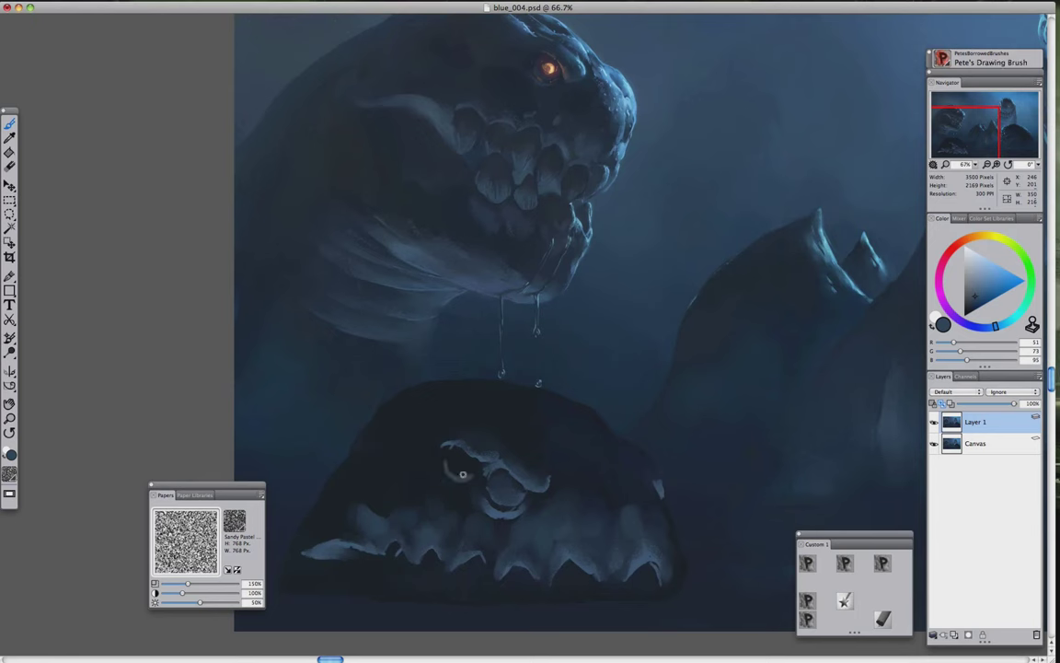
{"action": "left_click", "coordinate": [448, 452], "text": "alt"}
{"action": "left_click_drag", "start_coordinate": [441, 447], "coordinate": [475, 509]}
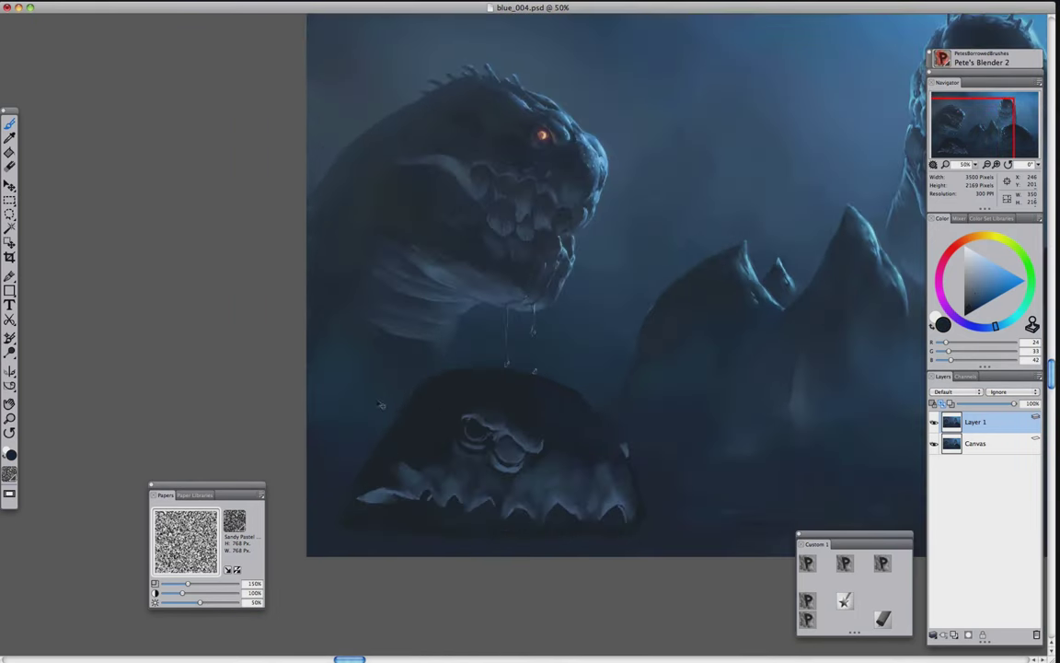
{"action": "left_click", "coordinate": [845, 564]}
{"action": "key", "text": "F2"}
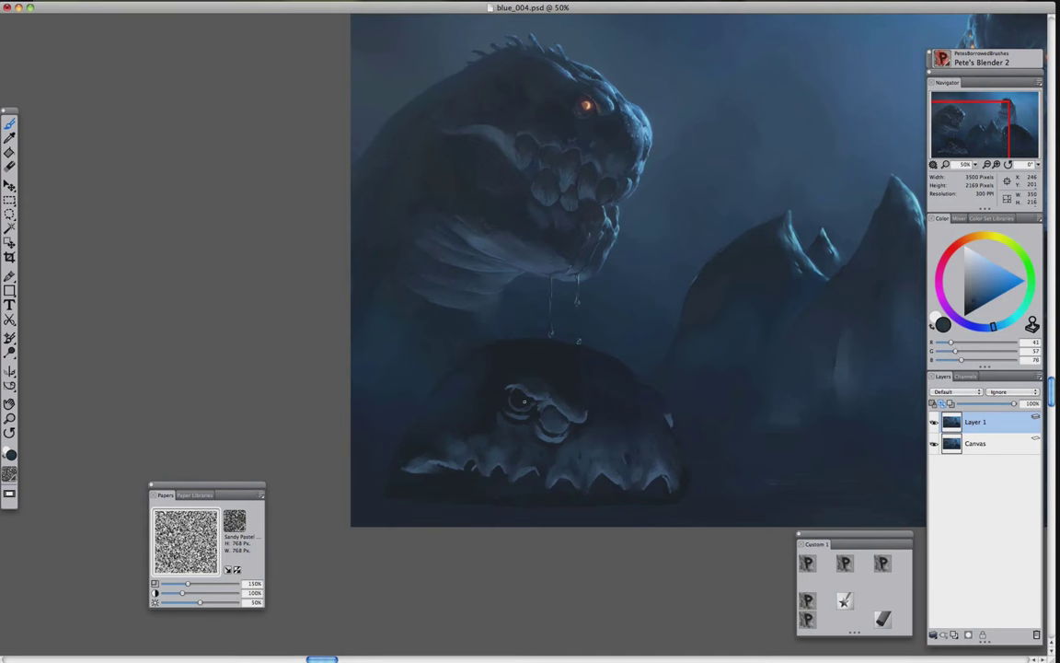
Paint a row of blunt blue teeth beneath the new head's upper lip and blend them with Pete's Blender 2
{"action": "left_click", "coordinate": [848, 292], "text": "alt"}
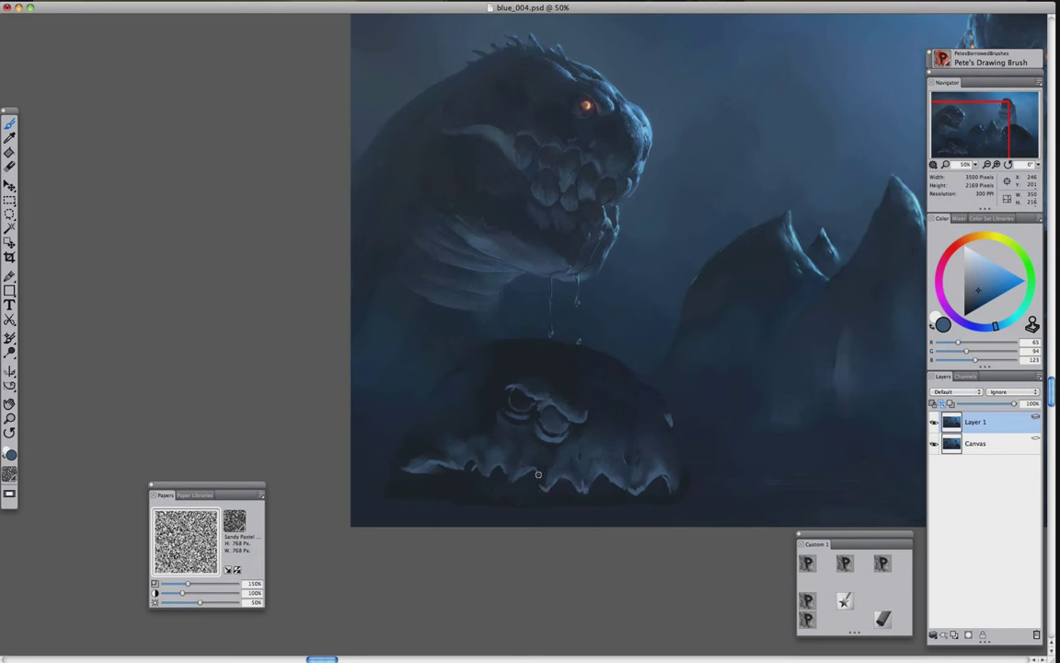
{"action": "mouse_move", "coordinate": [541, 453]}
{"action": "left_mouse_down"}
{"action": "mouse_move", "coordinate": [612, 503]}
{"action": "mouse_move", "coordinate": [653, 500]}
{"action": "mouse_move", "coordinate": [572, 502]}
{"action": "mouse_move", "coordinate": [496, 491]}
{"action": "mouse_move", "coordinate": [489, 477]}
{"action": "mouse_move", "coordinate": [472, 482]}
{"action": "mouse_move", "coordinate": [531, 499]}
{"action": "mouse_move", "coordinate": [650, 497]}
{"action": "left_mouse_up"}
{"action": "key", "text": "1"}
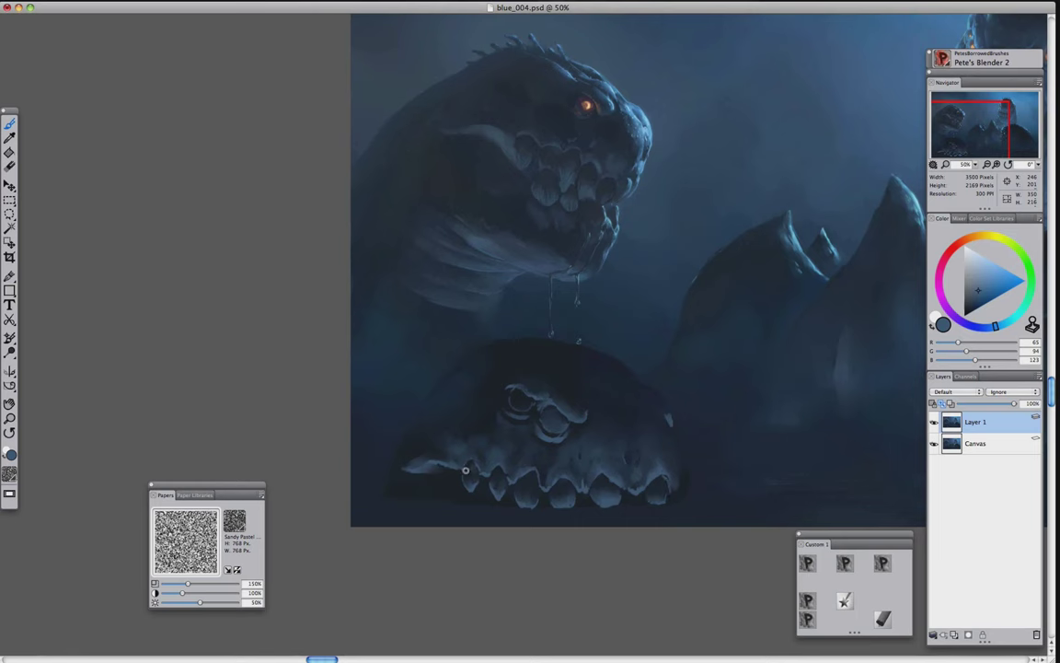
{"action": "scroll", "coordinate": [329, 336], "scroll_direction": "up", "scroll_amount": 3}
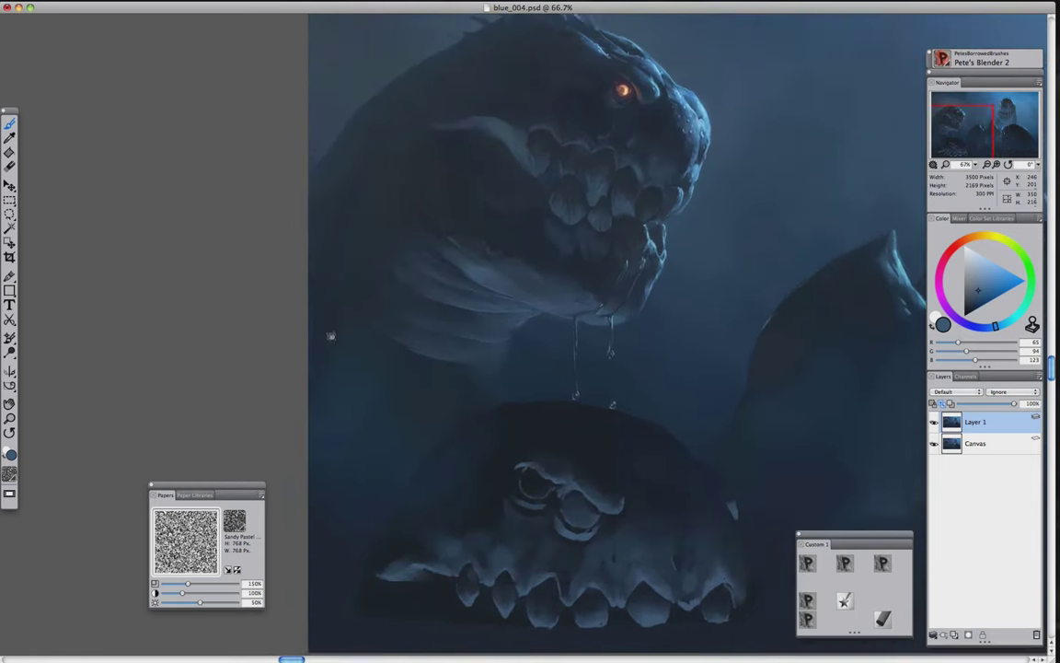
{"action": "scroll", "coordinate": [327, 329], "scroll_direction": "down", "scroll_amount": 4}
{"action": "scroll", "coordinate": [366, 324], "scroll_direction": "up", "scroll_amount": 2}
{"action": "scroll", "coordinate": [366, 324], "scroll_direction": "down", "scroll_amount": 3}
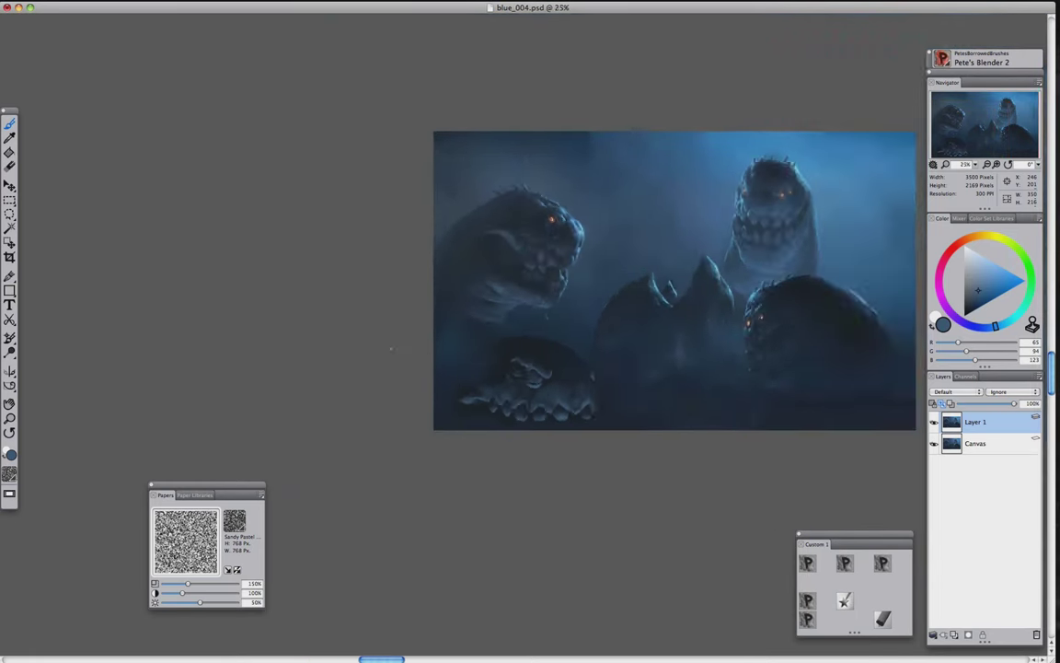
Paint the new head's lower jaw at the mouth corner with Pete's Drawing Brush and blend it into the shadow
{"action": "scroll", "coordinate": [368, 369], "scroll_direction": "up", "scroll_amount": 3}
{"action": "key", "text": "2"}
{"action": "key", "text": "3"}
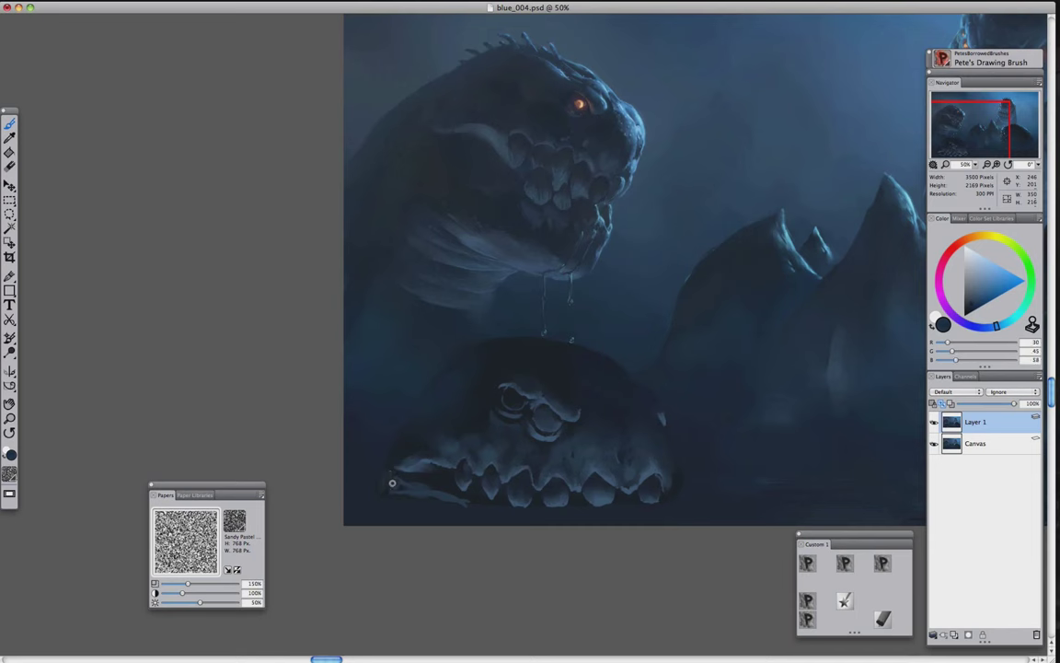
{"action": "left_click", "coordinate": [459, 500], "text": "alt"}
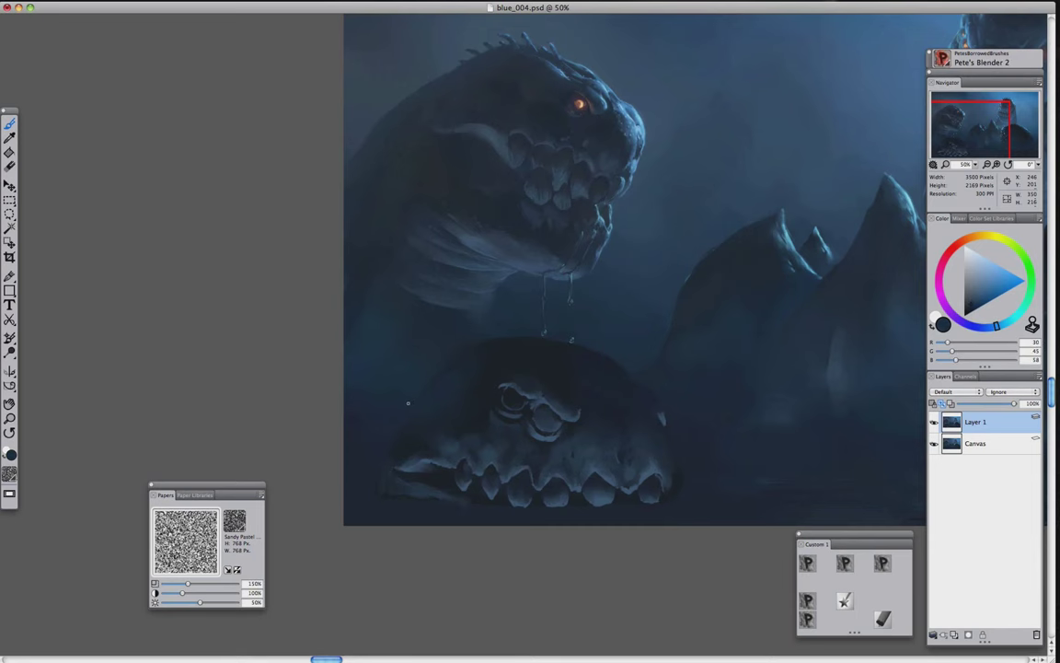
{"action": "scroll", "coordinate": [411, 400], "scroll_direction": "up", "scroll_amount": 2}
{"action": "scroll", "coordinate": [515, 414], "scroll_direction": "down", "scroll_amount": 2}
Fill both eyes of the foreground creature with a dull dark red using Pete's Painting Brush
{"action": "key", "text": "1"}
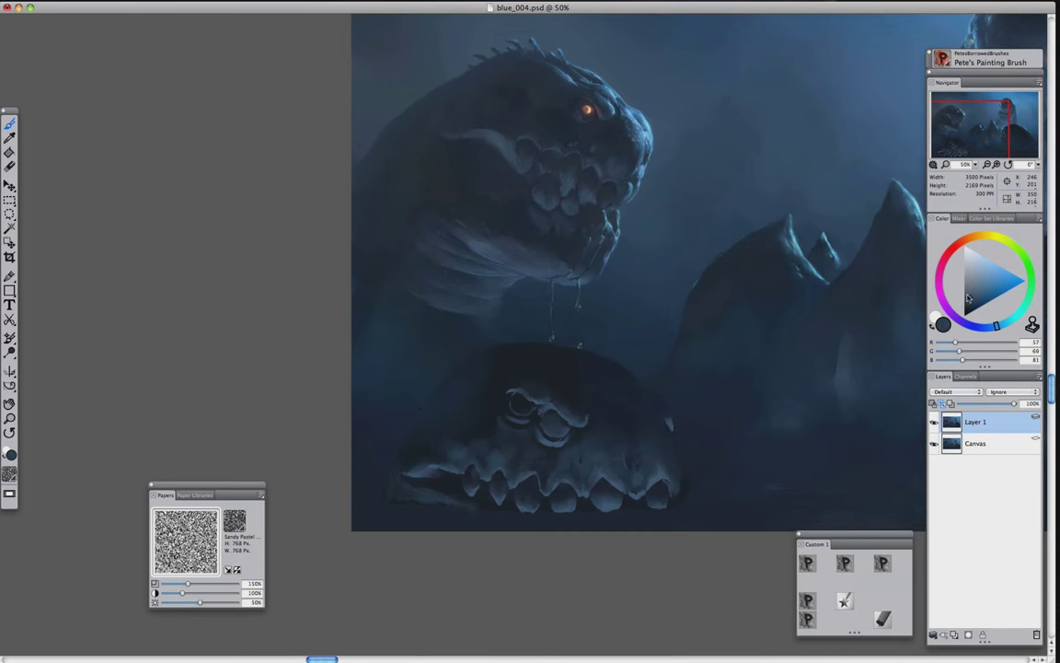
{"action": "left_click", "coordinate": [596, 443], "text": "alt"}
{"action": "key", "text": "2"}
{"action": "key", "text": "1"}
{"action": "mouse_move", "coordinate": [516, 401]}
{"action": "left_mouse_down"}
{"action": "mouse_move", "coordinate": [544, 422]}
{"action": "mouse_move", "coordinate": [530, 403]}
{"action": "left_mouse_up"}
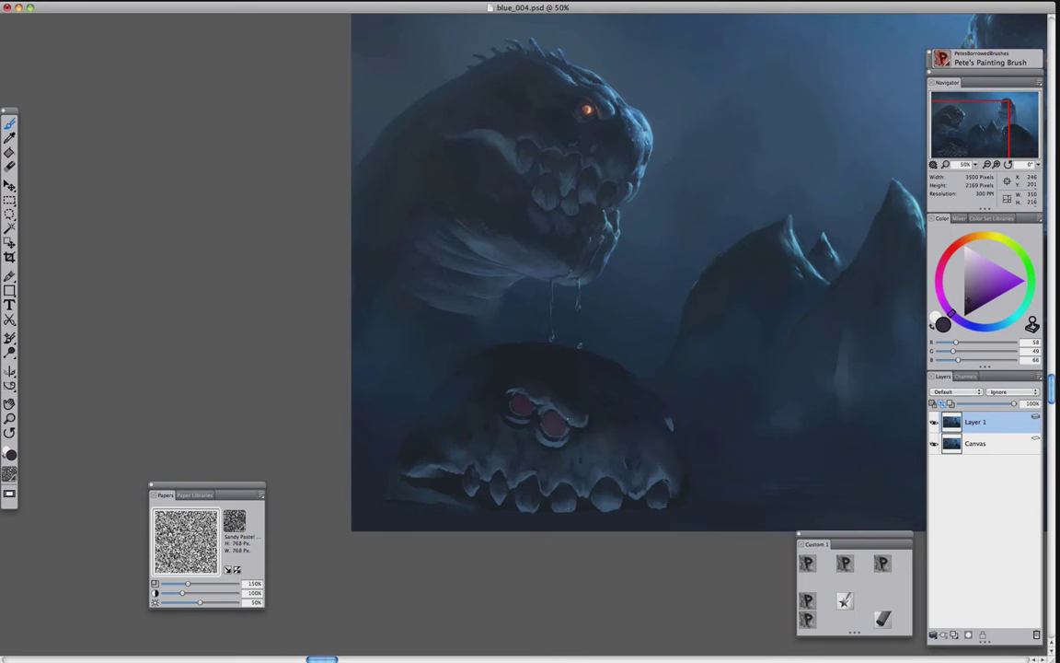
Shade the foreground creature's brow, forehead and snout around the red eyes with dark blue tones sampled from the painting
{"action": "left_click", "coordinate": [589, 423], "text": "alt"}
{"action": "left_click", "coordinate": [510, 388], "text": "alt"}
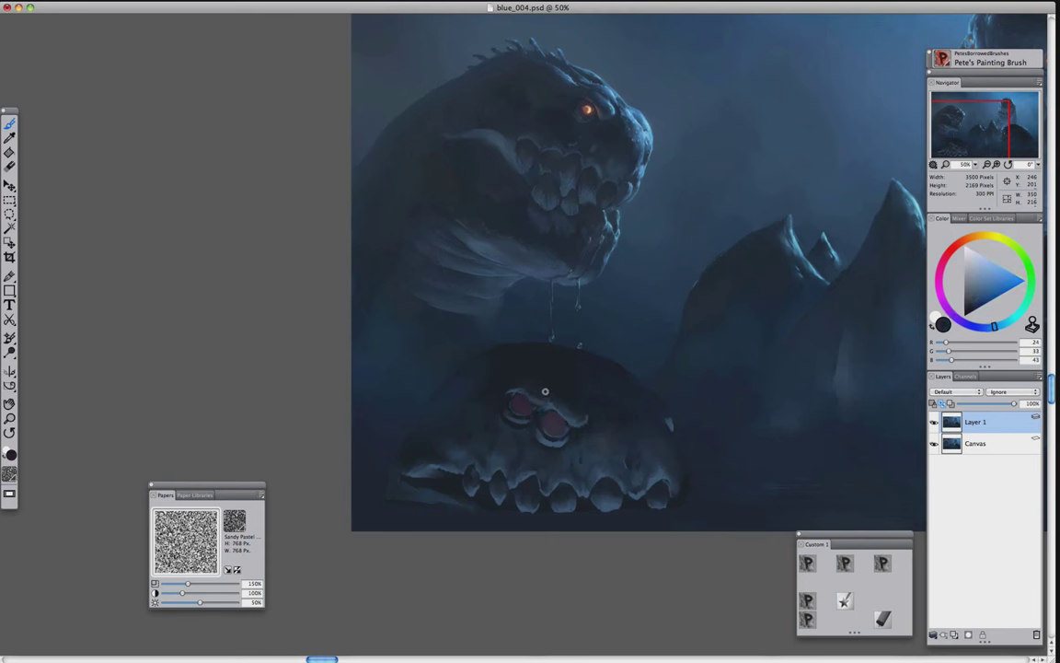
{"action": "left_click", "coordinate": [603, 398], "text": "alt"}
{"action": "left_click", "coordinate": [465, 408], "text": "alt"}
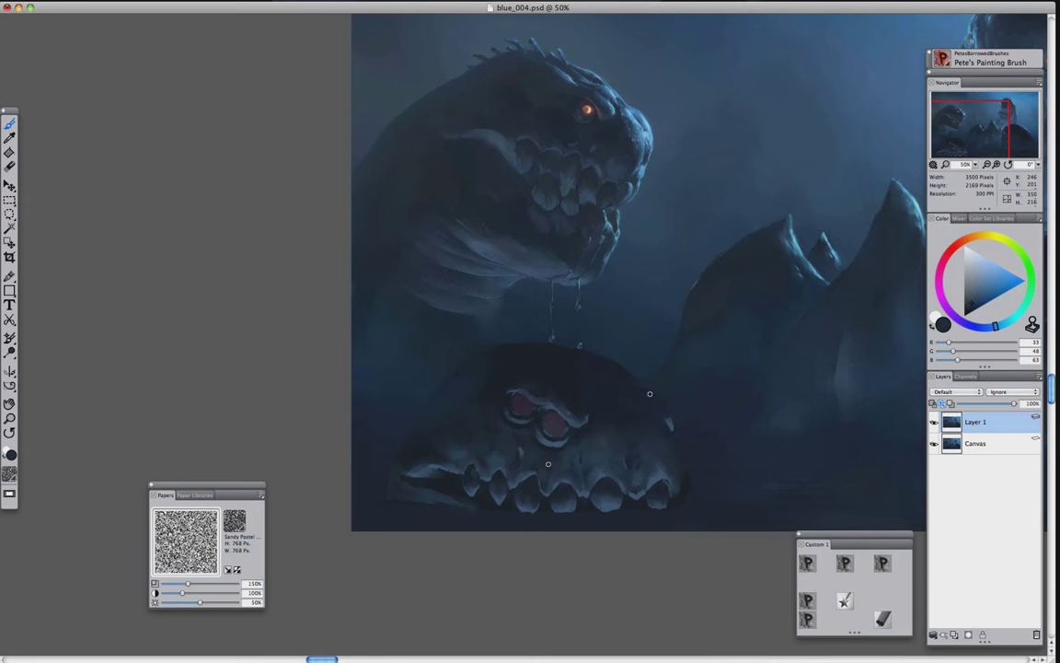
{"action": "left_click", "coordinate": [652, 442], "text": "alt"}
{"action": "key", "text": "Tab"}
{"action": "key", "text": "Tab"}
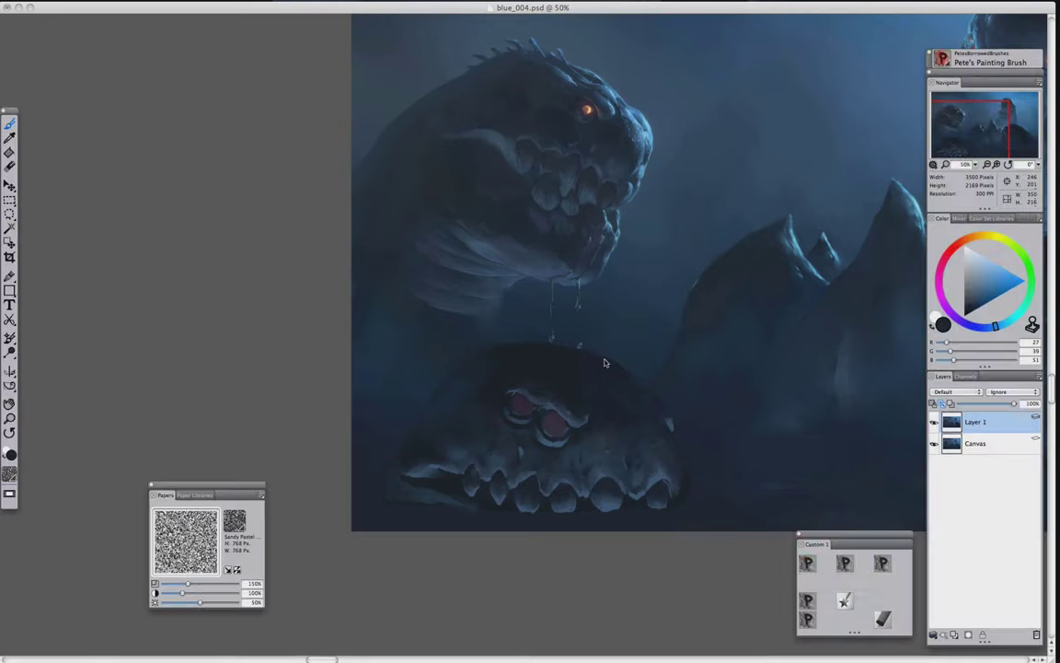
Paint light blue rim highlights along the foreground creature's upper head contour and brow ridge, darkening between them with sampled blue
{"action": "mouse_move", "coordinate": [671, 433]}
{"action": "left_mouse_down"}
{"action": "mouse_move", "coordinate": [654, 409]}
{"action": "mouse_move", "coordinate": [675, 438]}
{"action": "mouse_move", "coordinate": [595, 381]}
{"action": "mouse_move", "coordinate": [586, 407]}
{"action": "mouse_move", "coordinate": [569, 375]}
{"action": "mouse_move", "coordinate": [538, 360]}
{"action": "mouse_move", "coordinate": [671, 417]}
{"action": "mouse_move", "coordinate": [573, 343]}
{"action": "left_mouse_up"}
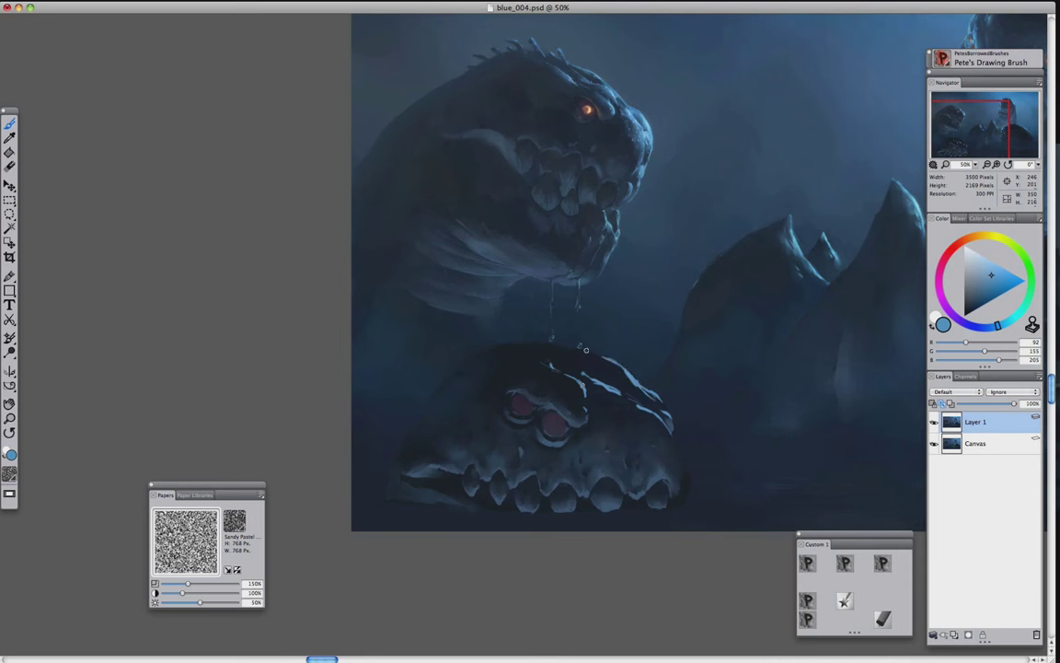
{"action": "left_click", "coordinate": [547, 336], "text": "alt"}
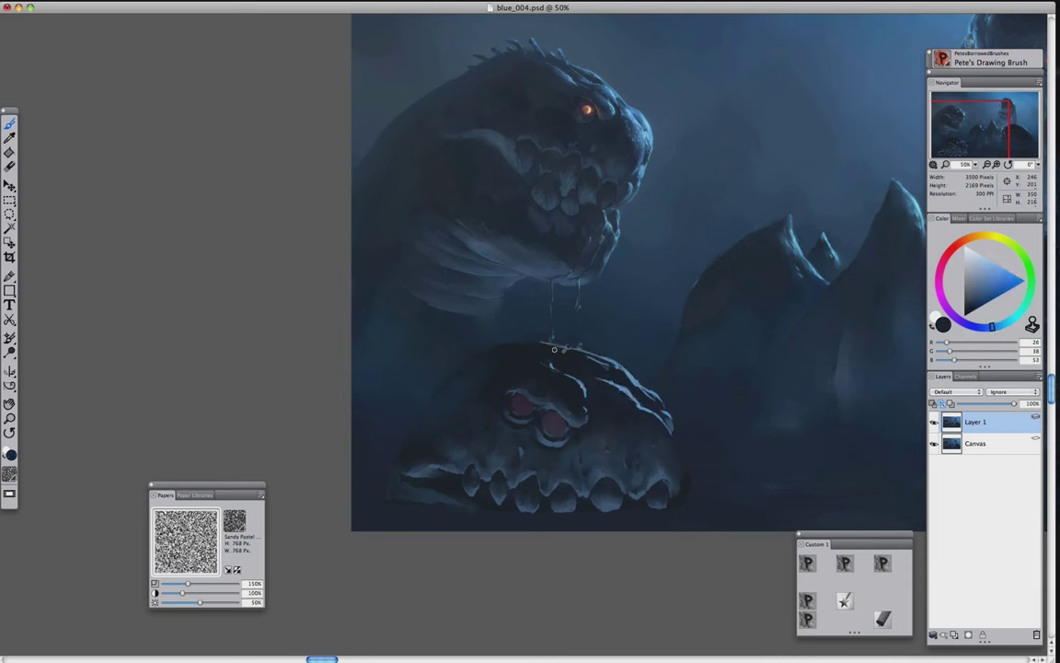
{"action": "left_click_drag", "start_coordinate": [526, 339], "coordinate": [451, 305]}
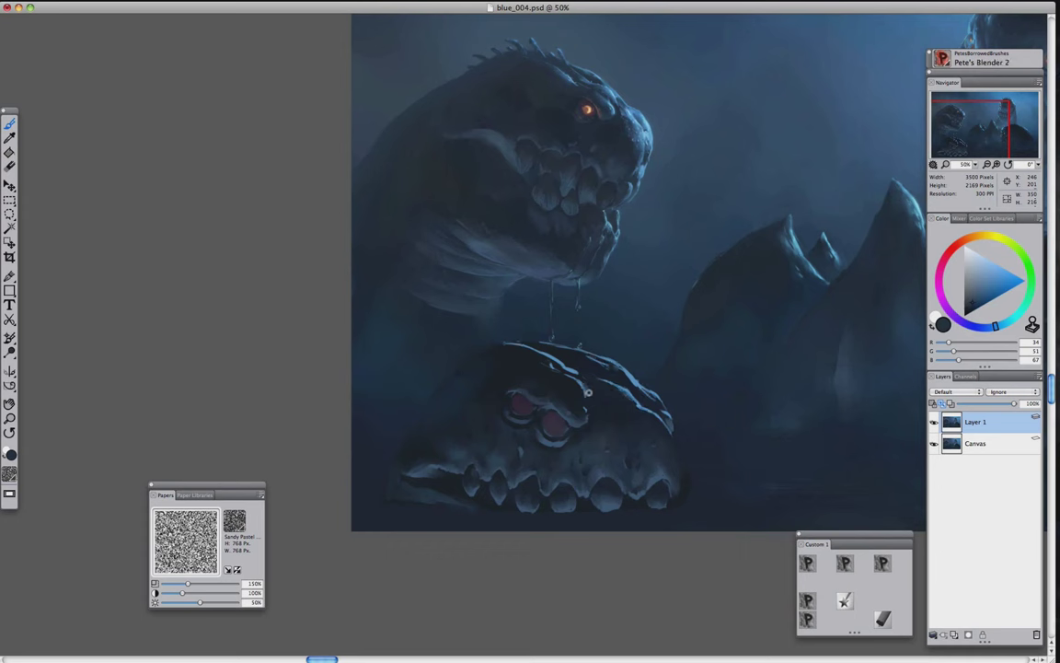
Paint light blue specks and highlights on the foreground creature's crown around the drool drips using Pete's Drawing Brush and blend them
{"action": "left_click", "coordinate": [845, 563]}
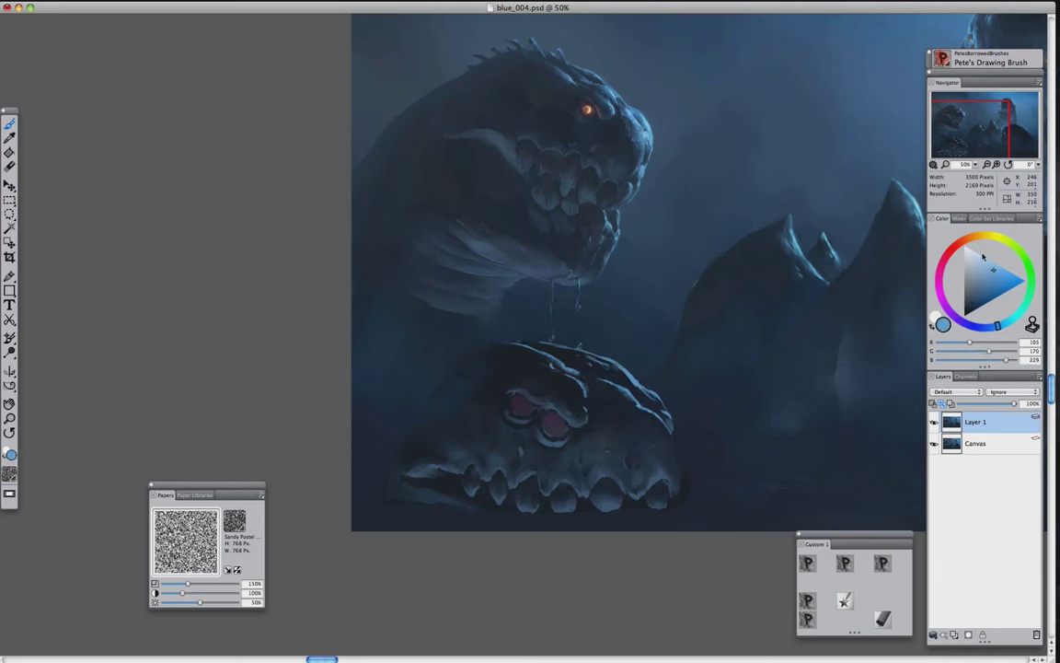
{"action": "left_click", "coordinate": [562, 350], "text": "alt"}
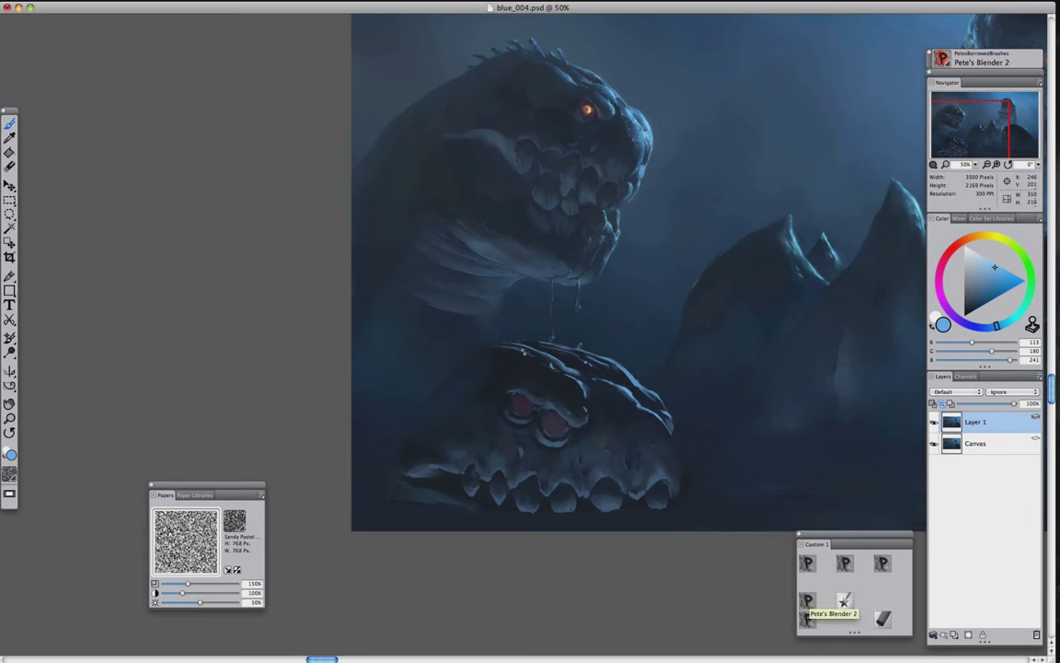
{"action": "left_click", "coordinate": [807, 600]}
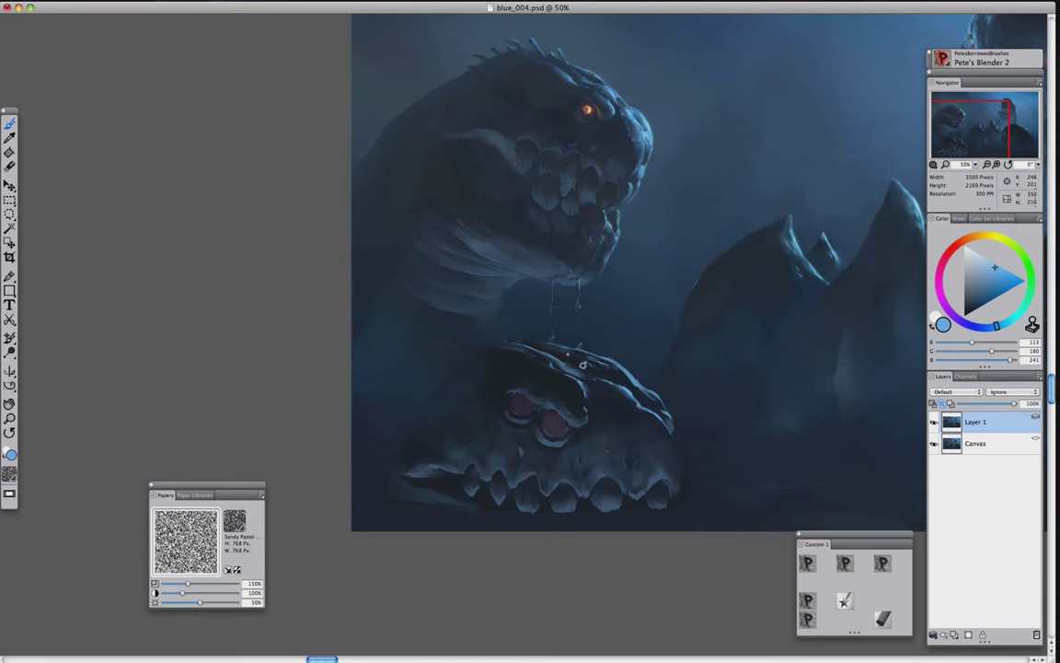
{"action": "left_click", "coordinate": [580, 348], "text": "alt"}
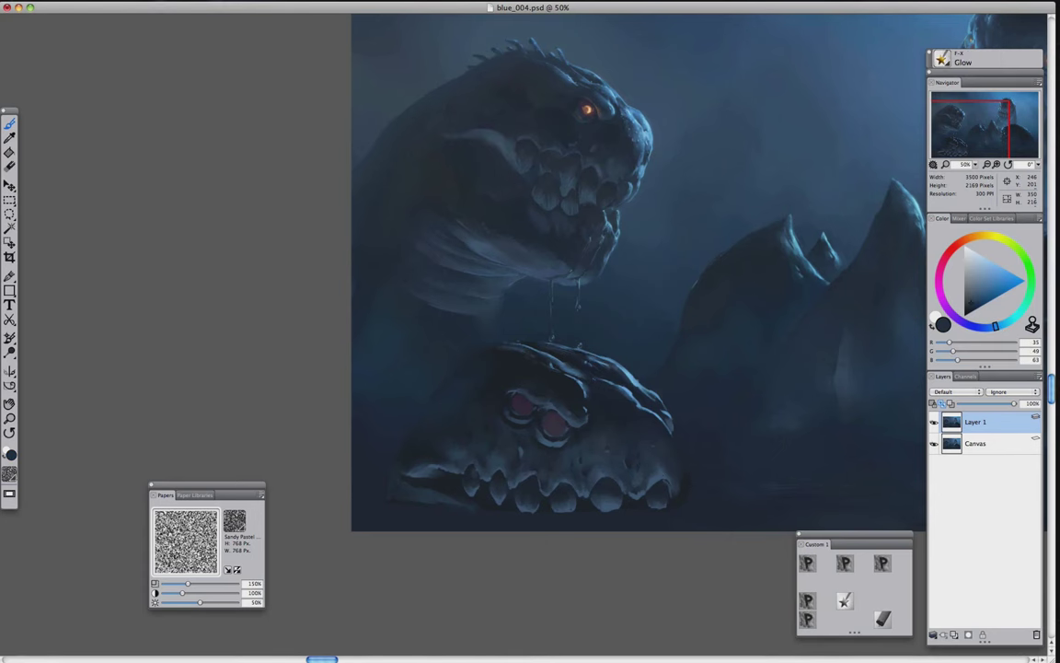
{"action": "left_click", "coordinate": [807, 600]}
Refine the ridges on the foreground creature's upper head with sampled dark and mid blues, softening them with Pete's Blender 2
{"action": "left_click", "coordinate": [629, 380], "text": "alt"}
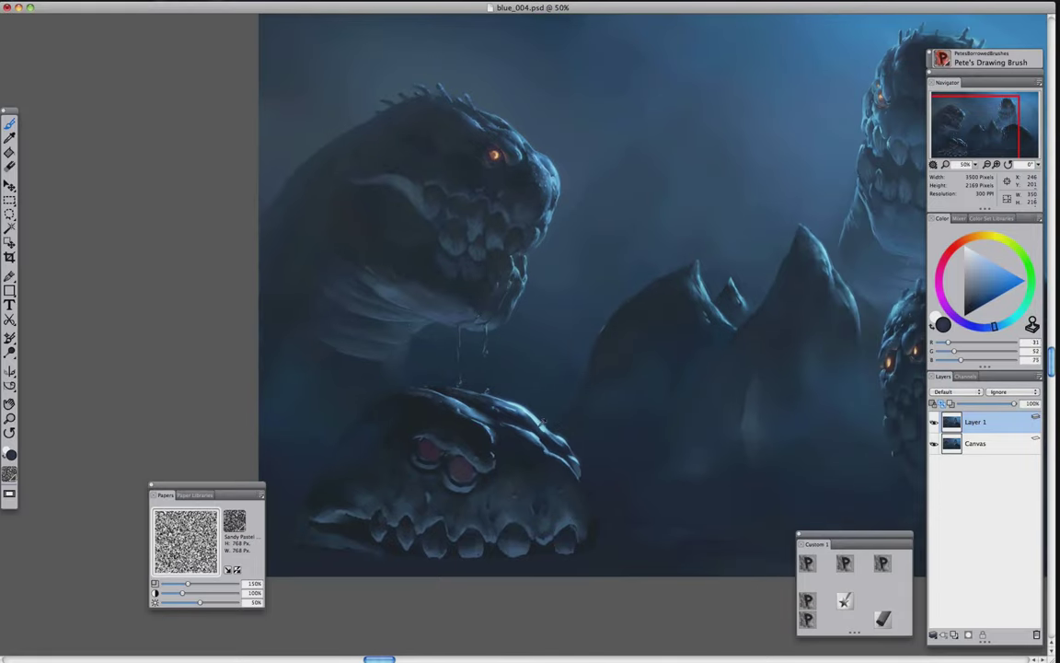
{"action": "left_click", "coordinate": [497, 405], "text": "alt"}
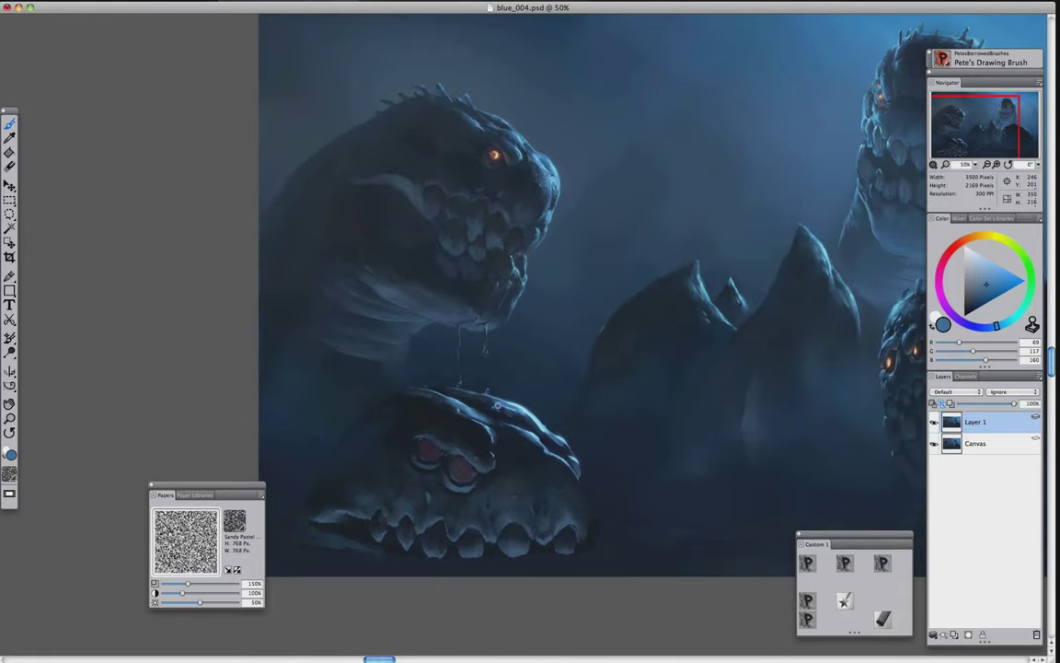
{"action": "left_click", "coordinate": [808, 600]}
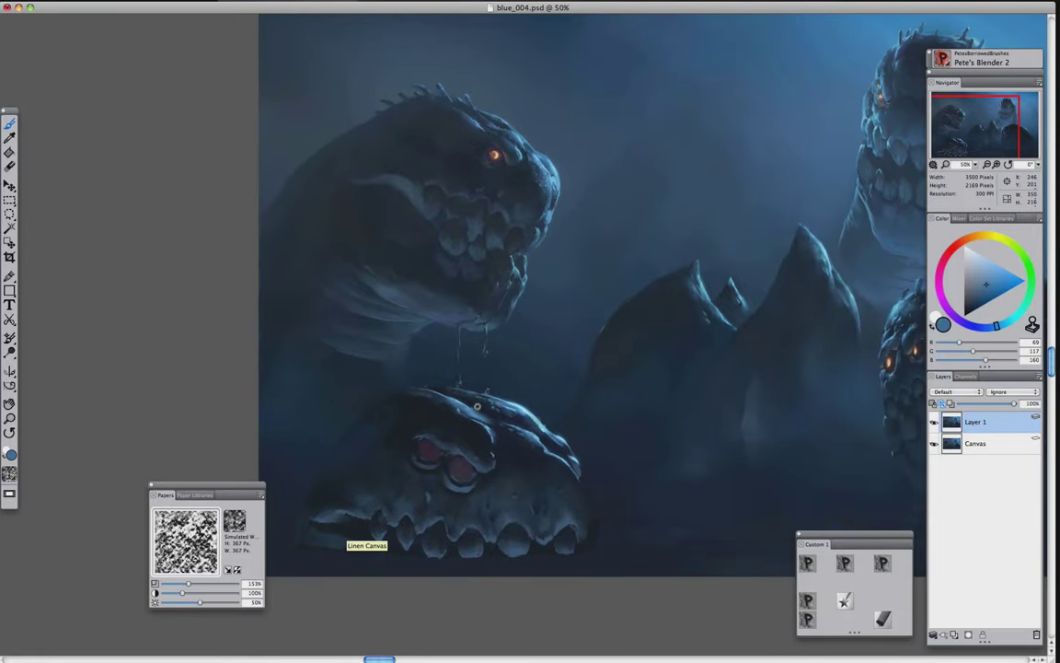
{"action": "key", "text": "super+minus"}
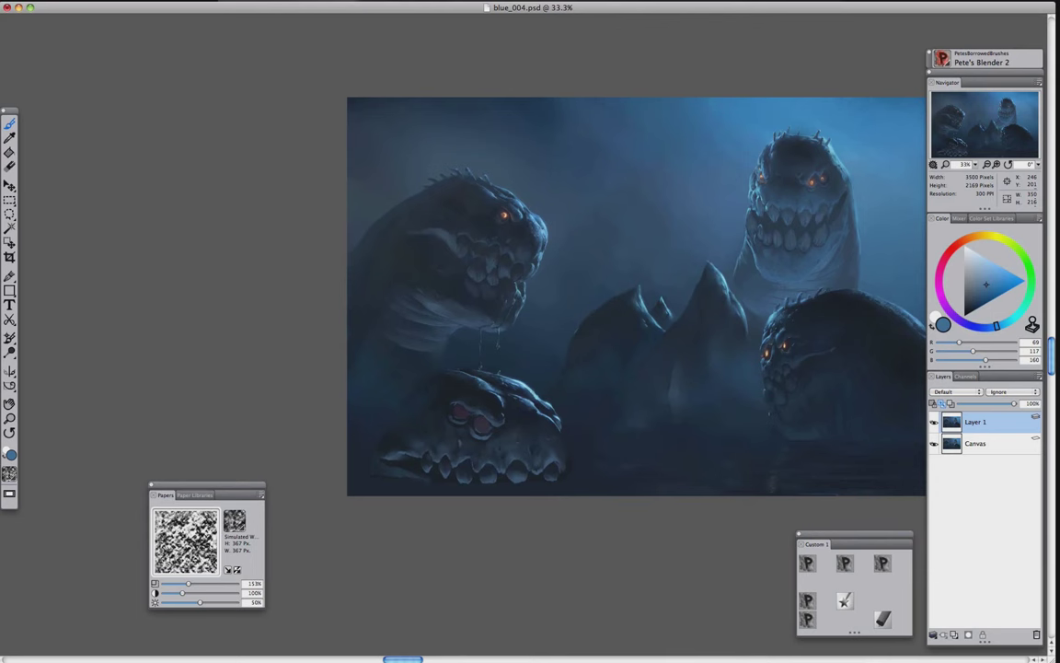
Darken the area around the foreground creature's mouth corner with sampled dark blue and paint a small tooth at the snout end
{"action": "left_click", "coordinate": [360, 464], "text": "alt"}
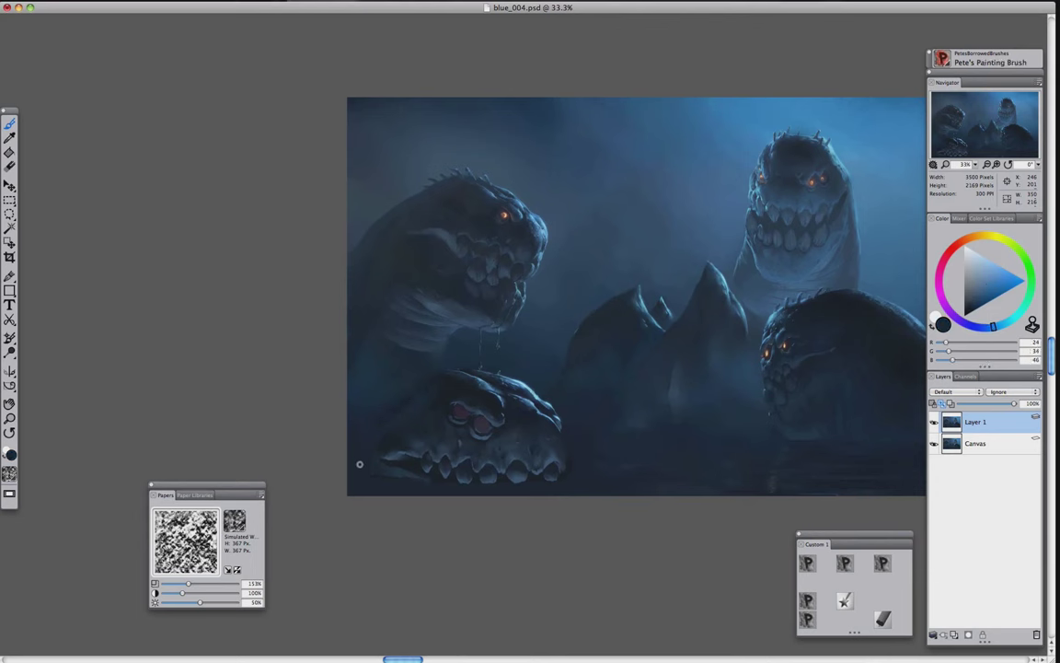
{"action": "left_click", "coordinate": [362, 464], "text": "alt"}
{"action": "key", "text": "d"}
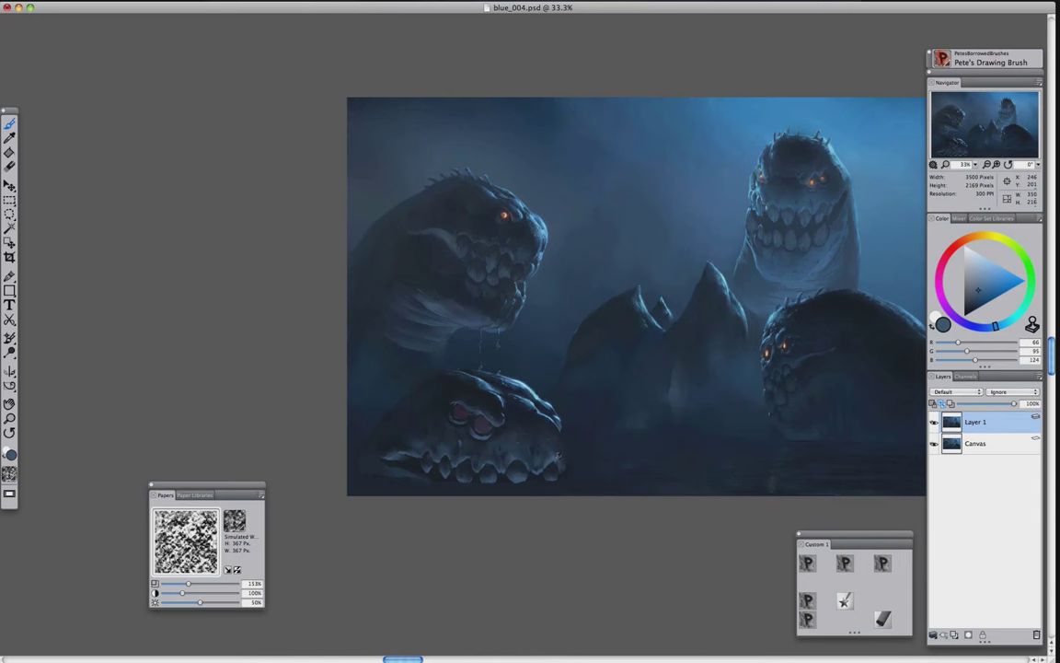
{"action": "left_click", "coordinate": [563, 458], "text": "alt"}
{"action": "left_click", "coordinate": [570, 483], "text": "alt"}
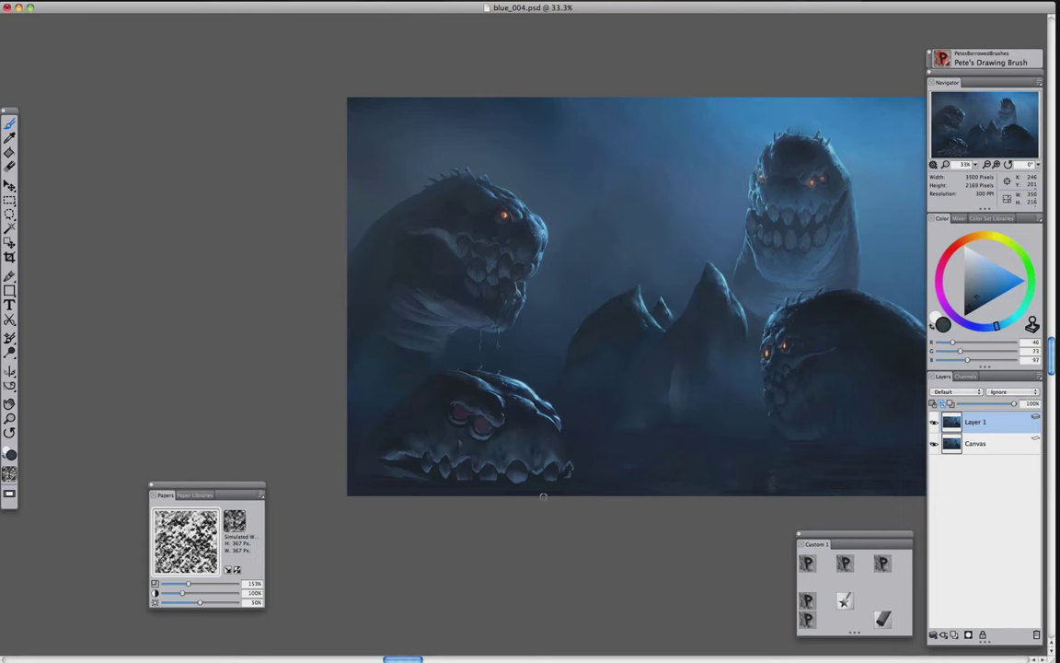
Paint faint horizontal water ripples beneath the foreground creature along the canvas's lower edge and soften them with Pete's Blender 2
{"action": "left_click", "coordinate": [708, 478], "text": "alt"}
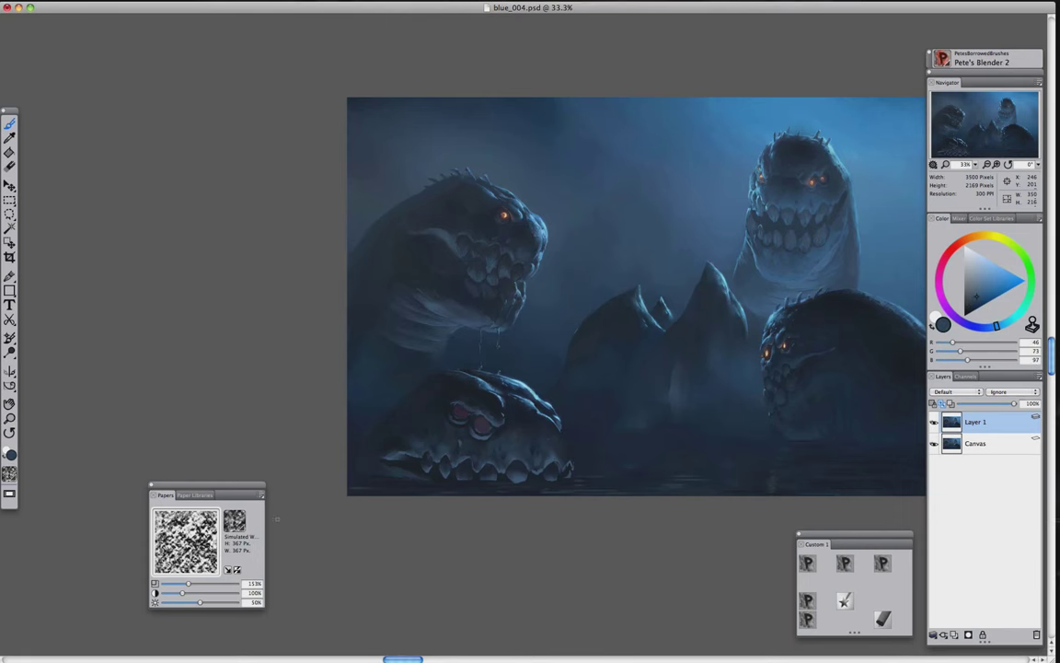
{"action": "key", "text": "2"}
{"action": "key", "text": "super+equal"}
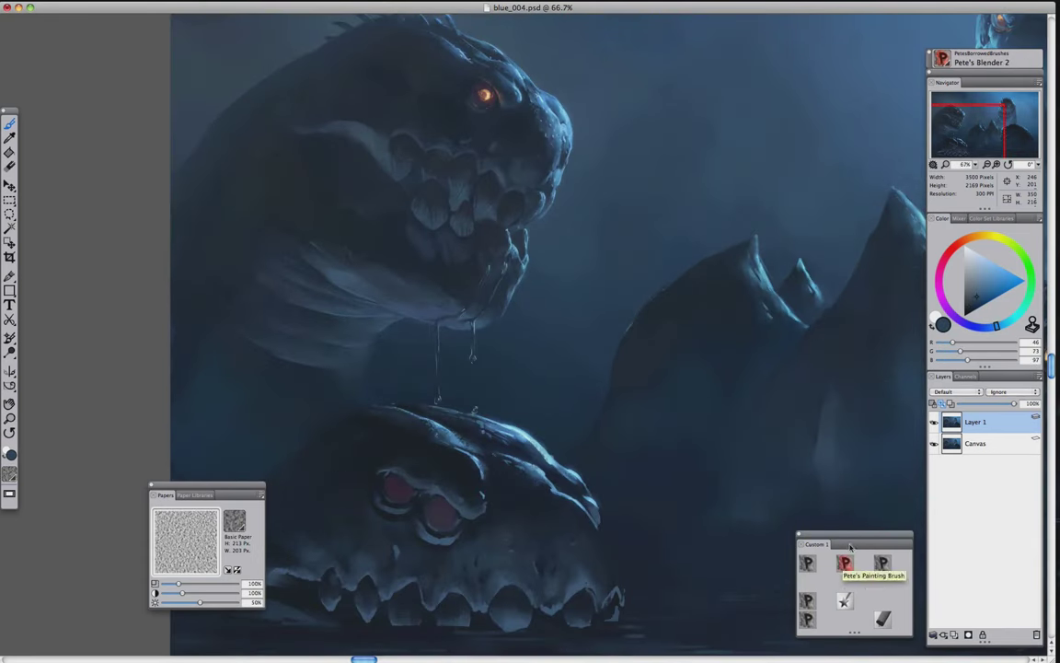
Refine the eyelids and eye corners of the foreground creature with dark and mid blues using Pete's Painting Brush
{"action": "key", "text": "1"}
{"action": "left_click", "coordinate": [440, 498], "text": "alt"}
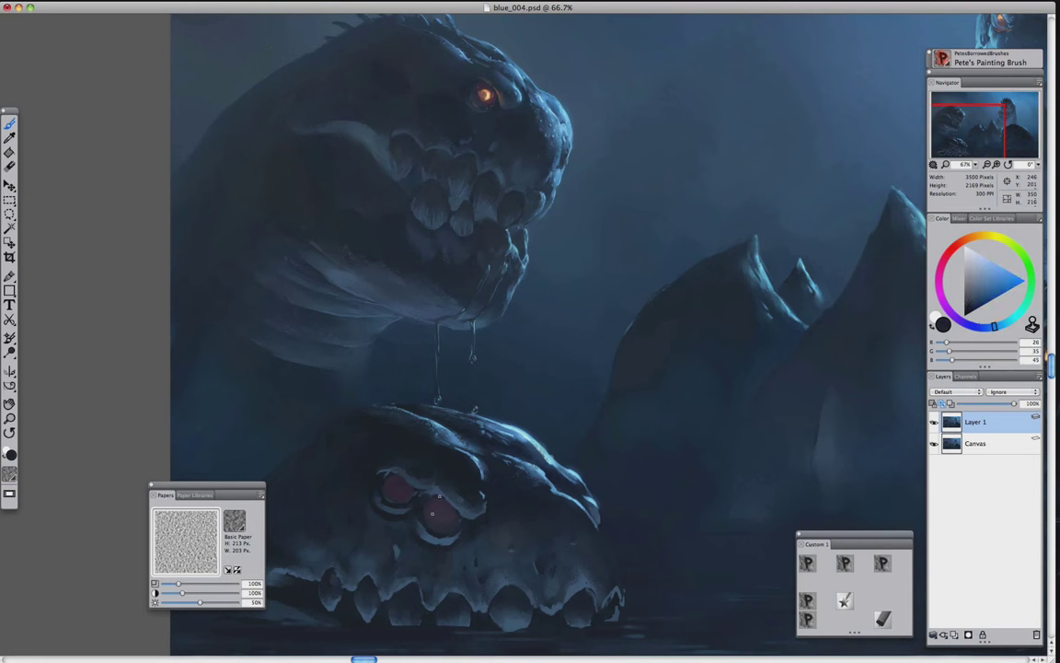
{"action": "left_click", "coordinate": [865, 315], "text": "alt"}
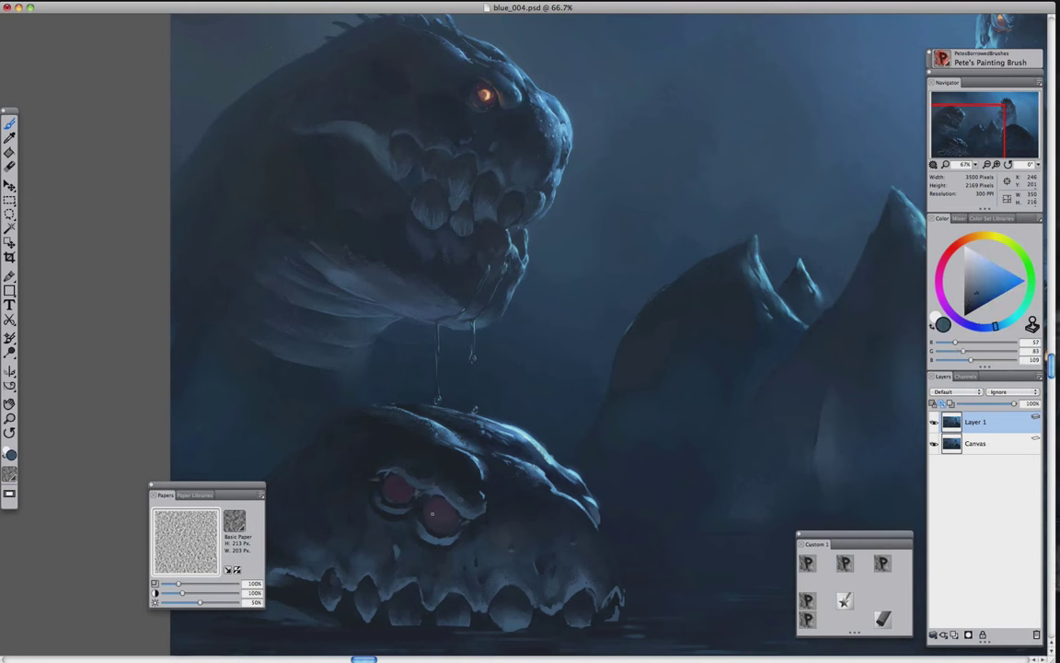
{"action": "left_click", "coordinate": [365, 484], "text": "alt"}
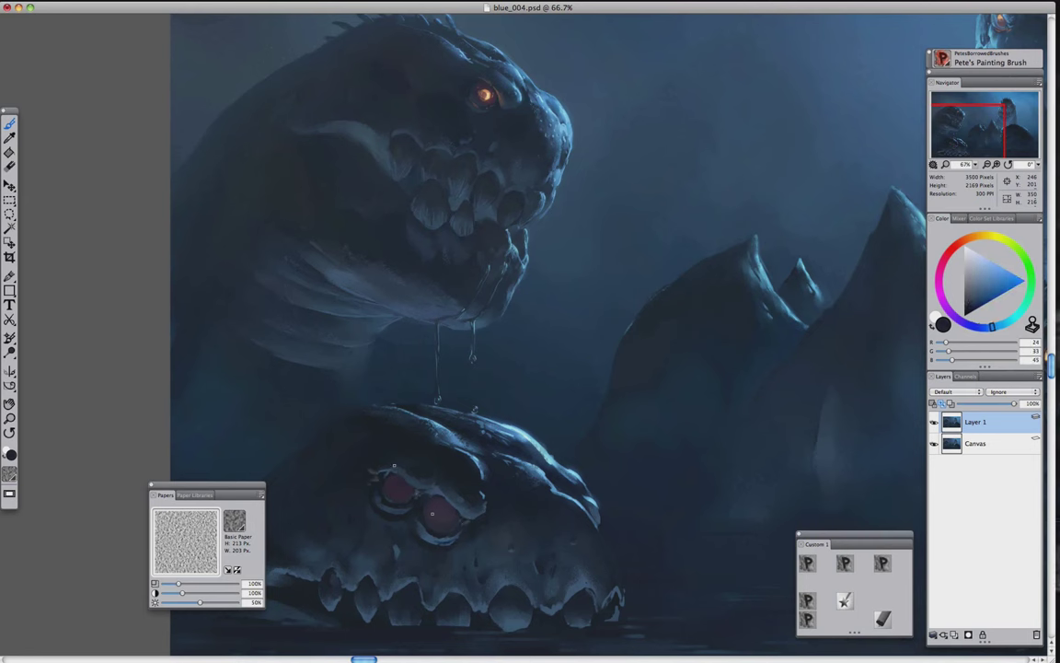
{"action": "left_click", "coordinate": [807, 600]}
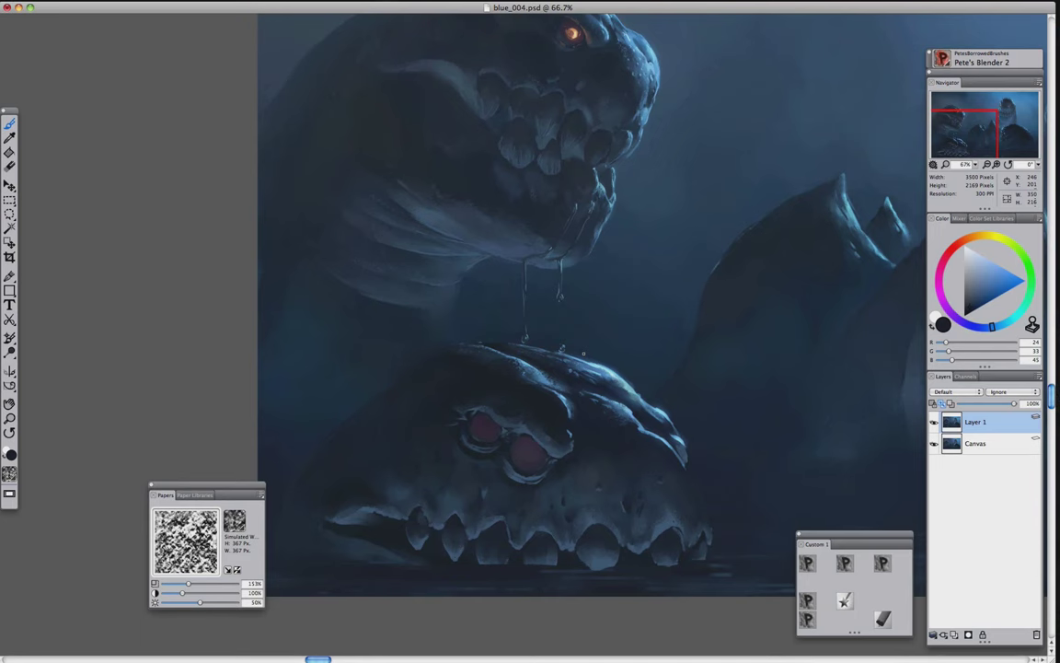
Brighten the foreground creature's crown ridges with light blue, deepen the shadow between them and blend with Pete's Blender 2
{"action": "key", "text": "super+minus"}
{"action": "key", "text": "super+minus"}
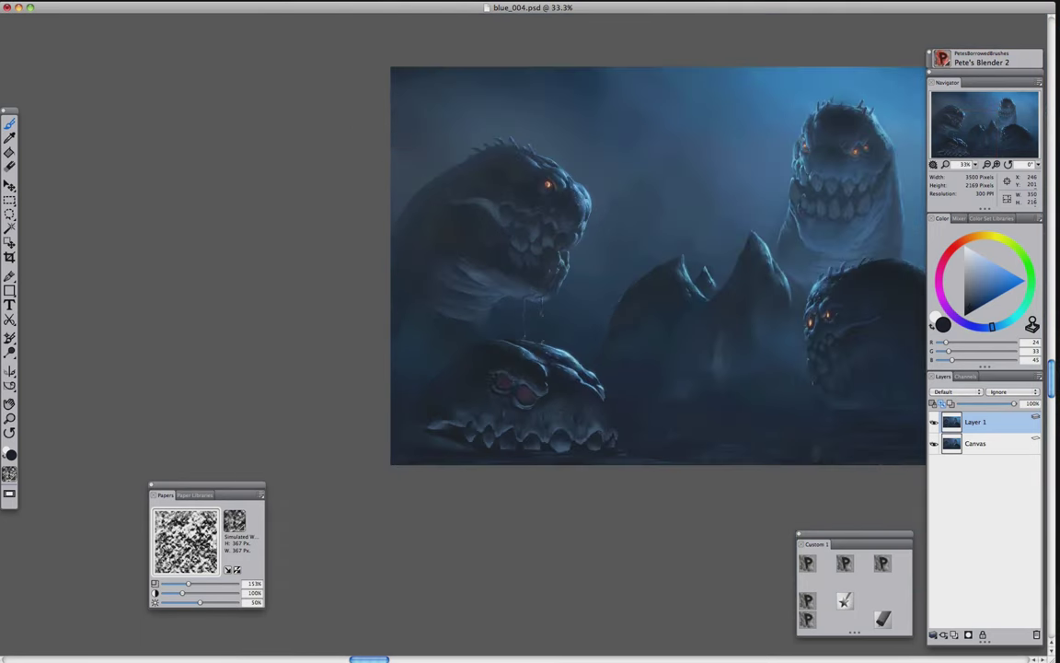
{"action": "key", "text": "super+plus"}
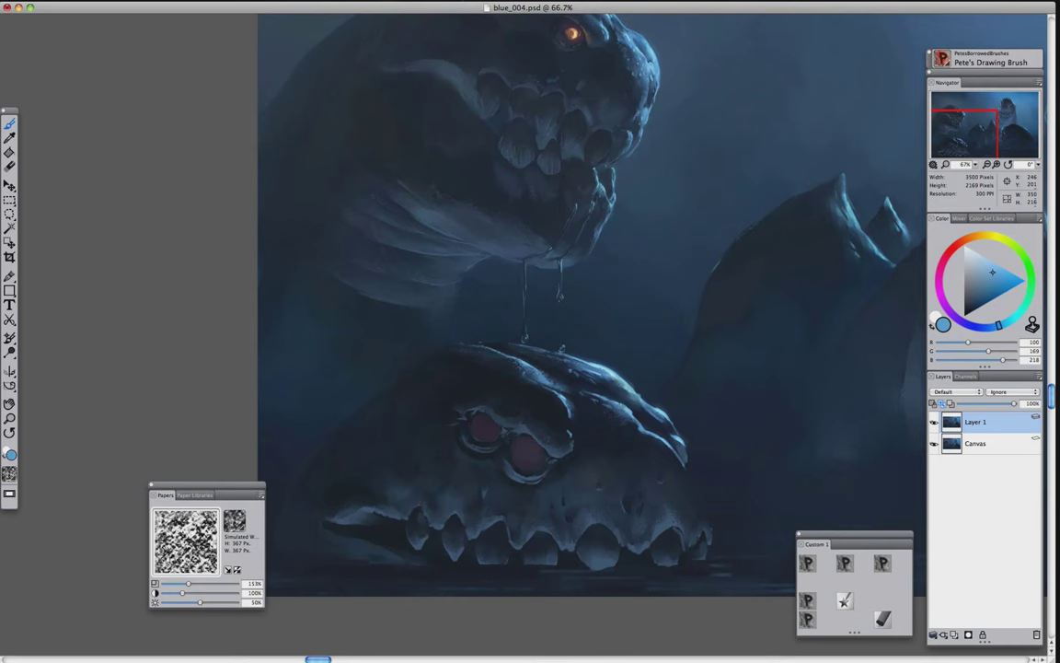
{"action": "left_click", "coordinate": [632, 419], "text": "alt"}
{"action": "left_click", "coordinate": [807, 600]}
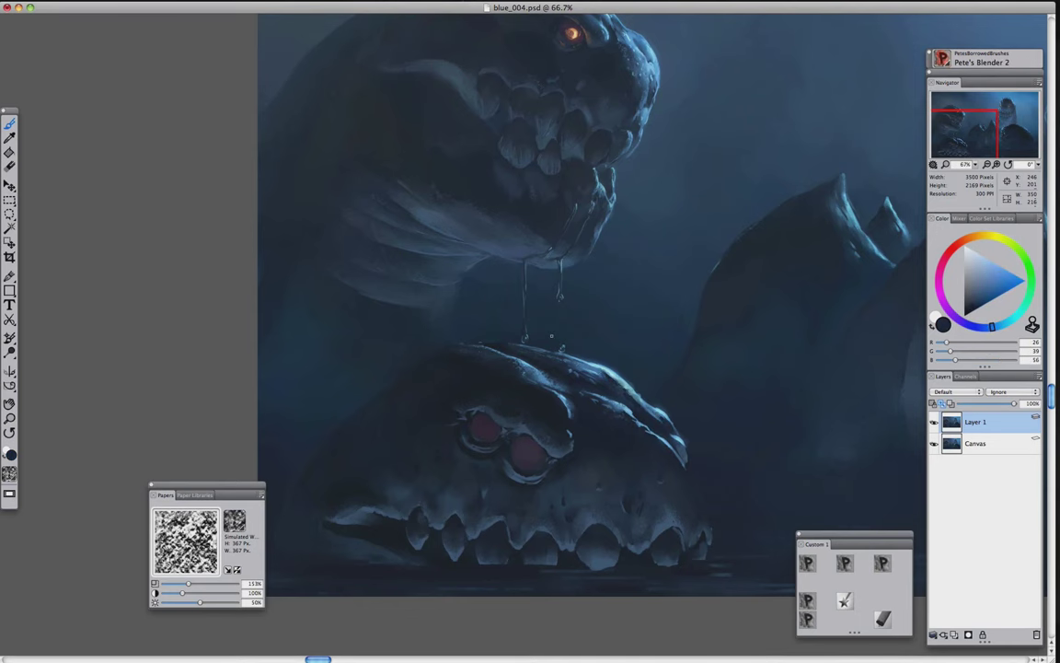
{"action": "key", "text": "super+minus"}
{"action": "key", "text": "super+plus"}
Paint fine vertical grooves on the foreground creature's teeth with sampled blues using Pete's Drawing Brush
{"action": "left_click", "coordinate": [807, 564]}
{"action": "left_click", "coordinate": [601, 532], "text": "alt"}
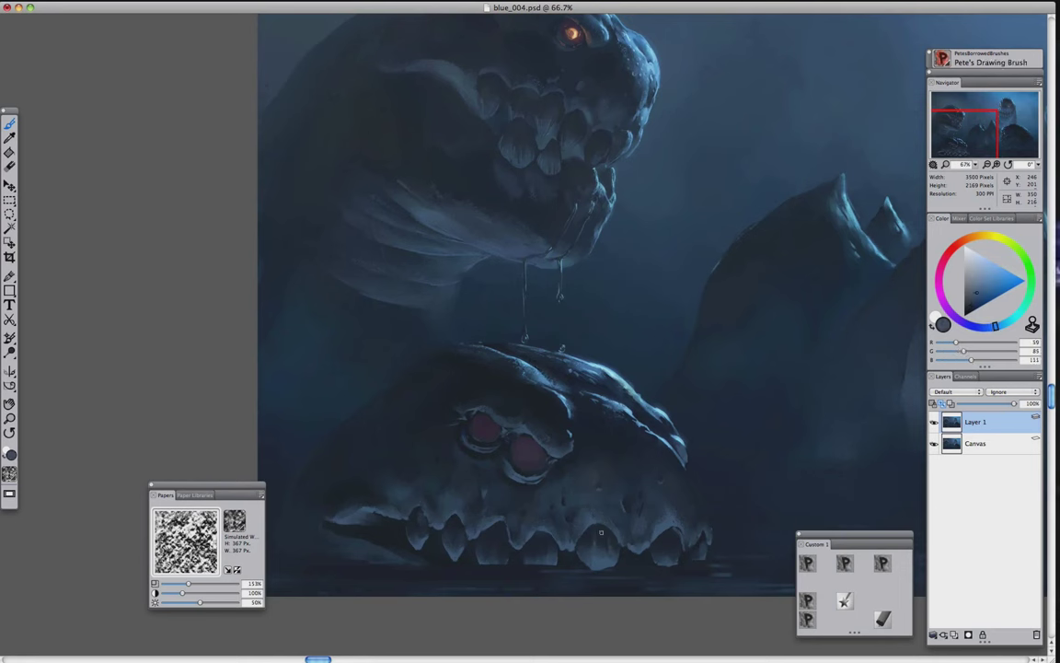
{"action": "left_click", "coordinate": [599, 547], "text": "alt"}
{"action": "left_click", "coordinate": [530, 534], "text": "alt"}
{"action": "key", "text": "slash"}
{"action": "left_click", "coordinate": [808, 564]}
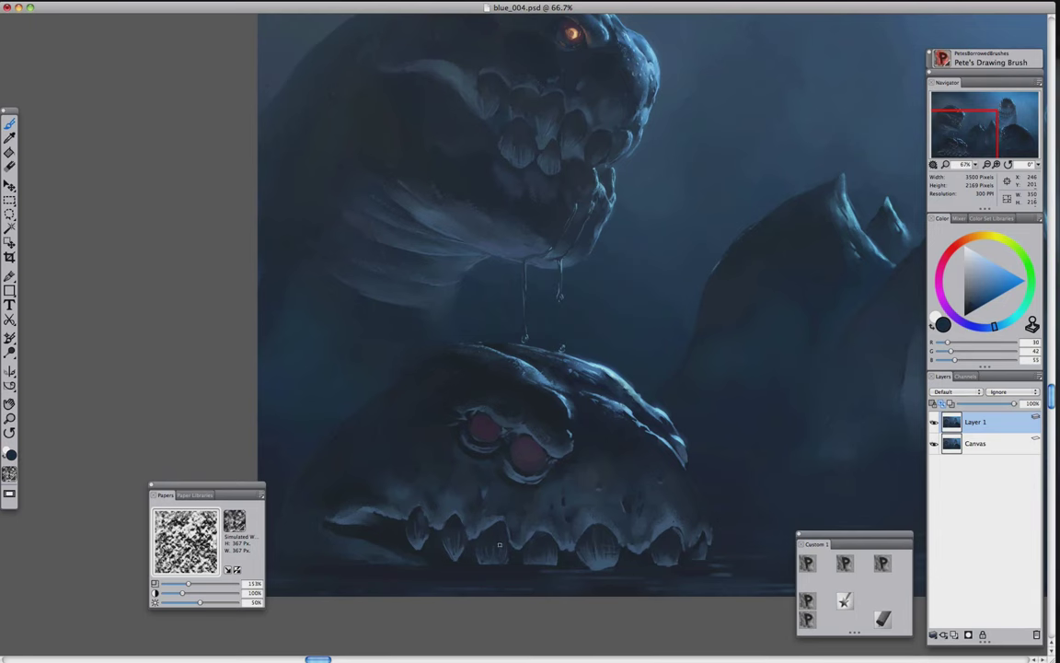
{"action": "left_click", "coordinate": [534, 552], "text": "alt"}
Shade the rear contour of the foreground creature's head with dark blue and soften it with Pete's Blender 2
{"action": "key", "text": "super+plus"}
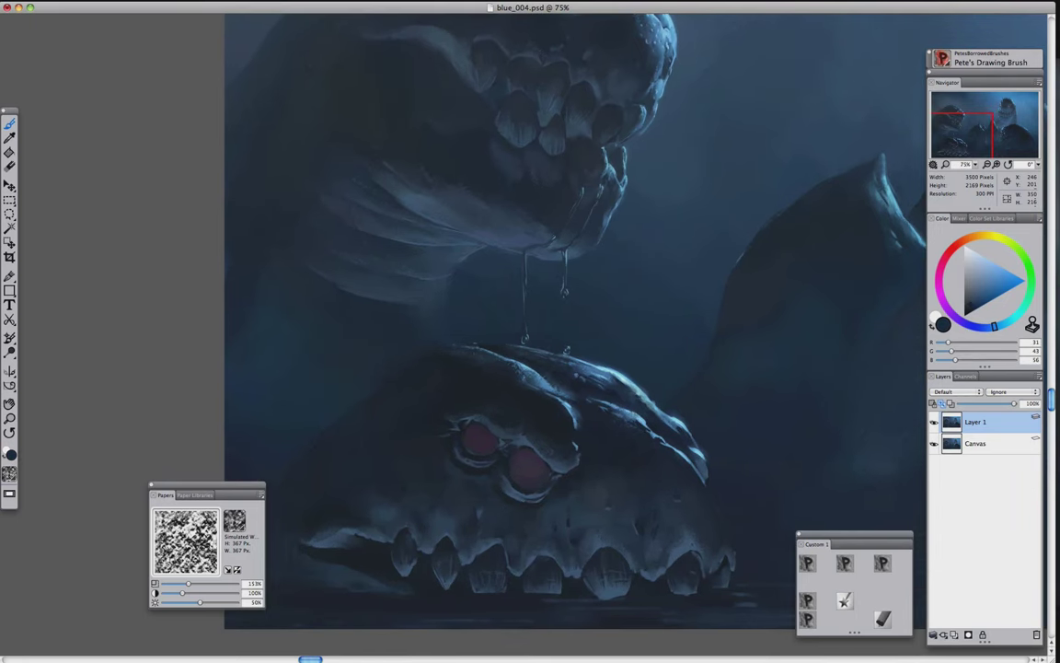
{"action": "left_click", "coordinate": [498, 489], "text": "alt"}
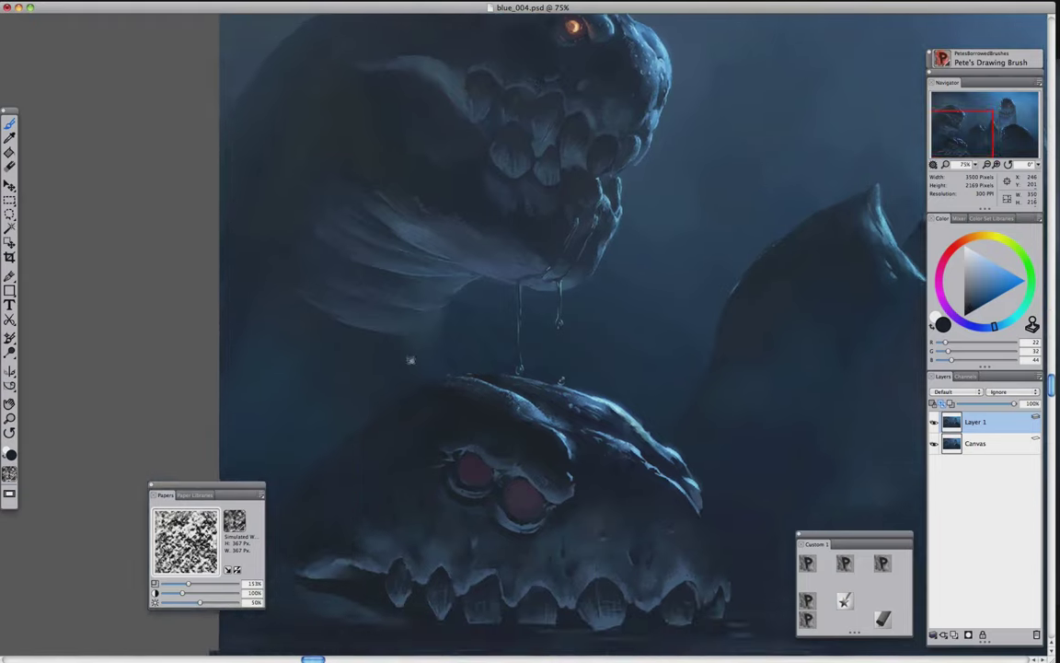
{"action": "key", "text": "2"}
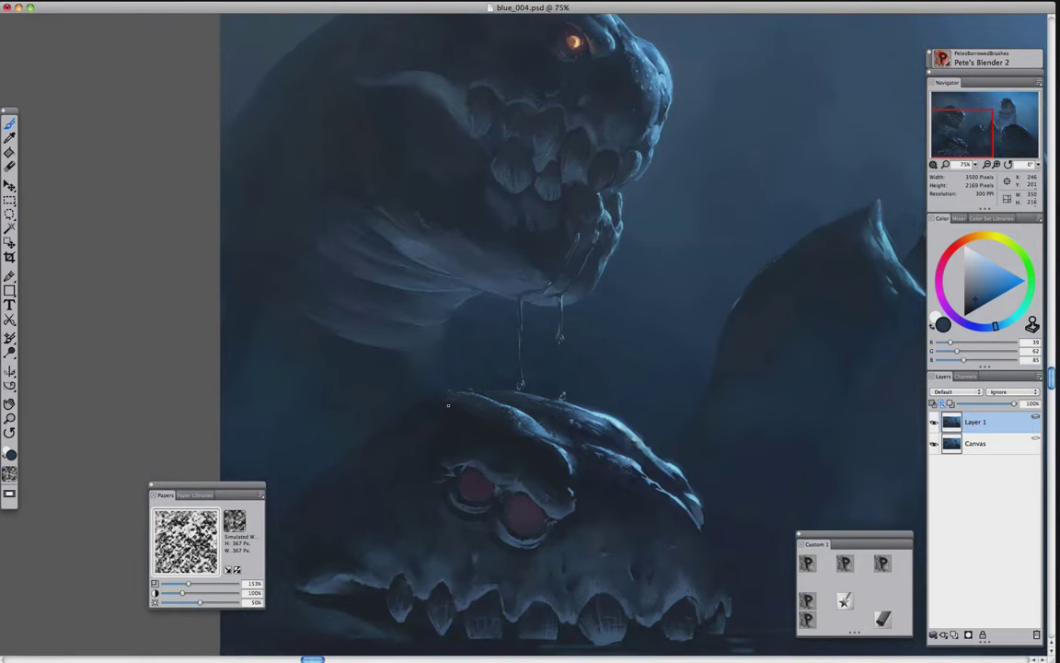
Paint glowing irises in both eyes of the foreground creature, building from dull red through orange to pale yellow centres
{"action": "key", "text": "super+minus"}
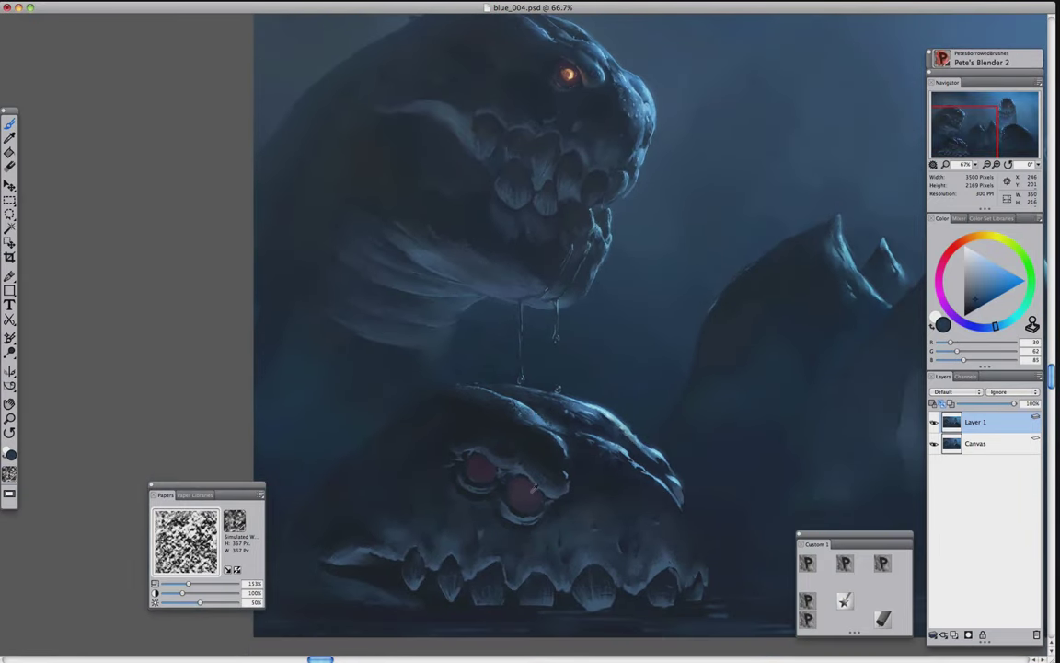
{"action": "left_click", "coordinate": [527, 491], "text": "alt"}
{"action": "key", "text": "1"}
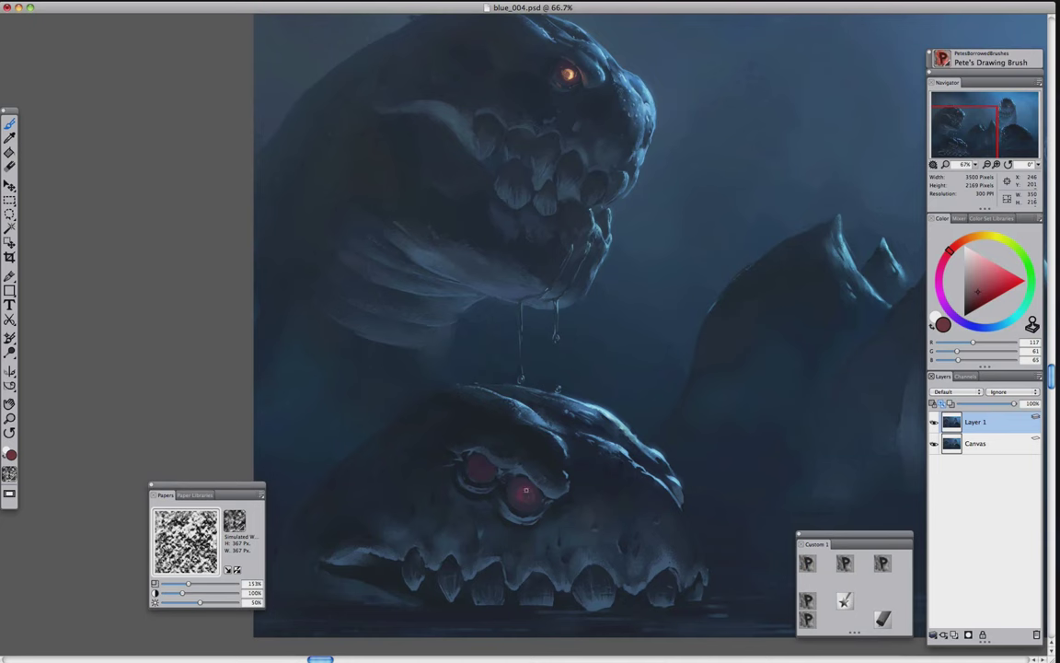
{"action": "left_click", "coordinate": [525, 495], "text": "alt"}
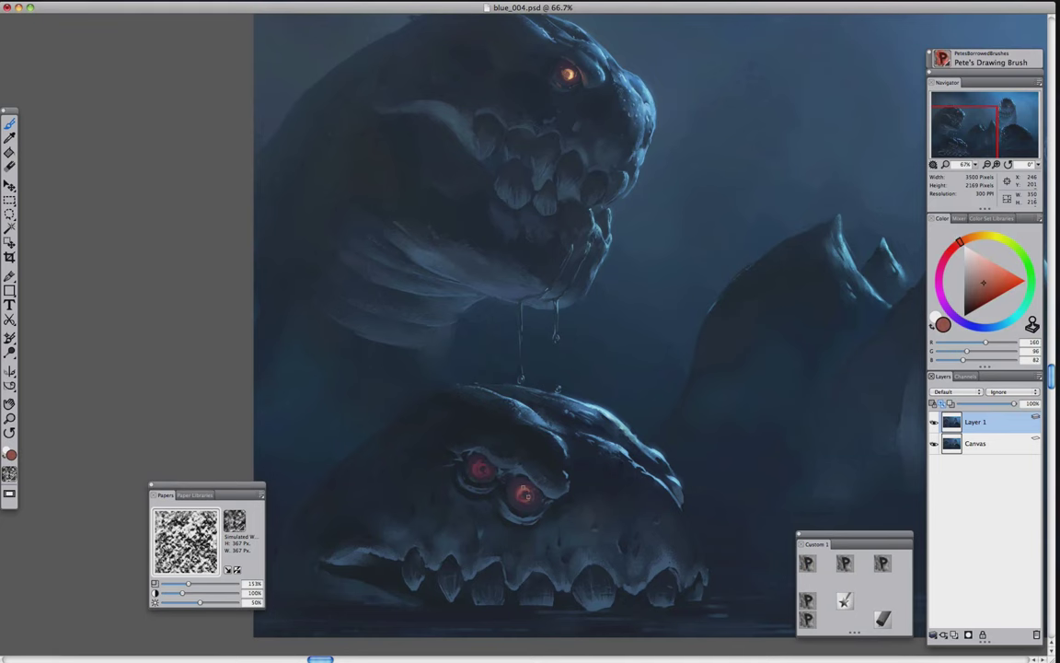
{"action": "left_click", "coordinate": [472, 447], "text": "alt"}
{"action": "left_click", "coordinate": [472, 449], "text": "alt"}
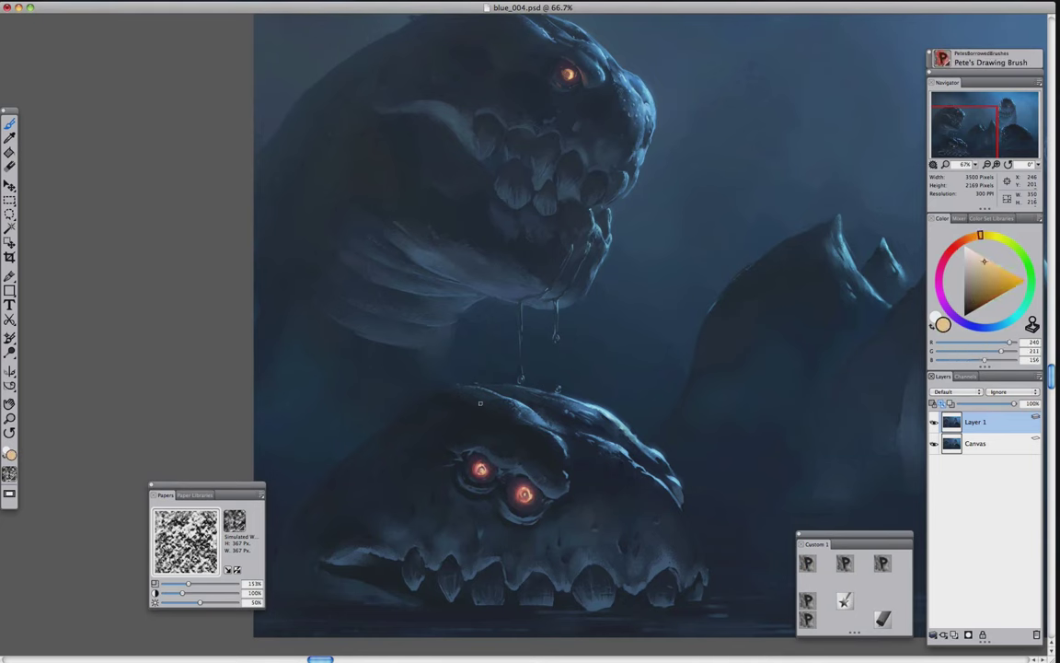
Darken the foreground creature's eye rims and the gaps between its teeth with near-black using Pete's Drawing Brush
{"action": "left_click", "coordinate": [480, 402], "text": "alt"}
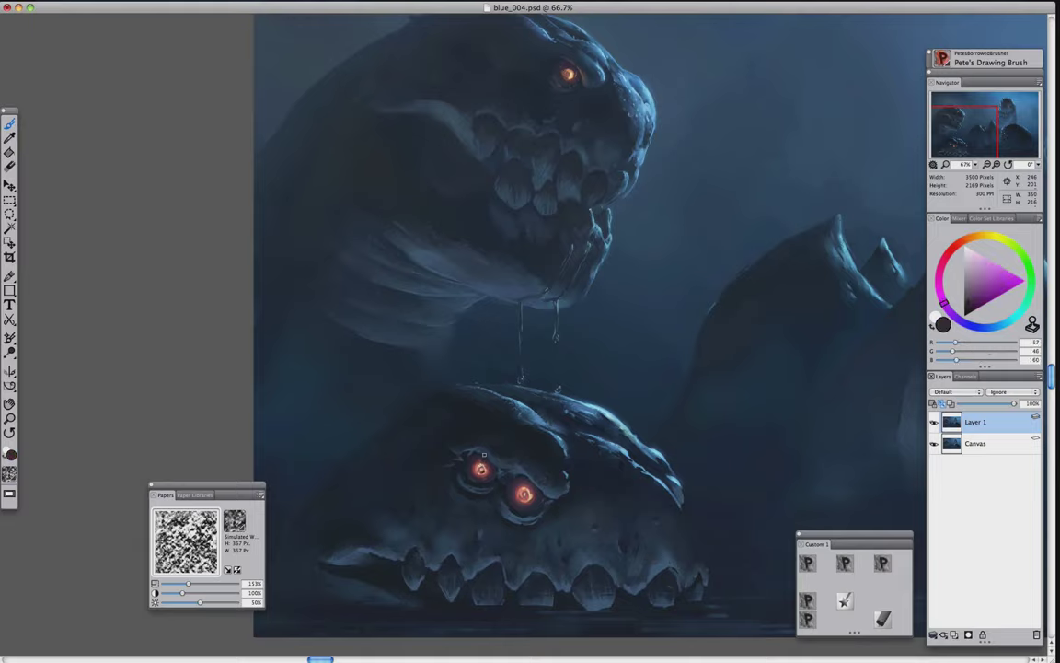
{"action": "key", "text": "super+minus"}
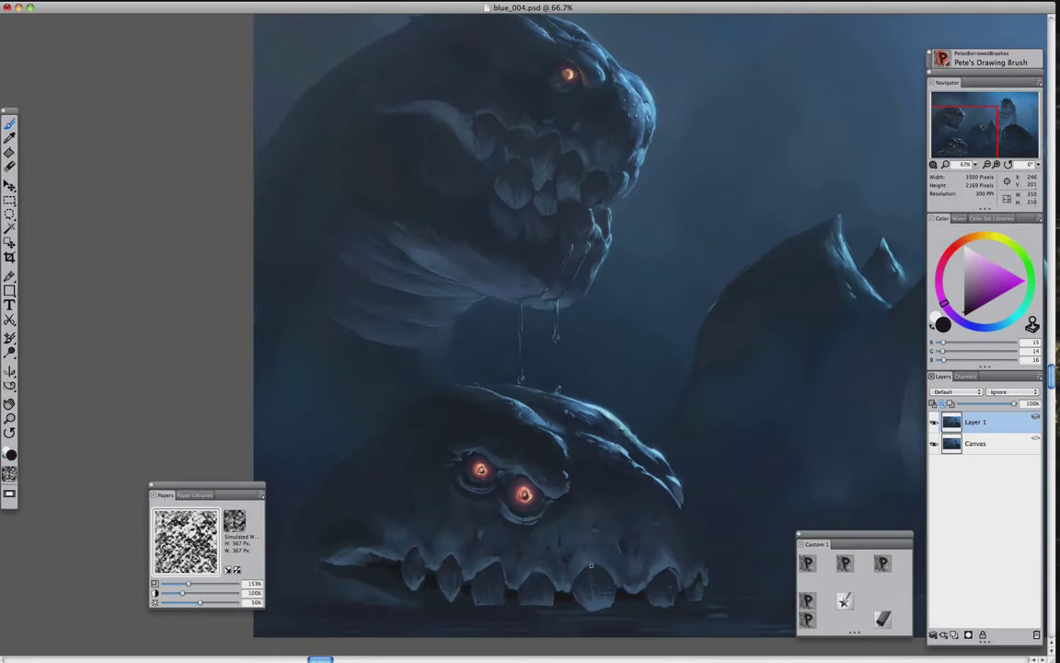
{"action": "key", "text": "2"}
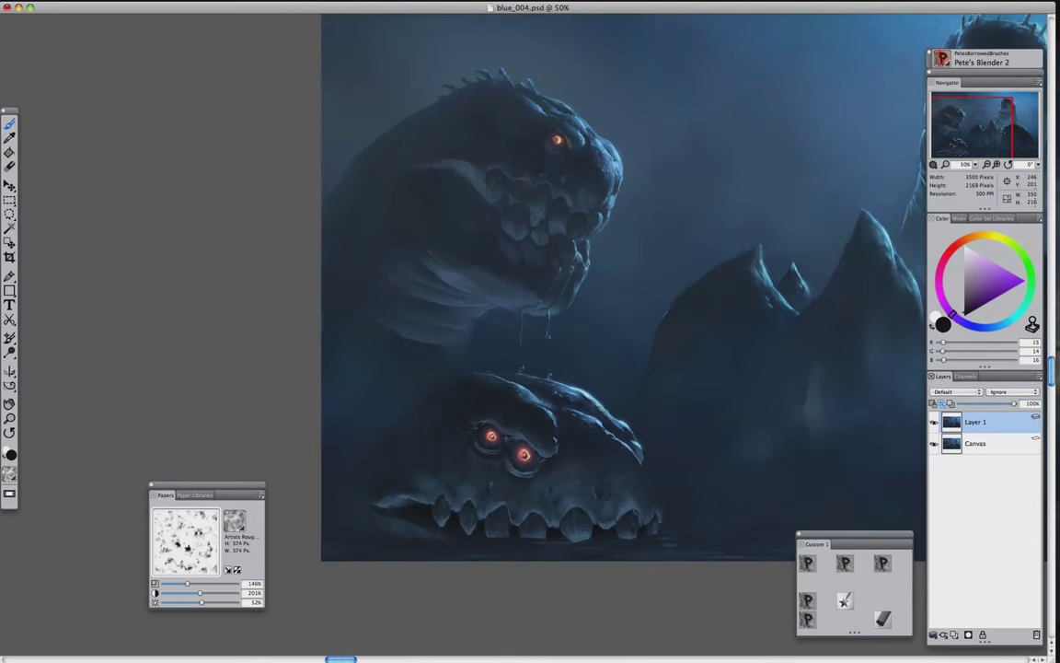
Add a new layer above Layer 1 in Multiply mode and ready Pete's Airbrush with a neutral mid grey
{"action": "left_click", "coordinate": [958, 391]}
{"action": "left_click", "coordinate": [949, 515]}
{"action": "left_click", "coordinate": [958, 288]}
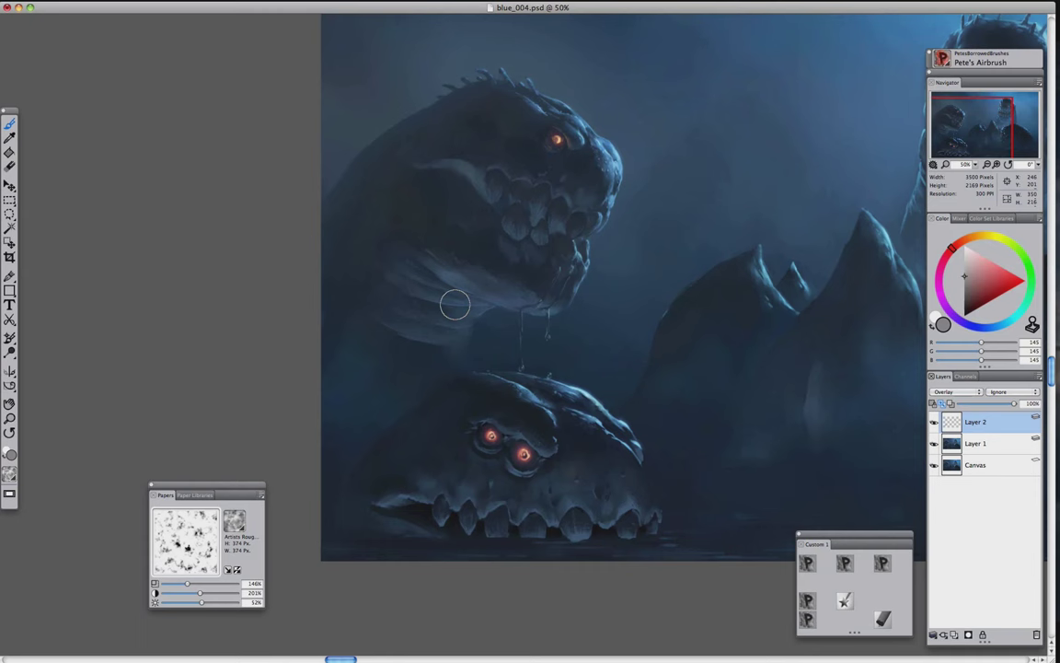
{"action": "left_click", "coordinate": [957, 392]}
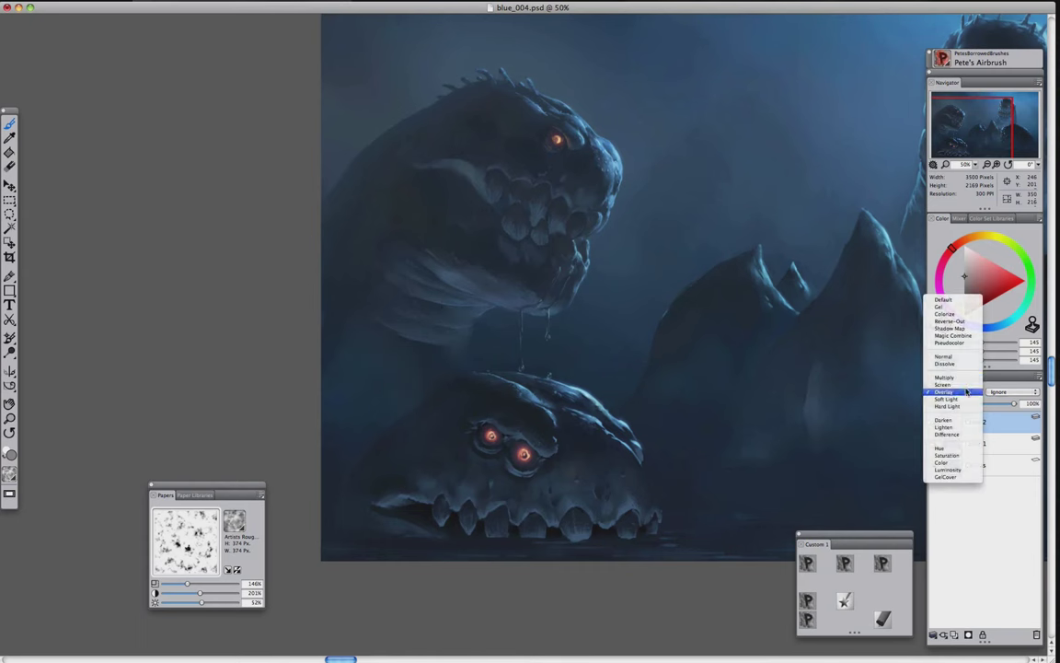
{"action": "key", "text": "BackSpace"}
{"action": "key", "text": "super+z"}
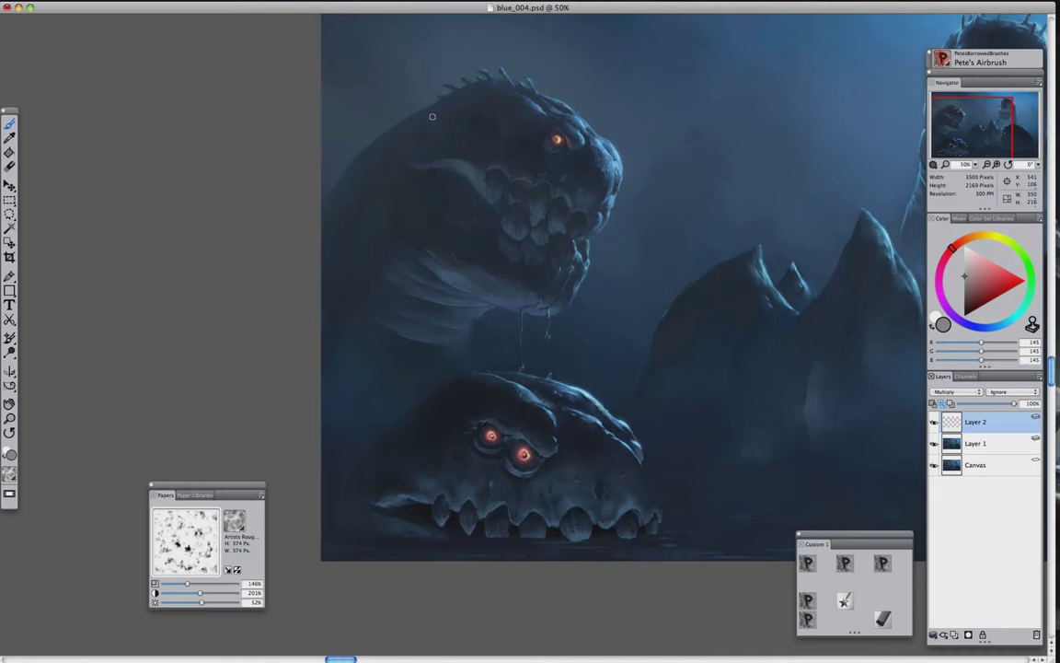
Paint small spines along the foreground creature's crest on Layer 1 using Pete's Drawing Brush, with dark bodies and light blue highlights
{"action": "key", "text": "super+minus"}
{"action": "key", "text": "super+minus"}
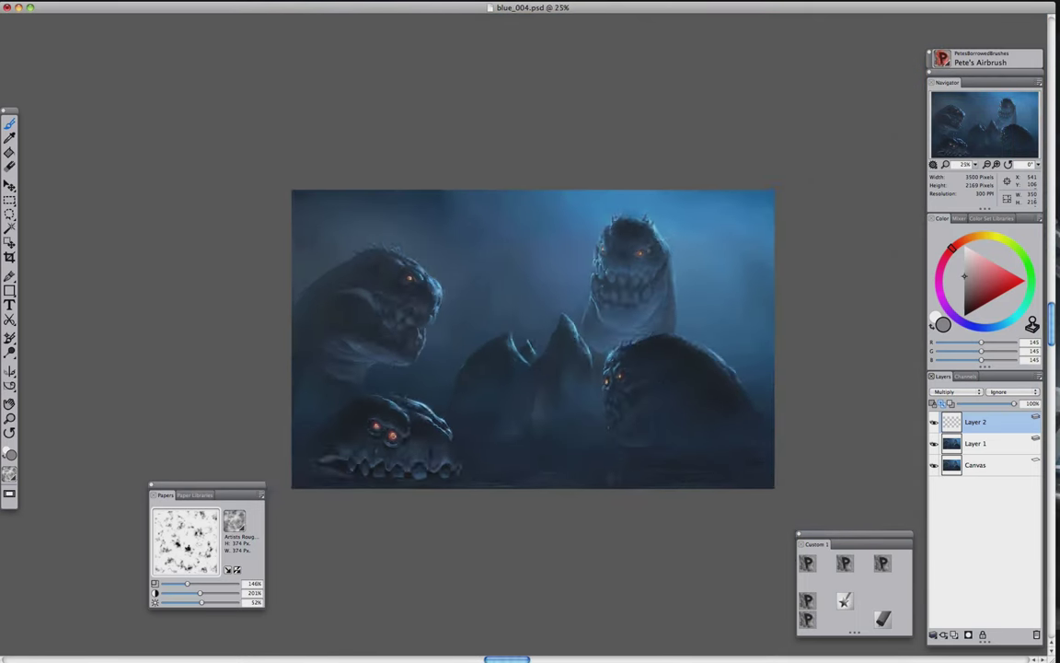
{"action": "key", "text": "super+plus"}
{"action": "scroll", "coordinate": [699, 427], "scroll_direction": "left", "scroll_amount": 3}
{"action": "key", "text": "super+plus"}
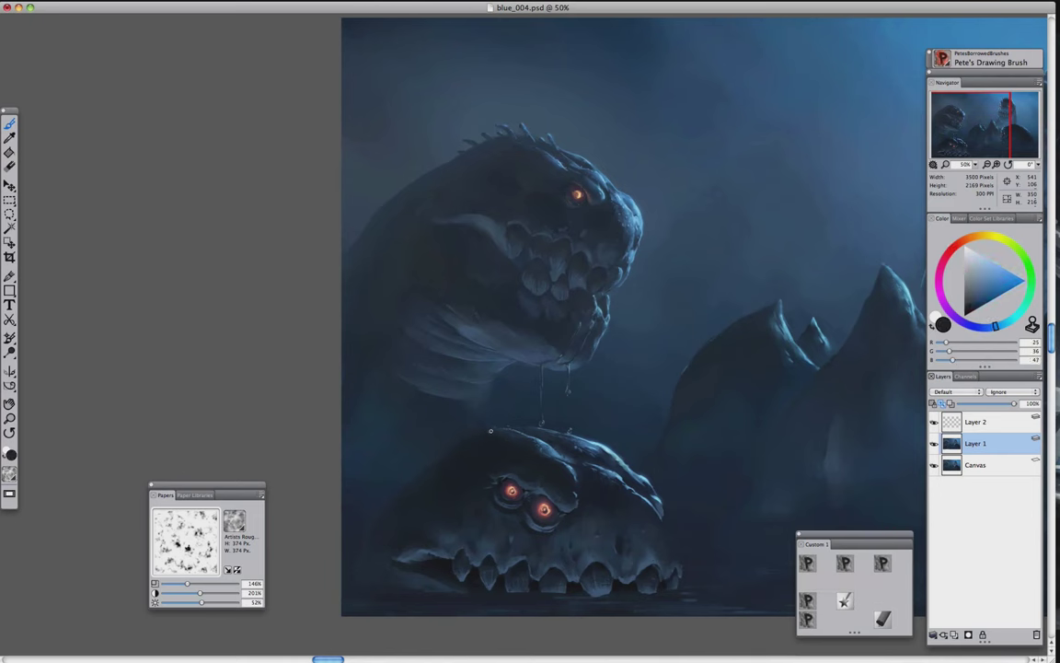
{"action": "left_click", "coordinate": [856, 318], "text": "alt"}
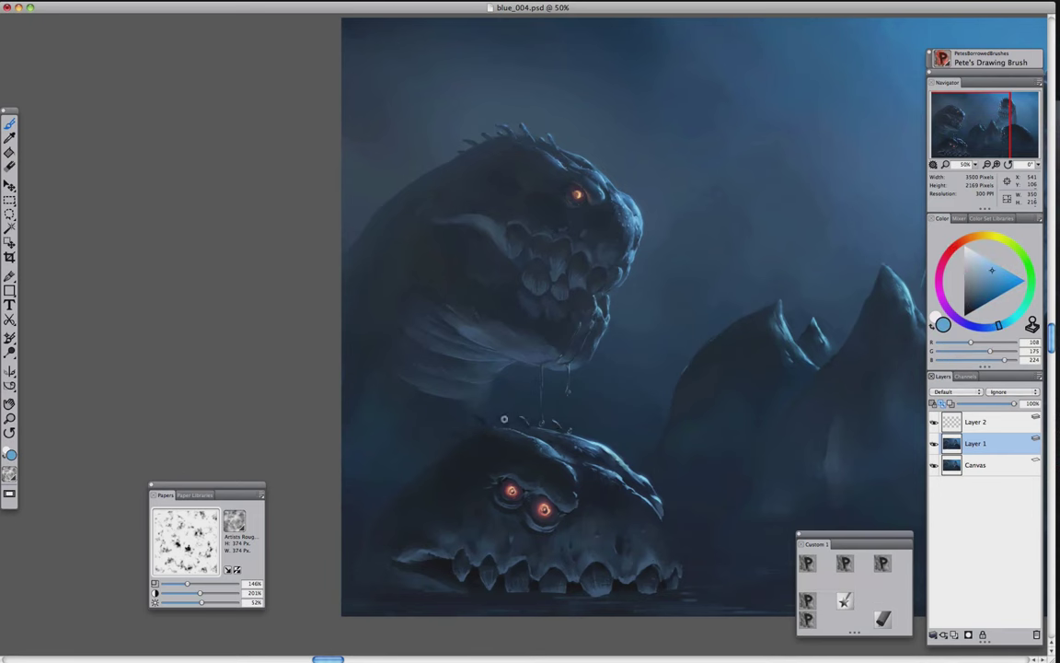
Paint curved skin folds behind the foreground creature's eyes in muted and dark blue, softening them with Pete's Blender 2
{"action": "key", "text": "ctrl+minus"}
{"action": "key", "text": "ctrl+minus"}
{"action": "key", "text": "ctrl+minus"}
{"action": "key", "text": "ctrl+equal"}
{"action": "key", "text": "ctrl+equal"}
{"action": "key", "text": "ctrl+equal"}
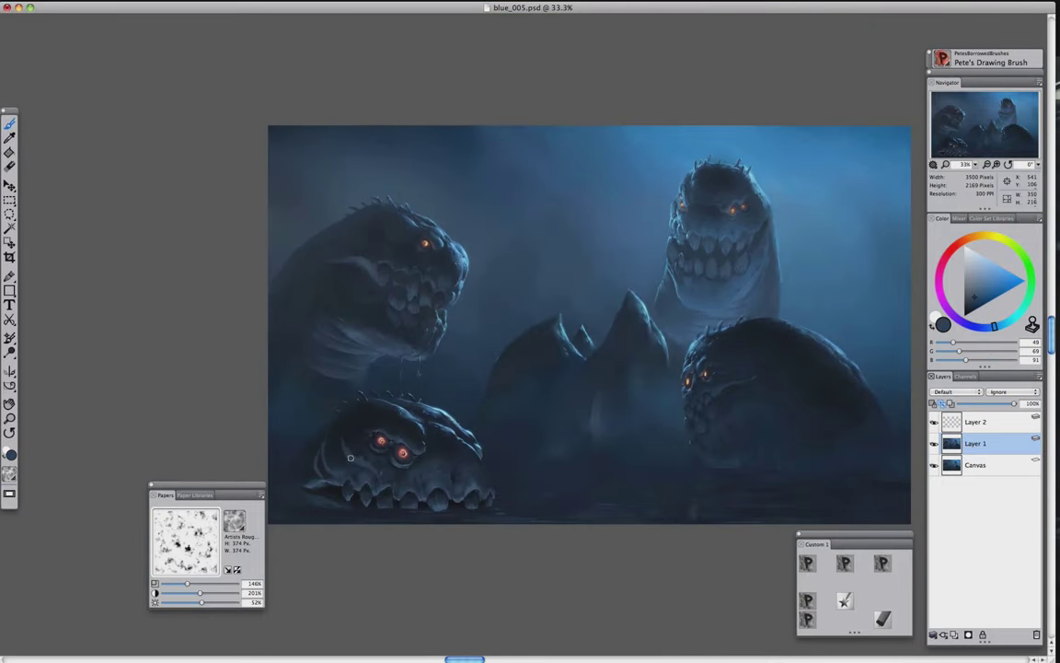
{"action": "key", "text": "2"}
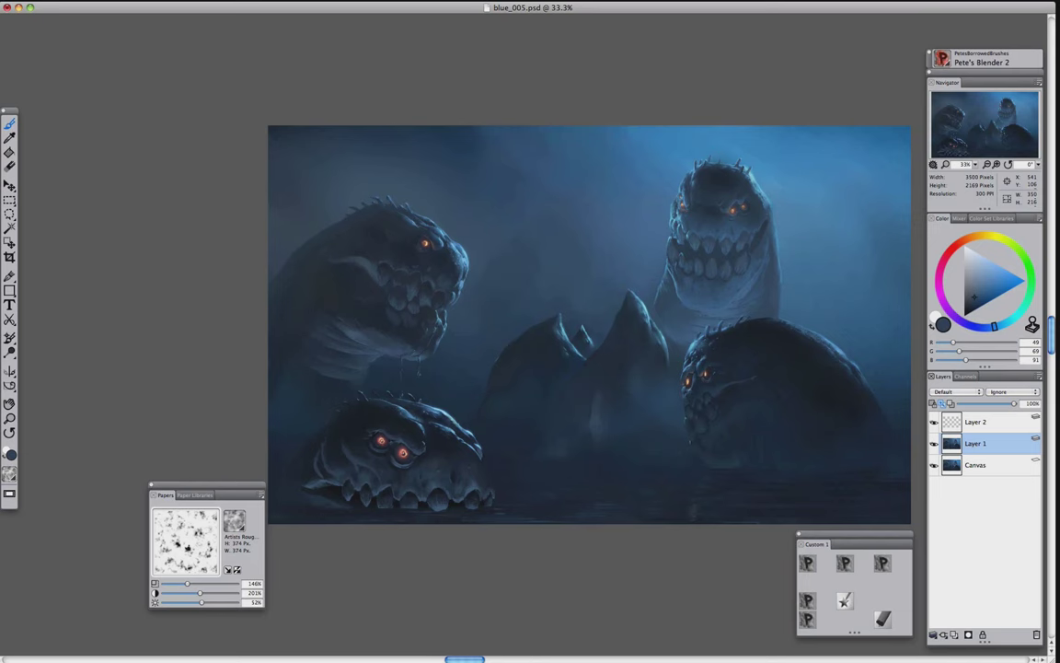
{"action": "key", "text": "ctrl+equal"}
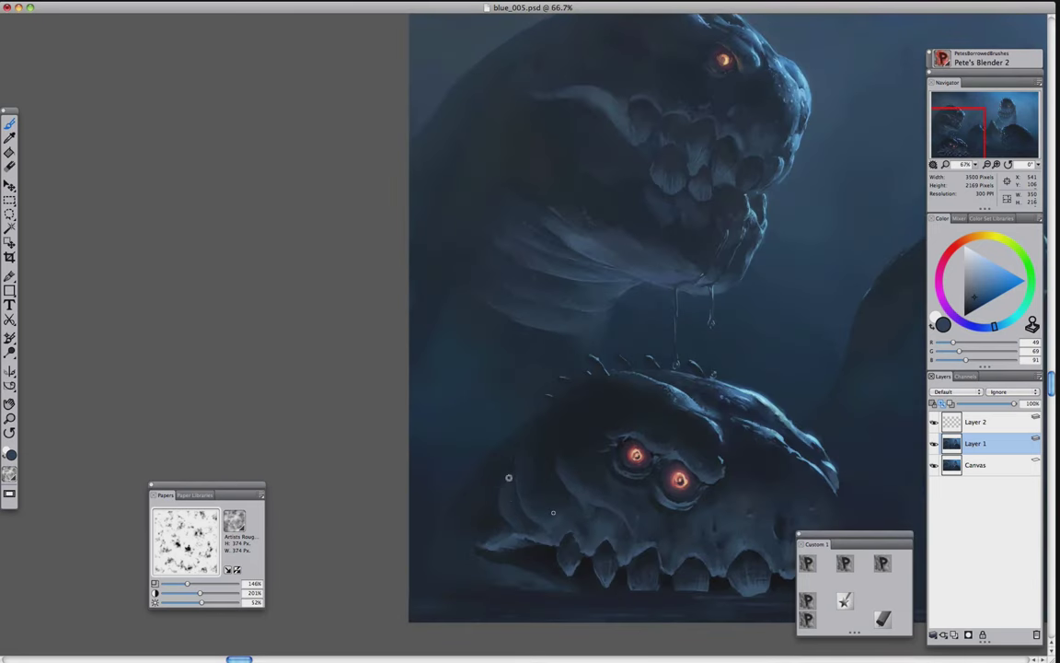
{"action": "key", "text": "ctrl+minus"}
{"action": "key", "text": "1"}
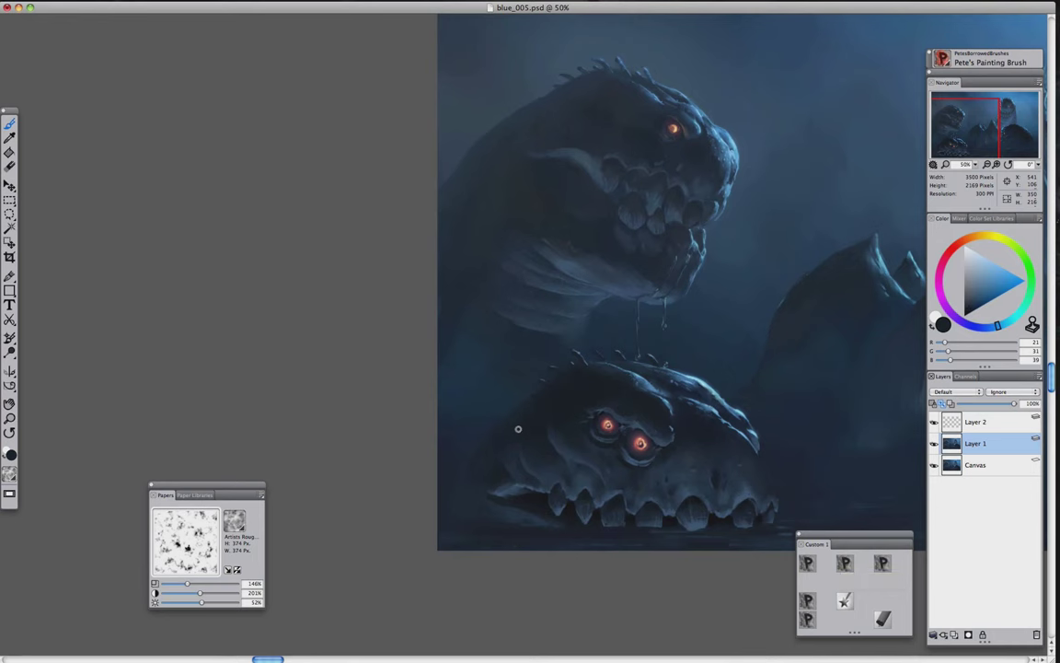
{"action": "key", "text": "2"}
Paint a dark socket for a second eye on the upper-left creature, just behind its existing eye
{"action": "scroll", "coordinate": [528, 427], "scroll_direction": "down", "scroll_amount": 3}
{"action": "scroll", "coordinate": [529, 427], "scroll_direction": "up", "scroll_amount": 5}
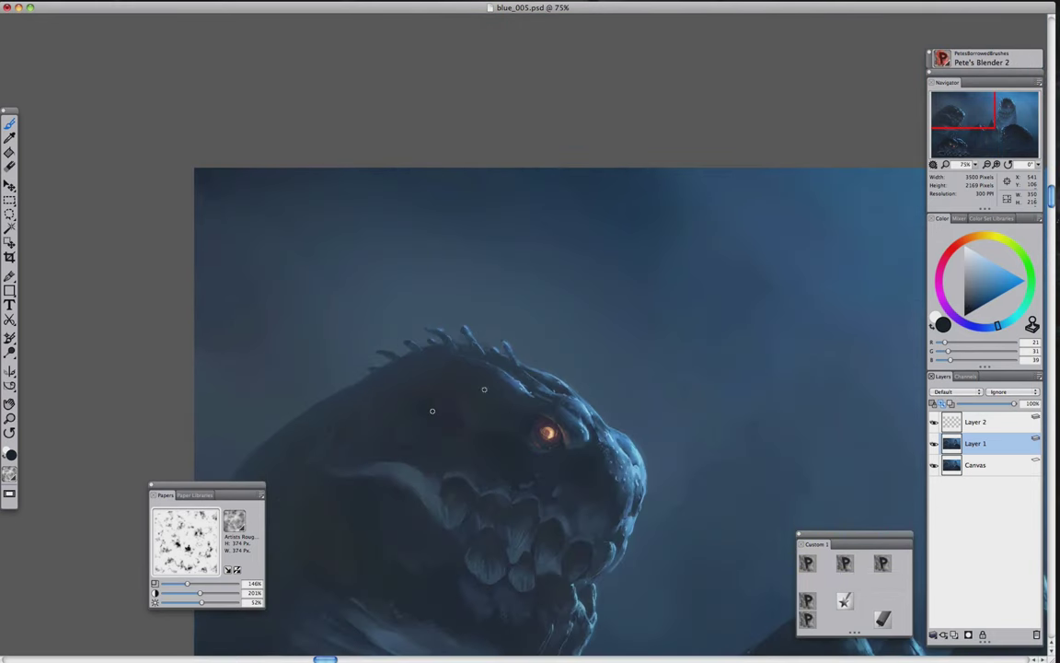
{"action": "key", "text": "3"}
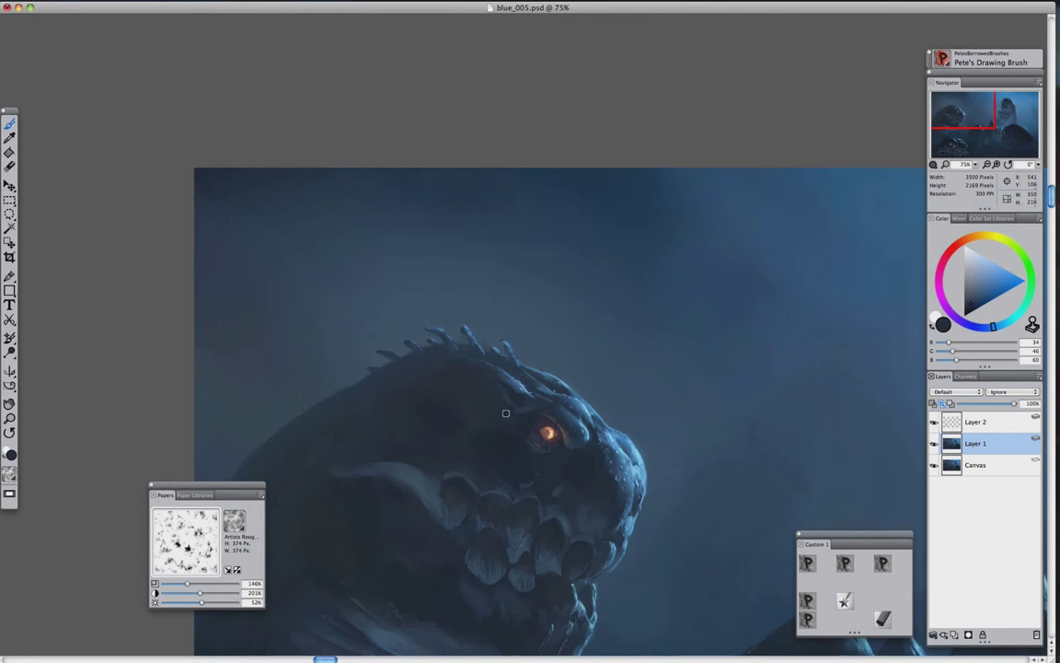
{"action": "left_click", "coordinate": [498, 396], "text": "alt"}
{"action": "left_click", "coordinate": [447, 373], "text": "alt"}
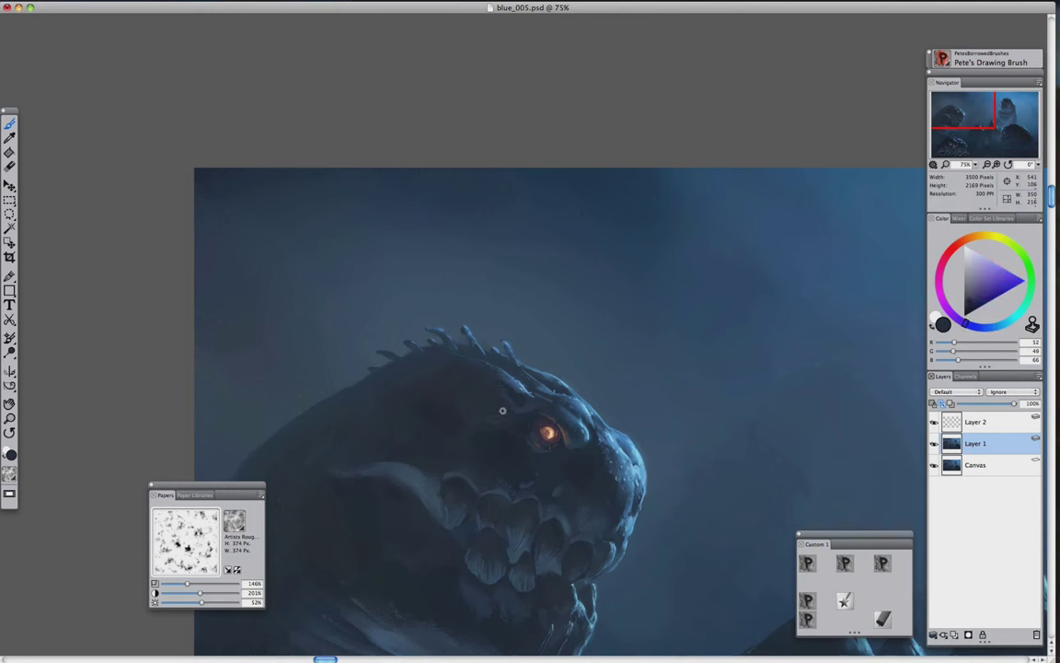
{"action": "key", "text": "2"}
{"action": "key", "text": "1"}
Paint a glowing orange-red iris and dark rim in the upper-left creature's second eye, blending with Pete's Blender 2
{"action": "left_click", "coordinate": [498, 403], "text": "alt"}
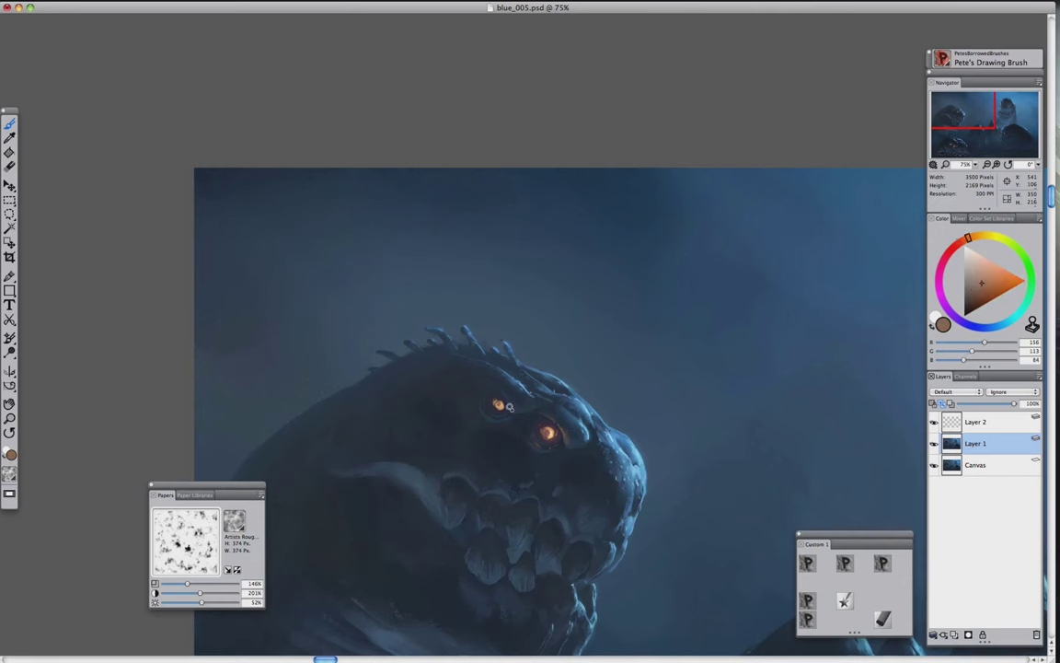
{"action": "left_click", "coordinate": [485, 409], "text": "alt"}
{"action": "key", "text": "2"}
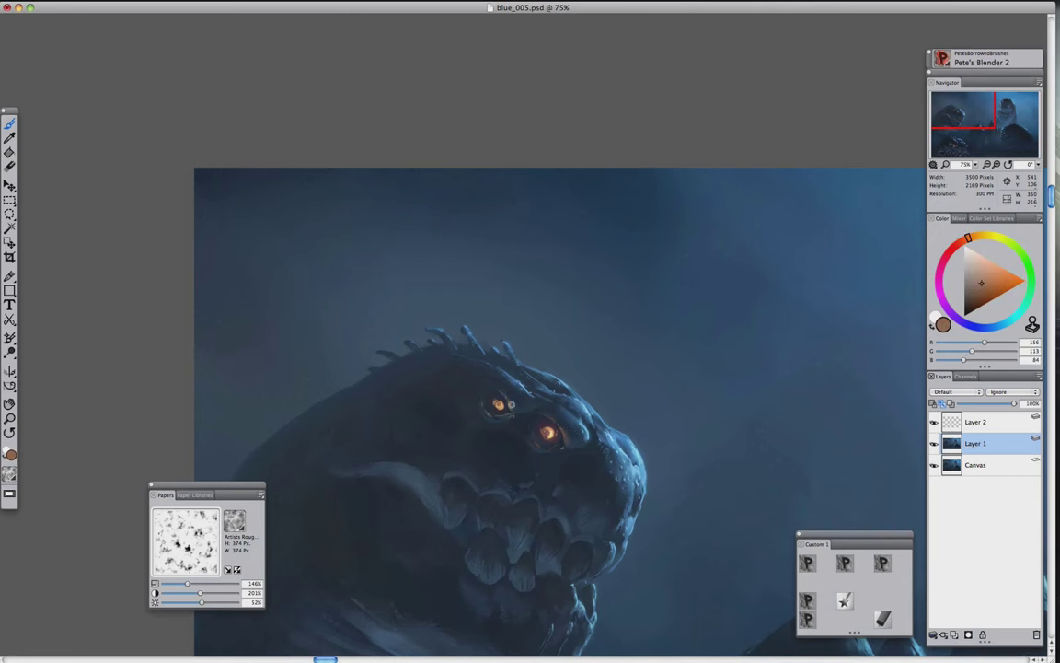
{"action": "key", "text": "1"}
{"action": "left_click", "coordinate": [485, 385], "text": "alt"}
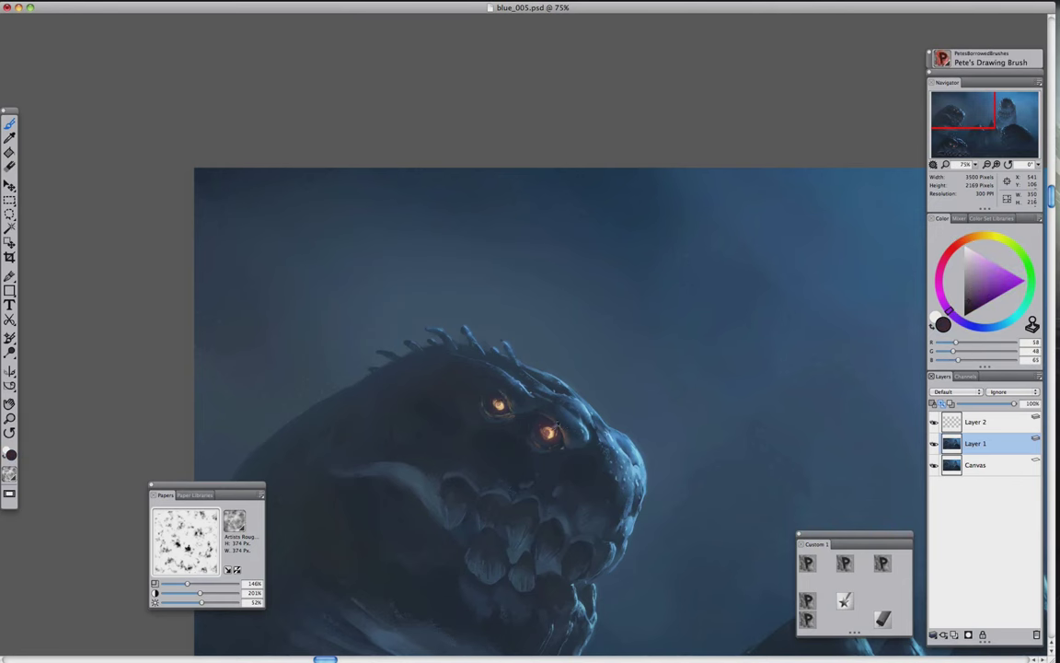
{"action": "key", "text": "super+minus"}
{"action": "key", "text": "super+minus"}
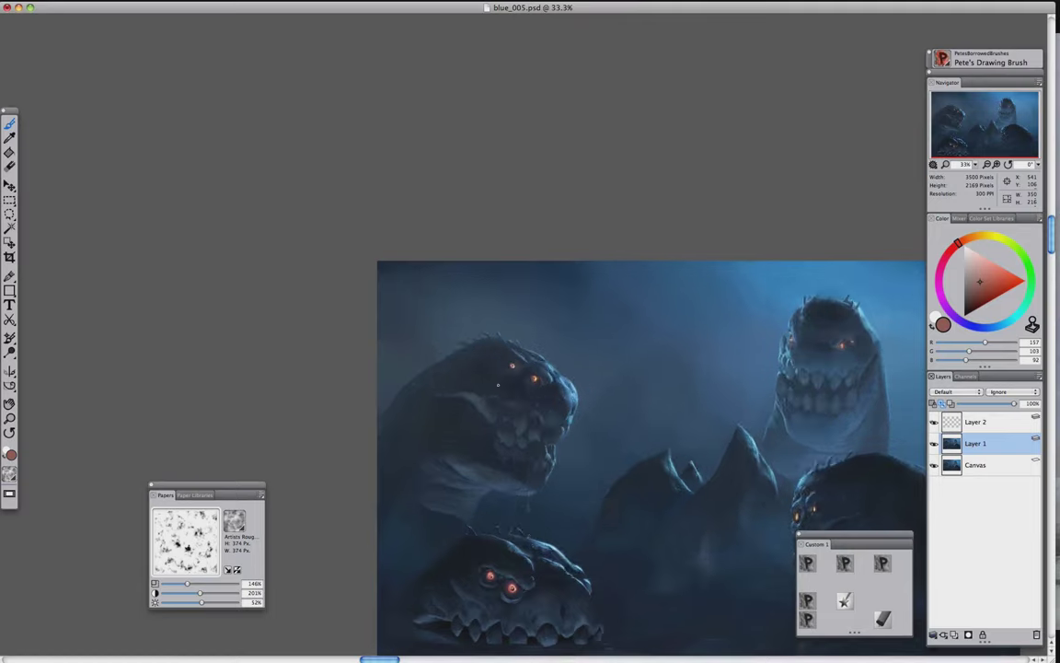
{"action": "key", "text": "super+plus"}
{"action": "key", "text": "super+minus"}
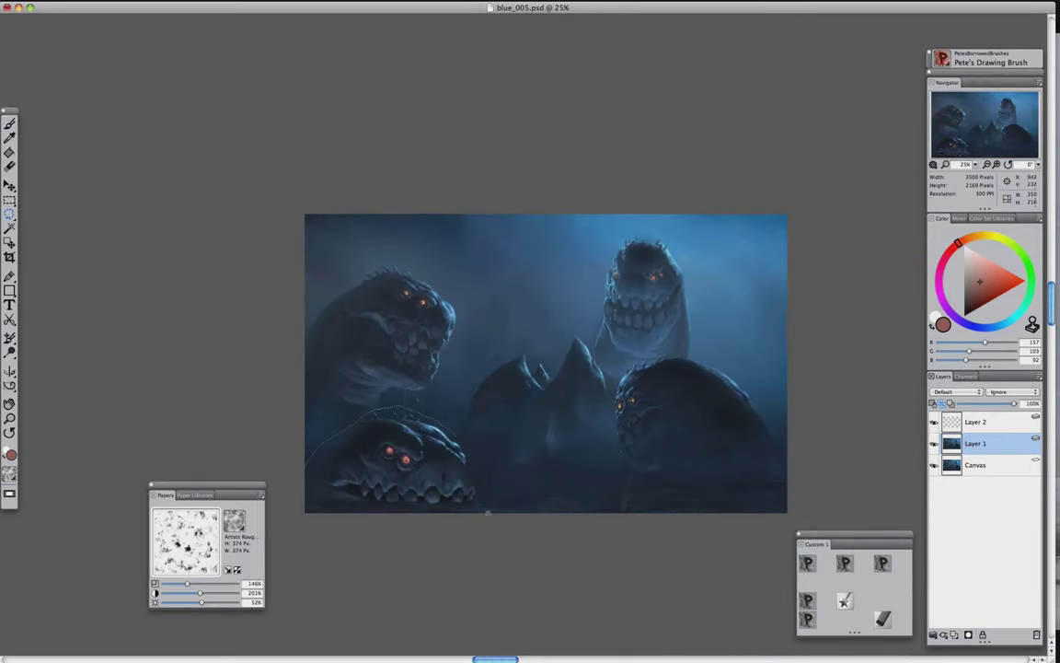
Lasso the foreground creature, try a transform on it, and merge the layers above Canvas into one
{"action": "left_click_drag", "start_coordinate": [304, 389], "coordinate": [515, 512]}
{"action": "key", "text": "super+t"}
{"action": "left_click_drag", "start_coordinate": [519, 400], "coordinate": [448, 426]}
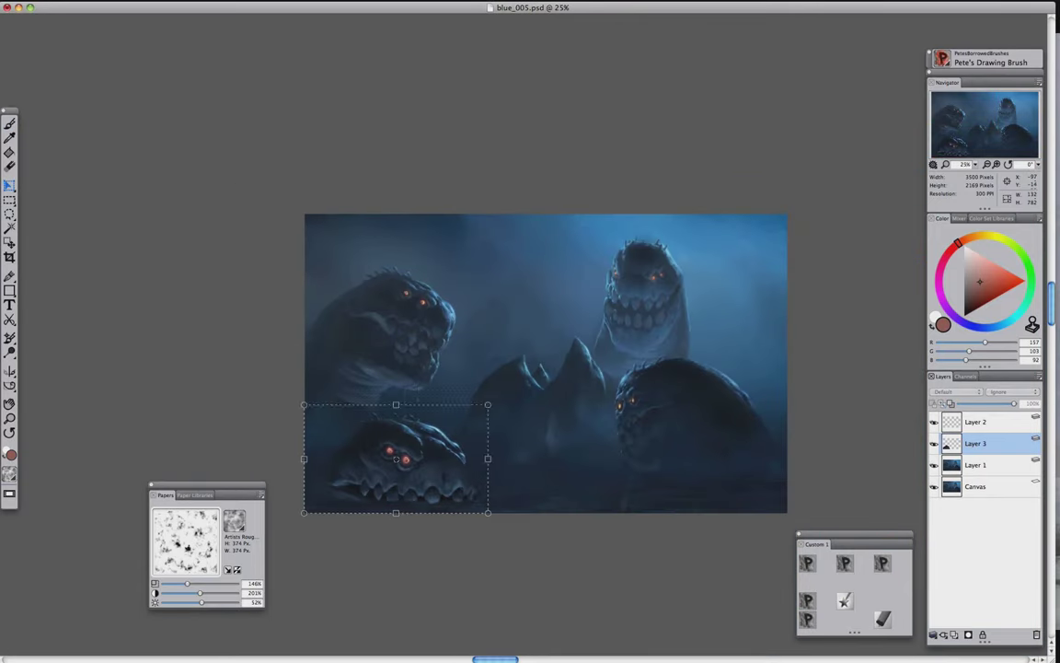
{"action": "key", "text": "Return"}
{"action": "key", "text": "super+e"}
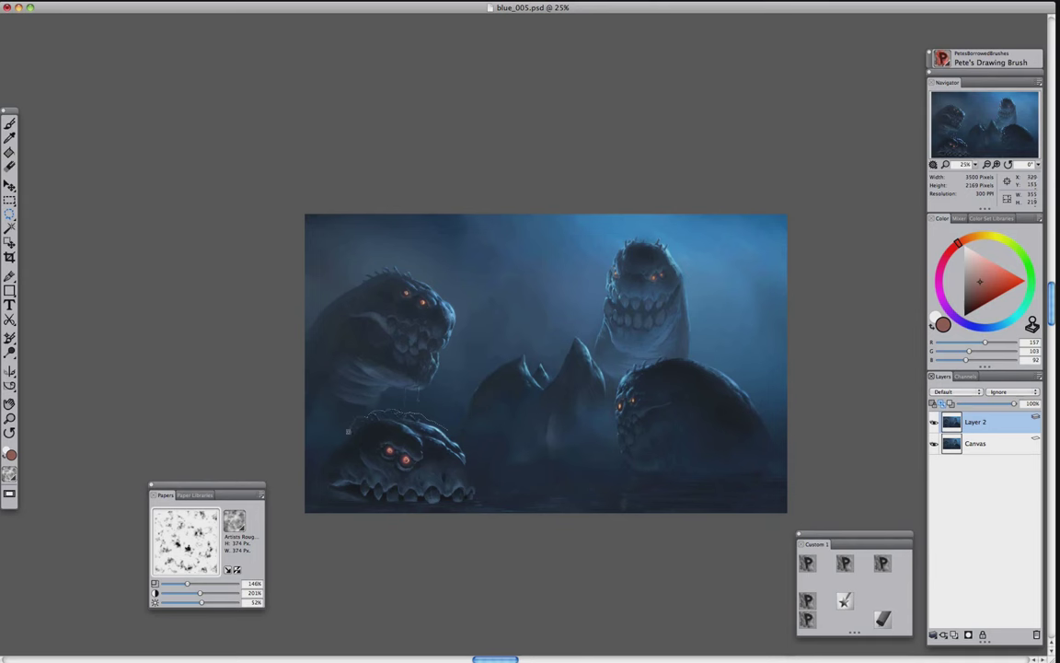
Copy the lassoed foreground creature onto a new layer, enlarge it slightly and shift it to cover the original
{"action": "key", "text": "super+c"}
{"action": "key", "text": "super+v"}
{"action": "key", "text": "super+t"}
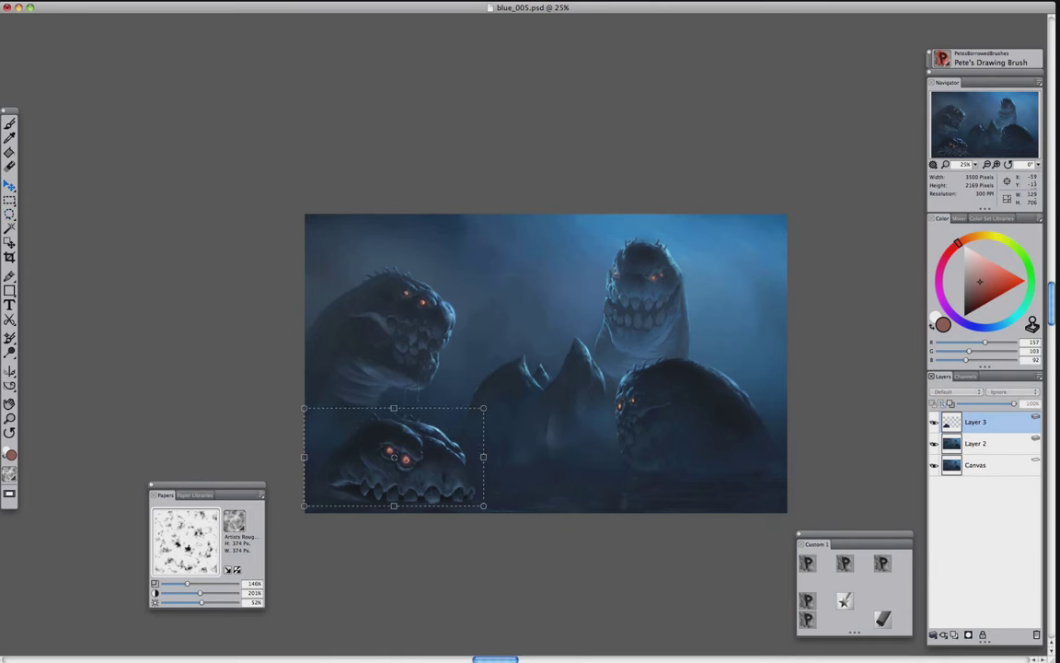
{"action": "left_click_drag", "start_coordinate": [485, 407], "coordinate": [508, 402]}
{"action": "mouse_move", "coordinate": [374, 450]}
{"action": "left_mouse_down"}
{"action": "mouse_move", "coordinate": [358, 451]}
{"action": "mouse_move", "coordinate": [360, 463]}
{"action": "left_mouse_up"}
{"action": "key", "text": "Return"}
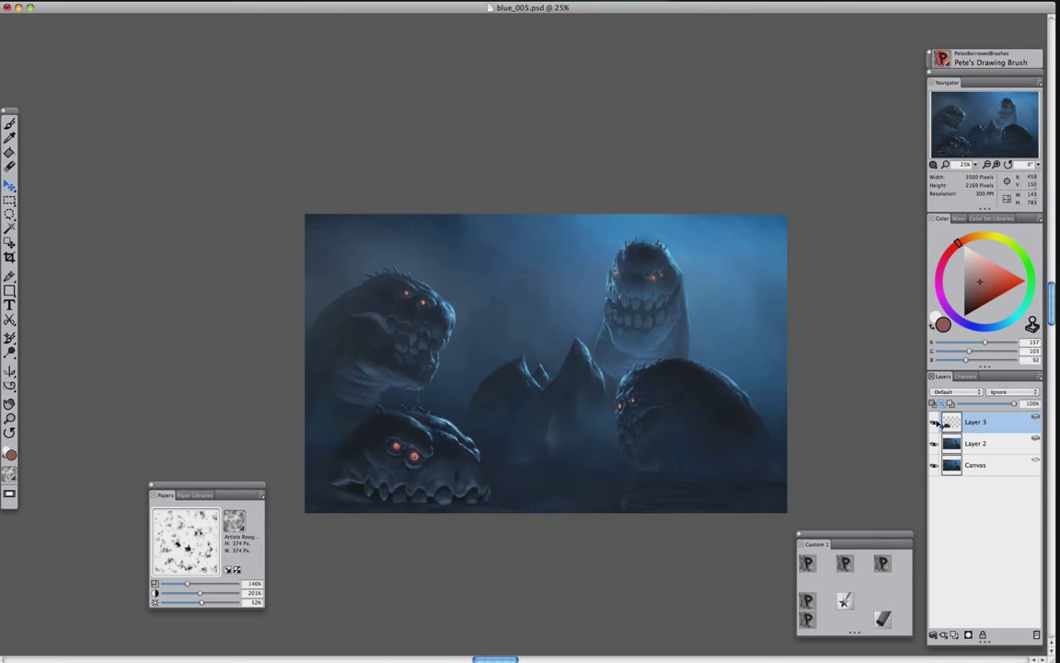
{"action": "scroll", "coordinate": [312, 364], "scroll_direction": "up", "scroll_amount": 2}
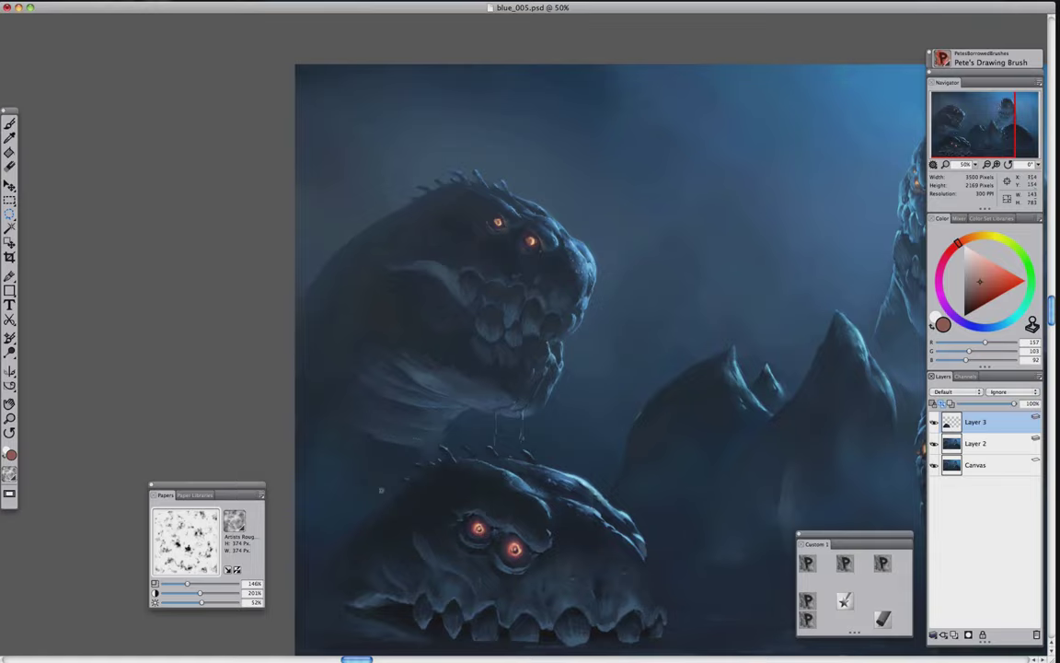
Break up the highlight on the foreground creature's outer head ridge with dark blue gaps and pale cyan strokes on Layer 1
{"action": "scroll", "coordinate": [288, 301], "scroll_direction": "down", "scroll_amount": 5}
{"action": "scroll", "coordinate": [315, 334], "scroll_direction": "up", "scroll_amount": 3}
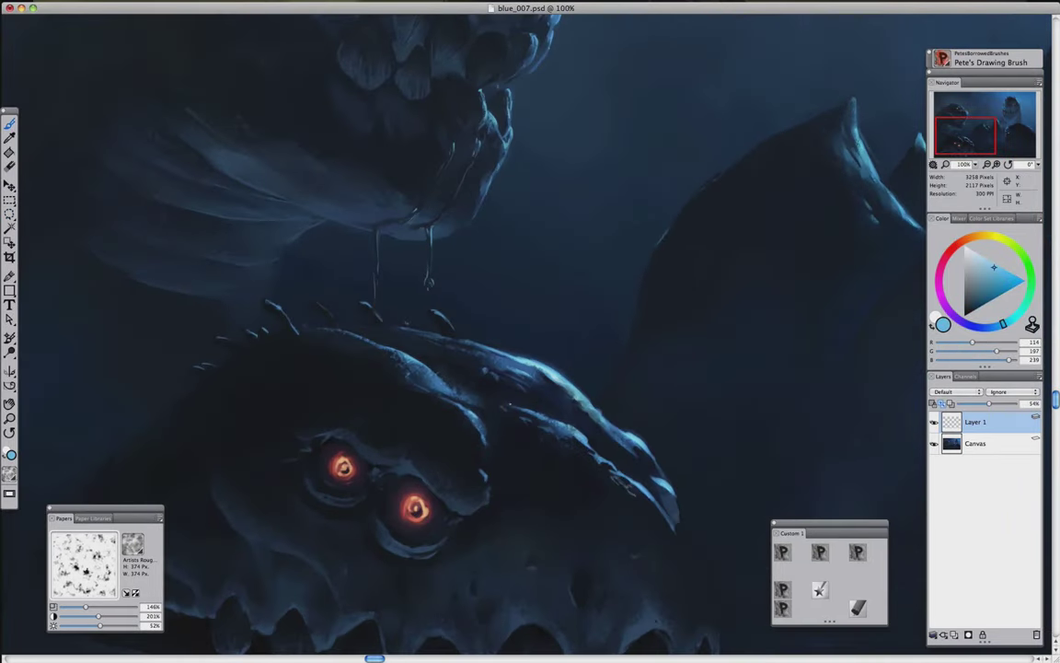
{"action": "left_click", "coordinate": [529, 395], "text": "alt"}
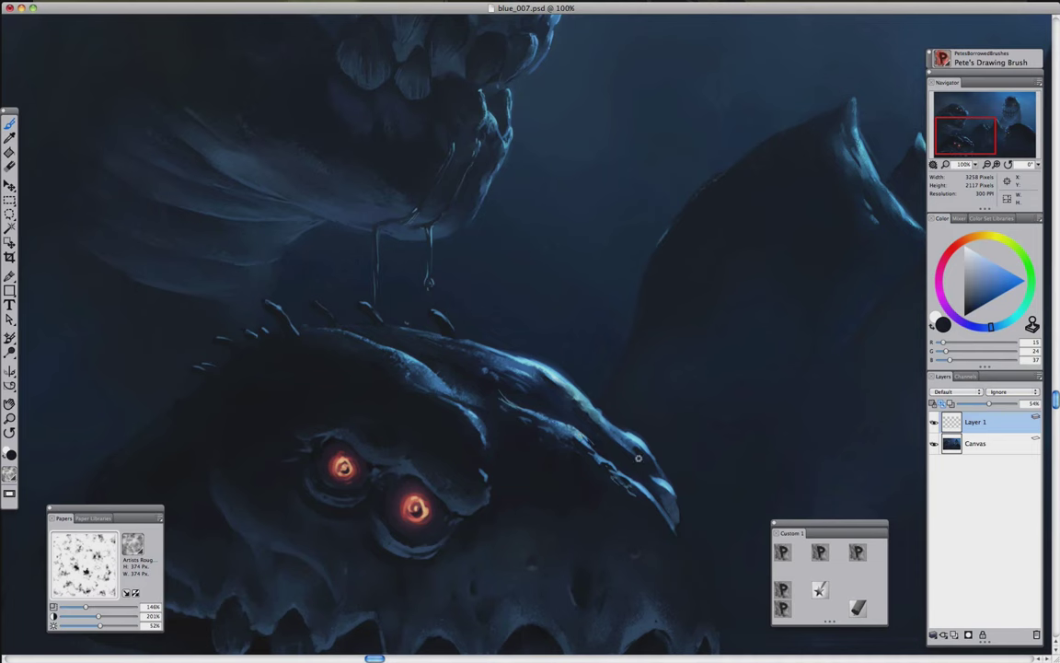
{"action": "mouse_move", "coordinate": [451, 321]}
{"action": "left_mouse_down"}
{"action": "mouse_move", "coordinate": [490, 335]}
{"action": "mouse_move", "coordinate": [513, 366]}
{"action": "left_mouse_up"}
{"action": "left_click", "coordinate": [898, 253], "text": "alt"}
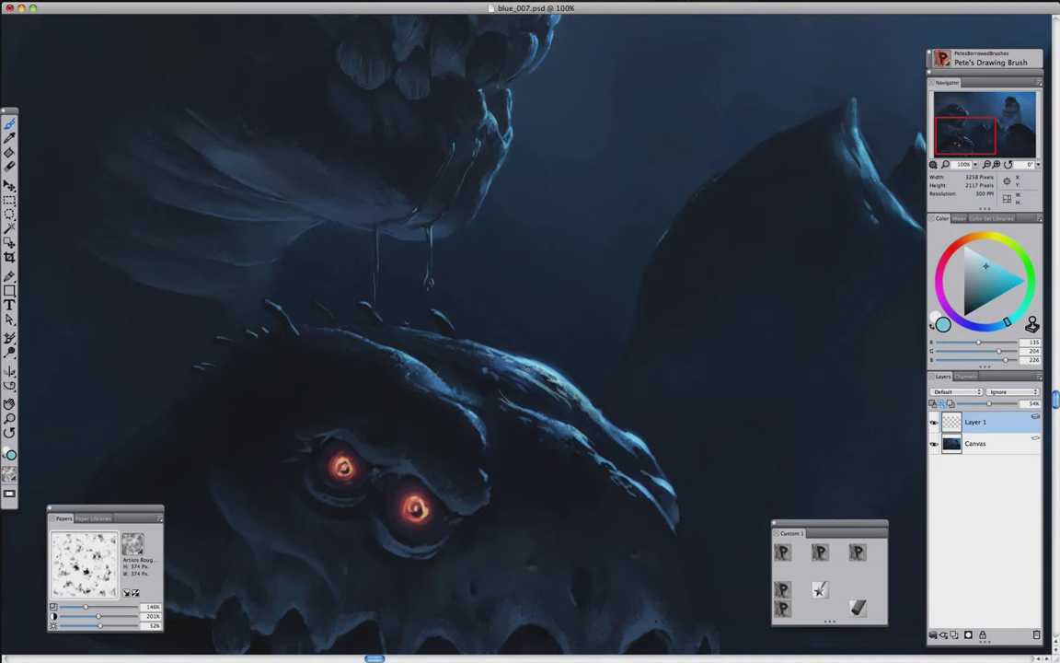
Texture the foreground creature's brow ridge with near-black gaps and small light cyan specks using Pete's Drawing Brush
{"action": "key", "text": "super+equal"}
{"action": "left_click", "coordinate": [848, 291], "text": "alt"}
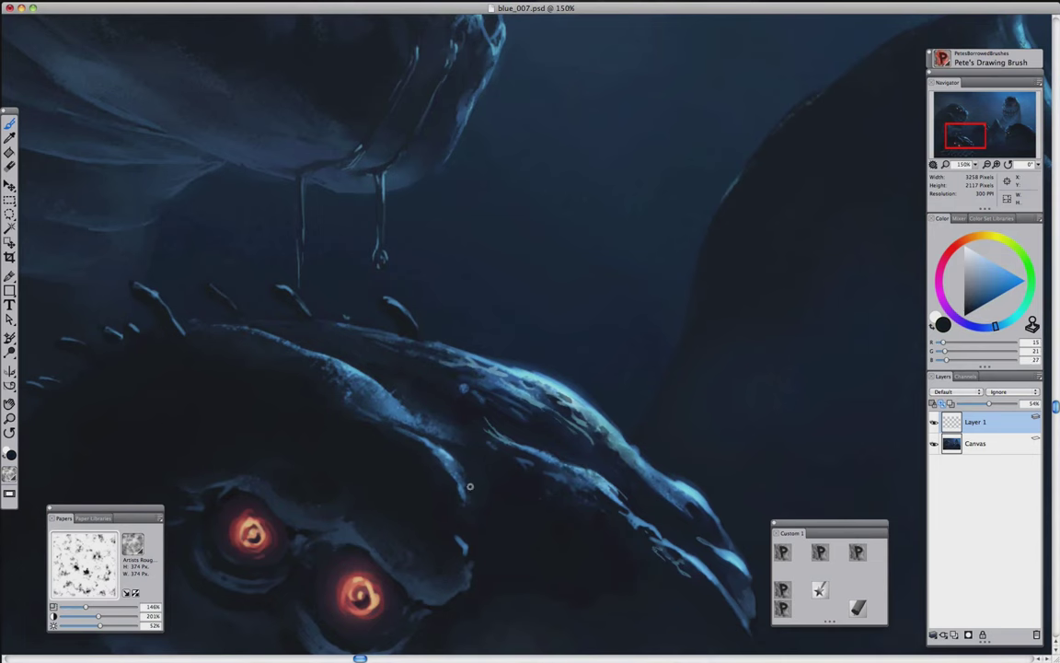
{"action": "left_click", "coordinate": [299, 314], "text": "alt"}
{"action": "left_click", "coordinate": [336, 382], "text": "alt"}
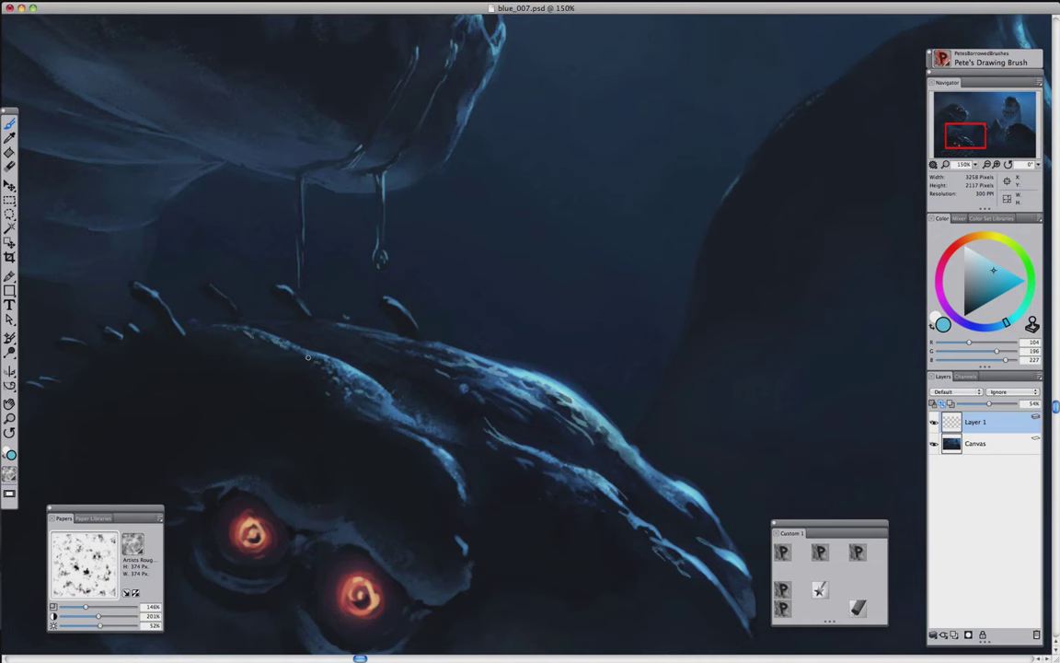
Paint cracked skin creases above the foreground creature's large front teeth in near-black and muted blue, softening them with Pete's Blender 2
{"action": "key", "text": "super+0"}
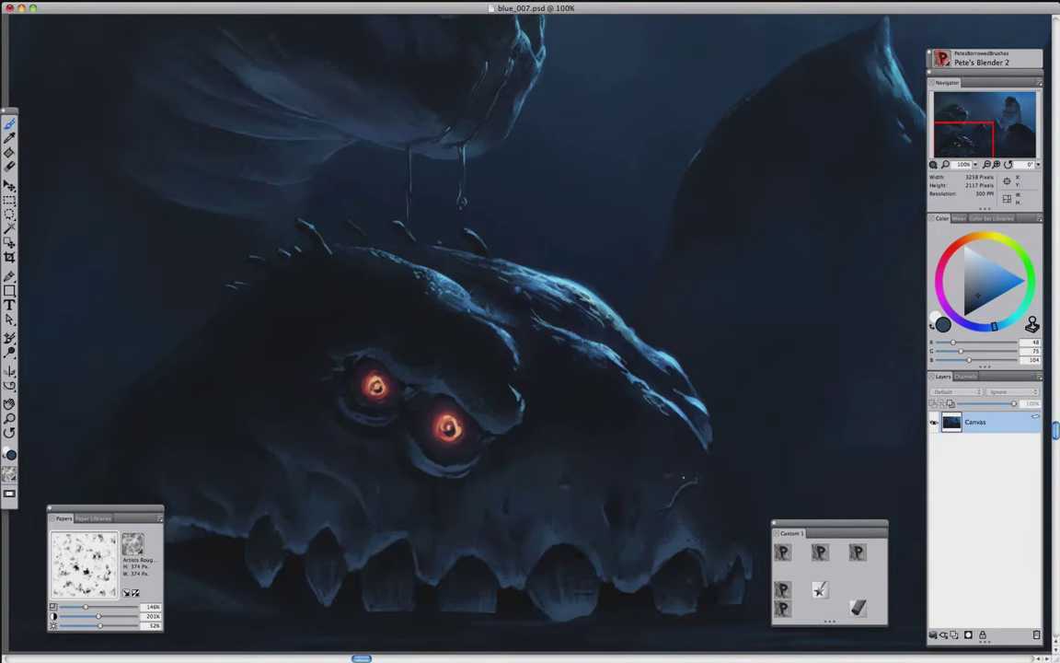
{"action": "left_click", "coordinate": [783, 551]}
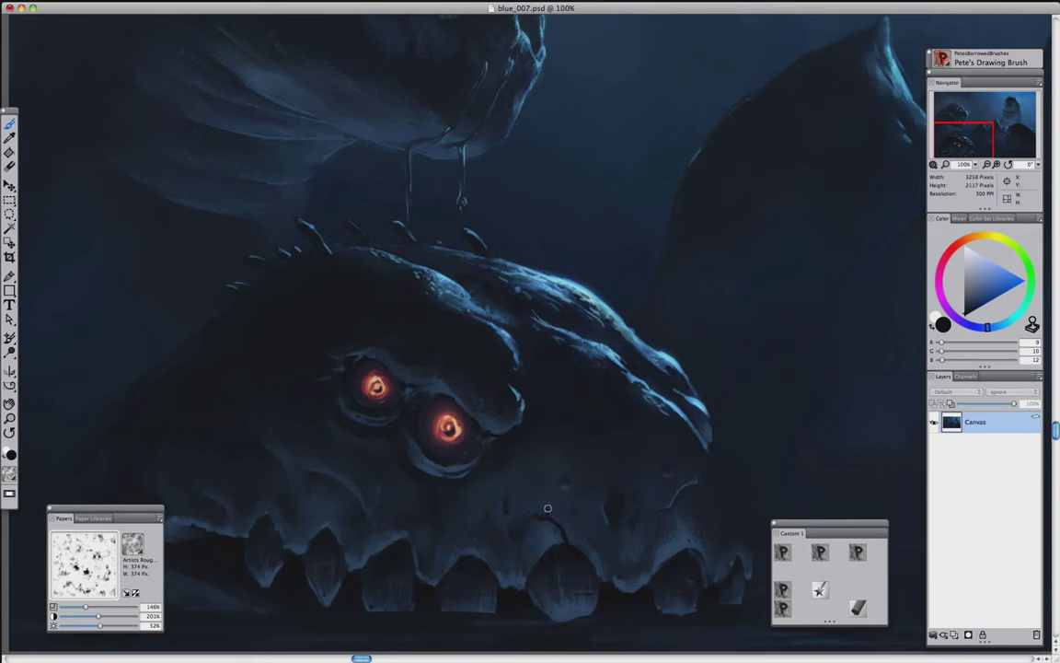
{"action": "left_click", "coordinate": [565, 531], "text": "alt"}
{"action": "left_click", "coordinate": [550, 522], "text": "alt"}
{"action": "key", "text": "/"}
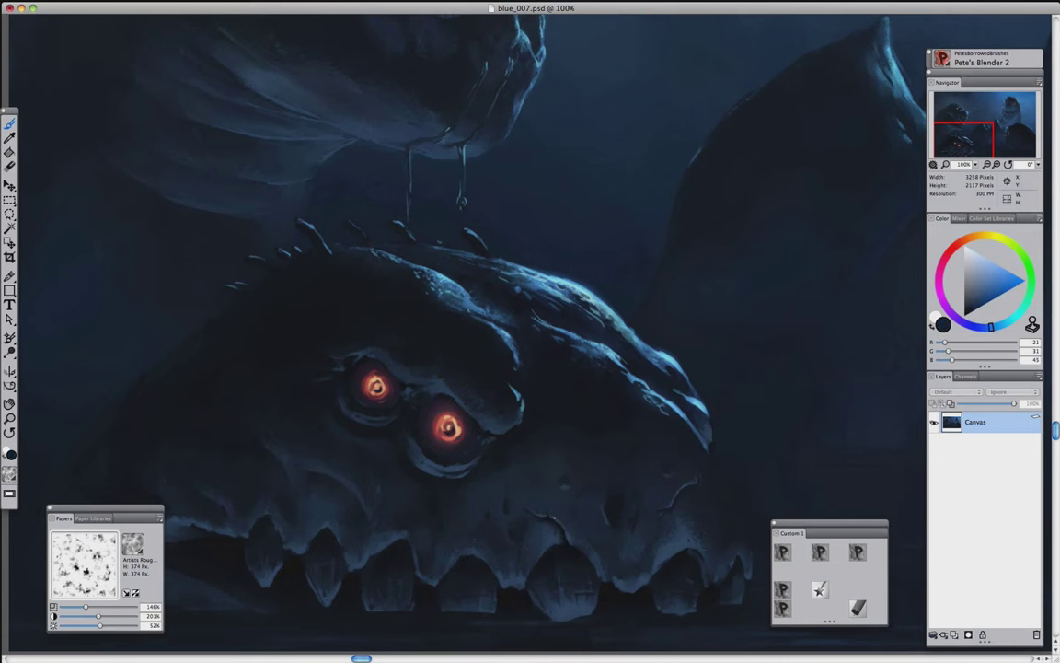
Paint a muted blue wrinkle between the foreground creature's rear eye and mouth corner, blending it with Pete's Blender 2
{"action": "key", "text": "super+minus"}
{"action": "key", "text": "/"}
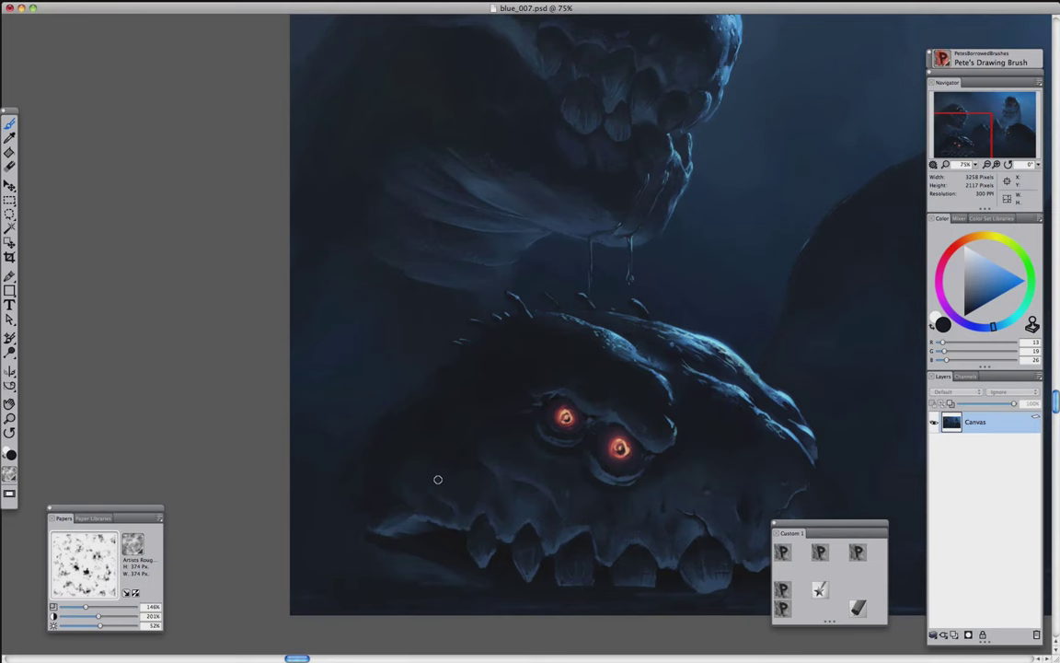
{"action": "left_click", "coordinate": [482, 437], "text": "alt"}
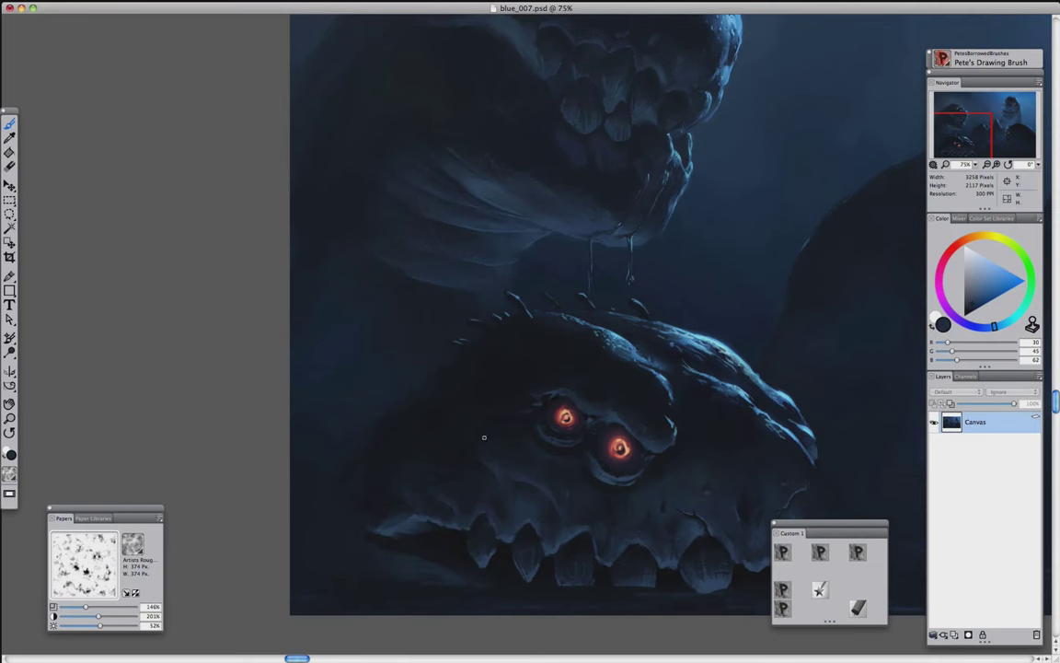
{"action": "left_click", "coordinate": [450, 472], "text": "alt"}
{"action": "key", "text": "super+plus"}
{"action": "key", "text": "/"}
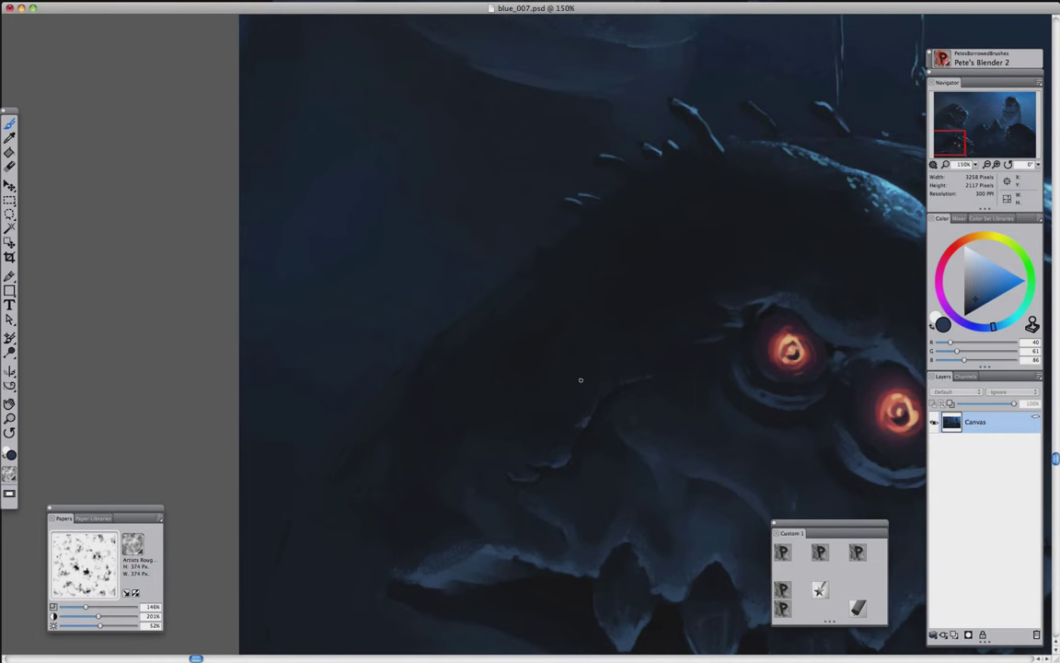
Darken the wrinkle above the foreground creature's mouth corner with near-black using Pete's Drawing Brush, and soften it with Pete's Blender 2
{"action": "left_click", "coordinate": [783, 551]}
{"action": "left_click", "coordinate": [568, 466], "text": "alt"}
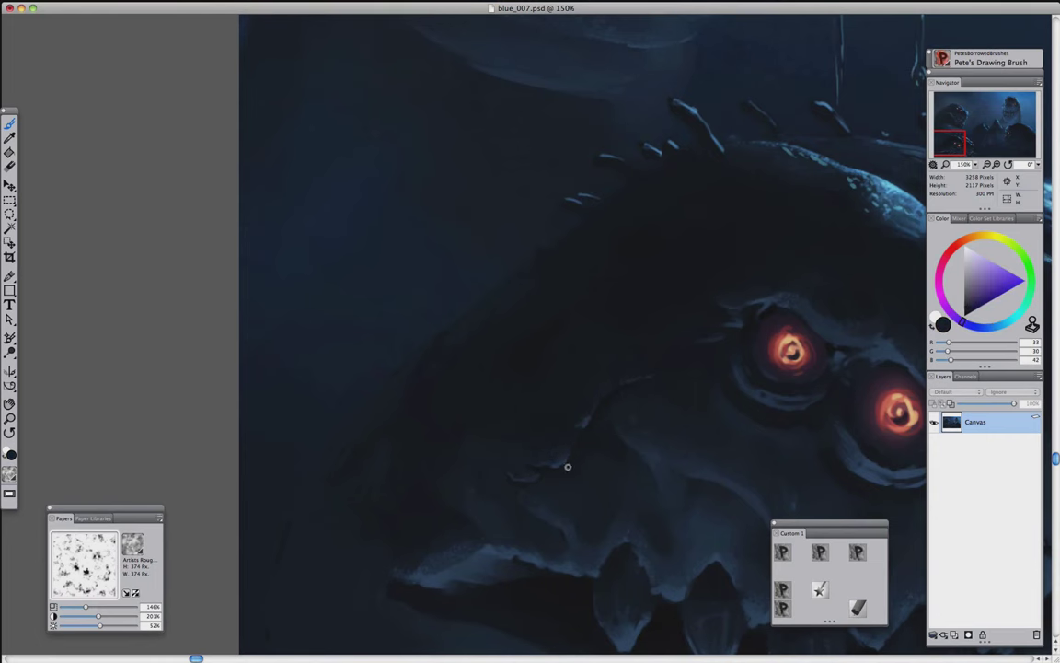
{"action": "left_click", "coordinate": [553, 472], "text": "alt"}
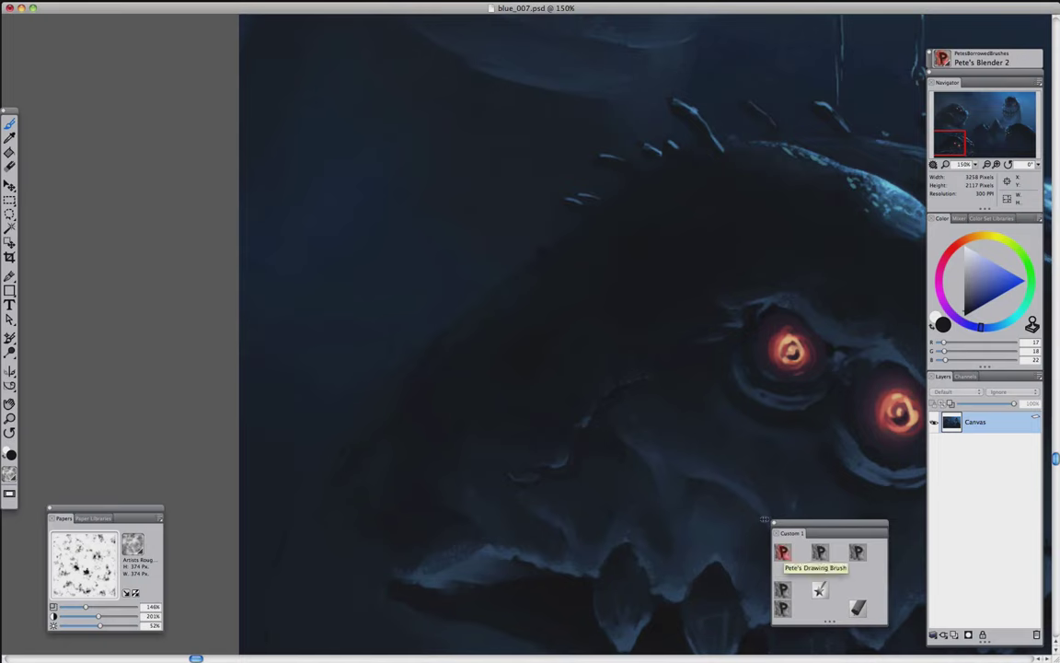
{"action": "left_click", "coordinate": [519, 415], "text": "alt"}
{"action": "key", "text": "super+minus"}
{"action": "key", "text": "super+minus"}
{"action": "key", "text": "super+plus"}
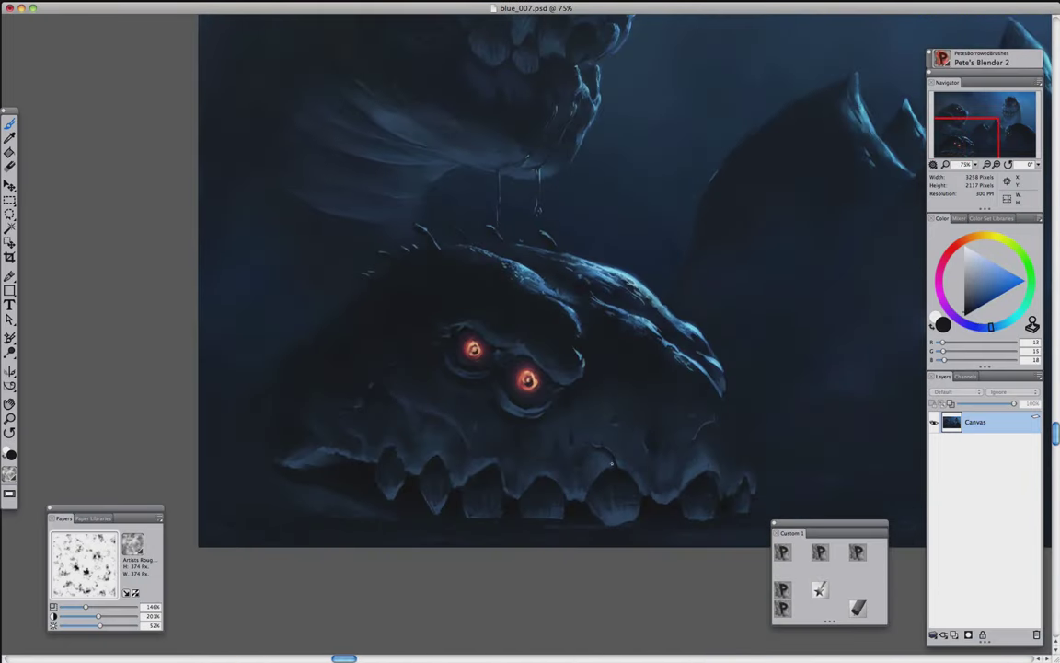
{"action": "key", "text": "super+minus"}
{"action": "key", "text": "super+minus"}
{"action": "key", "text": "super+plus"}
{"action": "key", "text": "super+plus"}
{"action": "key", "text": "super+plus"}
{"action": "key", "text": "super+plus"}
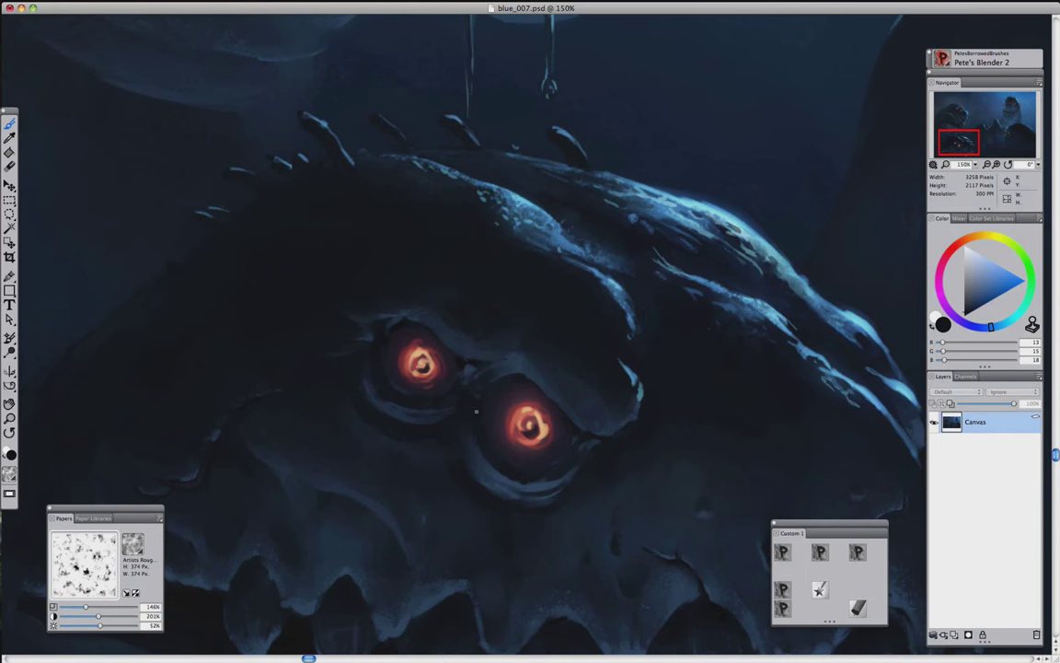
Paint red rims around the foreground creature's eyes with Pete's Drawing Brush, softening them with Pete's Blender 2 and switching the paper to Sandy Pastel
{"action": "key", "text": "b"}
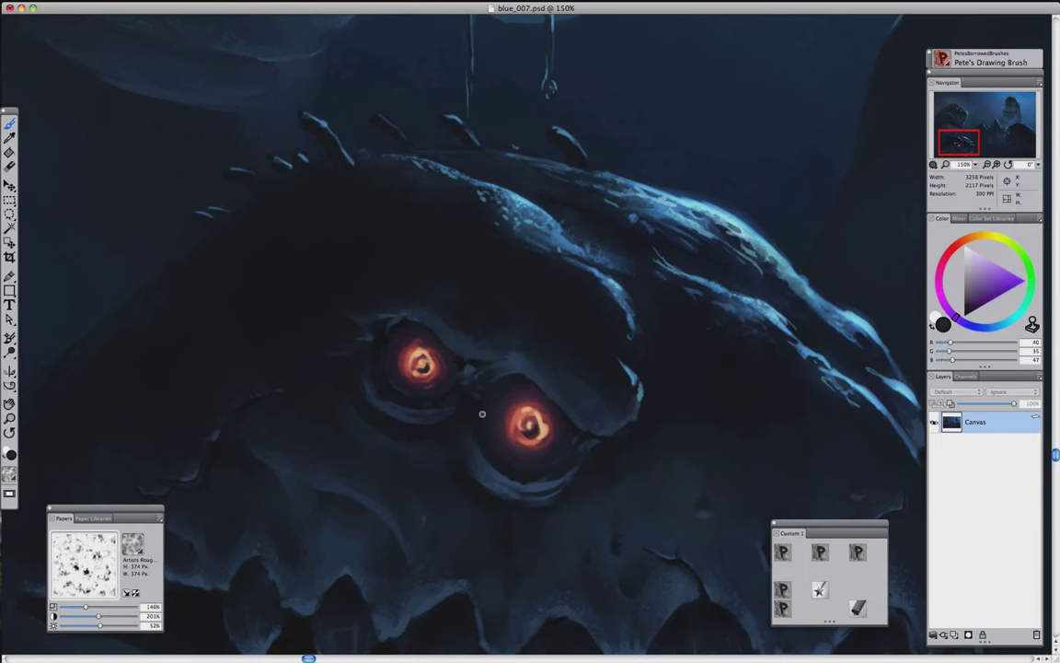
{"action": "left_click", "coordinate": [517, 453], "text": "alt"}
{"action": "mouse_move", "coordinate": [600, 432]}
{"action": "left_mouse_down"}
{"action": "mouse_move", "coordinate": [527, 373]}
{"action": "mouse_move", "coordinate": [449, 342]}
{"action": "mouse_move", "coordinate": [459, 382]}
{"action": "mouse_move", "coordinate": [429, 400]}
{"action": "left_mouse_up"}
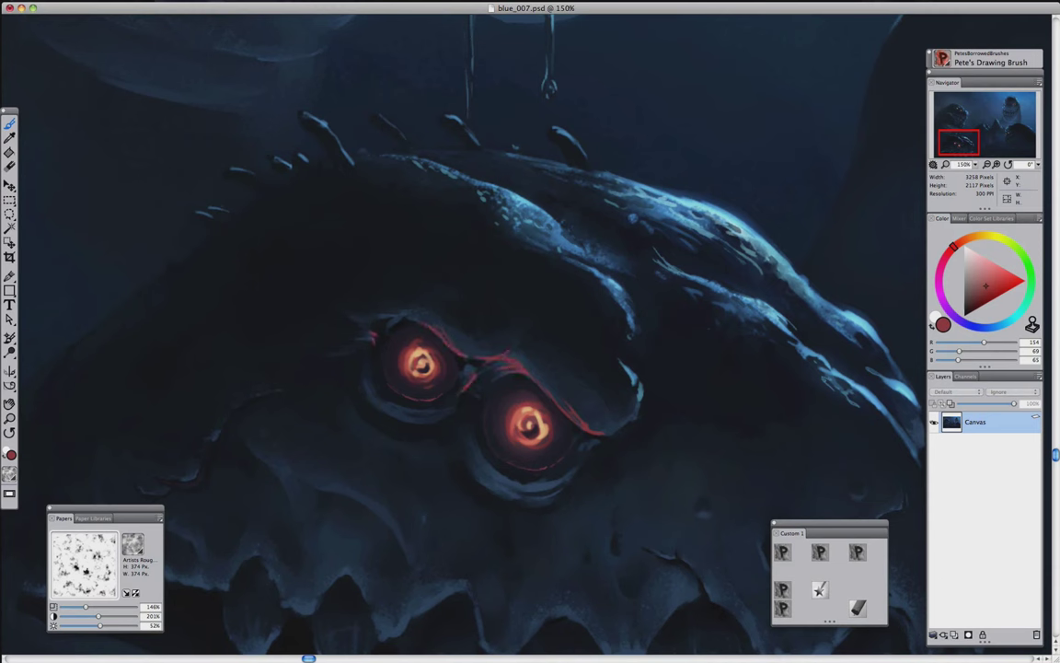
{"action": "key", "text": "b"}
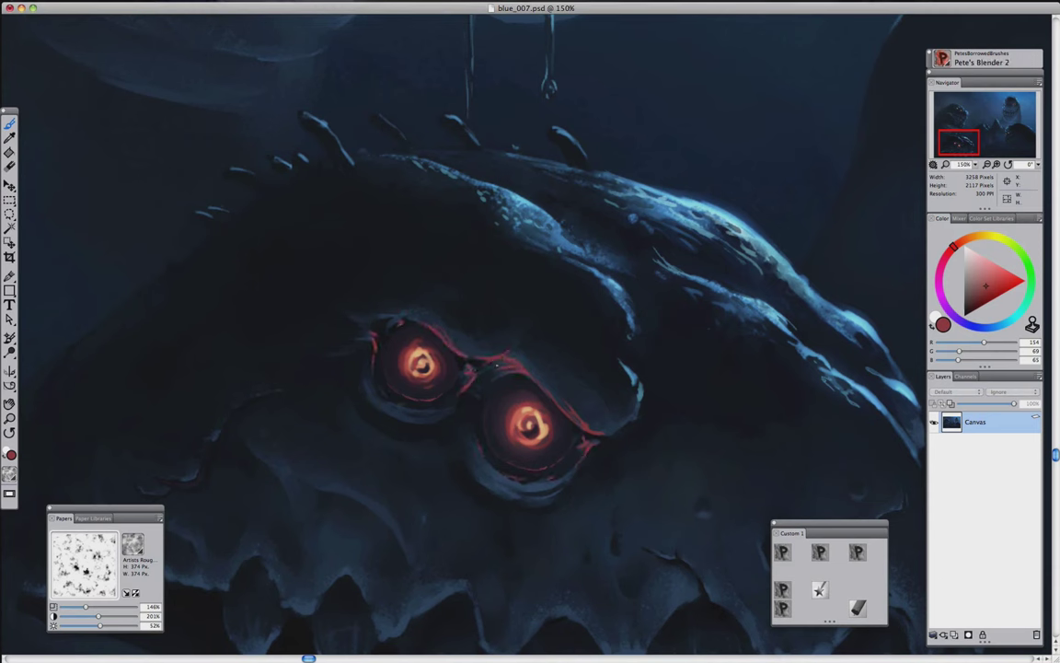
{"action": "left_click", "coordinate": [136, 549]}
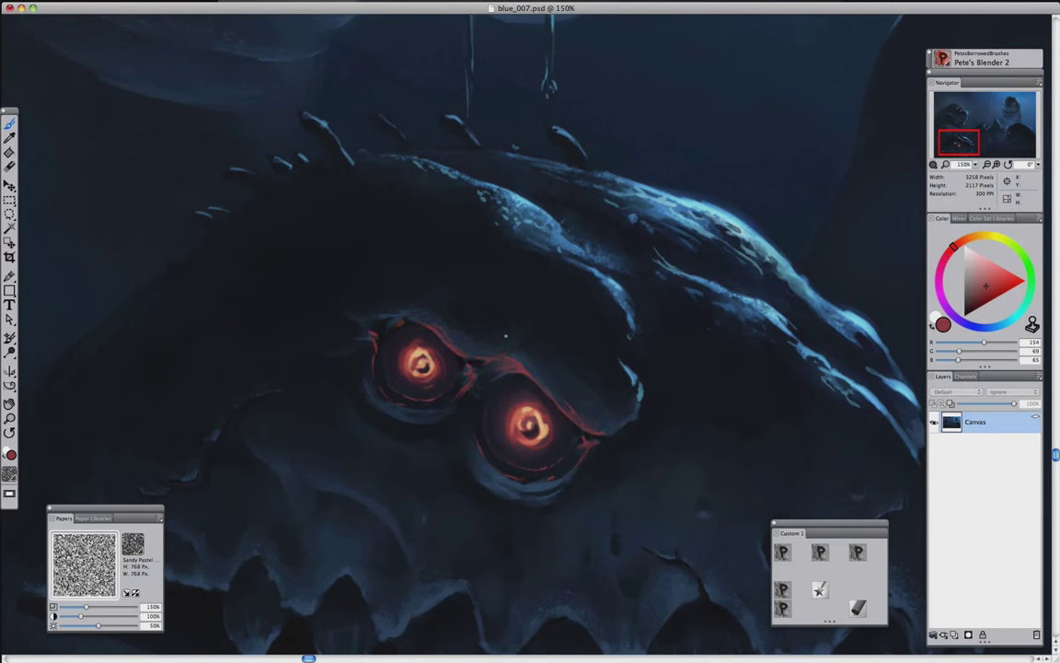
Add a dark red glow around the foreground creature's eyes using the Glow brush
{"action": "key", "text": "ctrl+0"}
{"action": "key", "text": "ctrl+alt+0"}
{"action": "left_click", "coordinate": [819, 589]}
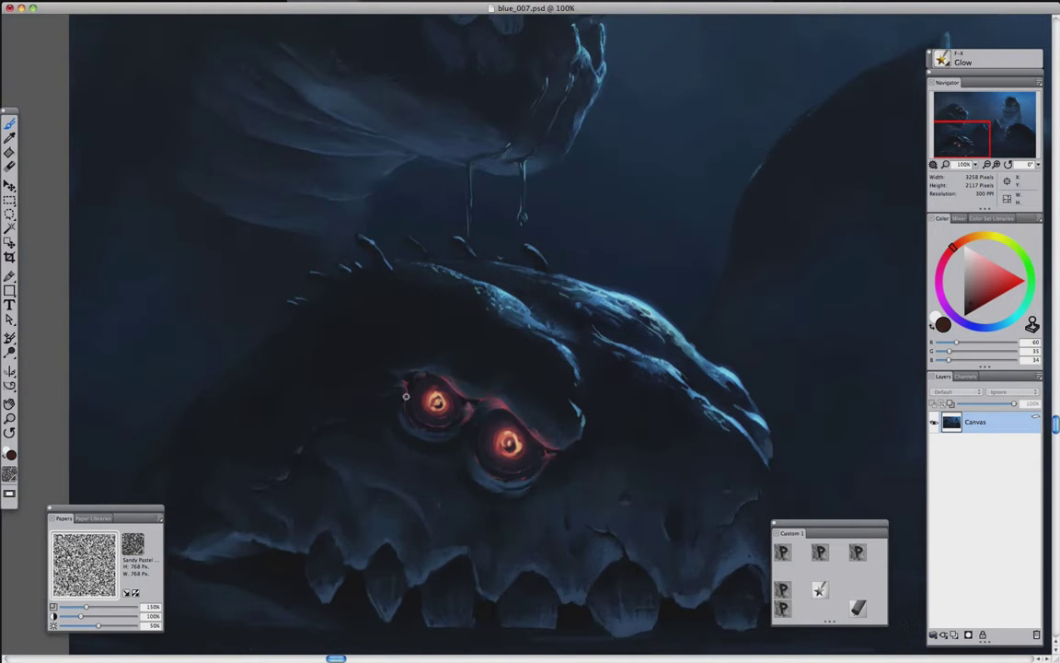
Tint the foreground creature's teeth and skin in muted warm grey and purple on a new Color layer at 59% opacity
{"action": "key", "text": "ctrl+0"}
{"action": "key", "text": "ctrl+plus"}
{"action": "left_click", "coordinate": [858, 580]}
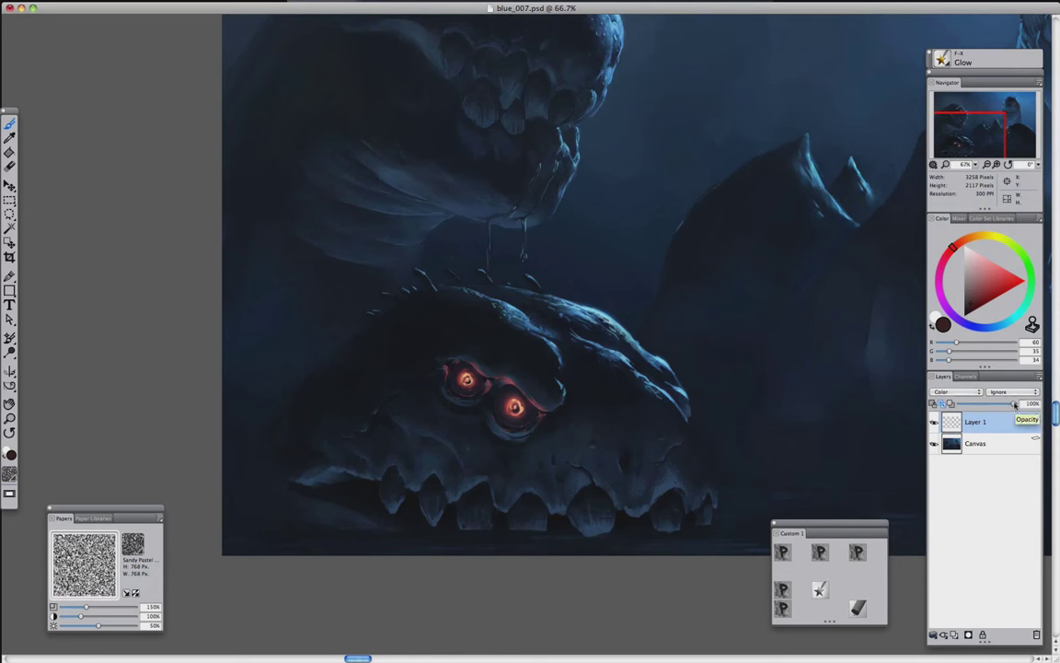
{"action": "left_click_drag", "start_coordinate": [1015, 405], "coordinate": [993, 405]}
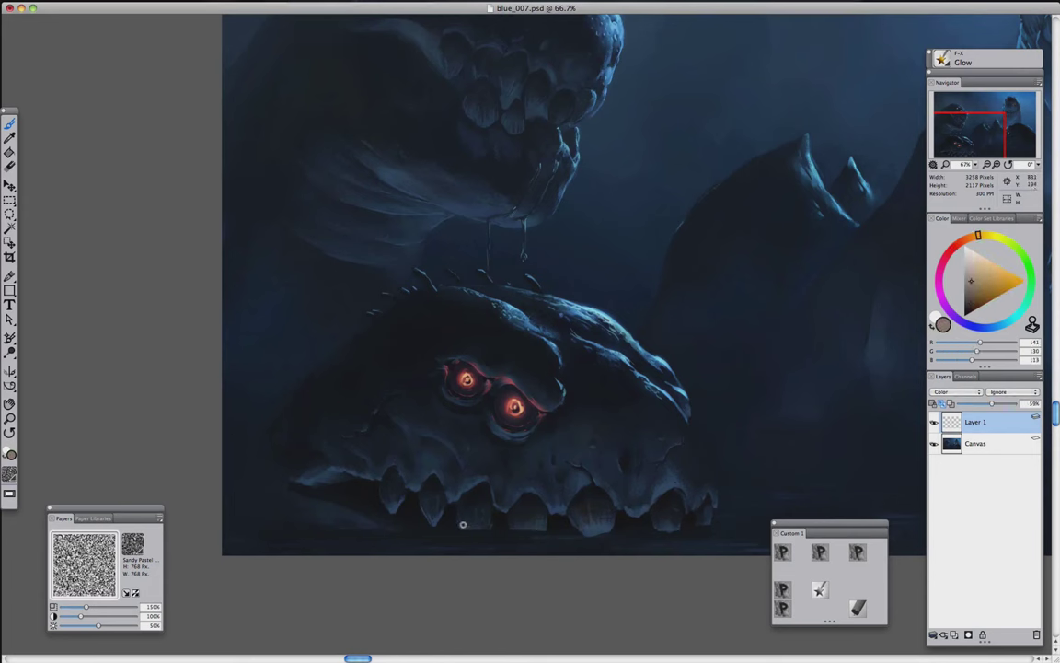
{"action": "left_click", "coordinate": [558, 396], "text": "alt"}
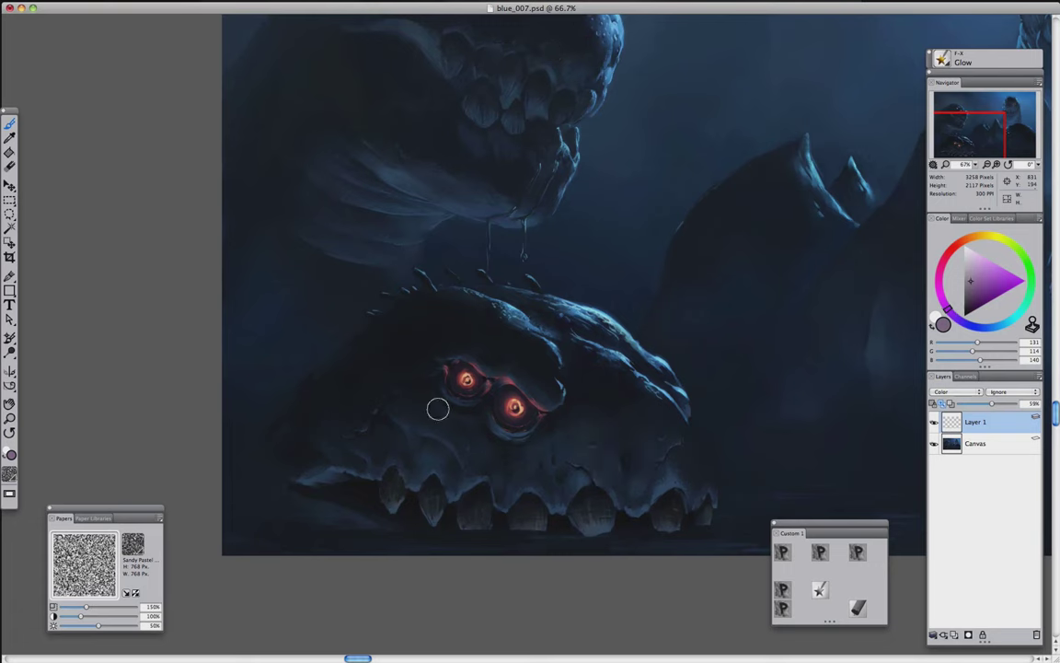
Add a second layer in Overlay mode and paint pale warm grey over the foreground creature's teeth
{"action": "key", "text": "ctrl+shift+n"}
{"action": "left_click", "coordinate": [957, 391]}
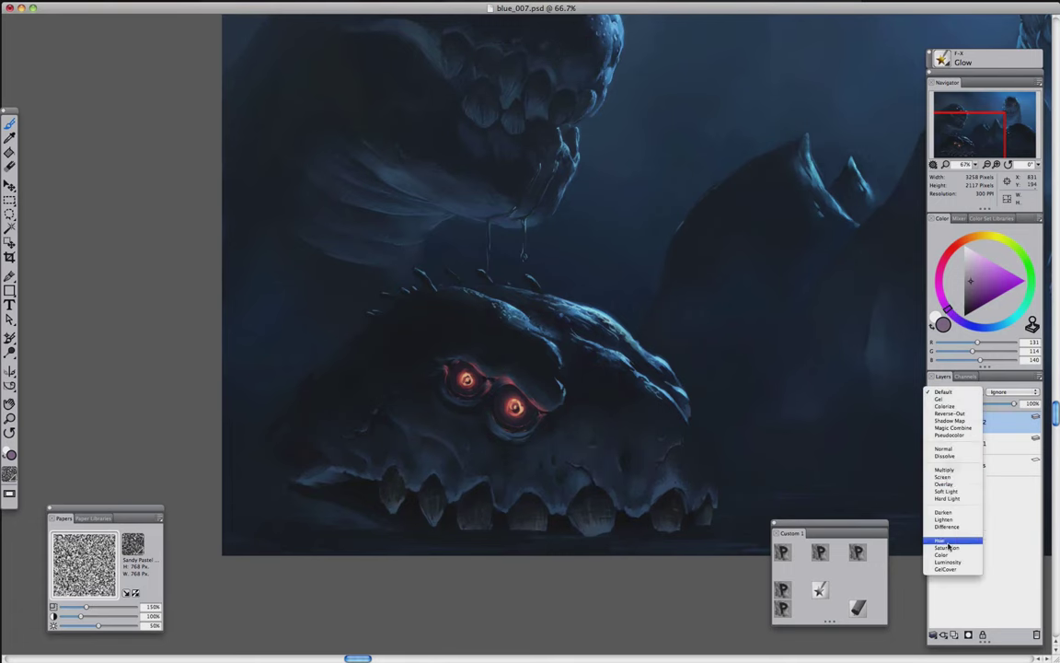
{"action": "left_click", "coordinate": [948, 539]}
{"action": "left_click", "coordinate": [977, 237]}
{"action": "left_click", "coordinate": [967, 274]}
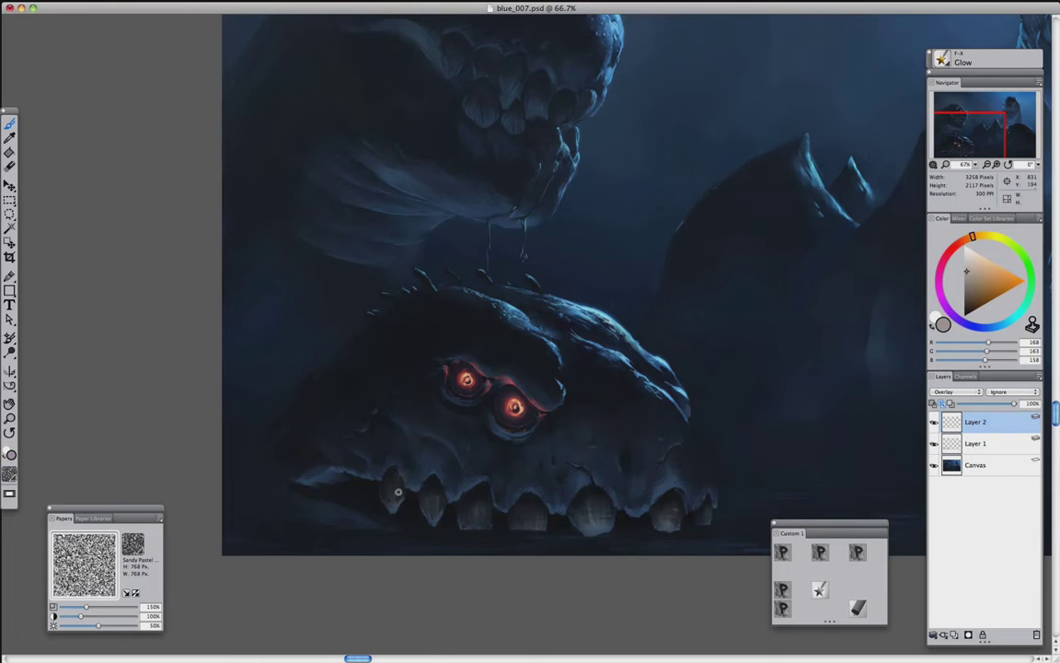
{"action": "key", "text": "ctrl+minus"}
{"action": "key", "text": "ctrl+minus"}
{"action": "key", "text": "ctrl+minus"}
{"action": "key", "text": "ctrl+plus"}
{"action": "key", "text": "ctrl+plus"}
{"action": "key", "text": "ctrl+plus"}
Strengthen the teeth's warm grey tint on Layer 1, merge the tint layers into the painting and duplicate it onto a new layer
{"action": "key", "text": "alt+bracketleft"}
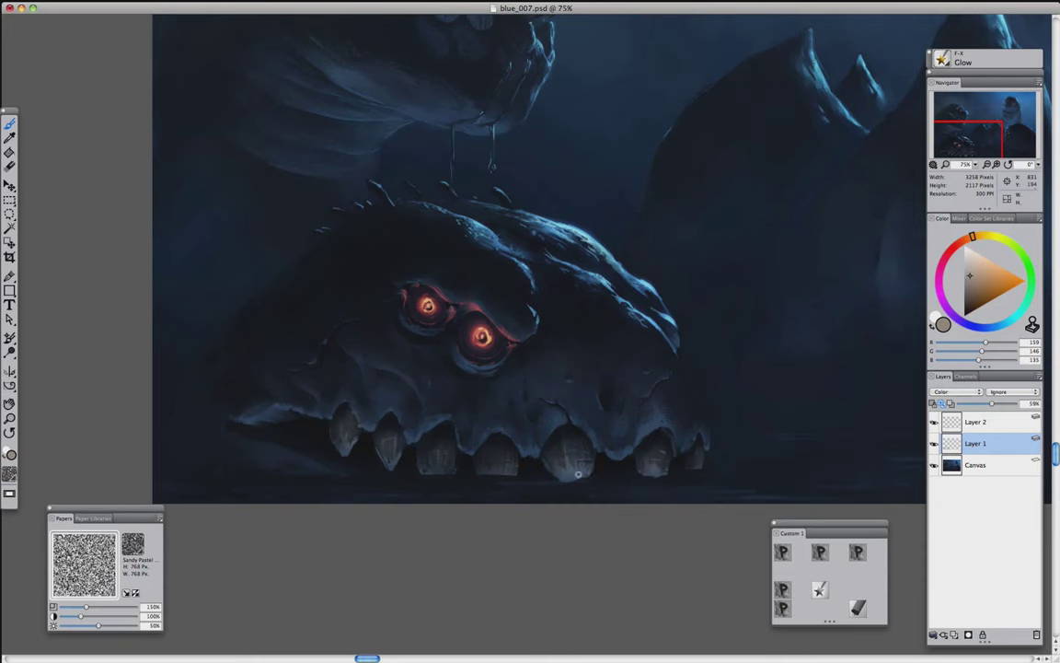
{"action": "key", "text": "ctrl+minus"}
{"action": "key", "text": "ctrl+minus"}
{"action": "key", "text": "ctrl+minus"}
{"action": "key", "text": "ctrl+plus"}
{"action": "key", "text": "ctrl+plus"}
{"action": "key", "text": "ctrl+plus"}
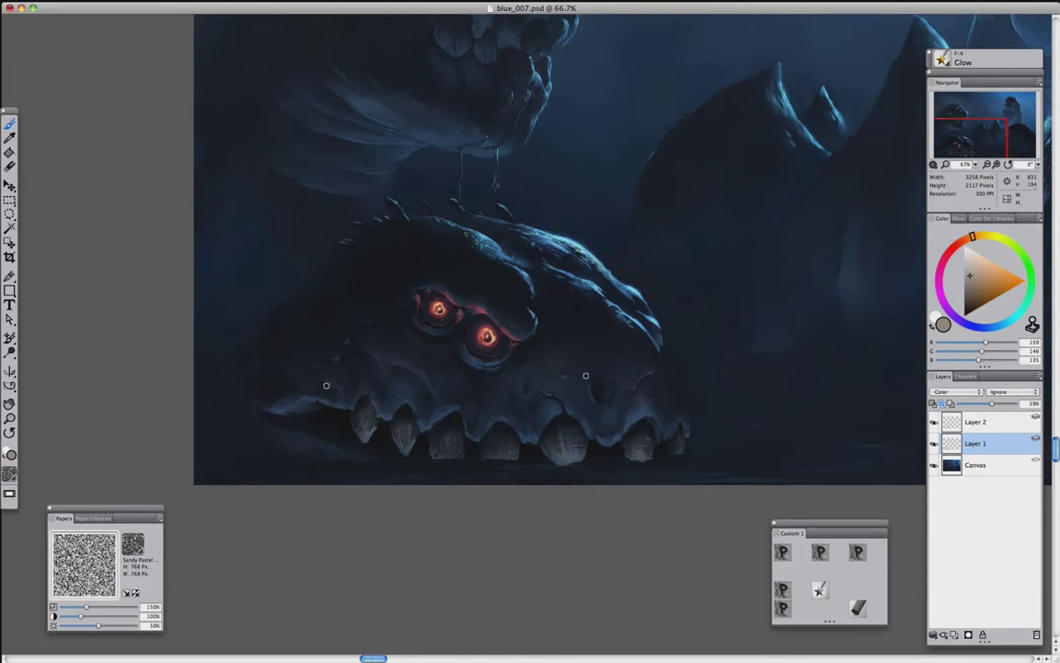
{"action": "left_click", "coordinate": [583, 355], "text": "alt"}
{"action": "key", "text": "super+shift+e"}
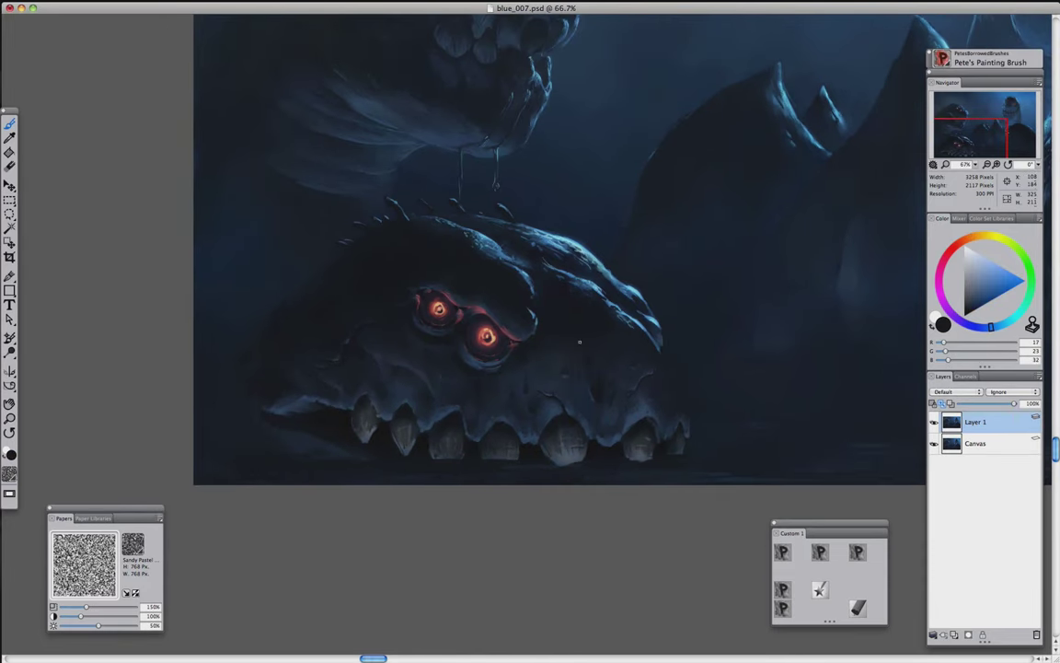
Paint small pits in the foreground creature's skin and water ripples beneath its teeth in near-black and muted blue with Pete's Drawing Brush
{"action": "key", "text": "slash"}
{"action": "key", "text": "ctrl+minus"}
{"action": "key", "text": "ctrl+minus"}
{"action": "key", "text": "ctrl+minus"}
{"action": "key", "text": "ctrl+plus"}
{"action": "key", "text": "ctrl+plus"}
{"action": "key", "text": "ctrl+plus"}
{"action": "key", "text": "slash"}
{"action": "left_click", "coordinate": [487, 459], "text": "alt"}
{"action": "left_click", "coordinate": [419, 463], "text": "alt"}
{"action": "left_click", "coordinate": [484, 463], "text": "alt"}
{"action": "key", "text": "ctrl+plus"}
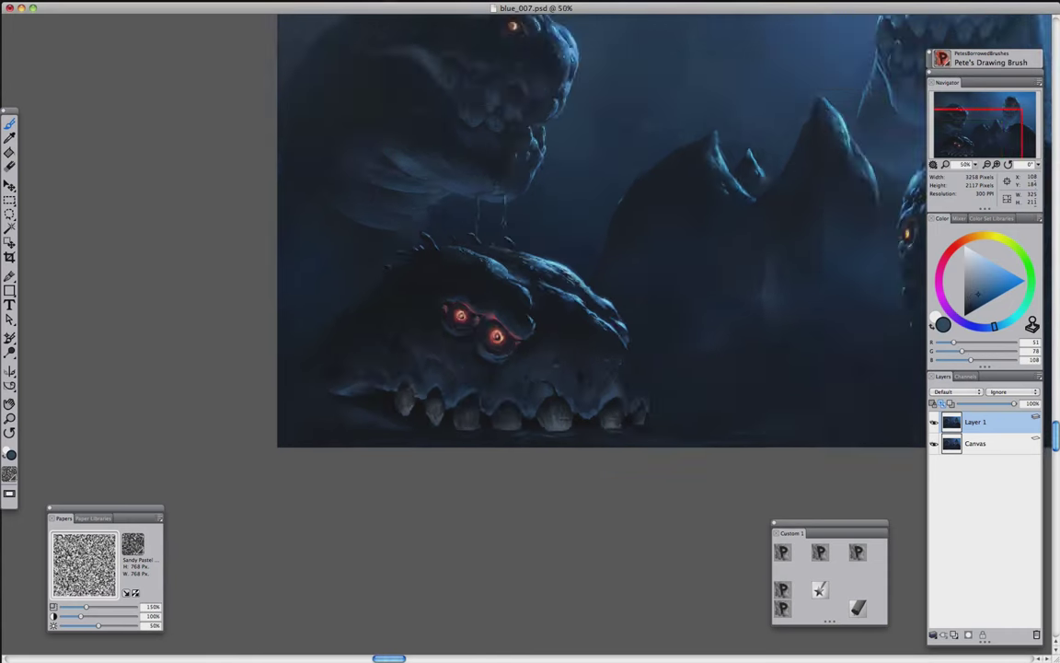
Refine the ripples and skin pits around the foreground creature's mouth in muted blue, softening them with Pete's Blender 2
{"action": "key", "text": "ctrl+minus"}
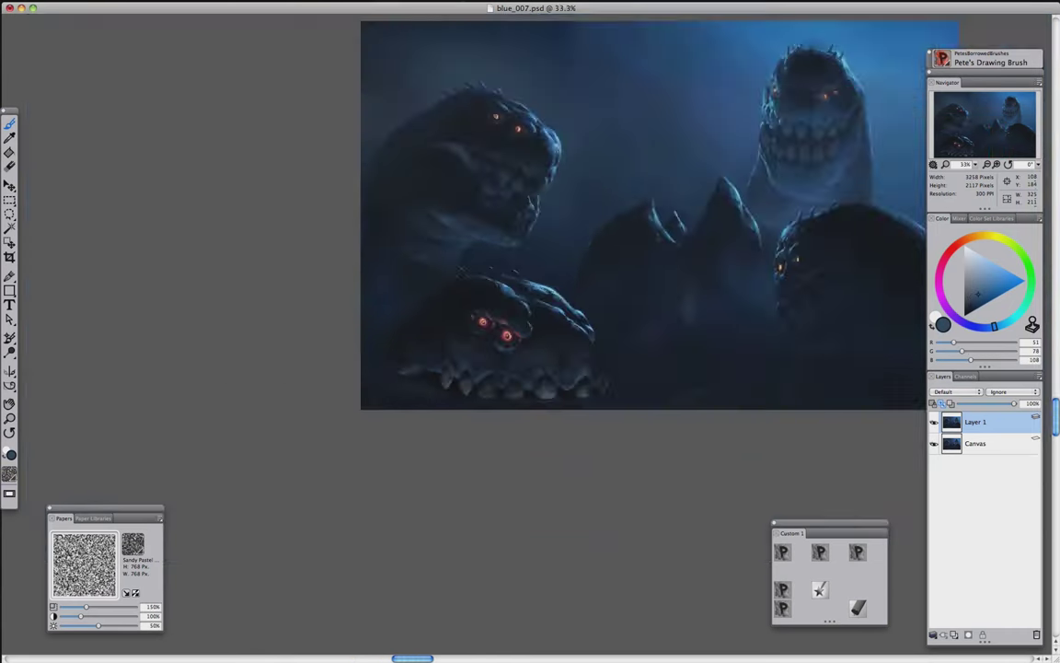
{"action": "key", "text": "ctrl+plus"}
{"action": "key", "text": "ctrl+minus"}
{"action": "key", "text": "ctrl+plus"}
{"action": "key", "text": "ctrl+plus"}
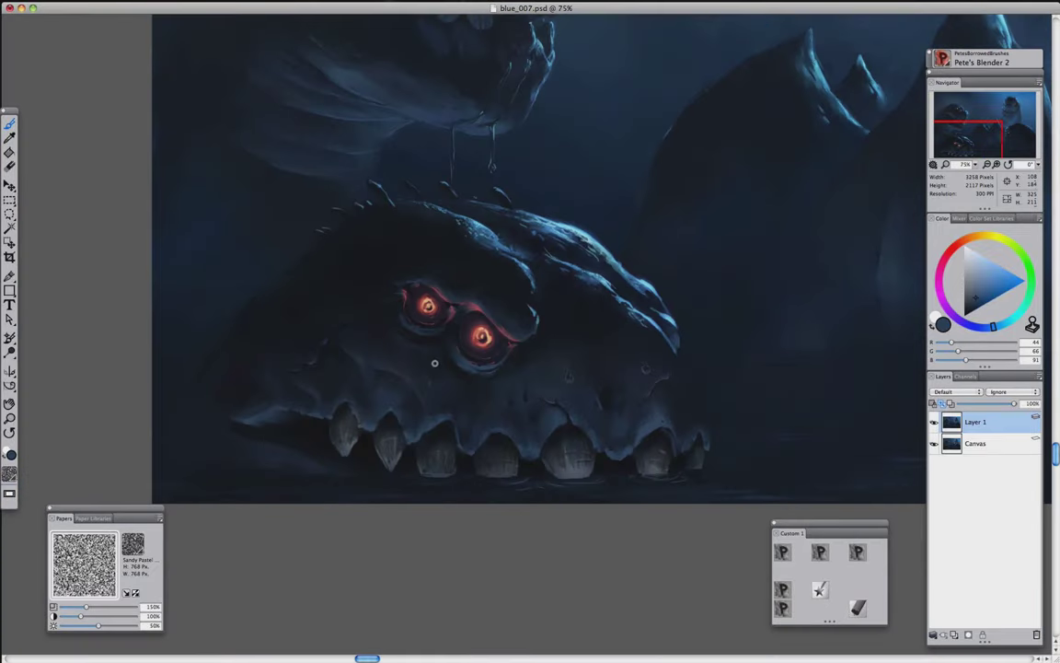
Paint a small pale grey hooded figure floating above the central peaks with Pete's Painting Brush
{"action": "key", "text": "ctrl+minus"}
{"action": "key", "text": "ctrl+minus"}
{"action": "key", "text": "ctrl+plus"}
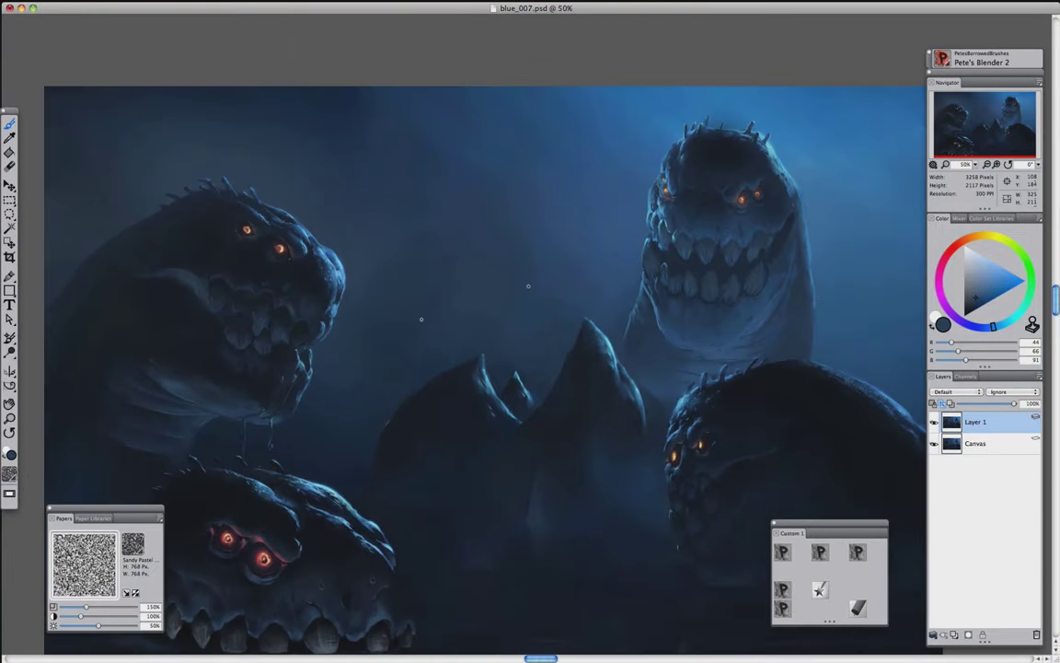
{"action": "key", "text": "b"}
{"action": "mouse_move", "coordinate": [535, 265]}
{"action": "left_mouse_down"}
{"action": "mouse_move", "coordinate": [536, 342]}
{"action": "mouse_move", "coordinate": [528, 337]}
{"action": "left_mouse_up"}
{"action": "left_click_drag", "start_coordinate": [528, 265], "coordinate": [534, 273]}
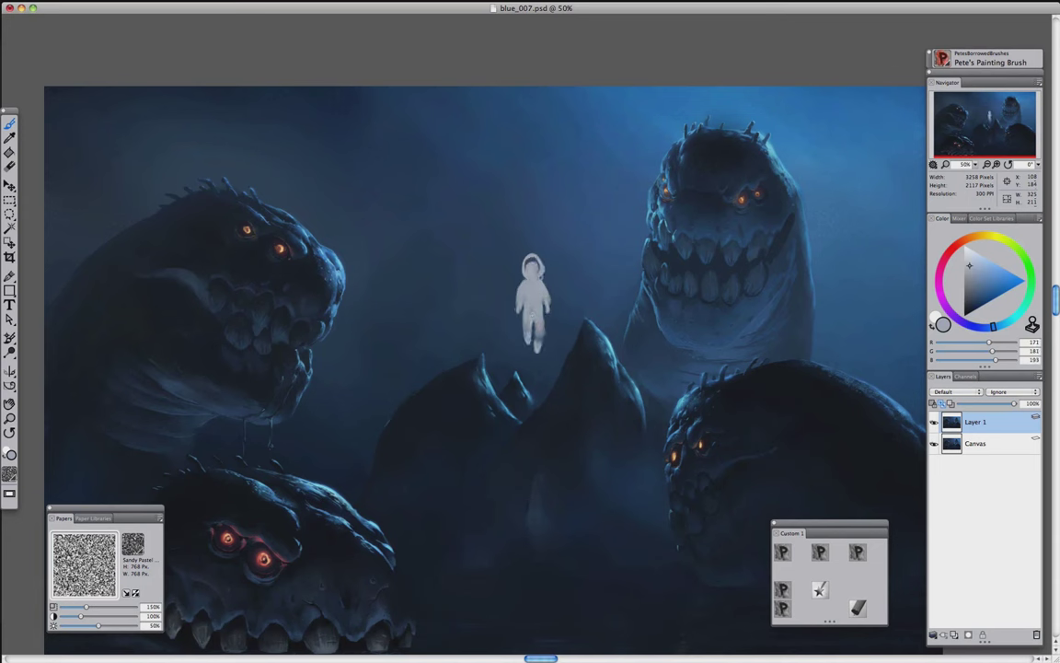
Detail the floating figure with a shaded face, cape and white glow, and brighten the tips of the central peaks
{"action": "left_click", "coordinate": [972, 280]}
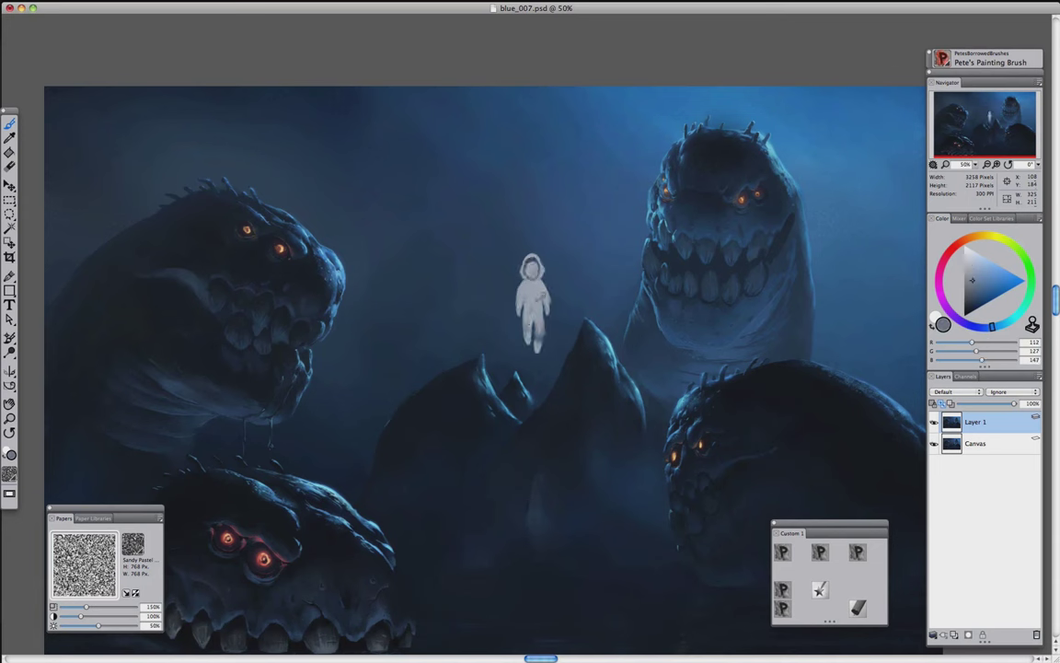
{"action": "left_click", "coordinate": [534, 296], "text": "alt"}
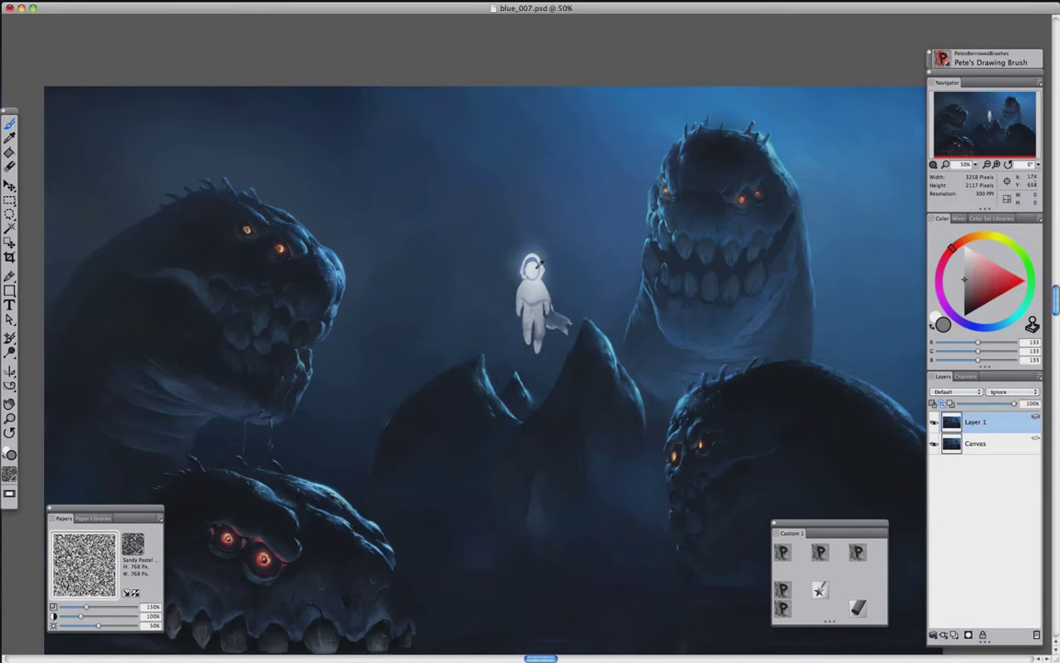
{"action": "left_click", "coordinate": [538, 266], "text": "alt"}
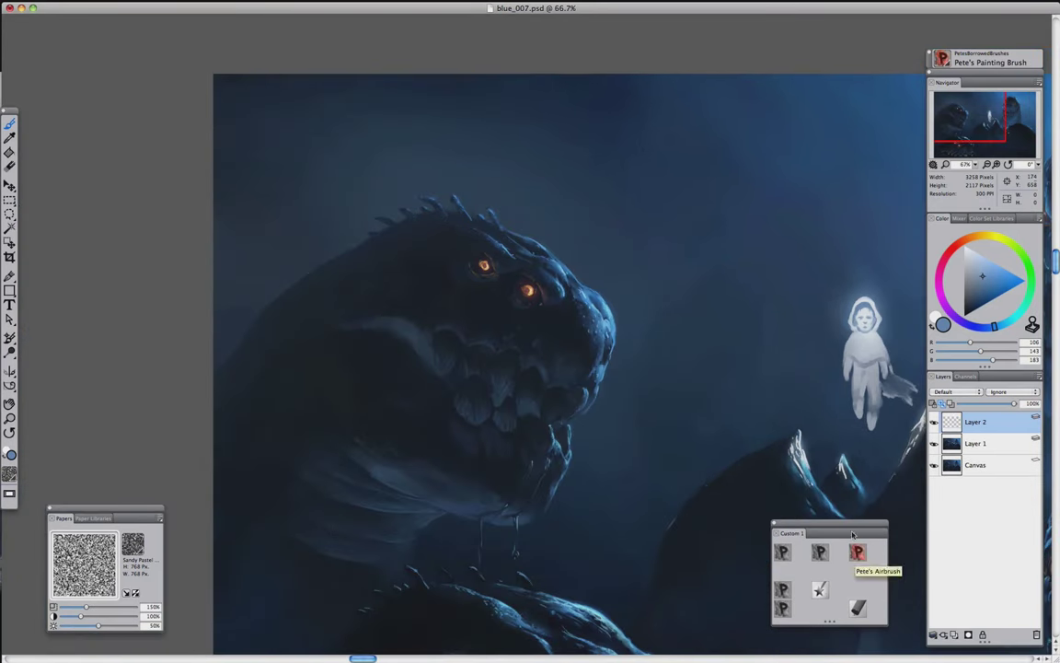
Airbrush light blue wisps around the left creature's head on Layer 2 with Pete's Airbrush, and set the layer to Gel
{"action": "left_click", "coordinate": [856, 292], "text": "alt"}
{"action": "mouse_move", "coordinate": [552, 274]}
{"action": "left_mouse_down"}
{"action": "mouse_move", "coordinate": [575, 256]}
{"action": "mouse_move", "coordinate": [642, 278]}
{"action": "mouse_move", "coordinate": [611, 255]}
{"action": "left_mouse_up"}
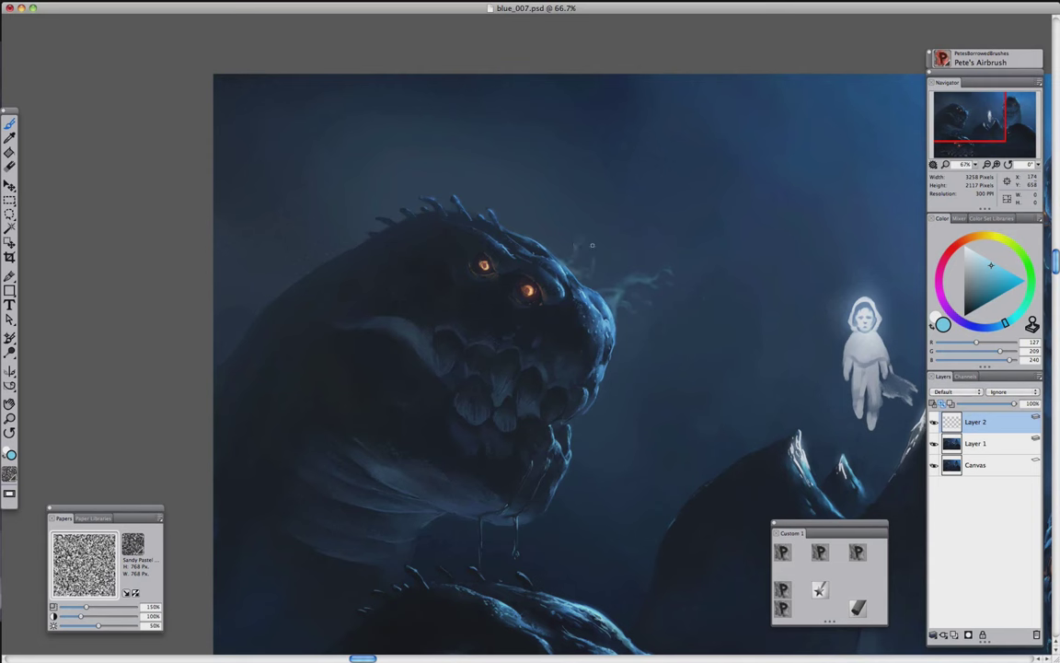
{"action": "left_click", "coordinate": [849, 291], "text": "alt"}
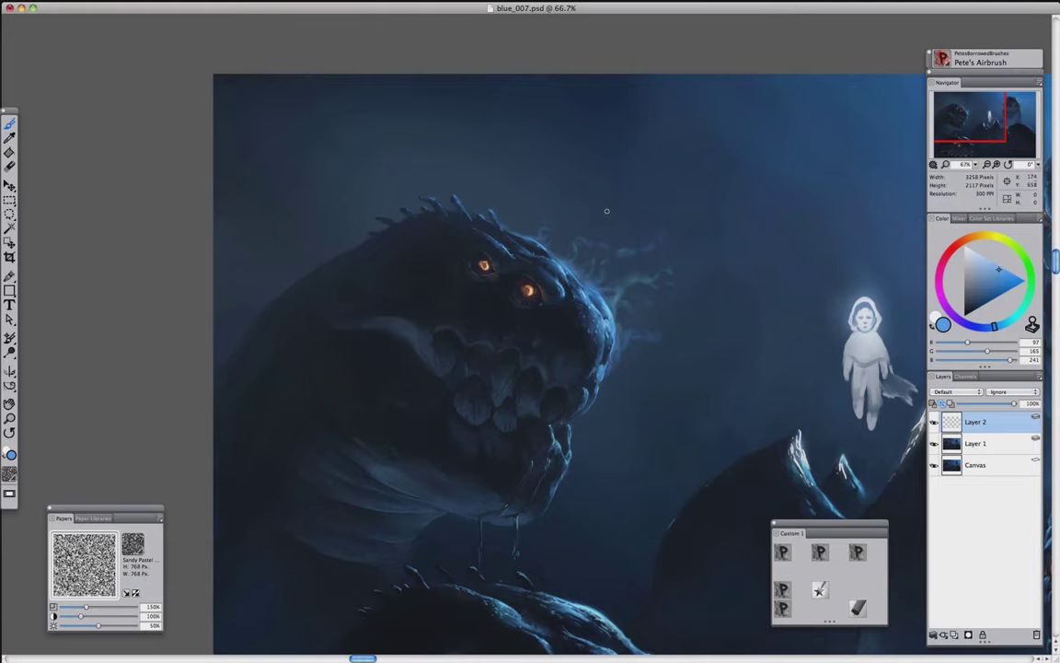
{"action": "key", "text": "ctrl+minus"}
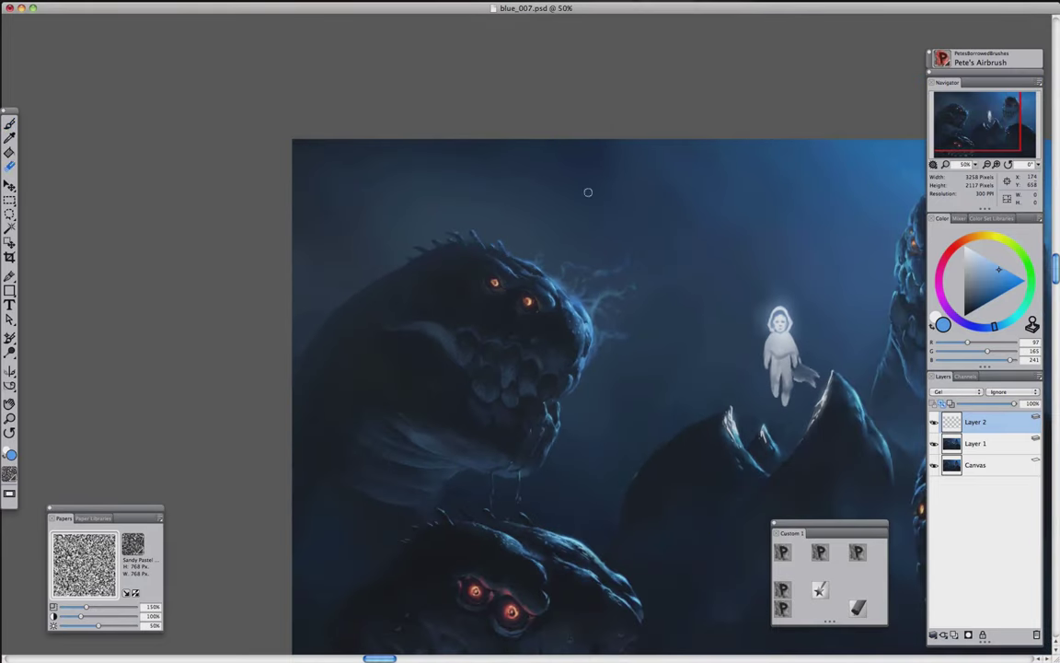
{"action": "key", "text": "ctrl+plus"}
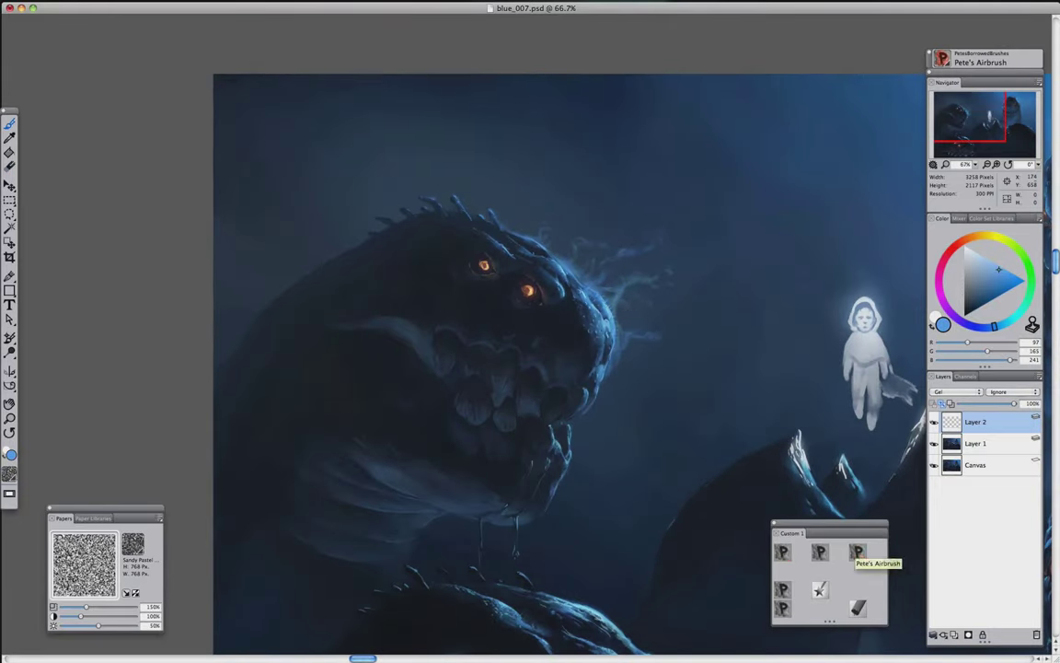
Duplicate Layer 1 and add a dark blue glow along the left creature's head edge with the Glow brush
{"action": "left_click", "coordinate": [819, 589]}
{"action": "right_click", "coordinate": [975, 443]}
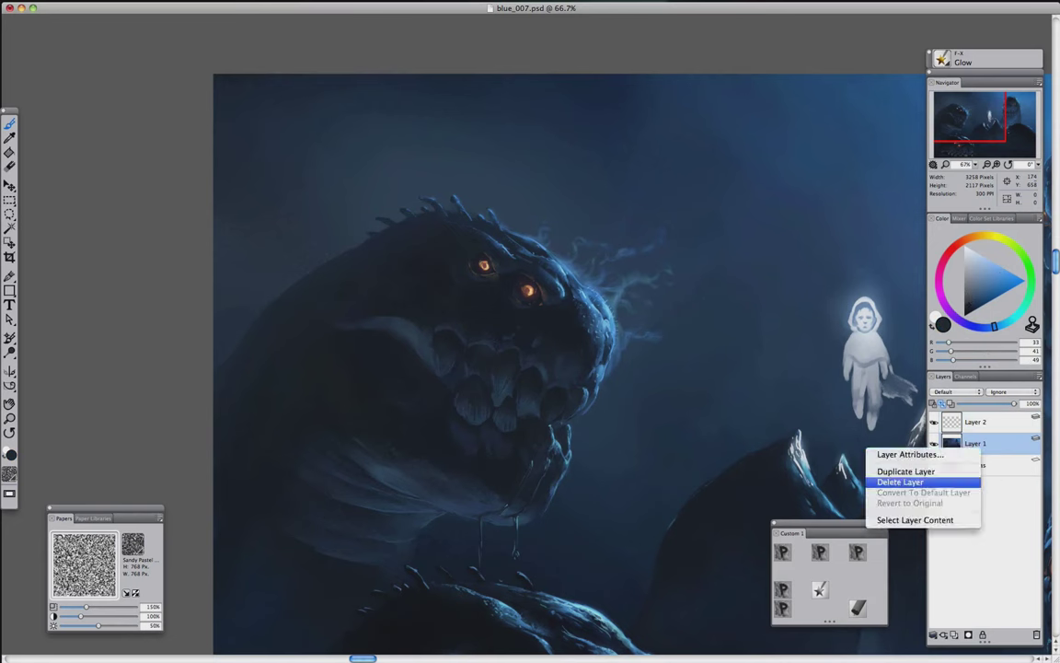
{"action": "left_click", "coordinate": [898, 466]}
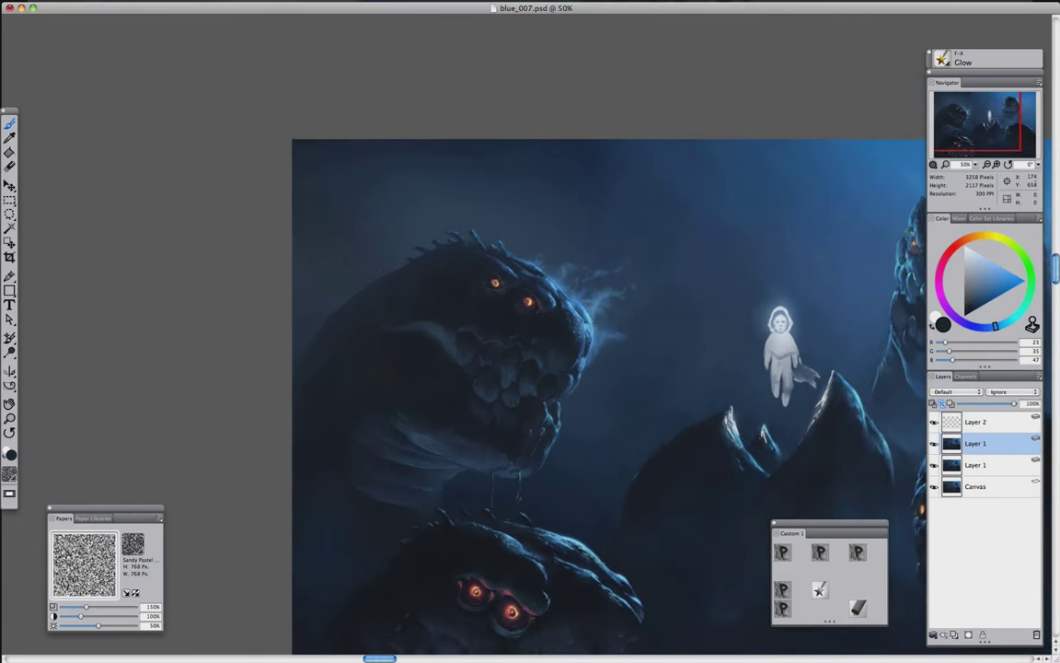
Airbrush light cyan wisps around the rear right creature's spines and head on Layer 2
{"action": "left_click", "coordinate": [976, 421]}
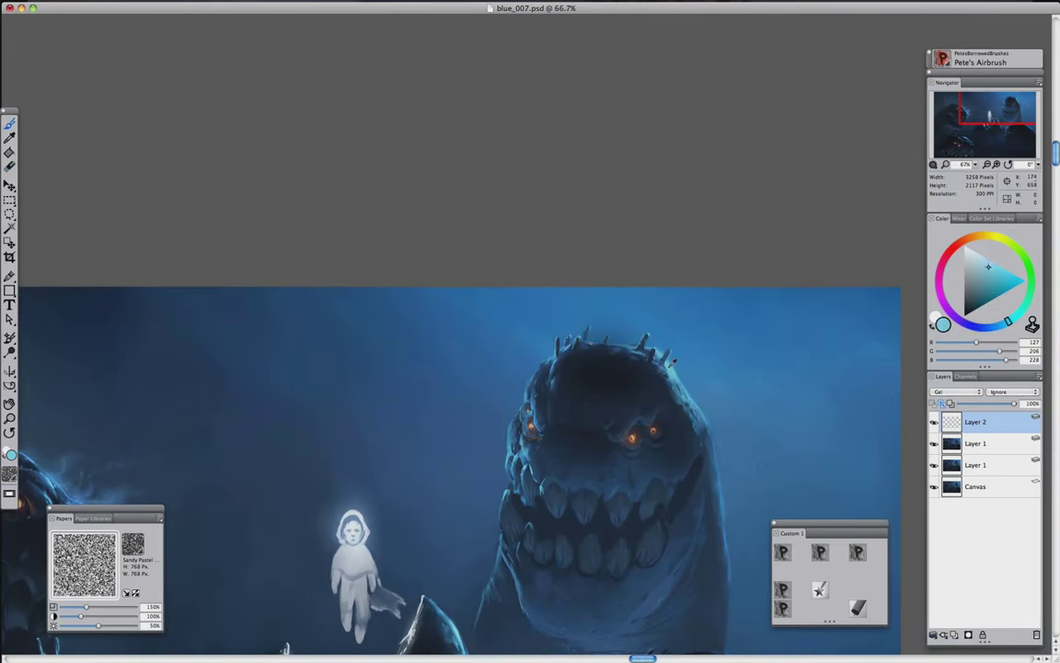
{"action": "left_click", "coordinate": [615, 331], "text": "alt"}
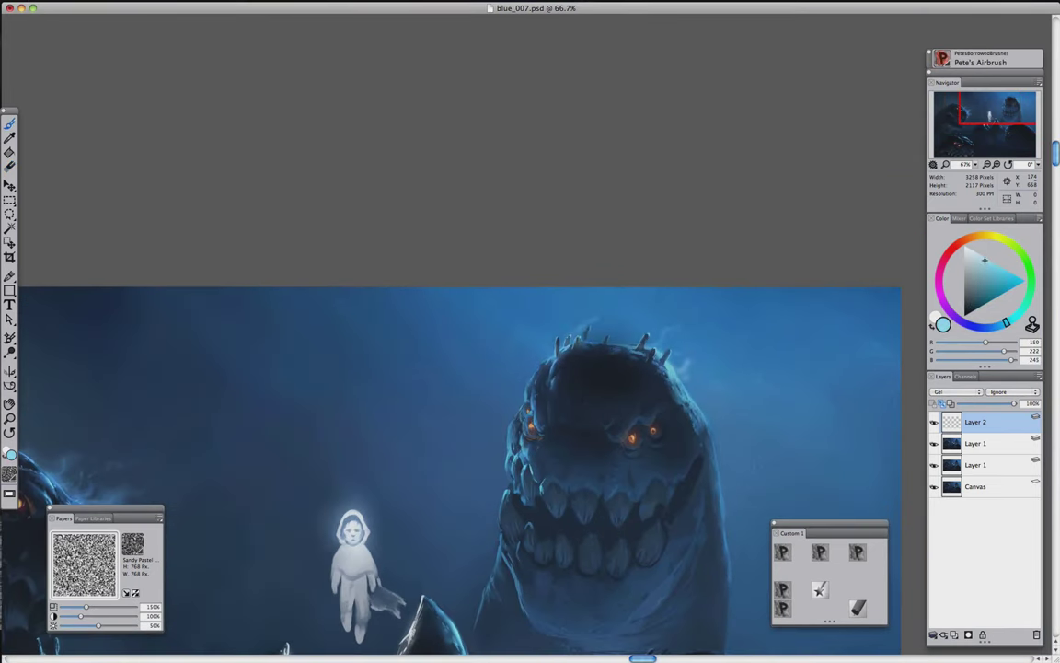
{"action": "mouse_move", "coordinate": [615, 331]}
{"action": "left_mouse_down"}
{"action": "mouse_move", "coordinate": [635, 307]}
{"action": "mouse_move", "coordinate": [612, 321]}
{"action": "mouse_move", "coordinate": [571, 300]}
{"action": "mouse_move", "coordinate": [731, 319]}
{"action": "mouse_move", "coordinate": [659, 288]}
{"action": "left_mouse_up"}
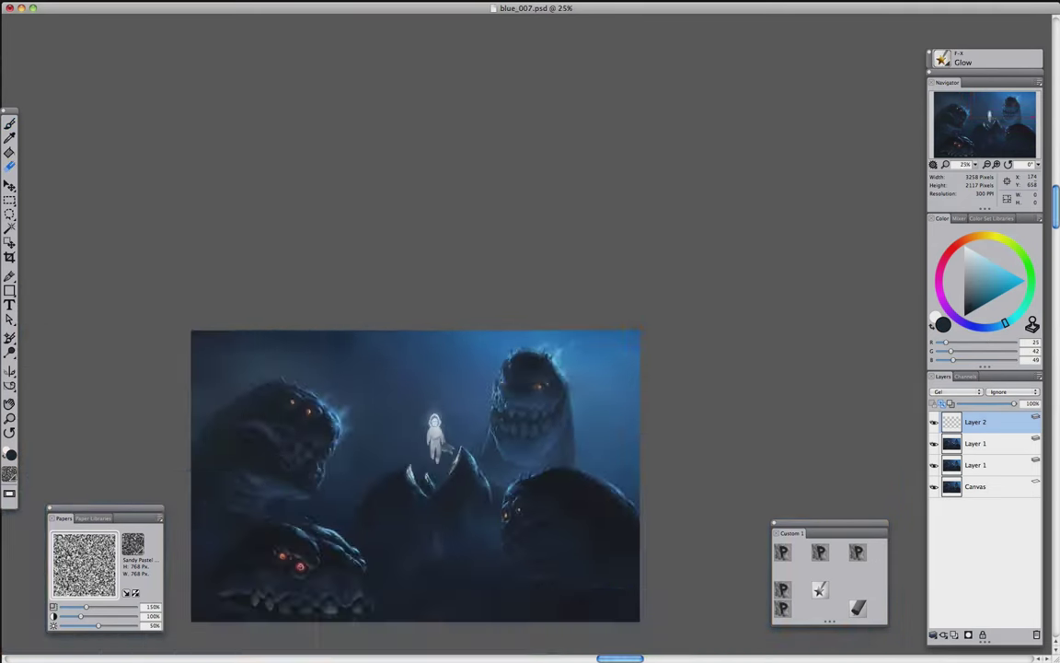
Refine the rear right creature's teeth and chin in dark blue on Layer 1 with Pete's Drawing Brush, blending with Pete's Blender 2
{"action": "scroll", "coordinate": [355, 523], "scroll_direction": "up", "scroll_amount": 3}
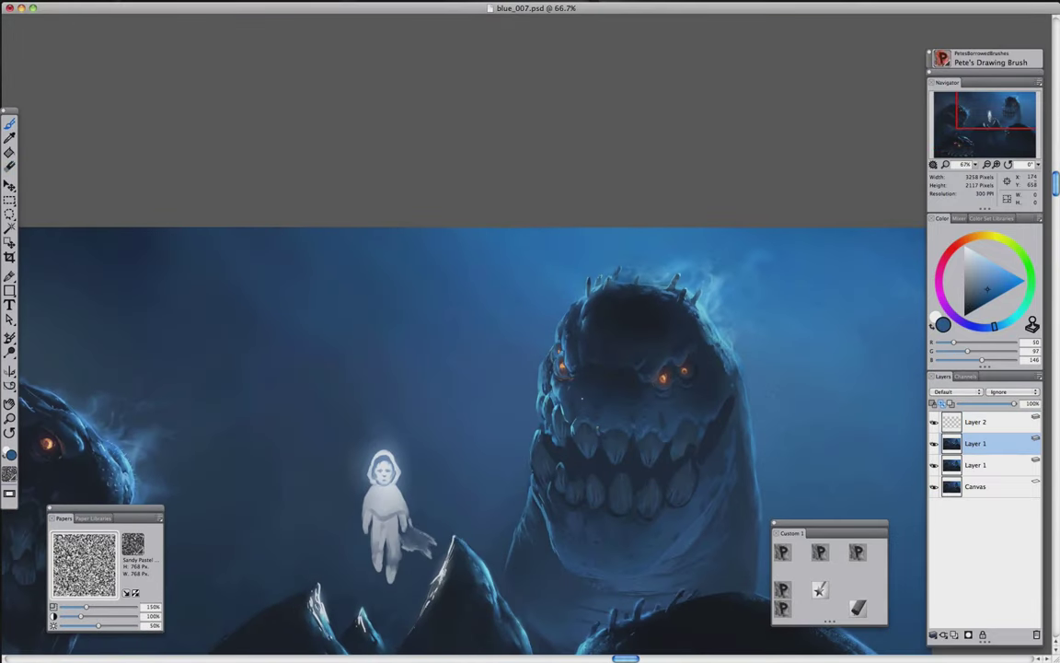
{"action": "left_click", "coordinate": [634, 516], "text": "alt"}
{"action": "key", "text": "b"}
{"action": "left_click", "coordinate": [783, 590]}
{"action": "key", "text": "b"}
{"action": "scroll", "coordinate": [652, 469], "scroll_direction": "down", "scroll_amount": 2}
{"action": "scroll", "coordinate": [653, 470], "scroll_direction": "up", "scroll_amount": 5}
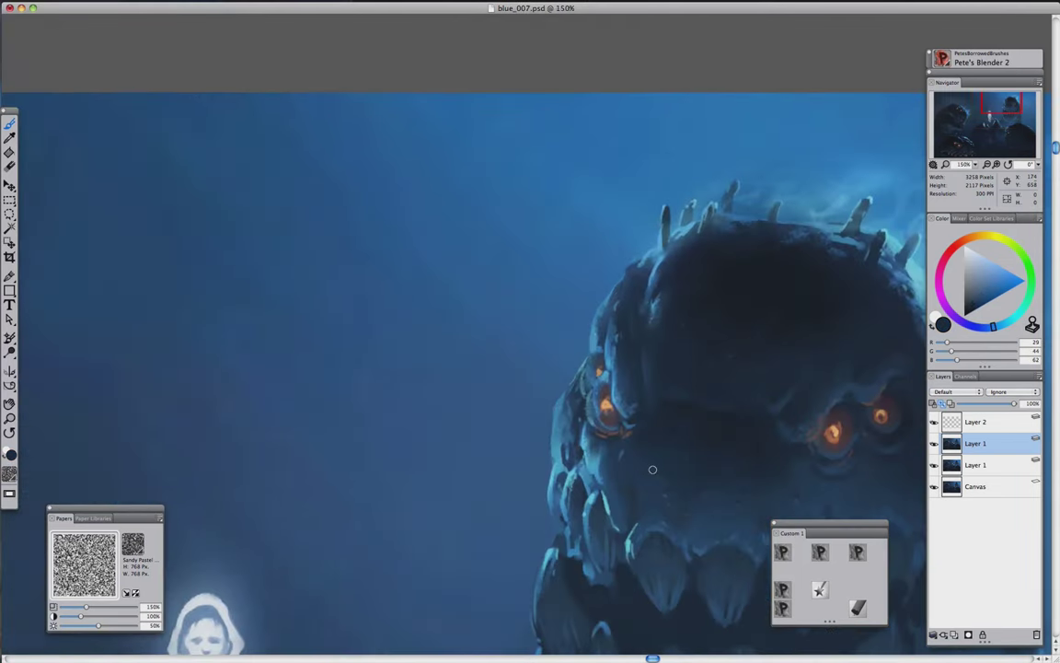
{"action": "scroll", "coordinate": [653, 470], "scroll_direction": "down", "scroll_amount": 3}
{"action": "scroll", "coordinate": [525, 396], "scroll_direction": "up", "scroll_amount": 1}
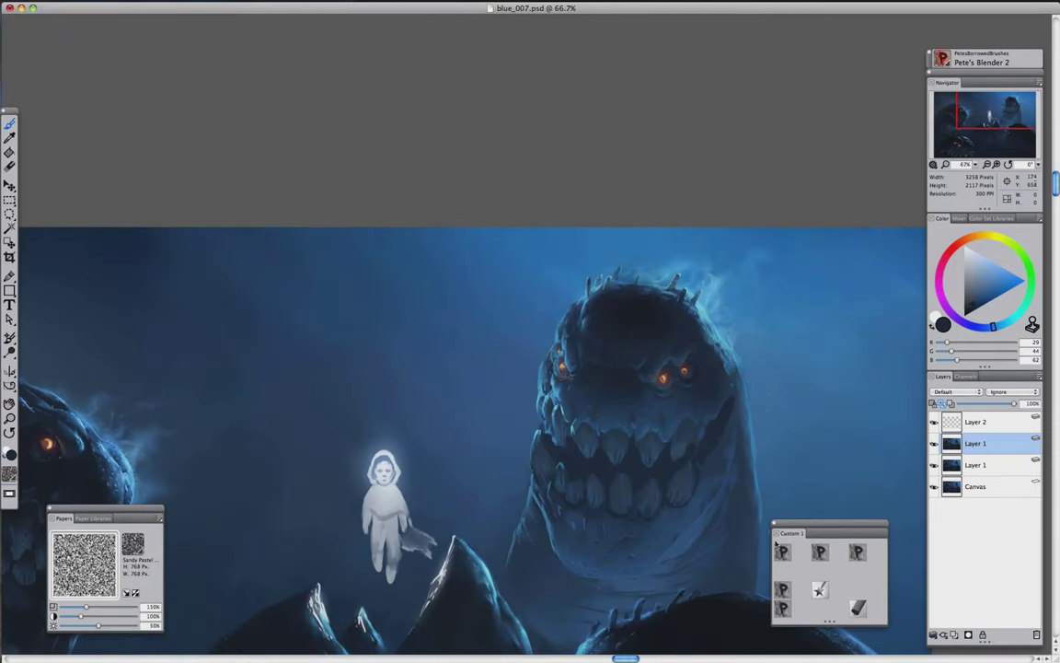
Airbrush light blue wisps around the front right creature's spines and head on Layer 2 with Pete's Airbrush
{"action": "left_click", "coordinate": [976, 421]}
{"action": "left_click", "coordinate": [993, 268]}
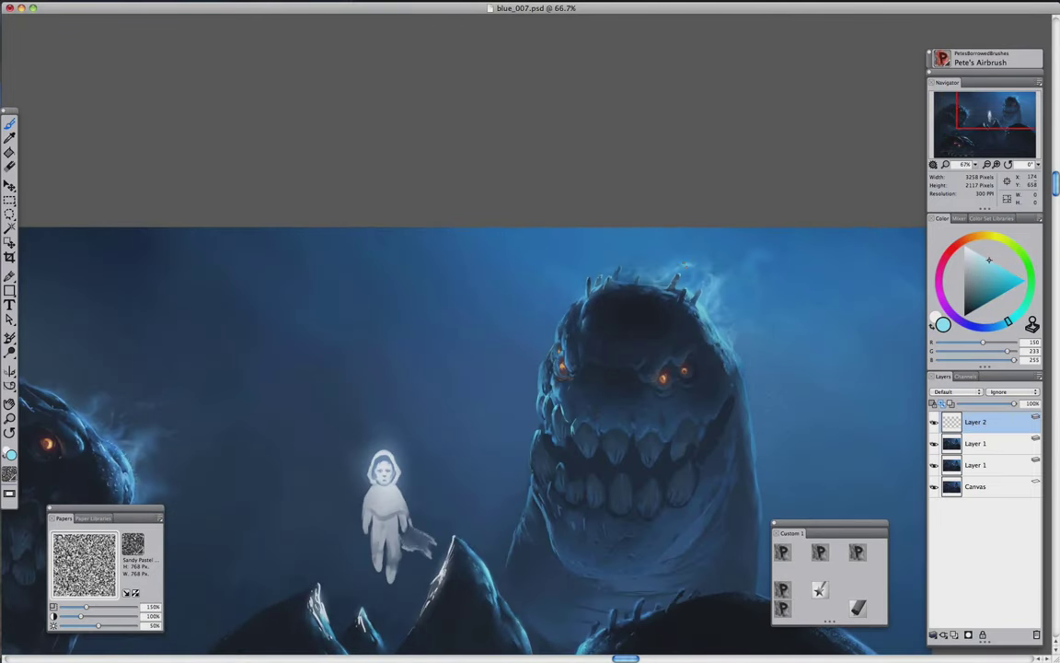
{"action": "scroll", "coordinate": [460, 368], "scroll_direction": "down", "scroll_amount": 5}
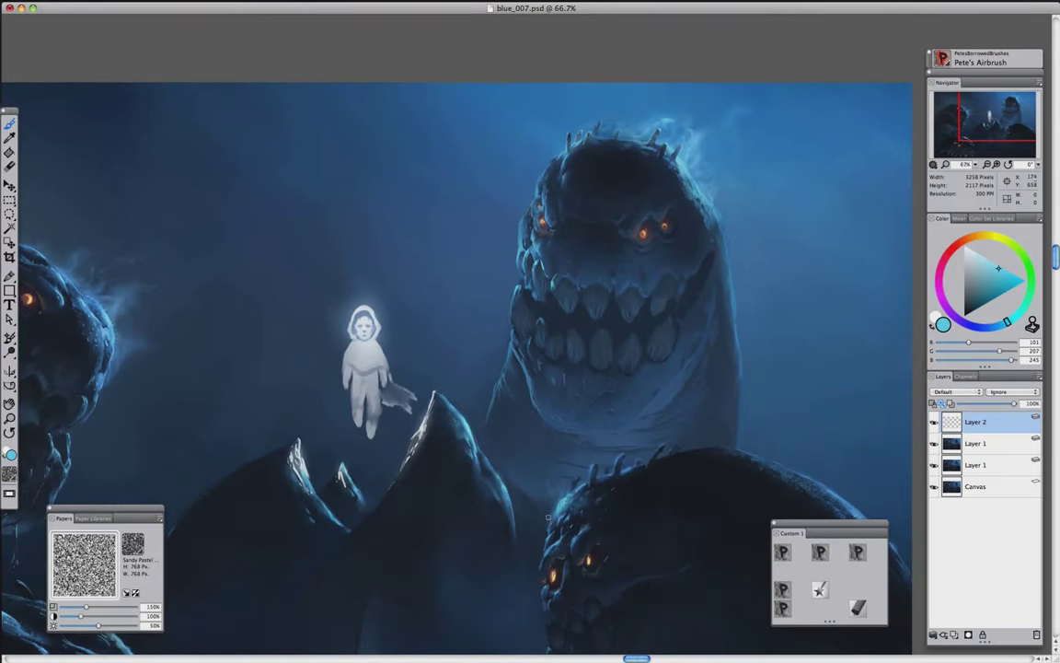
{"action": "left_click_drag", "start_coordinate": [1004, 324], "coordinate": [999, 325]}
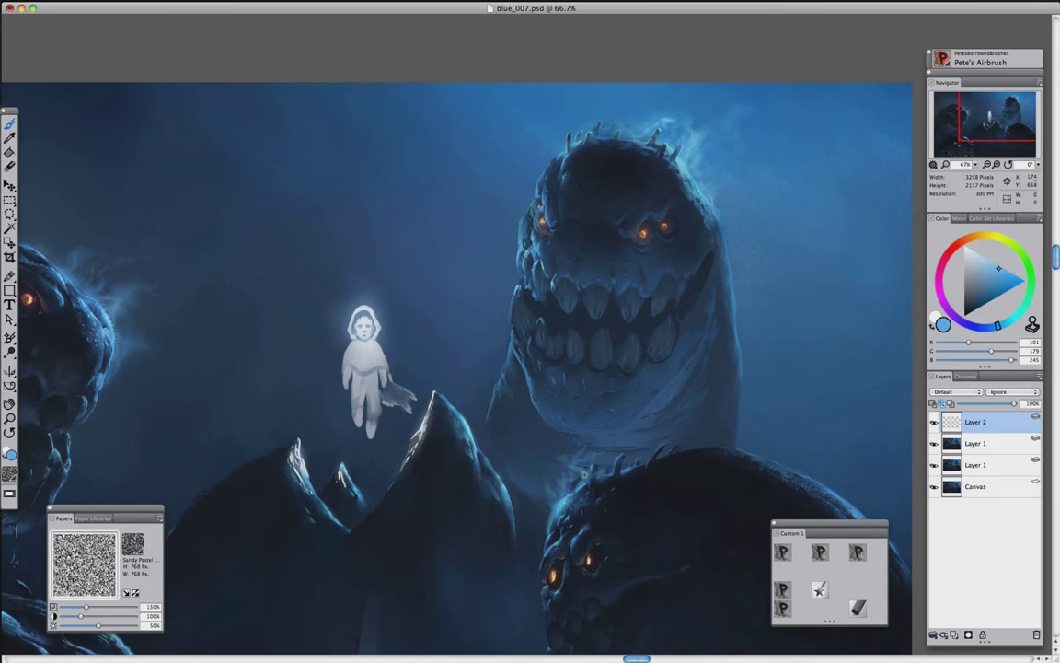
Add Layer 3 set to Multiply and airbrush soft grey shading over the left side of the painting
{"action": "key", "text": "super+minus"}
{"action": "key", "text": "super+minus"}
{"action": "key", "text": "super+minus"}
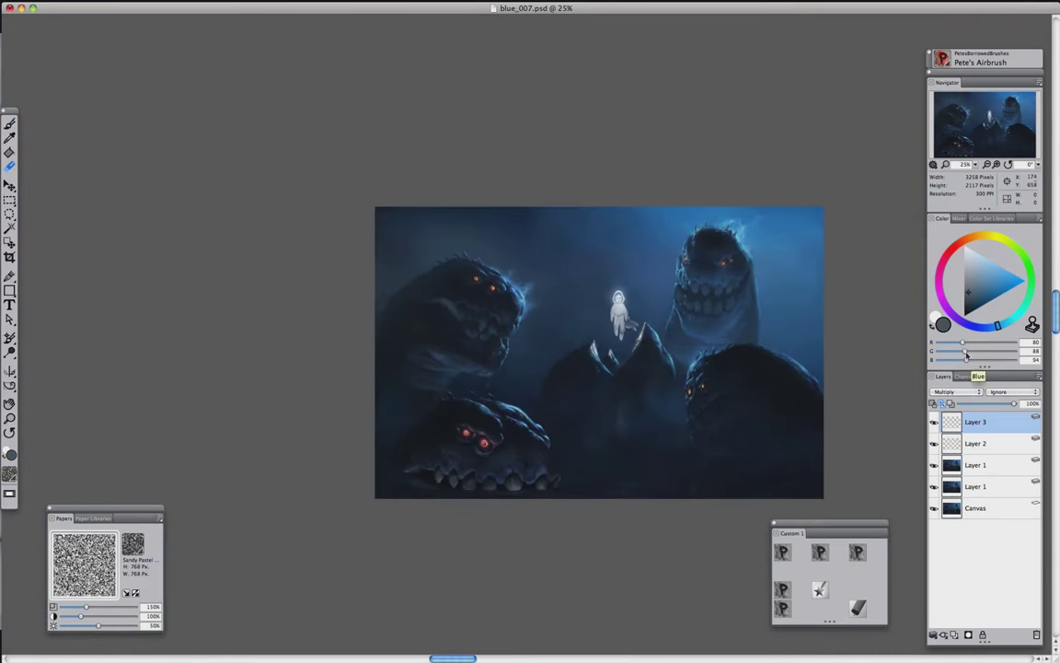
{"action": "key", "text": "b"}
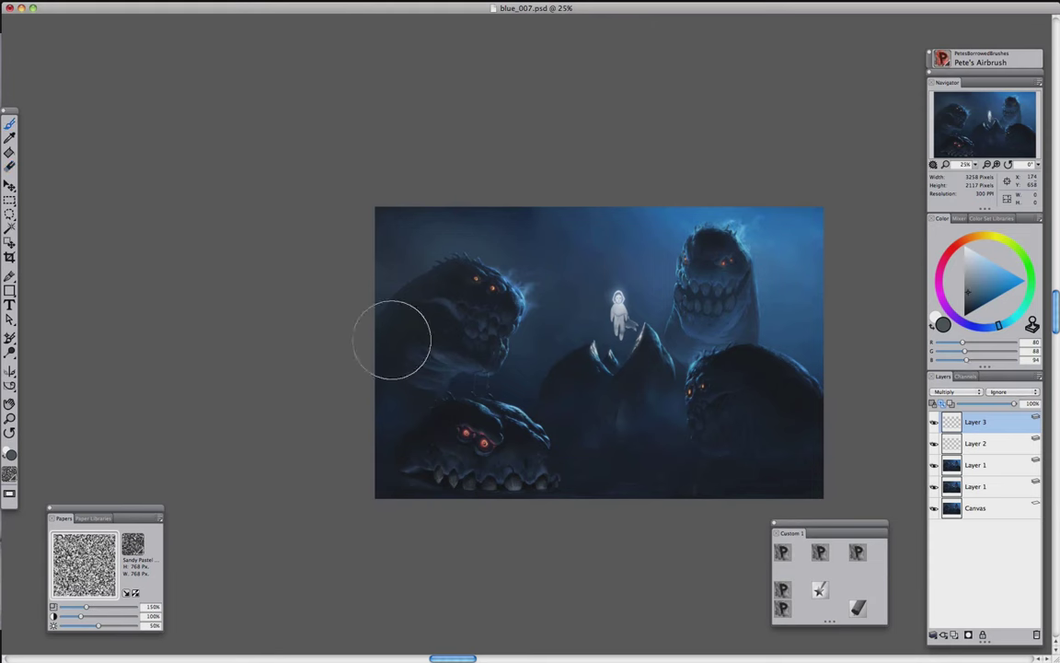
{"action": "left_click", "coordinate": [969, 272]}
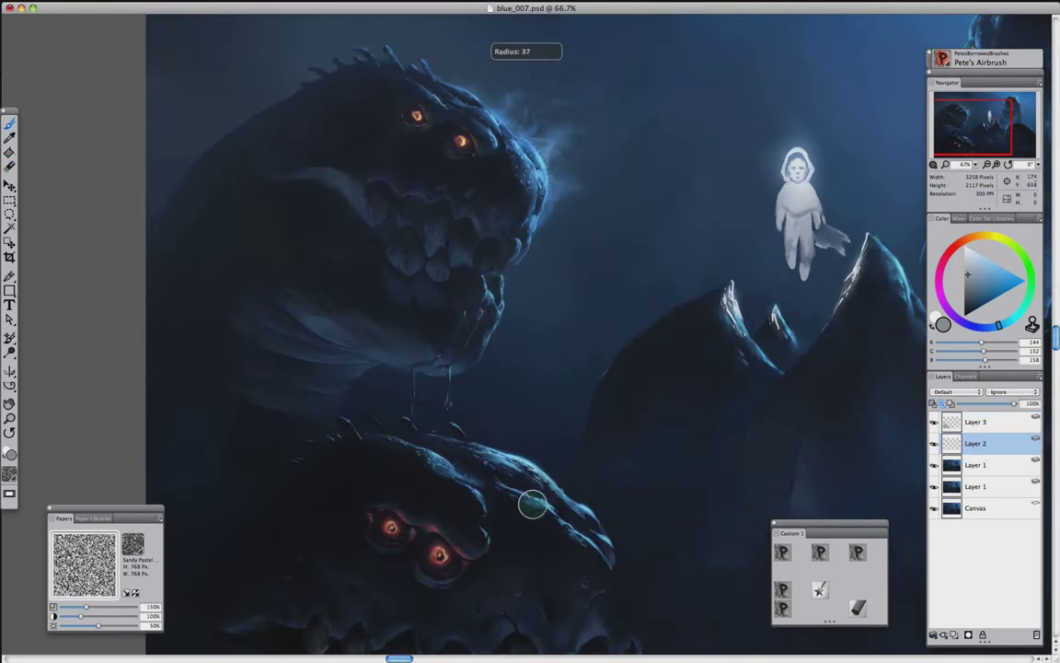
Airbrush light blue wisps rising from the front left creature's head on Layer 2
{"action": "mouse_move", "coordinate": [594, 512]}
{"action": "left_mouse_down"}
{"action": "mouse_move", "coordinate": [559, 457]}
{"action": "mouse_move", "coordinate": [484, 402]}
{"action": "mouse_move", "coordinate": [522, 431]}
{"action": "mouse_move", "coordinate": [471, 416]}
{"action": "mouse_move", "coordinate": [590, 468]}
{"action": "left_mouse_up"}
{"action": "key", "text": "super+0"}
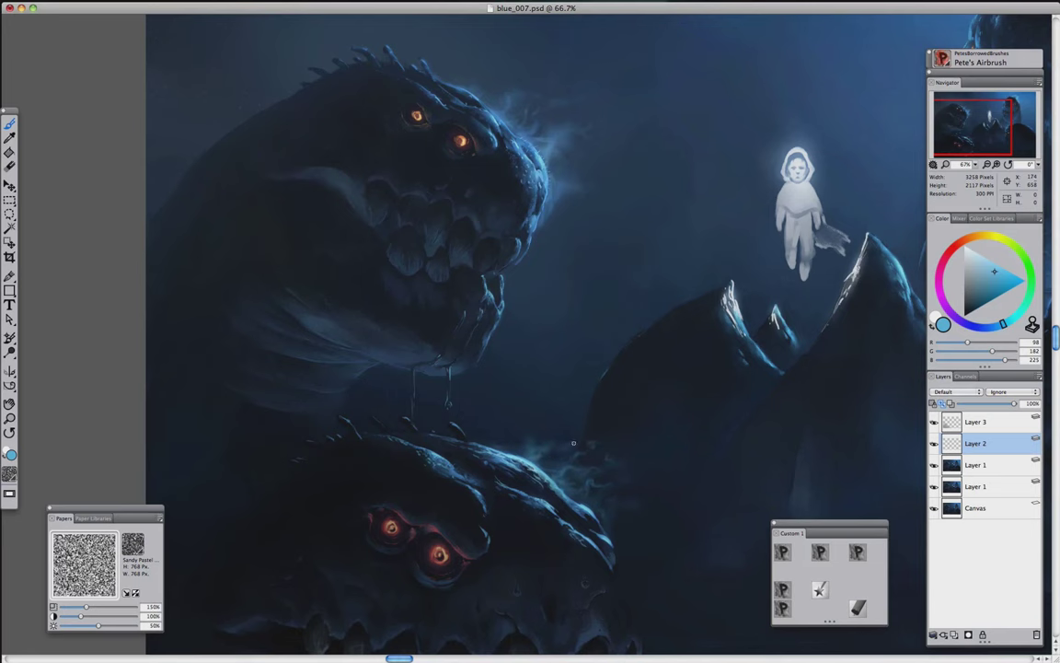
{"action": "left_click", "coordinate": [625, 463], "text": "alt"}
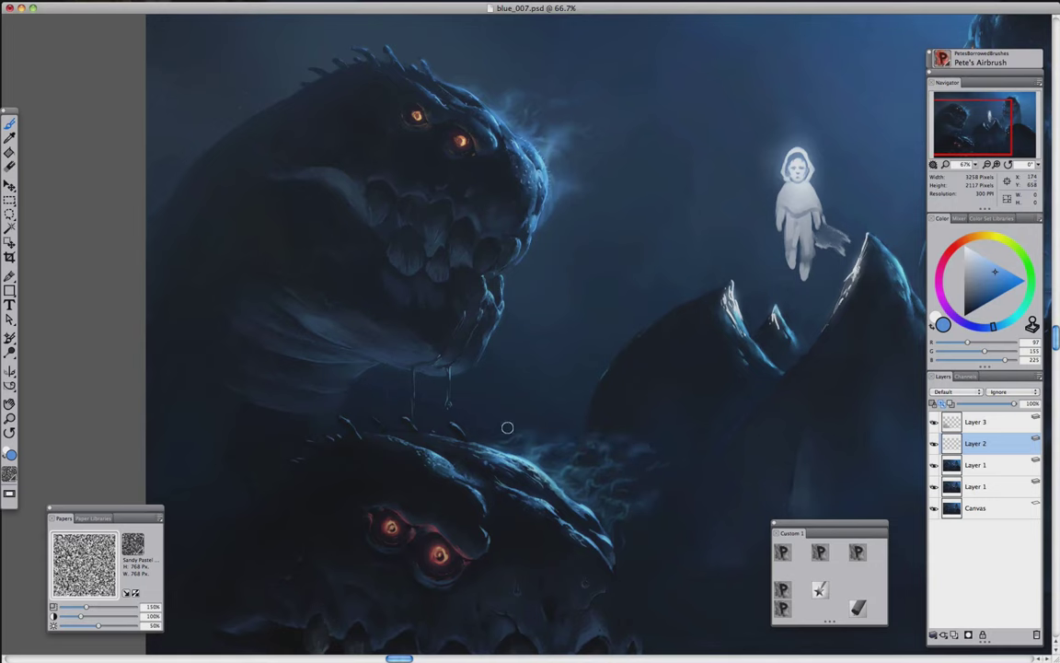
Add a dark blue glow around the front left creature's wisps on Layer 1 with the Glow brush, and erase excess wisps on Layer 2
{"action": "key", "text": "super+minus"}
{"action": "key", "text": "super+minus"}
{"action": "left_click", "coordinate": [820, 590]}
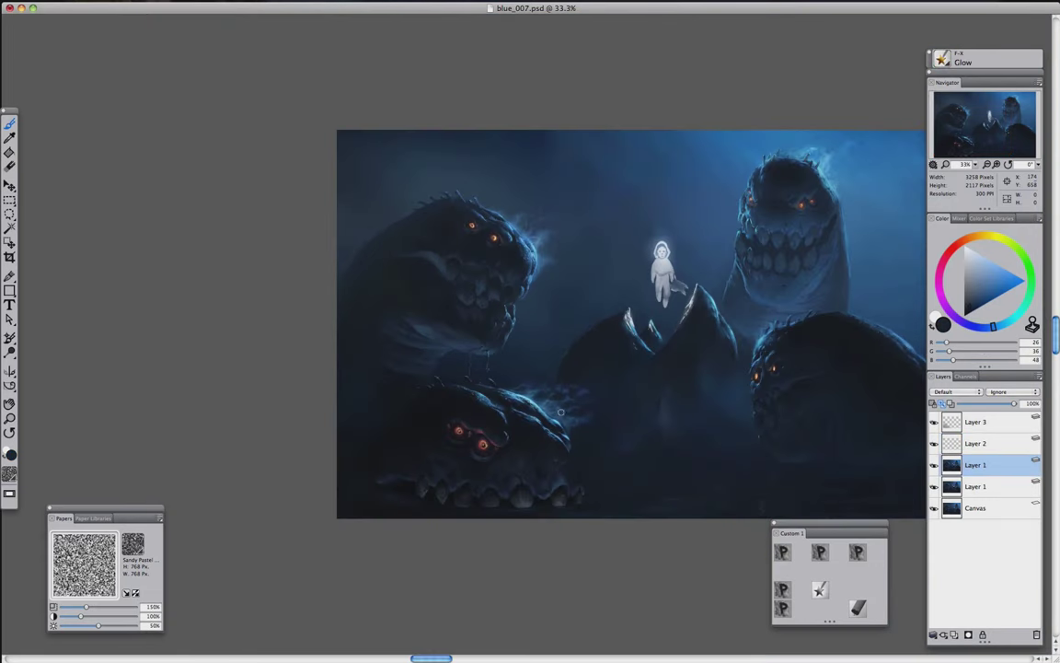
{"action": "left_click", "coordinate": [551, 377], "text": "alt"}
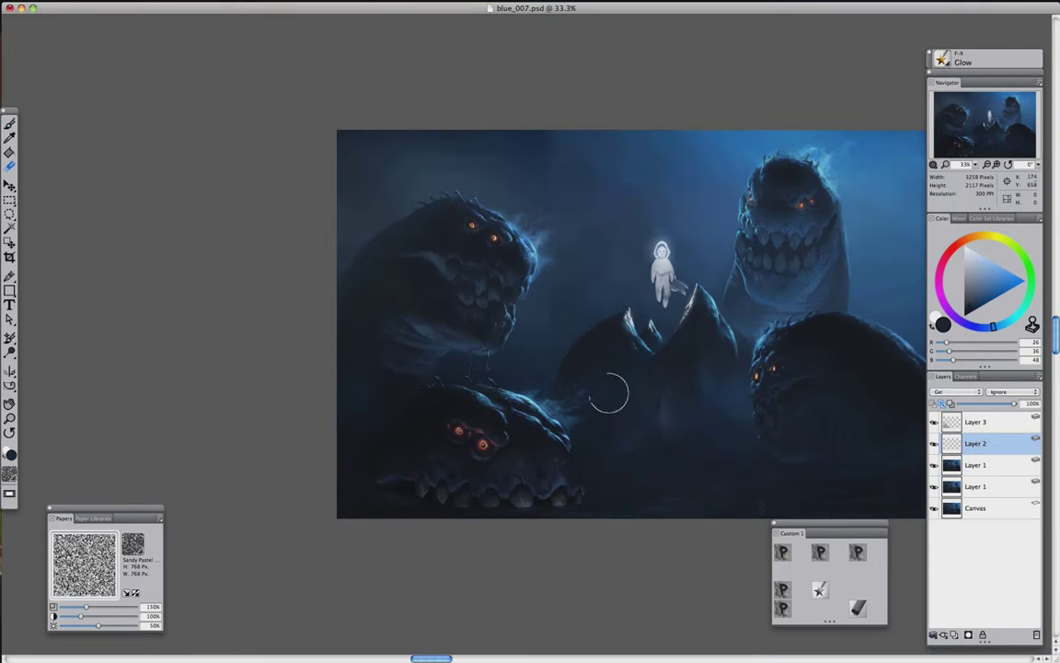
{"action": "key", "text": "super+minus"}
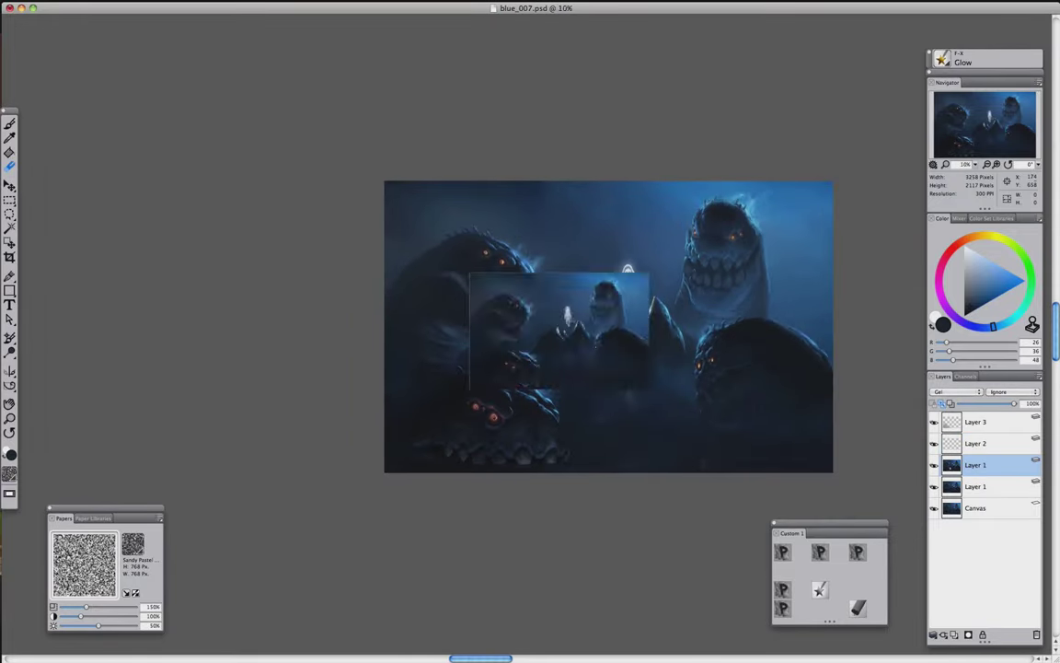
{"action": "scroll", "coordinate": [516, 331], "scroll_direction": "up", "scroll_amount": 3}
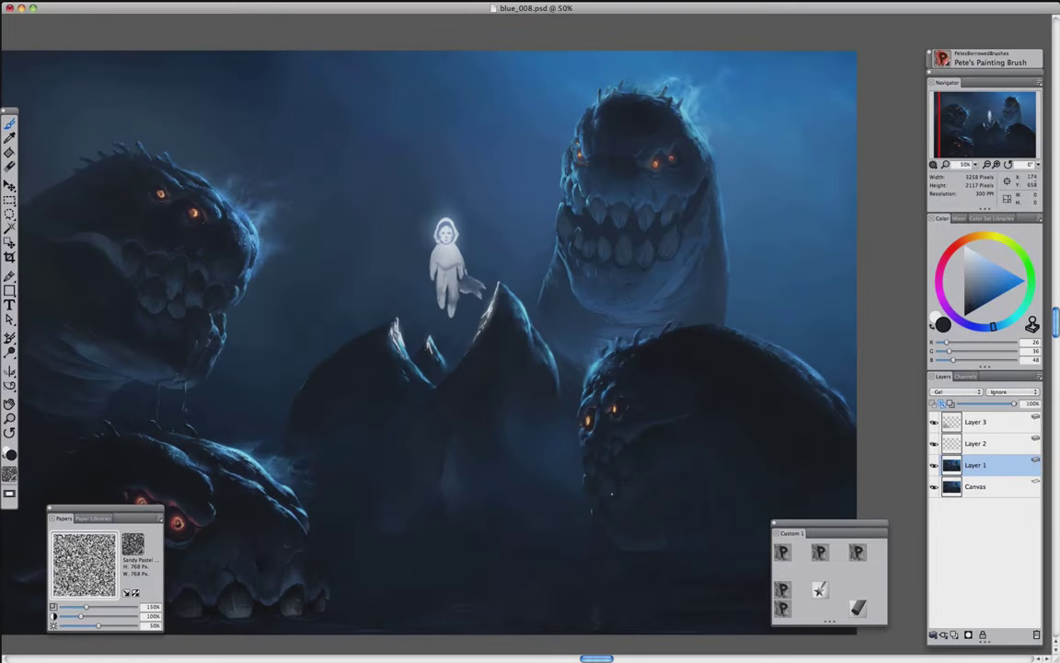
Paint dark skin details on the front right creature's lower face on Layer 1 with Pete's Painting Brush
{"action": "left_click", "coordinate": [620, 498], "text": "alt"}
{"action": "left_click", "coordinate": [622, 503], "text": "alt"}
{"action": "left_click", "coordinate": [592, 509], "text": "alt"}
Merge Layers 1, 2 and 3 into one layer above the Canvas and detail the front left creature's skin with Pete's Drawing Brush
{"action": "scroll", "coordinate": [607, 469], "scroll_direction": "down", "scroll_amount": 3}
{"action": "scroll", "coordinate": [552, 469], "scroll_direction": "up", "scroll_amount": 4}
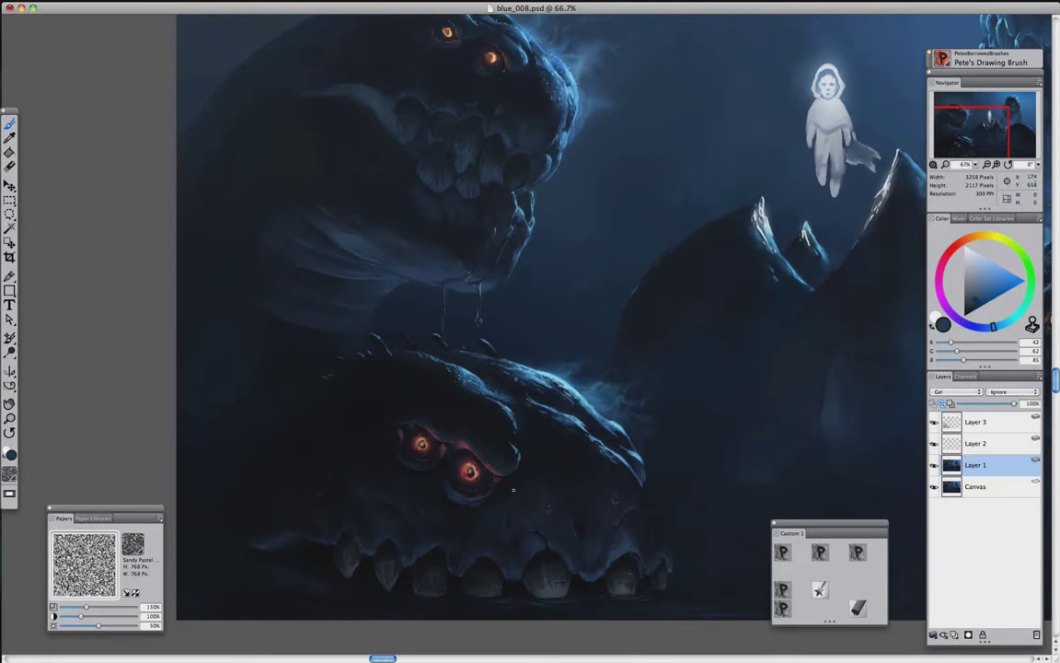
{"action": "left_click", "coordinate": [531, 471], "text": "alt"}
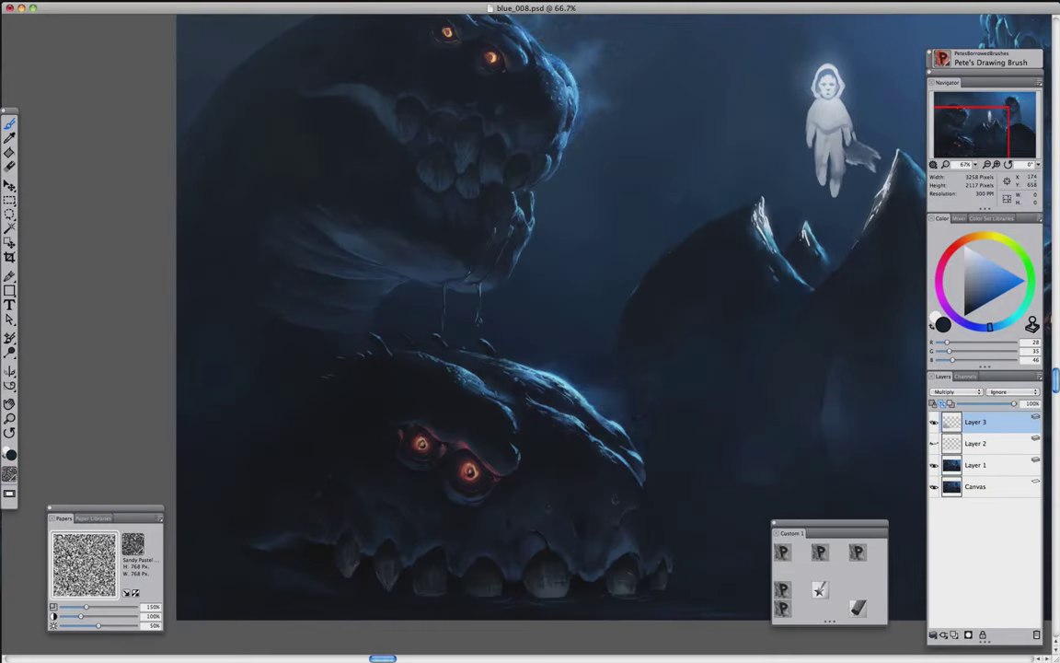
{"action": "left_click", "coordinate": [975, 421], "text": "shift"}
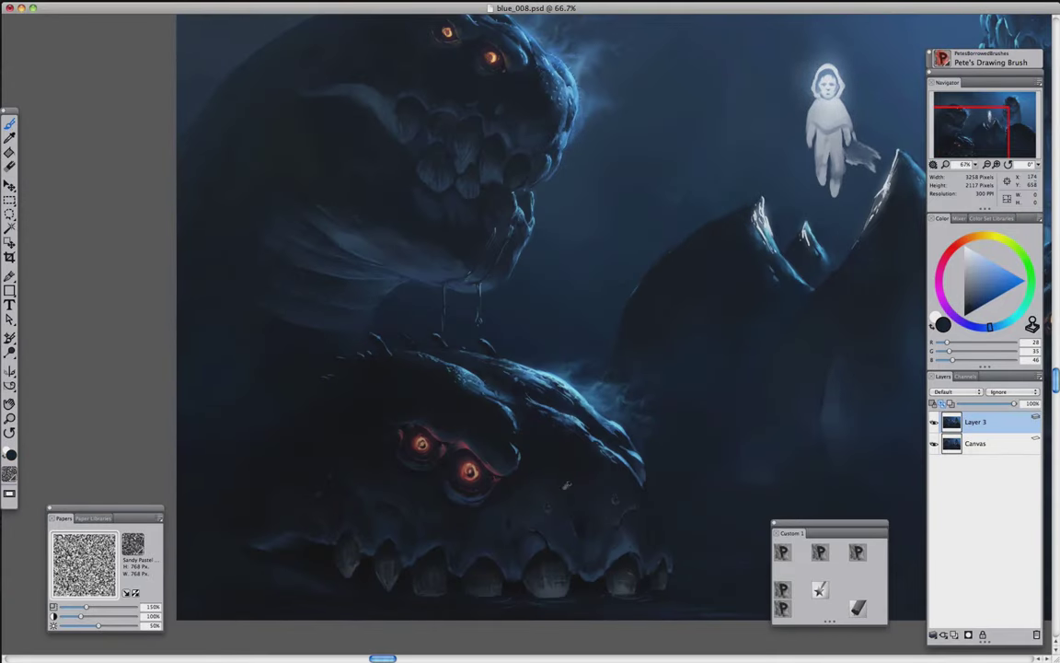
{"action": "left_click", "coordinate": [601, 512], "text": "alt"}
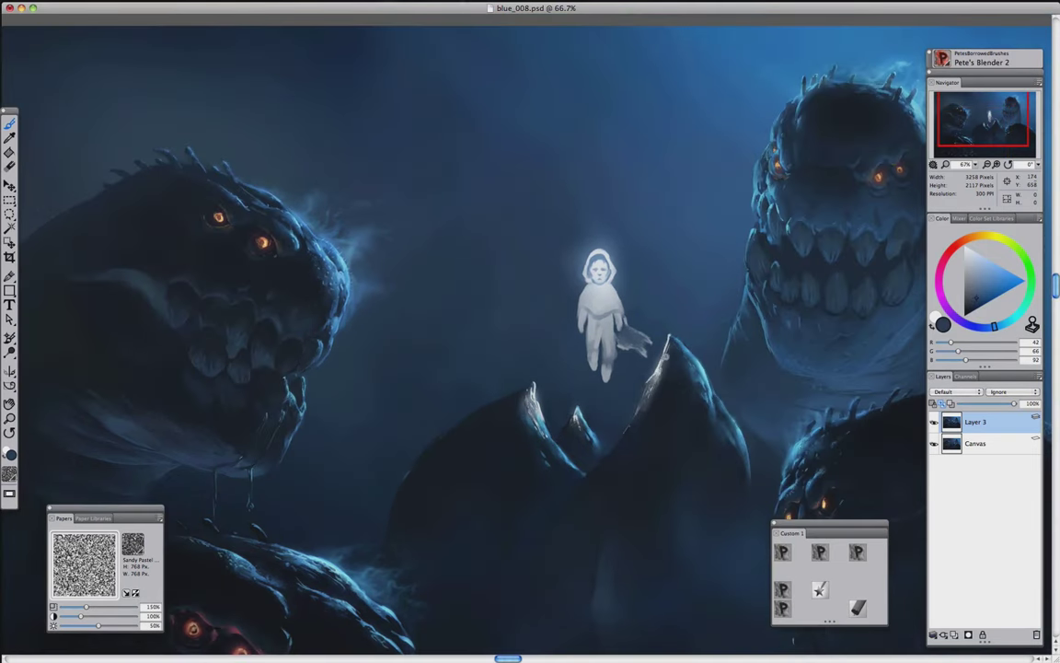
Touch up the floating figure in near-white on a duplicate of Layer 3, and merge the copy down
{"action": "scroll", "coordinate": [572, 299], "scroll_direction": "down", "scroll_amount": 5}
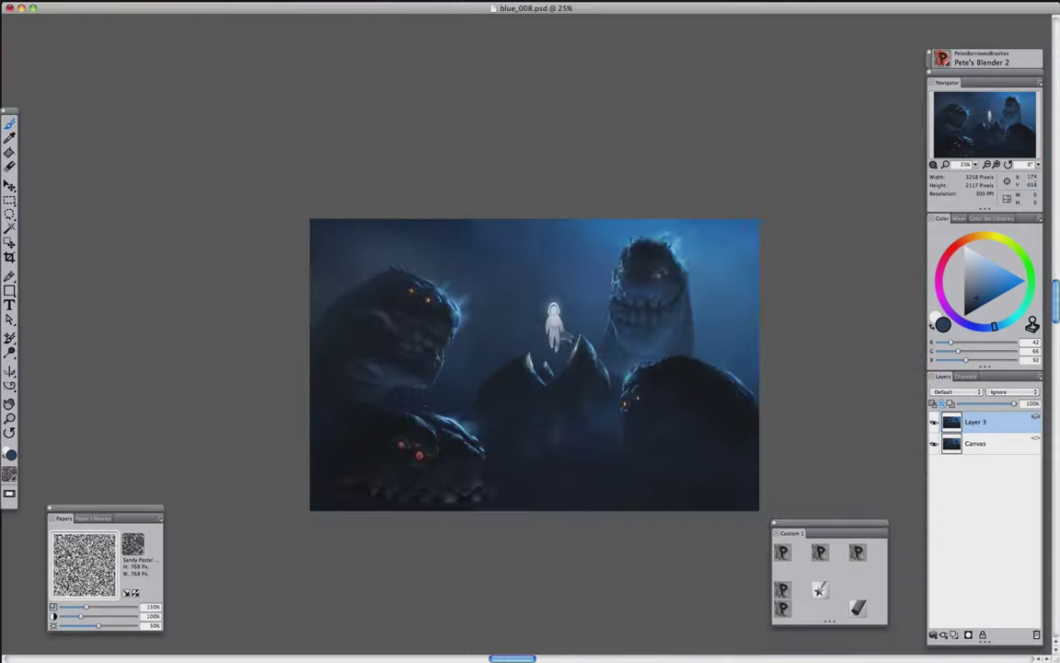
{"action": "scroll", "coordinate": [572, 299], "scroll_direction": "up", "scroll_amount": 3}
{"action": "scroll", "coordinate": [572, 299], "scroll_direction": "down", "scroll_amount": 5}
{"action": "scroll", "coordinate": [573, 300], "scroll_direction": "up", "scroll_amount": 7}
{"action": "left_click", "coordinate": [575, 297], "text": "alt"}
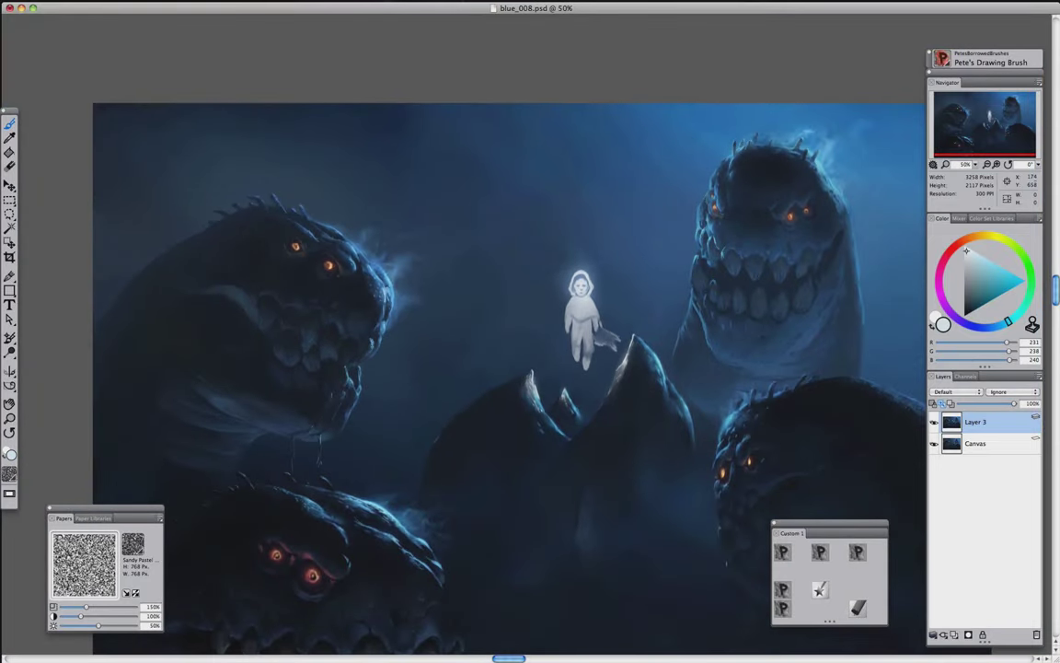
{"action": "key", "text": "super+alt+d"}
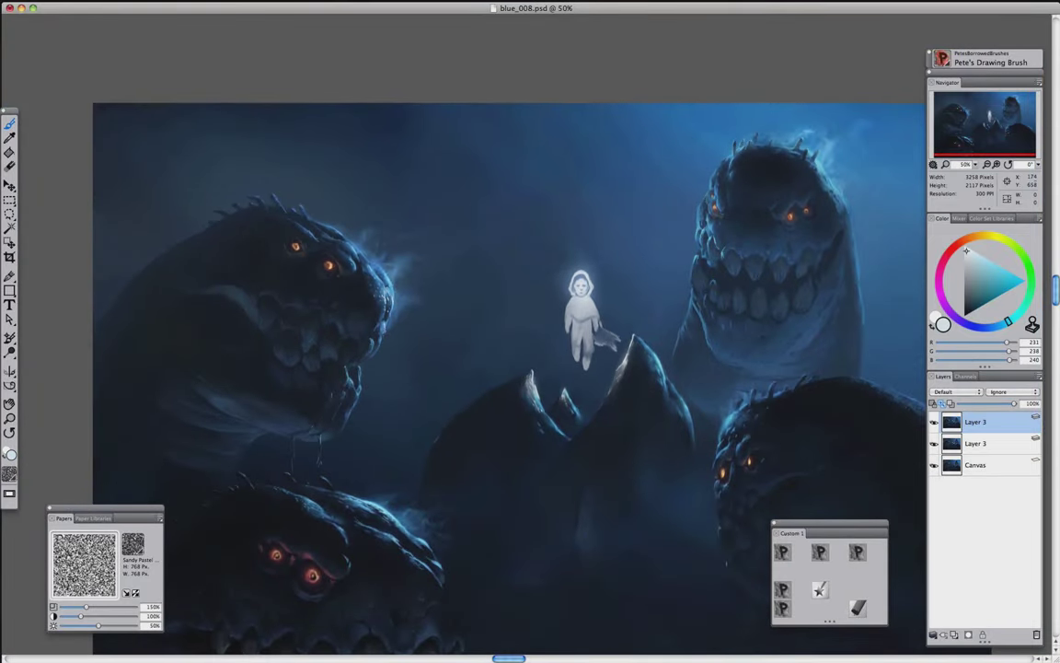
{"action": "left_click", "coordinate": [782, 586]}
{"action": "key", "text": "super+e"}
Lasso the gap between the rock peaks below the figure and fill it with a soft grey glow using the Glow brush
{"action": "key", "text": "l"}
{"action": "mouse_move", "coordinate": [544, 366]}
{"action": "left_mouse_down"}
{"action": "mouse_move", "coordinate": [550, 451]}
{"action": "mouse_move", "coordinate": [545, 366]}
{"action": "left_mouse_up"}
{"action": "key", "text": "b"}
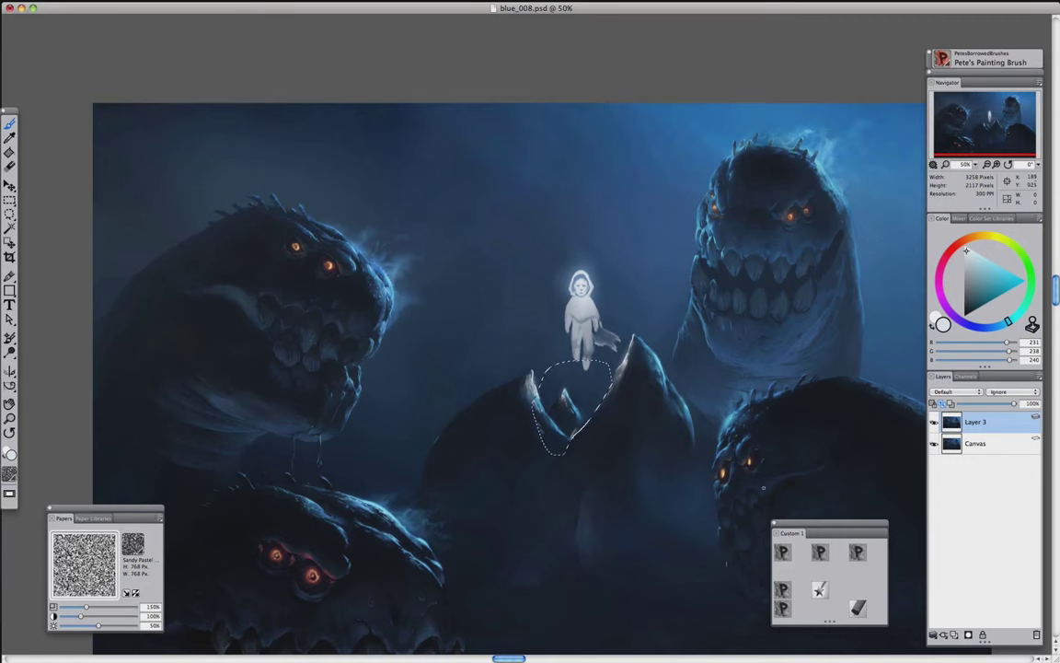
{"action": "left_click", "coordinate": [820, 589]}
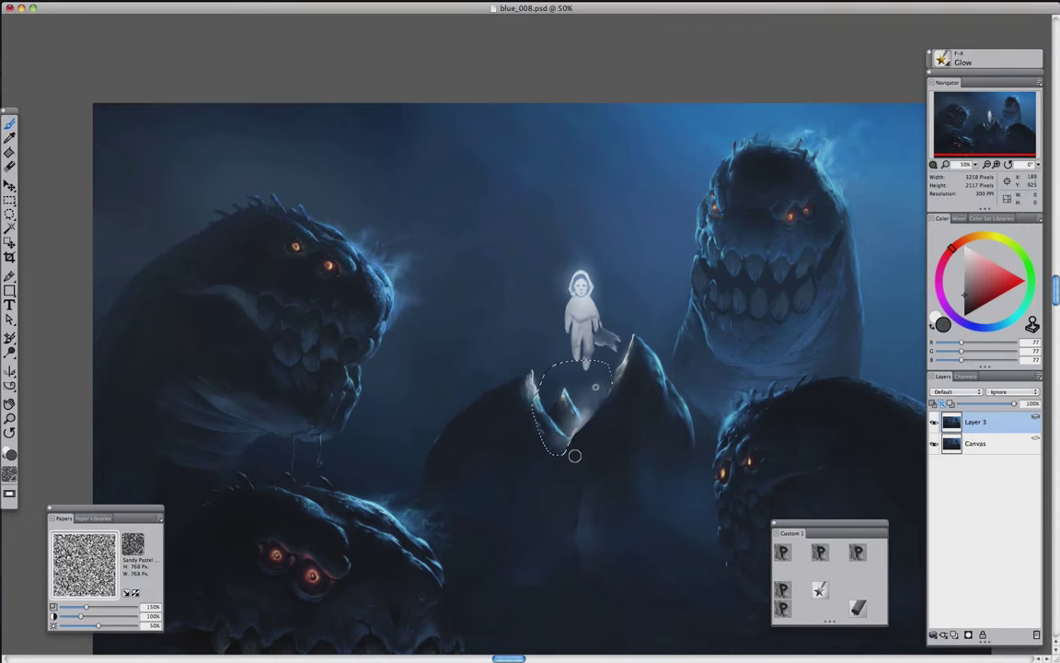
{"action": "key", "text": "super+minus"}
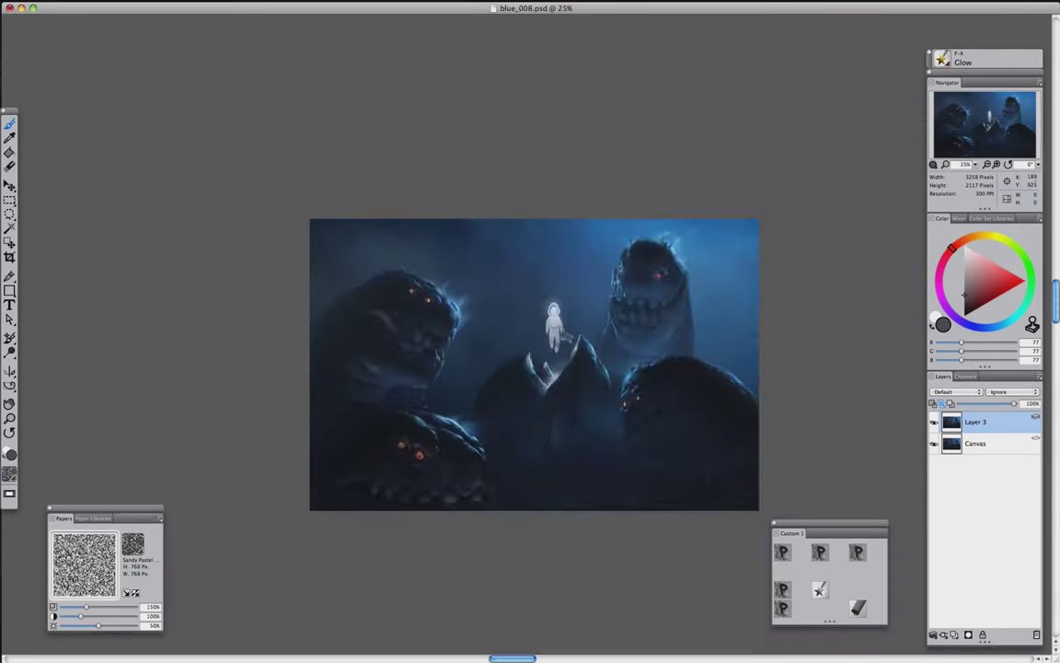
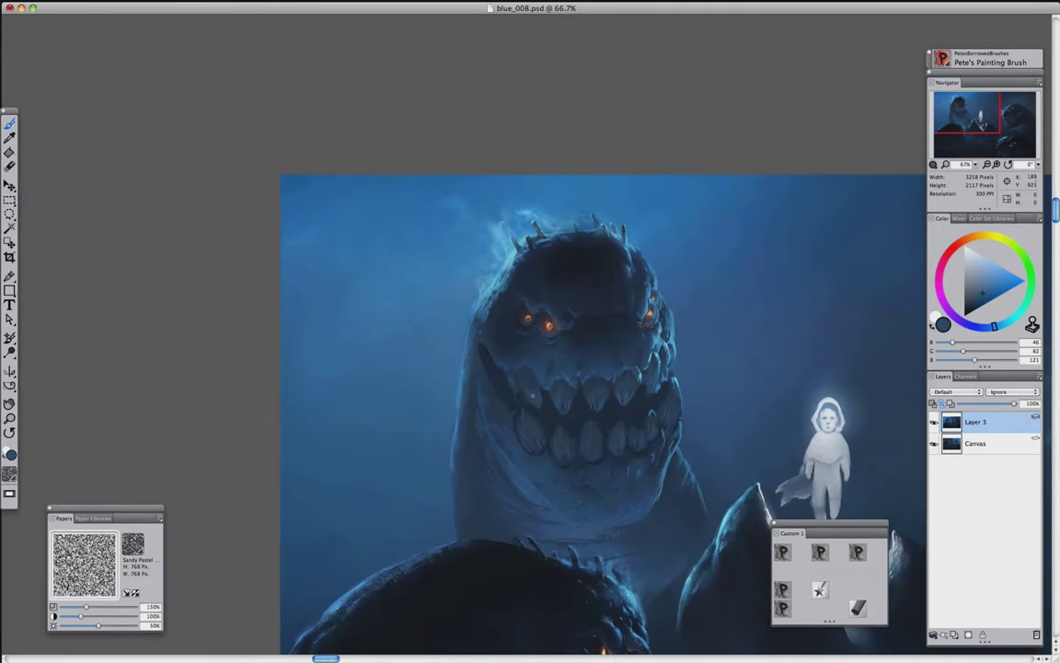
Refine the rear creature's teeth and cheek edge in dark blue on Layer 3, blending with Pete's Blender 2
{"action": "left_click", "coordinate": [636, 422], "text": "alt"}
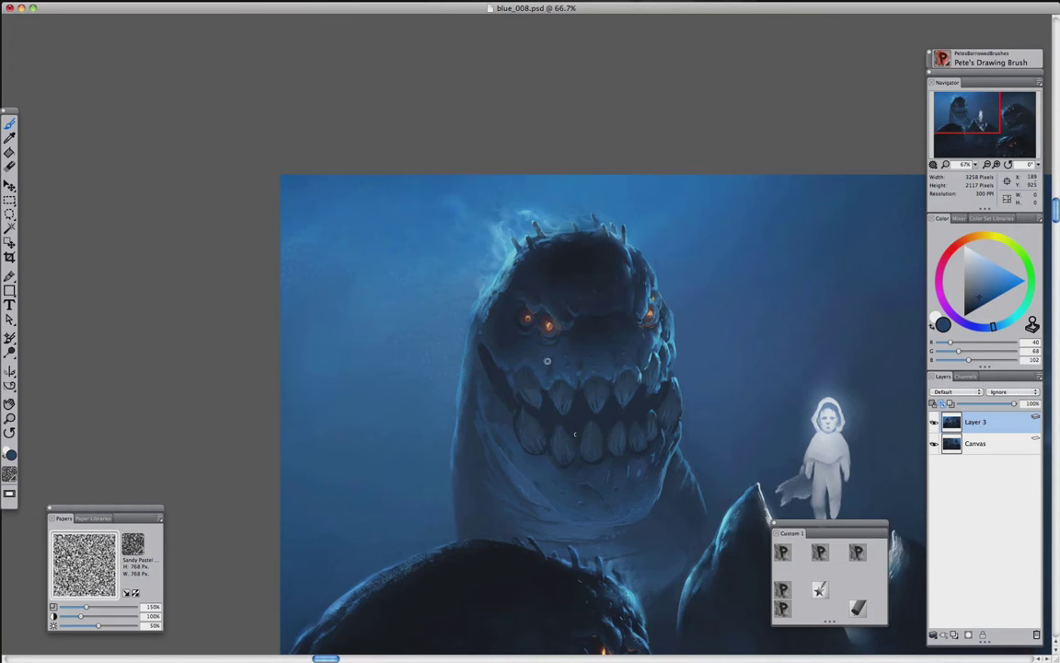
{"action": "left_click", "coordinate": [478, 333], "text": "alt"}
{"action": "key", "text": "2"}
{"action": "left_click", "coordinate": [476, 358], "text": "alt"}
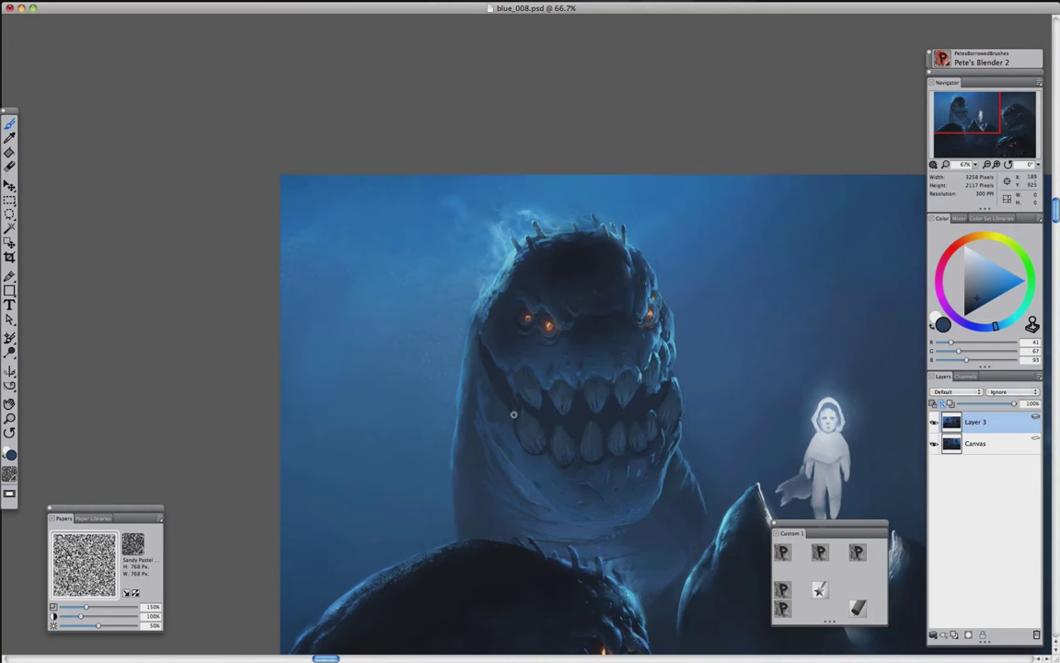
Paint extra upper teeth into the corner of the rear creature's mouth with Pete's Drawing Brush and blend them
{"action": "left_click", "coordinate": [782, 551]}
{"action": "left_click", "coordinate": [506, 366], "text": "alt"}
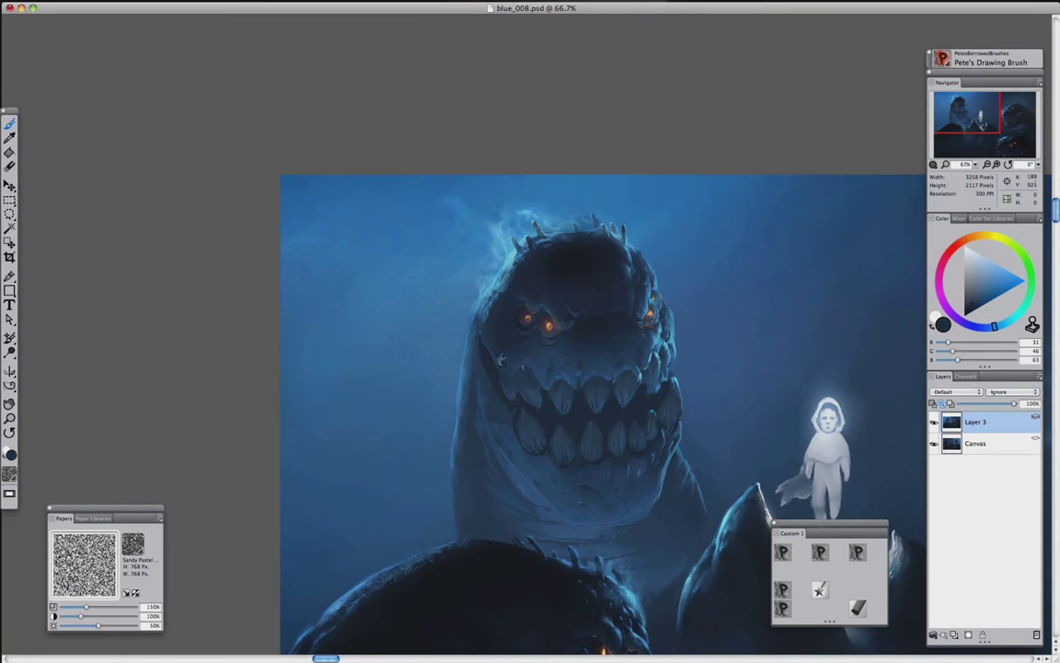
{"action": "left_click", "coordinate": [498, 347], "text": "alt"}
{"action": "key", "text": "2"}
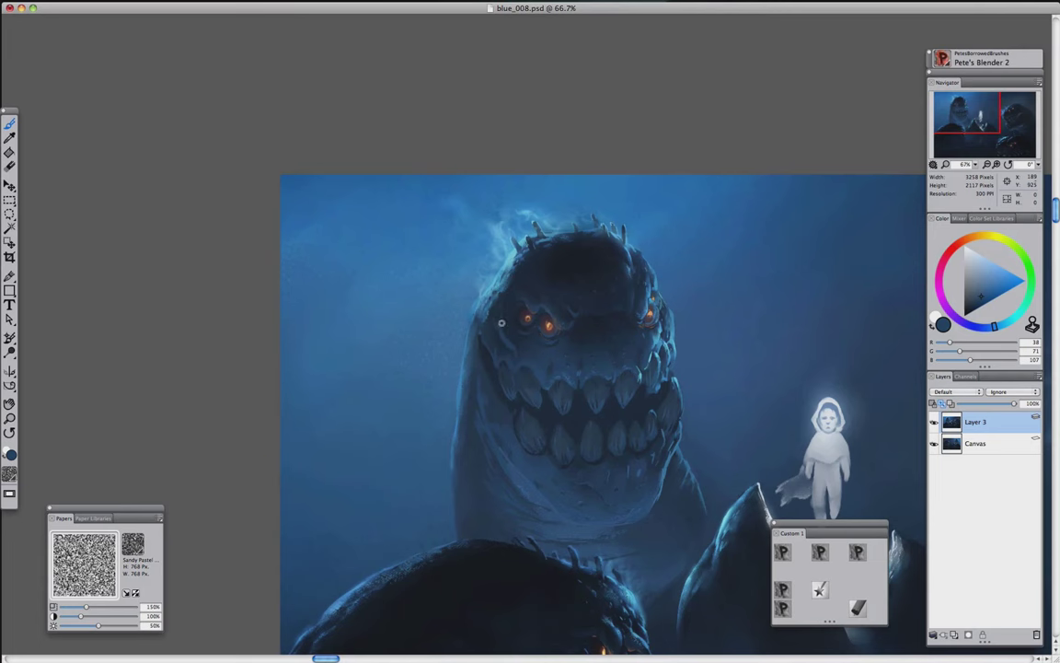
Darken the rear creature's cheek beside the eyes and mouth corner with Pete's Painting Brush, and blend the strokes
{"action": "scroll", "coordinate": [513, 334], "scroll_direction": "up", "scroll_amount": 1}
{"action": "key", "text": "1"}
{"action": "left_click", "coordinate": [493, 332], "text": "alt"}
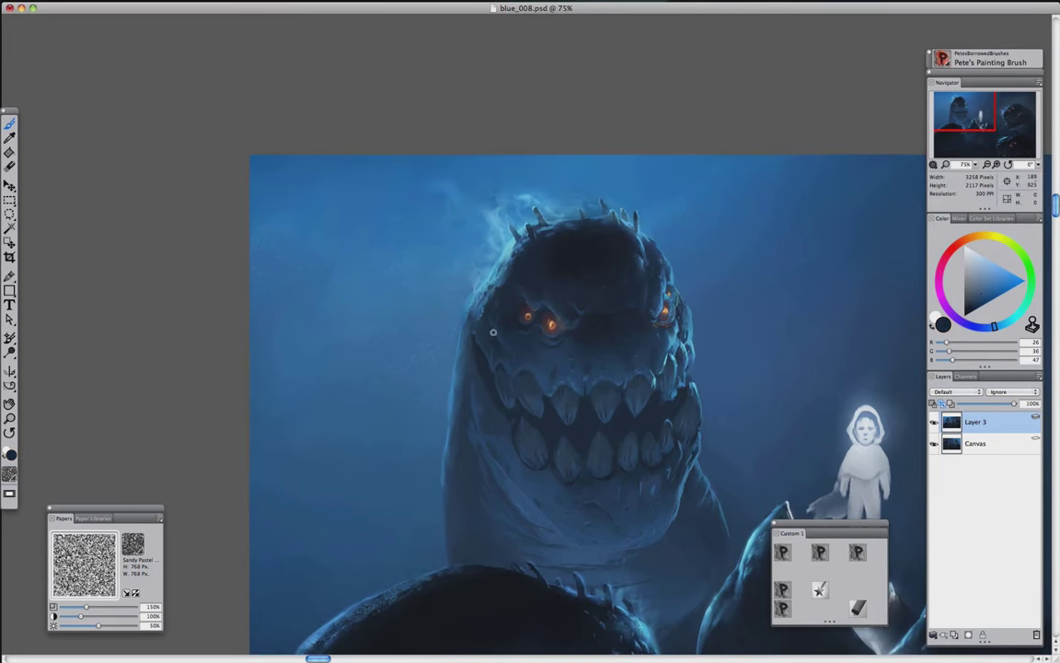
{"action": "key", "text": "2"}
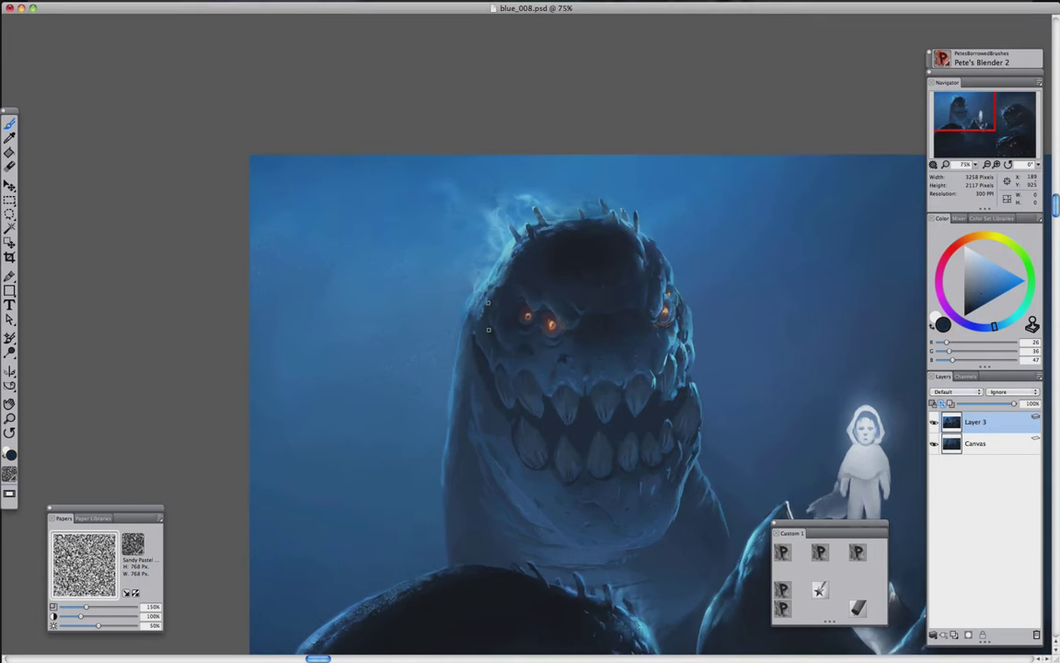
Repaint the rear creature's jaw and neck in mid blue with Pete's Drawing Brush, smoothing with Pete's Blender 2
{"action": "scroll", "coordinate": [468, 315], "scroll_direction": "down", "scroll_amount": 1}
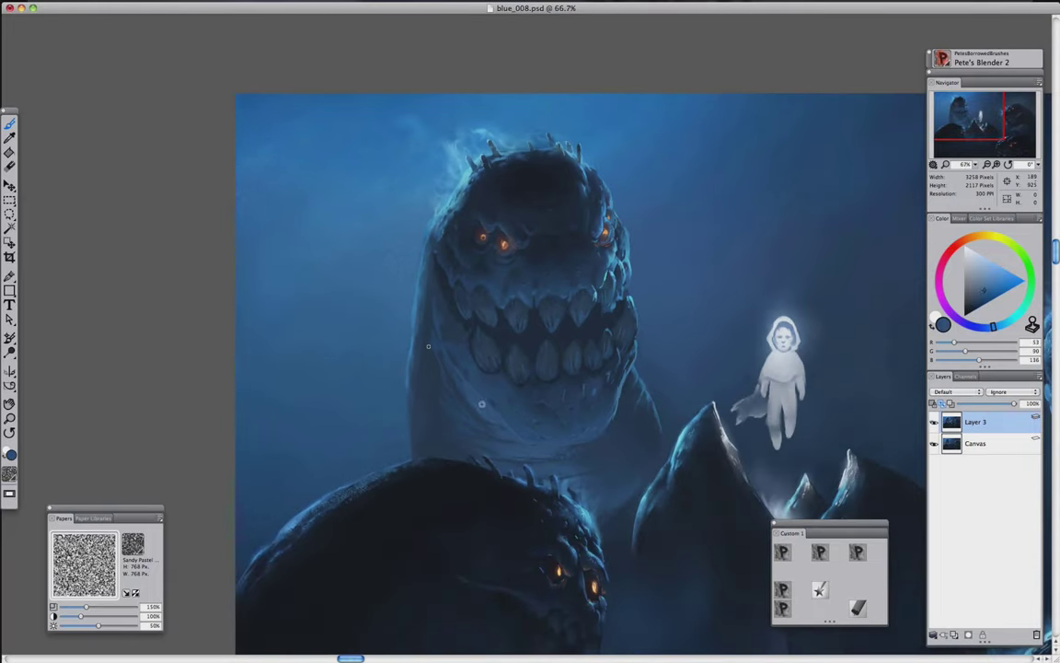
{"action": "left_click", "coordinate": [820, 552]}
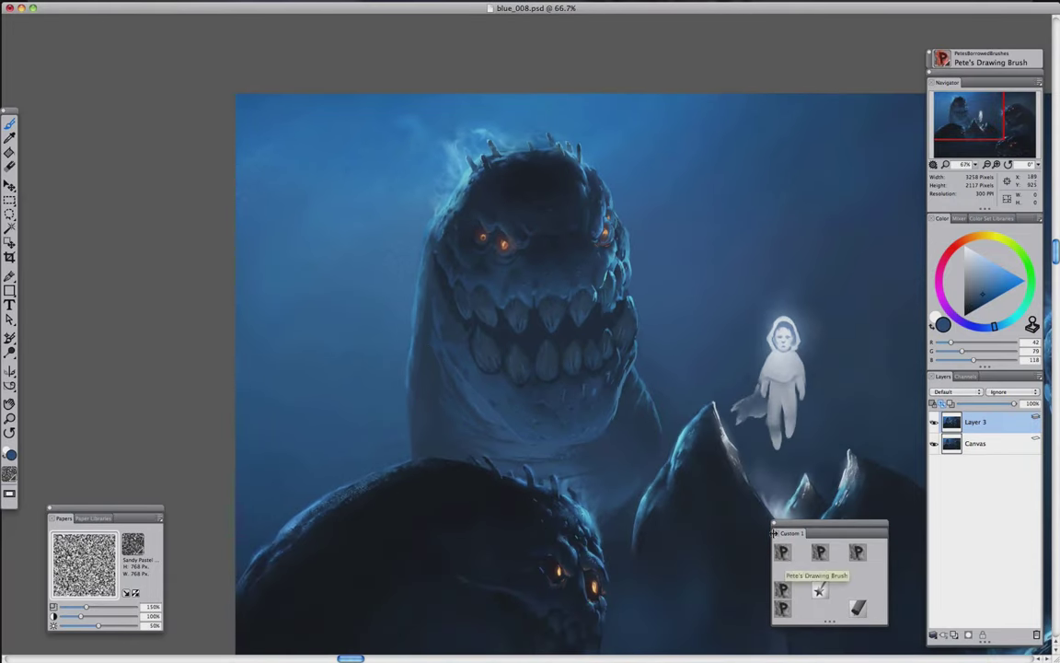
{"action": "left_click", "coordinate": [463, 368], "text": "alt"}
{"action": "key", "text": "2"}
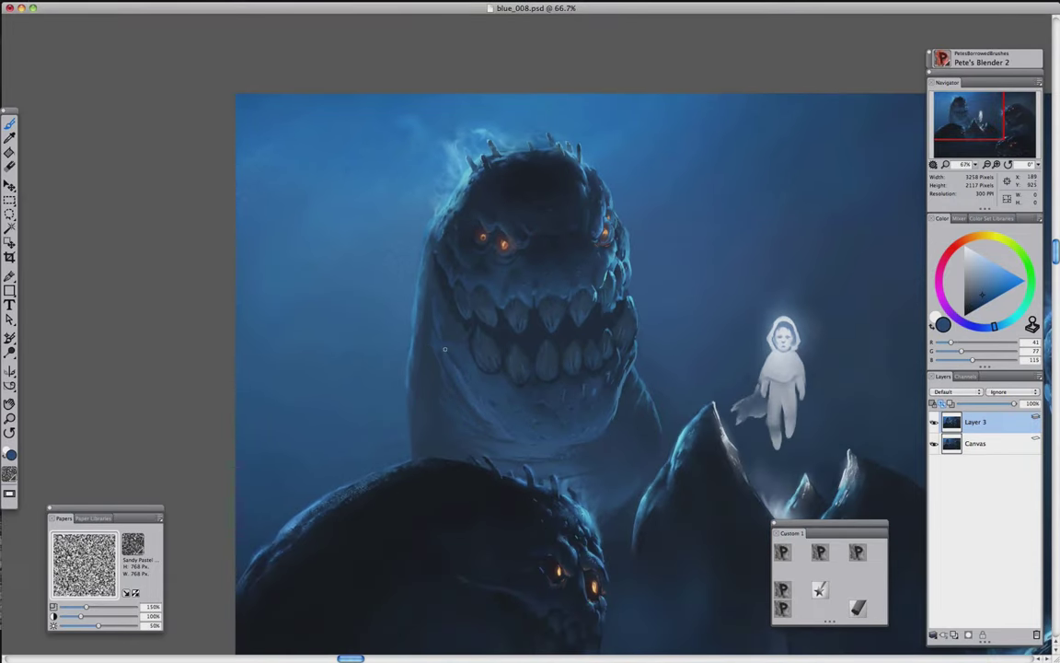
{"action": "key", "text": "1"}
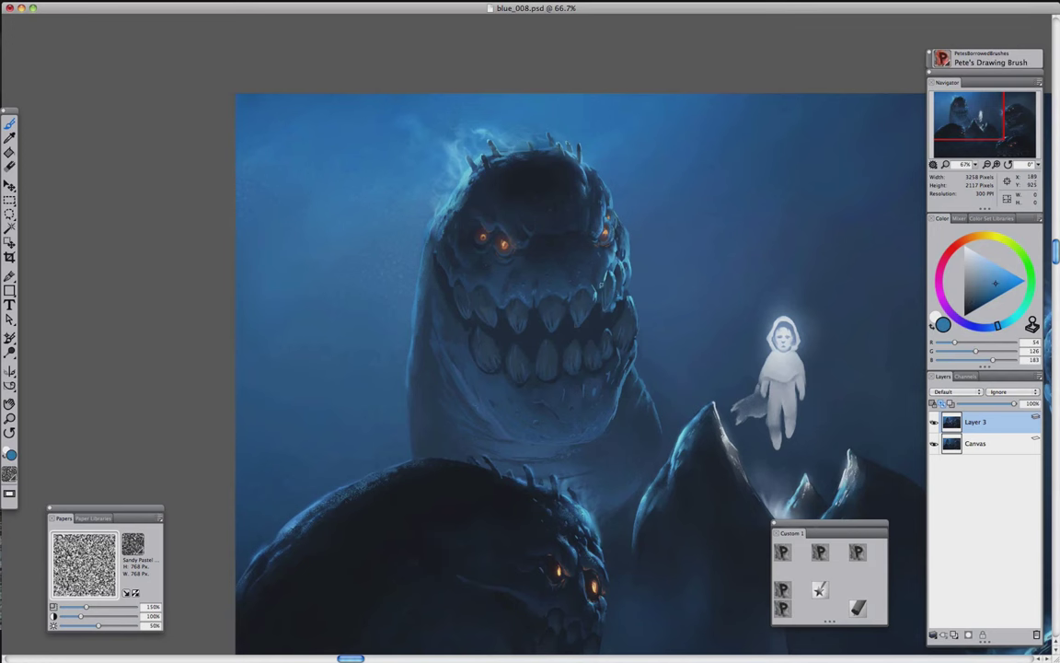
Sharpen the rear creature's lower teeth and model its chin in sampled blues with Pete's Drawing Brush, and blend the strokes
{"action": "left_click", "coordinate": [456, 283], "text": "alt"}
{"action": "left_click", "coordinate": [849, 292], "text": "alt"}
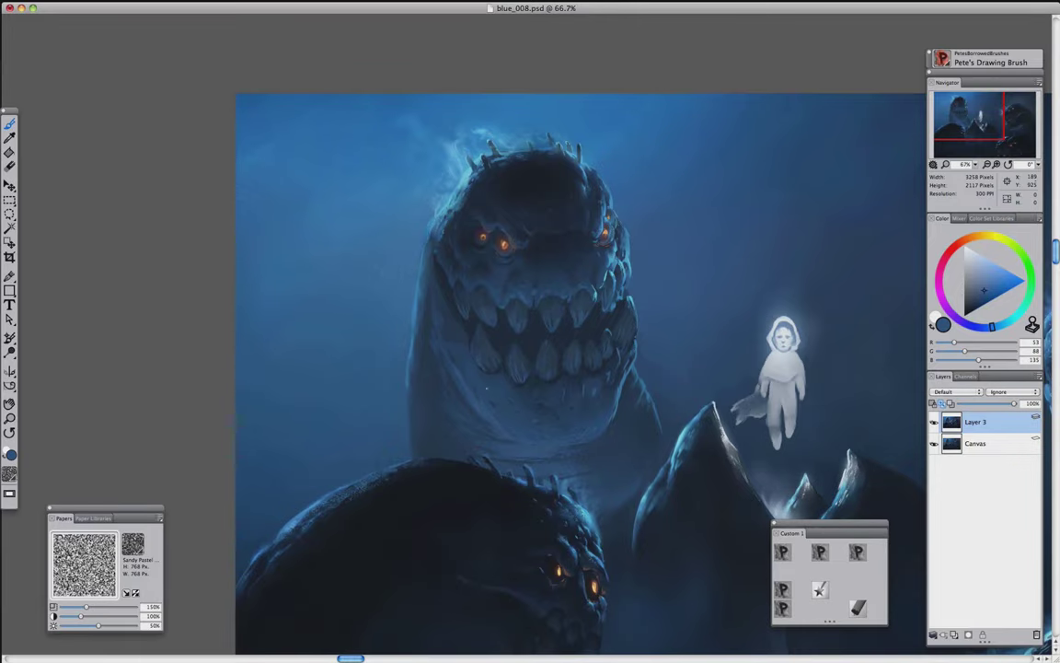
{"action": "key", "text": "2"}
{"action": "key", "text": "super+minus"}
{"action": "key", "text": "super+minus"}
{"action": "key", "text": "super+minus"}
{"action": "key", "text": "super+plus"}
{"action": "key", "text": "super+plus"}
{"action": "key", "text": "super+plus"}
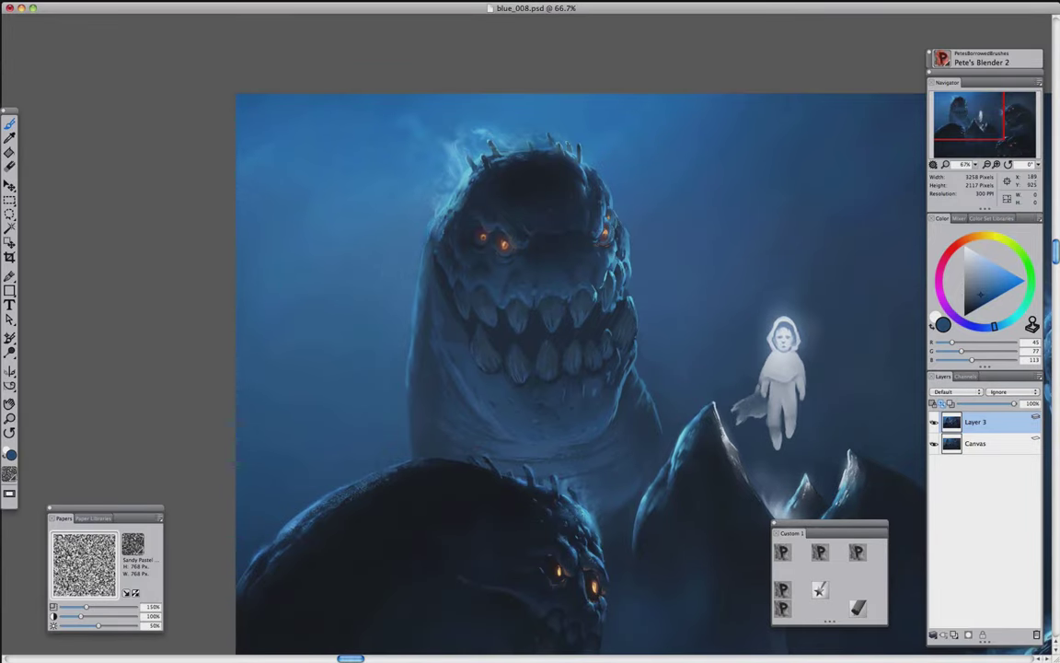
Touch up the background beside the rear creature's neck in a sampled dark blue with Pete's Painting Brush
{"action": "left_click", "coordinate": [783, 589]}
{"action": "left_click", "coordinate": [420, 169], "text": "alt"}
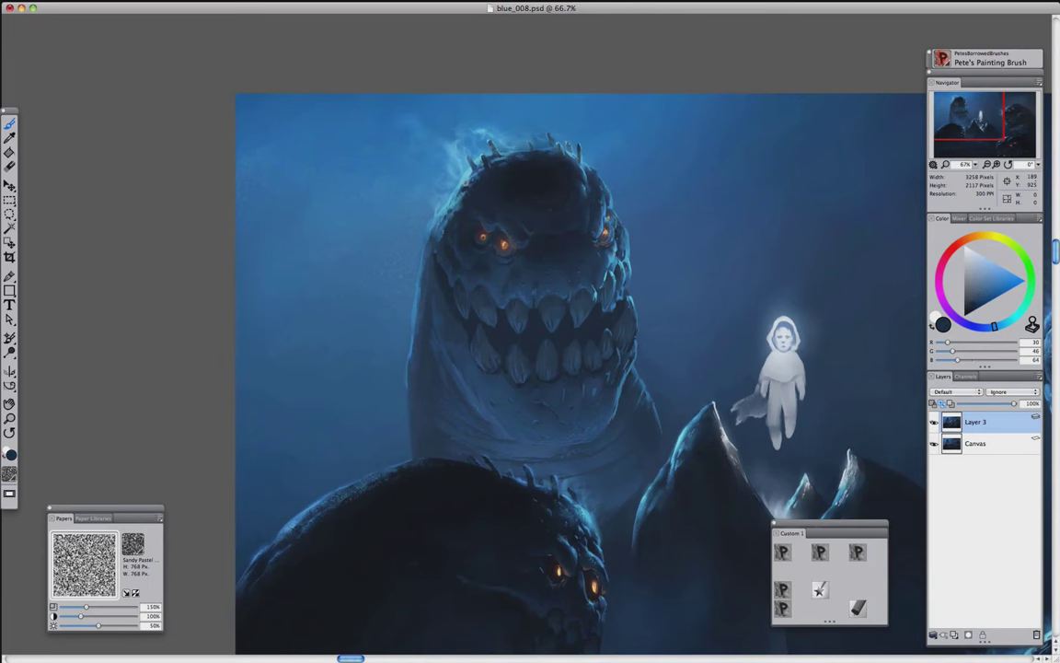
{"action": "key", "text": "super+minus"}
{"action": "key", "text": "super+minus"}
Lasso the floating figure with the rocks, copy them onto a new layer, and shift the copy slightly right
{"action": "key", "text": "l"}
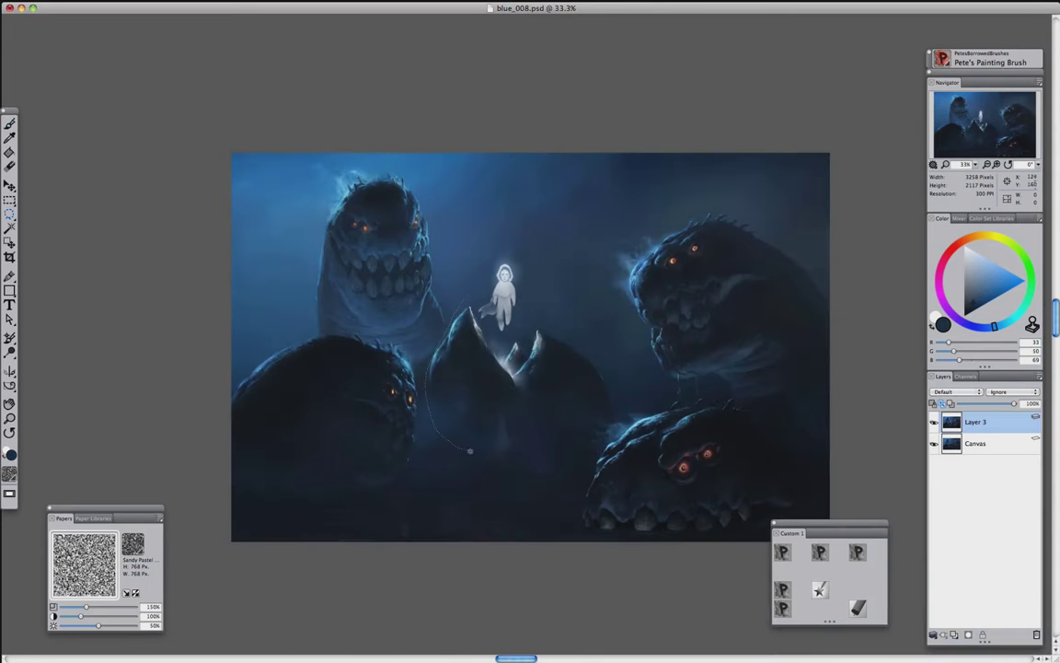
{"action": "left_click_drag", "start_coordinate": [529, 236], "coordinate": [428, 387]}
{"action": "key", "text": "super+c"}
{"action": "key", "text": "super+v"}
{"action": "left_click_drag", "start_coordinate": [506, 313], "coordinate": [538, 313]}
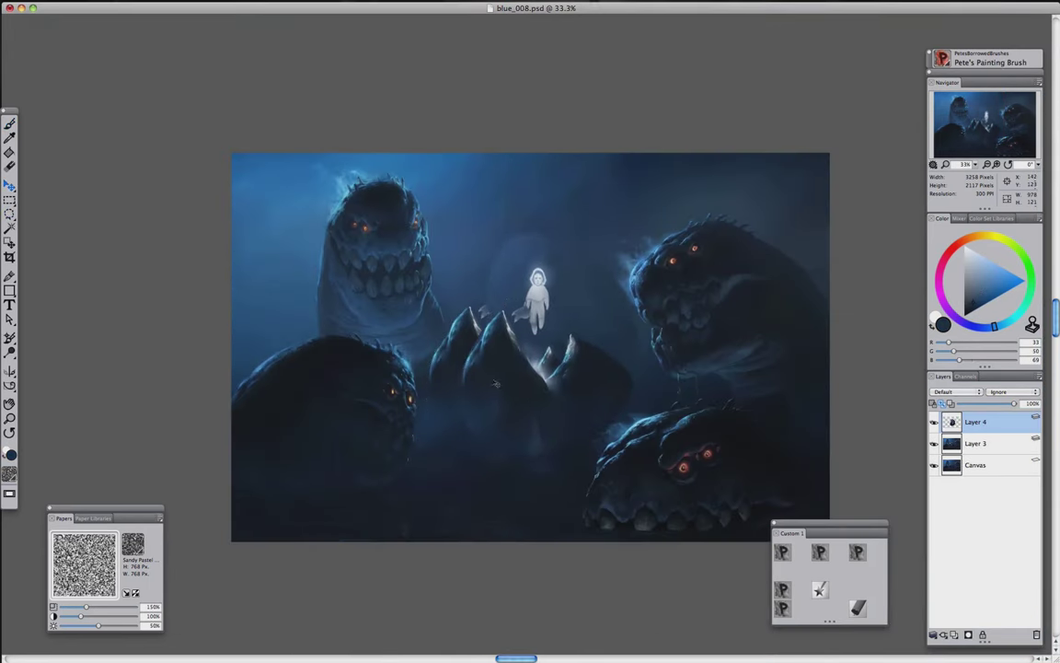
Erase the hard edges of the pasted figure and rocks to merge them with the background, and flip the canvas horizontally
{"action": "key", "text": "b"}
{"action": "key", "text": "b"}
{"action": "key", "text": "n"}
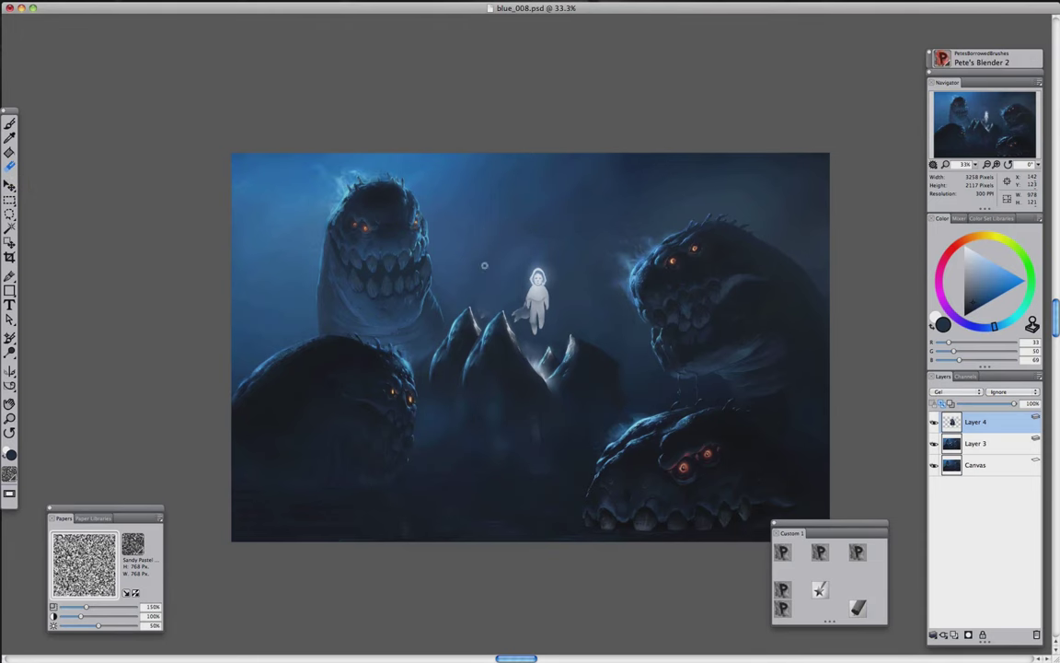
{"action": "scroll", "coordinate": [589, 229], "scroll_direction": "down", "scroll_amount": 5}
{"action": "scroll", "coordinate": [587, 229], "scroll_direction": "up", "scroll_amount": 8}
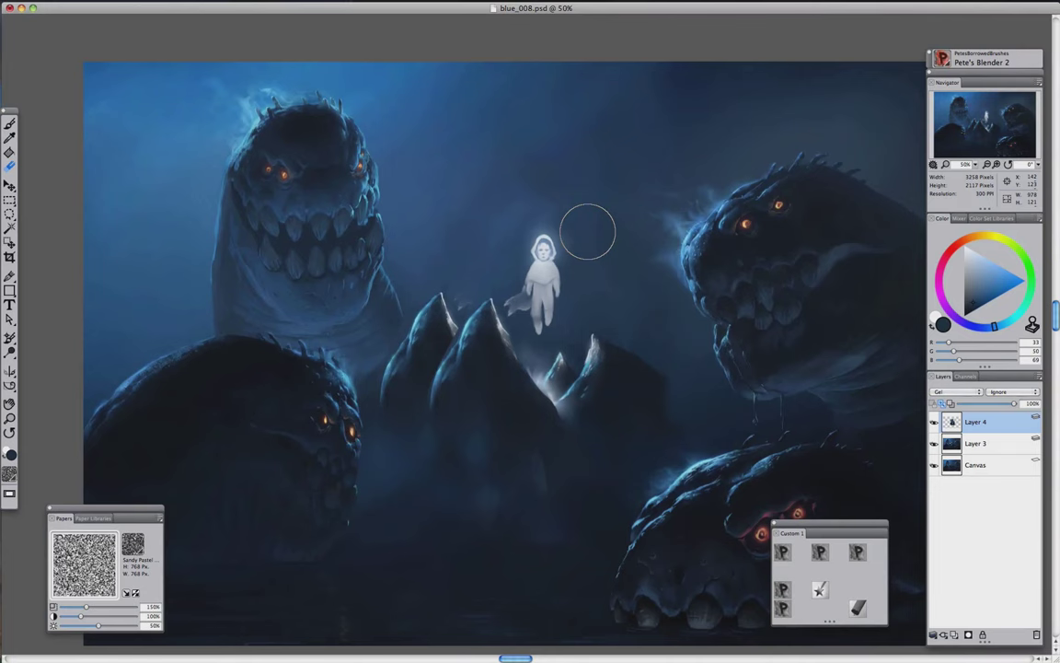
{"action": "scroll", "coordinate": [588, 230], "scroll_direction": "down", "scroll_amount": 3}
{"action": "key", "text": "ctrl+alt+h"}
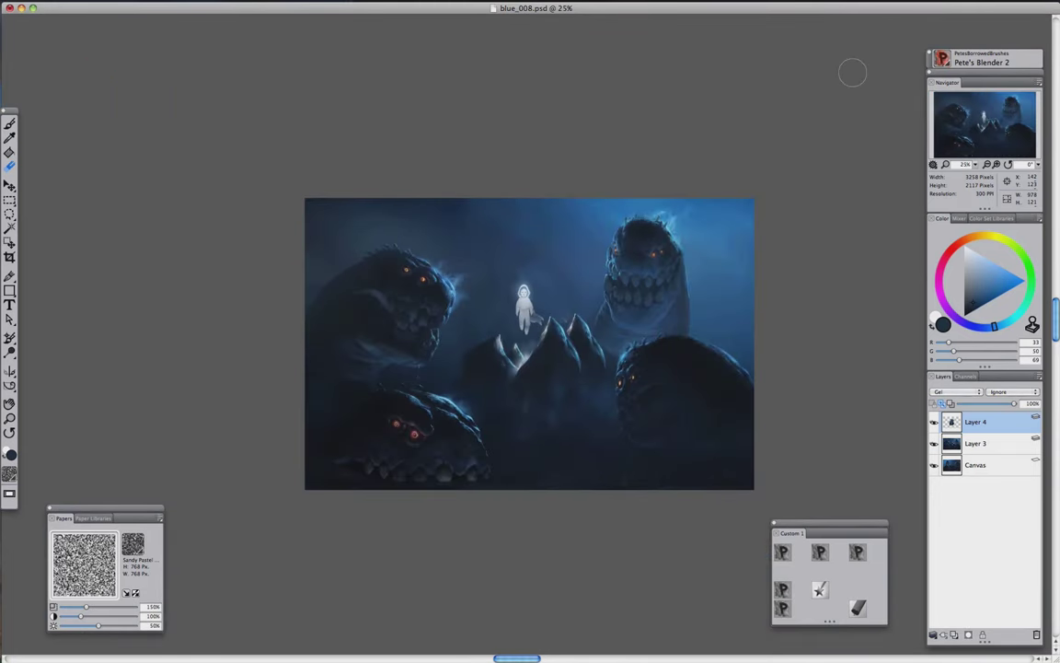
Paint a faint cross-shaped pillar in the misty background beside the rear creature on Layer 3 with Pete's Painting Brush
{"action": "scroll", "coordinate": [853, 73], "scroll_direction": "up", "scroll_amount": 3}
{"action": "left_click", "coordinate": [783, 589]}
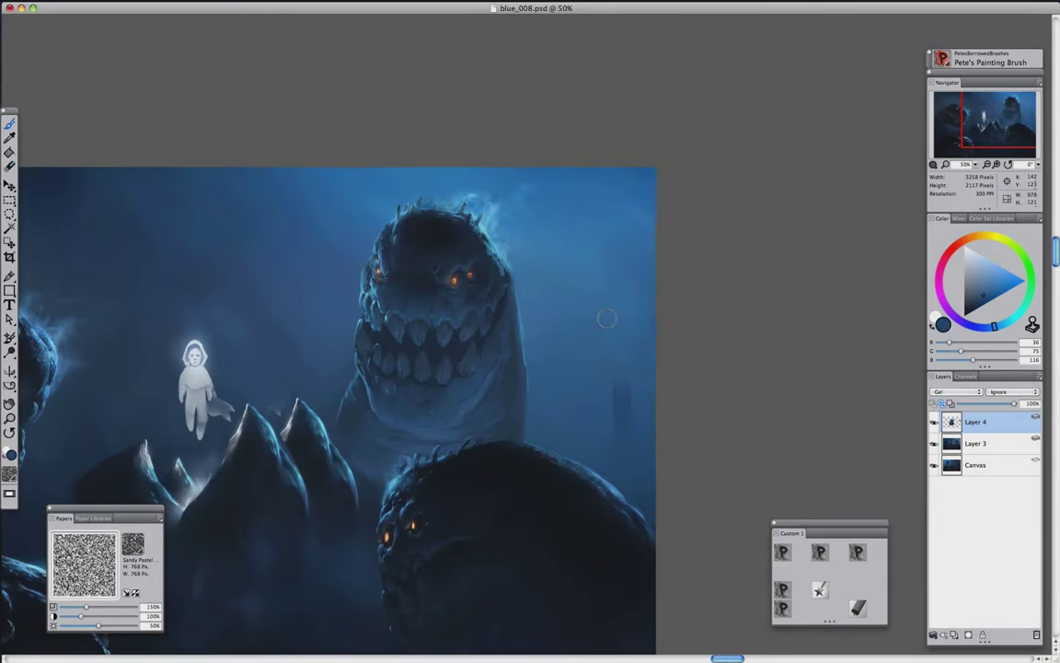
{"action": "mouse_move", "coordinate": [617, 425]}
{"action": "left_mouse_down"}
{"action": "mouse_move", "coordinate": [609, 345]}
{"action": "mouse_move", "coordinate": [613, 371]}
{"action": "mouse_move", "coordinate": [618, 333]}
{"action": "mouse_move", "coordinate": [629, 341]}
{"action": "mouse_move", "coordinate": [605, 325]}
{"action": "left_mouse_up"}
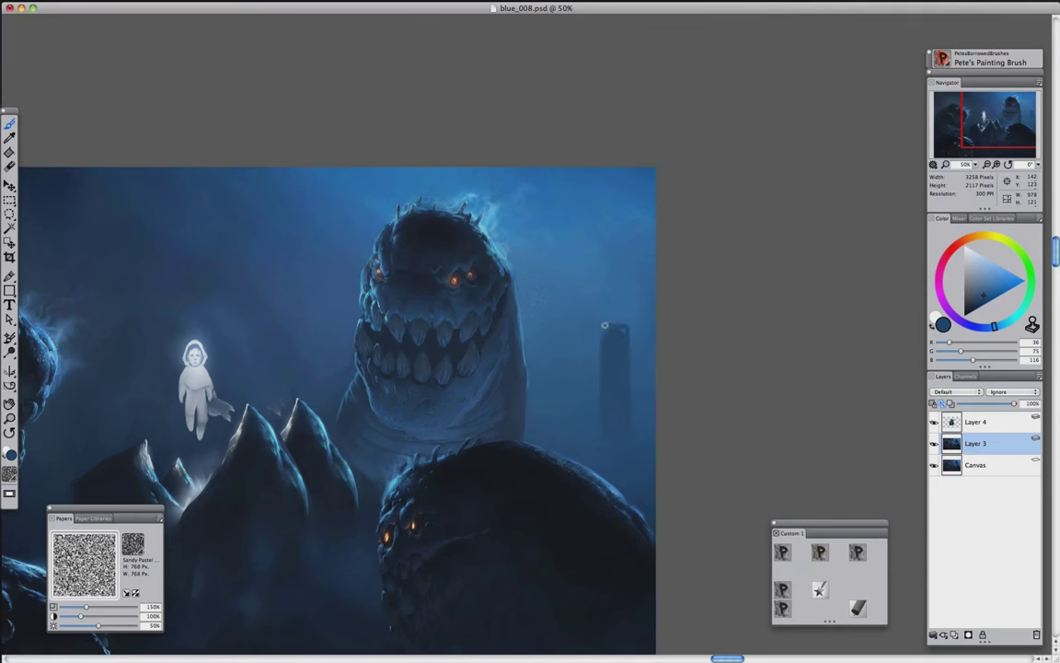
{"action": "mouse_move", "coordinate": [636, 348]}
{"action": "left_mouse_down"}
{"action": "mouse_move", "coordinate": [599, 344]}
{"action": "mouse_move", "coordinate": [629, 401]}
{"action": "mouse_move", "coordinate": [635, 359]}
{"action": "mouse_move", "coordinate": [634, 419]}
{"action": "left_mouse_up"}
{"action": "left_click", "coordinate": [602, 378], "text": "alt"}
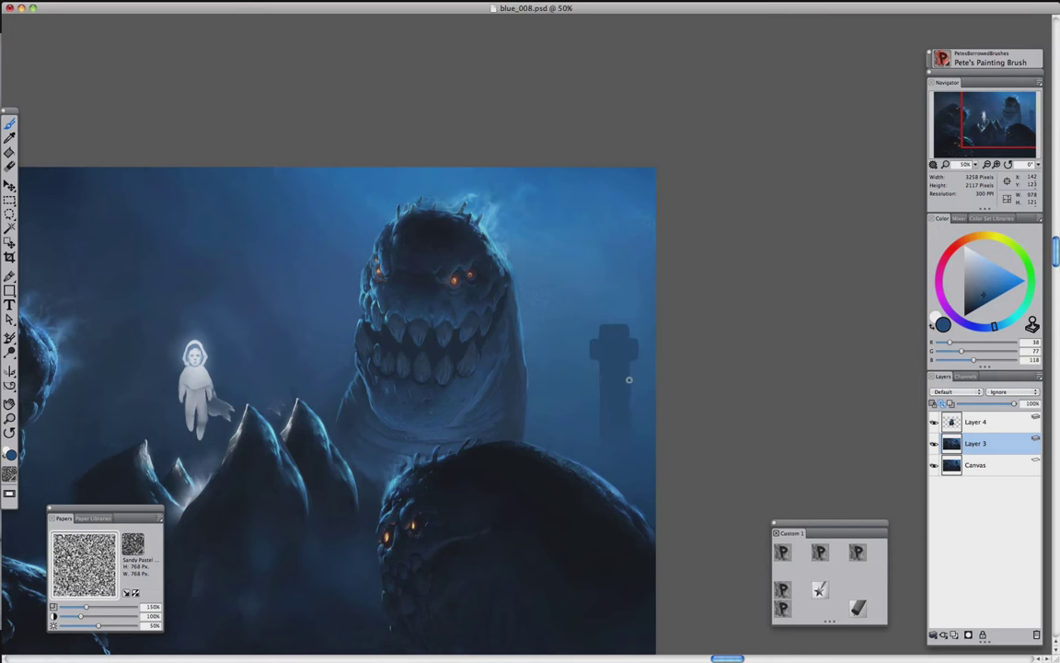
{"action": "left_click", "coordinate": [629, 336], "text": "alt"}
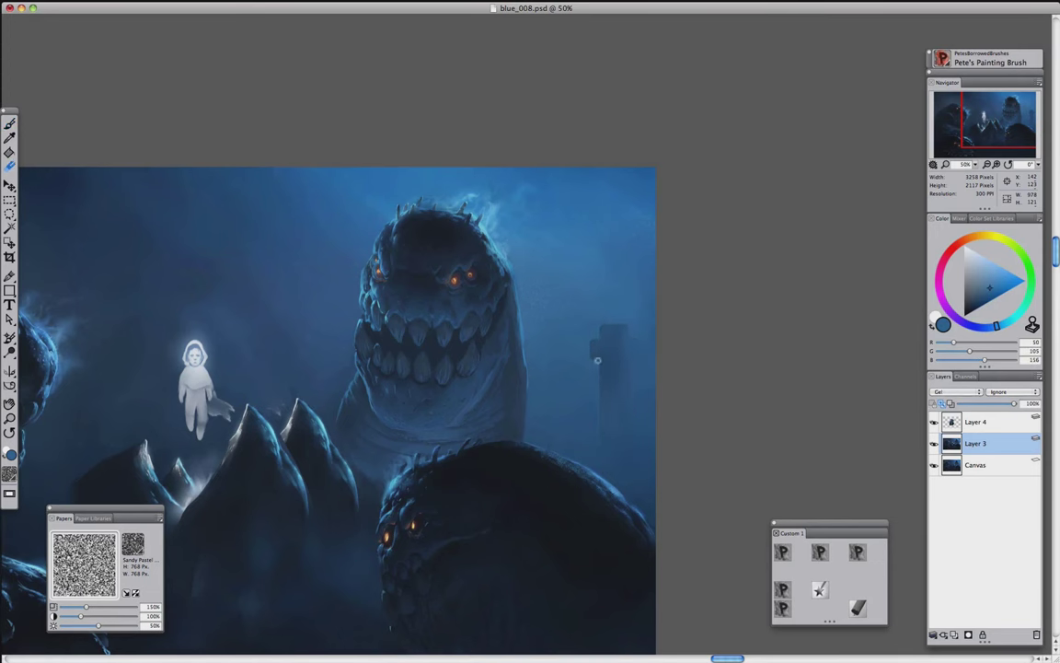
Reshape the distant pillar into a jagged, broken tower, painting its edges in sampled background blues
{"action": "key", "text": "super+equal"}
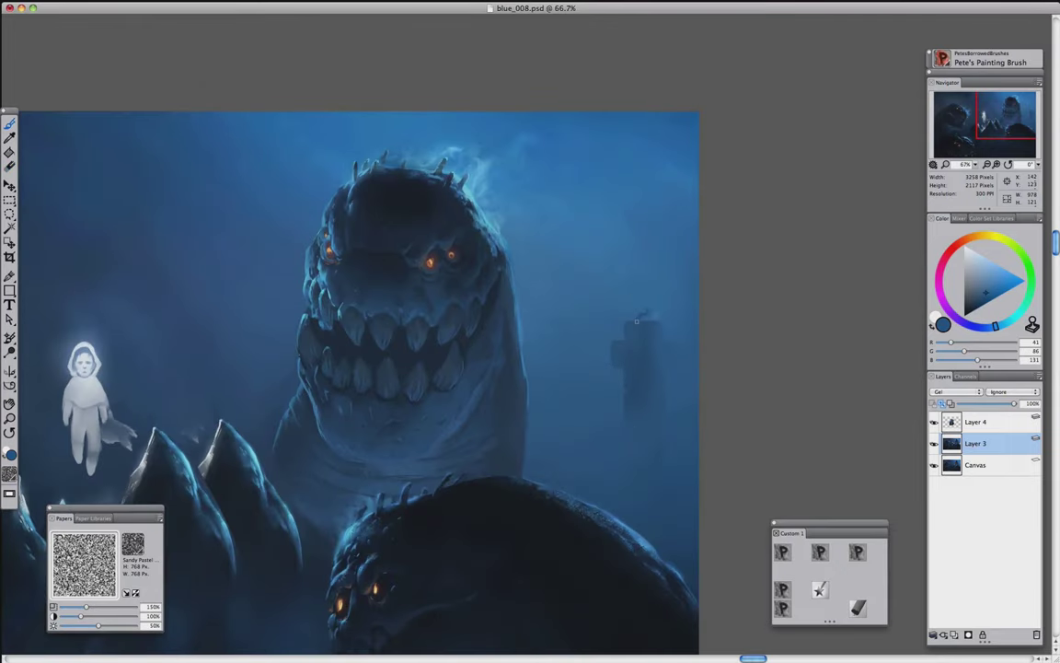
{"action": "left_click_drag", "start_coordinate": [637, 321], "coordinate": [628, 351]}
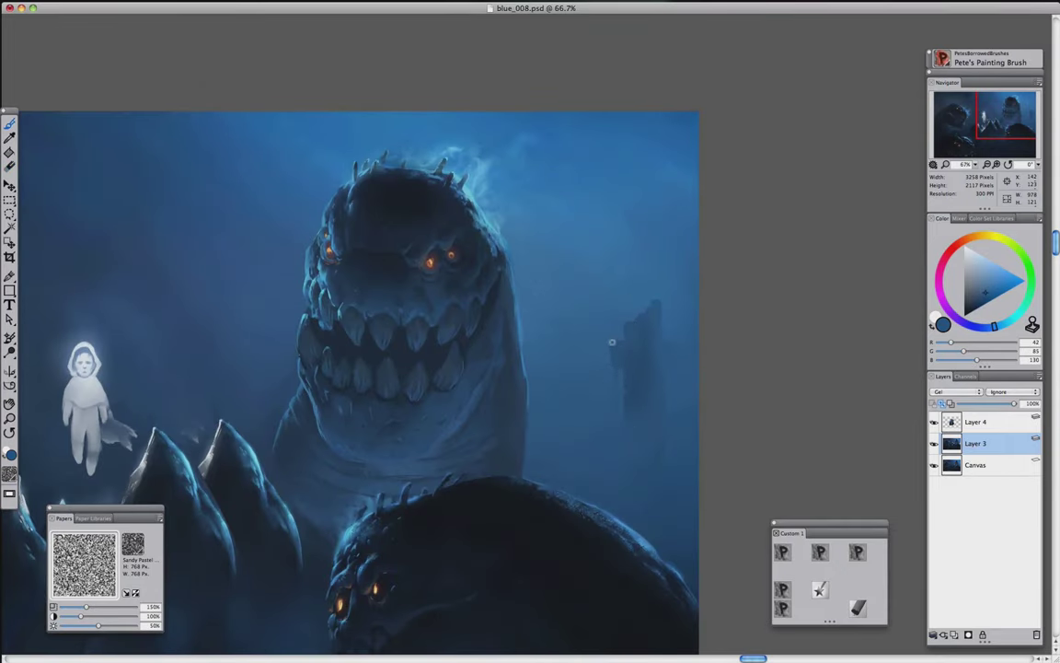
{"action": "key", "text": "super+minus"}
{"action": "key", "text": "super+minus"}
{"action": "key", "text": "super+minus"}
{"action": "key", "text": "super+equal"}
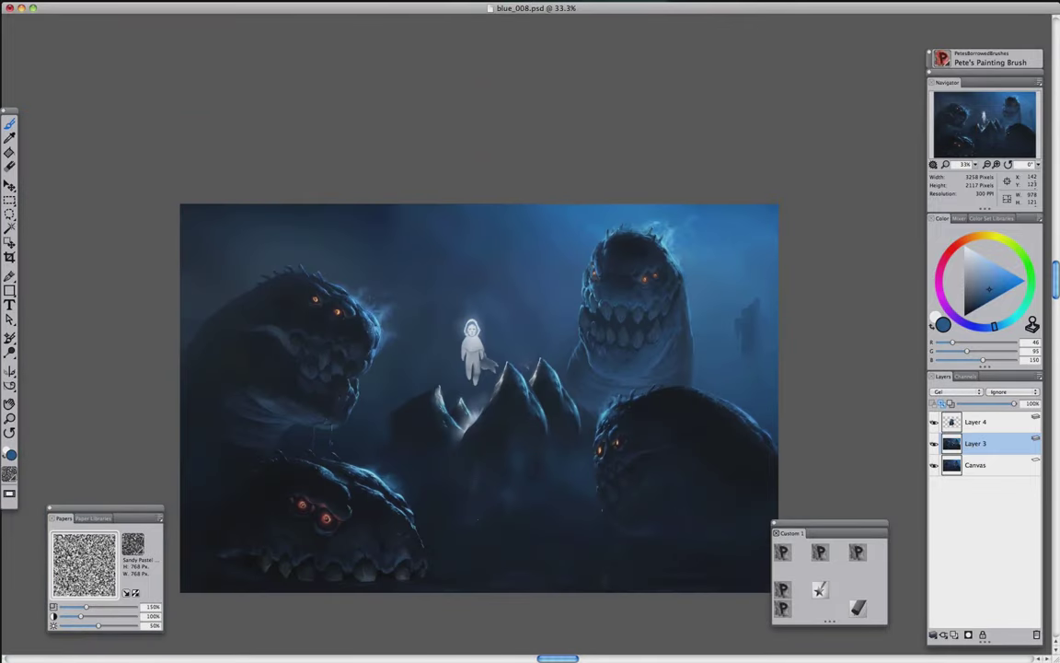
{"action": "left_click", "coordinate": [539, 383], "text": "alt"}
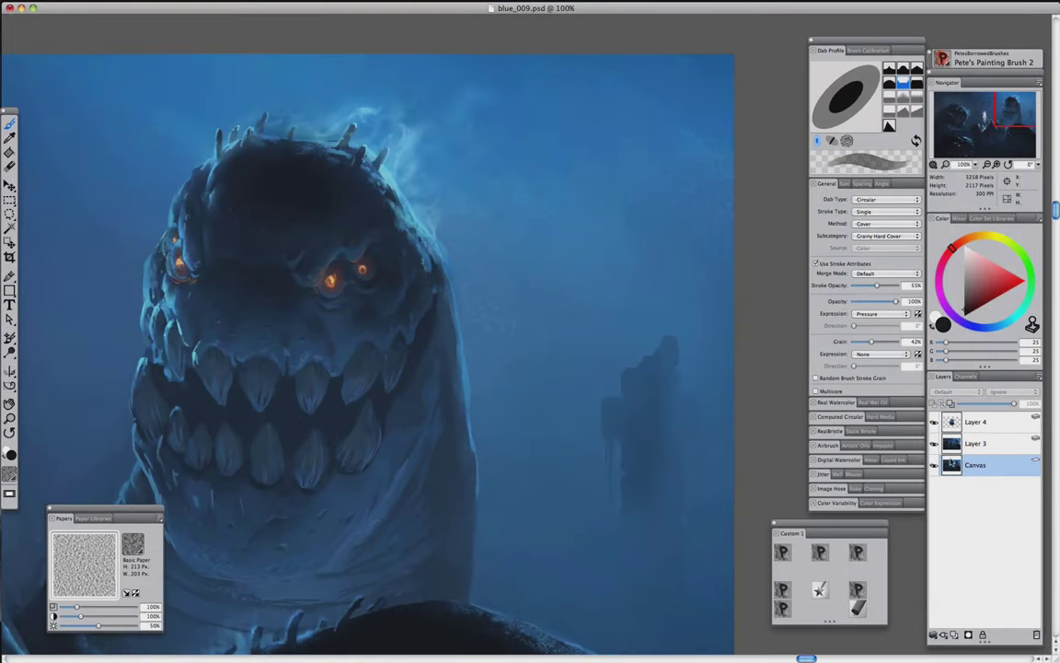
Paint a dark upright post rising from the water in front of the one-coloured nearer creature's body with Pete's Painting Brush 2
{"action": "left_click", "coordinate": [976, 443]}
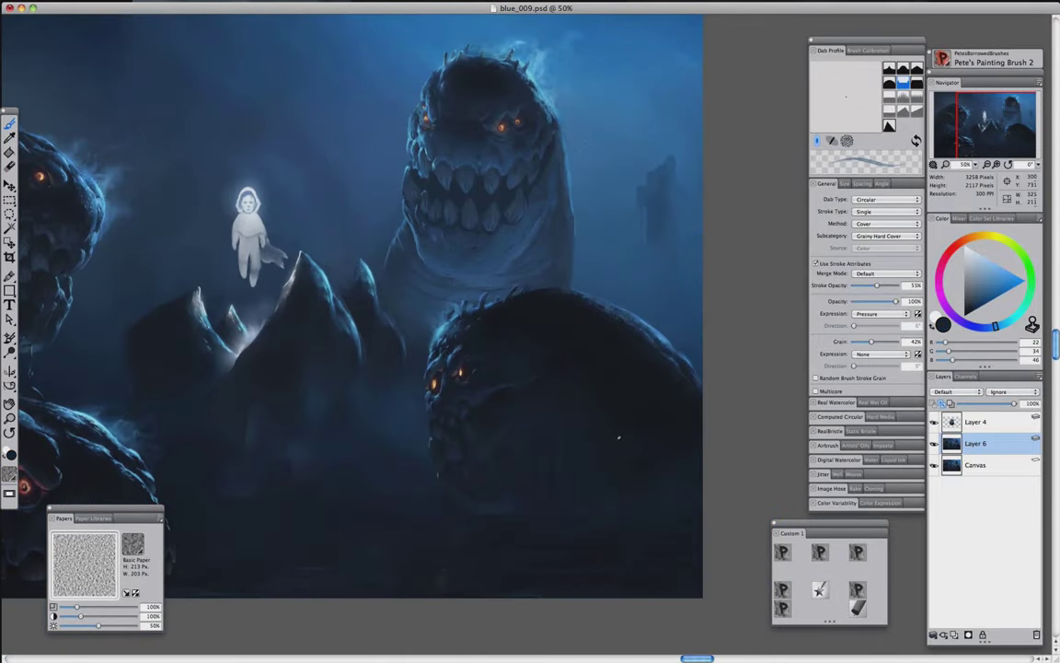
{"action": "left_click", "coordinate": [610, 538], "text": "alt"}
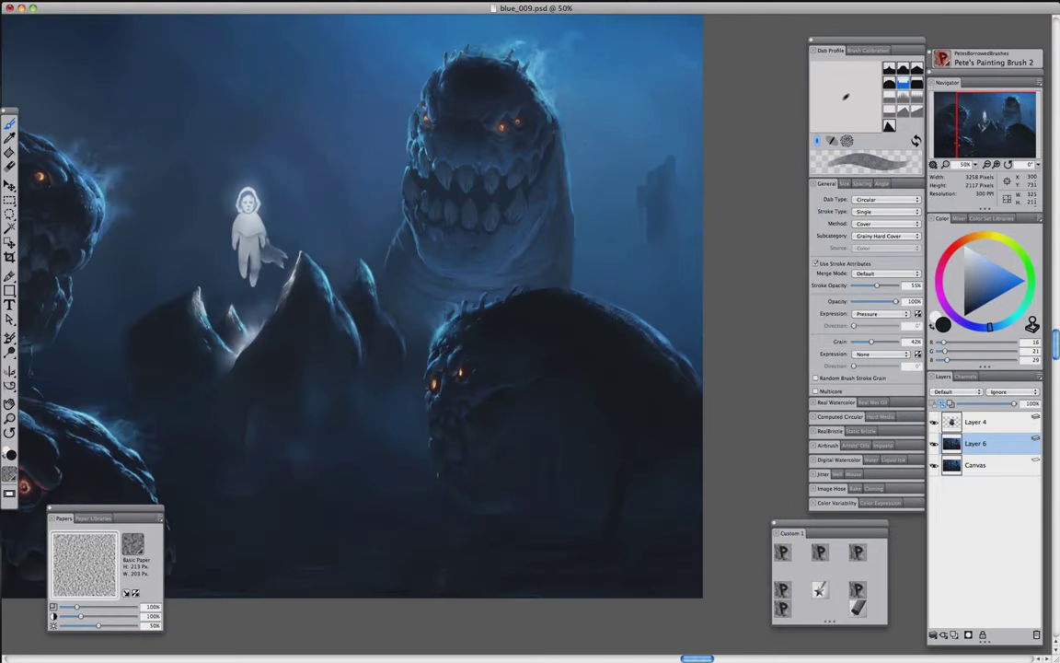
{"action": "left_click", "coordinate": [613, 496], "text": "alt"}
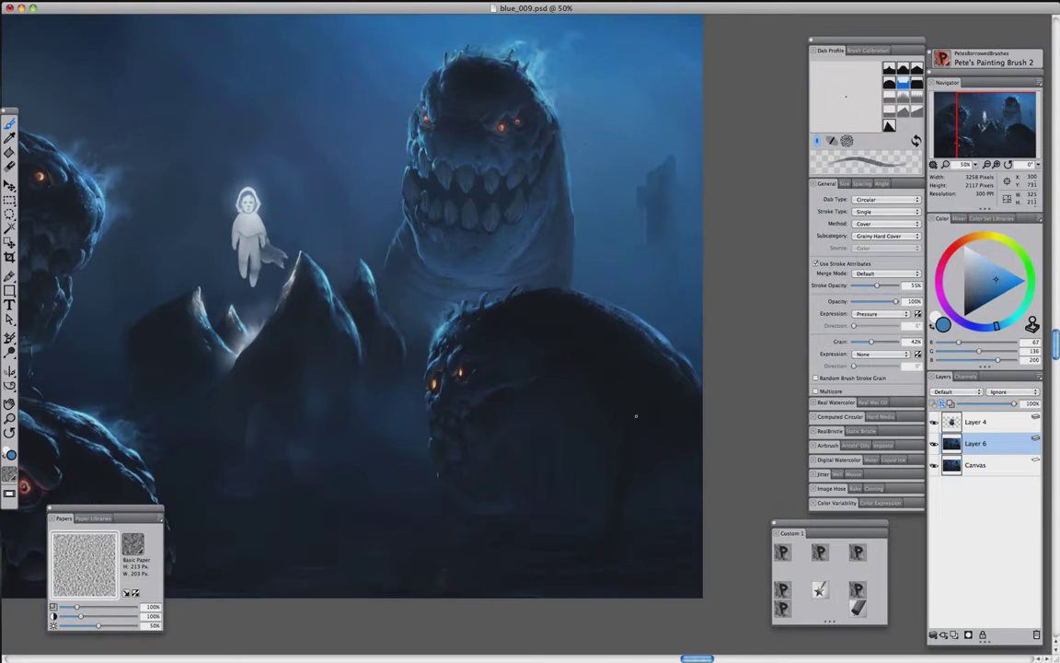
{"action": "left_click", "coordinate": [614, 439], "text": "alt"}
{"action": "left_click", "coordinate": [607, 522], "text": "alt"}
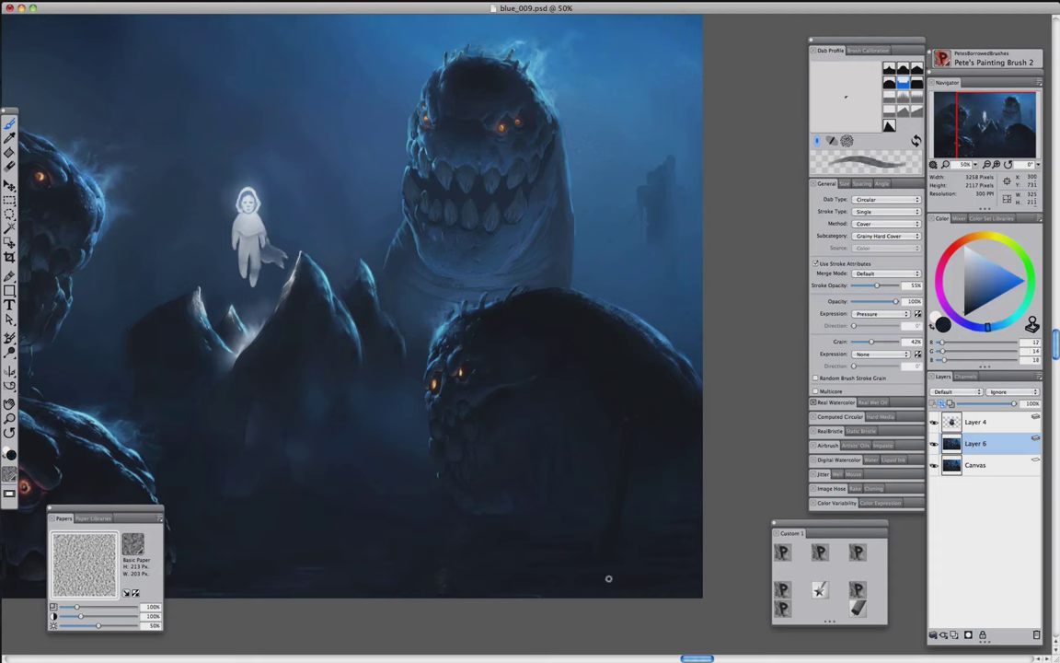
Darken the lower end of the post and blend its foot into the water using sampled dark blues
{"action": "left_click", "coordinate": [596, 562], "text": "alt"}
{"action": "left_click", "coordinate": [618, 571], "text": "alt"}
{"action": "left_click", "coordinate": [589, 587], "text": "alt"}
{"action": "left_click", "coordinate": [606, 577], "text": "alt"}
{"action": "left_click", "coordinate": [607, 587], "text": "alt"}
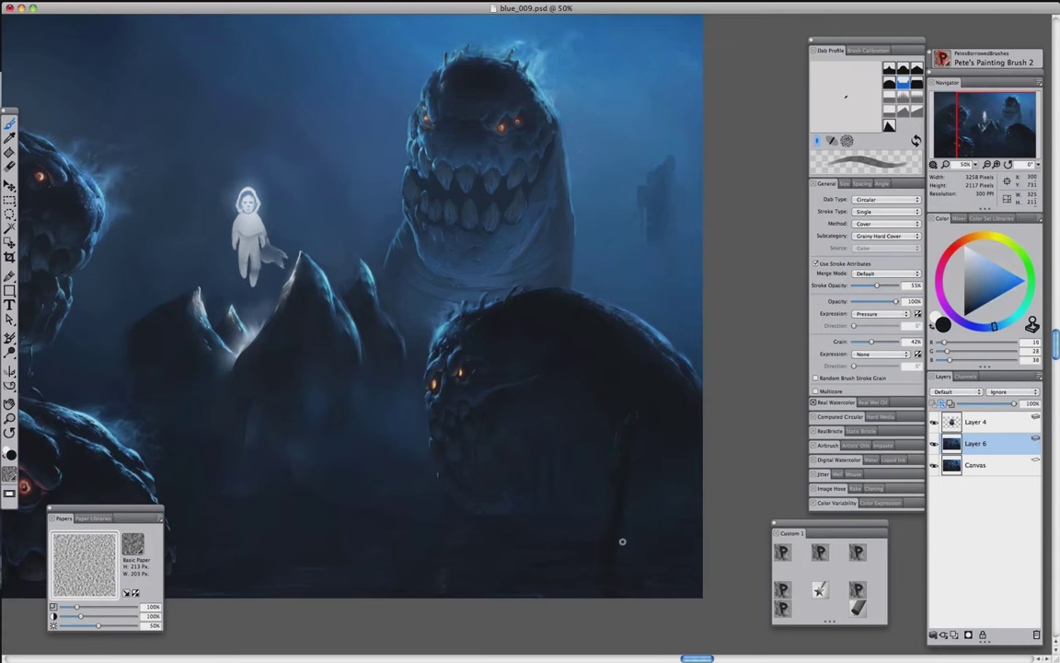
Split the post into broken timbers, and add light blue tip highlights and a rope band around the middle
{"action": "left_click", "coordinate": [632, 527], "text": "alt"}
{"action": "left_click", "coordinate": [641, 428], "text": "alt"}
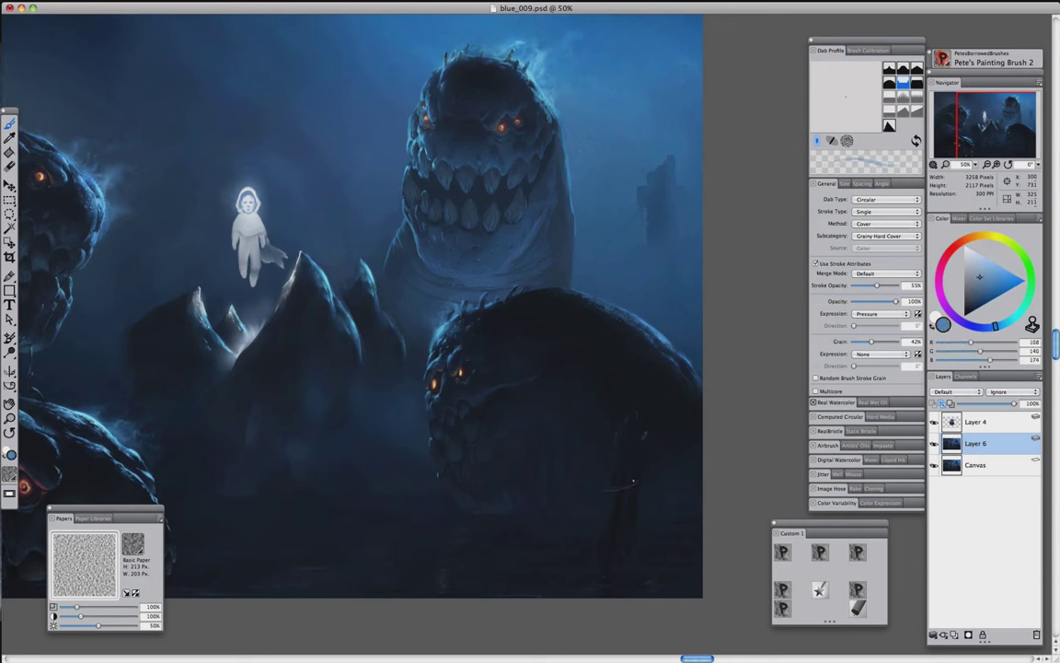
{"action": "left_click", "coordinate": [609, 514], "text": "alt"}
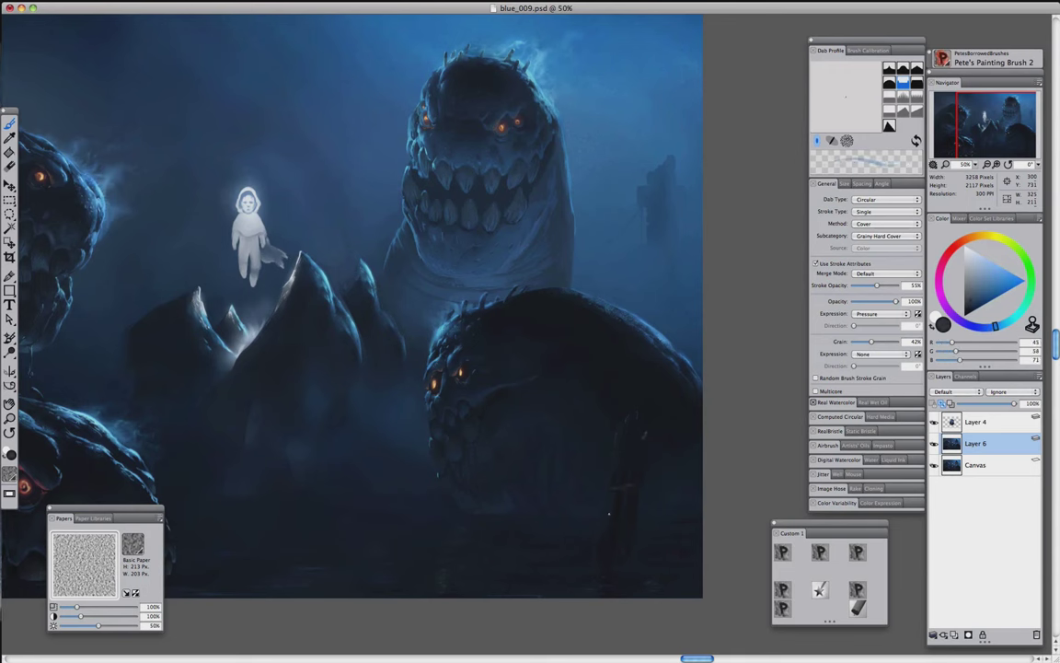
{"action": "left_click", "coordinate": [583, 563], "text": "alt"}
{"action": "left_click", "coordinate": [560, 508], "text": "alt"}
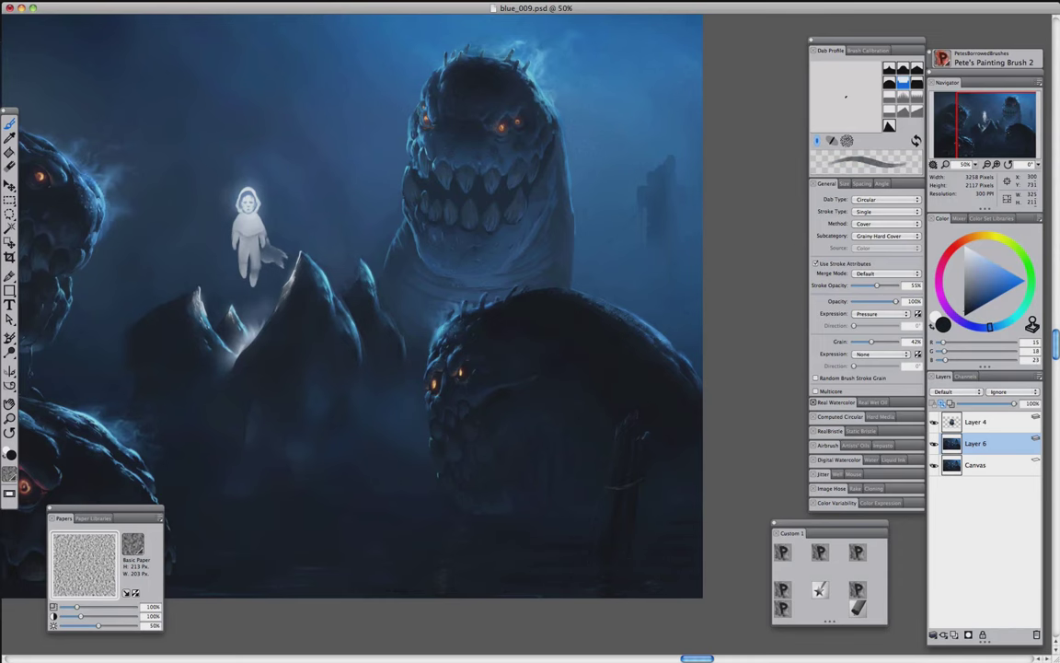
Refine the rope around the post with a loose hanging end, and shade the timbers in sampled dark blues
{"action": "key", "text": "b"}
{"action": "key", "text": "b"}
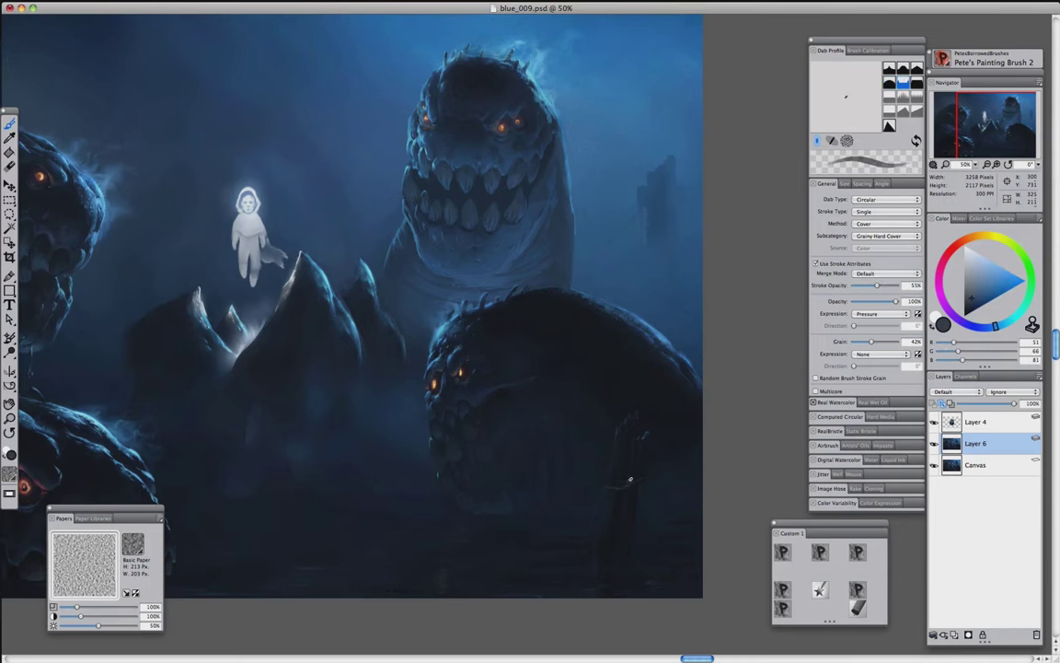
{"action": "left_click", "coordinate": [641, 488], "text": "alt"}
{"action": "key", "text": "super+plus"}
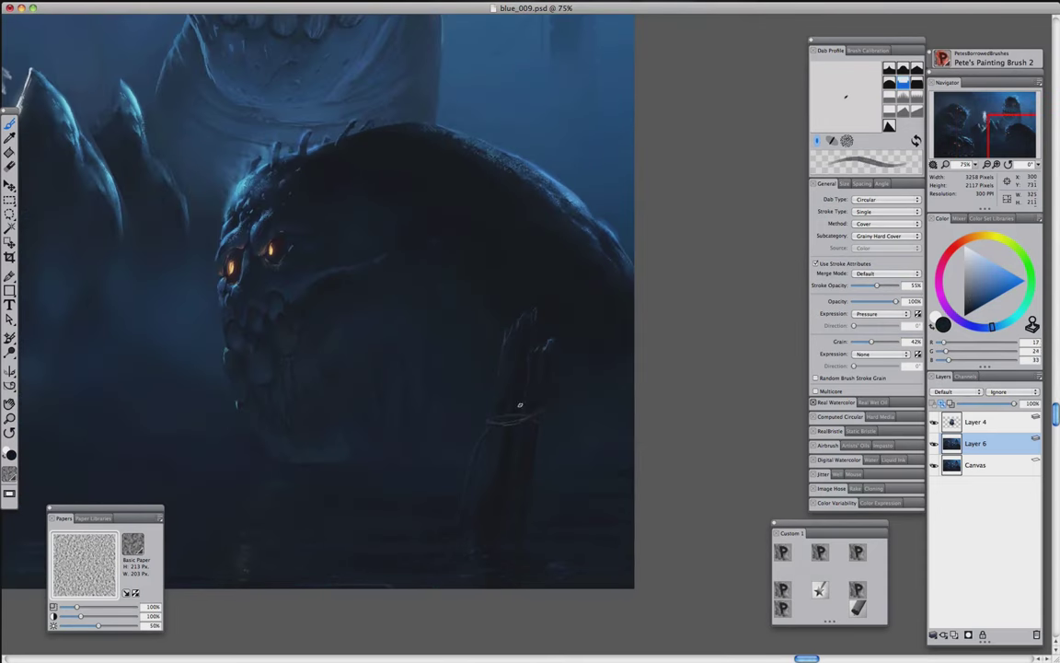
{"action": "left_click", "coordinate": [541, 394], "text": "alt"}
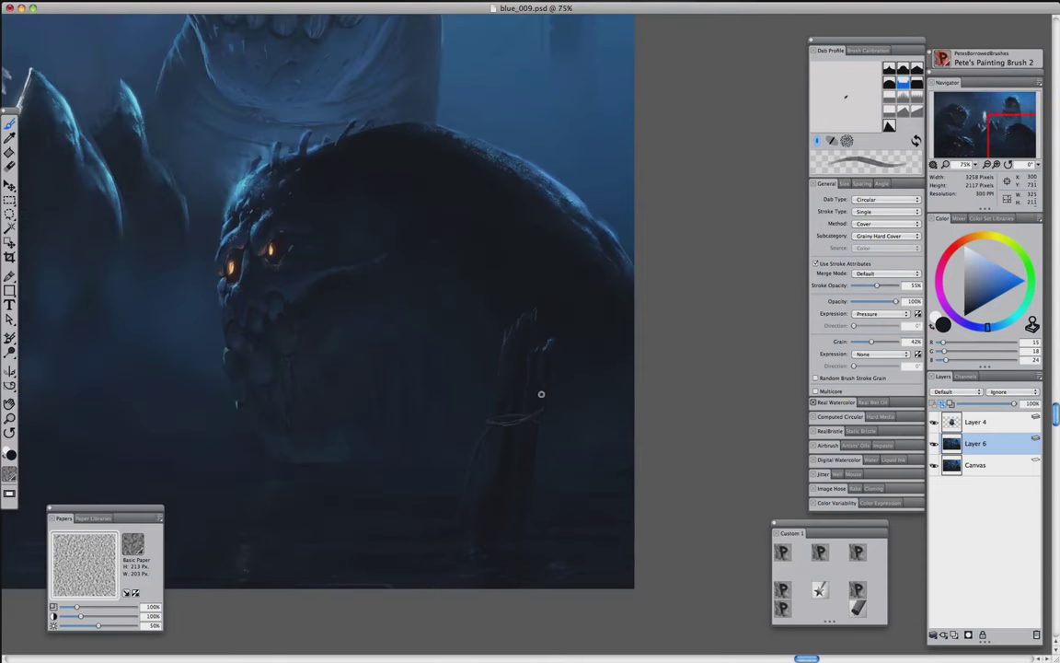
{"action": "left_click", "coordinate": [494, 407], "text": "alt"}
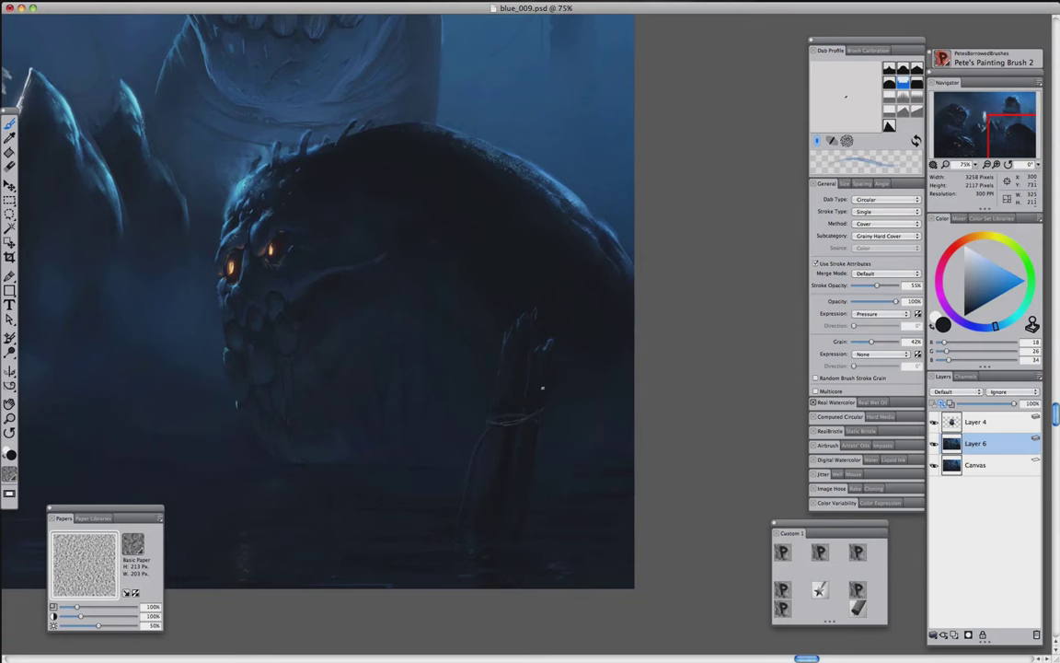
Sharpen the timber edges with thin blue highlights, and start a second, dark rope above the first
{"action": "key", "text": "super+plus"}
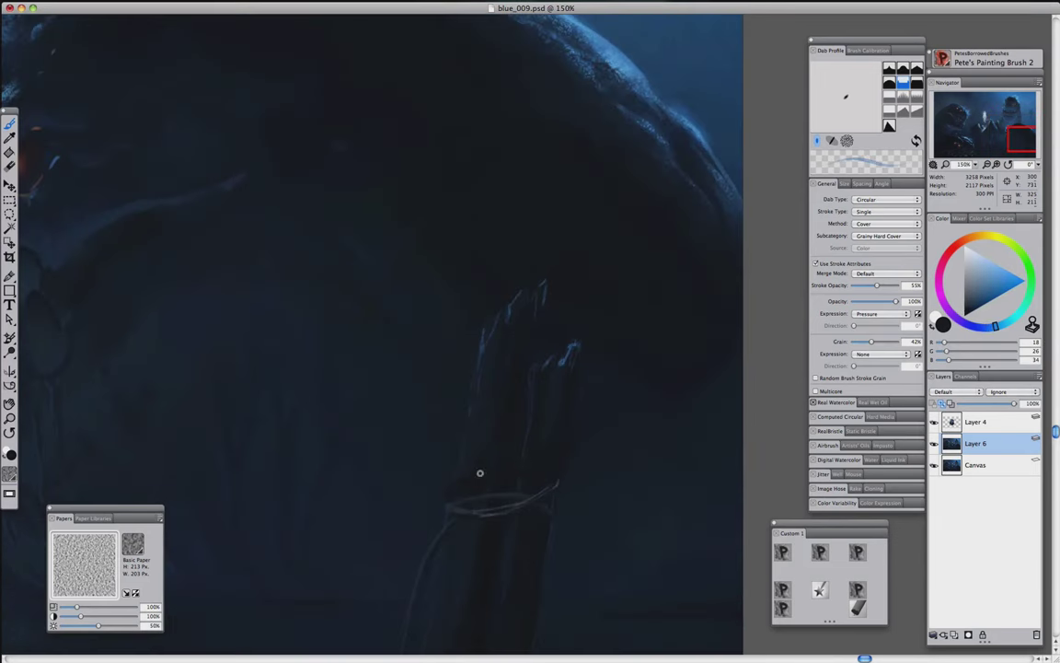
{"action": "left_click", "coordinate": [532, 457], "text": "alt"}
{"action": "left_click", "coordinate": [452, 486], "text": "alt"}
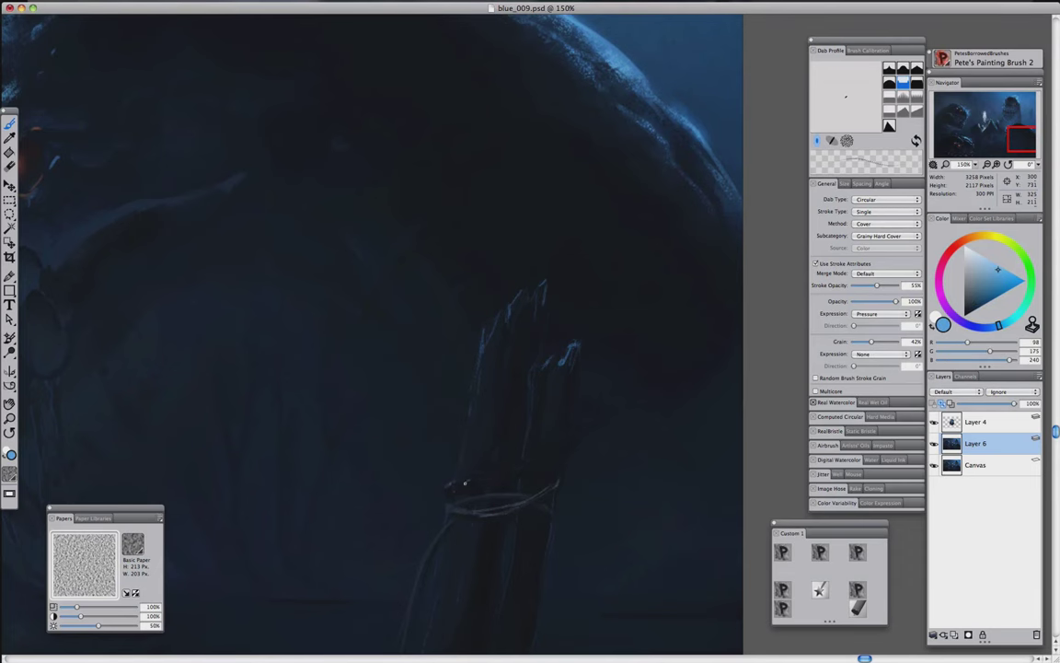
{"action": "left_click", "coordinate": [441, 414], "text": "alt"}
{"action": "key", "text": "super+minus"}
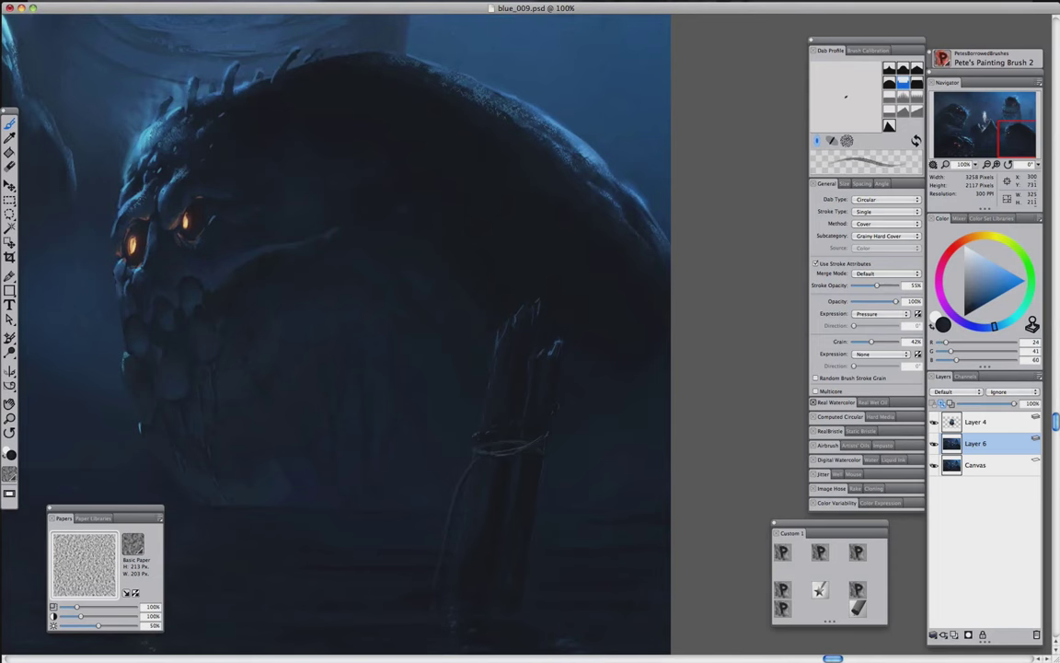
Extend the upper dark rope across both timbers, and add fine blue rim lines along the post
{"action": "left_click", "coordinate": [315, 389], "text": "alt"}
{"action": "key", "text": "super+minus"}
{"action": "key", "text": "super+plus"}
{"action": "key", "text": "super+plus"}
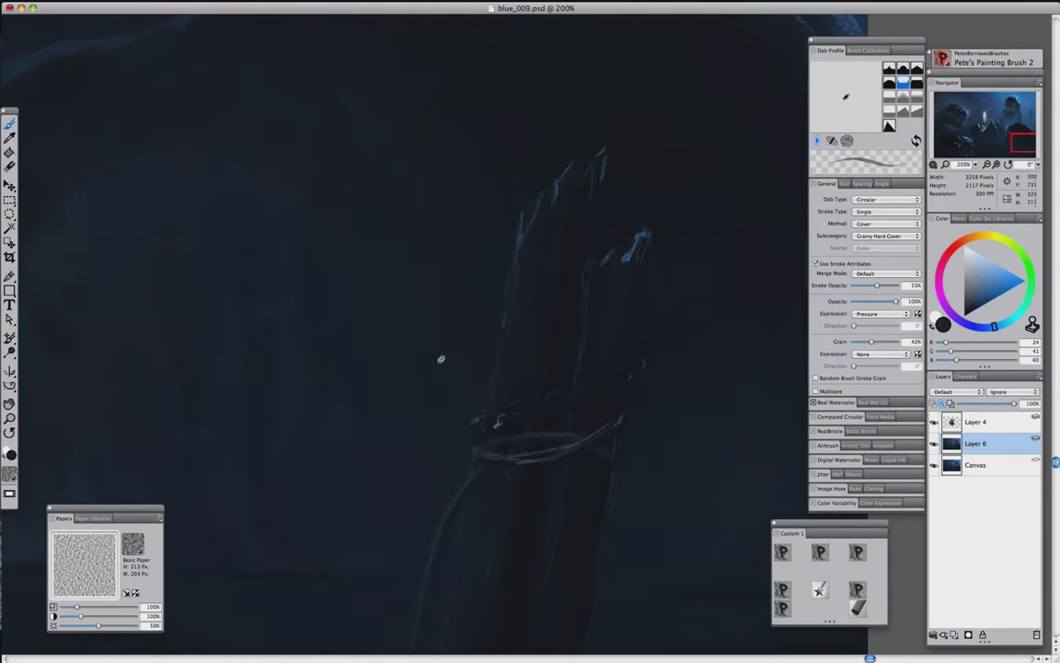
{"action": "left_click", "coordinate": [473, 423], "text": "alt"}
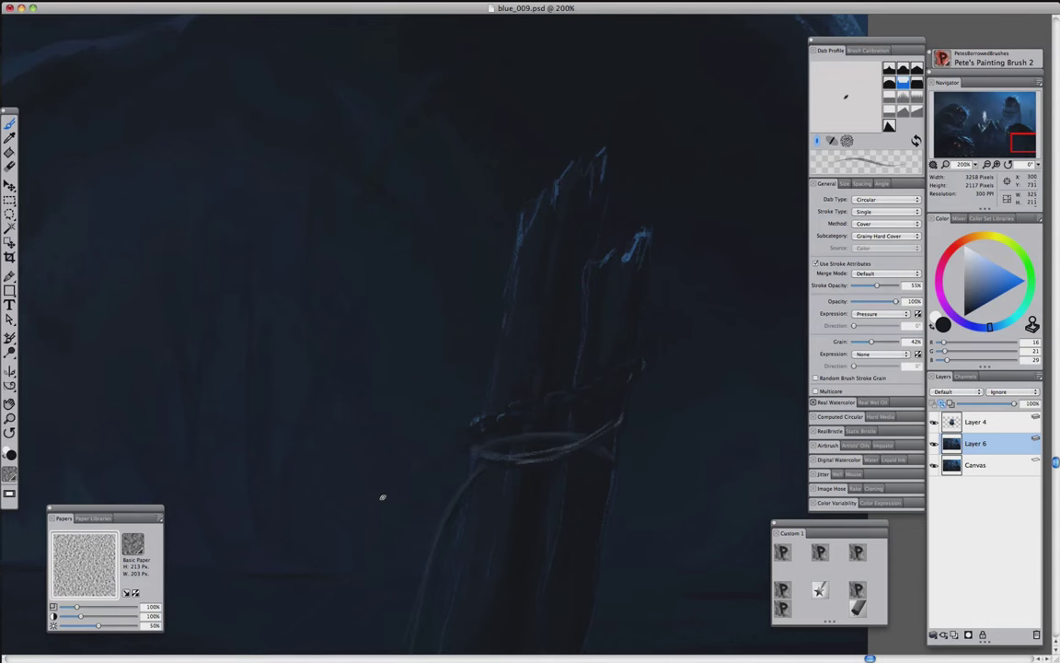
Touch up the foot of the post and the hanging rope near the waterline in sampled blues
{"action": "key", "text": "super+minus"}
{"action": "key", "text": "super+minus"}
{"action": "key", "text": "super+minus"}
{"action": "key", "text": "super+plus"}
{"action": "key", "text": "super+plus"}
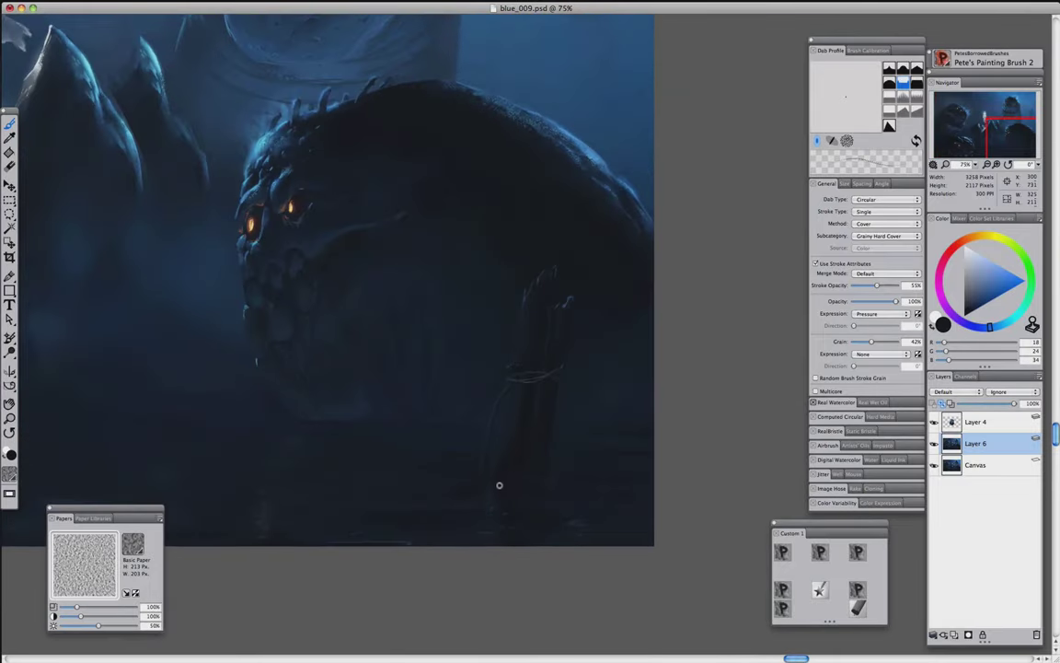
{"action": "left_click", "coordinate": [491, 496], "text": "alt"}
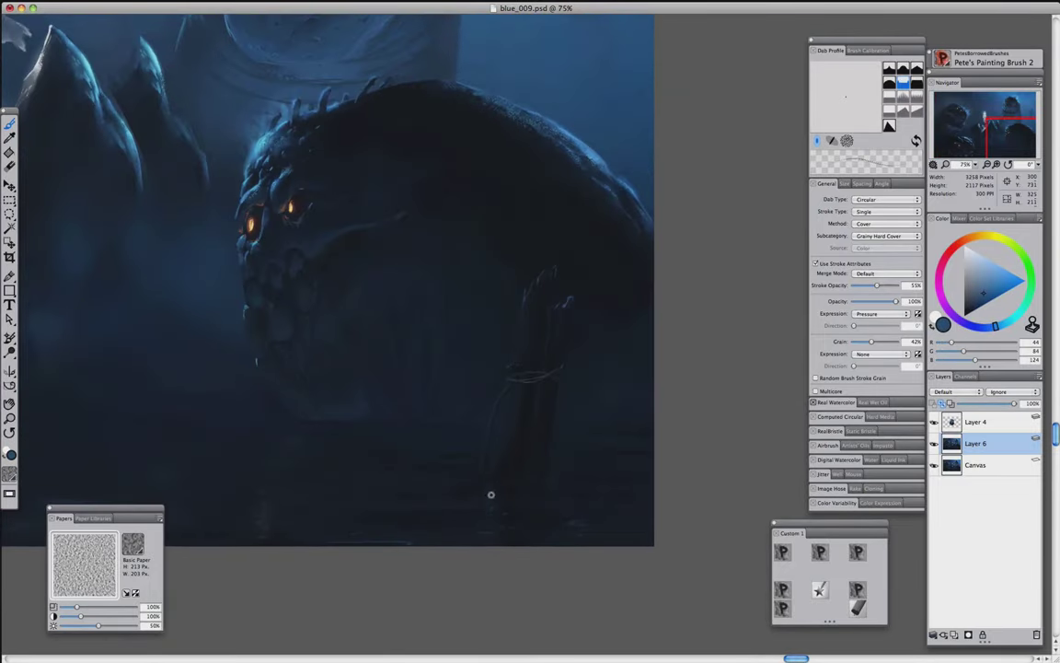
{"action": "left_click", "coordinate": [514, 458], "text": "alt"}
Airbrush soft grey tones over the misty areas of the scene on the new Overlay layer to adjust light and dark
{"action": "key", "text": "super+minus"}
{"action": "key", "text": "super+minus"}
{"action": "key", "text": "super+minus"}
{"action": "key", "text": "super+plus"}
{"action": "key", "text": "super+plus"}
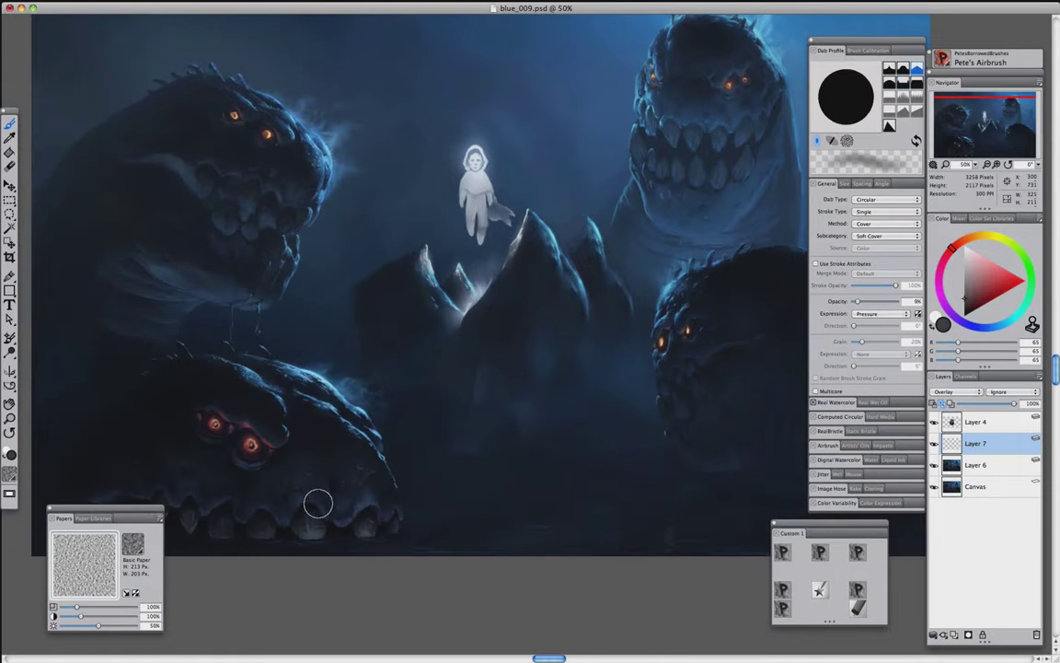
{"action": "mouse_move", "coordinate": [227, 388]}
{"action": "left_mouse_down"}
{"action": "mouse_move", "coordinate": [337, 412]}
{"action": "mouse_move", "coordinate": [406, 370]}
{"action": "mouse_move", "coordinate": [483, 434]}
{"action": "left_mouse_up"}
{"action": "left_click", "coordinate": [504, 237], "text": "alt"}
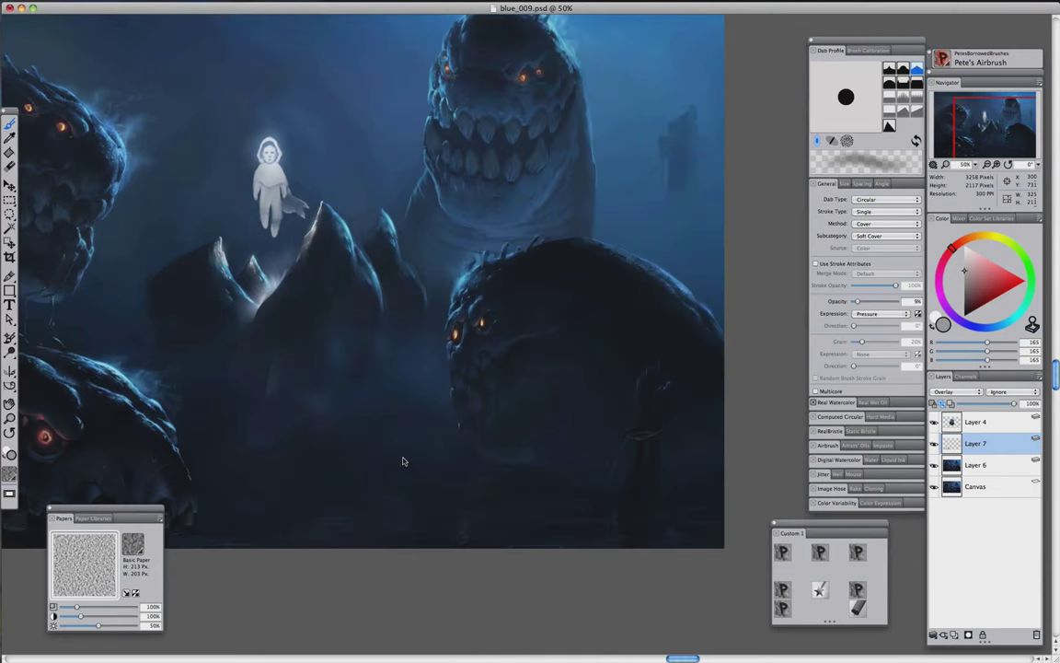
Collapse the Overlay layer Layer 7 together with Layer 6
{"action": "left_click", "coordinate": [976, 465], "text": "shift"}
{"action": "right_click", "coordinate": [967, 568]}
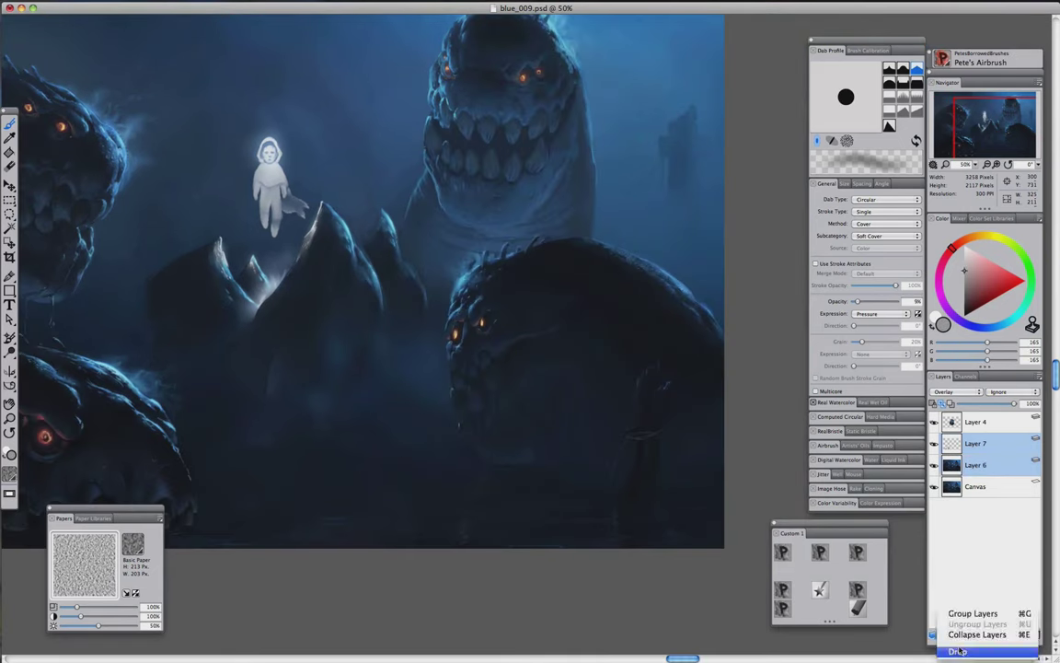
{"action": "left_click", "coordinate": [976, 633]}
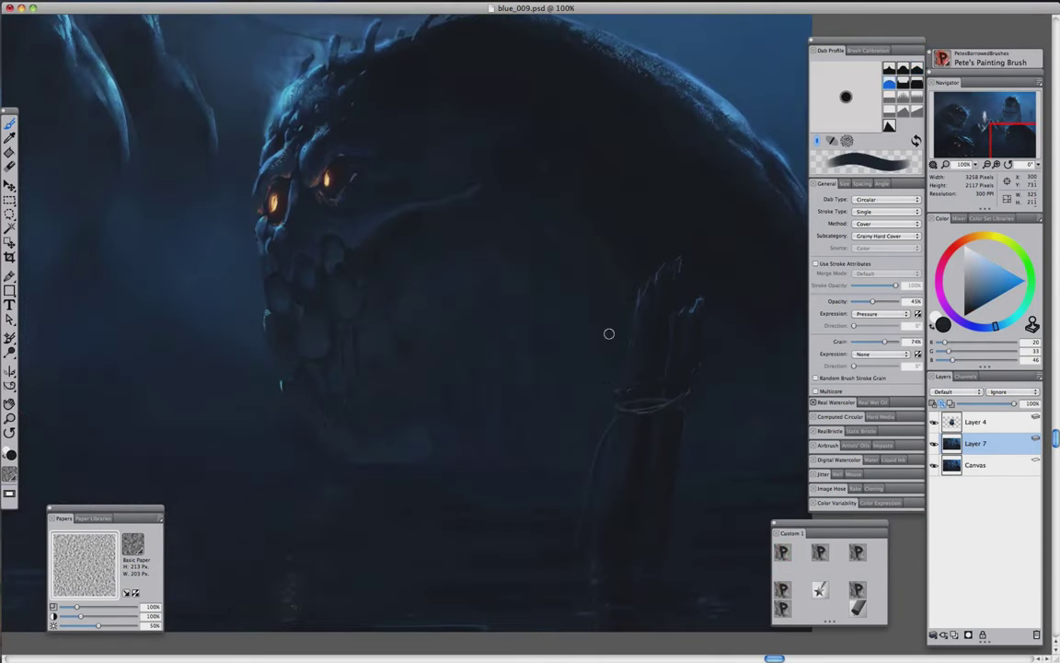
Paint a dark chain around the post above the rope and down diagonally toward the water in sampled dark blues
{"action": "left_click", "coordinate": [609, 402], "text": "alt"}
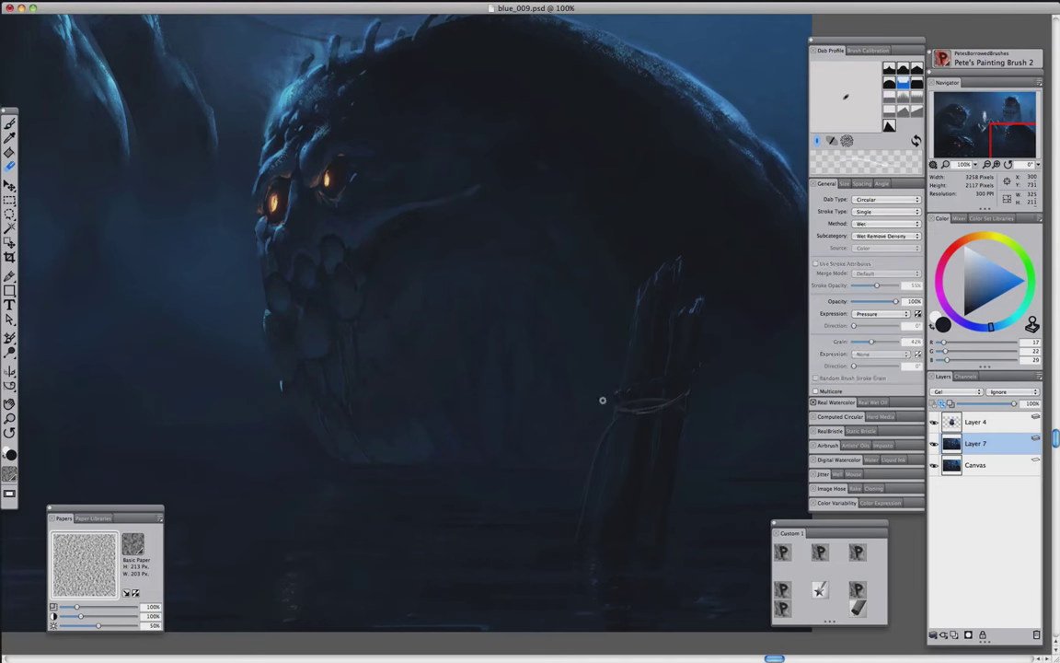
{"action": "key", "text": "n"}
{"action": "key", "text": "super+plus"}
{"action": "key", "text": "b"}
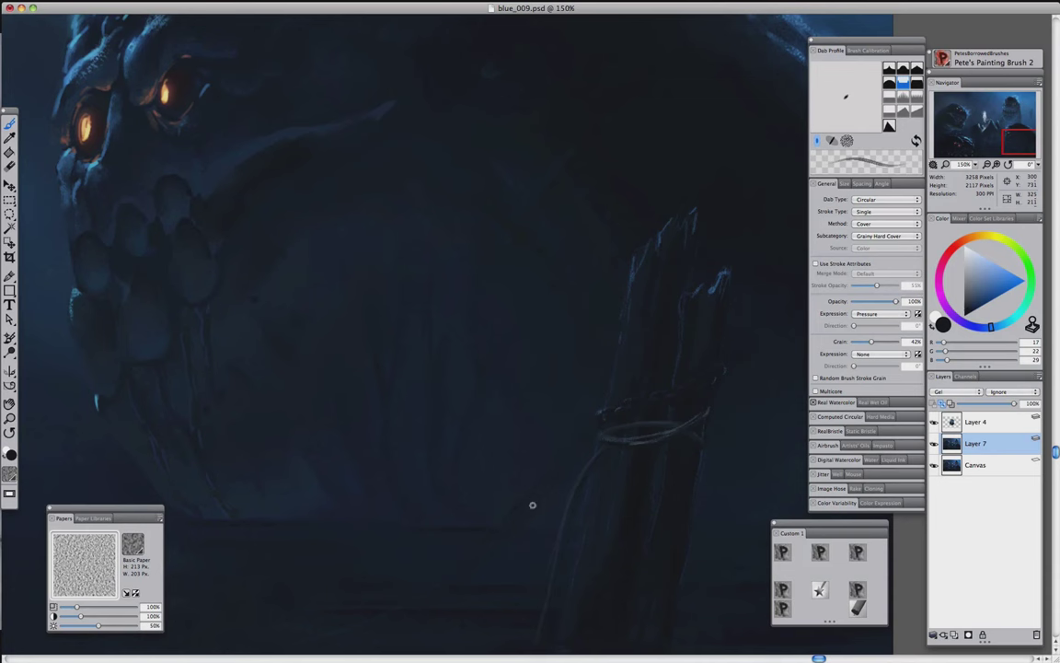
{"action": "left_click", "coordinate": [589, 421], "text": "alt"}
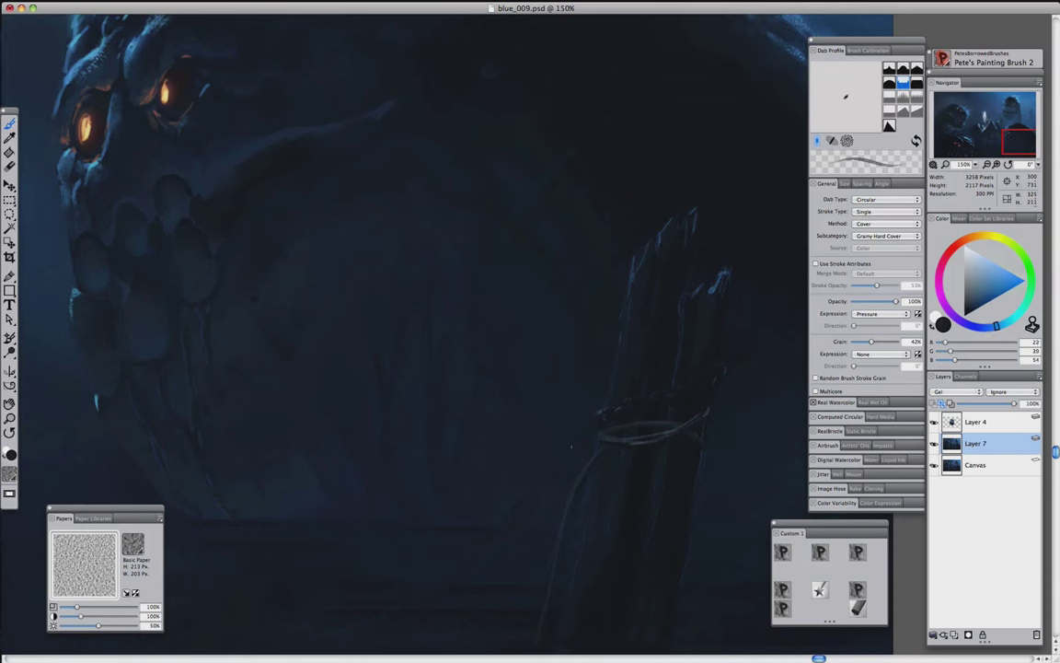
{"action": "left_click", "coordinate": [557, 479], "text": "alt"}
{"action": "left_click", "coordinate": [471, 451], "text": "alt"}
{"action": "left_click", "coordinate": [511, 511], "text": "alt"}
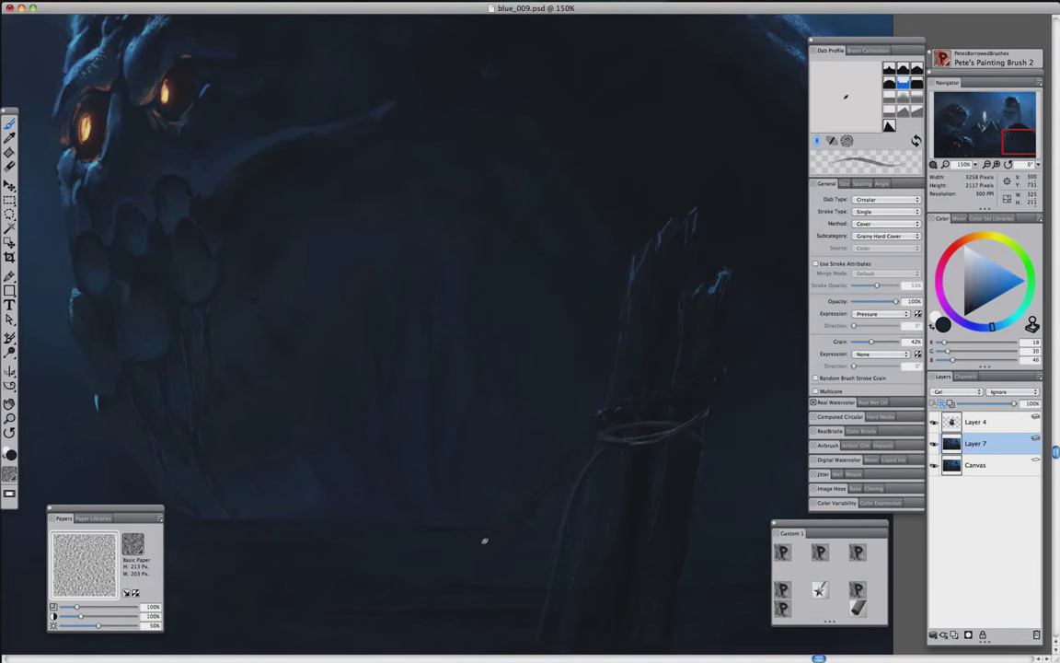
{"action": "left_click", "coordinate": [582, 434], "text": "alt"}
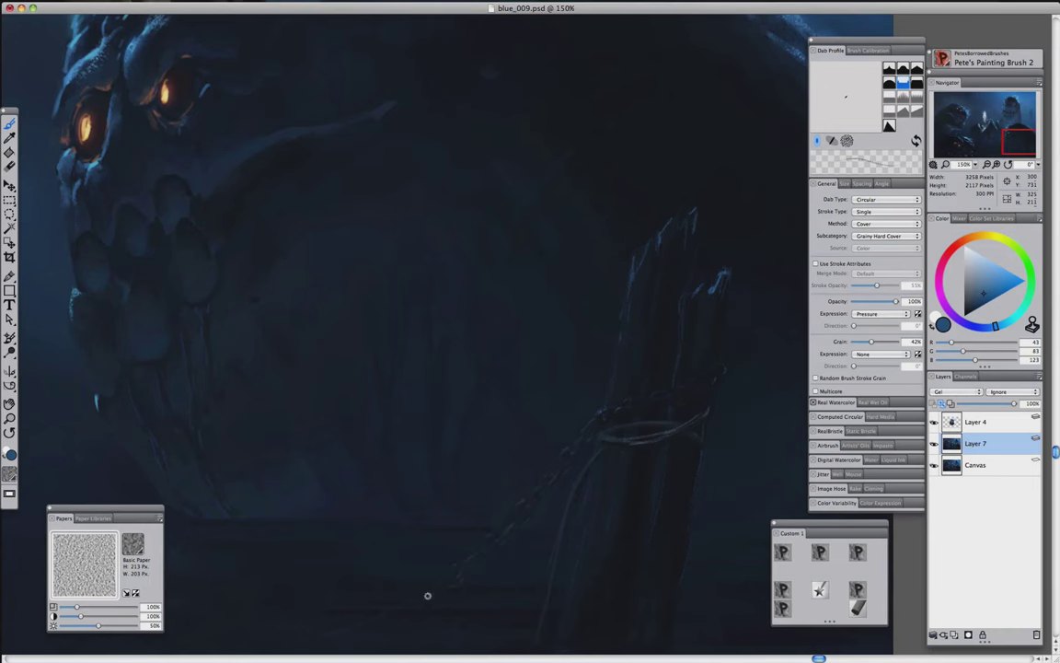
Add small light blue highlights to the chain links and to the end protruding on the post's far side
{"action": "key", "text": "super+minus"}
{"action": "left_click", "coordinate": [565, 399], "text": "alt"}
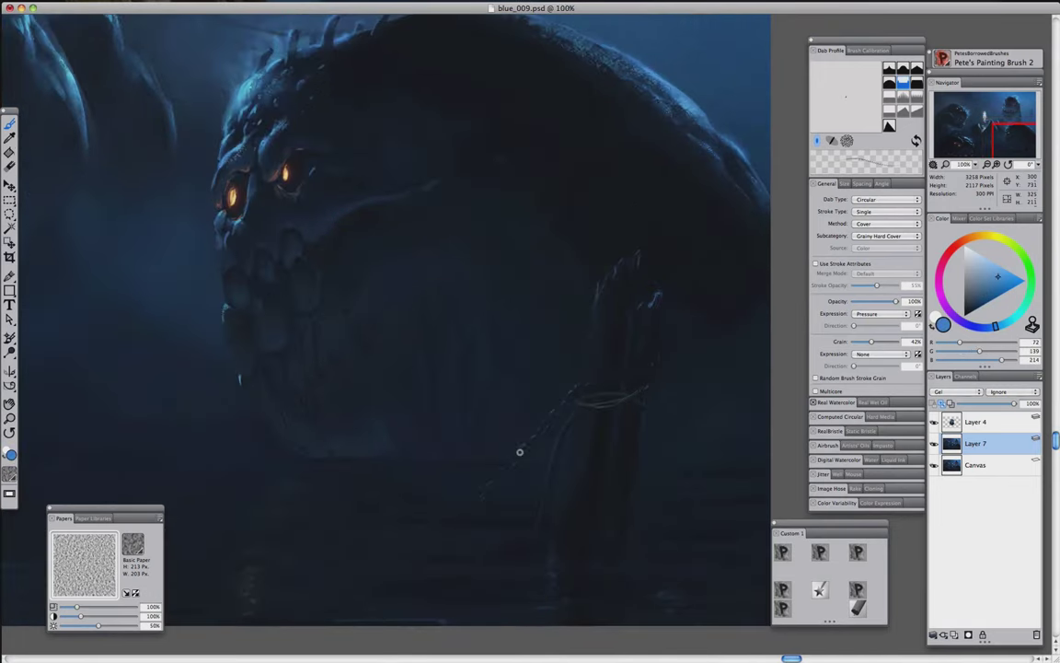
{"action": "key", "text": "super+0"}
{"action": "key", "text": "super+plus"}
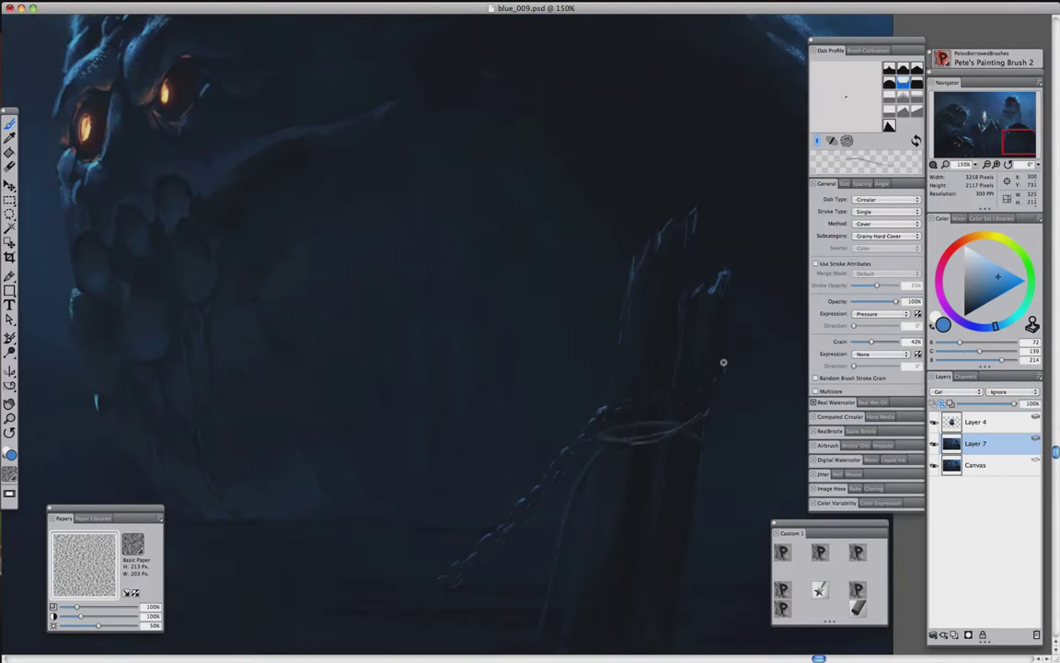
{"action": "key", "text": "1"}
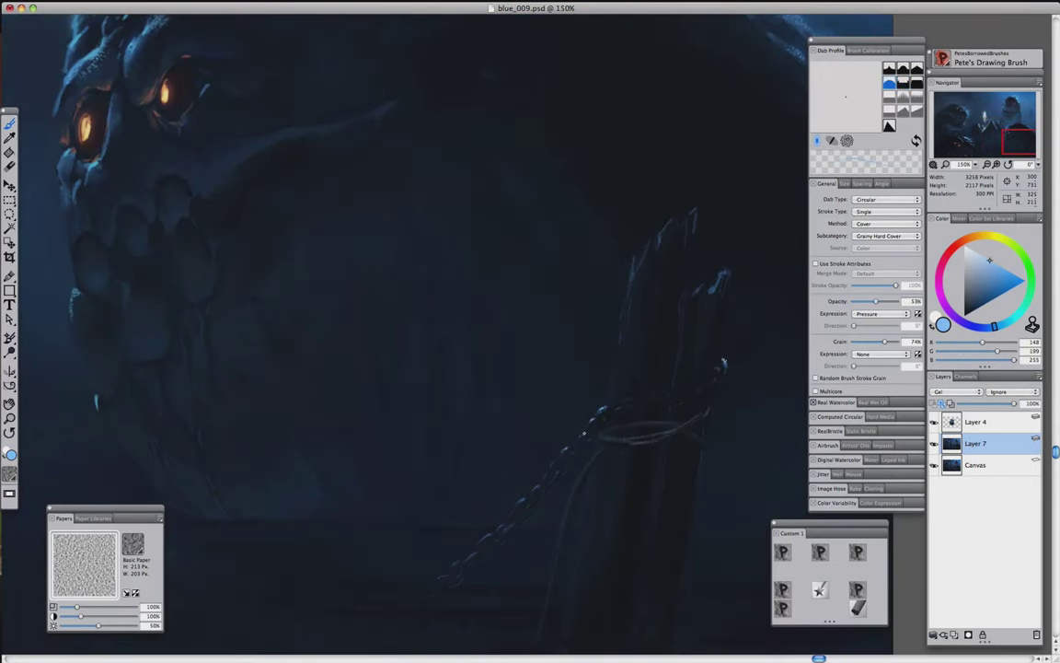
{"action": "key", "text": "super+0"}
{"action": "key", "text": "super+plus"}
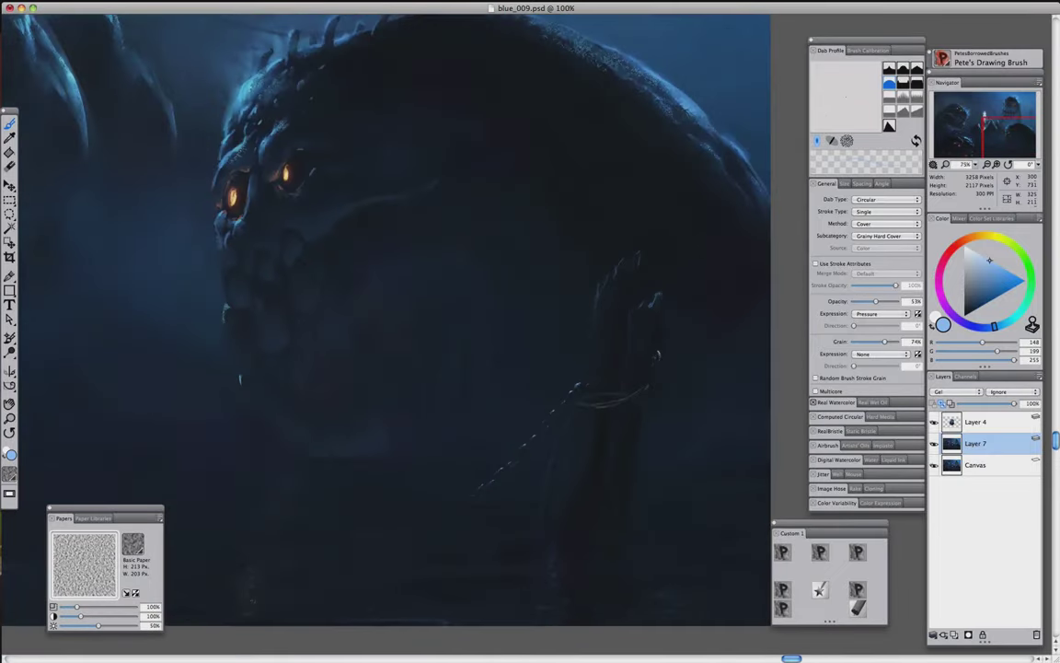
Extend the lower end of the chain toward the water with Pete's Painting Brush 2 in sampled blues
{"action": "key", "text": "2"}
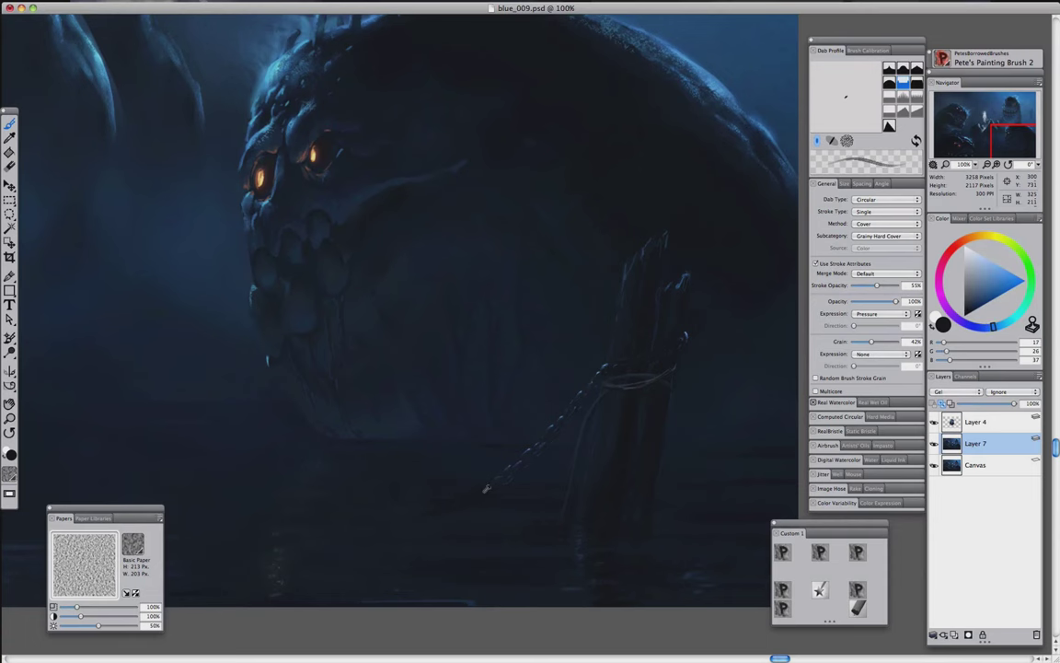
{"action": "left_click", "coordinate": [466, 535], "text": "alt"}
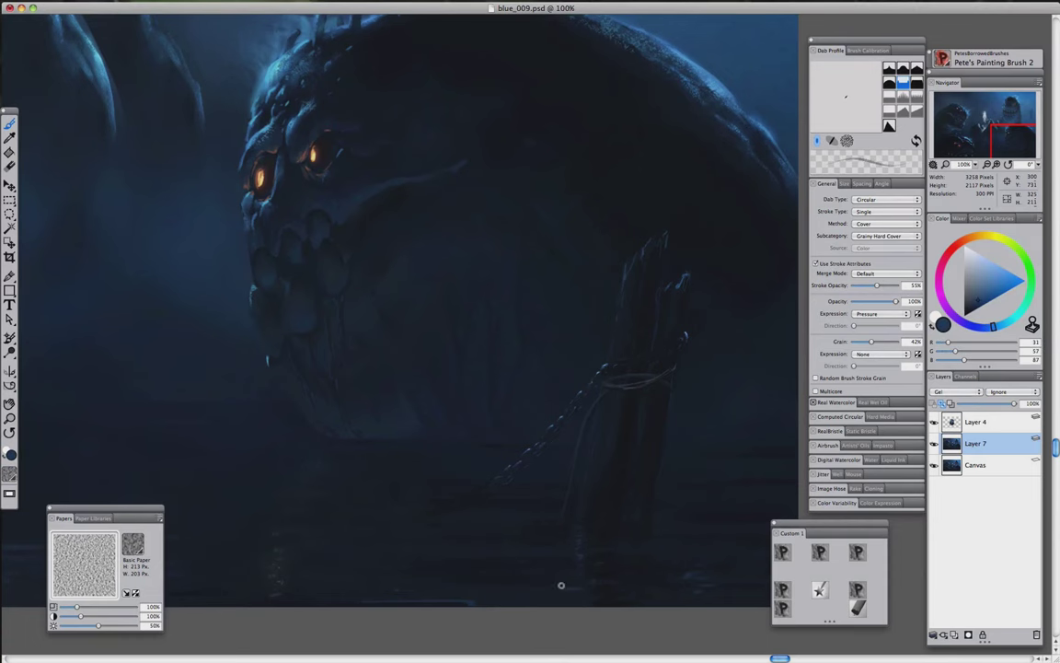
{"action": "left_click", "coordinate": [982, 279]}
{"action": "left_click", "coordinate": [499, 529], "text": "alt"}
{"action": "key", "text": "ctrl+plus"}
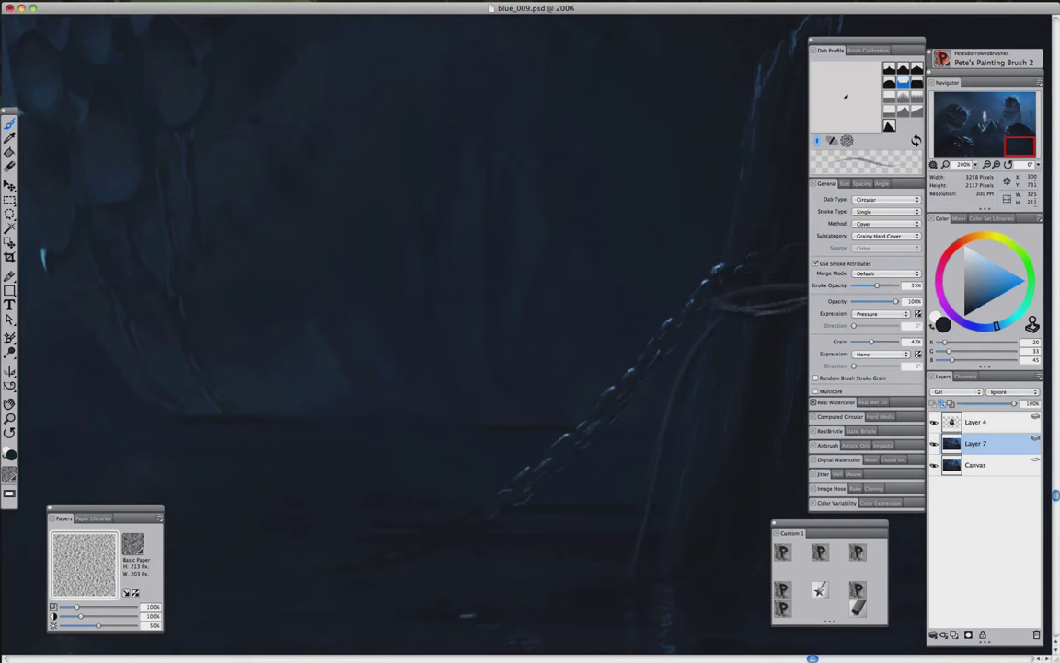
{"action": "left_click", "coordinate": [478, 517], "text": "alt"}
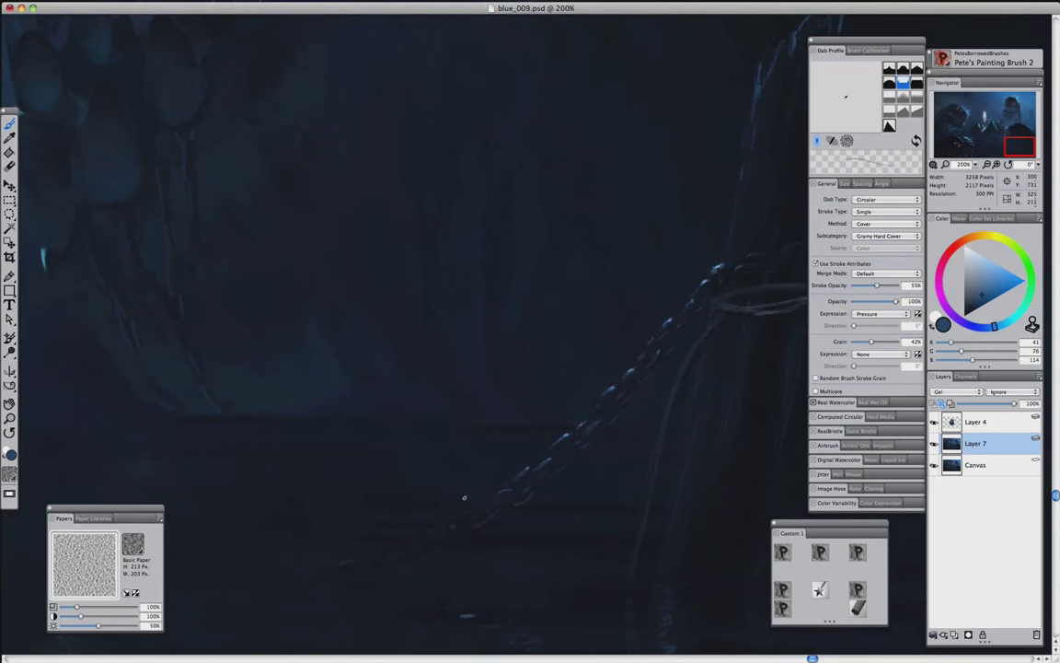
{"action": "left_click", "coordinate": [454, 526], "text": "alt"}
Paint broken chain reflections on the water below the chain, and soften them with Pete's Blender 2
{"action": "key", "text": "ctrl+0"}
{"action": "scroll", "coordinate": [686, 491], "scroll_direction": "up", "scroll_amount": 3}
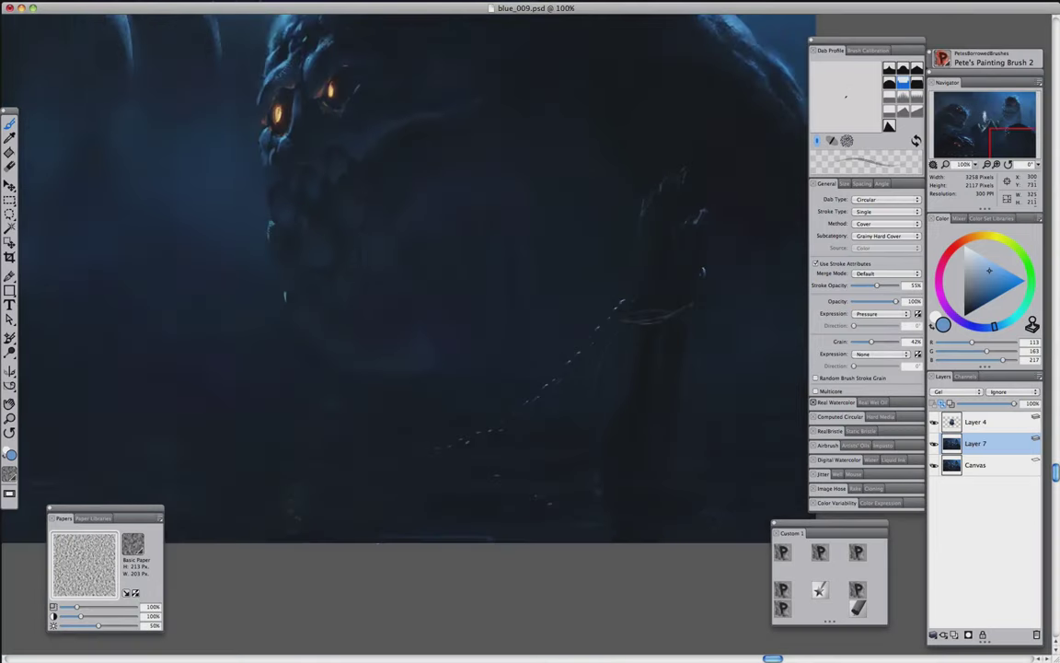
{"action": "left_click", "coordinate": [685, 491], "text": "alt"}
{"action": "left_click", "coordinate": [384, 475], "text": "alt"}
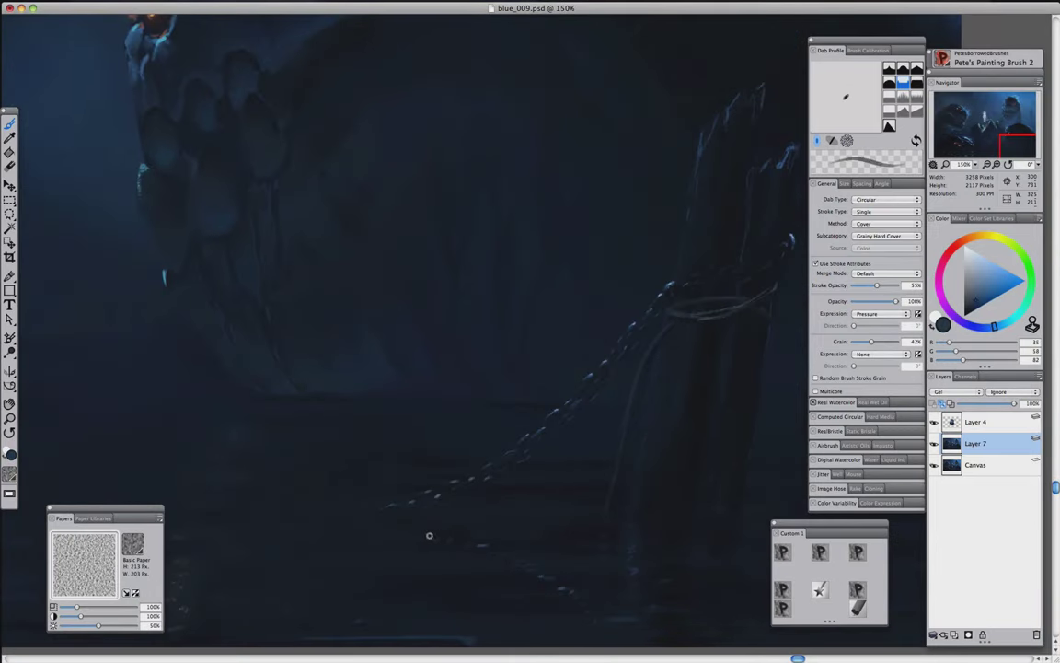
{"action": "key", "text": "b"}
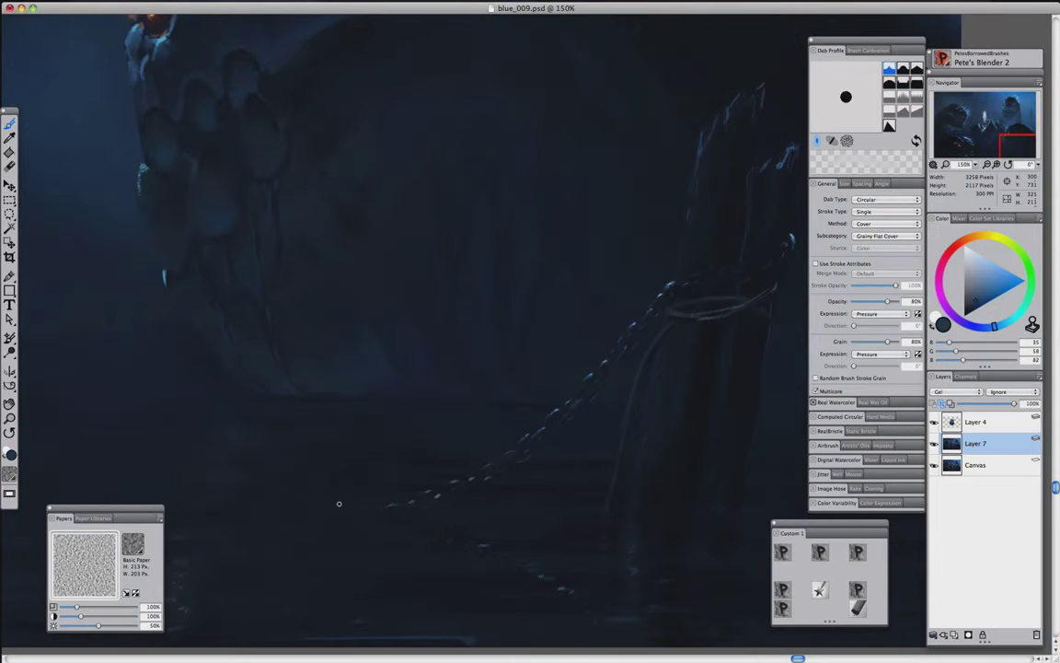
{"action": "key", "text": "ctrl+0"}
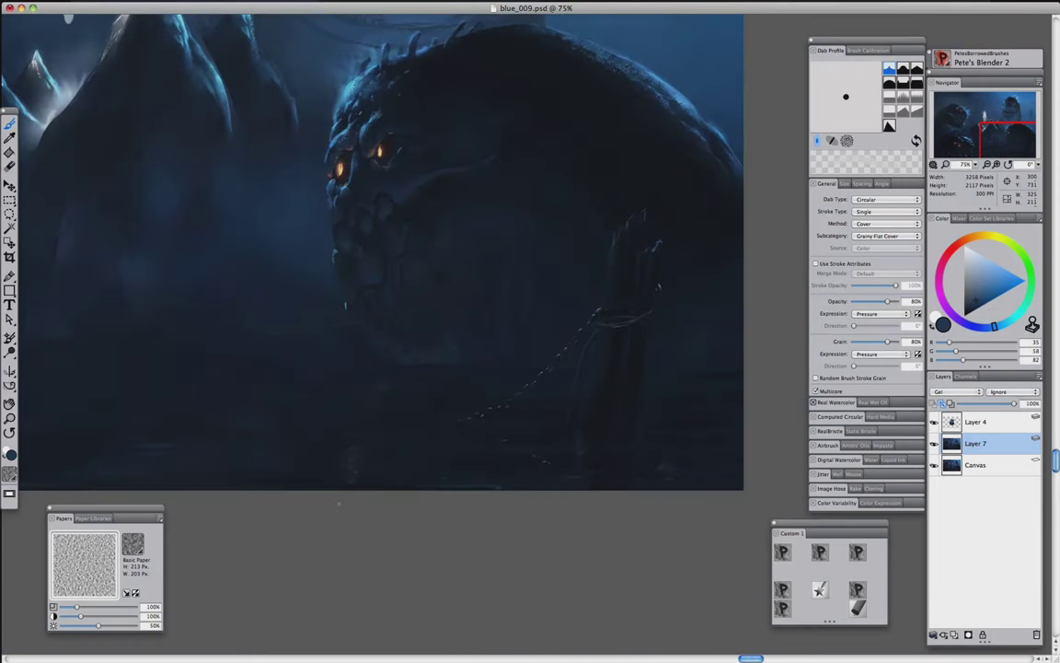
Refine the lower timbers of the post with fine vertical streaks and sampled dark blues around the rope and waterline
{"action": "scroll", "coordinate": [656, 367], "scroll_direction": "up", "scroll_amount": 4}
{"action": "left_click", "coordinate": [656, 367], "text": "alt"}
{"action": "key", "text": "b"}
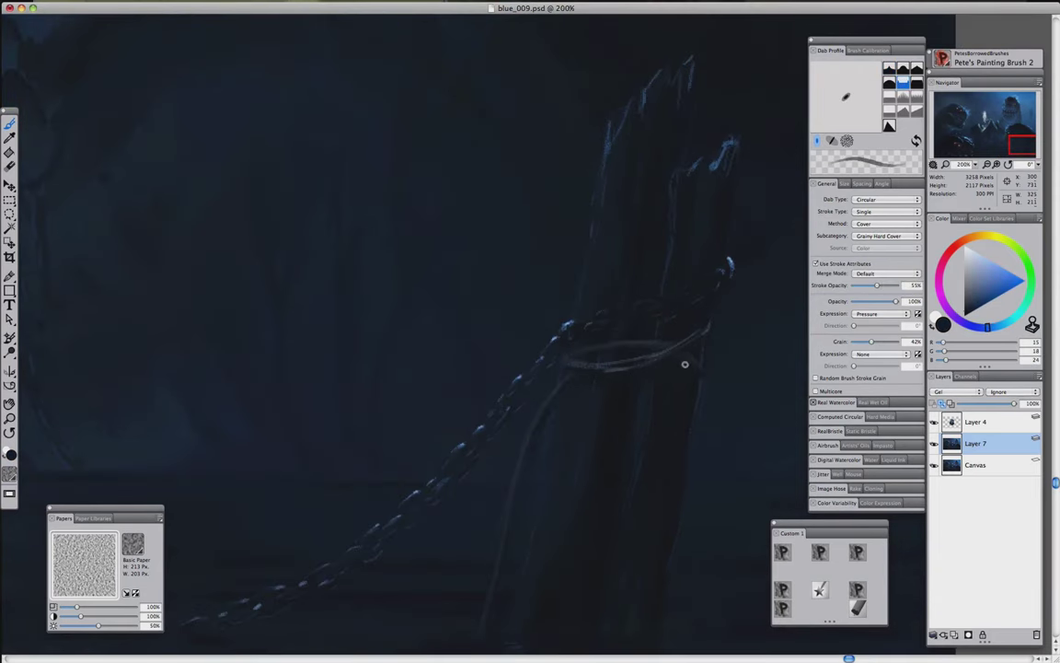
{"action": "left_click", "coordinate": [609, 349], "text": "alt"}
{"action": "left_click_drag", "start_coordinate": [498, 488], "coordinate": [544, 359]}
{"action": "left_click", "coordinate": [597, 445], "text": "alt"}
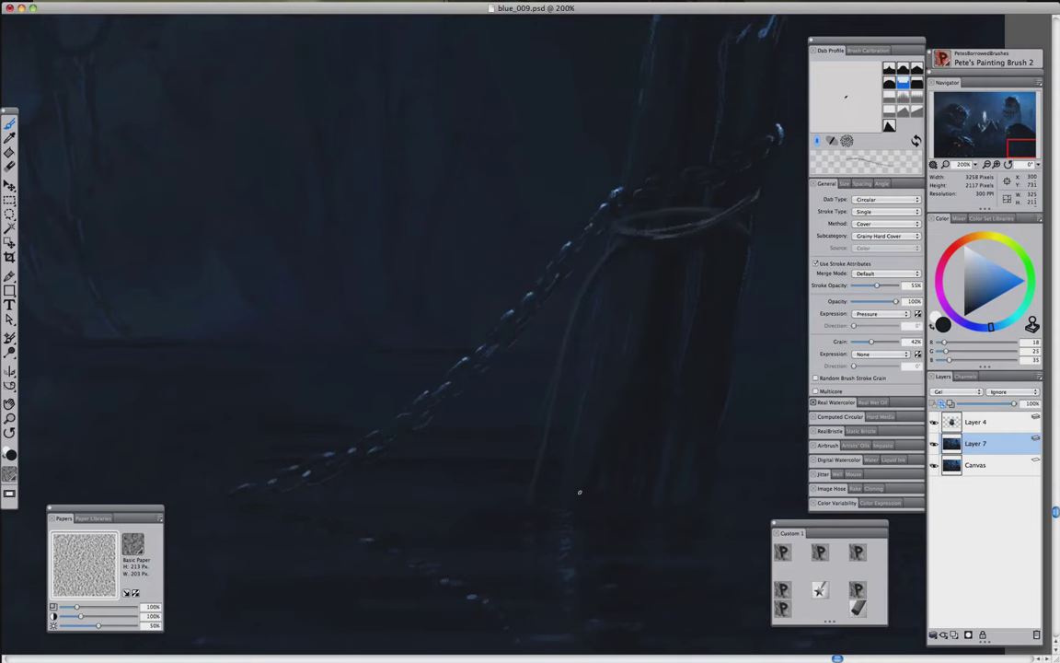
Touch up the dark water below the lower-right creature with sampled dark blues
{"action": "key", "text": "ctrl+0"}
{"action": "key", "text": "ctrl+minus"}
{"action": "key", "text": "ctrl+plus"}
{"action": "key", "text": "ctrl+plus"}
{"action": "key", "text": "ctrl+plus"}
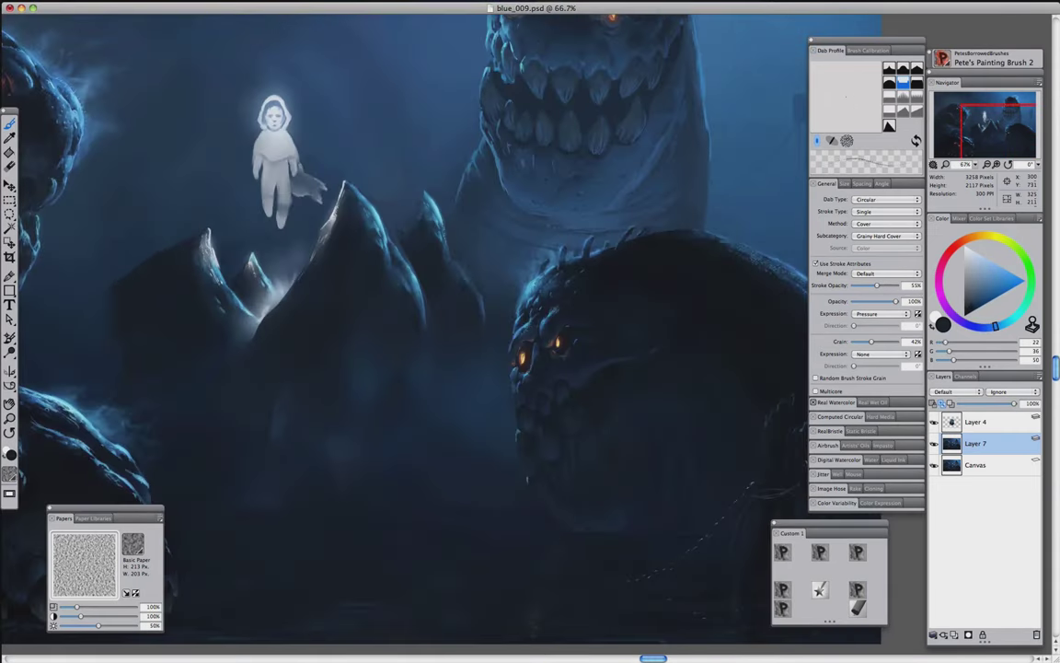
{"action": "left_click", "coordinate": [511, 485], "text": "alt"}
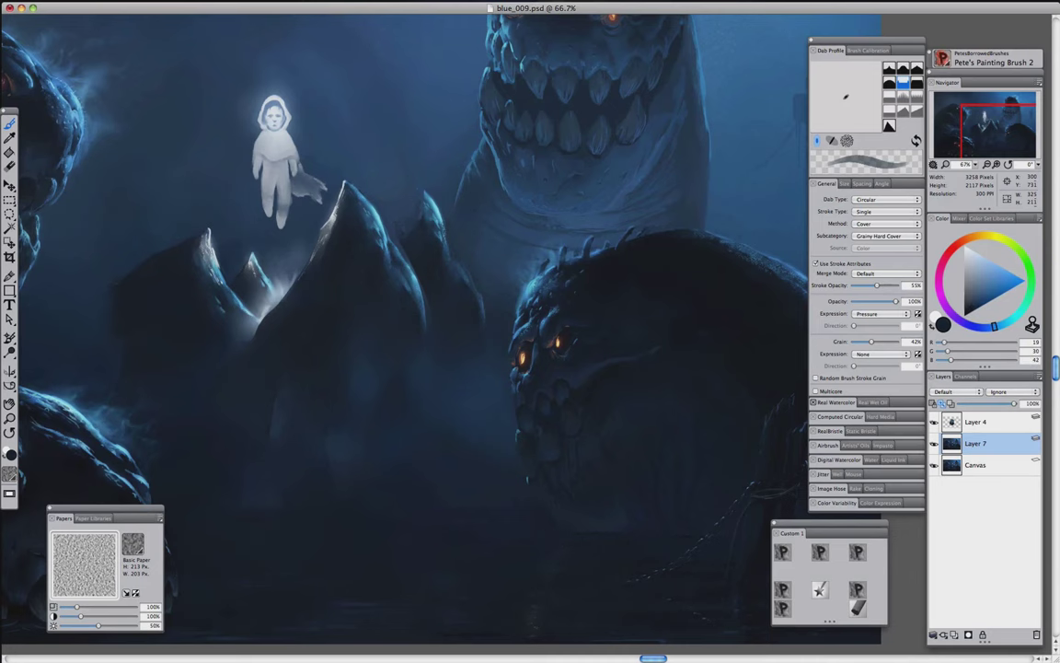
{"action": "left_click", "coordinate": [572, 551], "text": "alt"}
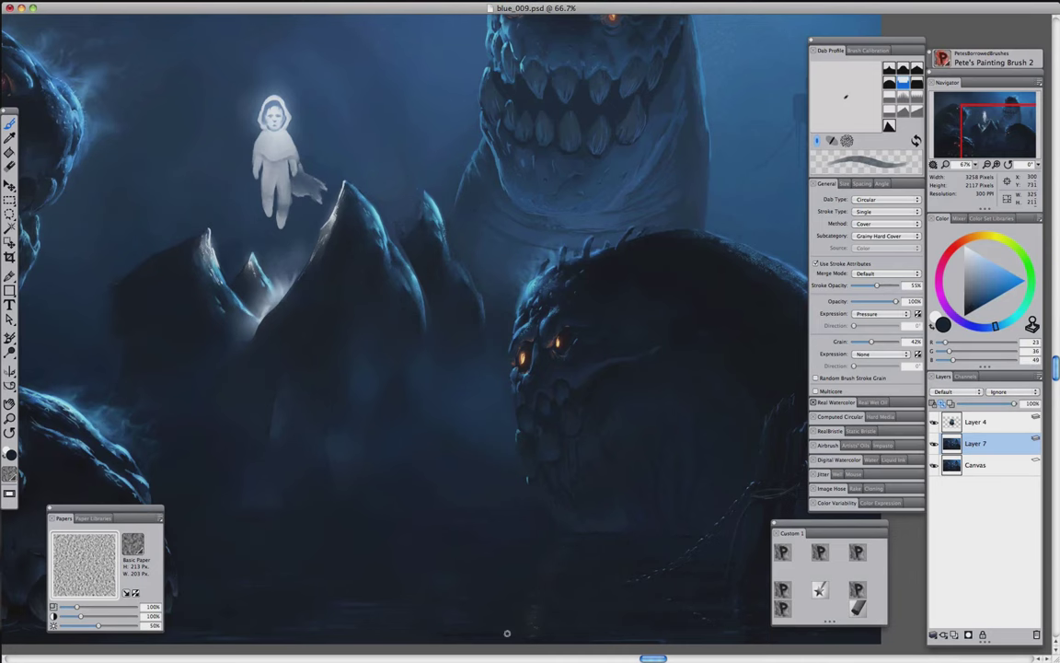
Add a new layer above Layer 4, and shift Layer 4's glowing figure and rock spires slightly to the right
{"action": "key", "text": "ctrl+minus"}
{"action": "key", "text": "ctrl+minus"}
{"action": "key", "text": "ctrl+minus"}
{"action": "key", "text": "ctrl+plus"}
{"action": "key", "text": "ctrl+plus"}
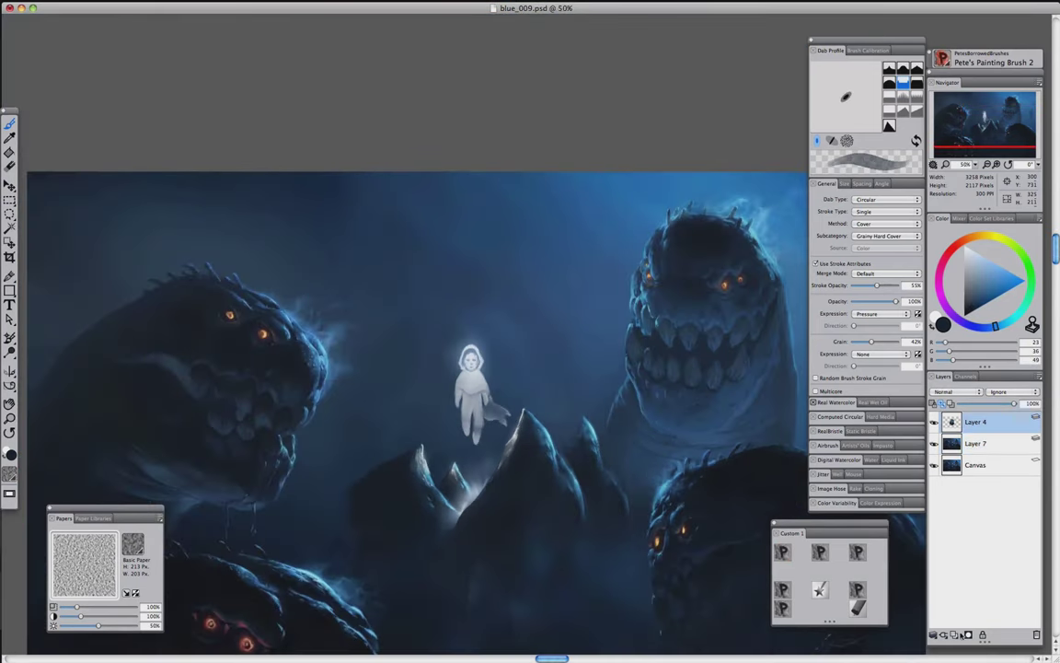
{"action": "left_click", "coordinate": [964, 634]}
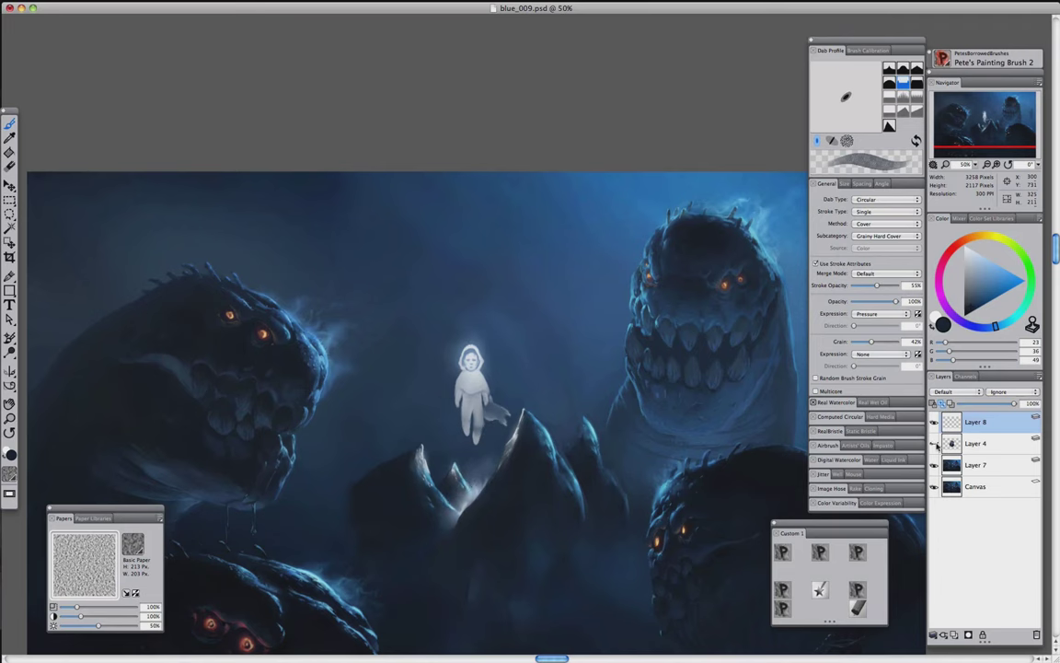
{"action": "left_click", "coordinate": [941, 444]}
{"action": "key", "text": "ctrl+minus"}
{"action": "key", "text": "ctrl+plus"}
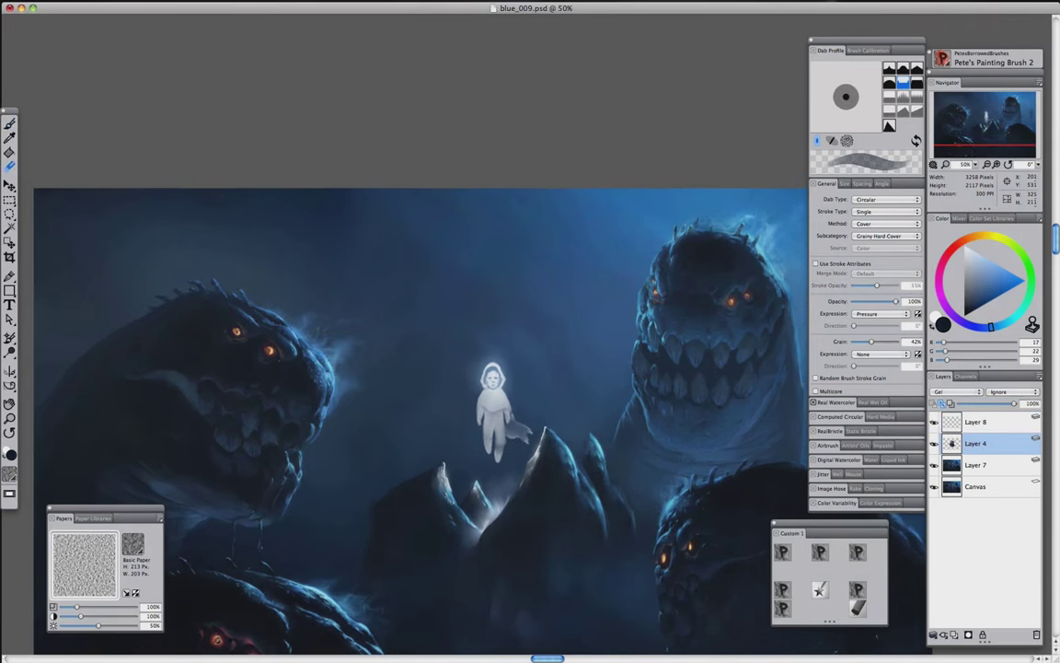
Collapse Layer 4 and Layer 7 into a single layer
{"action": "scroll", "coordinate": [488, 387], "scroll_direction": "down", "scroll_amount": 2}
{"action": "left_click", "coordinate": [976, 465], "text": "shift"}
{"action": "left_click", "coordinate": [937, 634]}
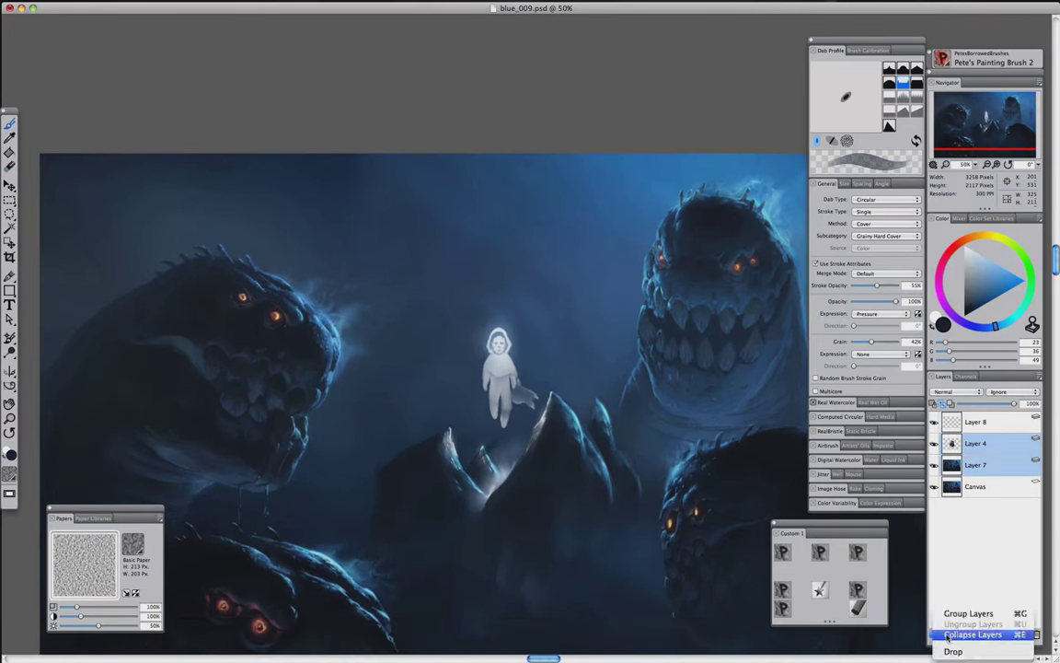
{"action": "left_click", "coordinate": [948, 635]}
Paint a tall ruined tower with a broken top behind the upper-right creature in a sampled mid blue
{"action": "key", "text": "ctrl+minus"}
{"action": "key", "text": "ctrl+plus"}
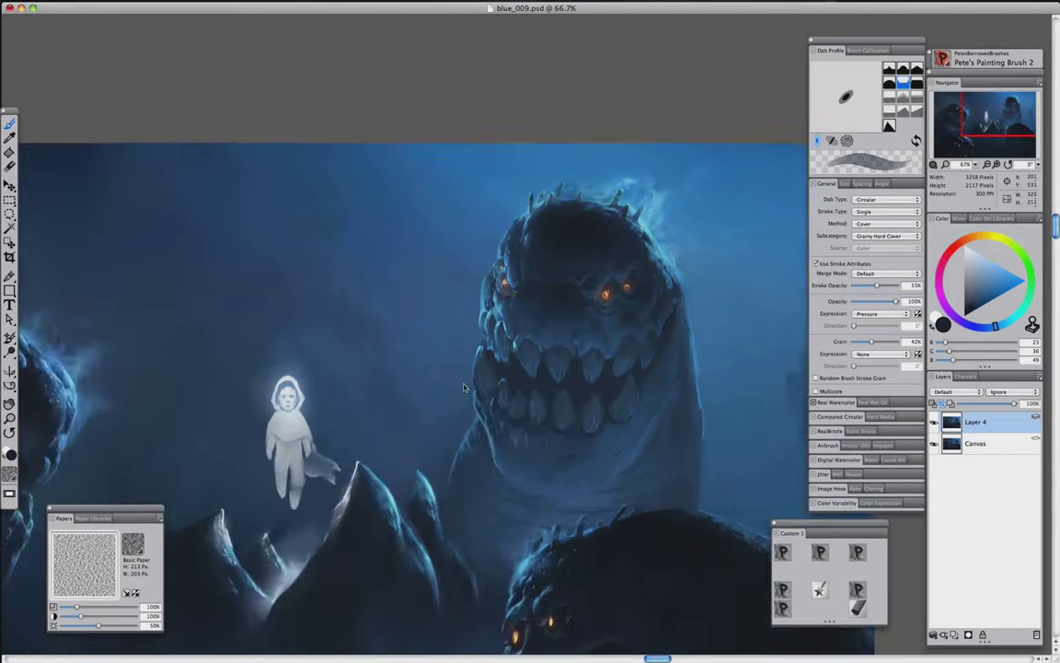
{"action": "scroll", "coordinate": [465, 387], "scroll_direction": "right", "scroll_amount": 5}
{"action": "scroll", "coordinate": [465, 386], "scroll_direction": "up", "scroll_amount": 2}
{"action": "left_click", "coordinate": [552, 371], "text": "alt"}
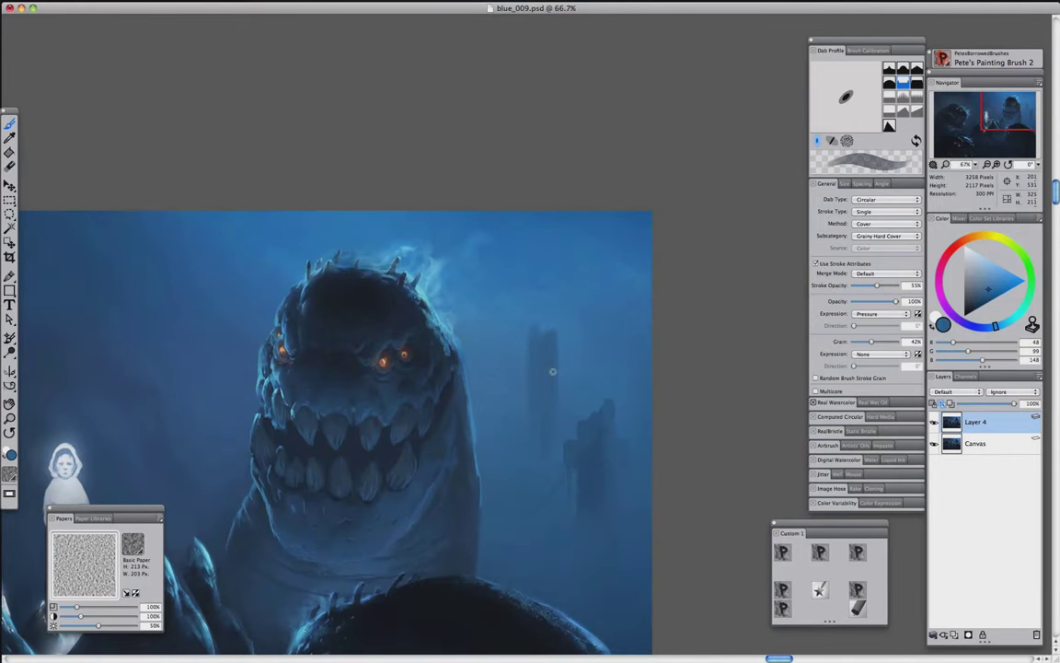
{"action": "key", "text": "bracketleft"}
{"action": "left_click_drag", "start_coordinate": [547, 301], "coordinate": [534, 330]}
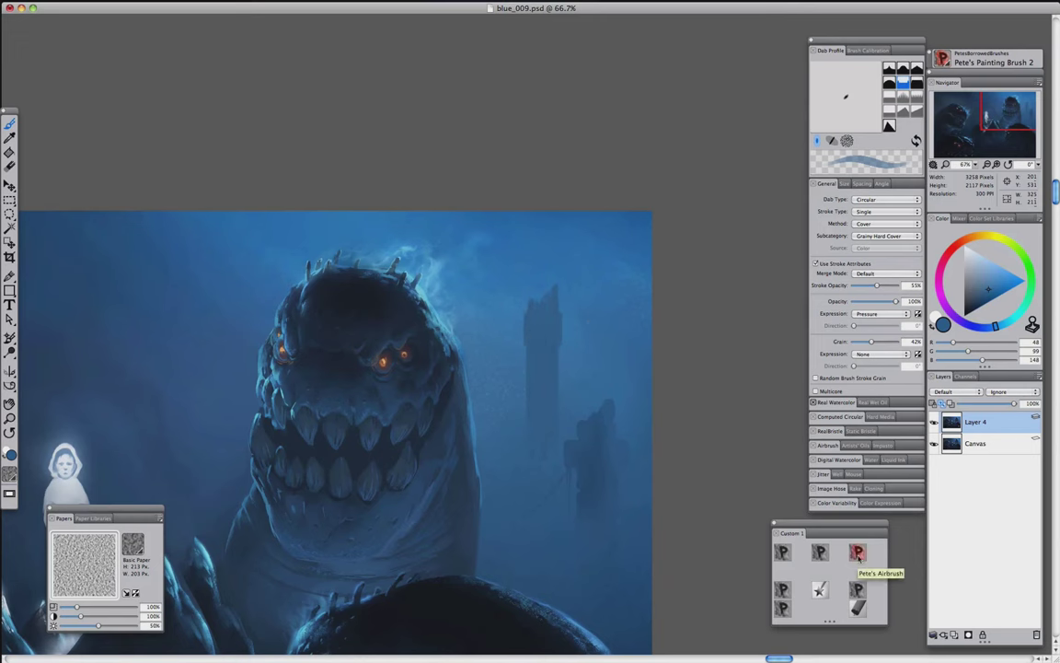
Paint faint thin poles and crossing lines between the two distant ruined towers in sampled mid blues, using Pete's Painting Brush 2
{"action": "left_click", "coordinate": [857, 586]}
{"action": "left_click", "coordinate": [782, 550]}
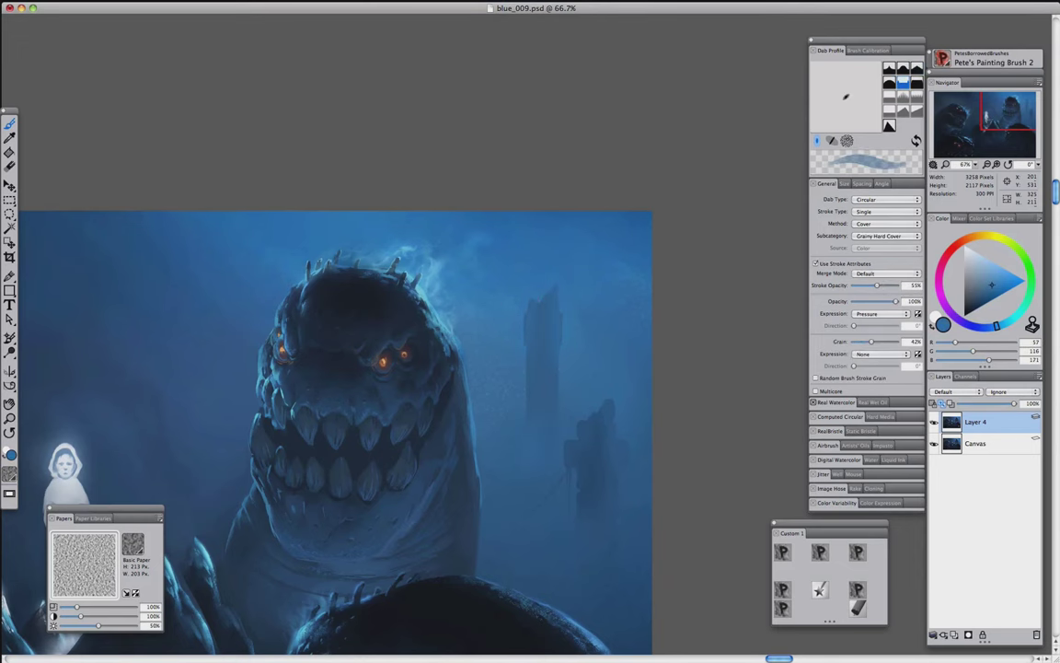
{"action": "scroll", "coordinate": [526, 414], "scroll_direction": "up", "scroll_amount": 2}
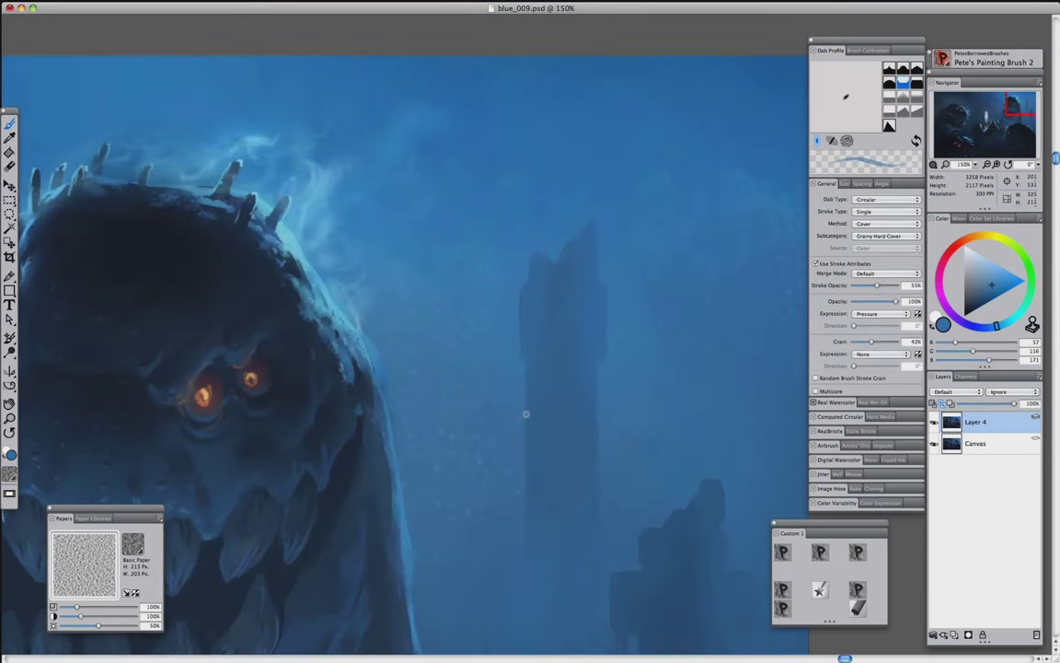
{"action": "left_click", "coordinate": [524, 281], "text": "alt"}
{"action": "scroll", "coordinate": [517, 348], "scroll_direction": "down", "scroll_amount": 1}
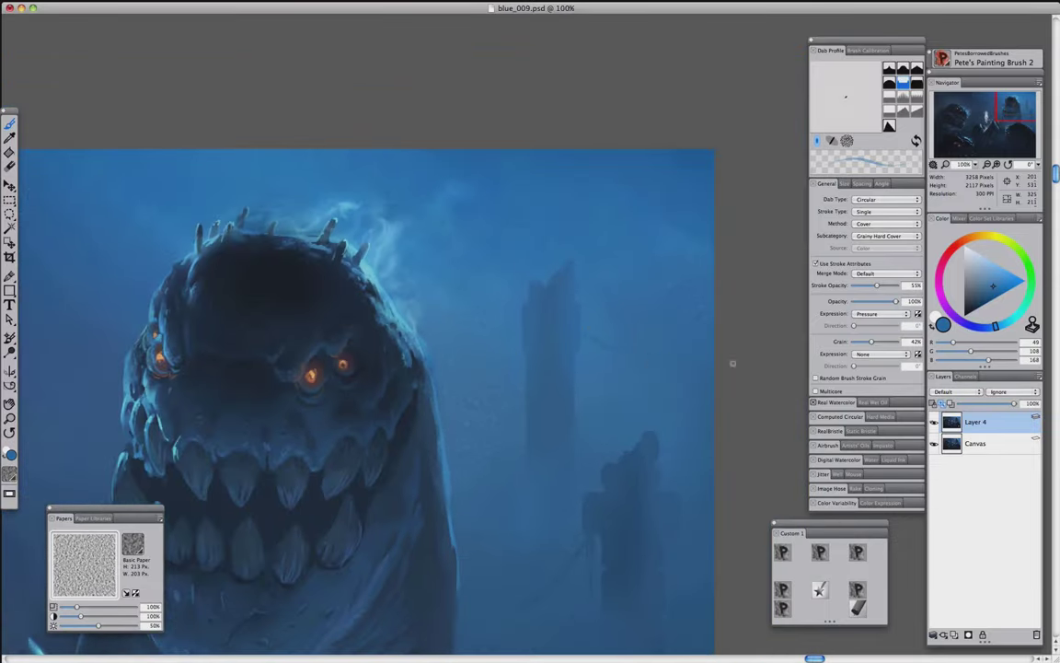
{"action": "left_click", "coordinate": [613, 406], "text": "alt"}
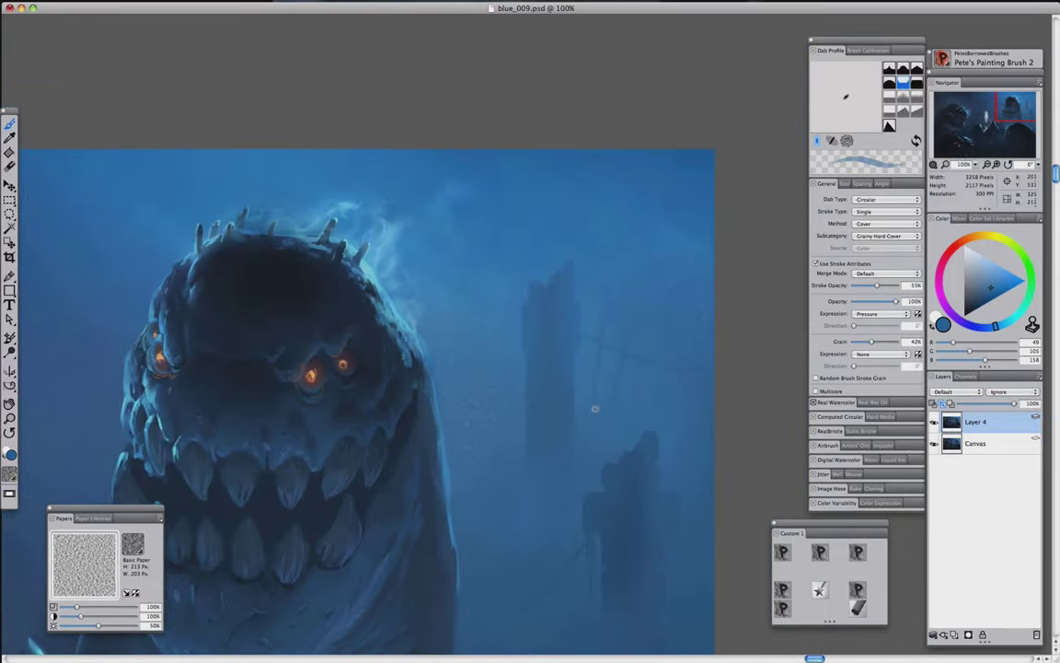
{"action": "scroll", "coordinate": [527, 338], "scroll_direction": "up", "scroll_amount": 1}
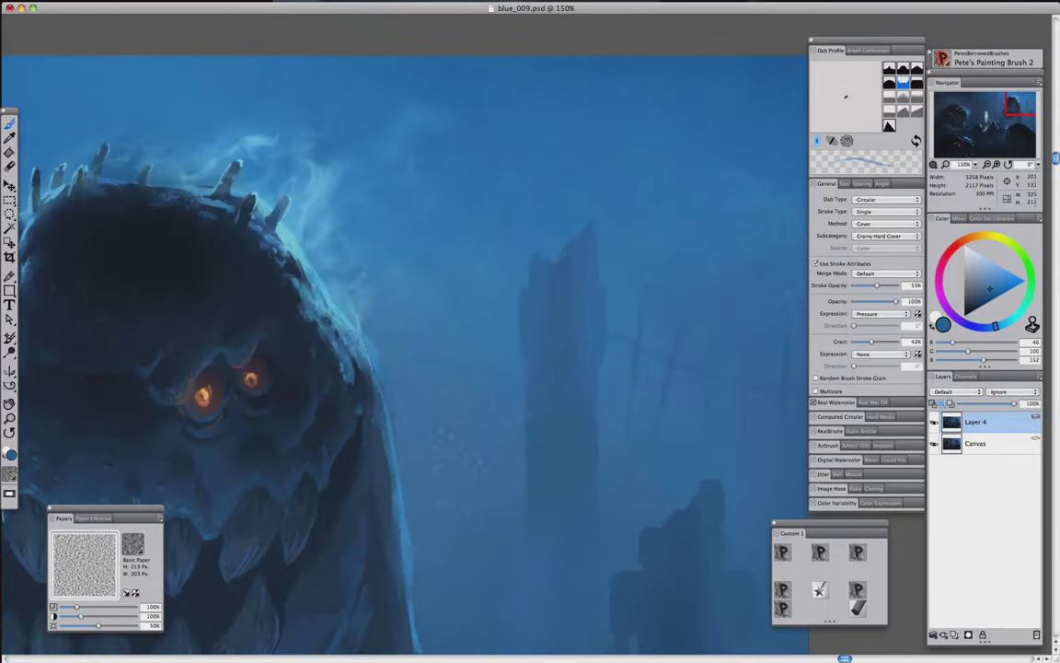
{"action": "left_click_drag", "start_coordinate": [647, 289], "coordinate": [650, 237]}
{"action": "left_click", "coordinate": [682, 319], "text": "alt"}
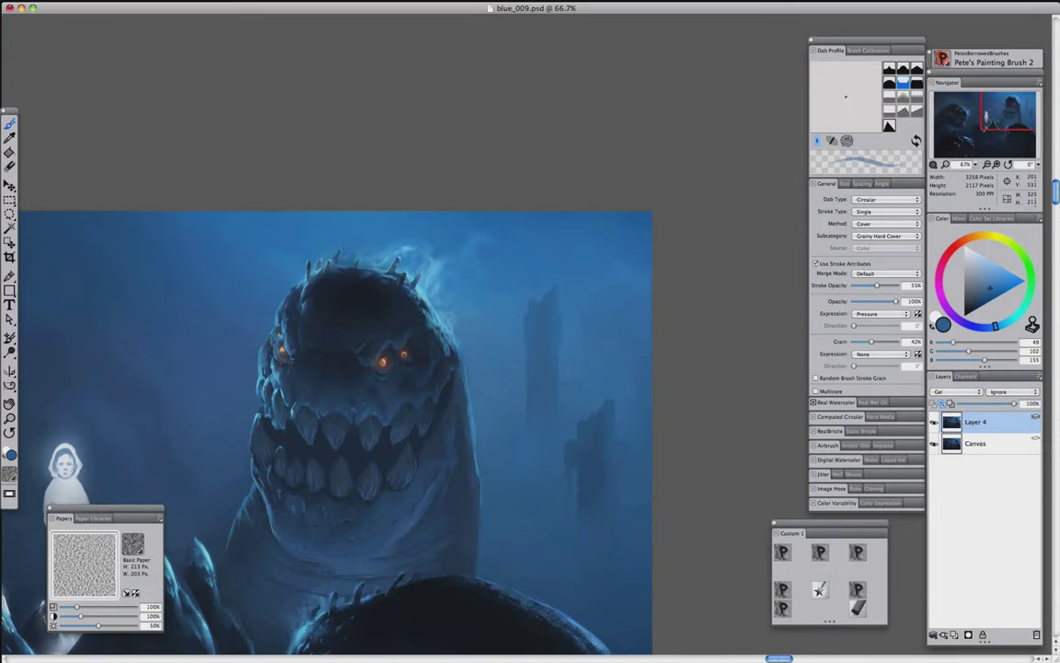
Paint out the glowing figure and smooth the blue backdrop above the rock spires with a larger Pete's Blender 2 and Sandy Pastel paper
{"action": "left_click", "coordinate": [782, 608]}
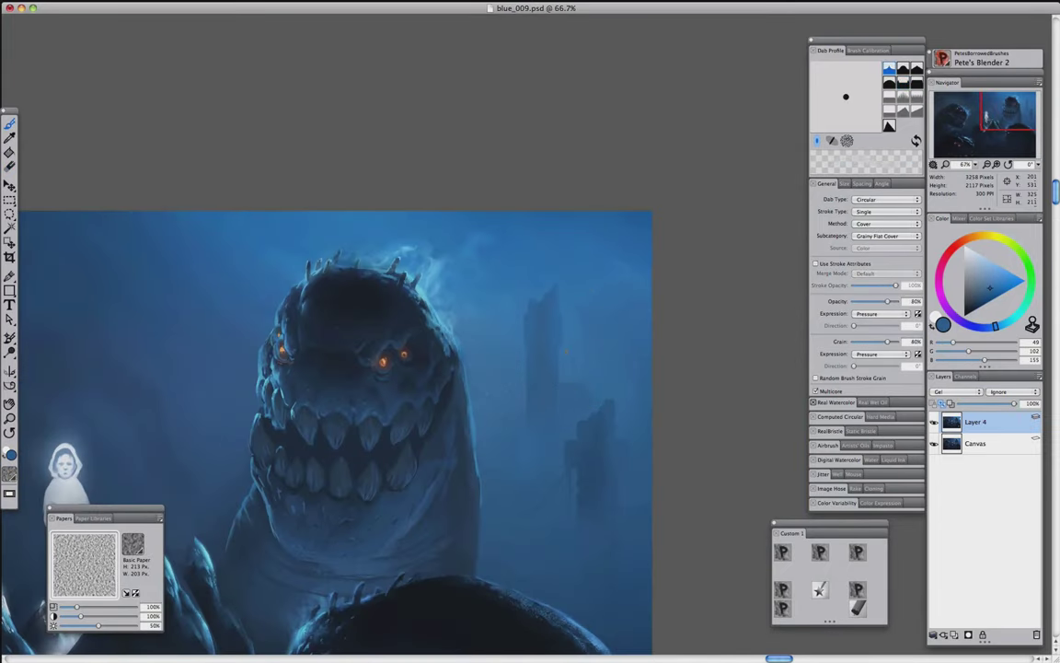
{"action": "key", "text": "super+minus"}
{"action": "key", "text": "super+minus"}
{"action": "key", "text": "super+minus"}
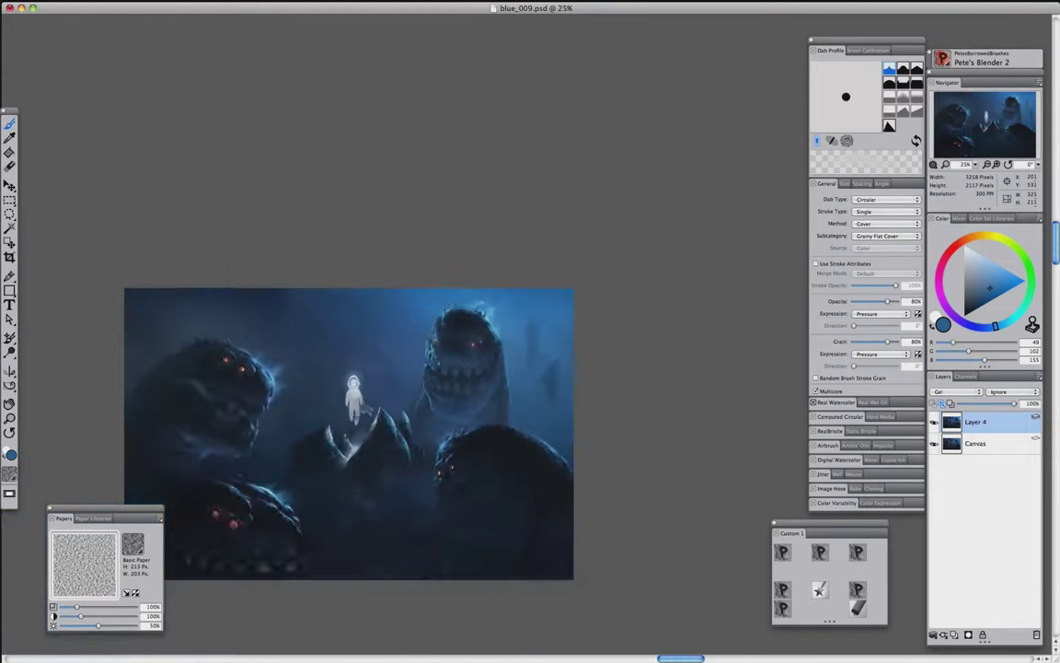
{"action": "key", "text": "super+plus"}
{"action": "key", "text": "super+plus"}
{"action": "key", "text": "bracketright"}
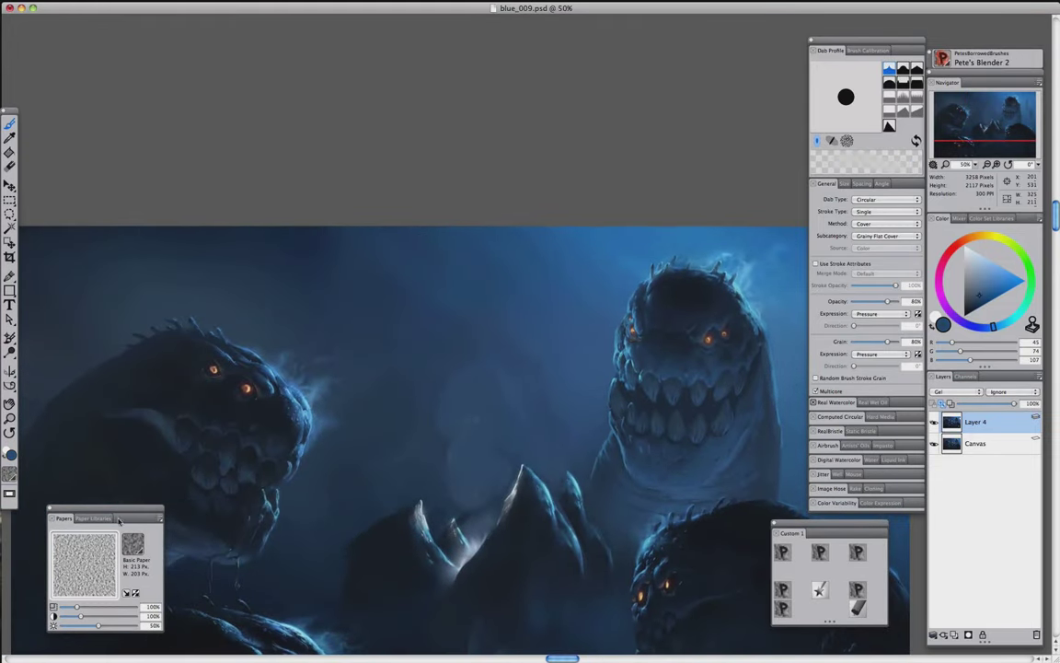
{"action": "key", "text": "bracketright"}
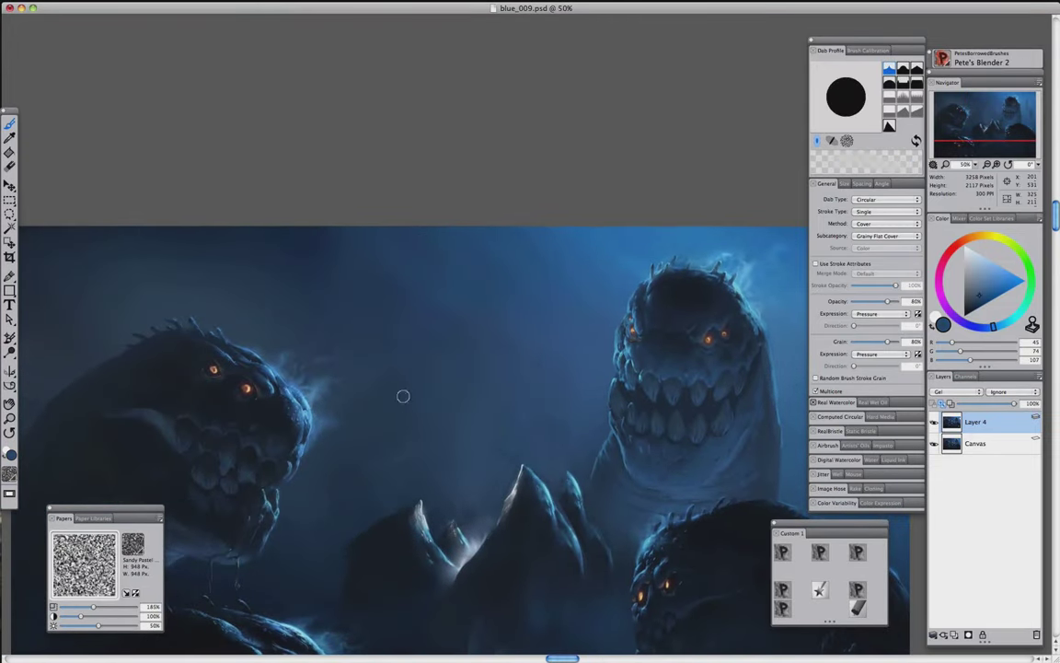
Paint a thin broken ledge projecting from the left side of the tall distant tower in a sampled mid blue
{"action": "key", "text": "super+minus"}
{"action": "key", "text": "super+plus"}
{"action": "key", "text": "super+plus"}
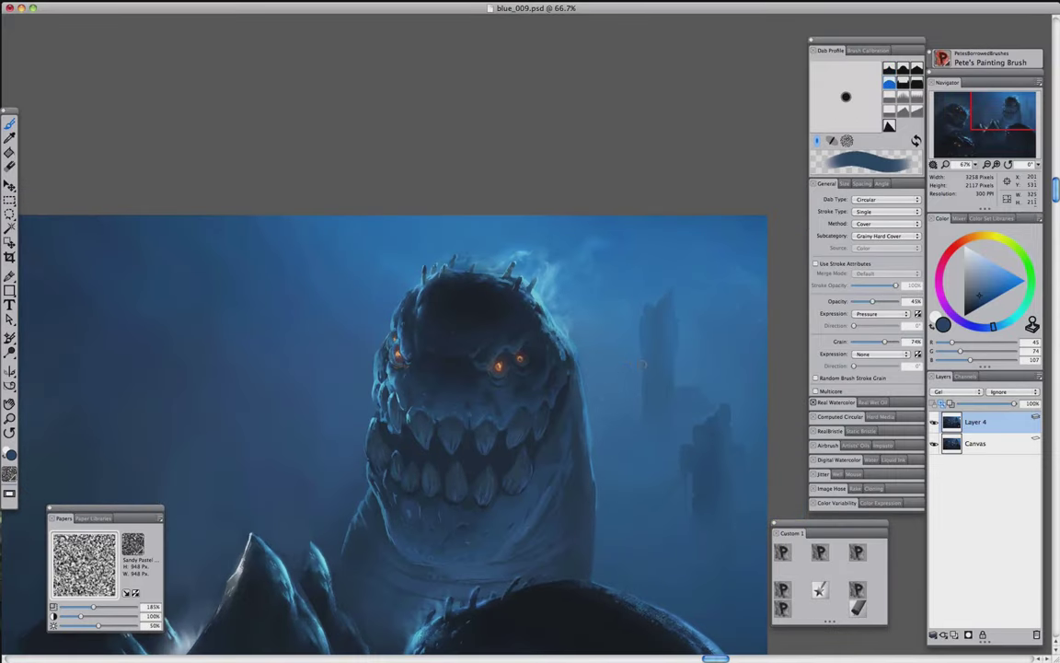
{"action": "key", "text": "2"}
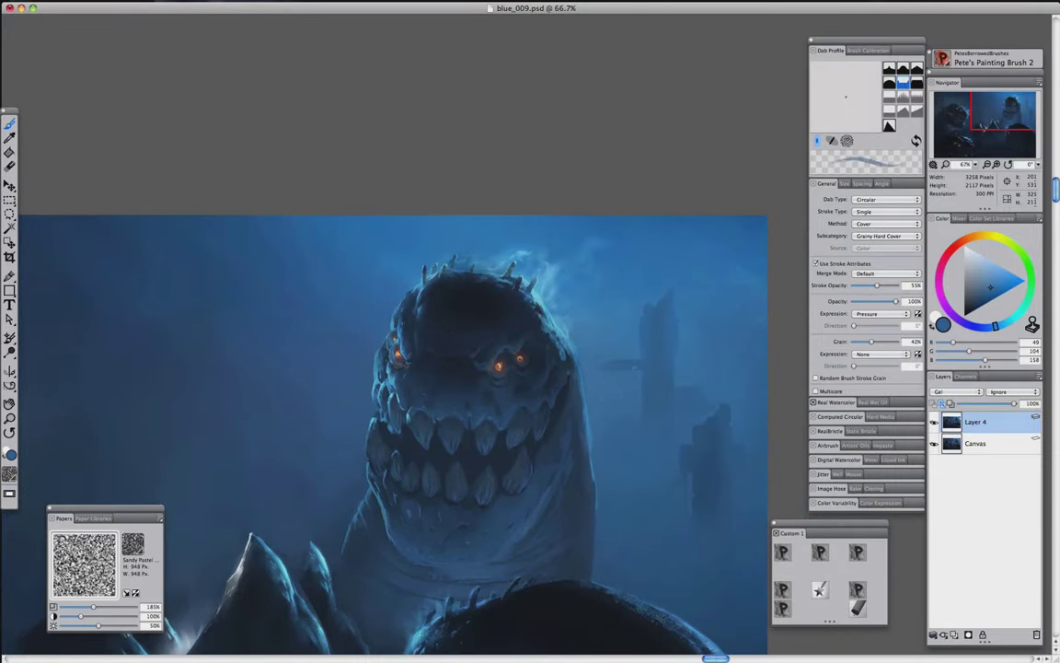
{"action": "left_click", "coordinate": [631, 366], "text": "alt"}
Paint a bare, twisted tree with forked branches growing from the central rock spires in a sampled very dark blue
{"action": "key", "text": "super+minus"}
{"action": "key", "text": "super+minus"}
{"action": "key", "text": "super+plus"}
{"action": "left_click", "coordinate": [481, 468], "text": "alt"}
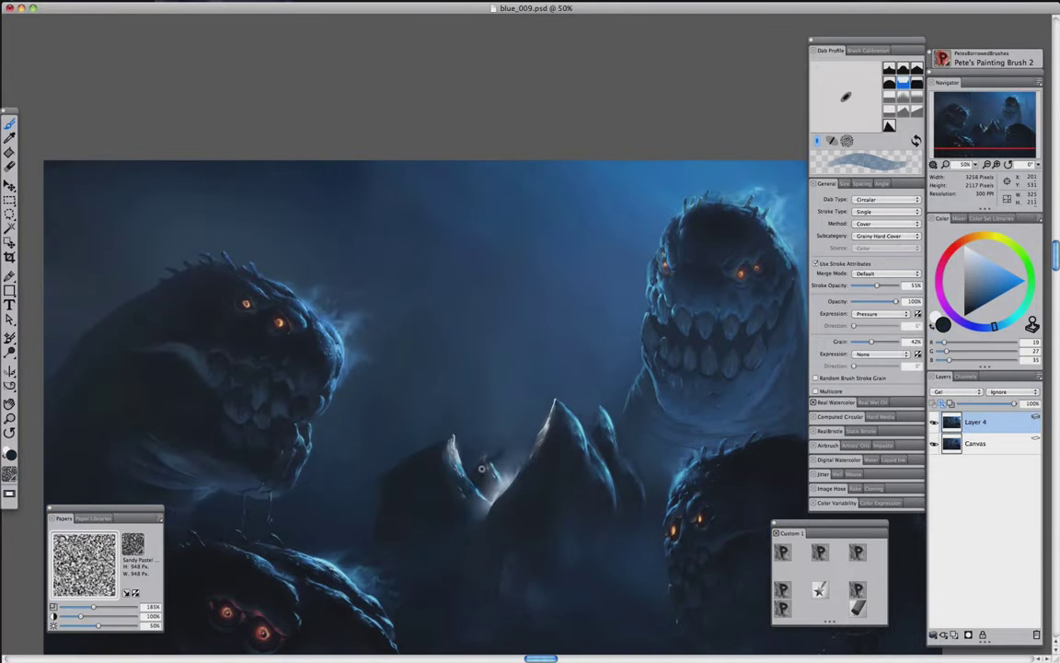
{"action": "mouse_move", "coordinate": [480, 468]}
{"action": "left_mouse_down"}
{"action": "mouse_move", "coordinate": [455, 405]}
{"action": "mouse_move", "coordinate": [488, 303]}
{"action": "mouse_move", "coordinate": [529, 359]}
{"action": "mouse_move", "coordinate": [507, 332]}
{"action": "mouse_move", "coordinate": [434, 357]}
{"action": "mouse_move", "coordinate": [488, 300]}
{"action": "mouse_move", "coordinate": [576, 321]}
{"action": "mouse_move", "coordinate": [509, 304]}
{"action": "mouse_move", "coordinate": [407, 310]}
{"action": "left_mouse_up"}
{"action": "key", "text": "super+minus"}
{"action": "key", "text": "super+plus"}
{"action": "mouse_move", "coordinate": [529, 282]}
{"action": "left_mouse_down"}
{"action": "mouse_move", "coordinate": [575, 273]}
{"action": "mouse_move", "coordinate": [518, 256]}
{"action": "left_mouse_up"}
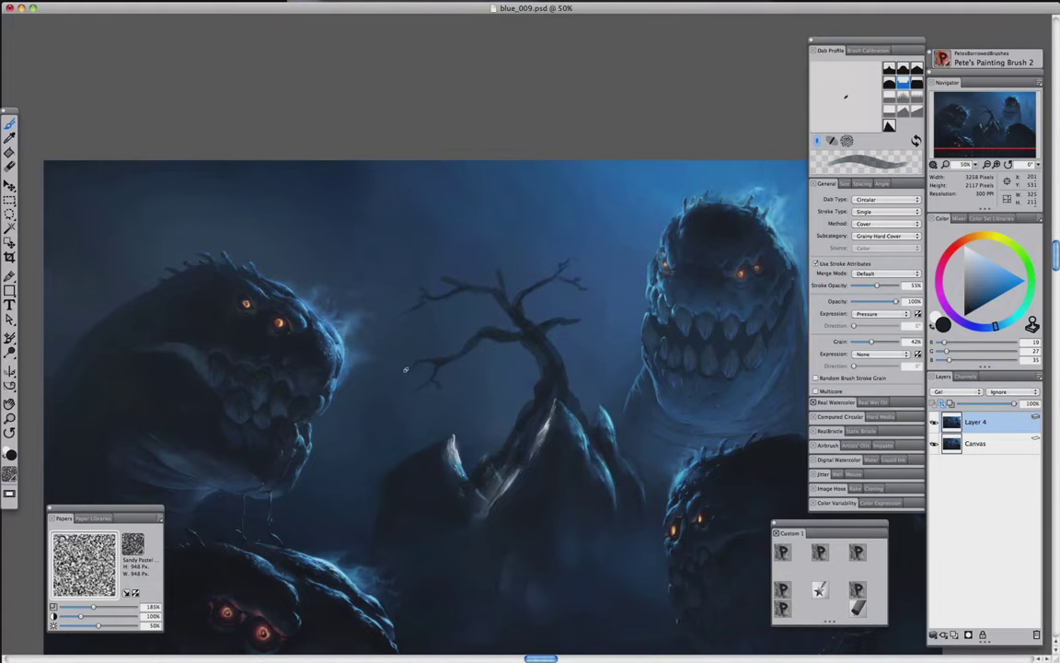
Shade the tree's trunk and extend its roots over the rock spires with sampled dark blues
{"action": "left_click", "coordinate": [517, 360], "text": "alt"}
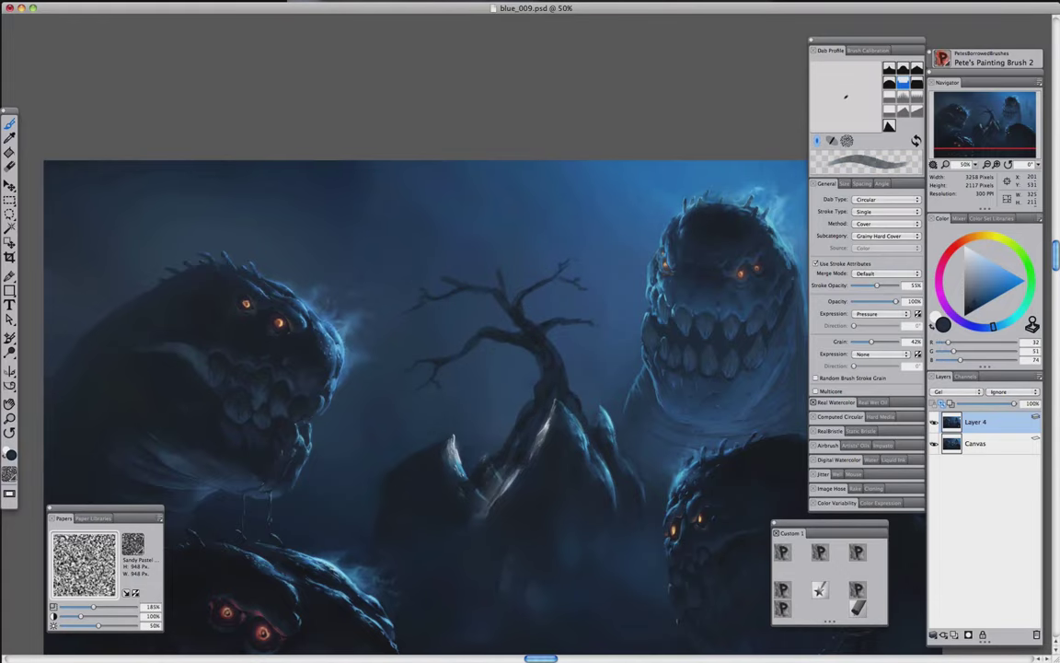
{"action": "left_click", "coordinate": [790, 457], "text": "alt"}
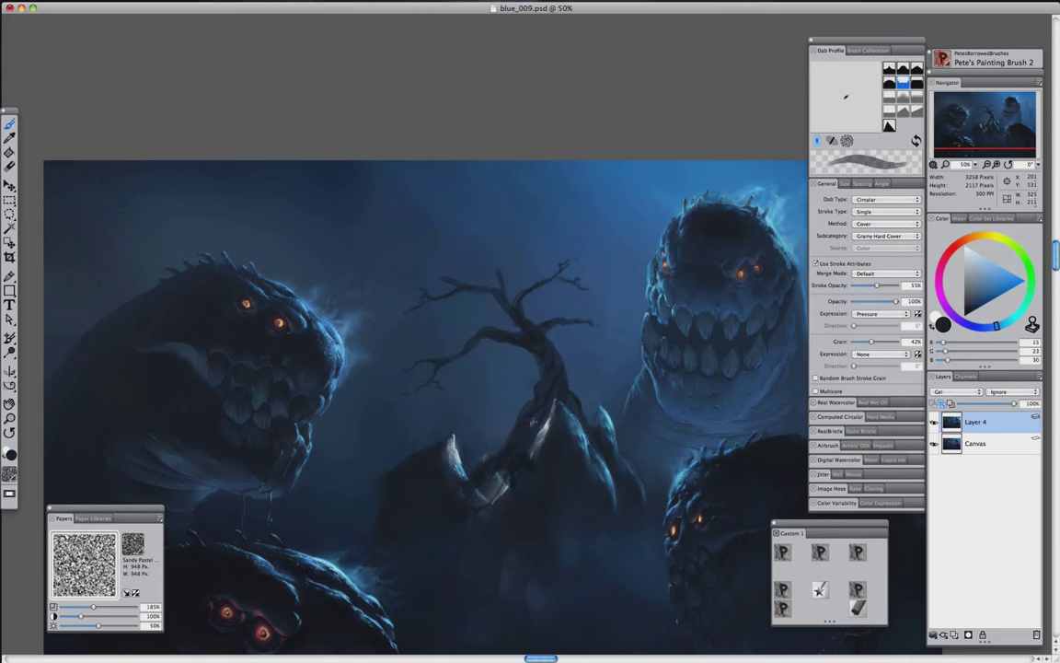
{"action": "left_click", "coordinate": [477, 480], "text": "alt"}
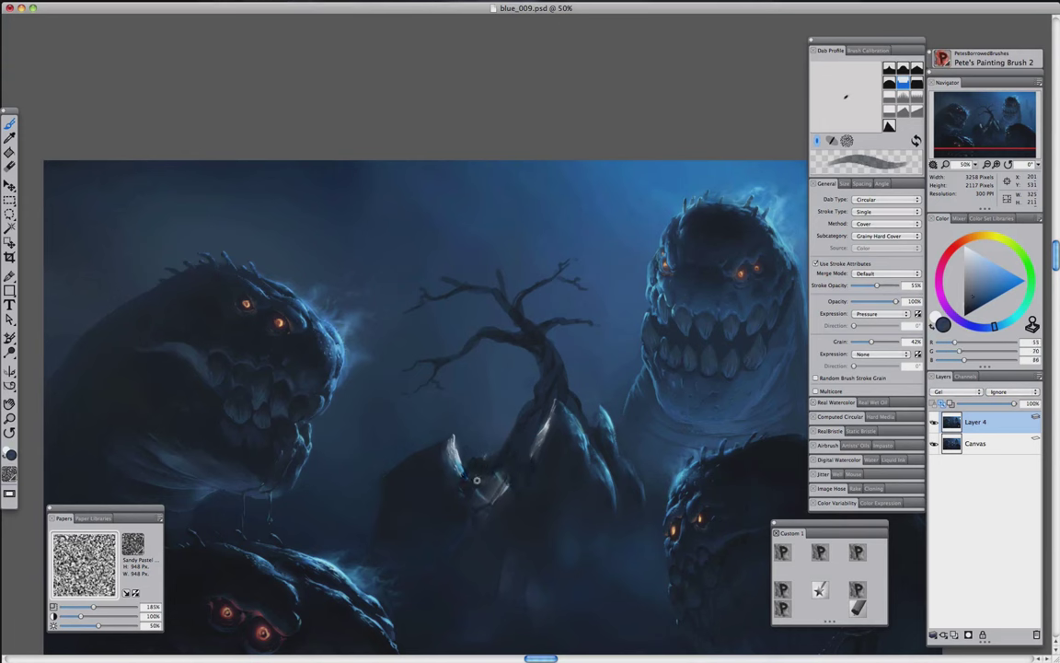
{"action": "left_click", "coordinate": [449, 479], "text": "alt"}
{"action": "key", "text": "super+plus"}
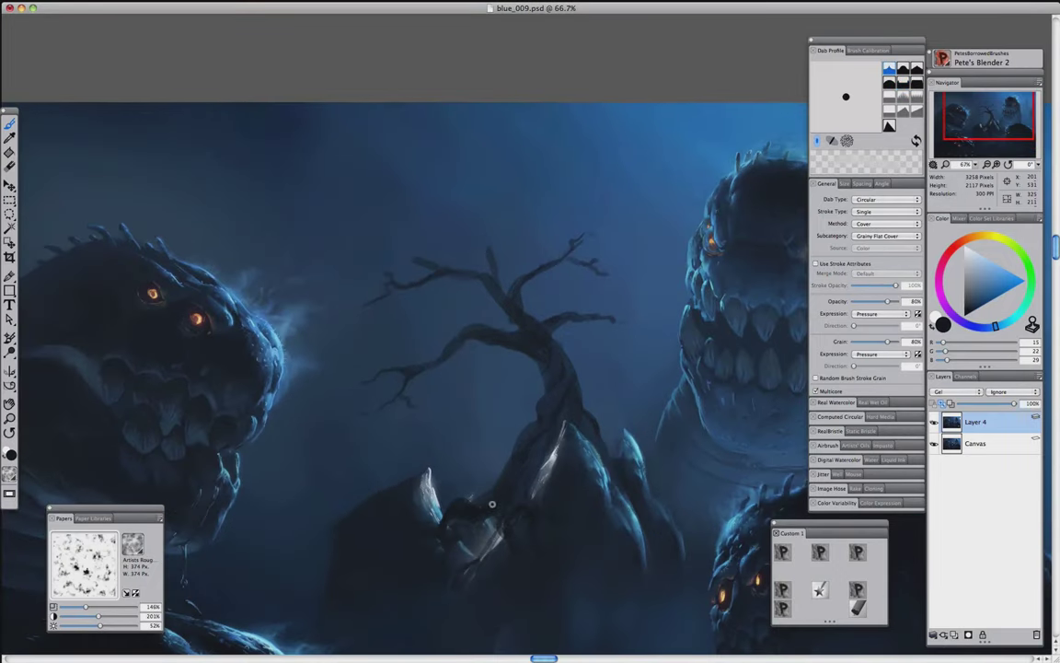
Blend the tree's roots with Pete's Blender 2 and trace near-white highlights along them with Pete's Painting Brush 2
{"action": "key", "text": "super+minus"}
{"action": "key", "text": "super+minus"}
{"action": "key", "text": "super+minus"}
{"action": "key", "text": "super+plus"}
{"action": "key", "text": "super+plus"}
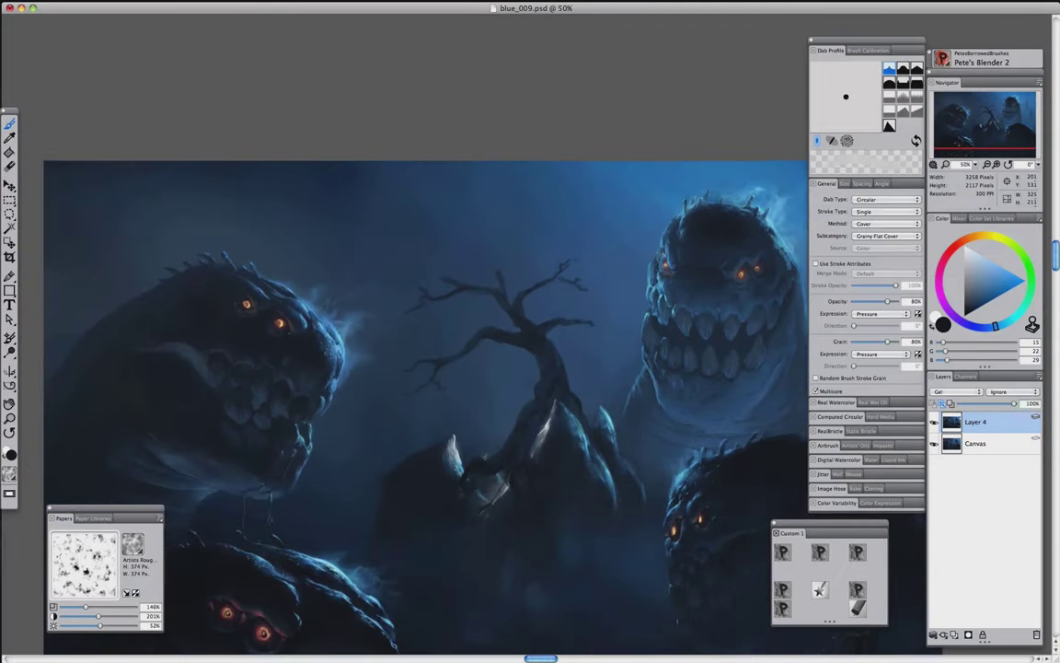
{"action": "key", "text": "super+plus"}
{"action": "left_click", "coordinate": [819, 552]}
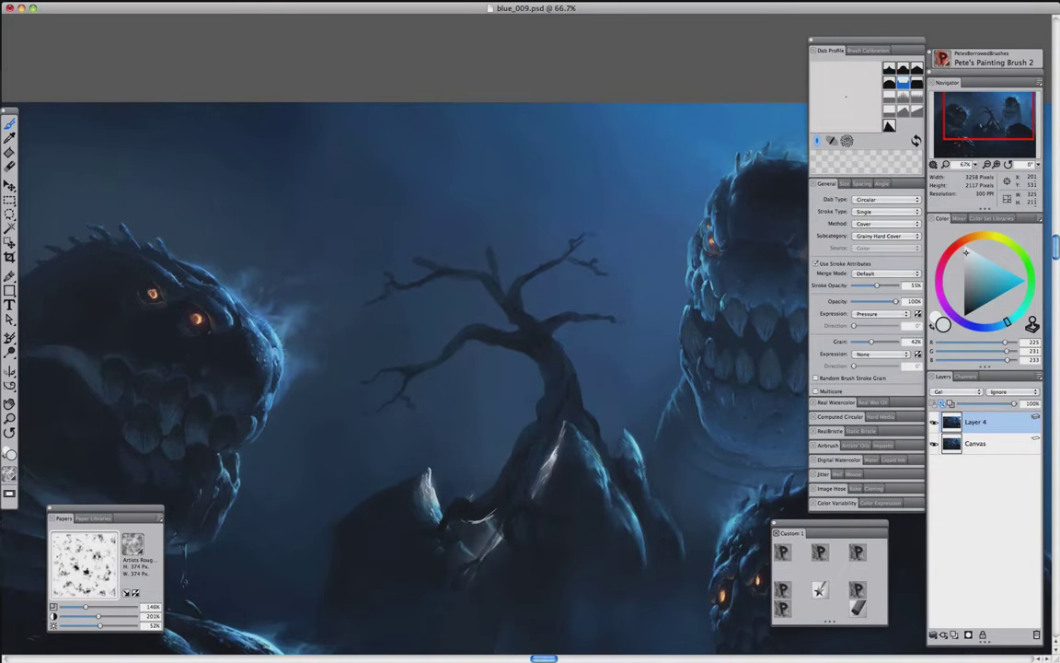
{"action": "mouse_move", "coordinate": [453, 516]}
{"action": "left_mouse_down"}
{"action": "mouse_move", "coordinate": [497, 532]}
{"action": "mouse_move", "coordinate": [526, 492]}
{"action": "left_mouse_up"}
Add fine light blue rim highlights (RGB 106, 169, 232) to the tree's trunk and branches
{"action": "left_click", "coordinate": [540, 366], "text": "alt"}
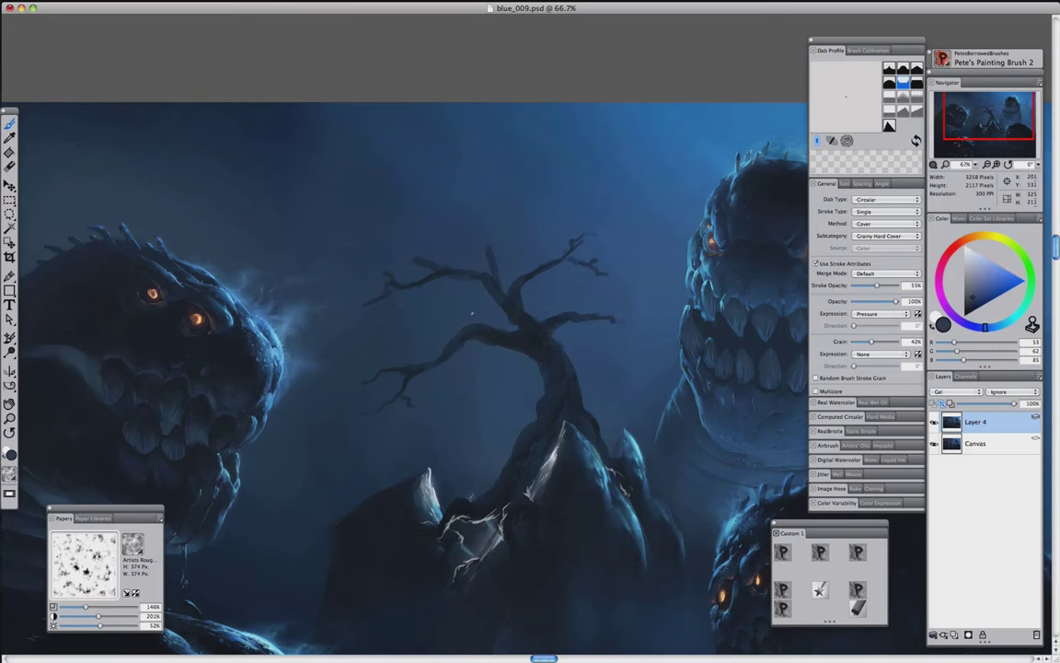
{"action": "left_click", "coordinate": [994, 269]}
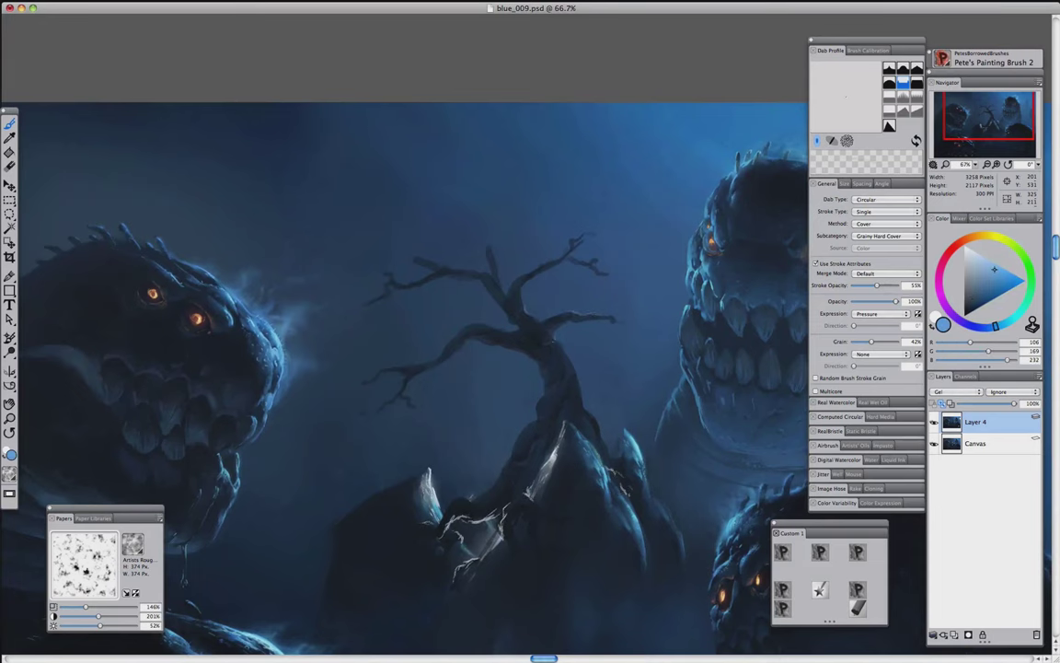
{"action": "left_click_drag", "start_coordinate": [499, 305], "coordinate": [520, 347]}
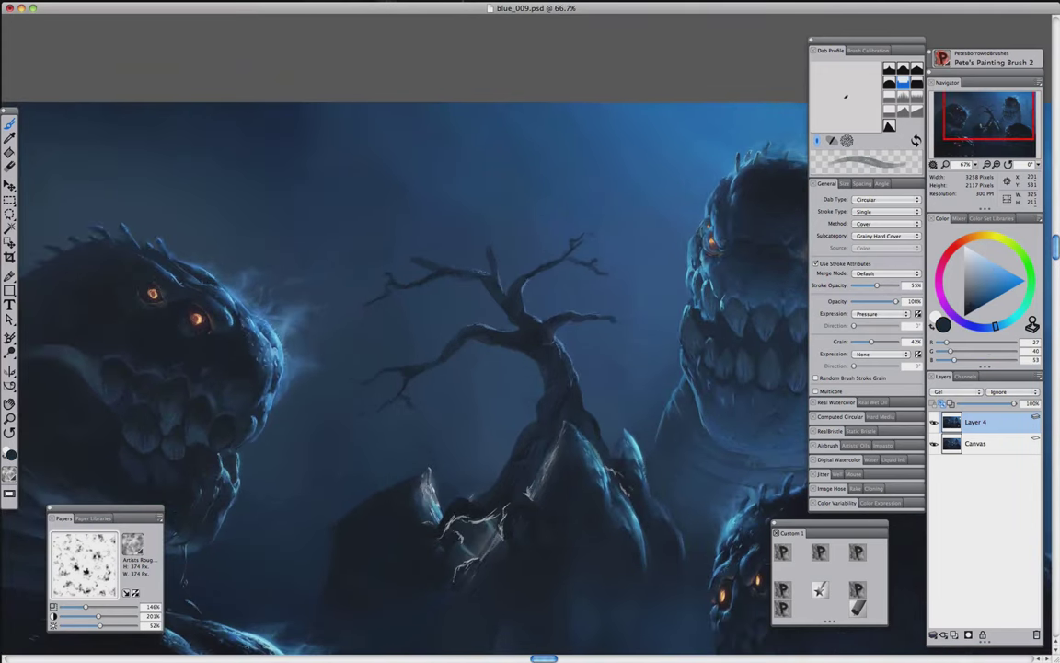
Soften the bright edges of the rock spires around the roots with sampled dark blue and Pete's Blender 2
{"action": "left_click", "coordinate": [379, 457], "text": "alt"}
{"action": "key", "text": "Tab"}
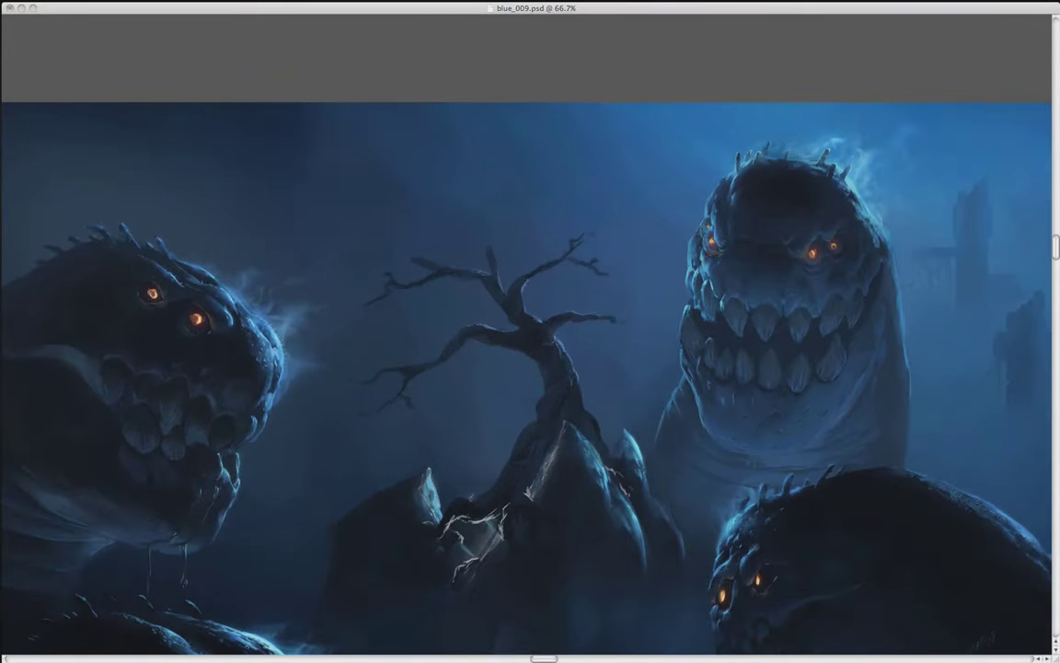
{"action": "key", "text": "Tab"}
{"action": "middle_click", "coordinate": [502, 495]}
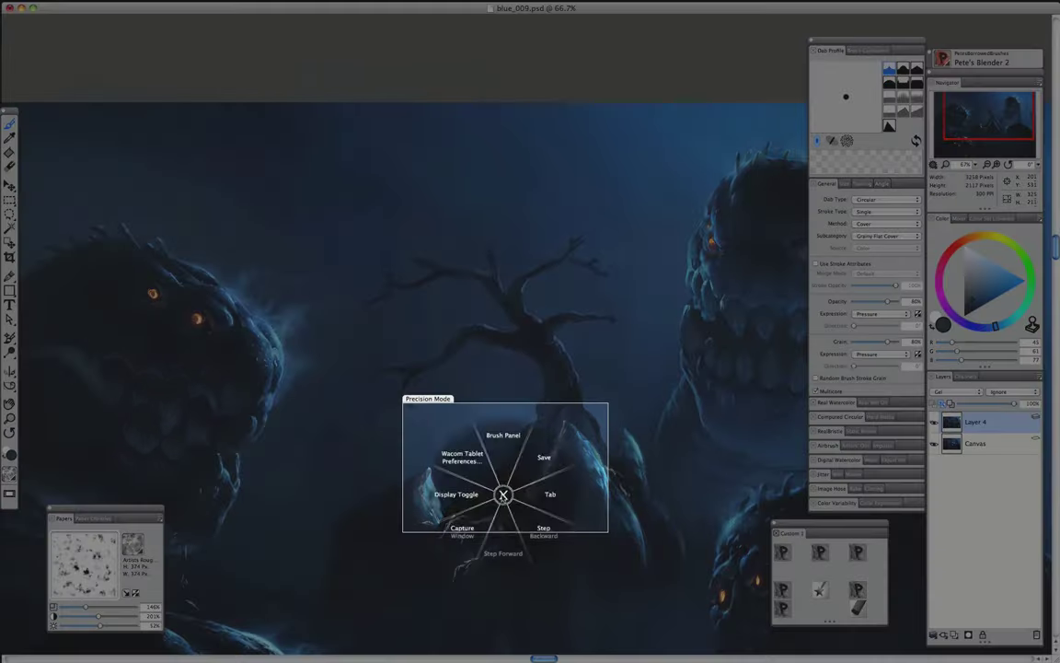
{"action": "left_click", "coordinate": [502, 495]}
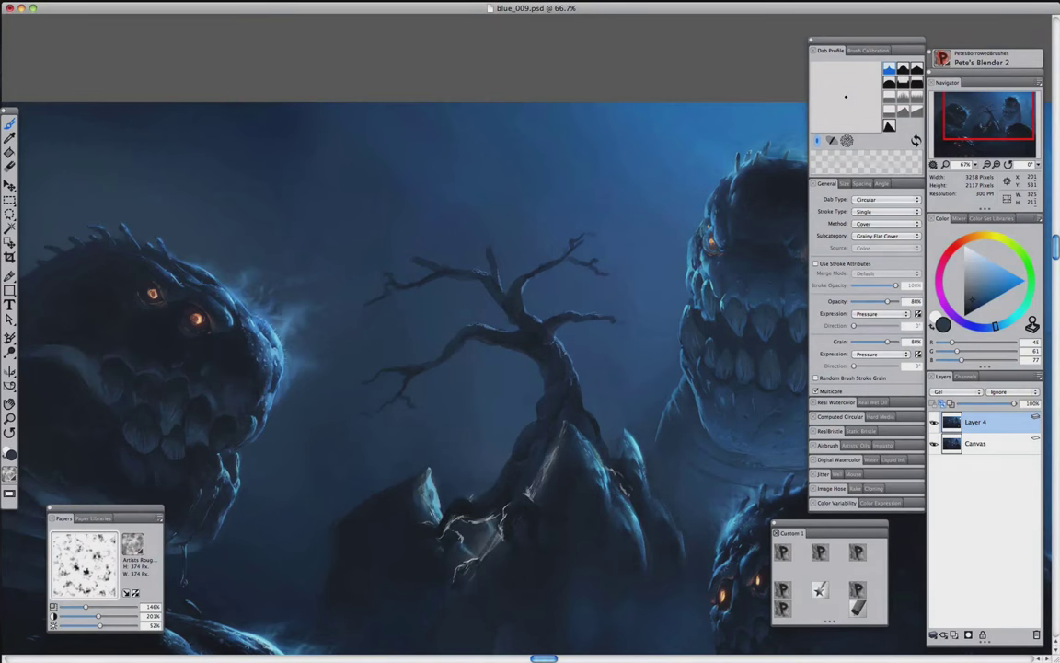
{"action": "key", "text": "super+0"}
{"action": "key", "text": "super+0"}
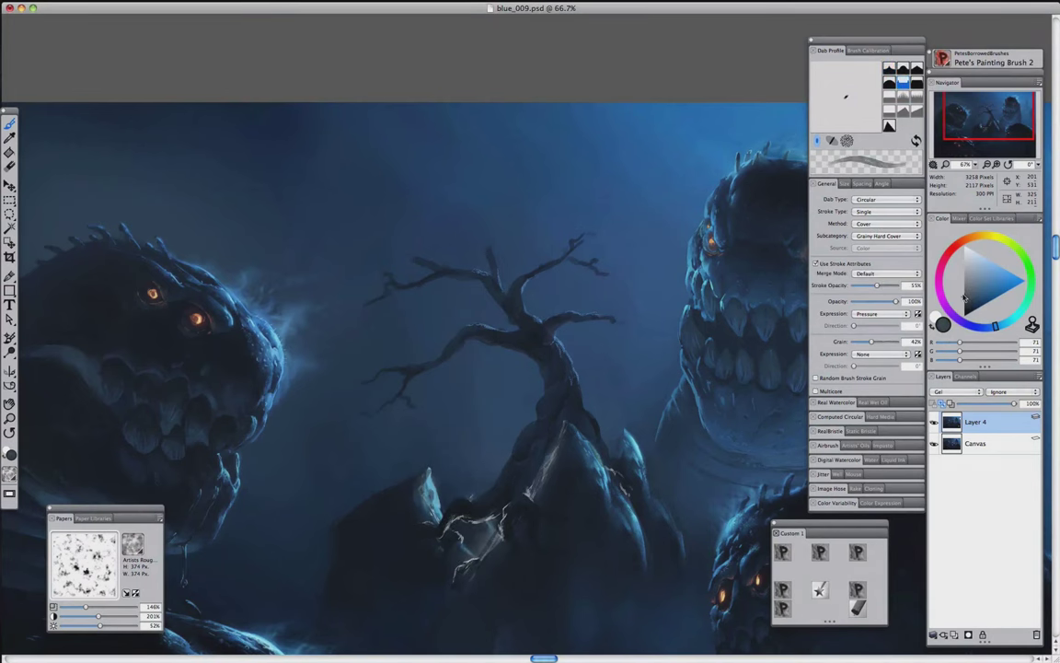
Brighten the lit roots and the rock between the spires with the F-X Glow brush in dark muted colors
{"action": "key", "text": "1"}
{"action": "left_click_drag", "start_coordinate": [497, 405], "coordinate": [474, 449]}
{"action": "left_click_drag", "start_coordinate": [401, 453], "coordinate": [385, 470]}
{"action": "left_click_drag", "start_coordinate": [562, 409], "coordinate": [536, 446]}
{"action": "key", "text": "super+0"}
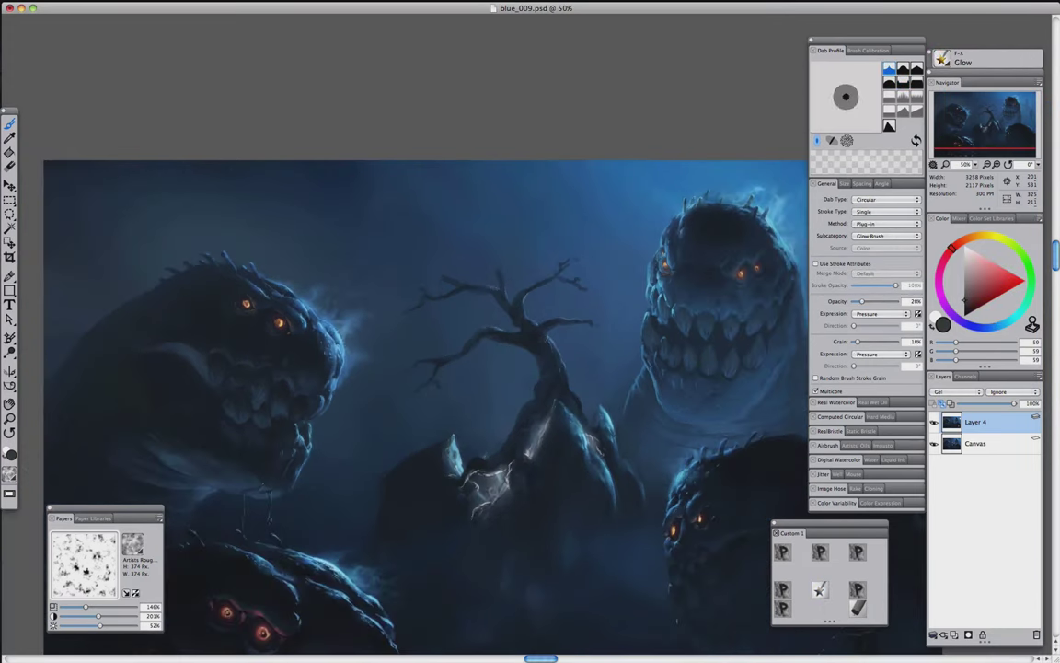
{"action": "key", "text": "super+0"}
{"action": "left_click", "coordinate": [820, 551]}
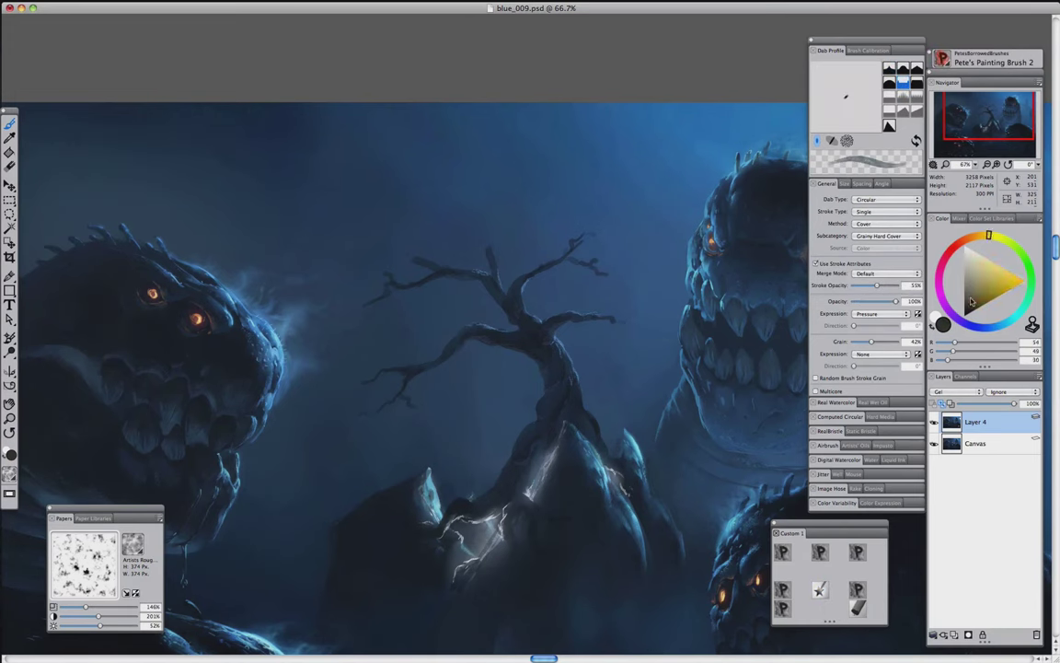
{"action": "key", "text": "2"}
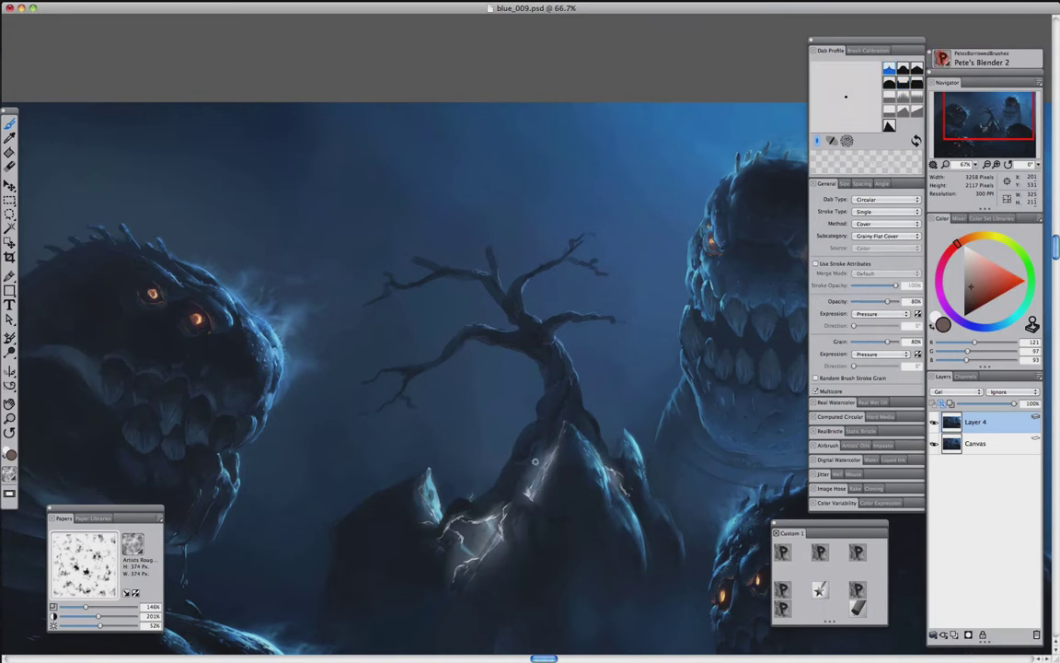
Paint pale blue-grey highlights (RGB 181, 191, 202) along the lower branch, the twisted trunk and the upper roots
{"action": "key", "text": "super+0"}
{"action": "key", "text": "super+0"}
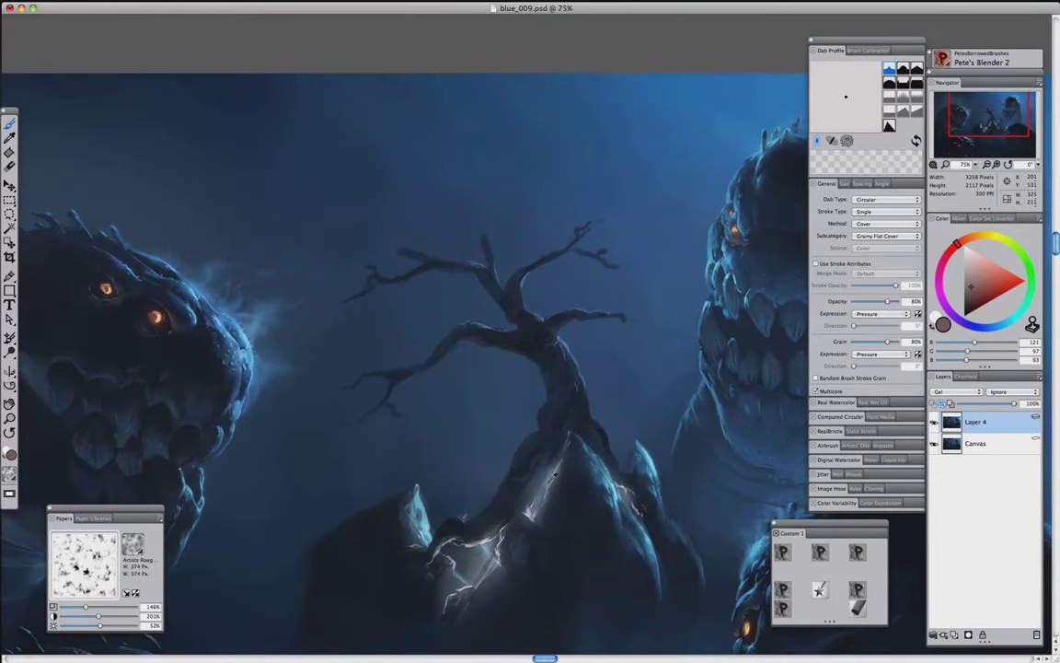
{"action": "key", "text": "1"}
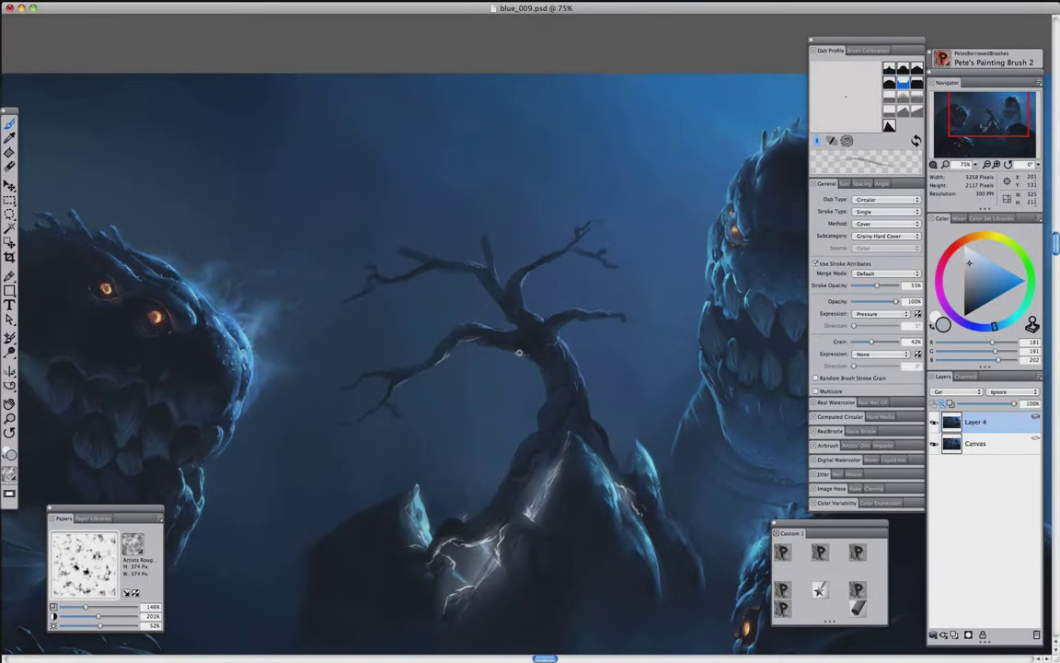
{"action": "mouse_move", "coordinate": [518, 353]}
{"action": "left_mouse_down"}
{"action": "mouse_move", "coordinate": [552, 369]}
{"action": "mouse_move", "coordinate": [521, 472]}
{"action": "mouse_move", "coordinate": [553, 395]}
{"action": "left_mouse_up"}
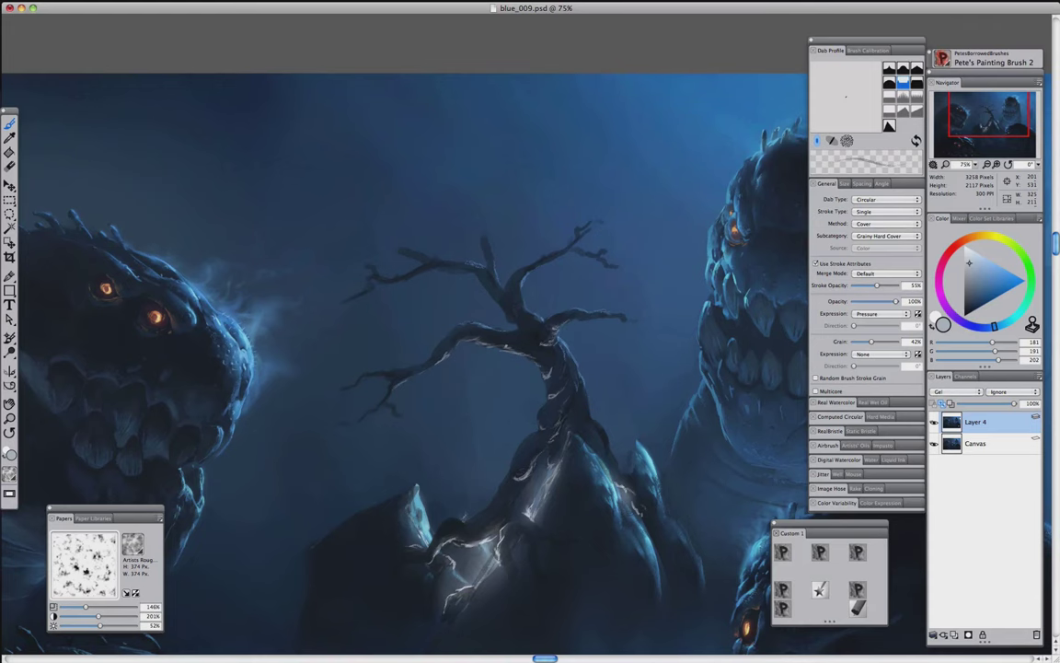
Blend the tree's highlights and touch up the dark water beneath the rock spires with Pete's Painting Brush 2
{"action": "key", "text": "2"}
{"action": "key", "text": "super+minus"}
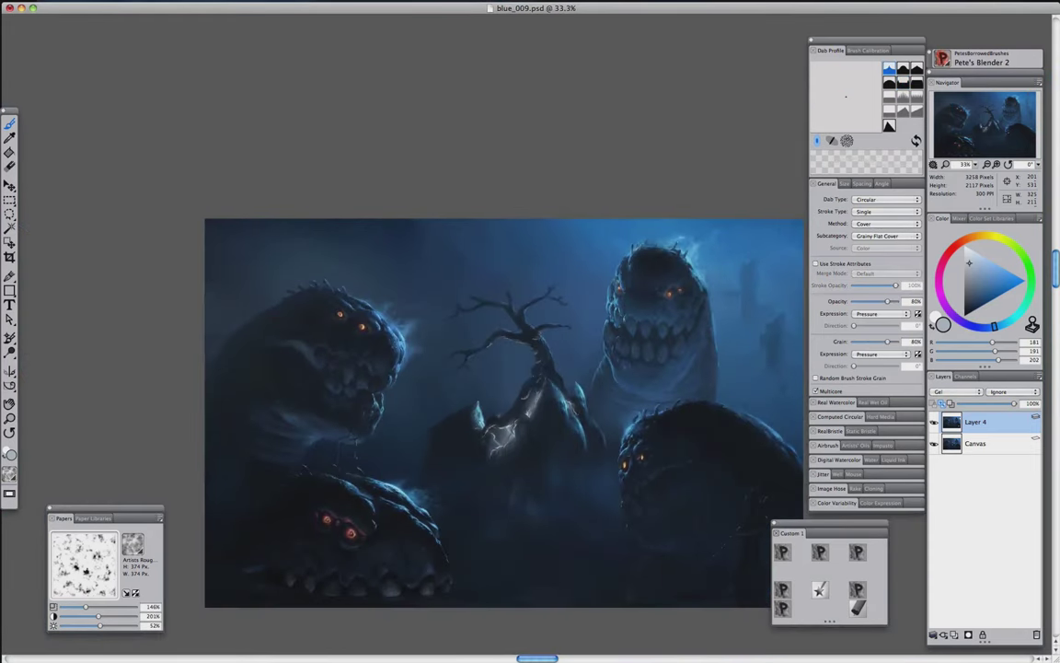
{"action": "key", "text": "1"}
{"action": "mouse_move", "coordinate": [530, 505]}
{"action": "left_mouse_down"}
{"action": "mouse_move", "coordinate": [461, 464]}
{"action": "mouse_move", "coordinate": [462, 500]}
{"action": "mouse_move", "coordinate": [510, 576]}
{"action": "left_mouse_up"}
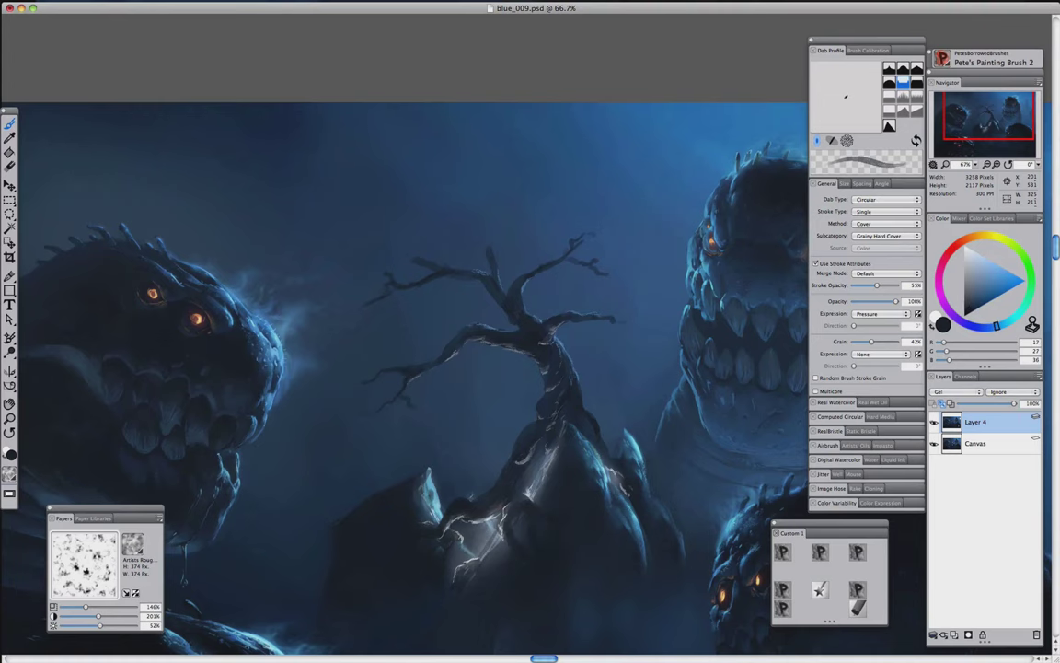
Smooth the tree's trunk base and the rock around its roots with Pete's Blender 2
{"action": "key", "text": "super+plus"}
{"action": "key", "text": "2"}
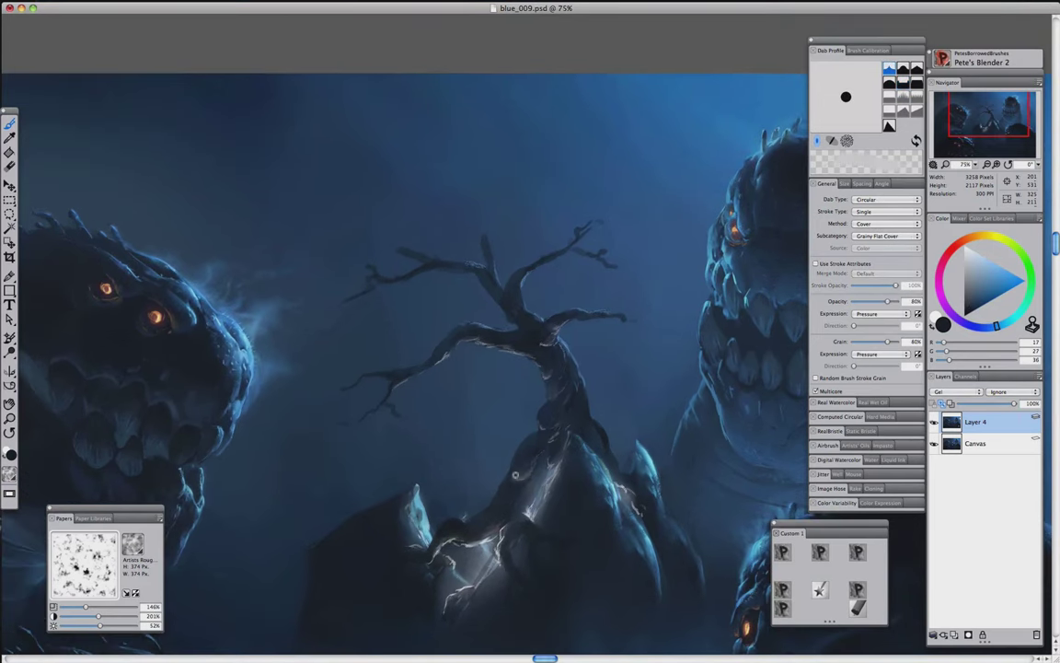
{"action": "key", "text": "super+minus"}
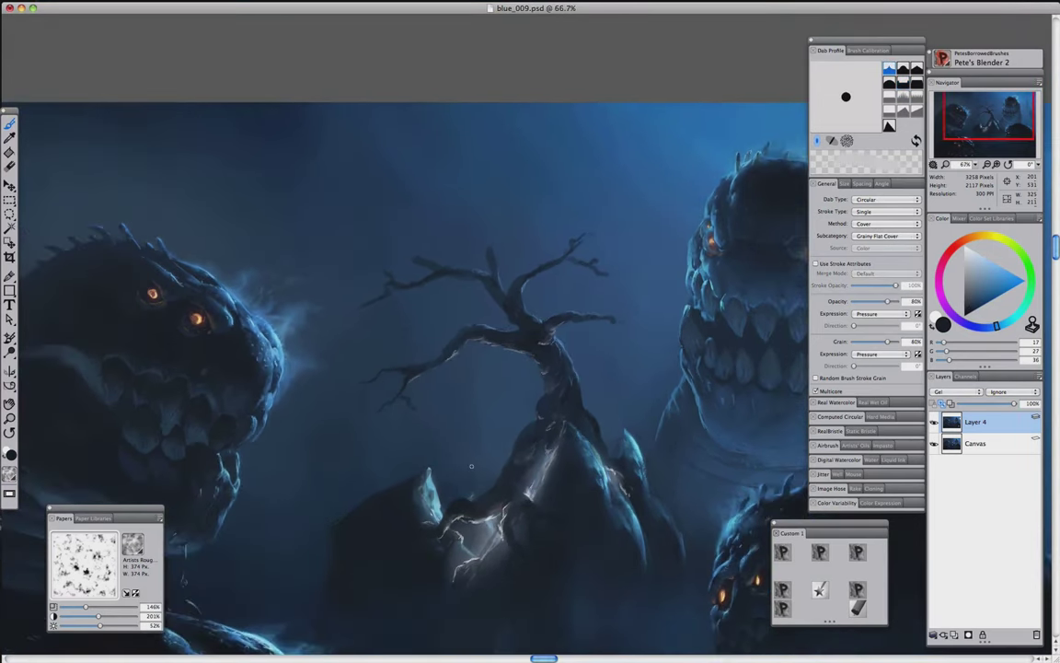
{"action": "key", "text": "super+minus"}
{"action": "key", "text": "super+minus"}
{"action": "key", "text": "super+minus"}
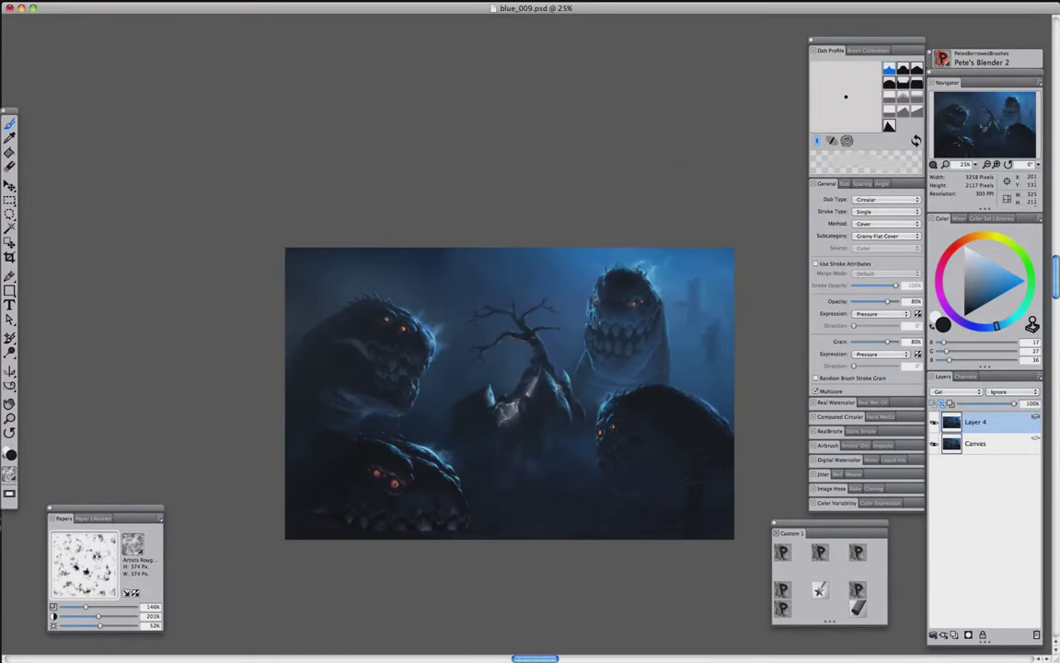
Set up the F-X Glow brush at a small size with the Sandy Pastel paper texture
{"action": "key", "text": "1"}
{"action": "key", "text": "3"}
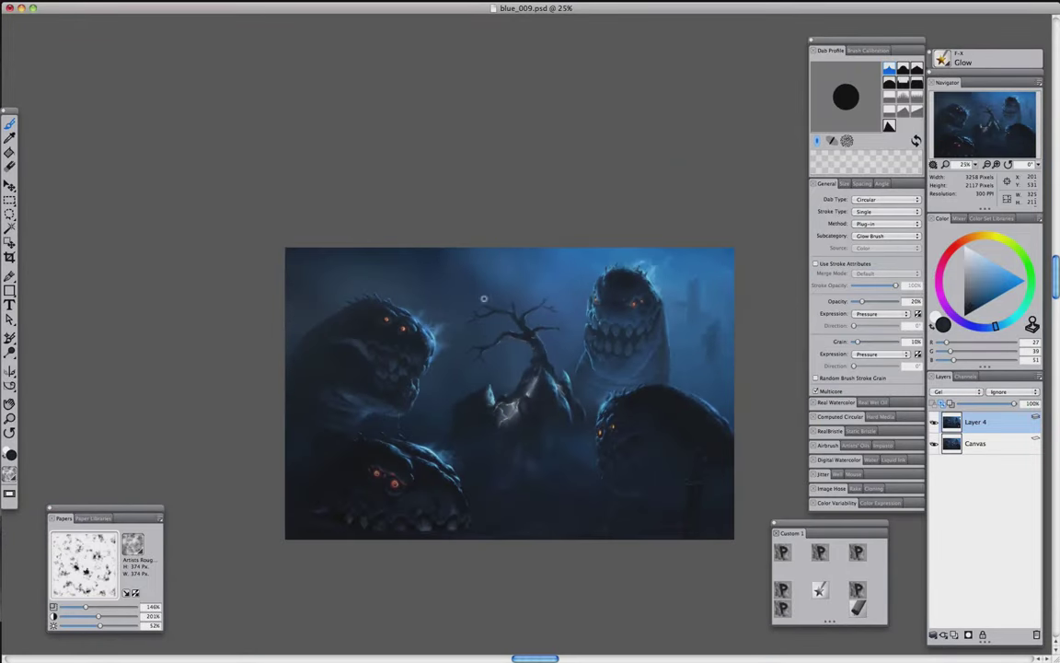
{"action": "key", "text": "4"}
{"action": "key", "text": "bracketleft"}
{"action": "key", "text": "bracketleft"}
{"action": "key", "text": "bracketleft"}
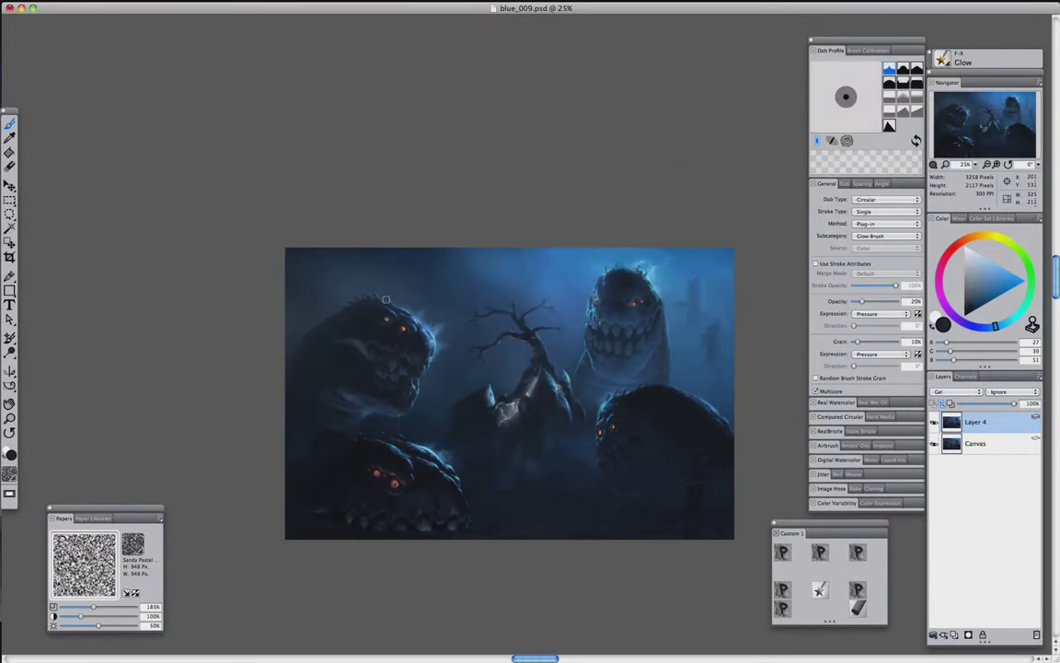
{"action": "scroll", "coordinate": [665, 356], "scroll_direction": "up", "scroll_amount": 3}
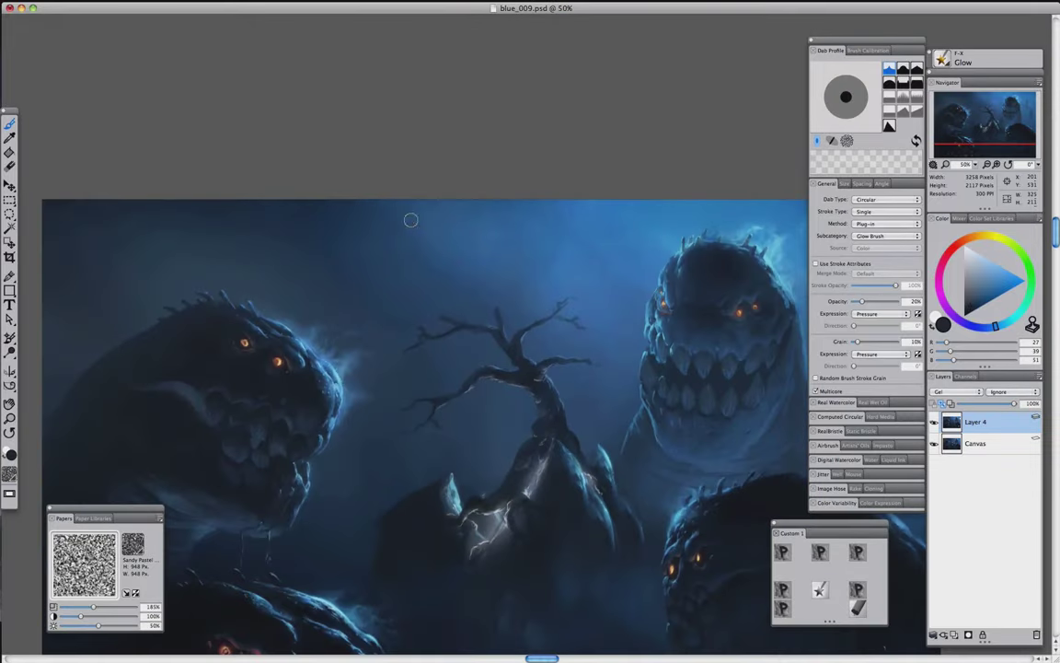
Paint rope wraps around the lower branch and a dark bowl-shaped basket beneath it with Pete's Painting Brush 2
{"action": "left_click", "coordinate": [783, 590]}
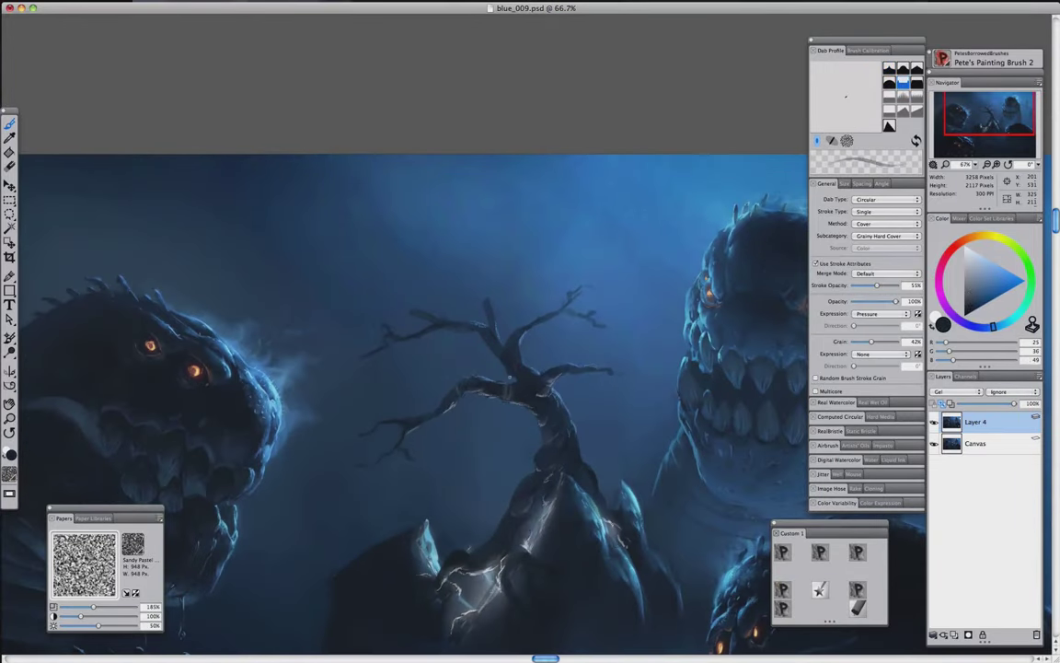
{"action": "left_click", "coordinate": [512, 380], "text": "alt"}
{"action": "left_click", "coordinate": [459, 354], "text": "alt"}
{"action": "left_click", "coordinate": [468, 483], "text": "alt"}
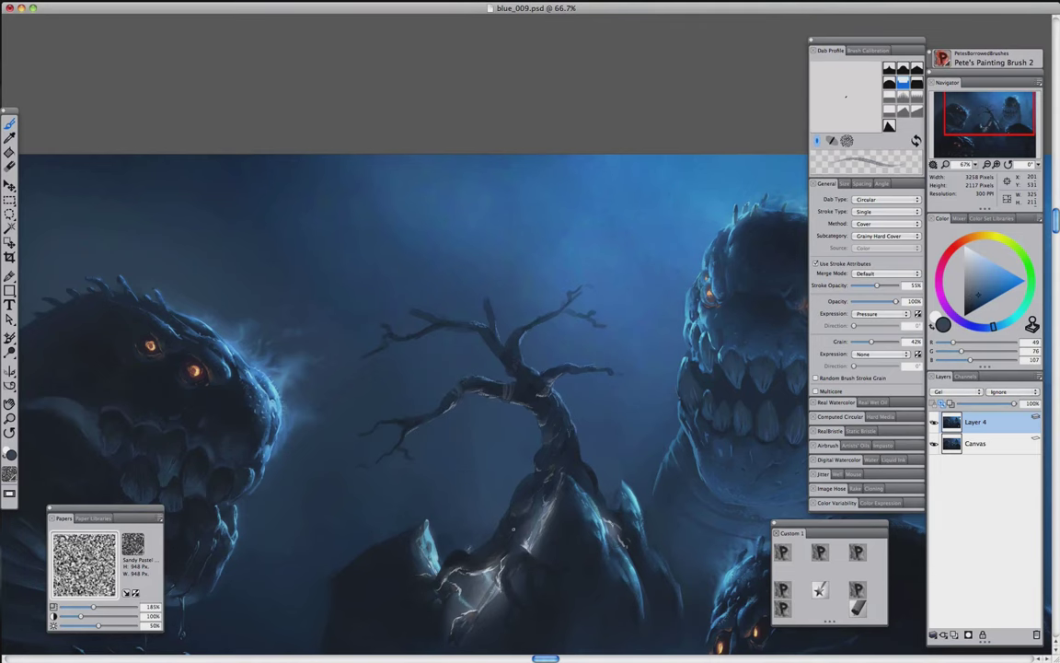
{"action": "left_click_drag", "start_coordinate": [452, 472], "coordinate": [506, 473]}
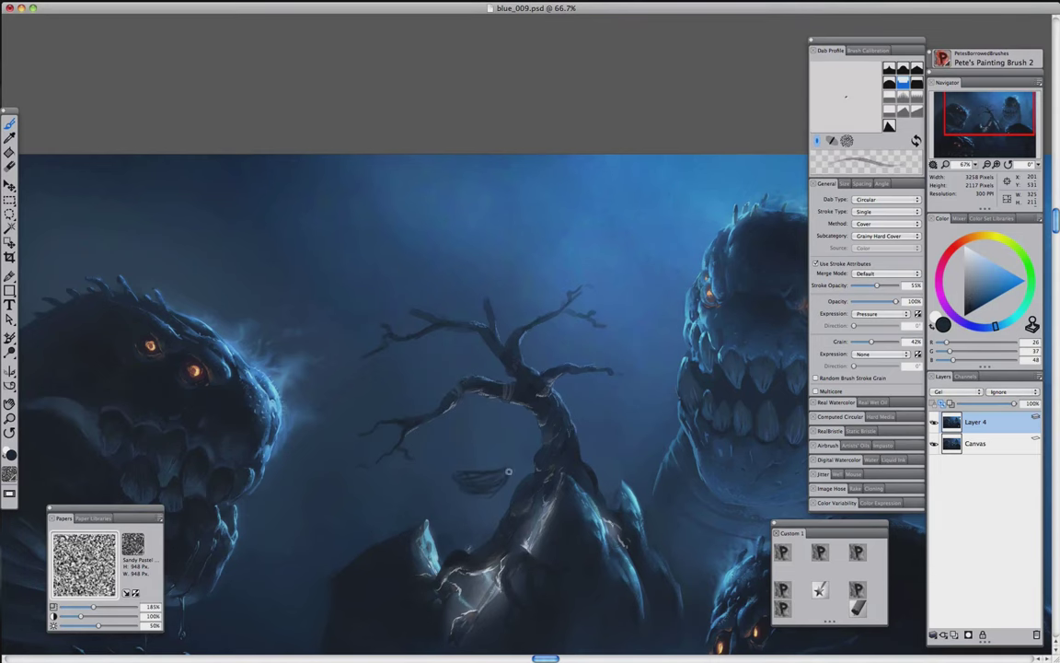
Add pale grey texture (RGB 211, 220, 226) to the basket and a thin rope hanging from the lower branch
{"action": "key", "text": "super+equal"}
{"action": "left_click", "coordinate": [478, 513], "text": "alt"}
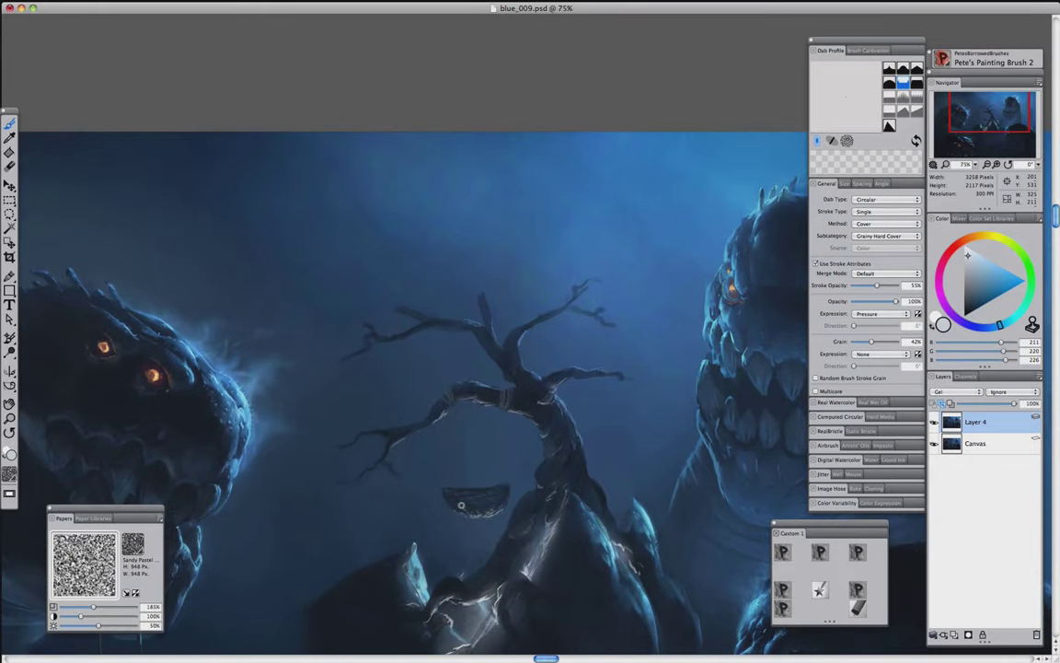
{"action": "left_click", "coordinate": [461, 505], "text": "alt"}
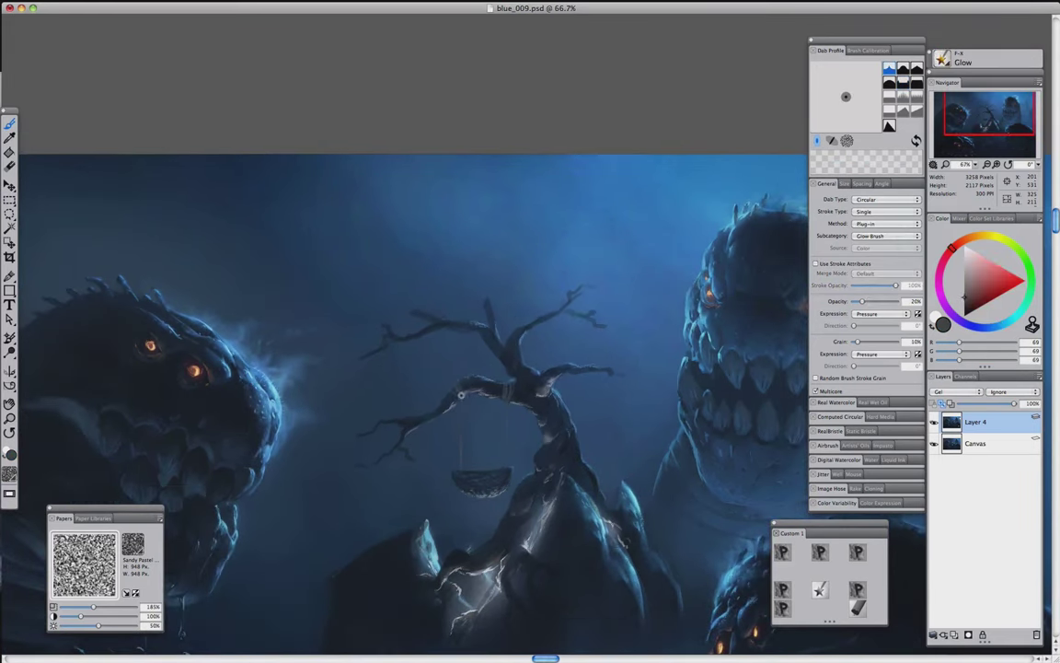
{"action": "key", "text": "super+minus"}
{"action": "key", "text": "super+minus"}
{"action": "key", "text": "super+minus"}
{"action": "key", "text": "super+plus"}
{"action": "key", "text": "super+plus"}
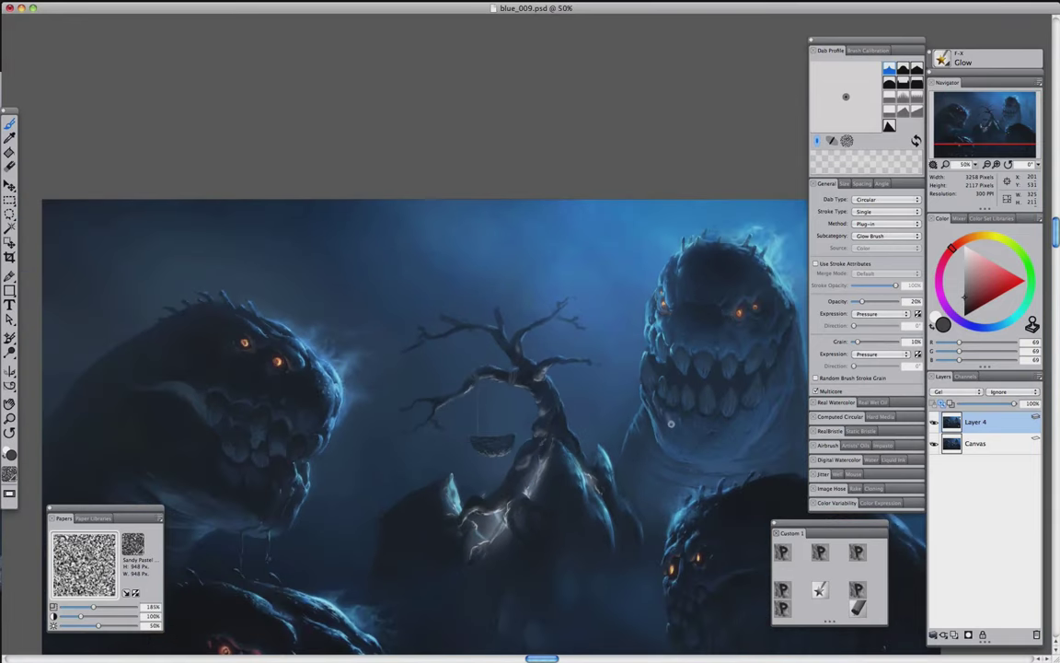
Add a second thin rope between the basket and the branch wrap, and soften the trunk's shading with Pete's Blender 2
{"action": "key", "text": "super+minus"}
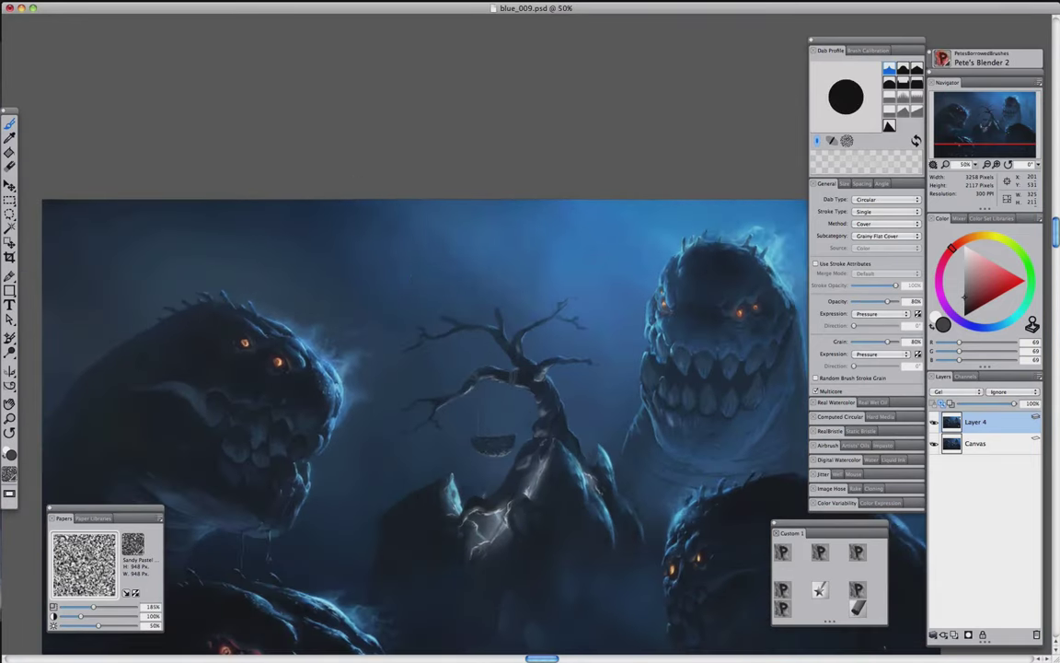
{"action": "key", "text": "super+plus"}
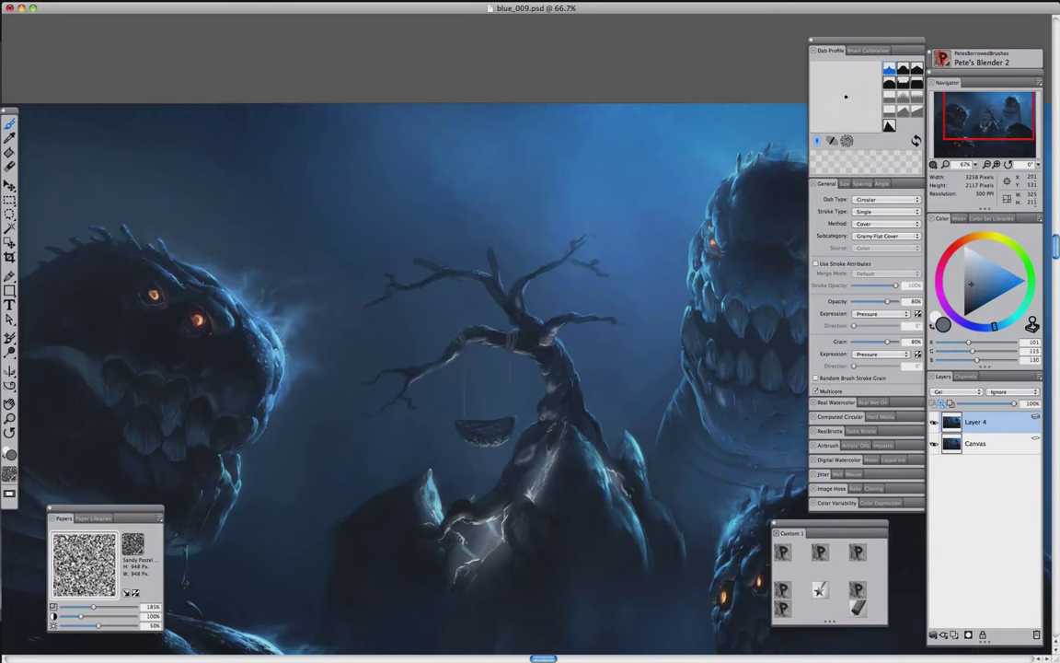
{"action": "key", "text": "super+plus"}
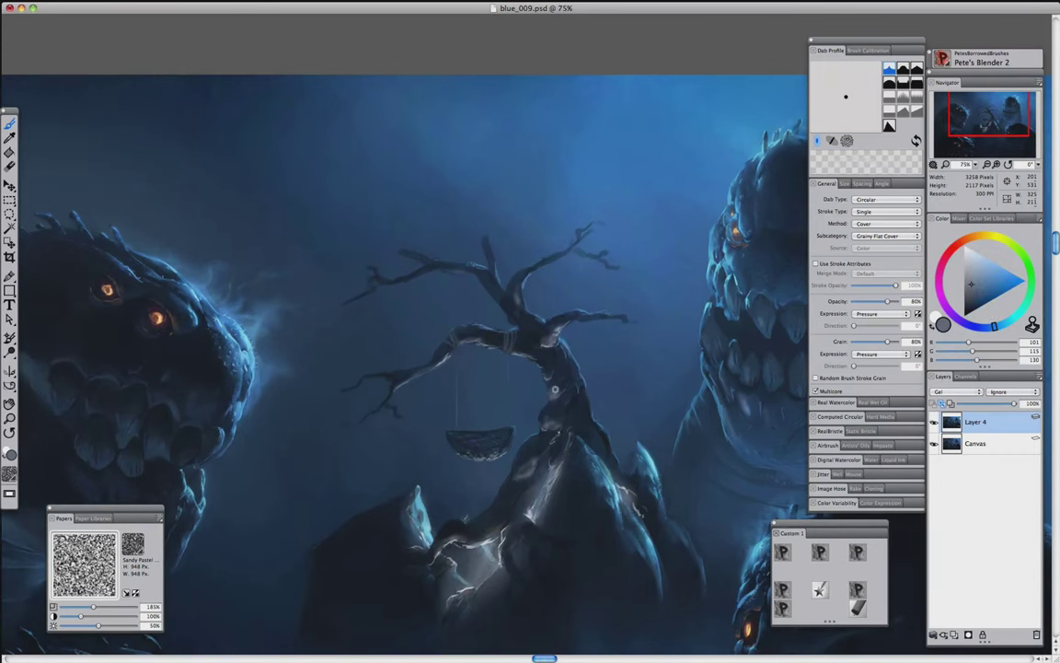
{"action": "key", "text": "super+minus"}
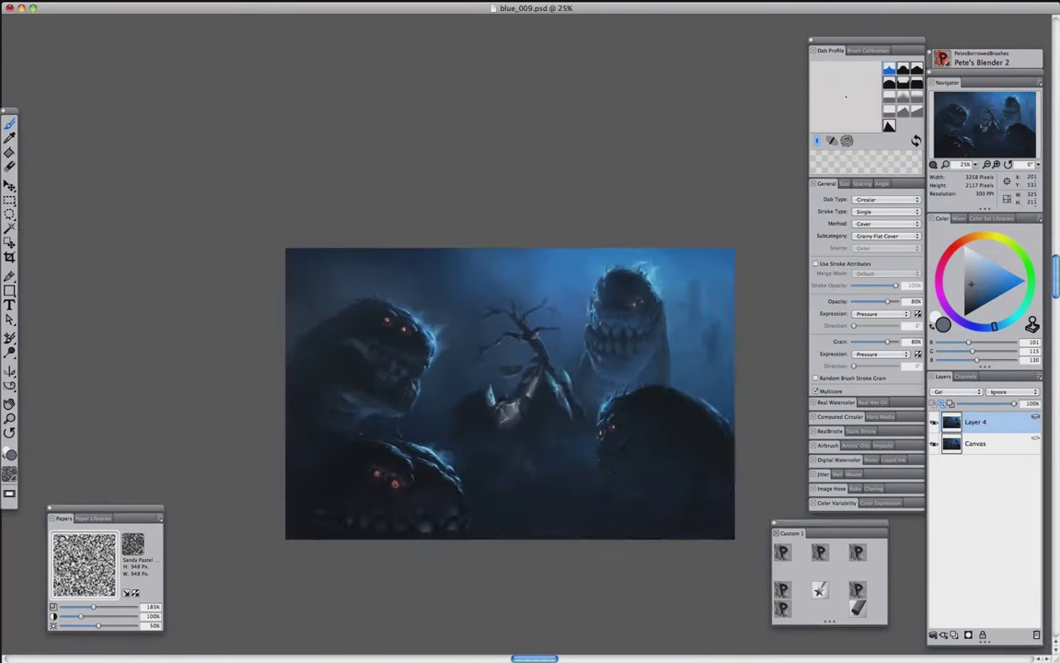
{"action": "key", "text": "super+plus"}
{"action": "key", "text": "super+plus"}
{"action": "key", "text": "super+plus"}
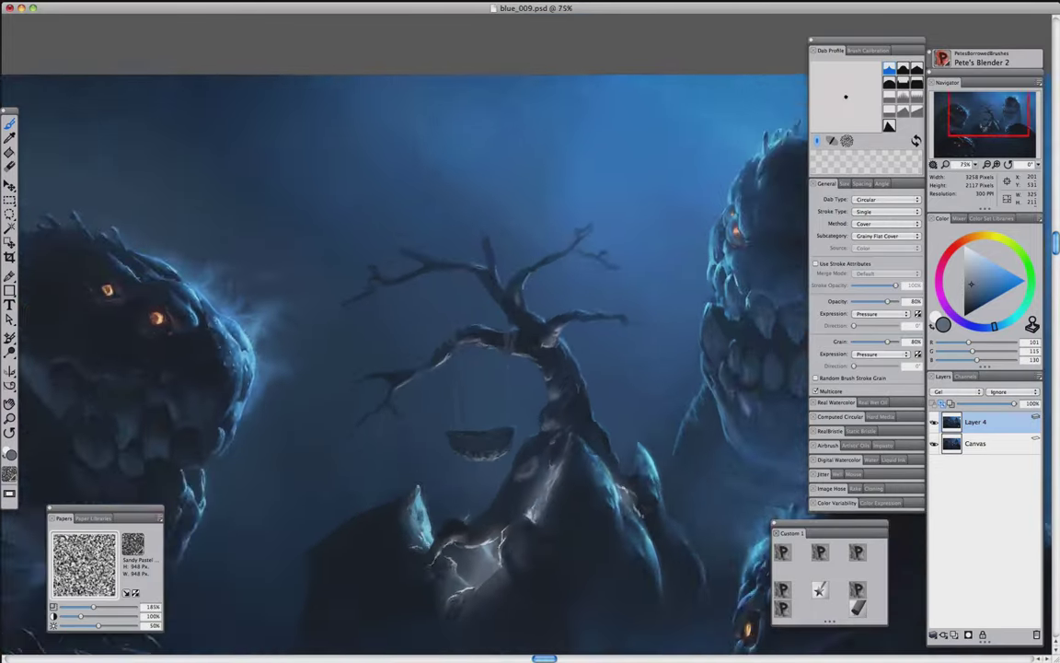
Strengthen the basket's ropes in muted blue and brighten its woven underside with pale blue-grey (RGB 213, 223, 227)
{"action": "left_click", "coordinate": [498, 404], "text": "alt"}
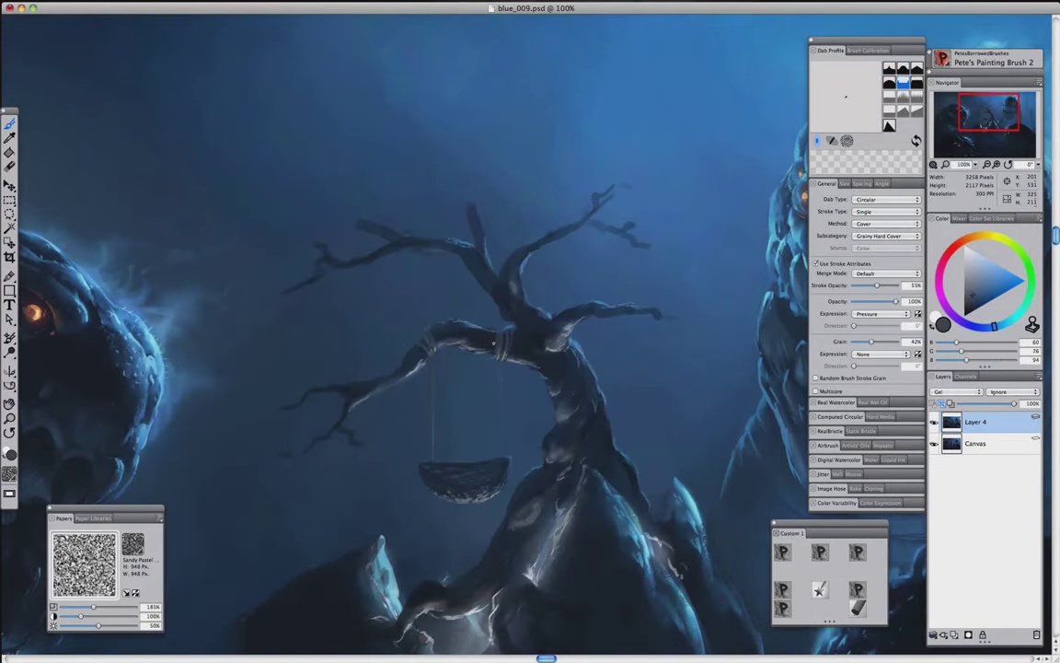
{"action": "key", "text": "super+minus"}
{"action": "key", "text": "super+minus"}
{"action": "key", "text": "super+minus"}
{"action": "key", "text": "super+plus"}
{"action": "key", "text": "super+plus"}
{"action": "key", "text": "super+plus"}
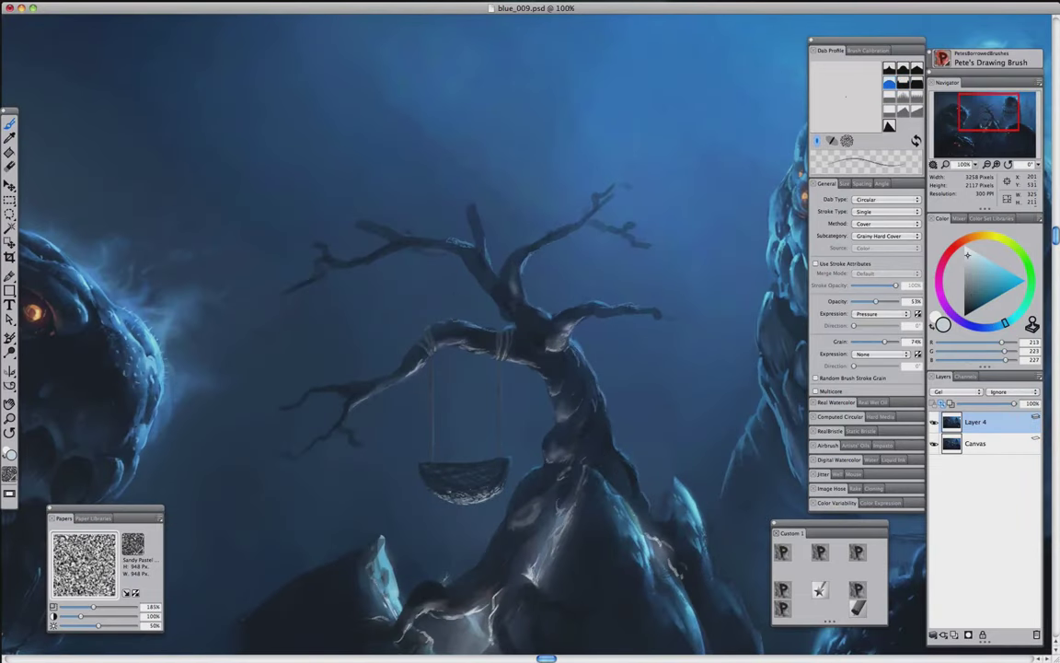
Refine the basket's woven highlights with Pete's Drawing Brush in sampled blue-grey (RGB 110, 122, 134)
{"action": "left_click", "coordinate": [491, 485], "text": "alt"}
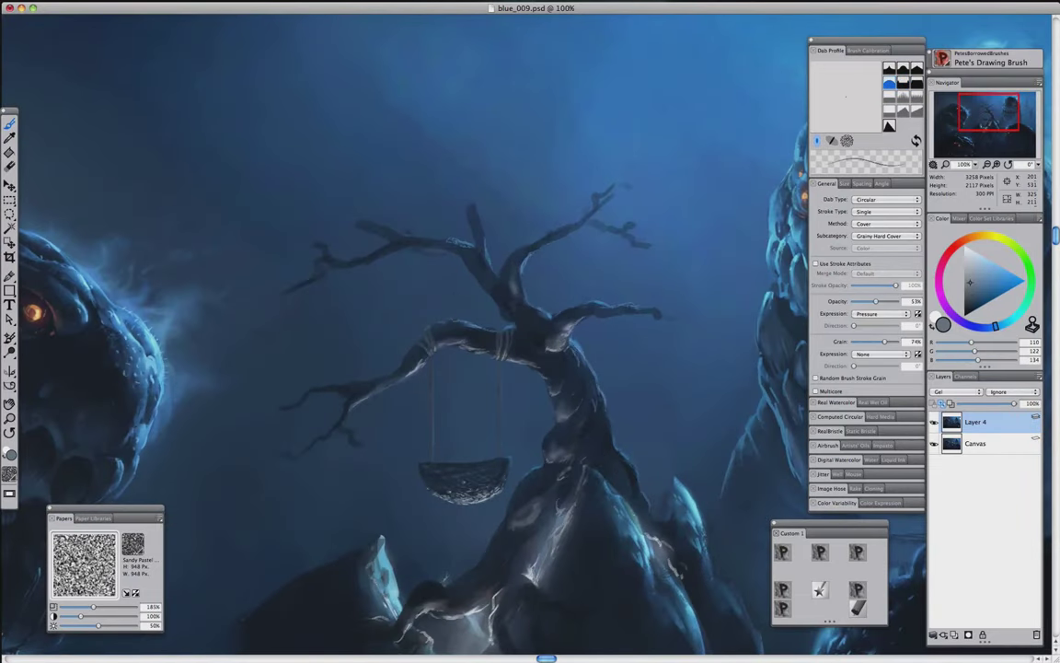
{"action": "left_click", "coordinate": [463, 474], "text": "alt"}
{"action": "left_click", "coordinate": [531, 389], "text": "alt"}
{"action": "key", "text": "super+minus"}
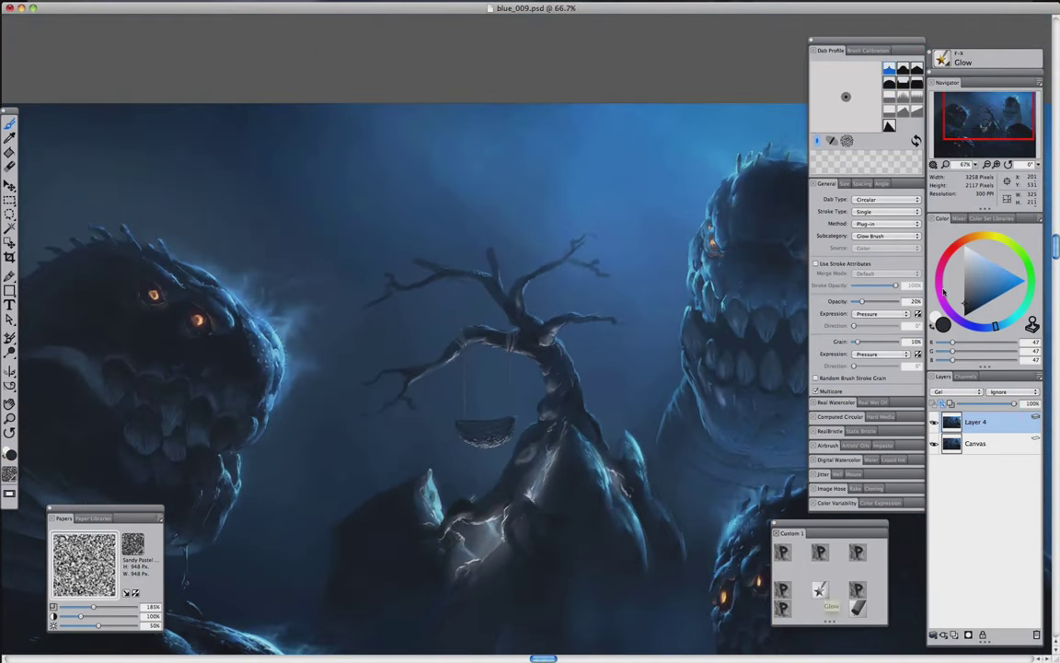
Paint soft blue (RGB 41, 66, 94) along the neck of the large toothy monster beside the tree and blend it
{"action": "key", "text": "super+minus"}
{"action": "key", "text": "super+plus"}
{"action": "key", "text": "super+plus"}
{"action": "key", "text": "super+plus"}
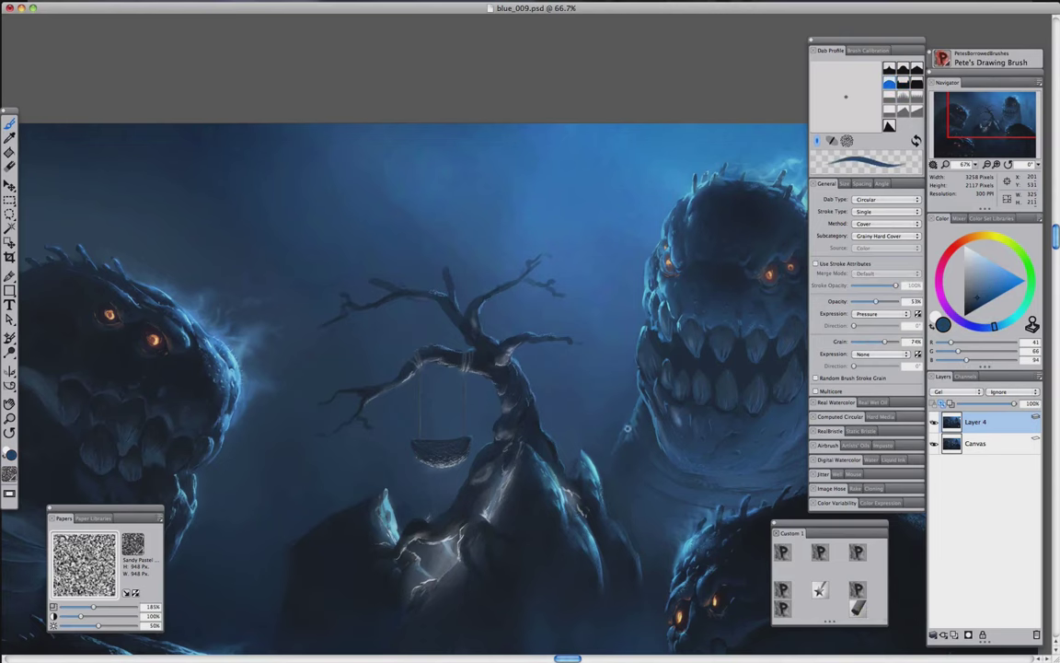
{"action": "key", "text": "2"}
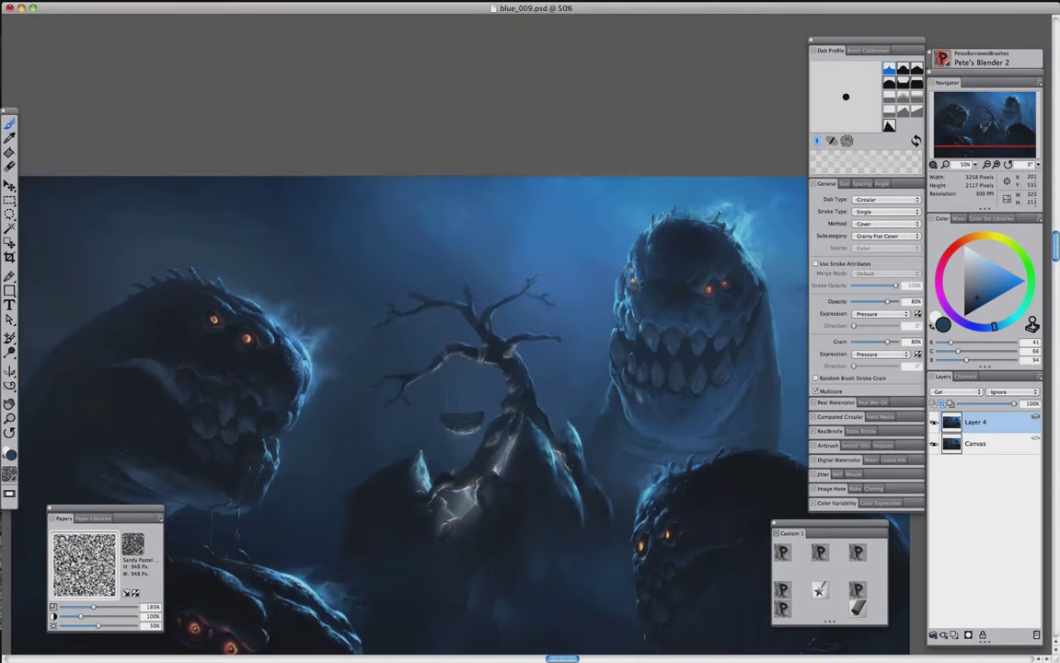
Paint dark jagged rocks beside the tree's rocky base and add a pale blue-grey edge highlight (RGB 126, 139, 155)
{"action": "key", "text": "super+minus"}
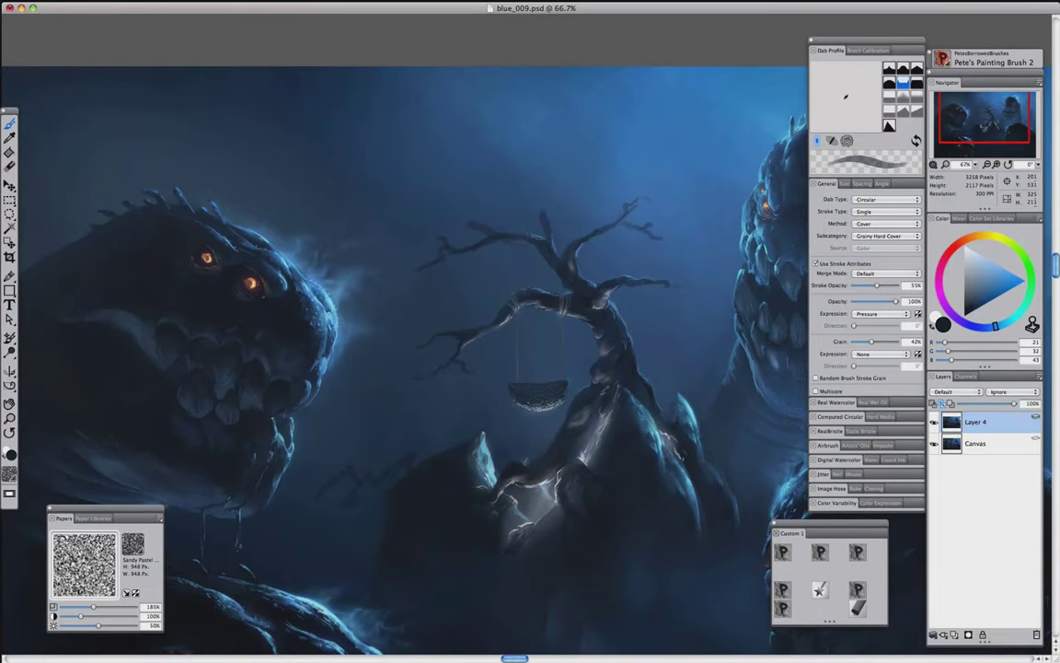
{"action": "left_click", "coordinate": [407, 483], "text": "alt"}
{"action": "left_click_drag", "start_coordinate": [428, 525], "coordinate": [411, 485]}
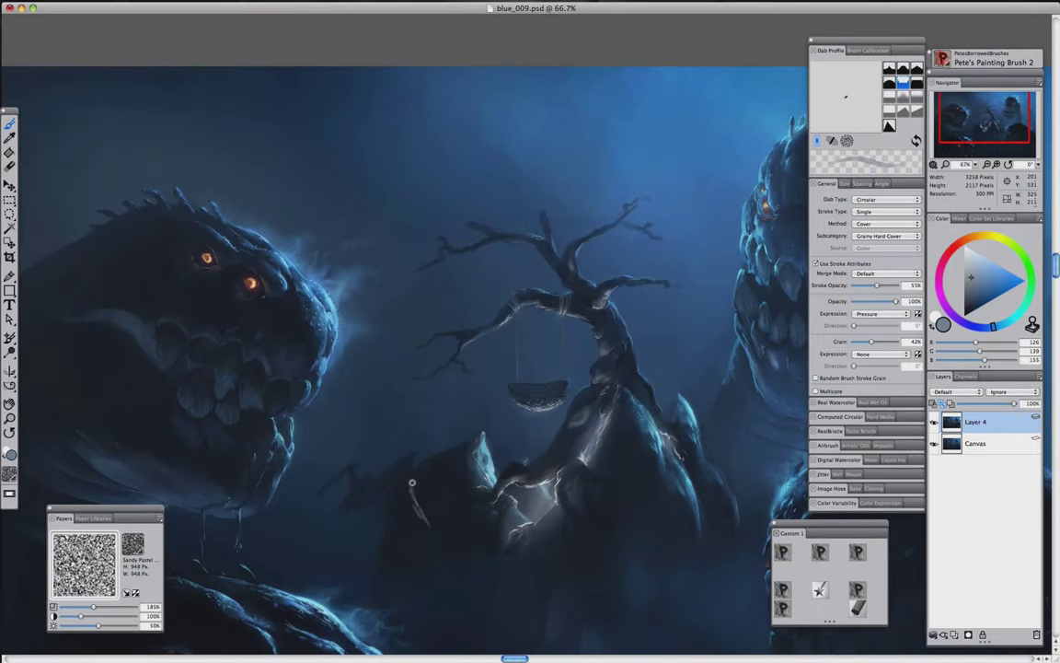
{"action": "left_click", "coordinate": [342, 437], "text": "alt"}
{"action": "left_click_drag", "start_coordinate": [317, 423], "coordinate": [288, 459]}
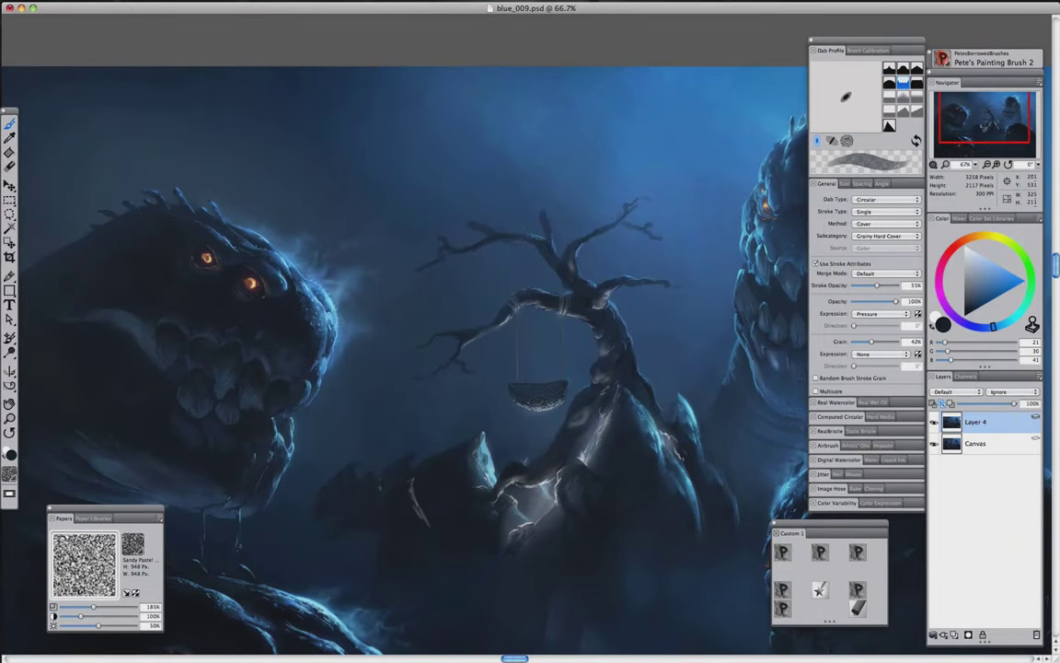
{"action": "mouse_move", "coordinate": [374, 542]}
{"action": "left_mouse_down"}
{"action": "mouse_move", "coordinate": [415, 527]}
{"action": "mouse_move", "coordinate": [410, 509]}
{"action": "left_mouse_up"}
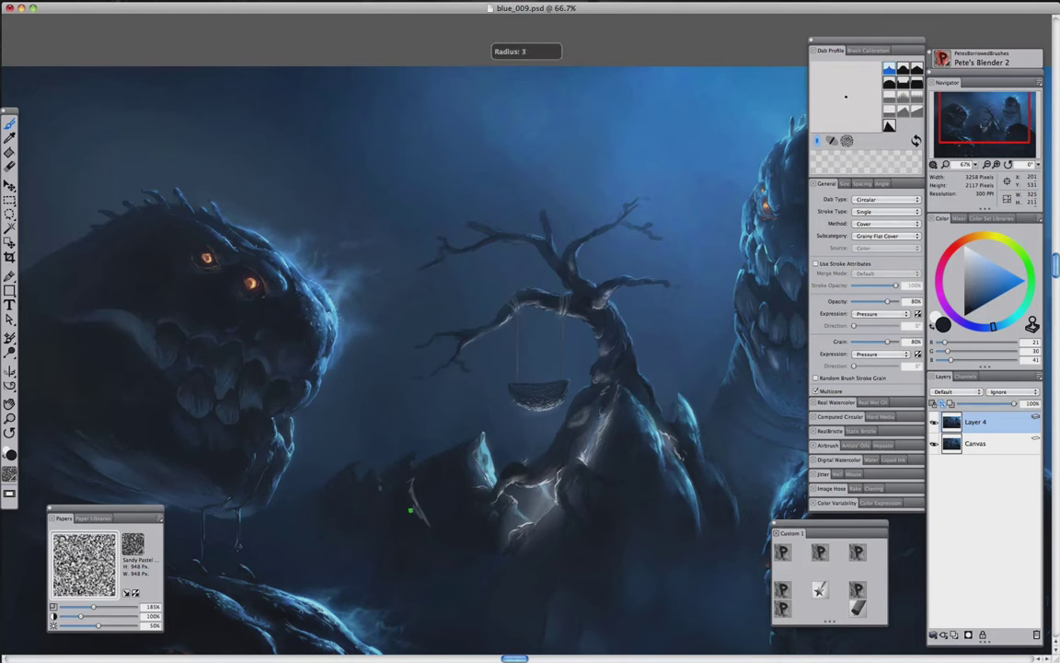
Blend the added rocks with Pete's Blender 2 and touch up the dark area around them with deep blue (RGB 16, 27, 41)
{"action": "key", "text": "super+minus"}
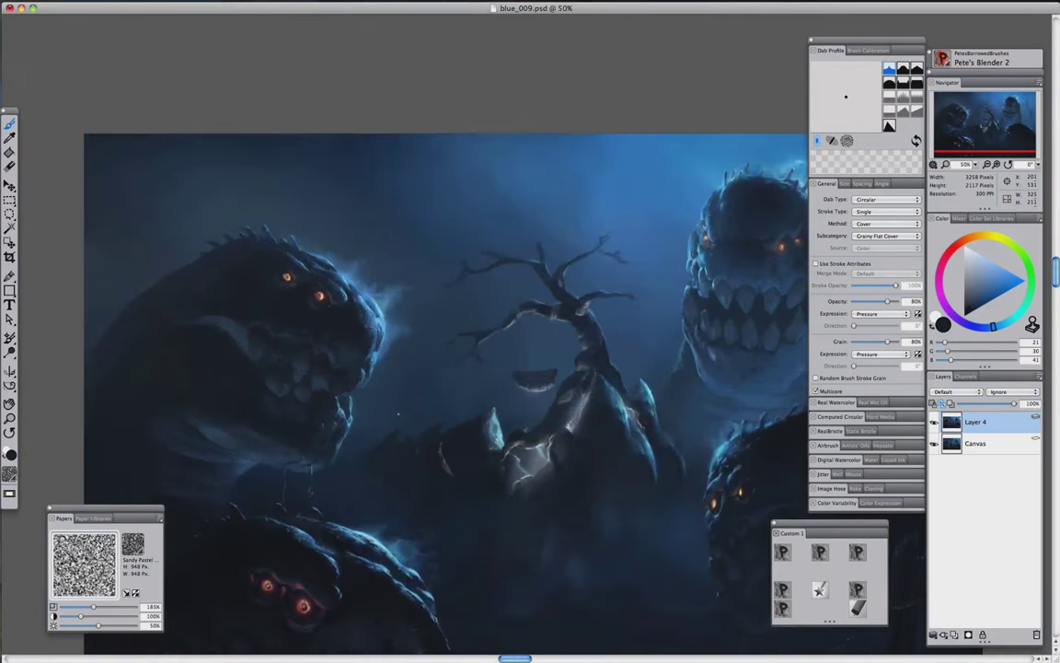
{"action": "key", "text": "super+minus"}
{"action": "left_click", "coordinate": [782, 551]}
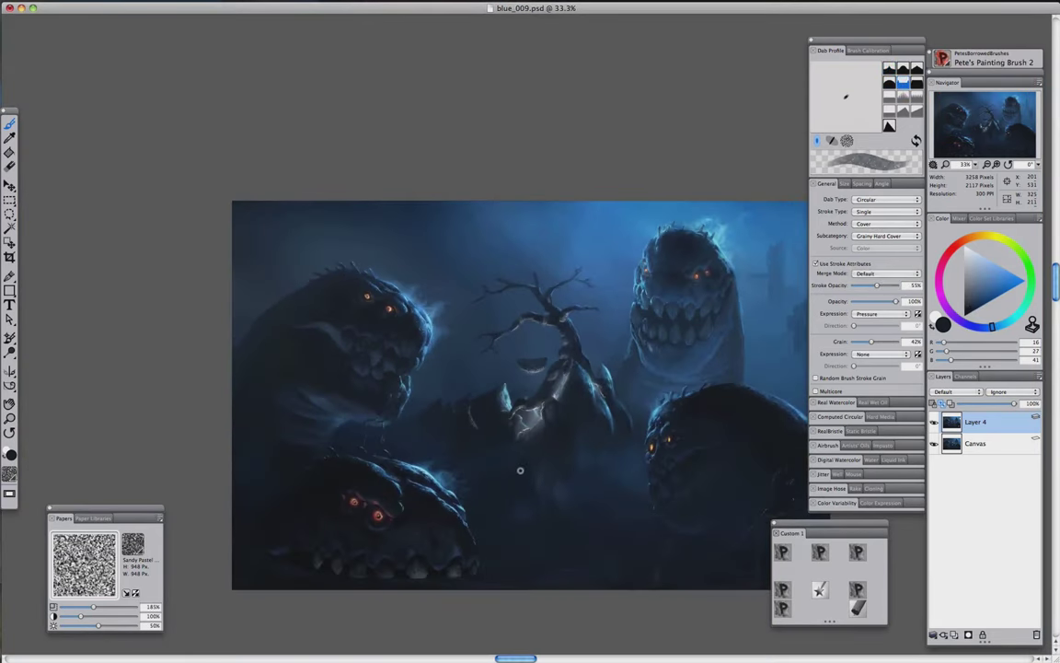
{"action": "left_click", "coordinate": [783, 589]}
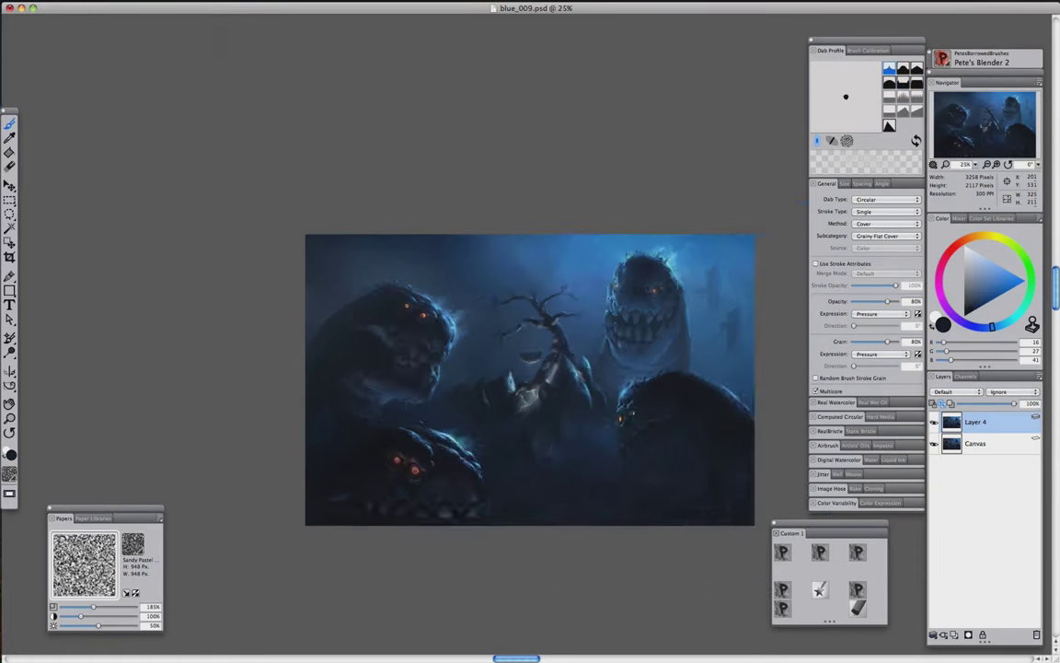
{"action": "key", "text": "super+alt+0"}
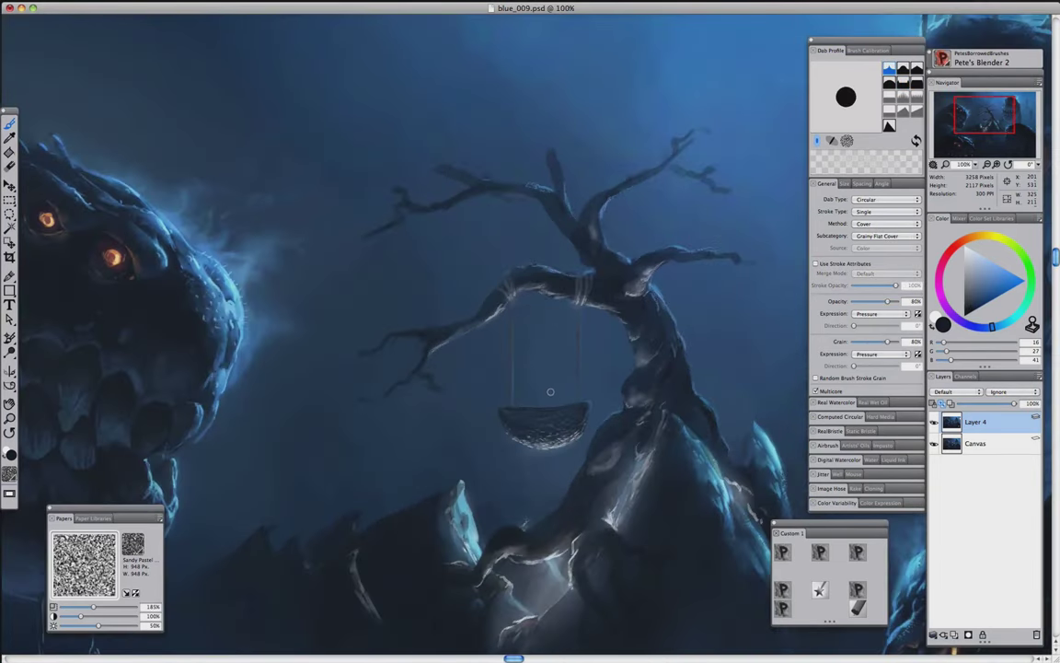
{"action": "key", "text": "super+0"}
{"action": "key", "text": "super+equal"}
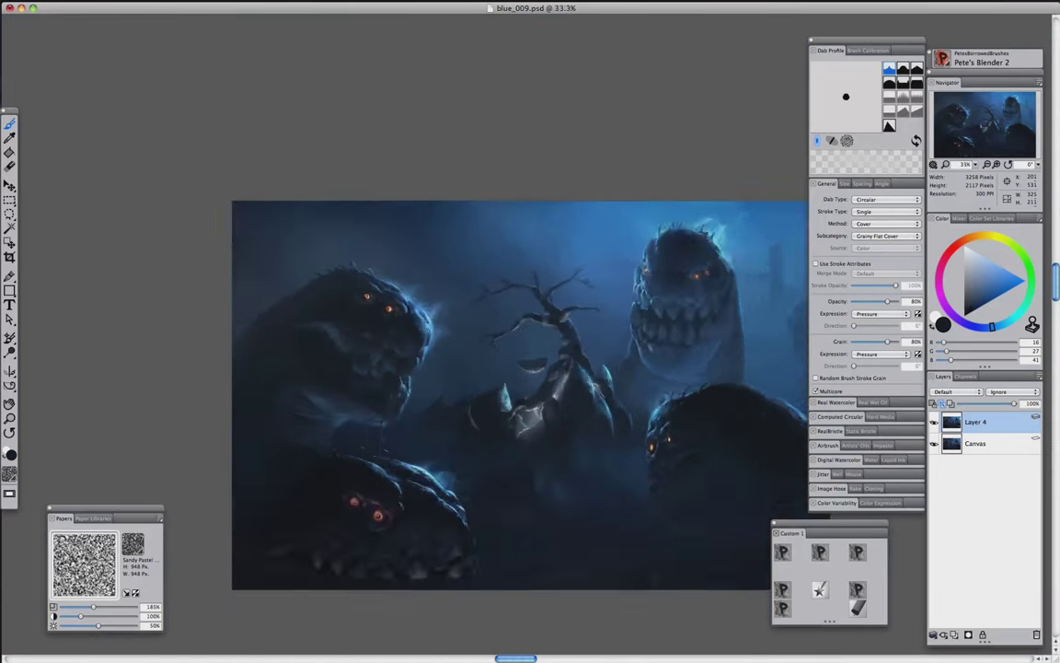
Paint a small dark broken post rising from the water between the lower monsters with Pete's Painting Brush 2 in sampled dark blues
{"action": "key", "text": "super+equal"}
{"action": "key", "text": "super+equal"}
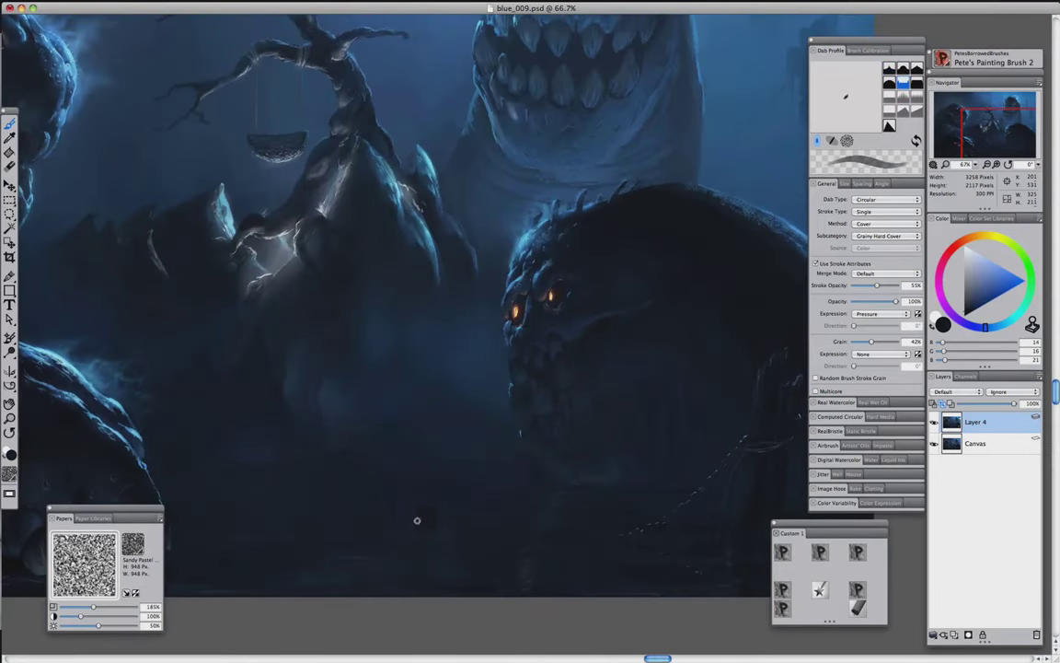
{"action": "left_click", "coordinate": [424, 503], "text": "alt"}
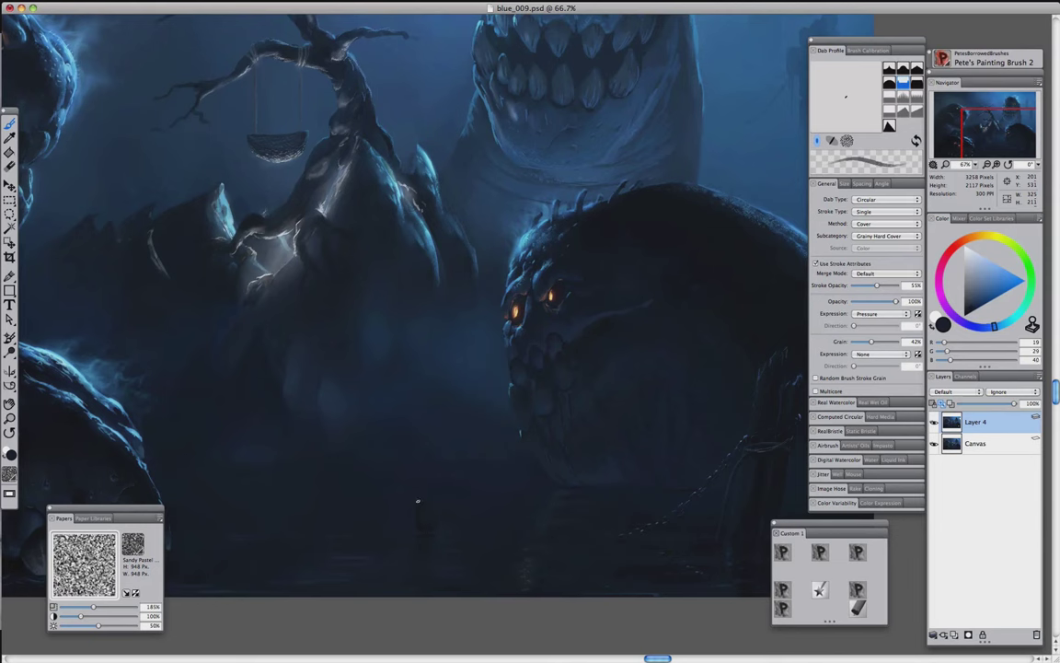
{"action": "left_click", "coordinate": [384, 426], "text": "alt"}
{"action": "left_click", "coordinate": [400, 444], "text": "alt"}
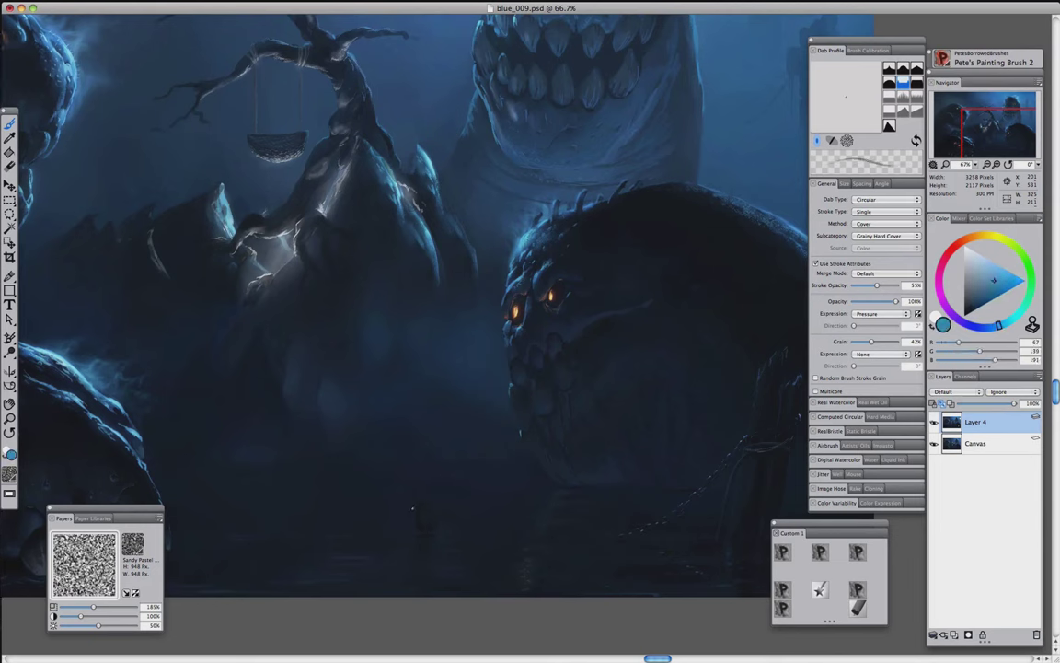
{"action": "left_click", "coordinate": [414, 538], "text": "alt"}
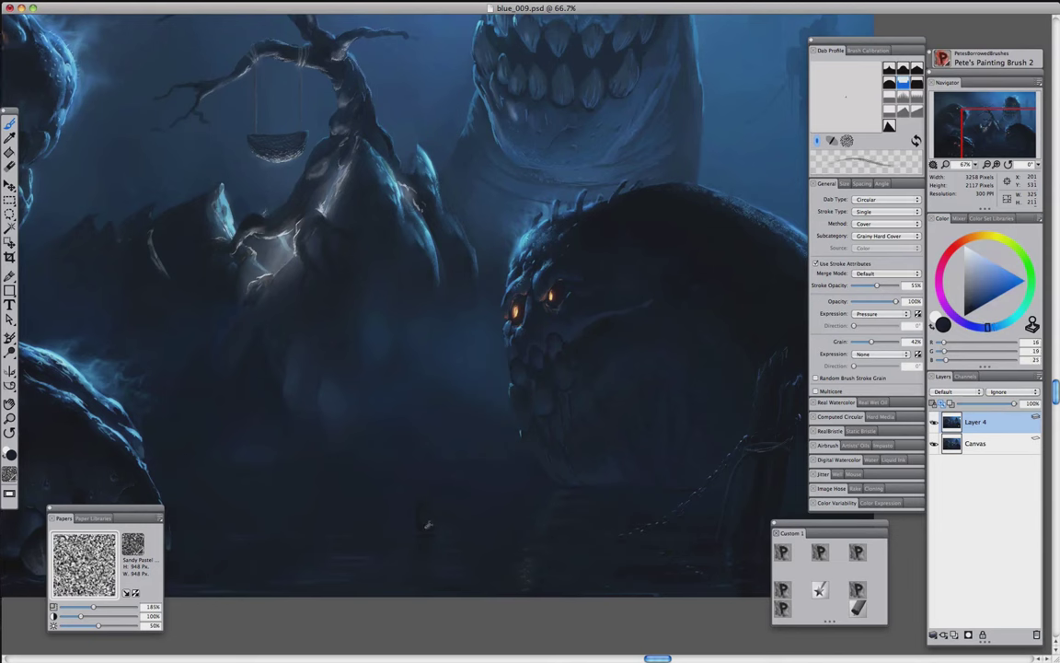
{"action": "key", "text": "super+plus"}
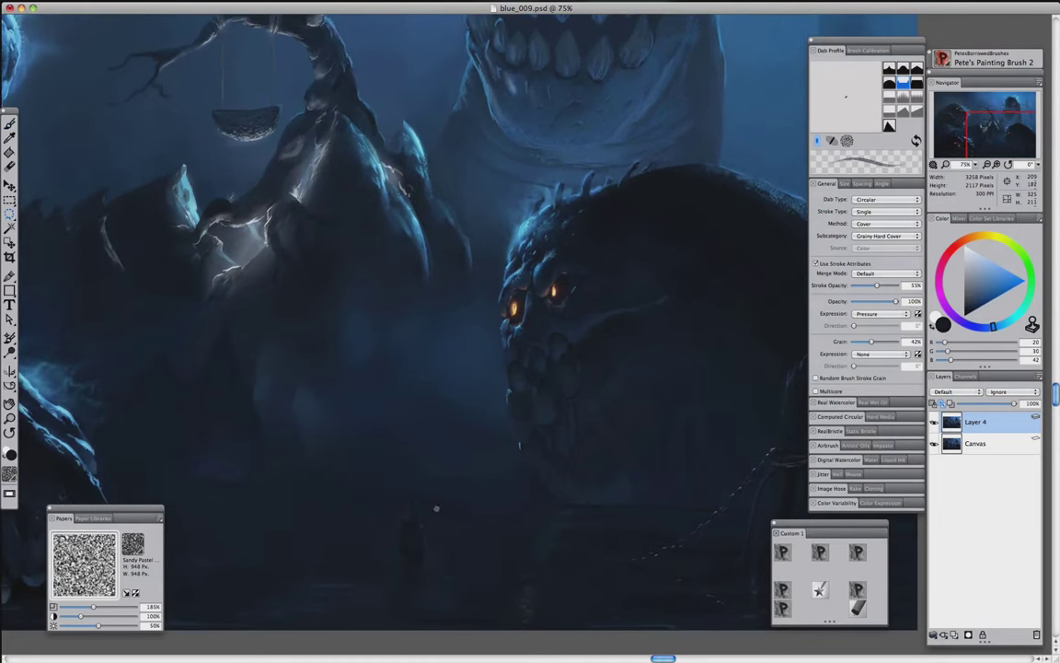
{"action": "key", "text": "b"}
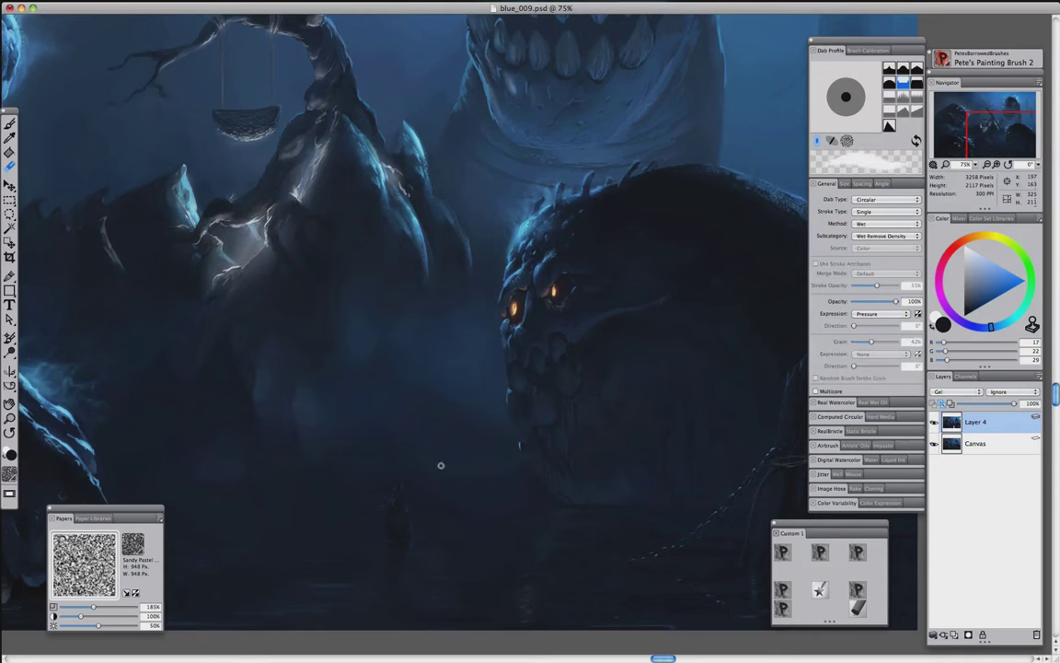
Refine the small post's ragged silhouette with sampled dark blue (RGB 18, 24, 32) and add cyan edge highlights (RGB 84, 188, 227)
{"action": "key", "text": "super+plus"}
{"action": "left_click", "coordinate": [857, 592]}
{"action": "left_click", "coordinate": [313, 526], "text": "alt"}
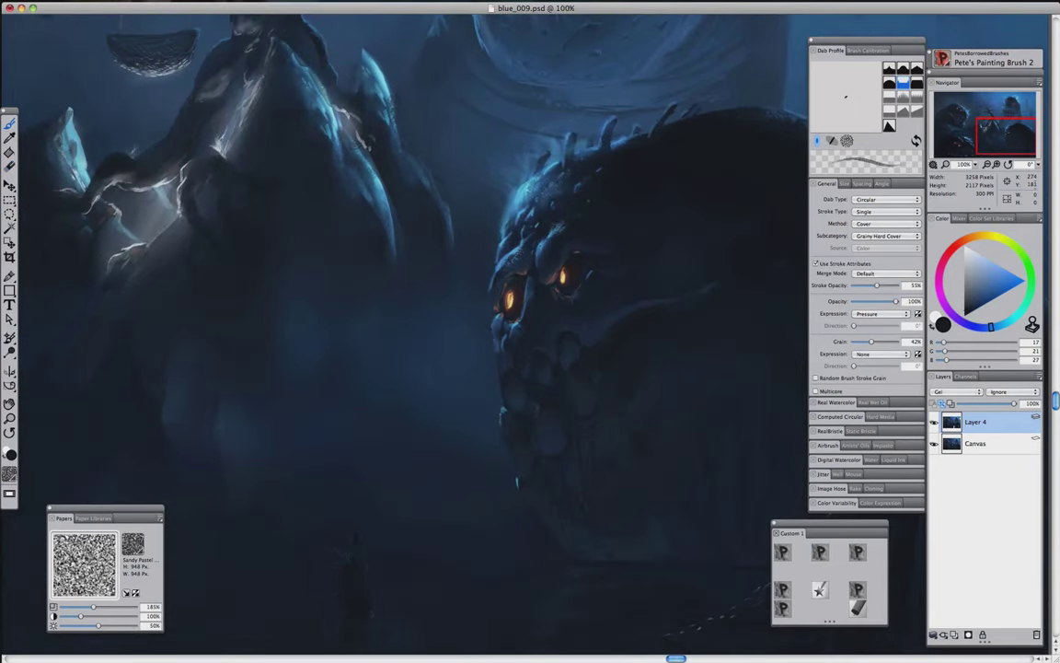
{"action": "left_click", "coordinate": [372, 586], "text": "alt"}
{"action": "key", "text": "shift+s"}
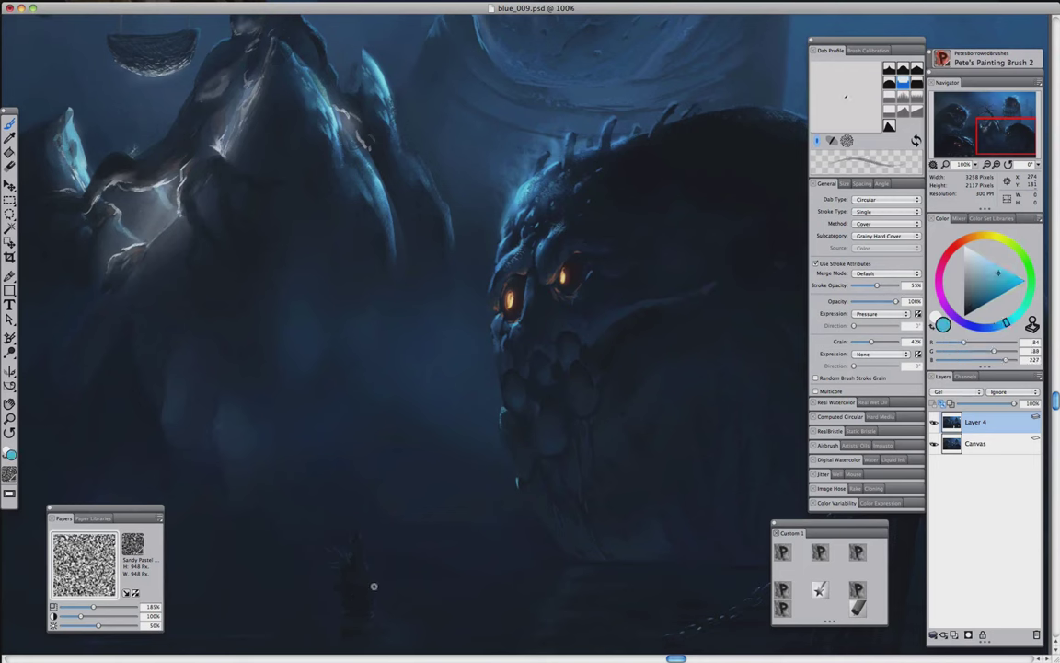
{"action": "left_click", "coordinate": [339, 534], "text": "alt"}
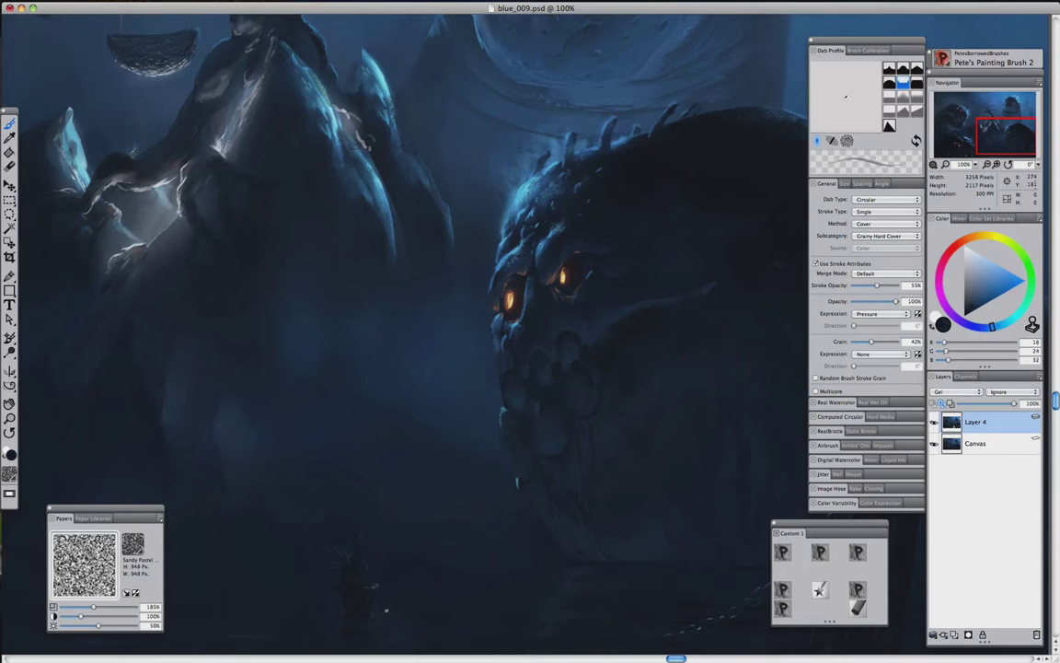
{"action": "left_click", "coordinate": [355, 560], "text": "alt"}
{"action": "left_click", "coordinate": [389, 594], "text": "alt"}
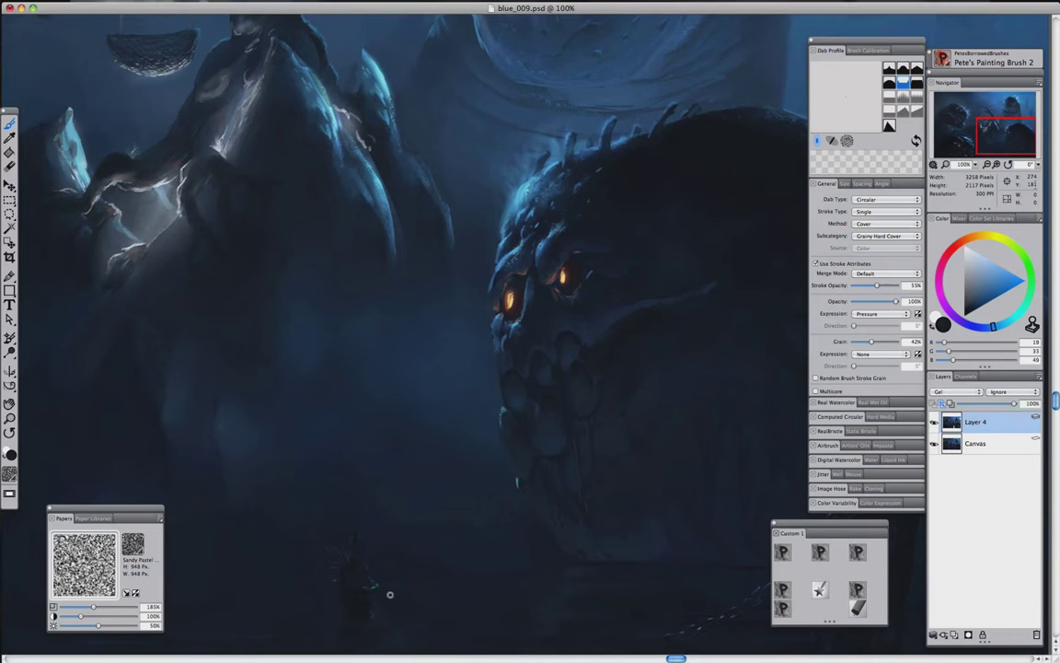
Paint a short broken chain trailing from the small post into the water in cyan (RGB 93, 203, 233), toned with sampled dark blues
{"action": "left_click", "coordinate": [391, 594], "text": "alt"}
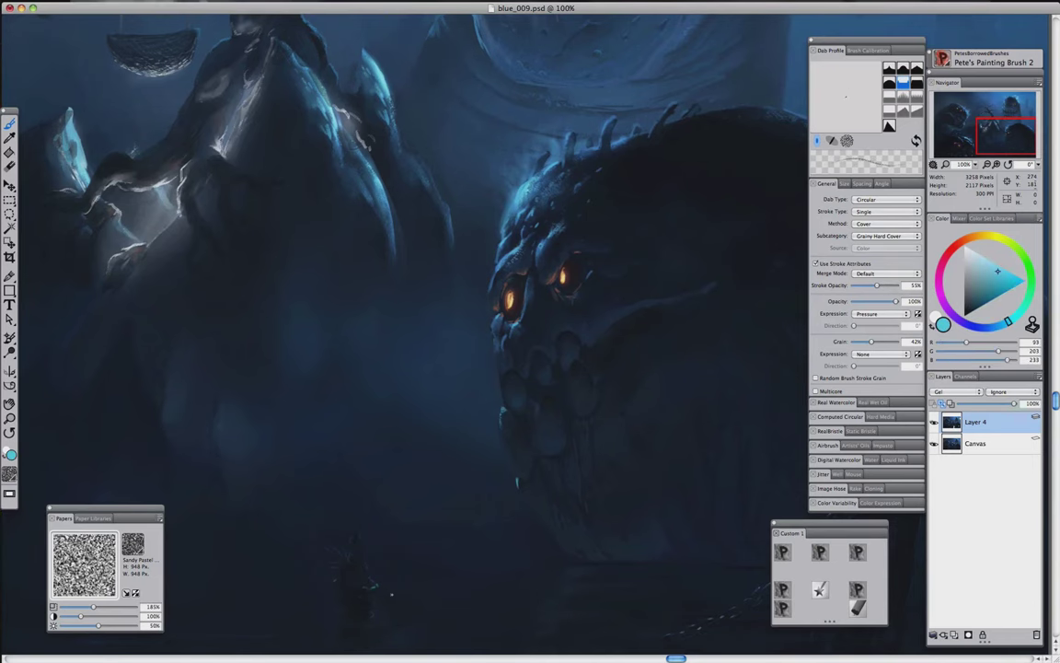
{"action": "left_click", "coordinate": [343, 541], "text": "alt"}
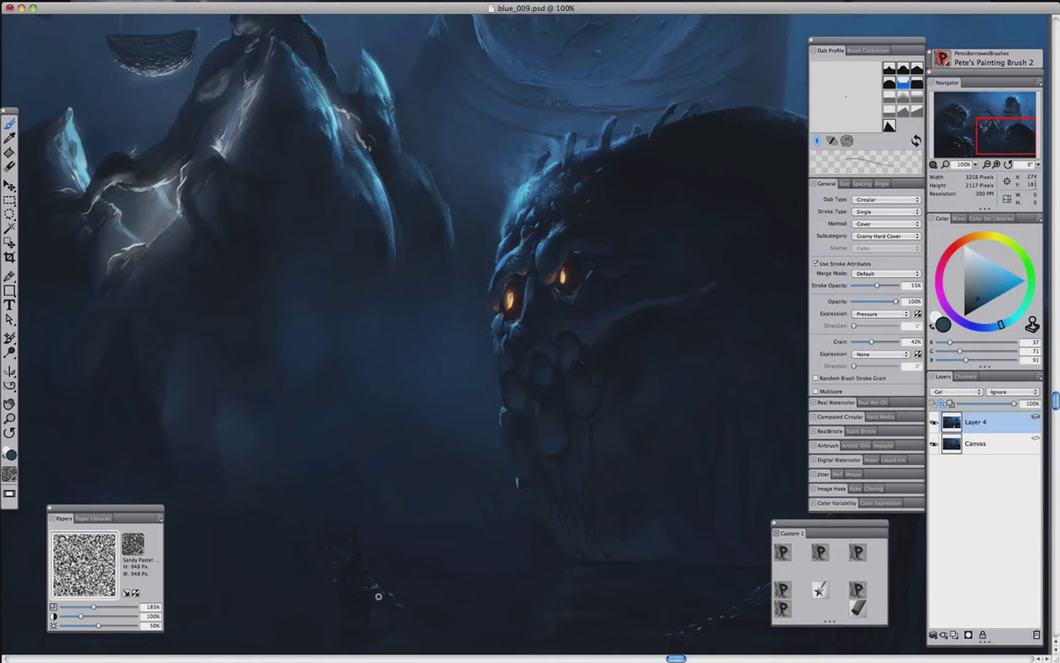
{"action": "key", "text": "super+0"}
{"action": "key", "text": "super+alt+0"}
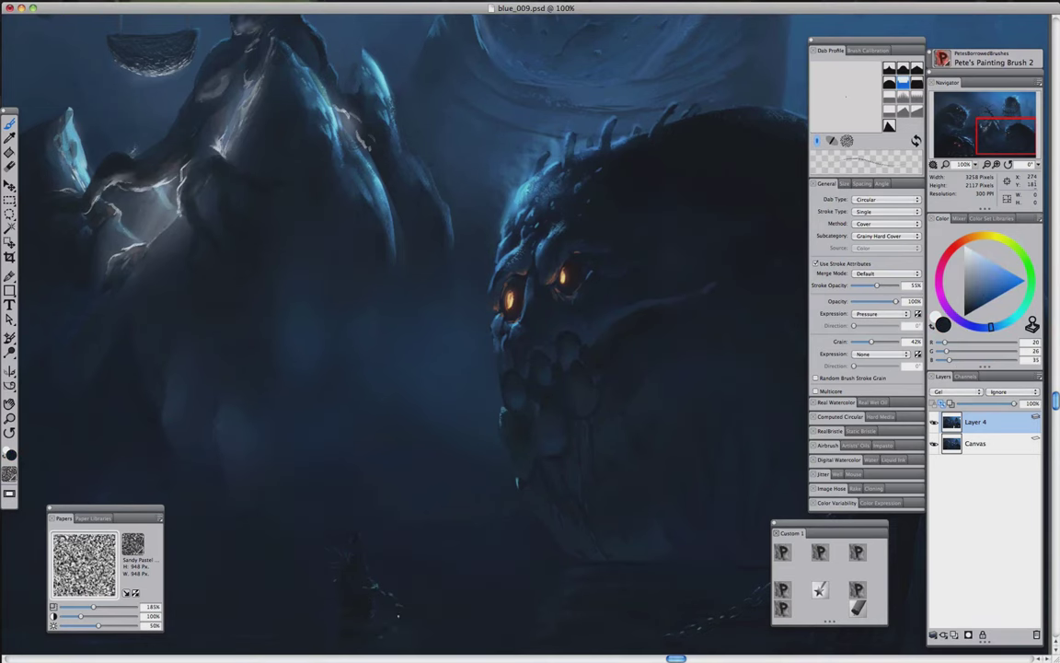
{"action": "left_click", "coordinate": [354, 559], "text": "alt"}
{"action": "key", "text": "super+minus"}
{"action": "key", "text": "super+0"}
{"action": "key", "text": "super+alt+0"}
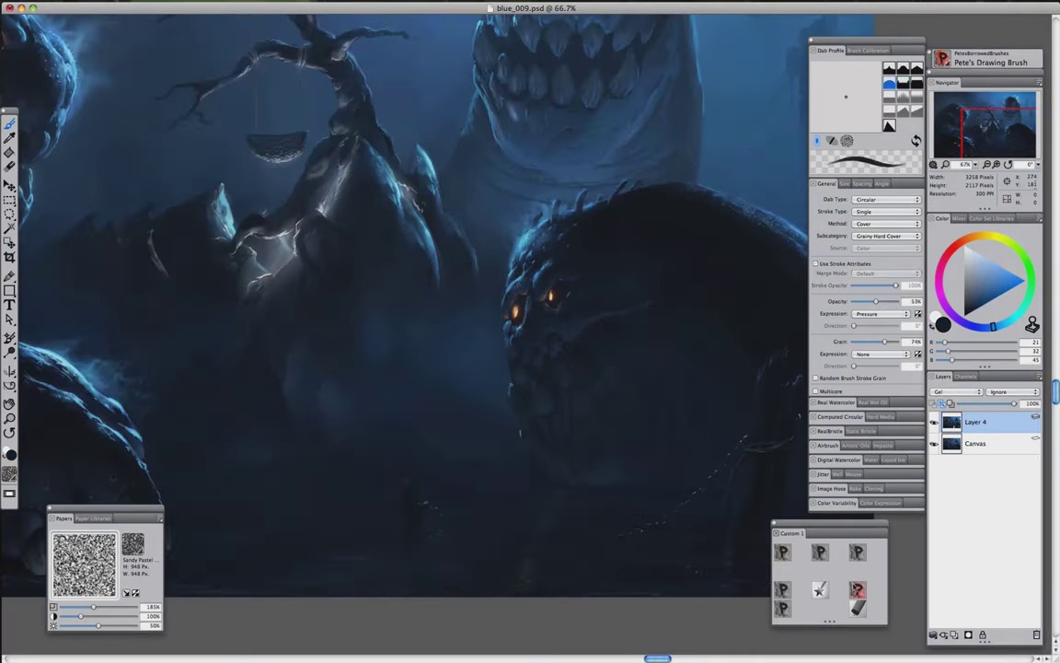
Touch up the area around the small post and its chain with Pete's Drawing Brush in sampled deep blue (RGB 21, 33, 44)
{"action": "key", "text": "1"}
{"action": "left_click_drag", "start_coordinate": [712, 542], "coordinate": [653, 535]}
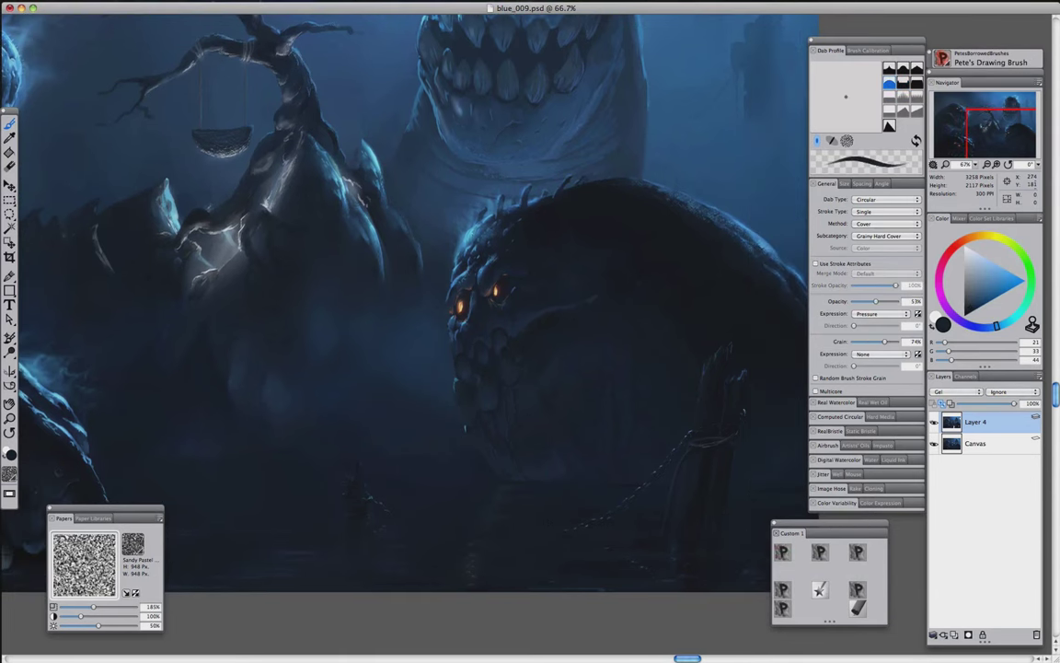
{"action": "left_click", "coordinate": [380, 518], "text": "alt"}
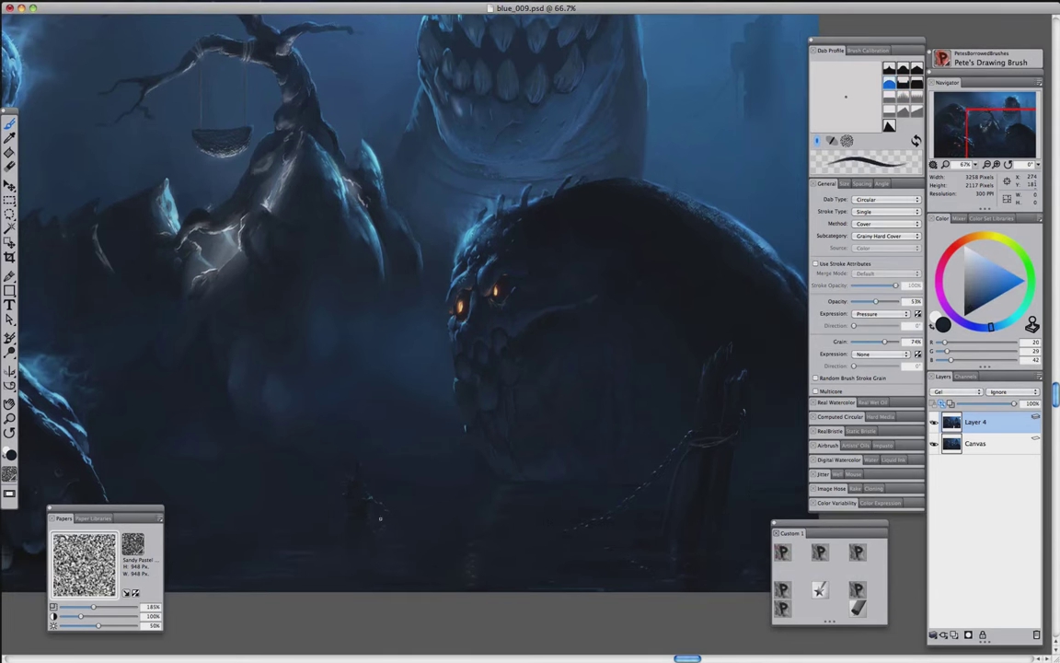
{"action": "left_click", "coordinate": [339, 506], "text": "alt"}
{"action": "key", "text": "super+minus"}
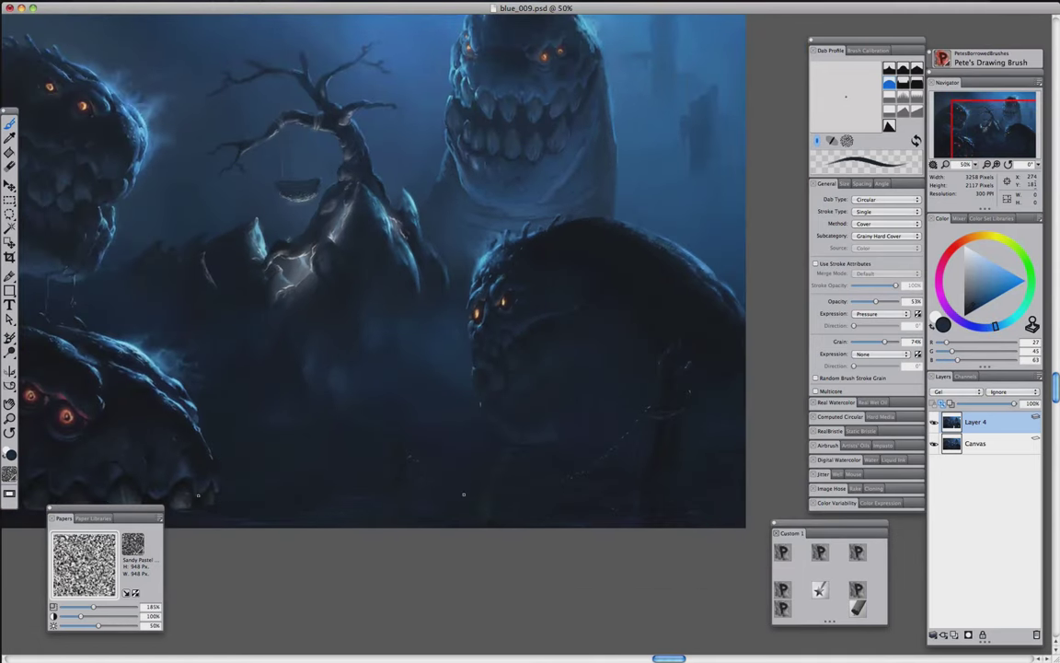
Add fine cyan highlights (RGB 83, 183, 220) to the small post's tip and splinters with Pete's Drawing Brush
{"action": "scroll", "coordinate": [463, 494], "scroll_direction": "down", "scroll_amount": 3}
{"action": "scroll", "coordinate": [465, 392], "scroll_direction": "up", "scroll_amount": 6}
{"action": "key", "text": "["}
{"action": "key", "text": "["}
{"action": "key", "text": "["}
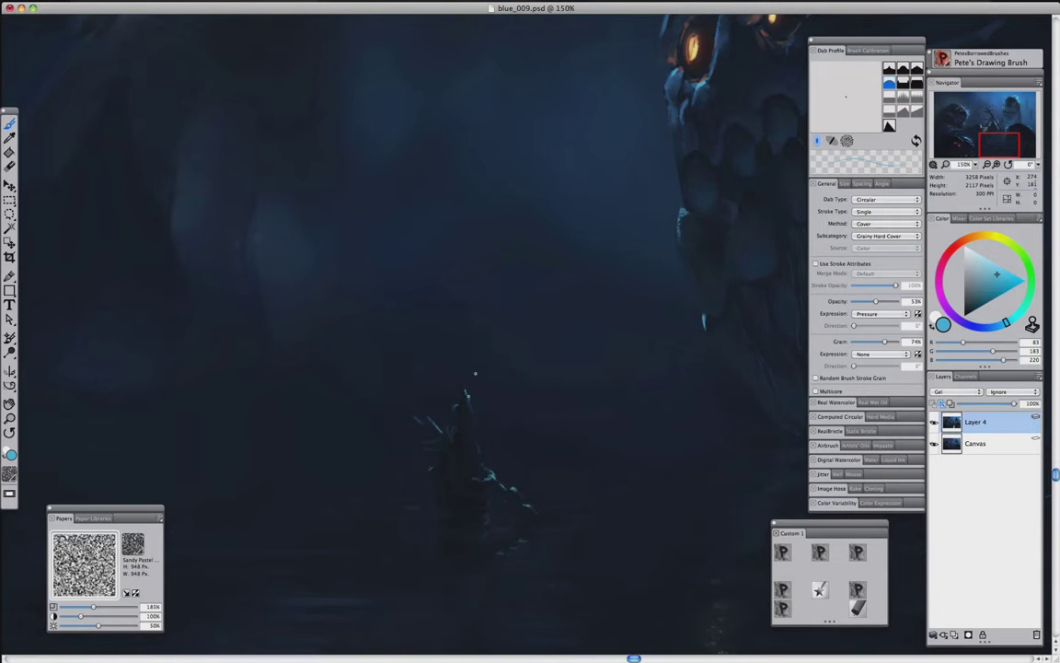
{"action": "scroll", "coordinate": [475, 374], "scroll_direction": "down", "scroll_amount": 4}
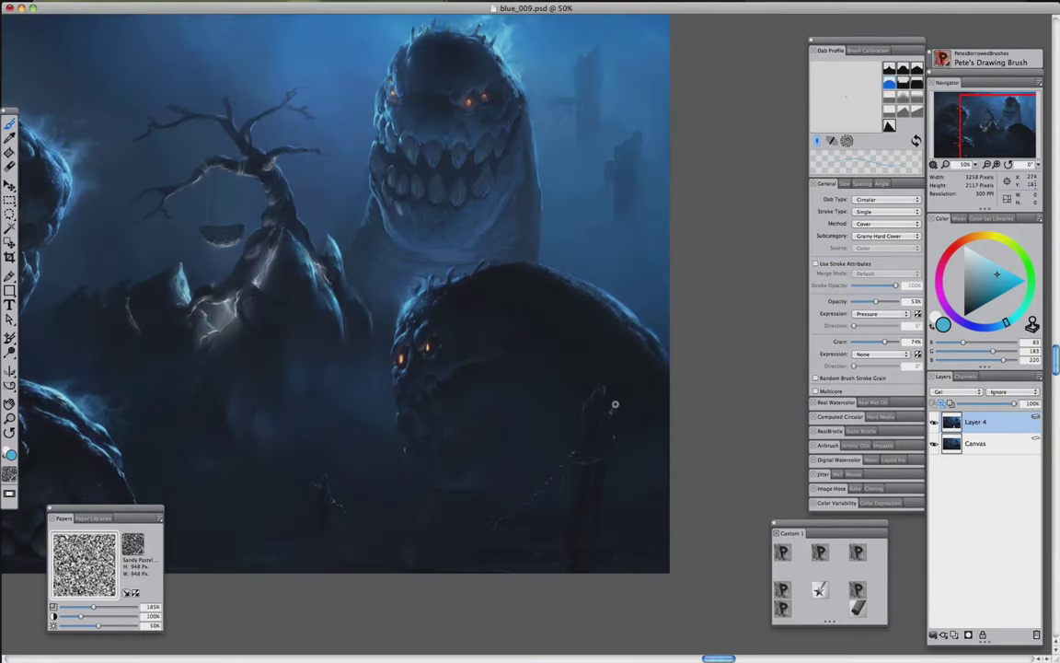
Deepen the large chained post in front of the dark humped monster with Pete's Painting Brush 2 in near-black blue (RGB 15, 18, 24)
{"action": "scroll", "coordinate": [373, 307], "scroll_direction": "down", "scroll_amount": 2}
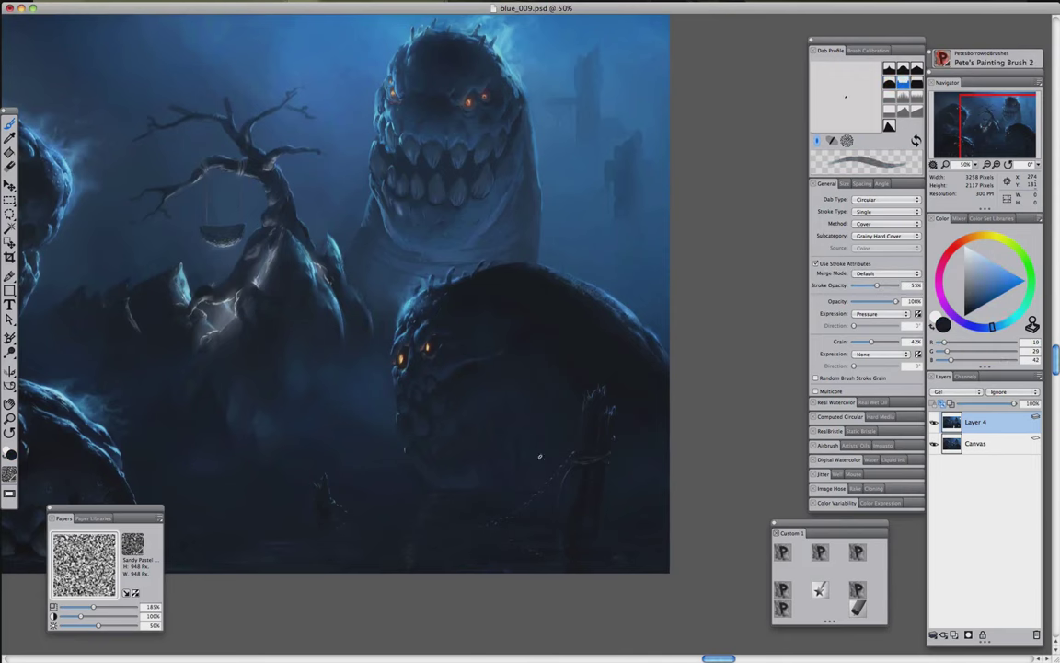
{"action": "scroll", "coordinate": [539, 456], "scroll_direction": "down", "scroll_amount": 2}
{"action": "scroll", "coordinate": [540, 455], "scroll_direction": "up", "scroll_amount": 4}
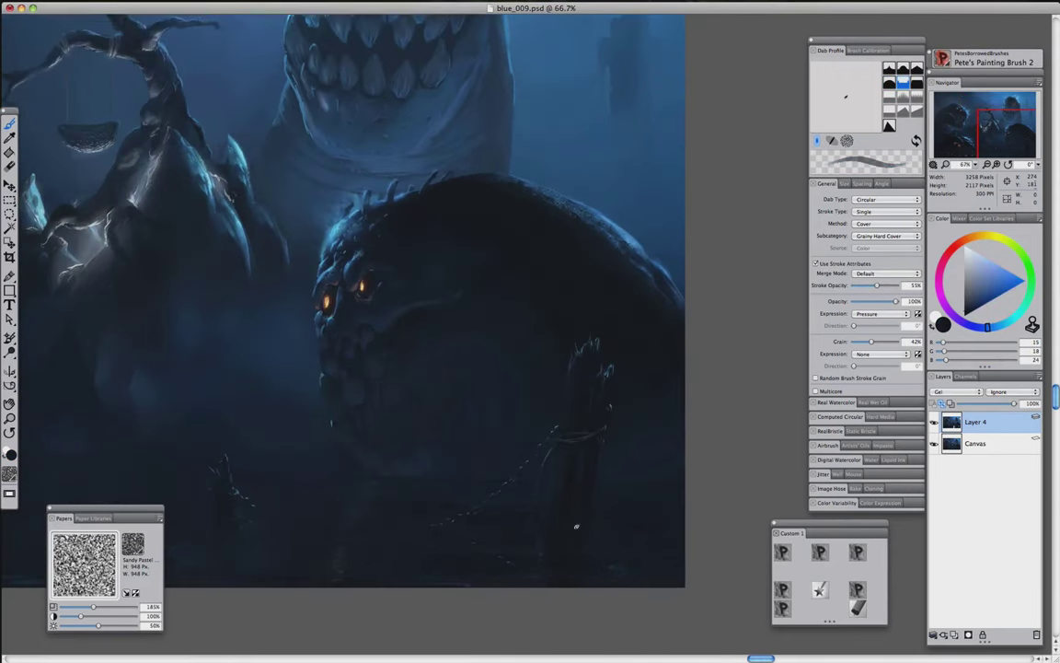
Intensify the red glow around the lower monster's eyes with the Glow brush in a sampled dark reddish brown
{"action": "scroll", "coordinate": [575, 527], "scroll_direction": "down", "scroll_amount": 2}
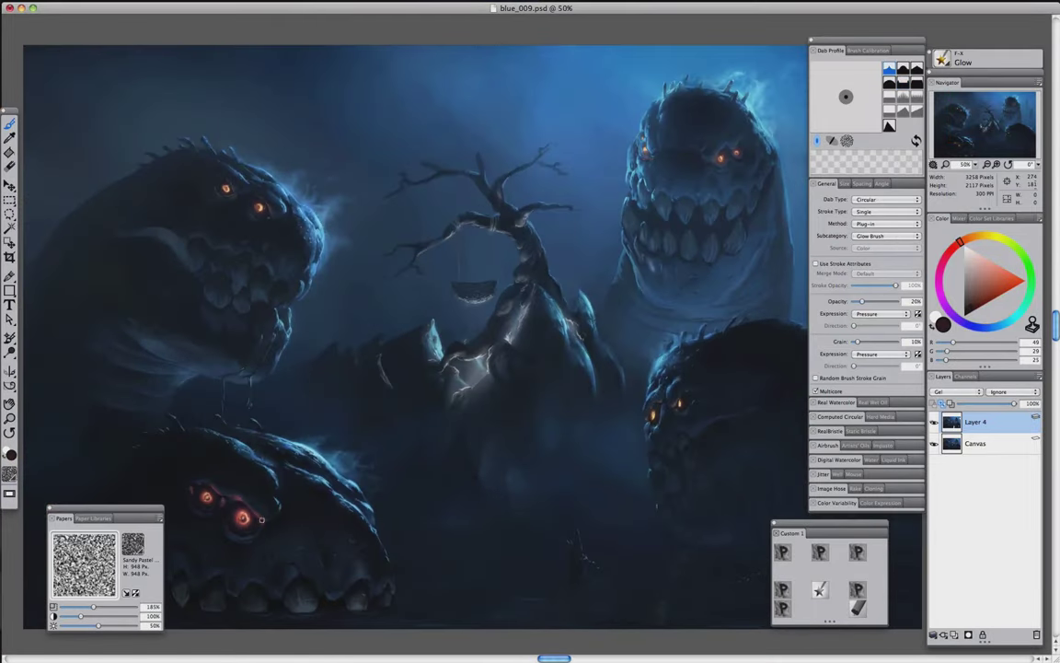
{"action": "left_click", "coordinate": [221, 495], "text": "alt"}
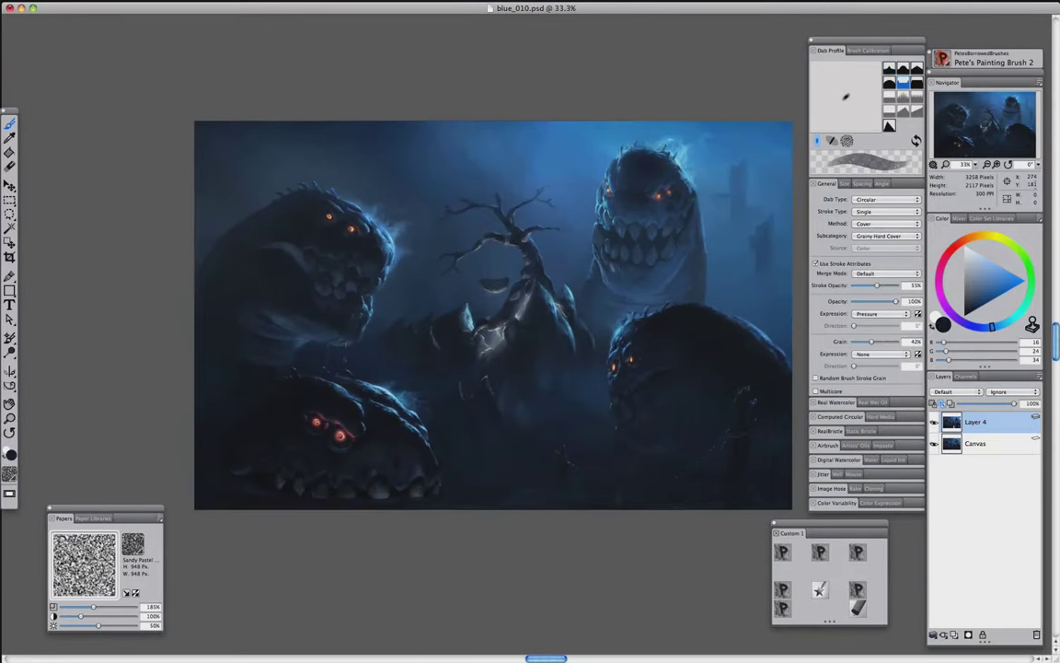
Darken the area beneath the tree's rocks with Pete's Painting Brush in deep blue (RGB 19, 30, 44) and blend it with Pete's Blender 2
{"action": "left_click", "coordinate": [521, 421], "text": "alt"}
{"action": "left_click", "coordinate": [505, 462], "text": "alt"}
{"action": "left_click", "coordinate": [474, 446], "text": "alt"}
{"action": "key", "text": "2"}
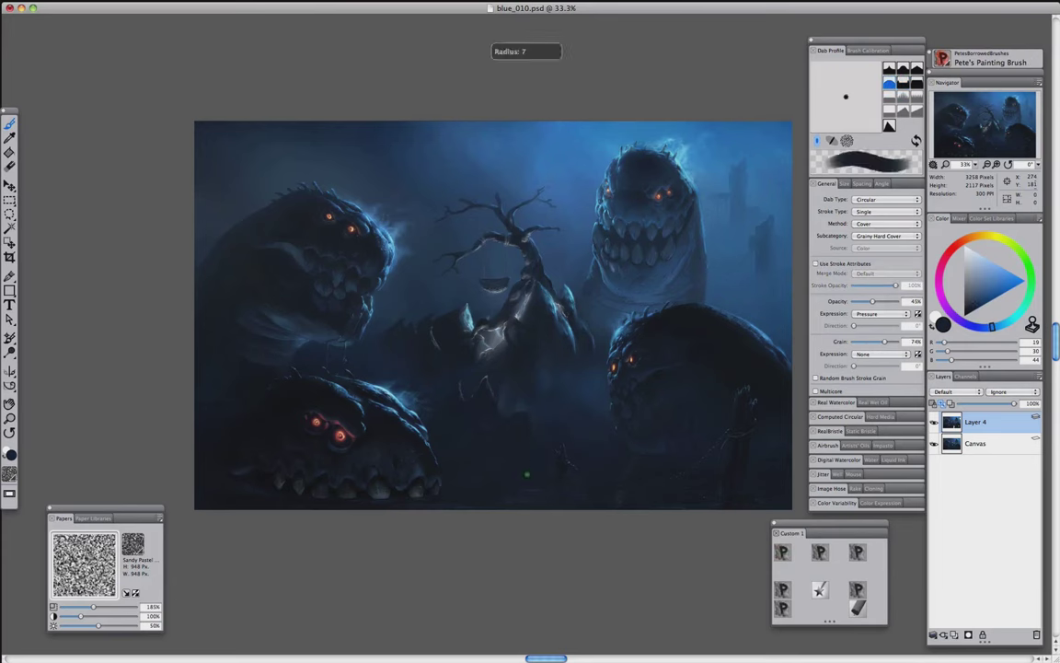
{"action": "left_click", "coordinate": [522, 430], "text": "alt"}
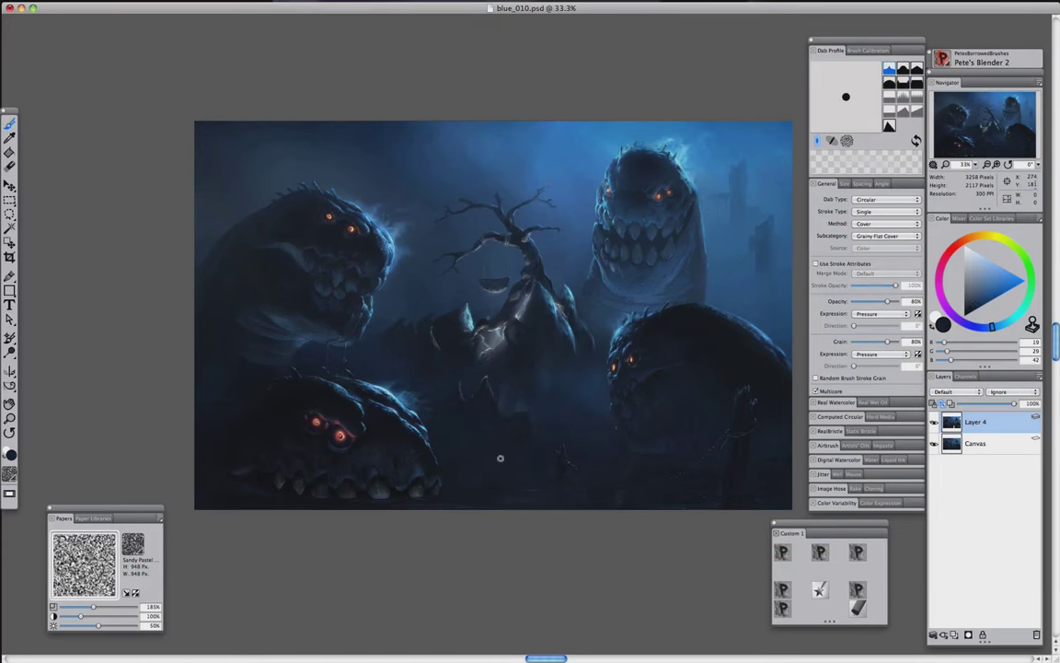
Block in a tall blue rectangular pillar (RGB 37, 72, 107) in the water below the tree and trim its edges with dark blue
{"action": "scroll", "coordinate": [531, 380], "scroll_direction": "up", "scroll_amount": 2}
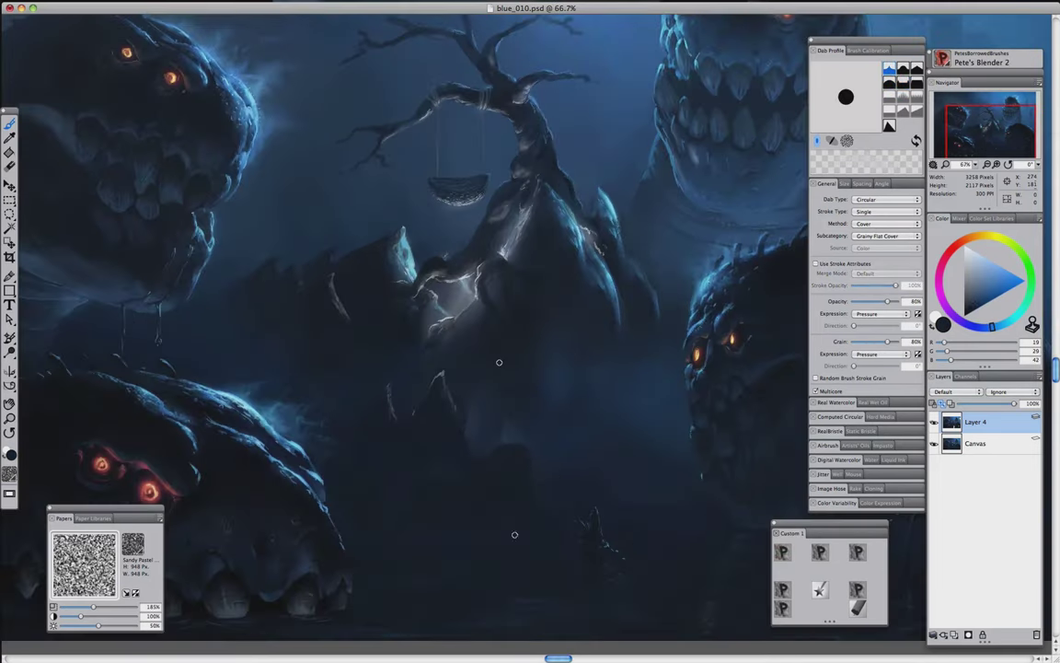
{"action": "left_click", "coordinate": [819, 590]}
{"action": "left_click_drag", "start_coordinate": [514, 449], "coordinate": [515, 543]}
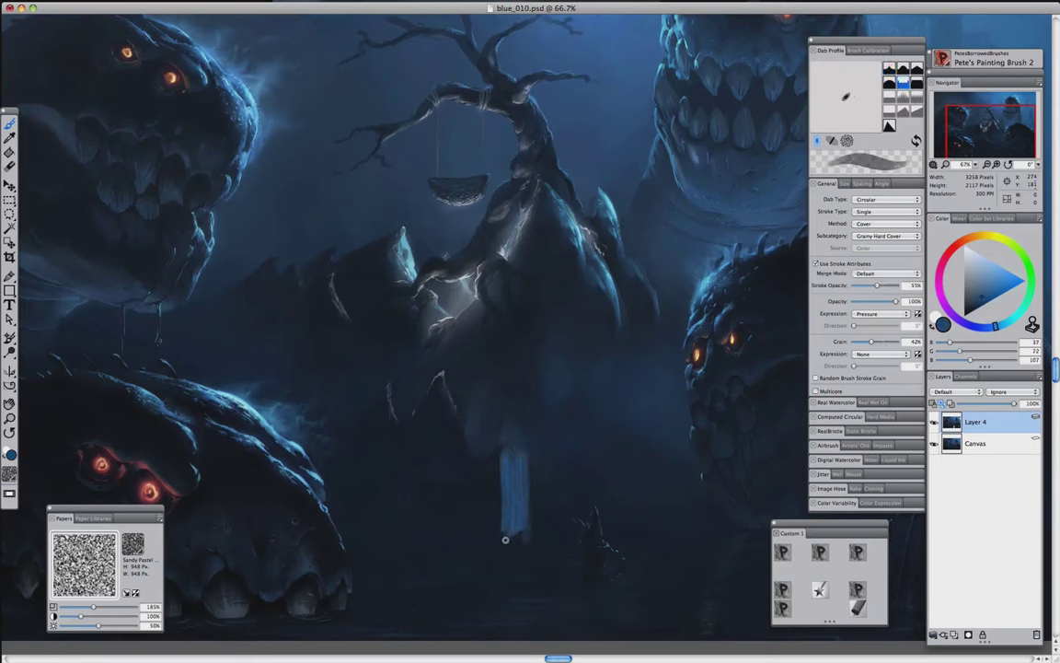
{"action": "left_click", "coordinate": [467, 486], "text": "alt"}
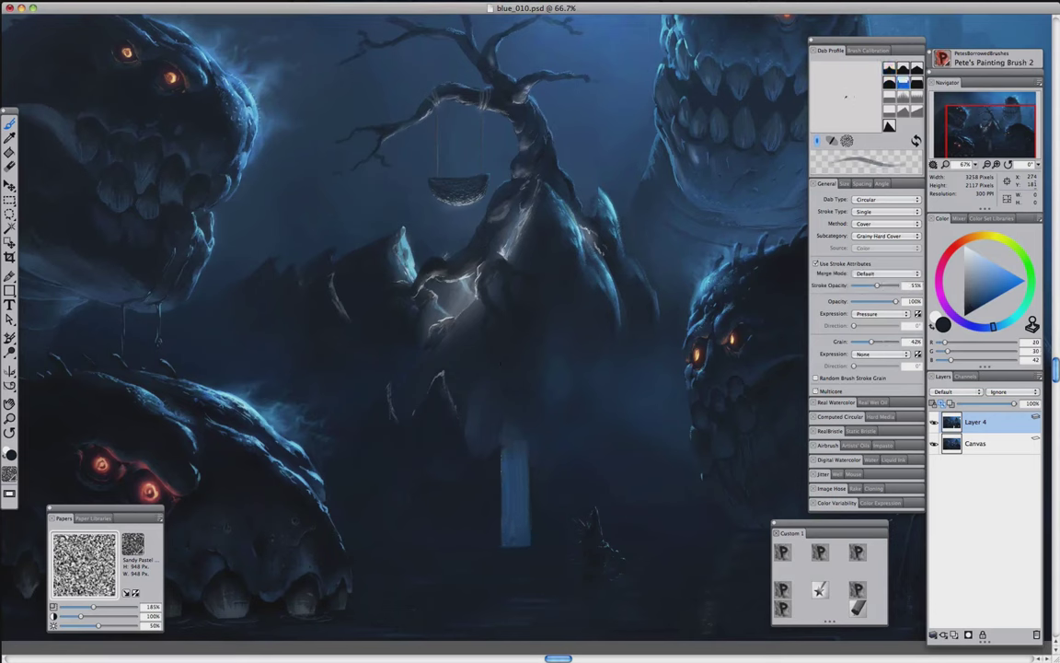
Divide the pillar into stacked stone blocks with thin dark horizontal joints in sampled deep blue (RGB 18, 29, 43)
{"action": "left_click", "coordinate": [479, 490], "text": "alt"}
{"action": "left_click", "coordinate": [534, 475], "text": "alt"}
{"action": "key", "text": "ctrl+0"}
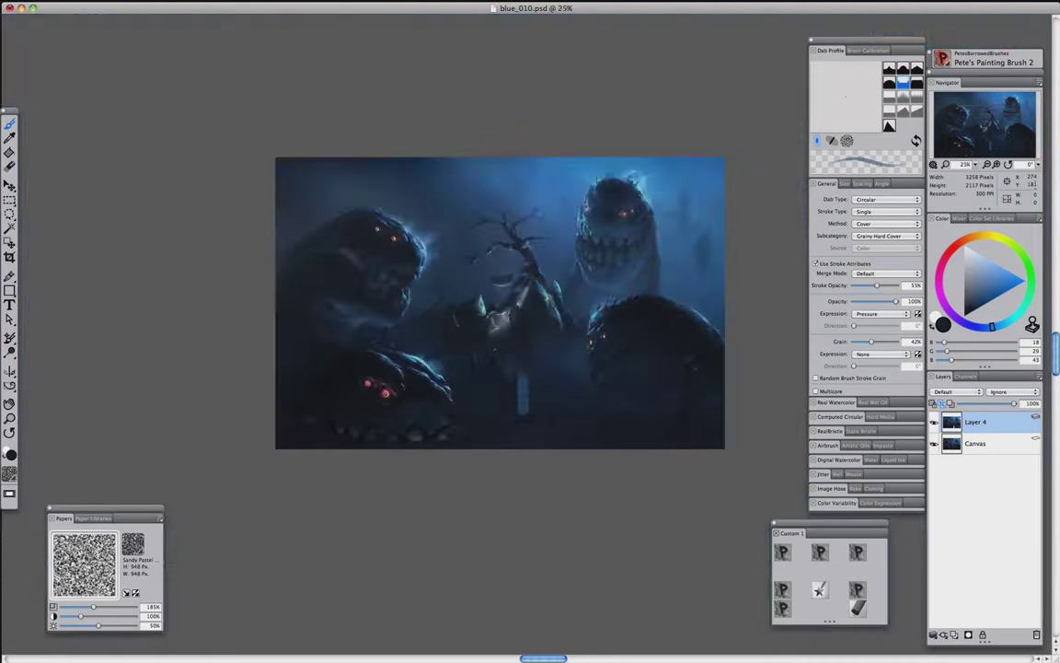
{"action": "key", "text": "ctrl+alt+0"}
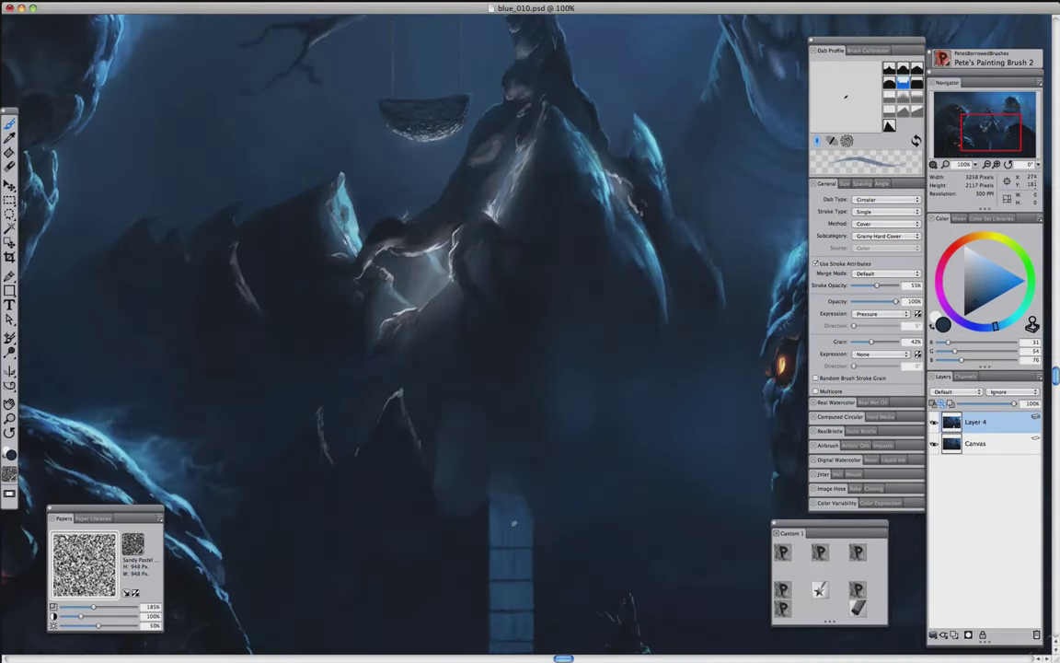
Crumble the pillar's top, add vertical joints and cracks, and highlight the block edges in pale cyan (RGB 114, 207, 234)
{"action": "left_click", "coordinate": [464, 552], "text": "alt"}
{"action": "left_click", "coordinate": [509, 497], "text": "alt"}
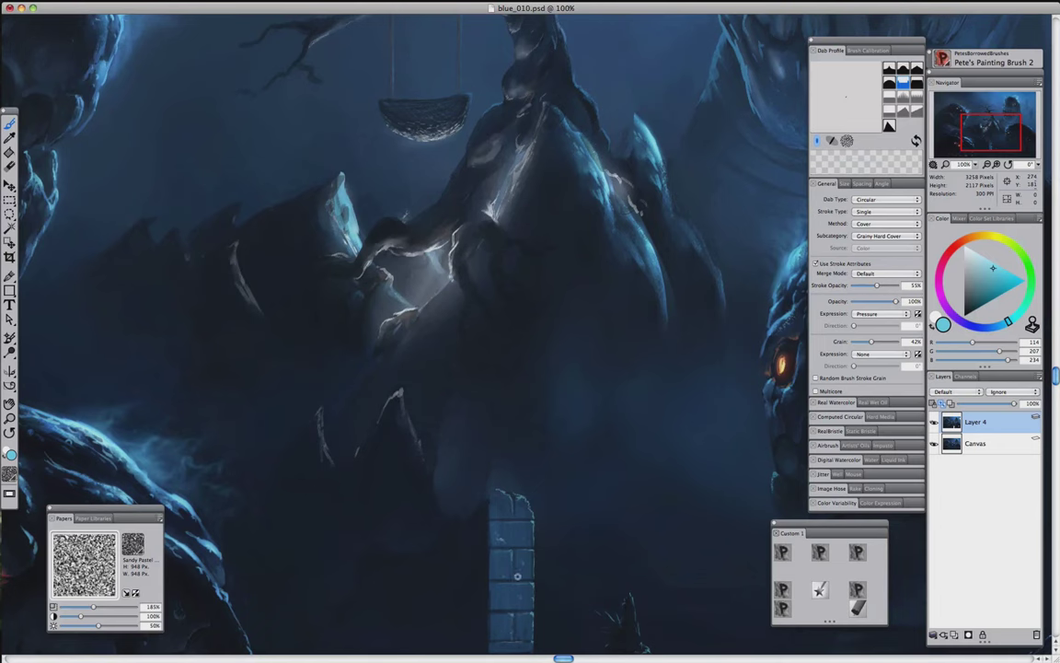
{"action": "left_click_drag", "start_coordinate": [470, 563], "coordinate": [476, 484]}
{"action": "left_click", "coordinate": [456, 455], "text": "alt"}
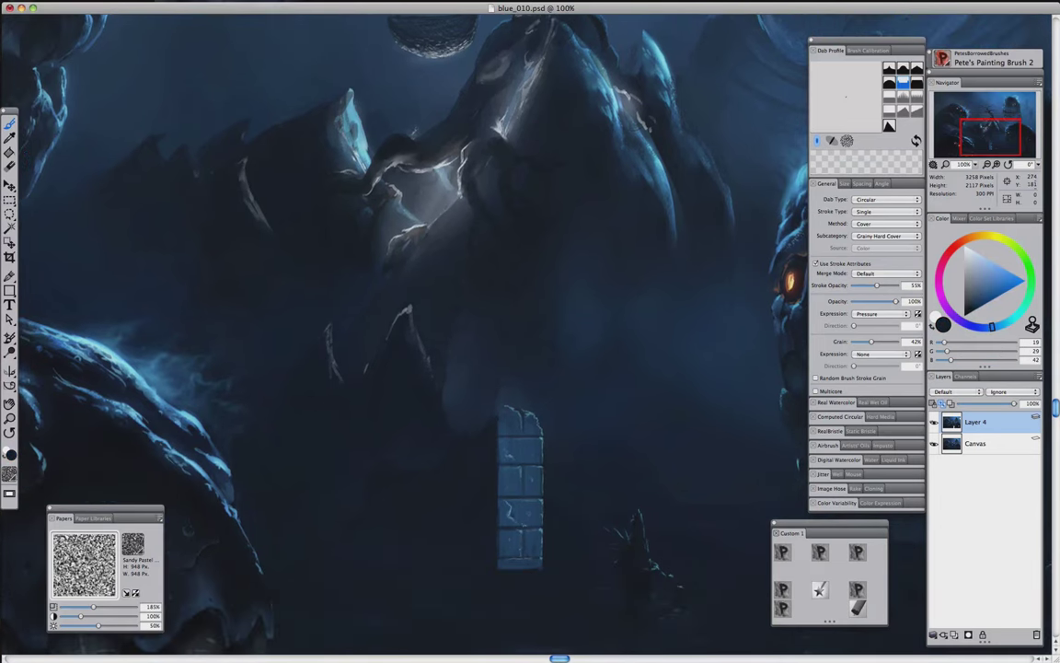
Extend faint horizontal block joints across the pillar's dark side in sampled blues (RGB 37, 74, 111 and 21, 32, 45) and soften with Pete's Blender 2
{"action": "key", "text": "ctrl+0"}
{"action": "scroll", "coordinate": [503, 457], "scroll_direction": "up", "scroll_amount": 3}
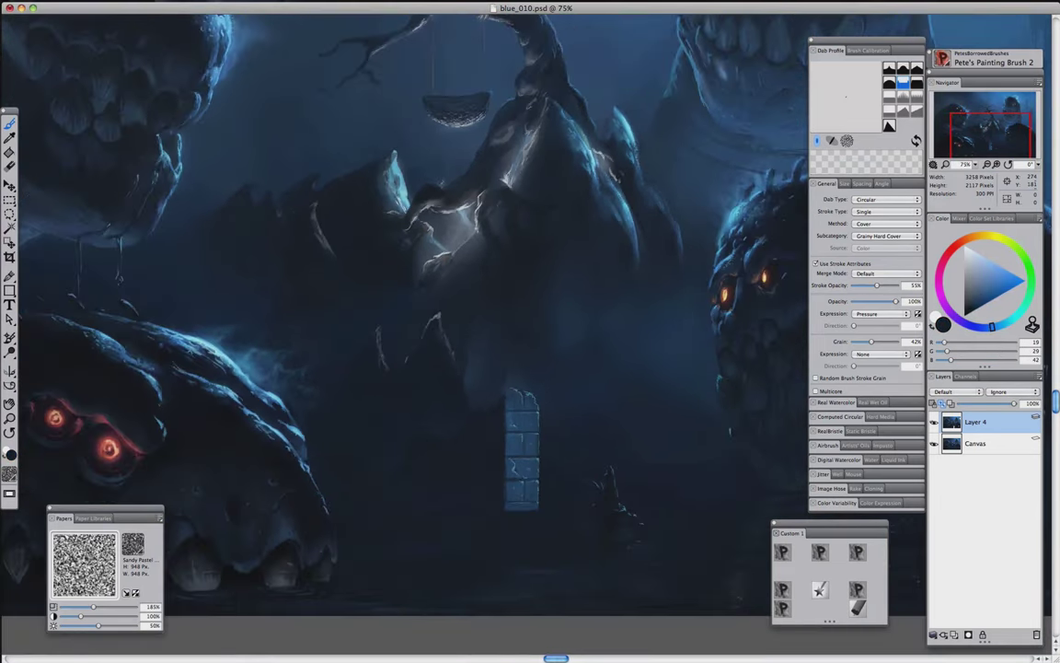
{"action": "left_click", "coordinate": [502, 457], "text": "alt"}
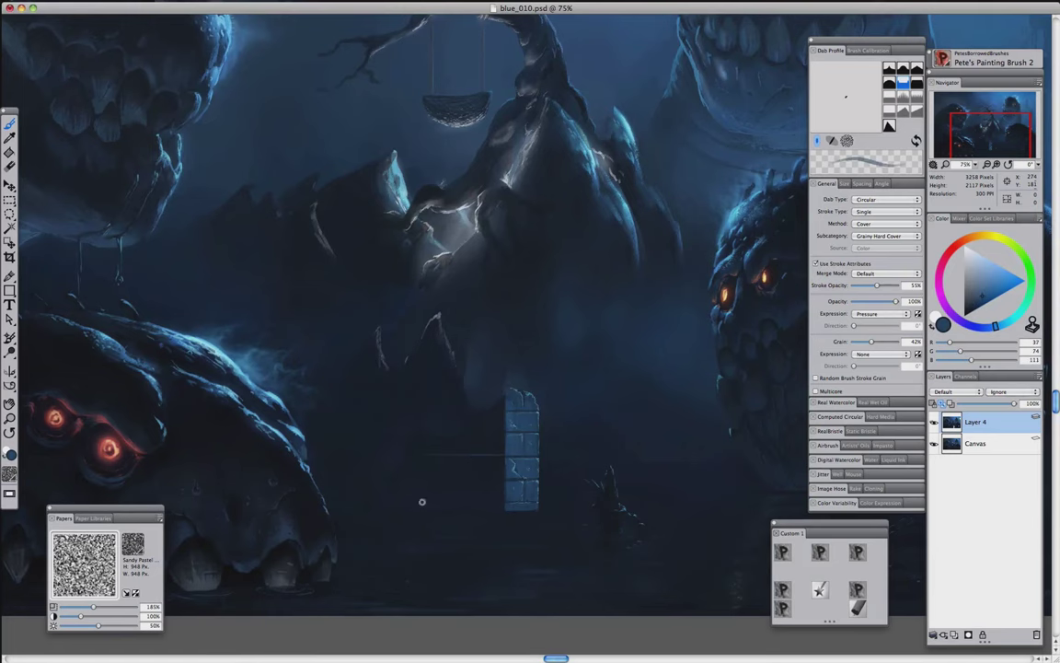
{"action": "scroll", "coordinate": [431, 387], "scroll_direction": "down", "scroll_amount": 3}
{"action": "left_click", "coordinate": [431, 387], "text": "alt"}
{"action": "scroll", "coordinate": [526, 322], "scroll_direction": "up", "scroll_amount": 3}
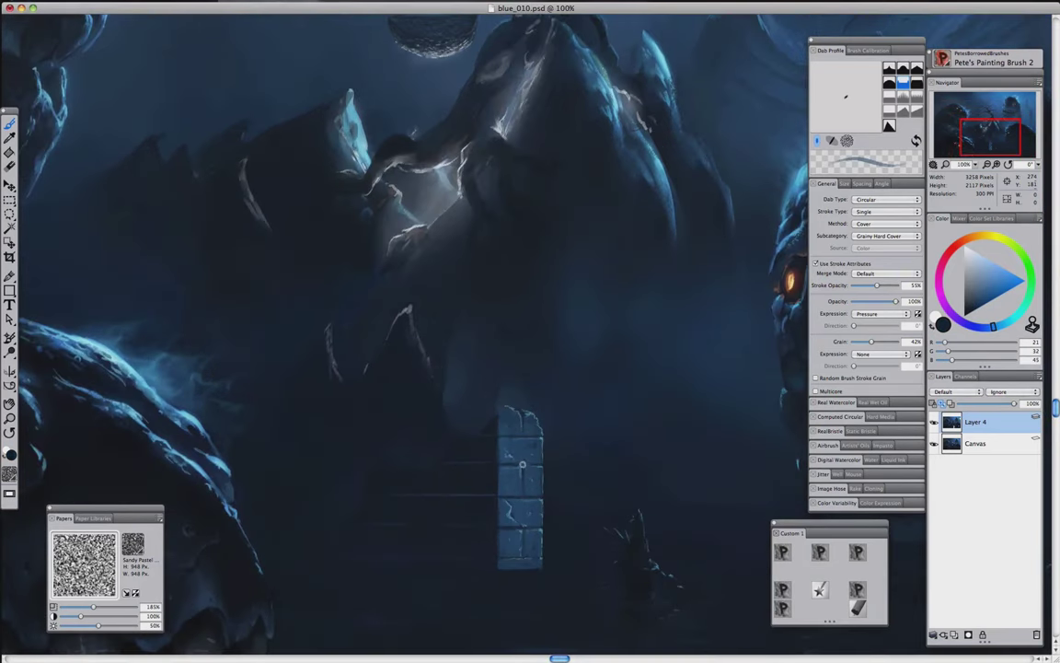
{"action": "left_click", "coordinate": [512, 531], "text": "alt"}
{"action": "key", "text": "2"}
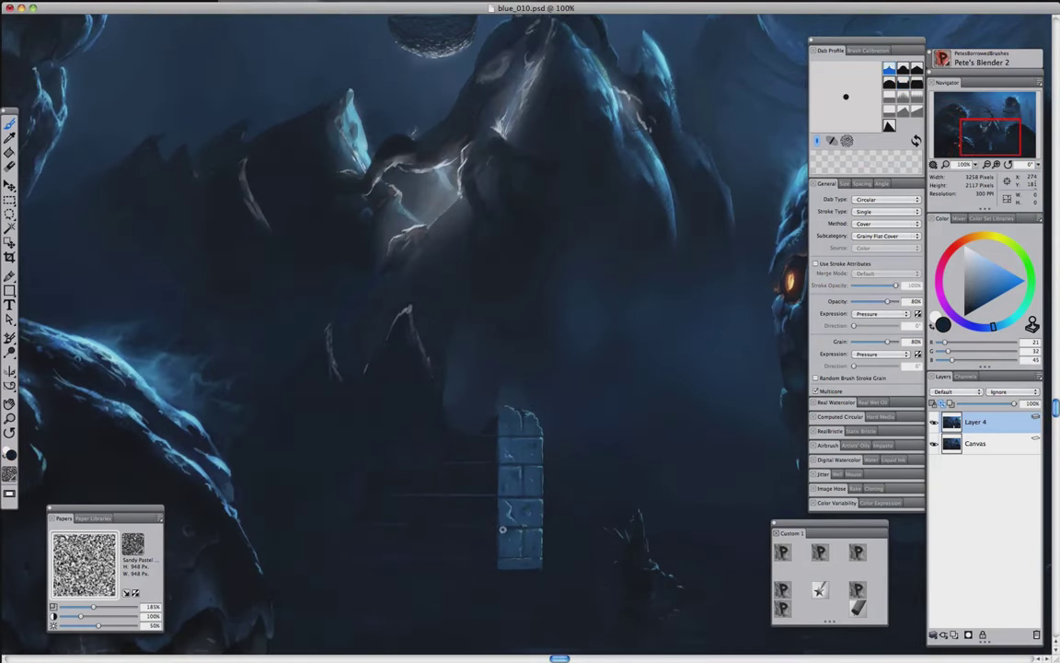
{"action": "scroll", "coordinate": [503, 529], "scroll_direction": "down", "scroll_amount": 2}
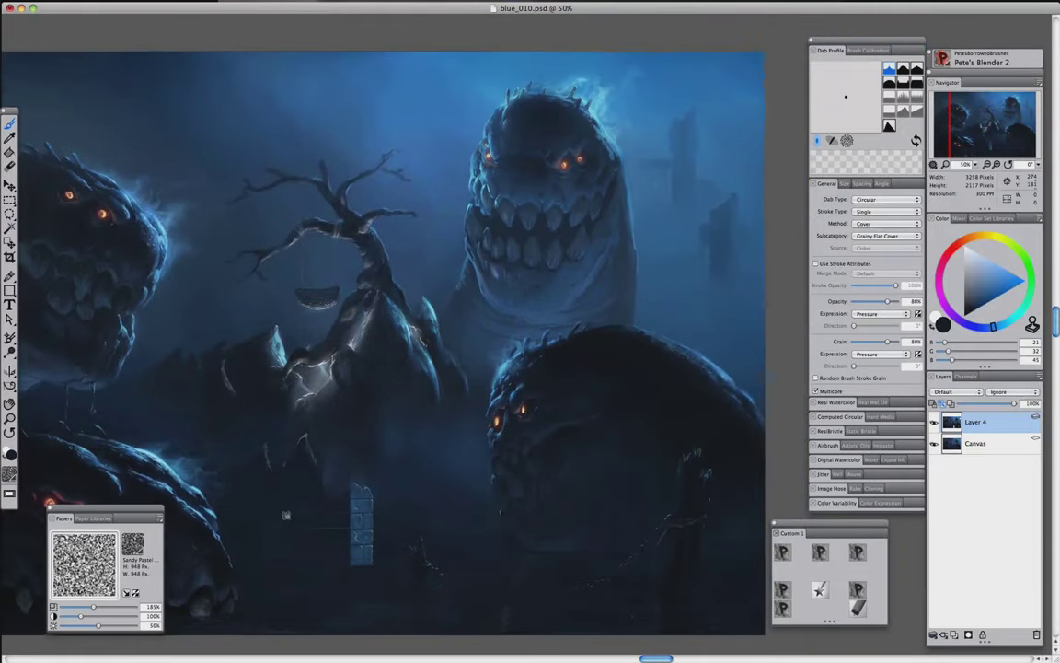
Paint a rippled reflection in the water beneath the pillar with Pete's Painting Brush 2, using sampled dark blue and light blue (RGB 77, 164, 211)
{"action": "left_click", "coordinate": [523, 573], "text": "alt"}
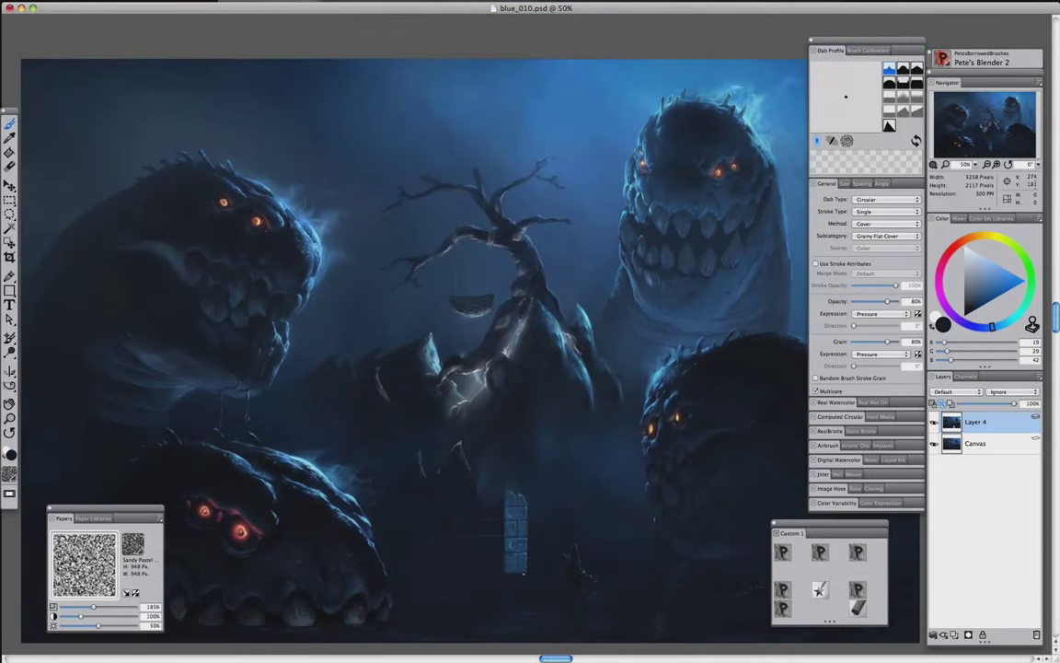
{"action": "key", "text": "1"}
{"action": "left_click", "coordinate": [520, 589], "text": "alt"}
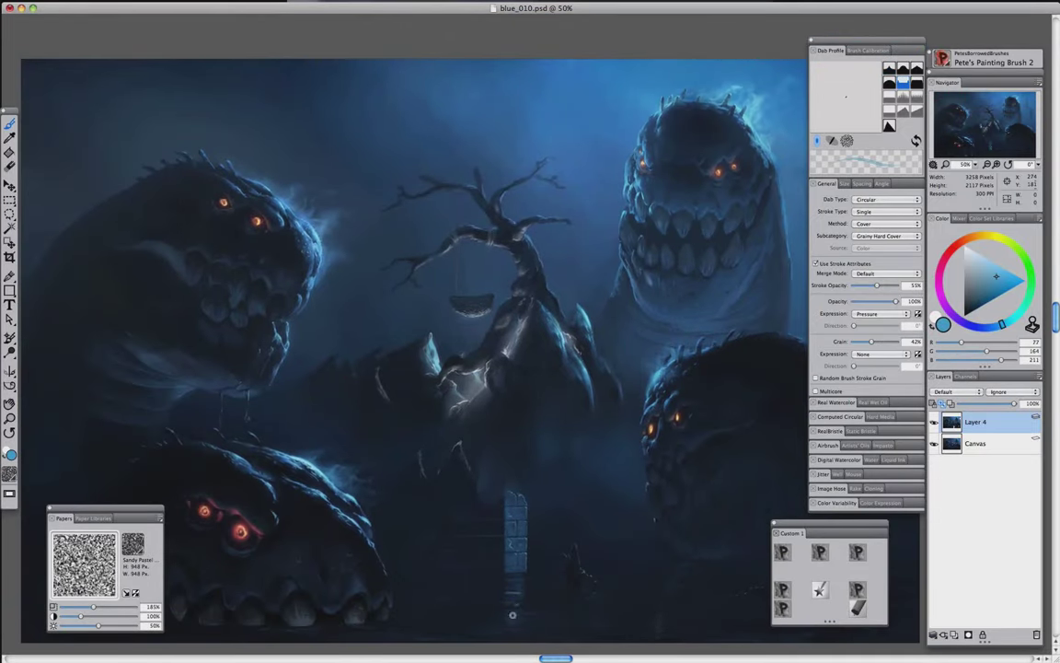
{"action": "scroll", "coordinate": [460, 543], "scroll_direction": "down", "scroll_amount": 1}
Outline a jagged, broken top edge on the pillar's shadowed side, trimming it with sampled dark blue (RGB 19, 29, 41)
{"action": "scroll", "coordinate": [532, 333], "scroll_direction": "up", "scroll_amount": 2}
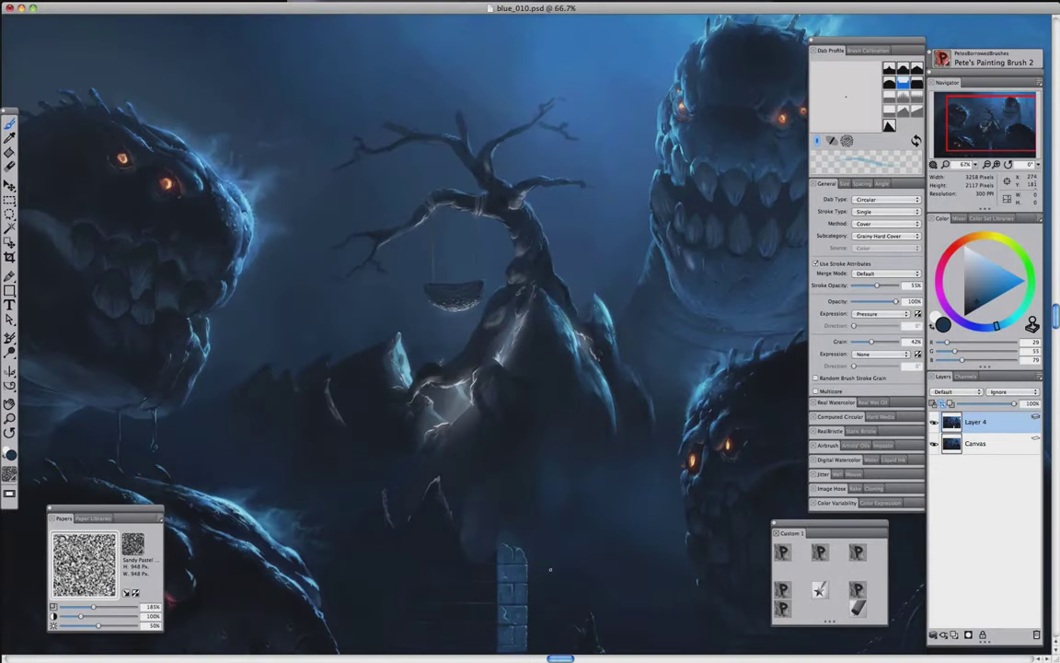
{"action": "left_click", "coordinate": [465, 570], "text": "alt"}
{"action": "left_click", "coordinate": [444, 494], "text": "alt"}
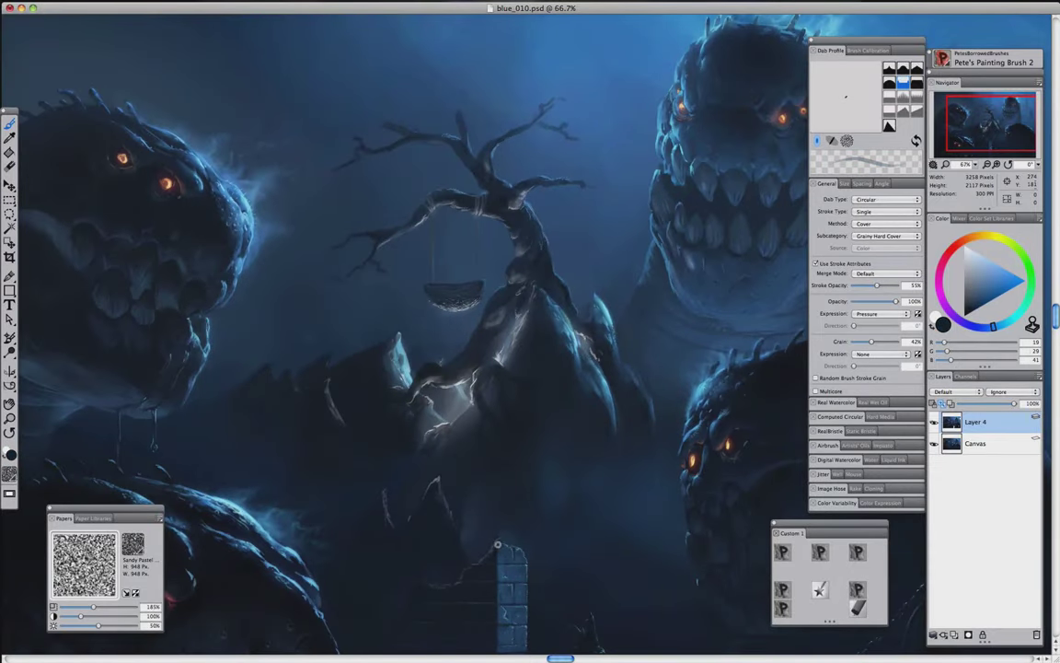
{"action": "left_click", "coordinate": [502, 359], "text": "alt"}
{"action": "scroll", "coordinate": [417, 513], "scroll_direction": "down", "scroll_amount": 4}
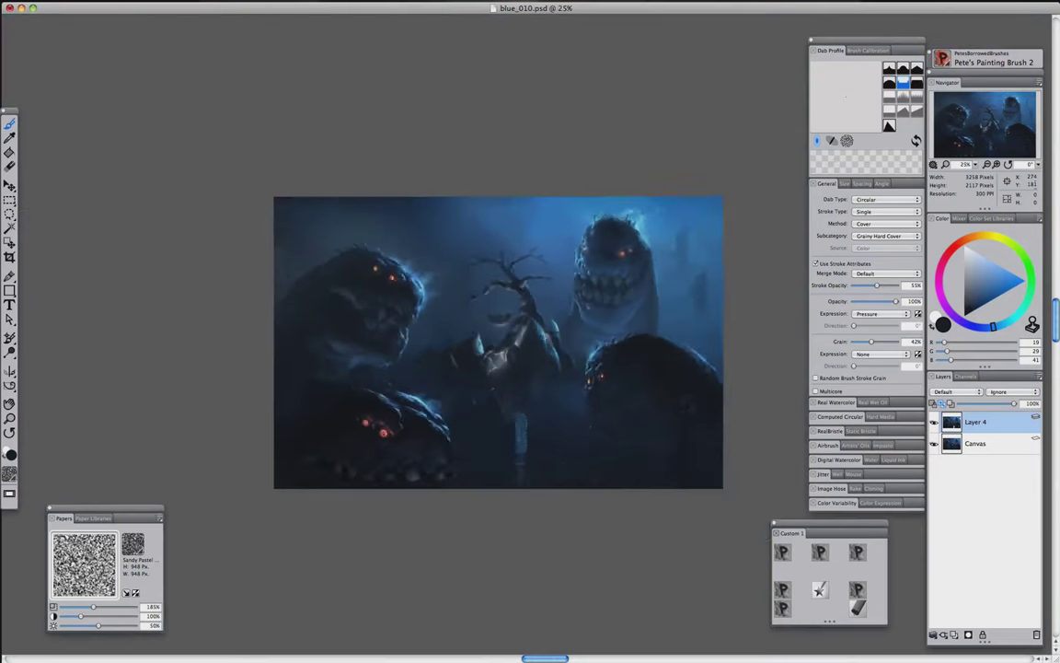
Paint dark metal fittings with small highlights on the pillar's lit face, sampling dark blue (RGB 22, 33, 46) and neighbouring blues
{"action": "scroll", "coordinate": [477, 375], "scroll_direction": "up", "scroll_amount": 4}
{"action": "left_click", "coordinate": [477, 375], "text": "alt"}
{"action": "left_click", "coordinate": [459, 459], "text": "alt"}
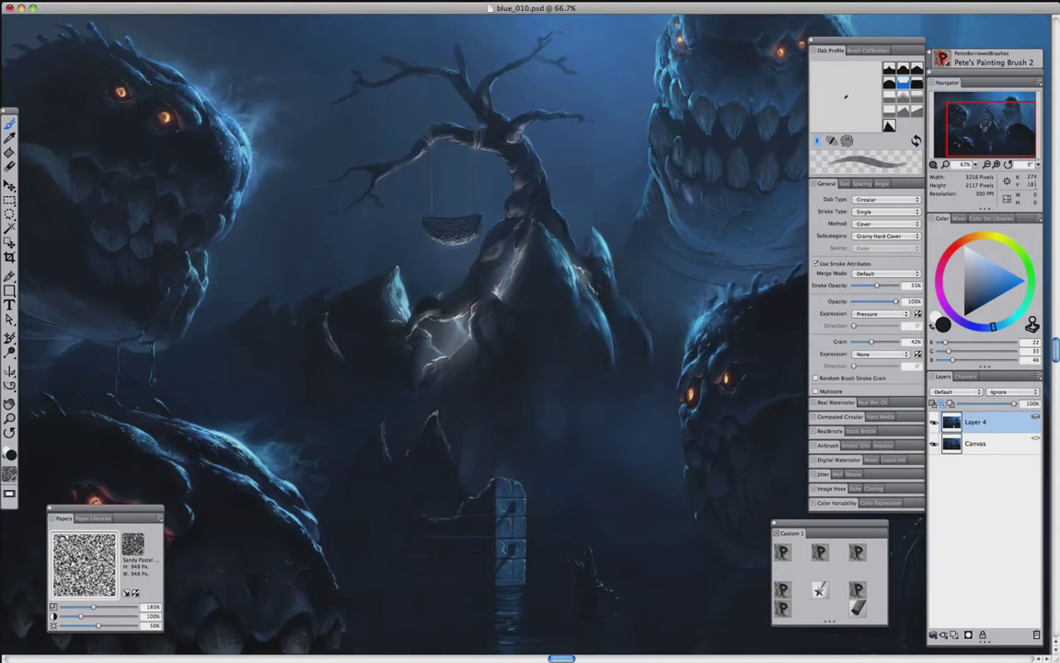
{"action": "left_click", "coordinate": [524, 477], "text": "alt"}
{"action": "left_click", "coordinate": [521, 529], "text": "alt"}
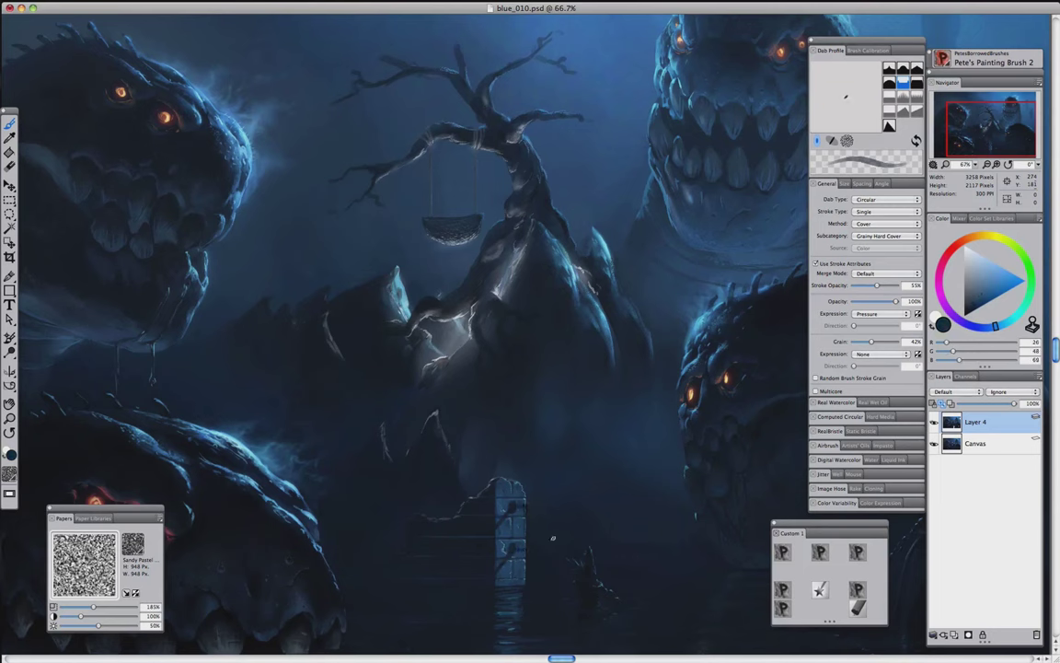
{"action": "left_click", "coordinate": [529, 504], "text": "alt"}
{"action": "left_click", "coordinate": [532, 504], "text": "alt"}
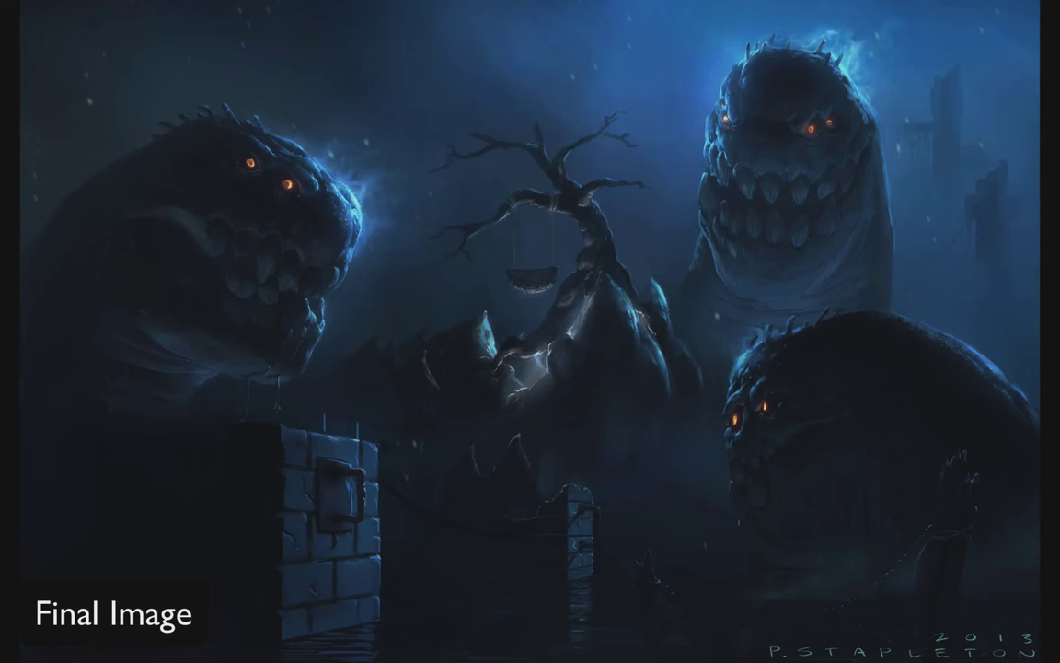